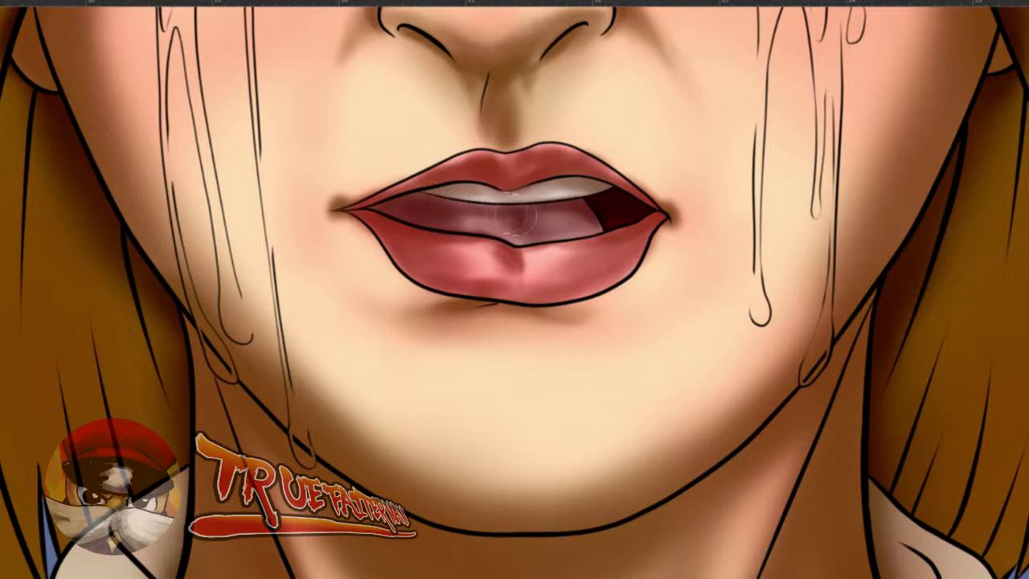
- Set the foreground colour to dark brown #392200 for the hair shading
{"action": "left_click_drag", "start_coordinate": [574, 310], "coordinate": [593, 361]}
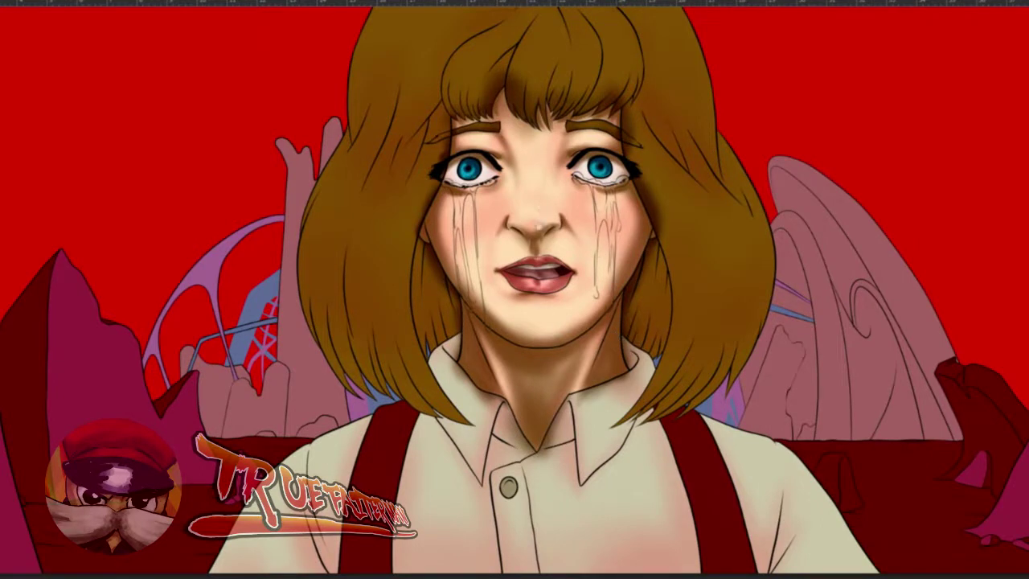
{"action": "scroll", "coordinate": [515, 250], "scroll_direction": "up", "scroll_amount": 3}
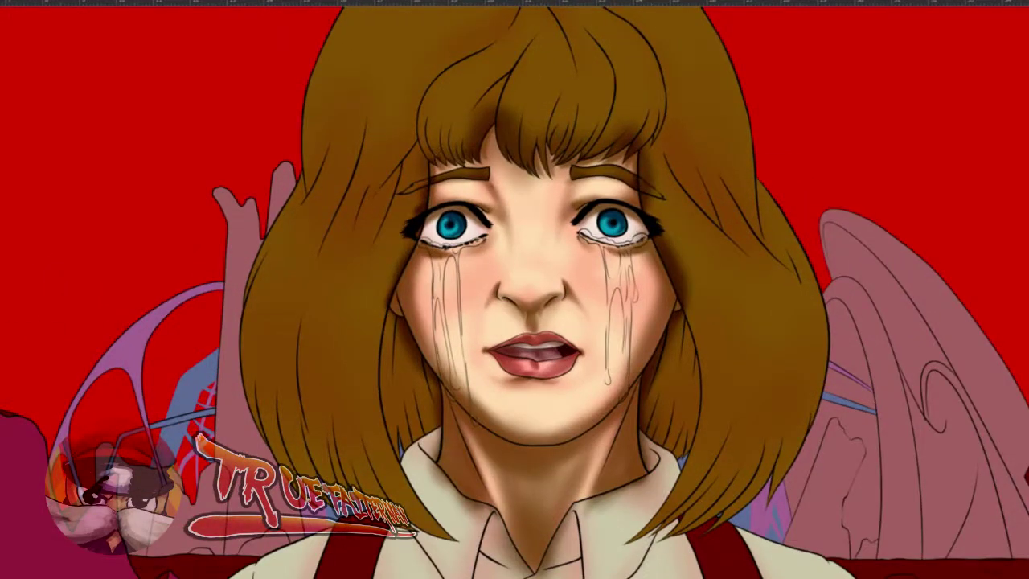
{"action": "left_click", "coordinate": [3, 312]}
{"action": "left_click", "coordinate": [949, 235]}
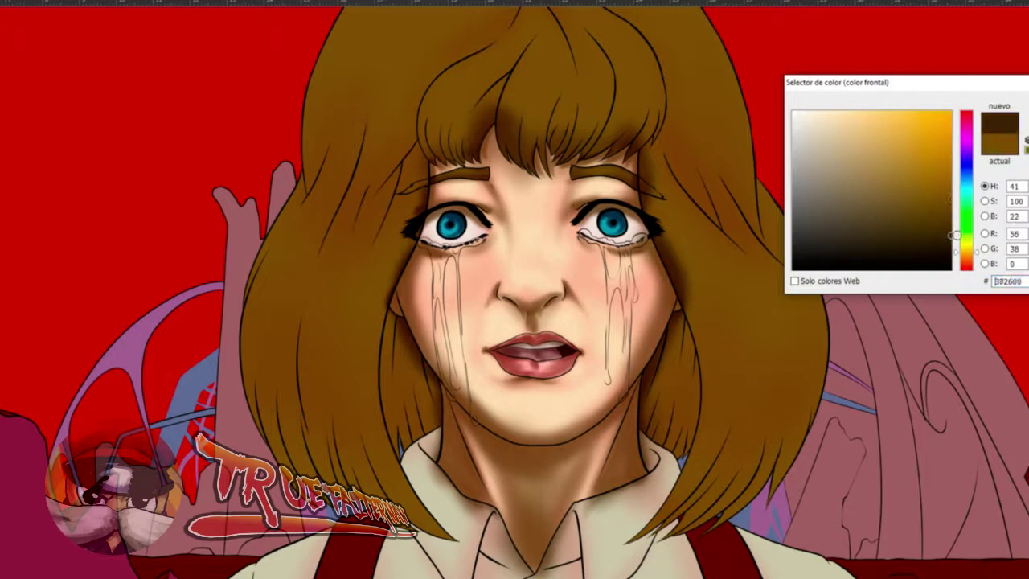
{"action": "left_click", "coordinate": [971, 257]}
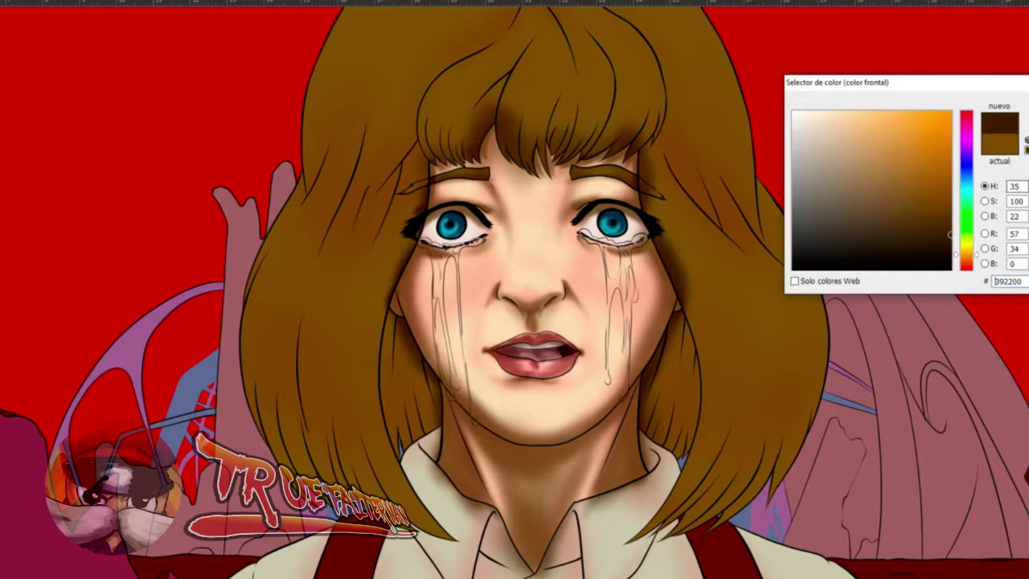
{"action": "key", "text": "Return"}
- Paint dark shadow strands on the fringe's left lock, beside the split above the forehead
{"action": "left_click_drag", "start_coordinate": [669, 162], "coordinate": [666, 234]}
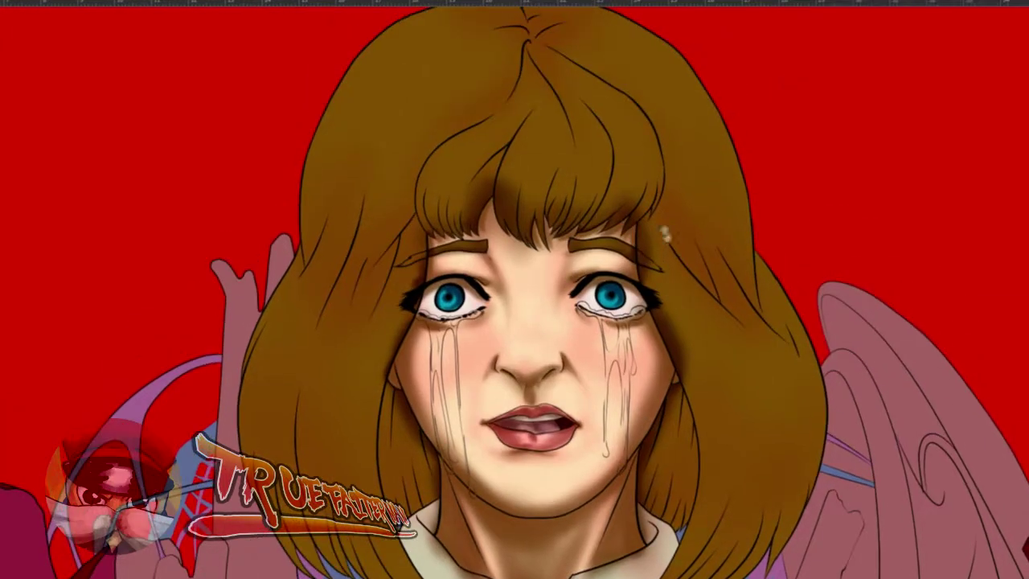
{"action": "scroll", "coordinate": [465, 130], "scroll_direction": "up", "scroll_amount": 3}
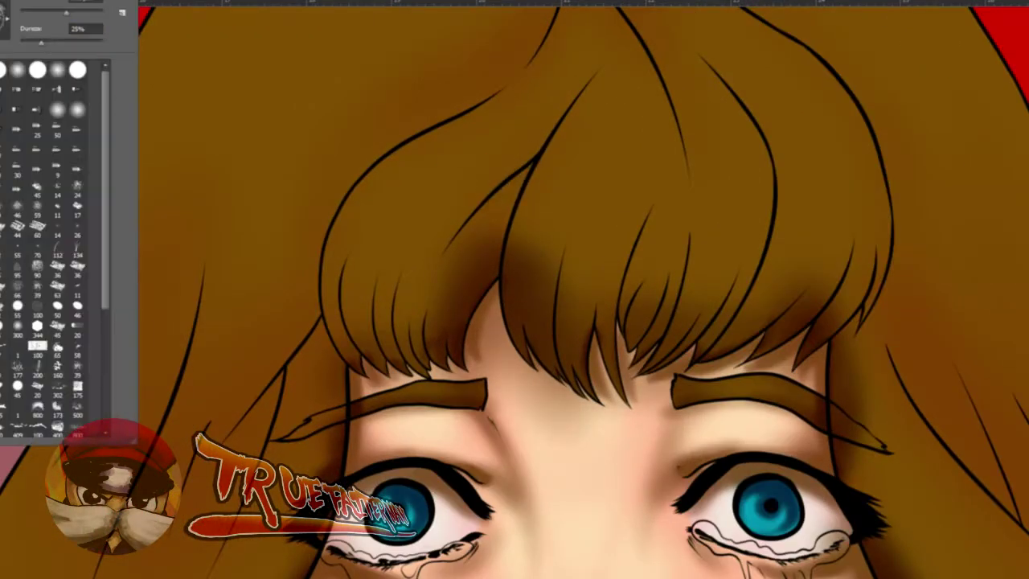
{"action": "left_click", "coordinate": [529, 181]}
{"action": "left_click_drag", "start_coordinate": [532, 167], "coordinate": [459, 233]}
{"action": "key", "text": "ctrl+z"}
{"action": "mouse_move", "coordinate": [434, 278]}
{"action": "left_mouse_down"}
{"action": "mouse_move", "coordinate": [494, 195]}
{"action": "mouse_move", "coordinate": [423, 319]}
{"action": "mouse_move", "coordinate": [474, 217]}
{"action": "mouse_move", "coordinate": [487, 222]}
{"action": "mouse_move", "coordinate": [530, 169]}
{"action": "mouse_move", "coordinate": [498, 283]}
{"action": "mouse_move", "coordinate": [519, 179]}
{"action": "mouse_move", "coordinate": [456, 362]}
{"action": "mouse_move", "coordinate": [456, 311]}
{"action": "mouse_move", "coordinate": [445, 353]}
{"action": "mouse_move", "coordinate": [491, 242]}
{"action": "mouse_move", "coordinate": [442, 347]}
{"action": "mouse_move", "coordinate": [500, 237]}
{"action": "mouse_move", "coordinate": [437, 350]}
{"action": "mouse_move", "coordinate": [517, 201]}
{"action": "mouse_move", "coordinate": [452, 316]}
{"action": "mouse_move", "coordinate": [509, 233]}
{"action": "mouse_move", "coordinate": [416, 350]}
{"action": "mouse_move", "coordinate": [425, 368]}
{"action": "mouse_move", "coordinate": [441, 333]}
{"action": "mouse_move", "coordinate": [426, 362]}
{"action": "mouse_move", "coordinate": [419, 326]}
{"action": "mouse_move", "coordinate": [421, 334]}
{"action": "mouse_move", "coordinate": [479, 177]}
{"action": "mouse_move", "coordinate": [433, 265]}
{"action": "mouse_move", "coordinate": [539, 126]}
{"action": "left_mouse_up"}
{"action": "left_click_drag", "start_coordinate": [498, 161], "coordinate": [429, 301]}
{"action": "mouse_move", "coordinate": [420, 366]}
{"action": "left_mouse_down"}
{"action": "mouse_move", "coordinate": [409, 295]}
{"action": "mouse_move", "coordinate": [474, 167]}
{"action": "left_mouse_up"}
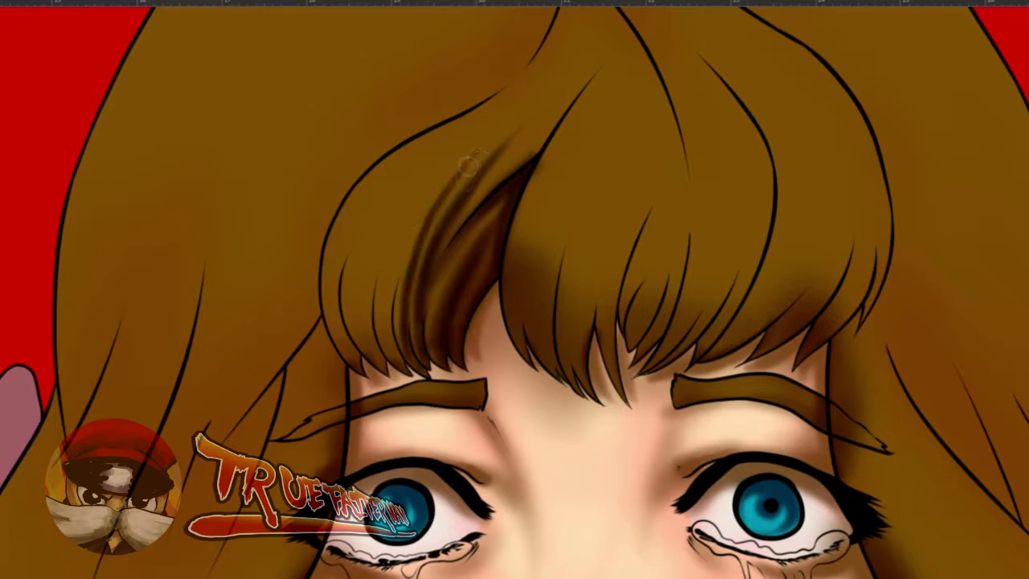
- Add thinner dark strands across the outer part of the left fringe lock, curving up from the tips
{"action": "mouse_move", "coordinate": [404, 368]}
{"action": "left_mouse_down"}
{"action": "mouse_move", "coordinate": [390, 295]}
{"action": "mouse_move", "coordinate": [395, 342]}
{"action": "mouse_move", "coordinate": [396, 275]}
{"action": "mouse_move", "coordinate": [410, 243]}
{"action": "left_mouse_up"}
{"action": "key", "text": "ctrl+z"}
{"action": "mouse_move", "coordinate": [396, 353]}
{"action": "left_mouse_down"}
{"action": "mouse_move", "coordinate": [393, 264]}
{"action": "mouse_move", "coordinate": [492, 133]}
{"action": "left_mouse_up"}
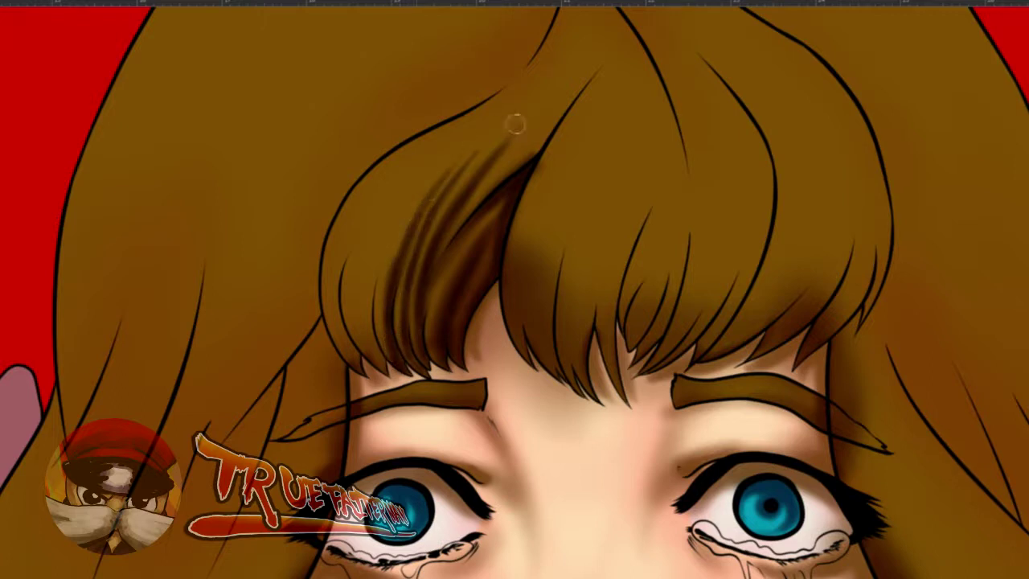
{"action": "mouse_move", "coordinate": [382, 370]}
{"action": "left_mouse_down"}
{"action": "mouse_move", "coordinate": [383, 297]}
{"action": "mouse_move", "coordinate": [436, 170]}
{"action": "left_mouse_up"}
{"action": "mouse_move", "coordinate": [361, 368]}
{"action": "left_mouse_down"}
{"action": "mouse_move", "coordinate": [342, 300]}
{"action": "mouse_move", "coordinate": [357, 363]}
{"action": "mouse_move", "coordinate": [338, 314]}
{"action": "mouse_move", "coordinate": [350, 349]}
{"action": "mouse_move", "coordinate": [351, 259]}
{"action": "mouse_move", "coordinate": [341, 325]}
{"action": "mouse_move", "coordinate": [390, 195]}
{"action": "mouse_move", "coordinate": [339, 282]}
{"action": "mouse_move", "coordinate": [388, 289]}
{"action": "left_mouse_up"}
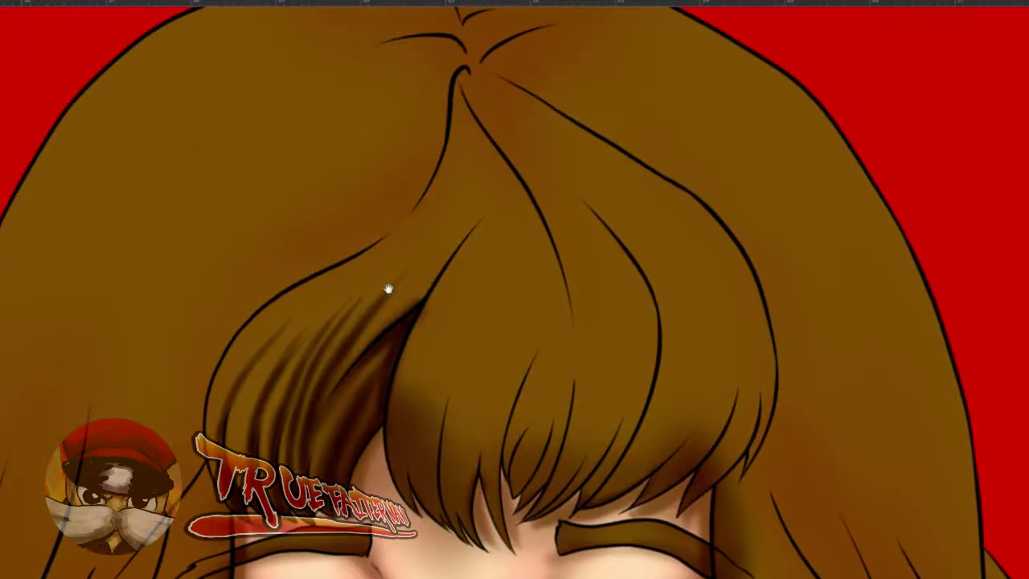
- Shade the root of the fringe at the crown and follow the central strand line down towards the tips
{"action": "mouse_move", "coordinate": [451, 92]}
{"action": "left_mouse_down"}
{"action": "mouse_move", "coordinate": [450, 145]}
{"action": "mouse_move", "coordinate": [425, 191]}
{"action": "left_mouse_up"}
{"action": "mouse_move", "coordinate": [453, 114]}
{"action": "left_mouse_down"}
{"action": "mouse_move", "coordinate": [391, 236]}
{"action": "mouse_move", "coordinate": [433, 186]}
{"action": "mouse_move", "coordinate": [382, 241]}
{"action": "left_mouse_up"}
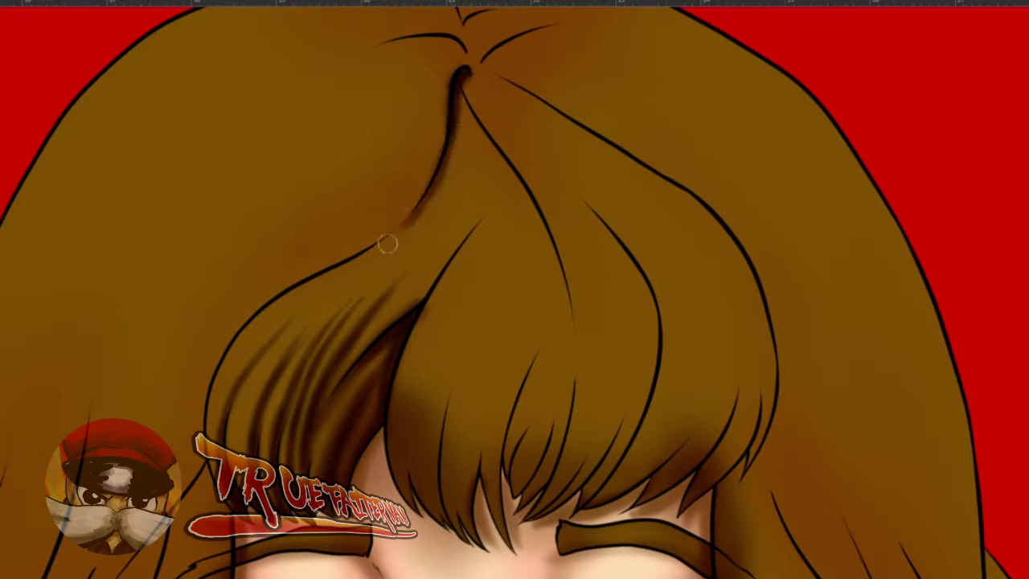
{"action": "left_click_drag", "start_coordinate": [461, 118], "coordinate": [490, 131]}
{"action": "mouse_move", "coordinate": [456, 84]}
{"action": "left_mouse_down"}
{"action": "mouse_move", "coordinate": [499, 147]}
{"action": "mouse_move", "coordinate": [467, 154]}
{"action": "mouse_move", "coordinate": [482, 104]}
{"action": "mouse_move", "coordinate": [459, 91]}
{"action": "mouse_move", "coordinate": [471, 143]}
{"action": "mouse_move", "coordinate": [461, 126]}
{"action": "mouse_move", "coordinate": [432, 225]}
{"action": "left_mouse_up"}
{"action": "left_click_drag", "start_coordinate": [472, 165], "coordinate": [464, 166]}
{"action": "mouse_move", "coordinate": [477, 119]}
{"action": "left_mouse_down"}
{"action": "mouse_move", "coordinate": [551, 263]}
{"action": "mouse_move", "coordinate": [494, 141]}
{"action": "mouse_move", "coordinate": [573, 347]}
{"action": "mouse_move", "coordinate": [543, 228]}
{"action": "mouse_move", "coordinate": [562, 333]}
{"action": "mouse_move", "coordinate": [552, 253]}
{"action": "mouse_move", "coordinate": [562, 327]}
{"action": "mouse_move", "coordinate": [508, 432]}
{"action": "left_mouse_up"}
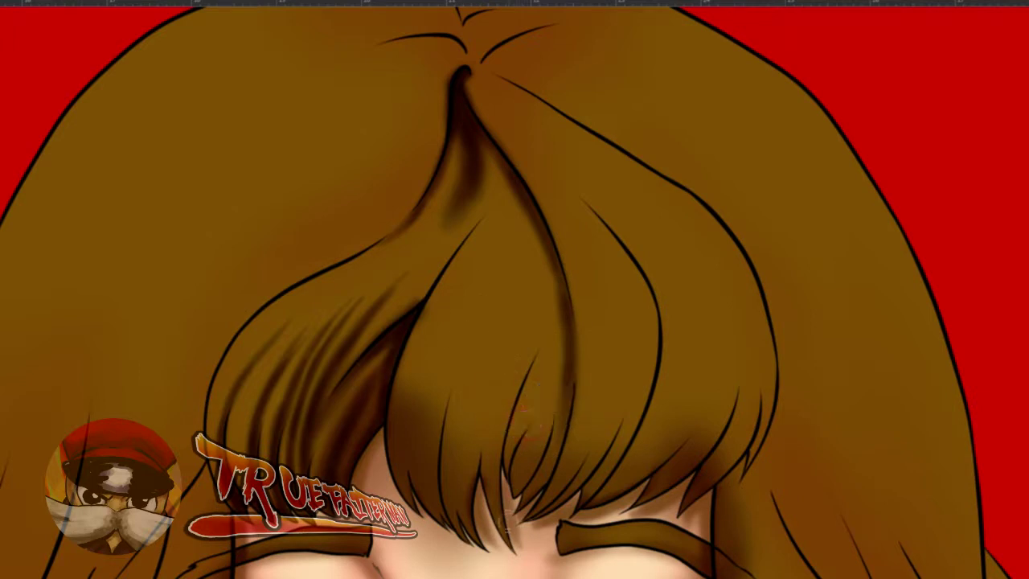
- Paint long dark strands through the middle fringe lock, fanning from the central line to the tips
{"action": "left_click_drag", "start_coordinate": [499, 481], "coordinate": [560, 272]}
{"action": "mouse_move", "coordinate": [538, 360]}
{"action": "left_mouse_down"}
{"action": "mouse_move", "coordinate": [560, 287]}
{"action": "mouse_move", "coordinate": [556, 258]}
{"action": "left_mouse_up"}
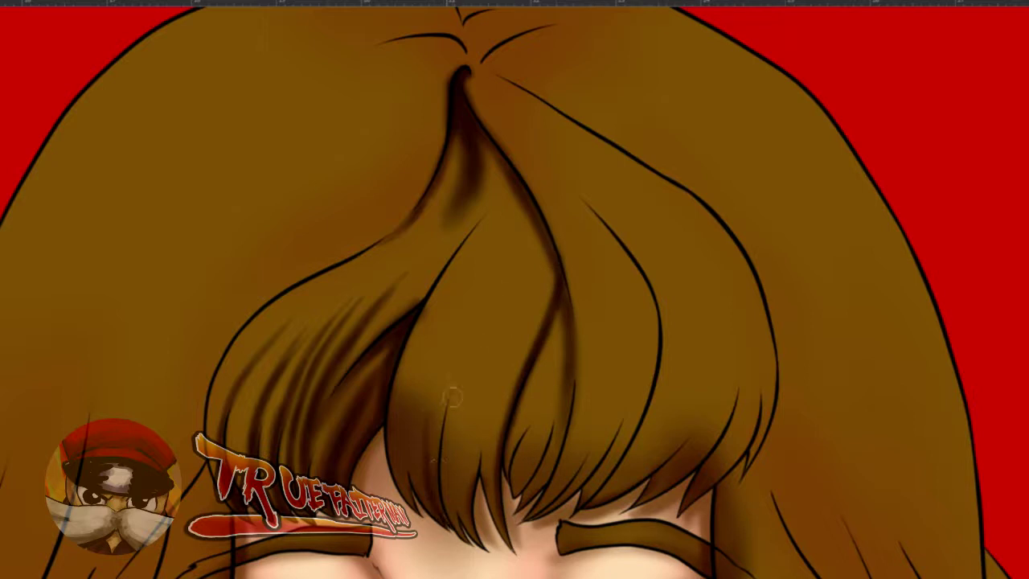
{"action": "left_click_drag", "start_coordinate": [440, 423], "coordinate": [470, 338]}
{"action": "left_click_drag", "start_coordinate": [487, 287], "coordinate": [459, 385]}
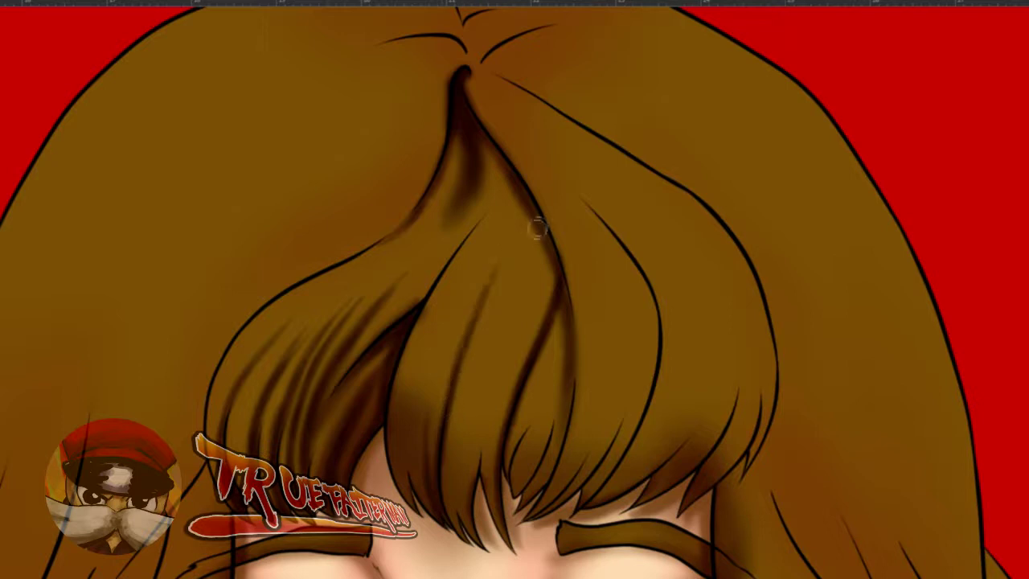
{"action": "left_click_drag", "start_coordinate": [535, 223], "coordinate": [499, 377]}
{"action": "left_click_drag", "start_coordinate": [533, 211], "coordinate": [483, 438]}
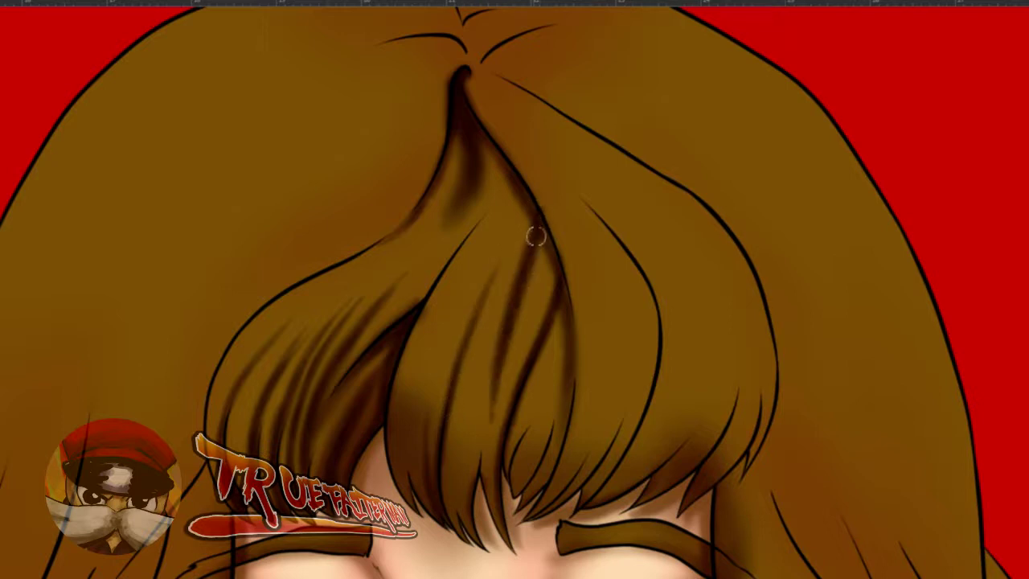
{"action": "key", "text": "ctrl+z"}
{"action": "left_click_drag", "start_coordinate": [537, 222], "coordinate": [508, 342]}
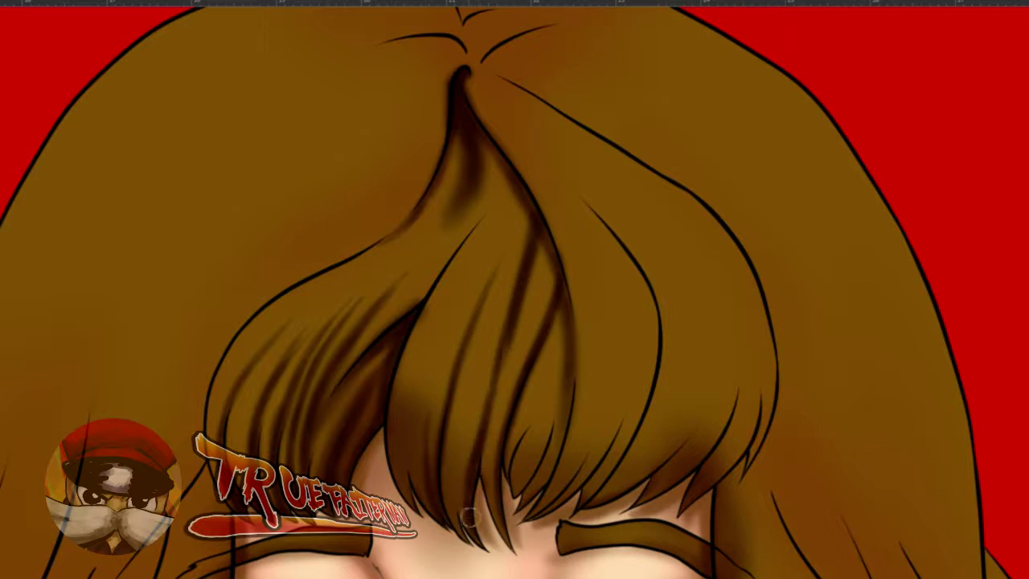
- Deepen the middle lock's tips and extend the strands upward along its left edge
{"action": "left_click_drag", "start_coordinate": [455, 482], "coordinate": [493, 341]}
{"action": "left_click_drag", "start_coordinate": [461, 434], "coordinate": [506, 275]}
{"action": "left_click_drag", "start_coordinate": [484, 352], "coordinate": [515, 252]}
{"action": "mouse_move", "coordinate": [498, 299]}
{"action": "left_mouse_down"}
{"action": "mouse_move", "coordinate": [528, 195]}
{"action": "mouse_move", "coordinate": [495, 257]}
{"action": "left_mouse_up"}
{"action": "left_click_drag", "start_coordinate": [412, 503], "coordinate": [408, 422]}
{"action": "mouse_move", "coordinate": [408, 480]}
{"action": "left_mouse_down"}
{"action": "mouse_move", "coordinate": [401, 434]}
{"action": "mouse_move", "coordinate": [428, 359]}
{"action": "mouse_move", "coordinate": [407, 433]}
{"action": "mouse_move", "coordinate": [502, 226]}
{"action": "left_mouse_up"}
- Fill the upper left of the middle fringe lock with dark strands converging at the central line
{"action": "left_click_drag", "start_coordinate": [432, 358], "coordinate": [507, 202]}
{"action": "key", "text": "ctrl+z"}
{"action": "mouse_move", "coordinate": [413, 415]}
{"action": "left_mouse_down"}
{"action": "mouse_move", "coordinate": [426, 346]}
{"action": "mouse_move", "coordinate": [507, 211]}
{"action": "left_mouse_up"}
{"action": "left_click_drag", "start_coordinate": [476, 257], "coordinate": [520, 188]}
{"action": "key", "text": "ctrl+z"}
{"action": "key", "text": "ctrl+y"}
{"action": "mouse_move", "coordinate": [470, 225]}
{"action": "left_mouse_down"}
{"action": "mouse_move", "coordinate": [429, 310]}
{"action": "mouse_move", "coordinate": [383, 333]}
{"action": "mouse_move", "coordinate": [515, 173]}
{"action": "left_mouse_up"}
{"action": "key", "text": "ctrl+z"}
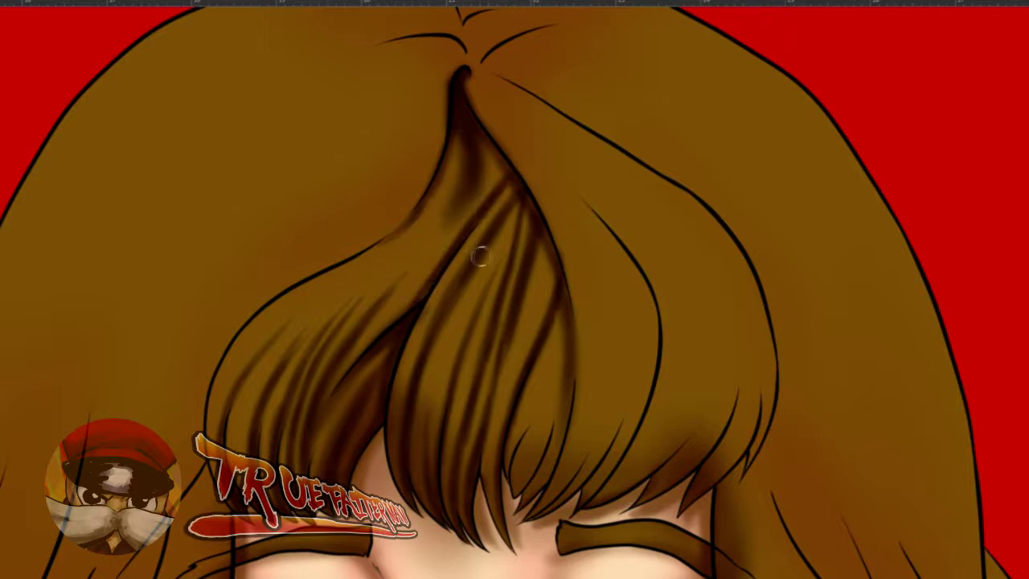
- Shade the small inner lock right of the fringe's middle with short dark strands from its tips
{"action": "mouse_move", "coordinate": [518, 434]}
{"action": "left_mouse_down"}
{"action": "mouse_move", "coordinate": [563, 343]}
{"action": "mouse_move", "coordinate": [545, 388]}
{"action": "mouse_move", "coordinate": [566, 296]}
{"action": "left_mouse_up"}
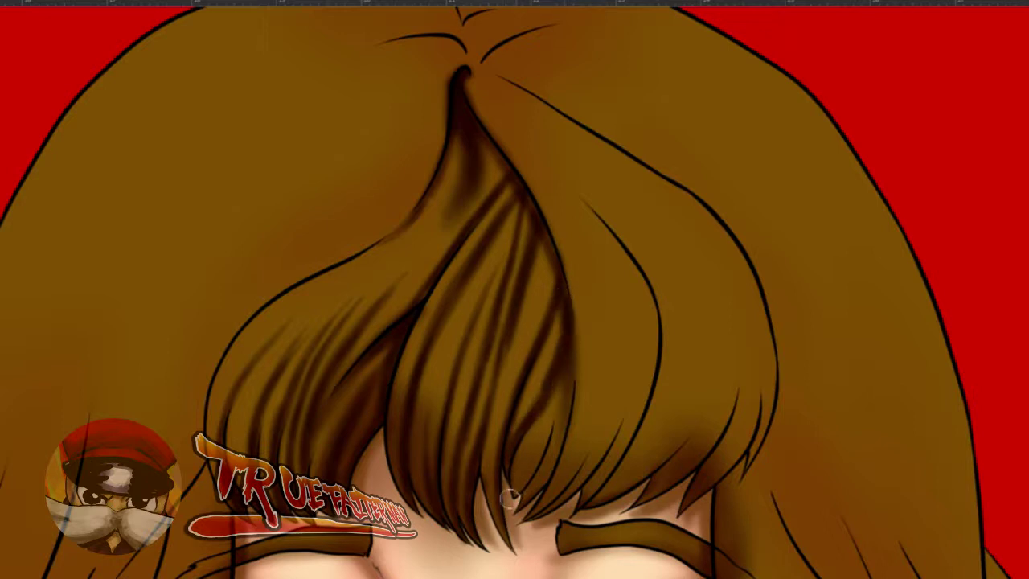
{"action": "left_click_drag", "start_coordinate": [510, 492], "coordinate": [555, 409]}
{"action": "left_click_drag", "start_coordinate": [543, 452], "coordinate": [564, 388]}
{"action": "left_click_drag", "start_coordinate": [549, 434], "coordinate": [557, 386]}
{"action": "left_click_drag", "start_coordinate": [526, 505], "coordinate": [575, 396]}
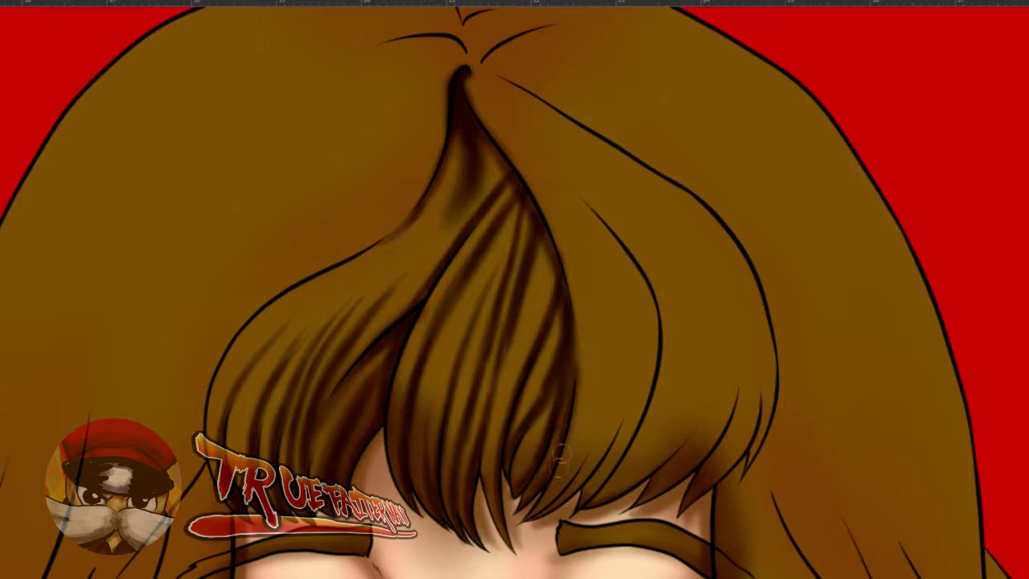
{"action": "mouse_move", "coordinate": [540, 512]}
{"action": "left_mouse_down"}
{"action": "mouse_move", "coordinate": [585, 447]}
{"action": "mouse_move", "coordinate": [539, 497]}
{"action": "mouse_move", "coordinate": [598, 422]}
{"action": "left_mouse_up"}
{"action": "mouse_move", "coordinate": [569, 475]}
{"action": "left_mouse_down"}
{"action": "mouse_move", "coordinate": [616, 341]}
{"action": "mouse_move", "coordinate": [580, 212]}
{"action": "left_mouse_up"}
- Enlarge the brush and paint broad shadows along the right side of the central strand line
{"action": "left_click_drag", "start_coordinate": [528, 186], "coordinate": [538, 188]}
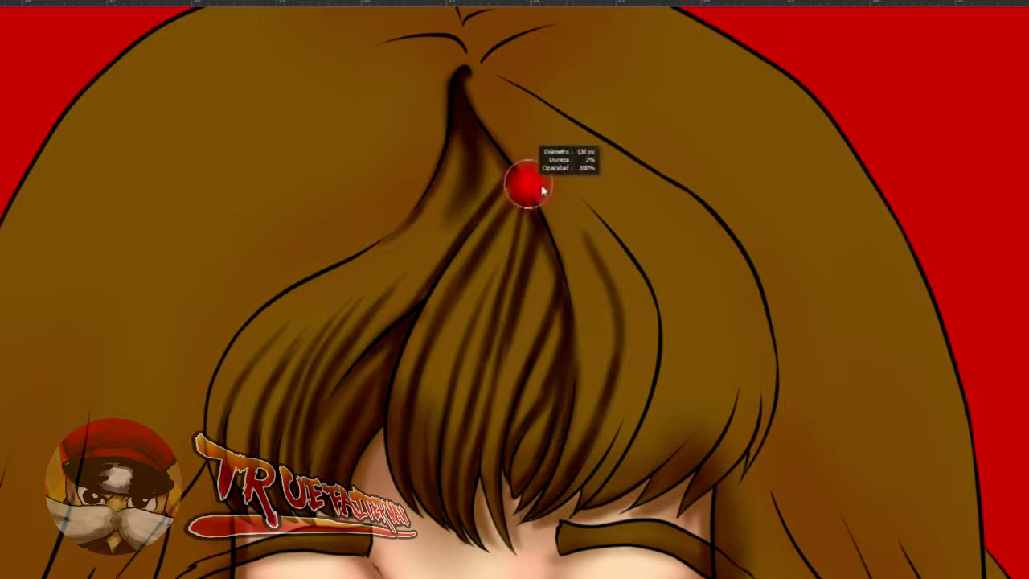
{"action": "mouse_move", "coordinate": [482, 87]}
{"action": "left_mouse_down"}
{"action": "mouse_move", "coordinate": [553, 197]}
{"action": "mouse_move", "coordinate": [595, 289]}
{"action": "mouse_move", "coordinate": [603, 354]}
{"action": "mouse_move", "coordinate": [578, 418]}
{"action": "mouse_move", "coordinate": [586, 384]}
{"action": "left_mouse_up"}
{"action": "left_click_drag", "start_coordinate": [602, 329], "coordinate": [576, 426]}
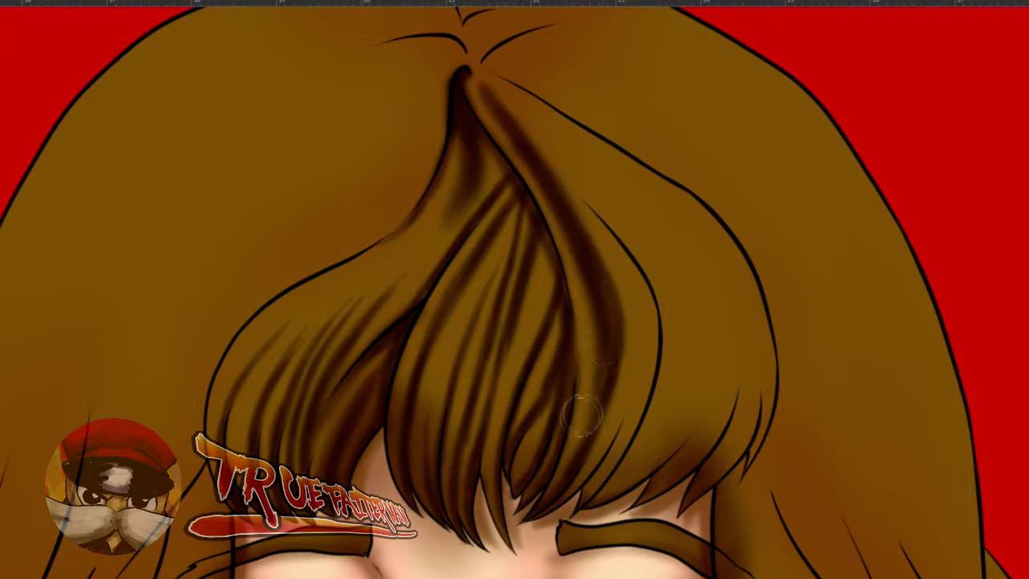
{"action": "mouse_move", "coordinate": [572, 468]}
{"action": "left_mouse_down"}
{"action": "mouse_move", "coordinate": [562, 473]}
{"action": "mouse_move", "coordinate": [615, 422]}
{"action": "mouse_move", "coordinate": [639, 338]}
{"action": "mouse_move", "coordinate": [643, 354]}
{"action": "mouse_move", "coordinate": [632, 286]}
{"action": "left_mouse_up"}
{"action": "mouse_move", "coordinate": [624, 392]}
{"action": "left_mouse_down"}
{"action": "mouse_move", "coordinate": [629, 297]}
{"action": "mouse_move", "coordinate": [566, 227]}
{"action": "left_mouse_up"}
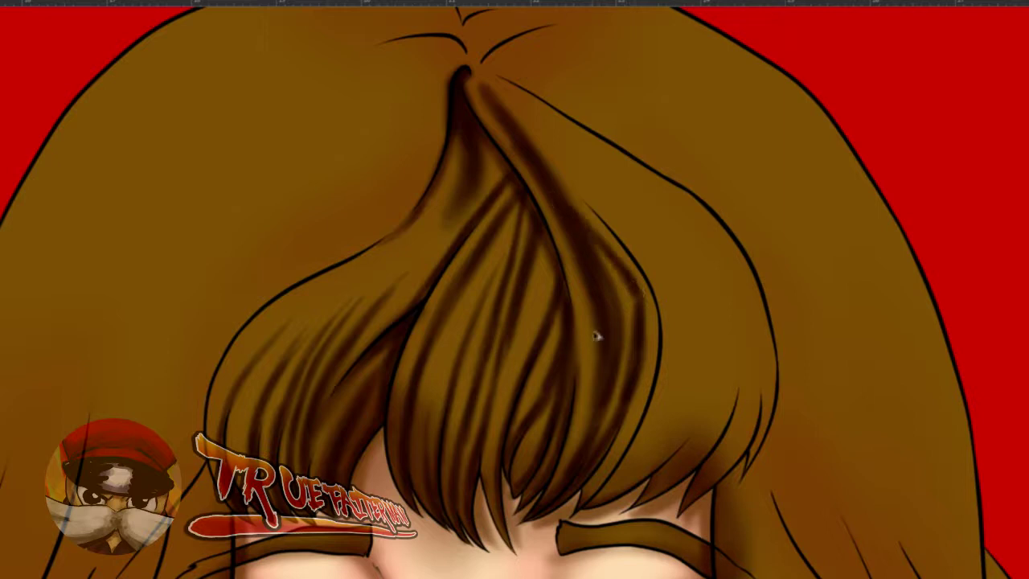
- Shade the fringe's right lock along its inner line and paint dark strands up from its lower tips
{"action": "mouse_move", "coordinate": [520, 115]}
{"action": "left_mouse_down"}
{"action": "mouse_move", "coordinate": [660, 281]}
{"action": "mouse_move", "coordinate": [663, 398]}
{"action": "mouse_move", "coordinate": [626, 438]}
{"action": "left_mouse_up"}
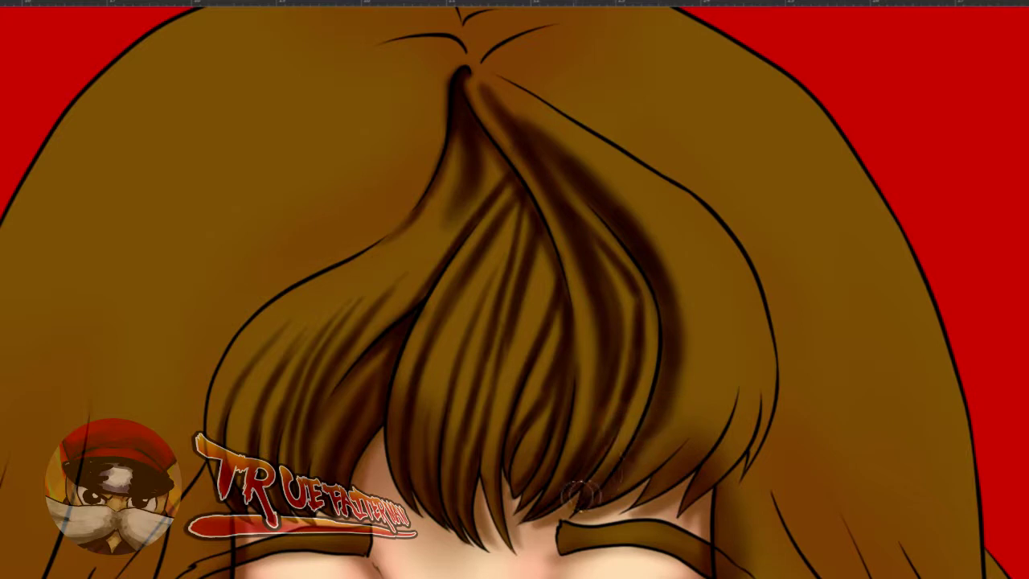
{"action": "left_click_drag", "start_coordinate": [633, 488], "coordinate": [717, 378]}
{"action": "left_click_drag", "start_coordinate": [658, 474], "coordinate": [609, 497]}
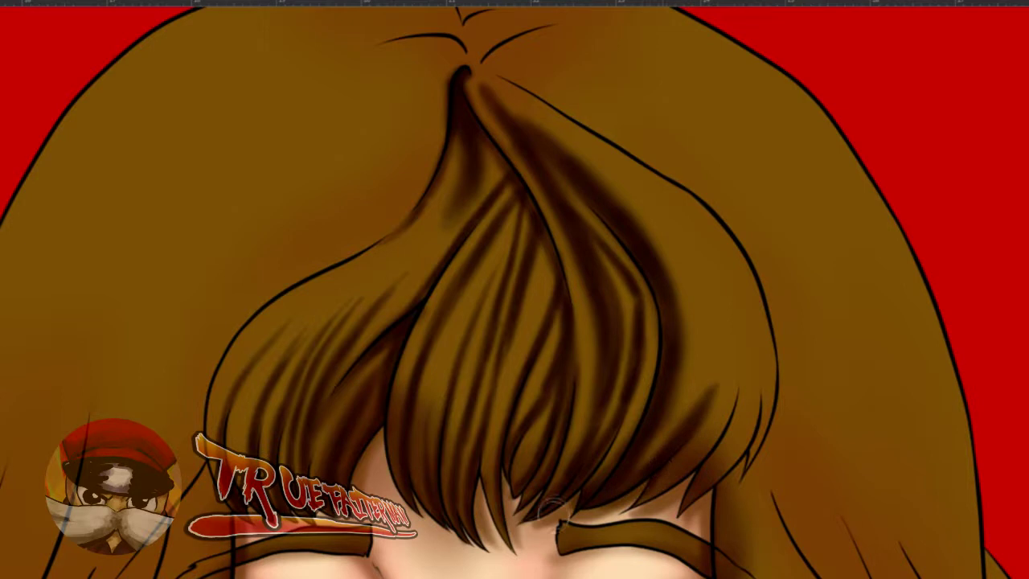
{"action": "mouse_move", "coordinate": [696, 404]}
{"action": "left_mouse_down"}
{"action": "mouse_move", "coordinate": [717, 341]}
{"action": "mouse_move", "coordinate": [708, 280]}
{"action": "left_mouse_up"}
{"action": "right_click", "coordinate": [709, 330]}
{"action": "mouse_move", "coordinate": [736, 360]}
{"action": "left_mouse_down"}
{"action": "mouse_move", "coordinate": [730, 304]}
{"action": "mouse_move", "coordinate": [722, 375]}
{"action": "left_mouse_up"}
{"action": "left_click_drag", "start_coordinate": [643, 503], "coordinate": [706, 435]}
{"action": "left_click_drag", "start_coordinate": [665, 483], "coordinate": [729, 401]}
- Paint dark strands from the crown along the fringe's outer right edge down to its last tips
{"action": "mouse_move", "coordinate": [694, 466]}
{"action": "left_mouse_down"}
{"action": "mouse_move", "coordinate": [729, 410]}
{"action": "mouse_move", "coordinate": [738, 313]}
{"action": "mouse_move", "coordinate": [696, 241]}
{"action": "mouse_move", "coordinate": [569, 153]}
{"action": "left_mouse_up"}
{"action": "right_click", "coordinate": [514, 102], "text": "alt"}
{"action": "mouse_move", "coordinate": [508, 93]}
{"action": "left_mouse_down"}
{"action": "mouse_move", "coordinate": [694, 204]}
{"action": "mouse_move", "coordinate": [693, 270]}
{"action": "left_mouse_up"}
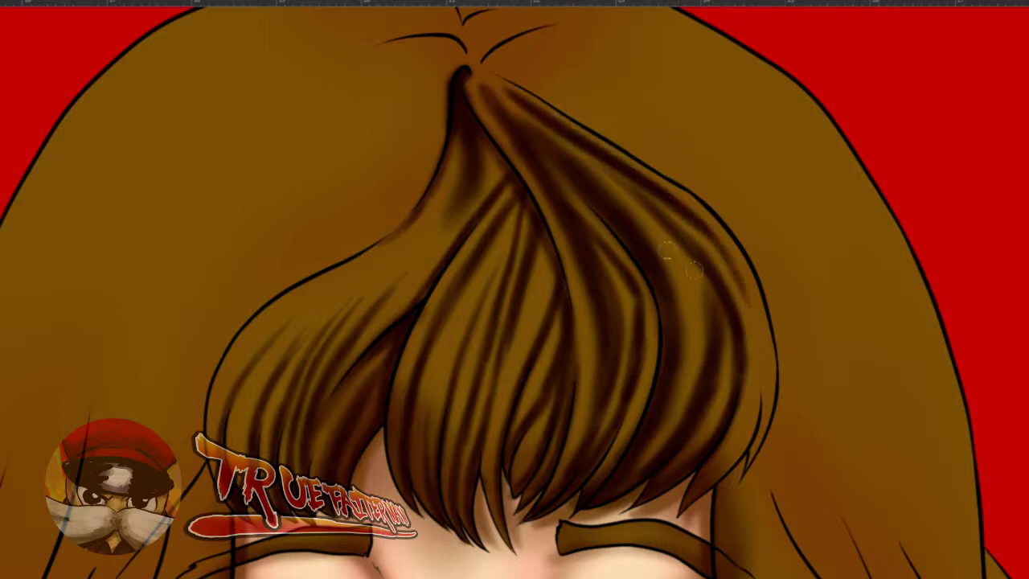
{"action": "mouse_move", "coordinate": [689, 506]}
{"action": "left_mouse_down"}
{"action": "mouse_move", "coordinate": [746, 402]}
{"action": "mouse_move", "coordinate": [760, 345]}
{"action": "mouse_move", "coordinate": [738, 262]}
{"action": "left_mouse_up"}
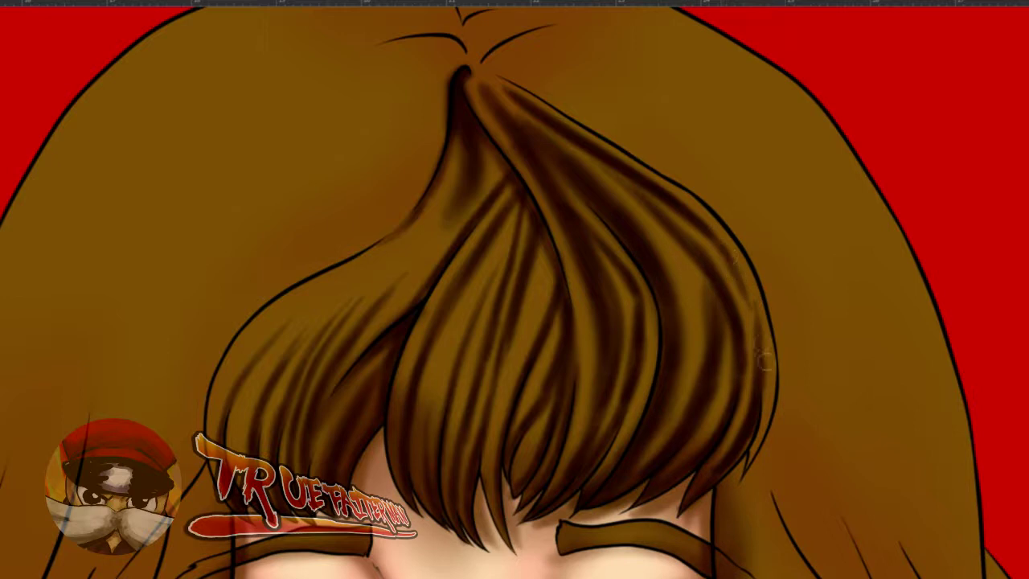
{"action": "left_click_drag", "start_coordinate": [764, 361], "coordinate": [711, 222]}
{"action": "mouse_move", "coordinate": [748, 266]}
{"action": "left_mouse_down"}
{"action": "mouse_move", "coordinate": [779, 410]}
{"action": "mouse_move", "coordinate": [740, 490]}
{"action": "mouse_move", "coordinate": [771, 394]}
{"action": "mouse_move", "coordinate": [708, 458]}
{"action": "mouse_move", "coordinate": [643, 362]}
{"action": "left_mouse_up"}
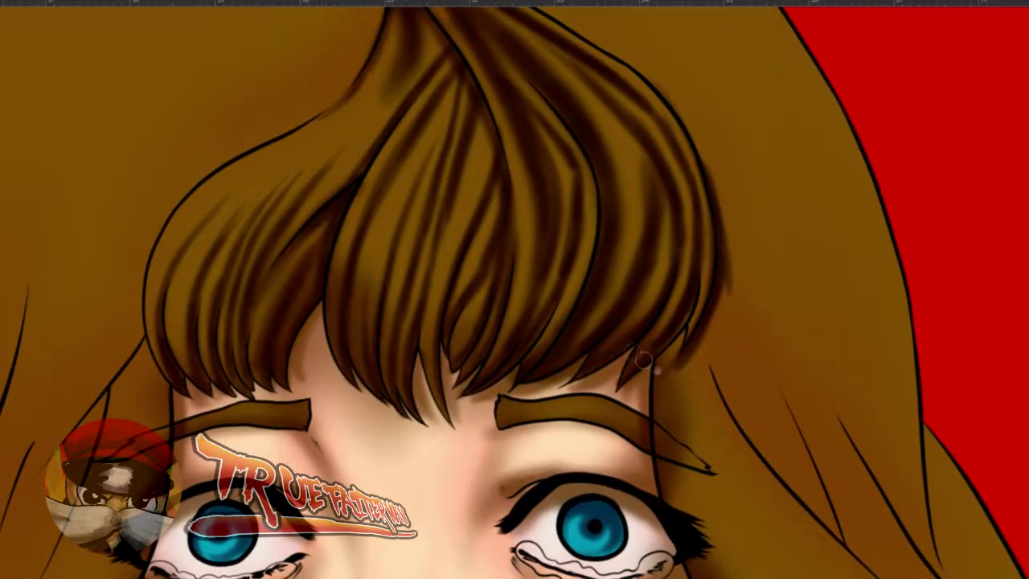
- Paint dark strands along the upper contour of the left fringe lock, sweeping down from the parting
{"action": "left_click_drag", "start_coordinate": [337, 309], "coordinate": [416, 355]}
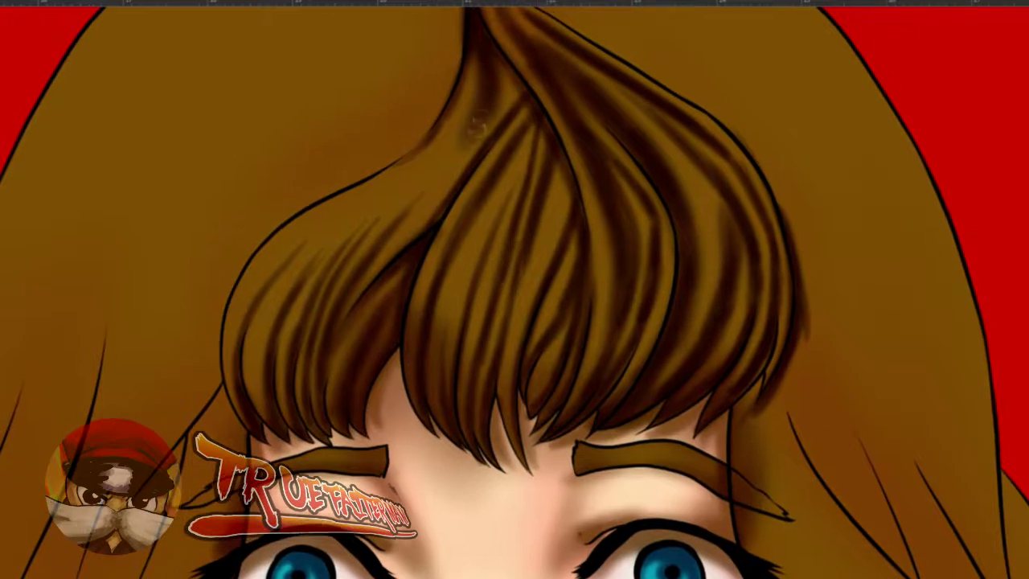
{"action": "mouse_move", "coordinate": [454, 163]}
{"action": "left_mouse_down"}
{"action": "mouse_move", "coordinate": [455, 113]}
{"action": "mouse_move", "coordinate": [358, 205]}
{"action": "left_mouse_up"}
{"action": "left_click_drag", "start_coordinate": [423, 169], "coordinate": [253, 283]}
{"action": "key", "text": "ctrl+z"}
{"action": "left_click_drag", "start_coordinate": [381, 198], "coordinate": [286, 257]}
{"action": "left_click_drag", "start_coordinate": [349, 211], "coordinate": [254, 287]}
- Blend more dark strands into the left fringe lock's upper edge, from the crown to its outer curve
{"action": "mouse_move", "coordinate": [309, 241]}
{"action": "left_mouse_down"}
{"action": "mouse_move", "coordinate": [243, 304]}
{"action": "mouse_move", "coordinate": [340, 210]}
{"action": "left_mouse_up"}
{"action": "left_click_drag", "start_coordinate": [276, 260], "coordinate": [401, 186]}
{"action": "left_click_drag", "start_coordinate": [295, 283], "coordinate": [361, 210]}
{"action": "mouse_move", "coordinate": [461, 82]}
{"action": "left_mouse_down"}
{"action": "mouse_move", "coordinate": [397, 162]}
{"action": "mouse_move", "coordinate": [284, 221]}
{"action": "left_mouse_up"}
{"action": "left_click_drag", "start_coordinate": [356, 189], "coordinate": [238, 274]}
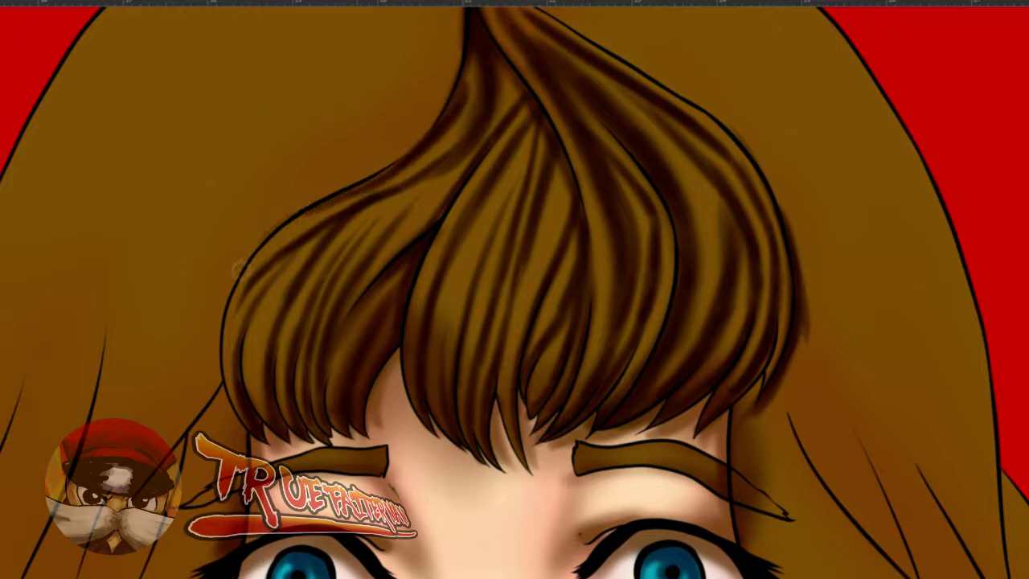
{"action": "left_click_drag", "start_coordinate": [291, 217], "coordinate": [229, 358]}
{"action": "key", "text": "ctrl+z"}
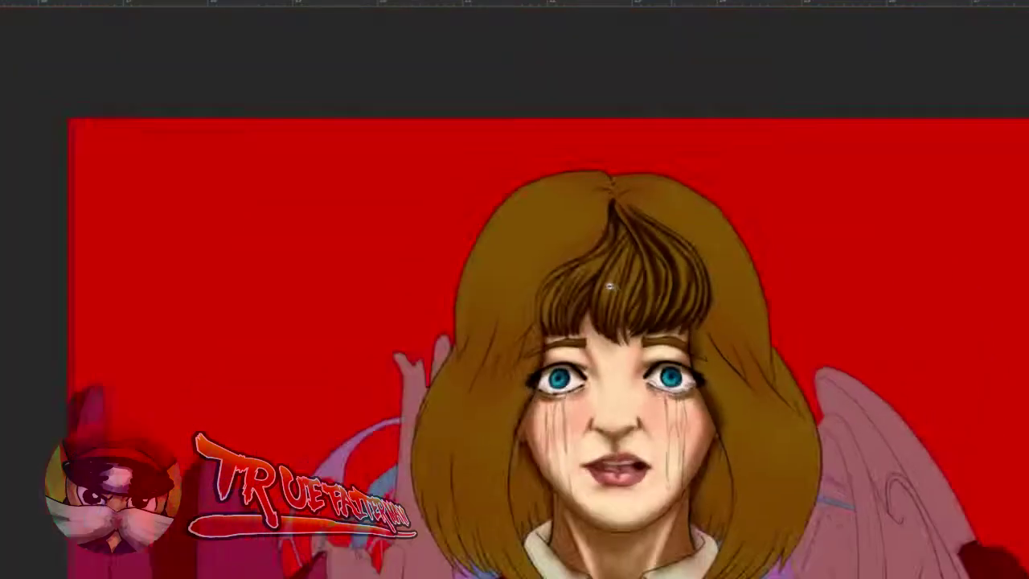
- Darken the fringe's crown and lower tips with broad, soft shadow strokes
{"action": "scroll", "coordinate": [643, 281], "scroll_direction": "up", "scroll_amount": 4}
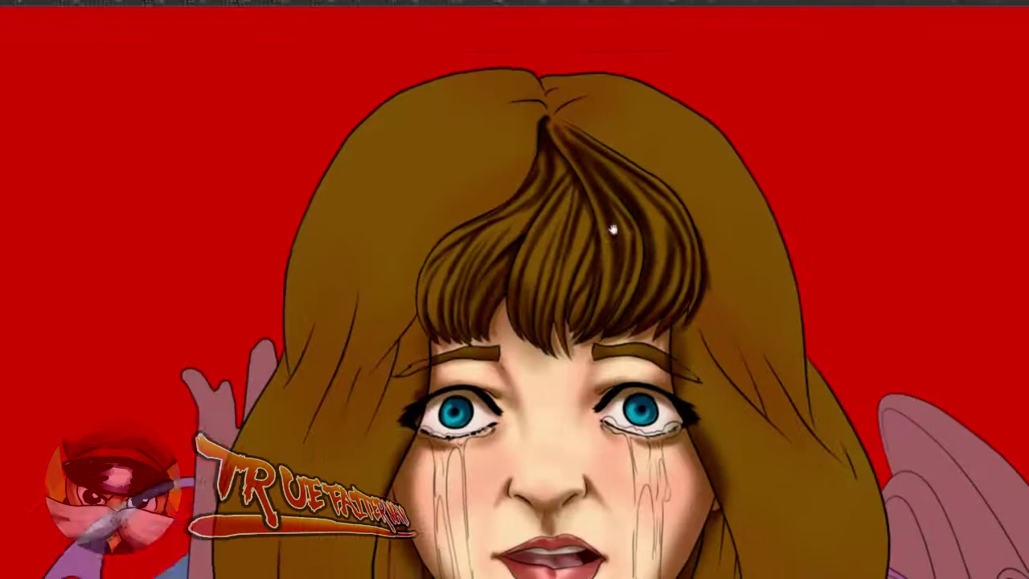
{"action": "scroll", "coordinate": [612, 230], "scroll_direction": "up", "scroll_amount": 5}
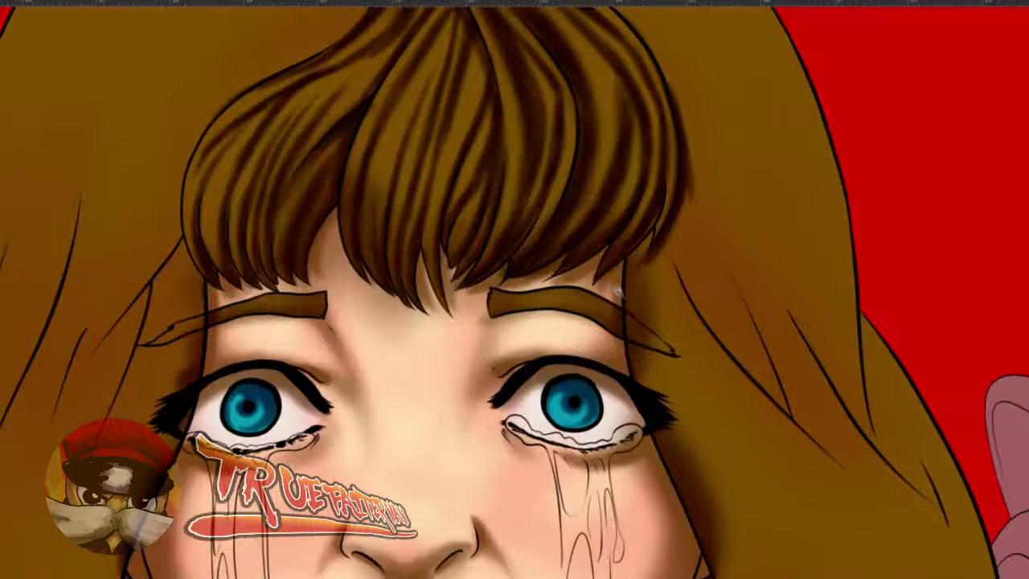
{"action": "scroll", "coordinate": [647, 261], "scroll_direction": "down", "scroll_amount": 4}
{"action": "left_click_drag", "start_coordinate": [524, 95], "coordinate": [557, 100]}
{"action": "left_click_drag", "start_coordinate": [557, 133], "coordinate": [574, 175]}
{"action": "mouse_move", "coordinate": [528, 149]}
{"action": "left_mouse_down"}
{"action": "mouse_move", "coordinate": [543, 155]}
{"action": "mouse_move", "coordinate": [528, 200]}
{"action": "mouse_move", "coordinate": [517, 167]}
{"action": "mouse_move", "coordinate": [526, 213]}
{"action": "mouse_move", "coordinate": [572, 203]}
{"action": "left_mouse_up"}
{"action": "mouse_move", "coordinate": [539, 118]}
{"action": "left_mouse_down"}
{"action": "mouse_move", "coordinate": [615, 171]}
{"action": "mouse_move", "coordinate": [563, 145]}
{"action": "mouse_move", "coordinate": [595, 266]}
{"action": "mouse_move", "coordinate": [635, 233]}
{"action": "mouse_move", "coordinate": [654, 241]}
{"action": "mouse_move", "coordinate": [635, 273]}
{"action": "mouse_move", "coordinate": [578, 289]}
{"action": "mouse_move", "coordinate": [519, 276]}
{"action": "mouse_move", "coordinate": [502, 257]}
{"action": "mouse_move", "coordinate": [455, 282]}
{"action": "left_mouse_up"}
{"action": "mouse_move", "coordinate": [400, 261]}
{"action": "left_mouse_down"}
{"action": "mouse_move", "coordinate": [374, 265]}
{"action": "mouse_move", "coordinate": [379, 242]}
{"action": "left_mouse_up"}
{"action": "mouse_move", "coordinate": [338, 265]}
{"action": "left_mouse_down"}
{"action": "mouse_move", "coordinate": [299, 275]}
{"action": "mouse_move", "coordinate": [313, 230]}
{"action": "mouse_move", "coordinate": [308, 271]}
{"action": "mouse_move", "coordinate": [271, 267]}
{"action": "mouse_move", "coordinate": [272, 247]}
{"action": "mouse_move", "coordinate": [254, 246]}
{"action": "mouse_move", "coordinate": [267, 198]}
{"action": "mouse_move", "coordinate": [257, 229]}
{"action": "left_mouse_up"}
{"action": "mouse_move", "coordinate": [692, 273]}
{"action": "left_mouse_down"}
{"action": "mouse_move", "coordinate": [702, 229]}
{"action": "mouse_move", "coordinate": [724, 262]}
{"action": "mouse_move", "coordinate": [763, 253]}
{"action": "mouse_move", "coordinate": [733, 294]}
{"action": "left_mouse_up"}
- Paint broad soft shadows across the hair on both sides of the fringe and down the upper side locks
{"action": "mouse_move", "coordinate": [507, 92]}
{"action": "left_mouse_down"}
{"action": "mouse_move", "coordinate": [539, 122]}
{"action": "mouse_move", "coordinate": [503, 82]}
{"action": "mouse_move", "coordinate": [522, 94]}
{"action": "mouse_move", "coordinate": [480, 74]}
{"action": "mouse_move", "coordinate": [508, 94]}
{"action": "mouse_move", "coordinate": [469, 80]}
{"action": "mouse_move", "coordinate": [520, 120]}
{"action": "mouse_move", "coordinate": [581, 78]}
{"action": "mouse_move", "coordinate": [561, 103]}
{"action": "mouse_move", "coordinate": [517, 104]}
{"action": "mouse_move", "coordinate": [545, 105]}
{"action": "mouse_move", "coordinate": [530, 71]}
{"action": "mouse_move", "coordinate": [515, 66]}
{"action": "mouse_move", "coordinate": [550, 98]}
{"action": "left_mouse_up"}
{"action": "mouse_move", "coordinate": [635, 232]}
{"action": "left_mouse_down"}
{"action": "mouse_move", "coordinate": [552, 163]}
{"action": "mouse_move", "coordinate": [528, 118]}
{"action": "left_mouse_up"}
{"action": "mouse_move", "coordinate": [558, 166]}
{"action": "left_mouse_down"}
{"action": "mouse_move", "coordinate": [684, 324]}
{"action": "mouse_move", "coordinate": [710, 334]}
{"action": "mouse_move", "coordinate": [674, 307]}
{"action": "mouse_move", "coordinate": [690, 294]}
{"action": "left_mouse_up"}
{"action": "left_click_drag", "start_coordinate": [668, 184], "coordinate": [741, 387]}
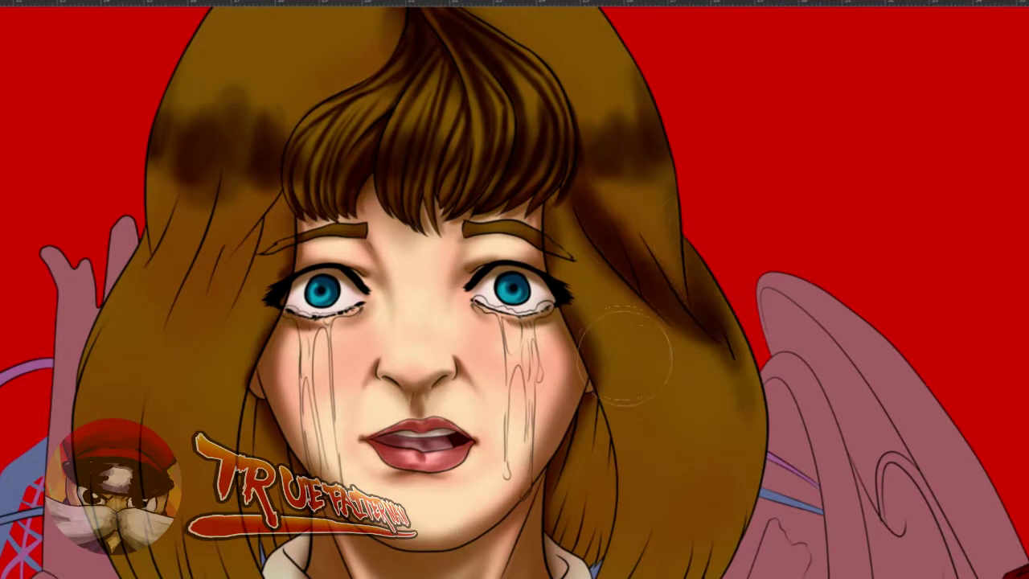
{"action": "mouse_move", "coordinate": [262, 183]}
{"action": "left_mouse_down"}
{"action": "mouse_move", "coordinate": [193, 338]}
{"action": "mouse_move", "coordinate": [213, 241]}
{"action": "mouse_move", "coordinate": [173, 346]}
{"action": "mouse_move", "coordinate": [193, 257]}
{"action": "mouse_move", "coordinate": [165, 197]}
{"action": "mouse_move", "coordinate": [188, 265]}
{"action": "left_mouse_up"}
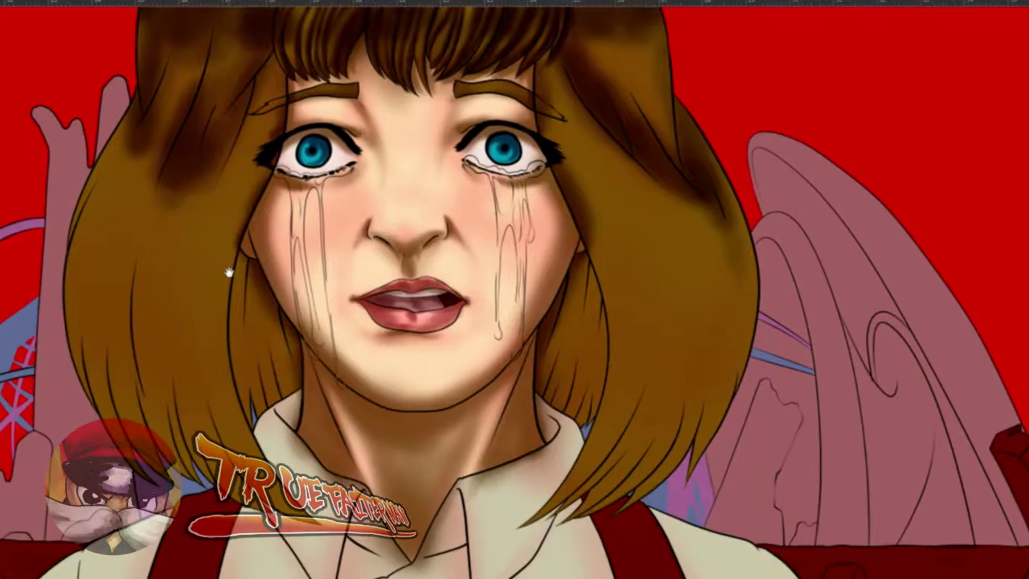
- Shade the inner hair beside the neck and the lower side volumes with broad soft strokes
{"action": "mouse_move", "coordinate": [243, 322]}
{"action": "left_mouse_down"}
{"action": "mouse_move", "coordinate": [246, 397]}
{"action": "mouse_move", "coordinate": [264, 322]}
{"action": "mouse_move", "coordinate": [286, 338]}
{"action": "mouse_move", "coordinate": [248, 280]}
{"action": "mouse_move", "coordinate": [257, 381]}
{"action": "left_mouse_up"}
{"action": "mouse_move", "coordinate": [569, 299]}
{"action": "left_mouse_down"}
{"action": "mouse_move", "coordinate": [586, 344]}
{"action": "mouse_move", "coordinate": [590, 303]}
{"action": "mouse_move", "coordinate": [611, 428]}
{"action": "mouse_move", "coordinate": [638, 397]}
{"action": "left_mouse_up"}
{"action": "left_click_drag", "start_coordinate": [634, 275], "coordinate": [606, 432]}
{"action": "mouse_move", "coordinate": [655, 304]}
{"action": "left_mouse_down"}
{"action": "mouse_move", "coordinate": [667, 418]}
{"action": "mouse_move", "coordinate": [699, 282]}
{"action": "mouse_move", "coordinate": [731, 338]}
{"action": "left_mouse_up"}
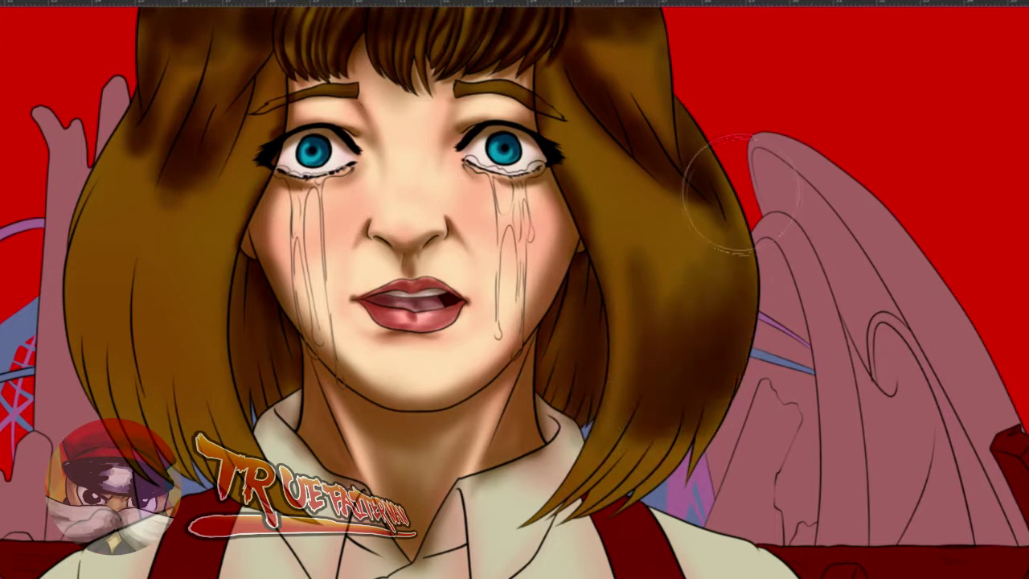
{"action": "mouse_move", "coordinate": [197, 332]}
{"action": "left_mouse_down"}
{"action": "mouse_move", "coordinate": [193, 345]}
{"action": "mouse_move", "coordinate": [161, 209]}
{"action": "mouse_move", "coordinate": [105, 241]}
{"action": "mouse_move", "coordinate": [95, 315]}
{"action": "left_mouse_up"}
{"action": "left_click_drag", "start_coordinate": [276, 207], "coordinate": [266, 351]}
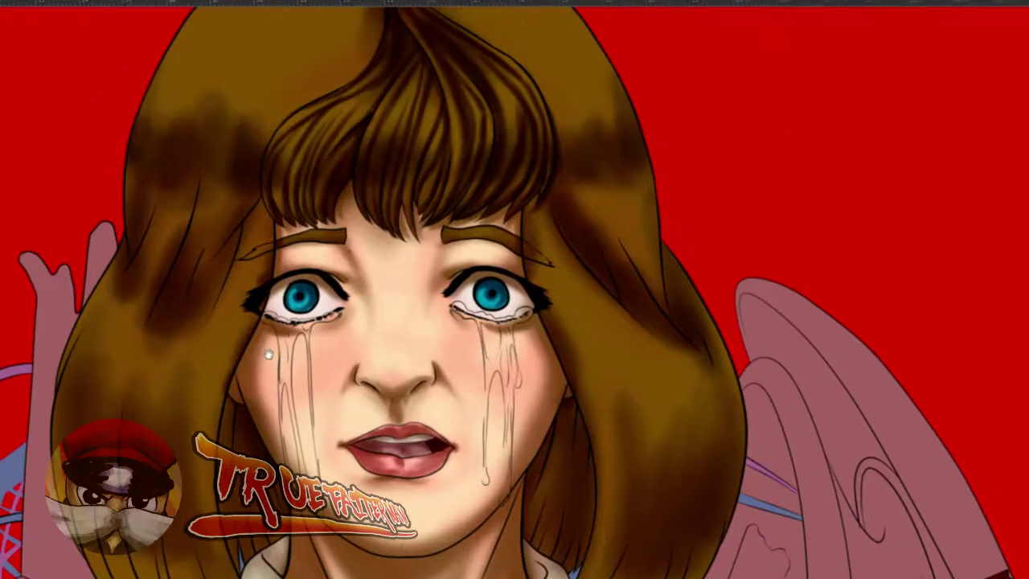
- Paint dark strands along the right side lock, from beside the fringe down past the eye to the lower curve
{"action": "mouse_move", "coordinate": [467, 166]}
{"action": "left_mouse_down"}
{"action": "mouse_move", "coordinate": [535, 252]}
{"action": "mouse_move", "coordinate": [574, 205]}
{"action": "left_mouse_up"}
{"action": "mouse_move", "coordinate": [648, 227]}
{"action": "left_mouse_down"}
{"action": "mouse_move", "coordinate": [678, 235]}
{"action": "mouse_move", "coordinate": [546, 169]}
{"action": "mouse_move", "coordinate": [474, 185]}
{"action": "left_mouse_up"}
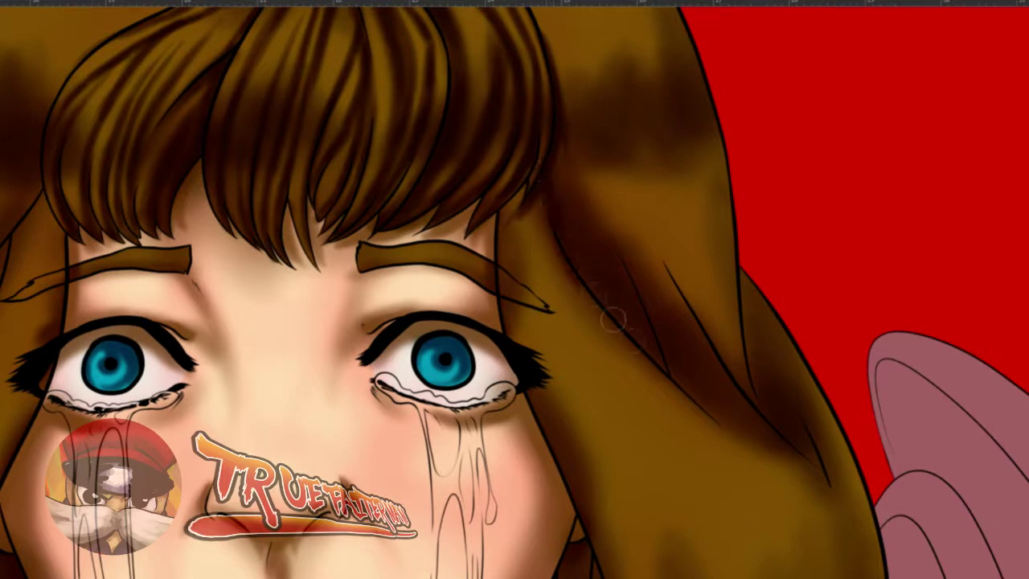
{"action": "left_click_drag", "start_coordinate": [659, 367], "coordinate": [557, 136]}
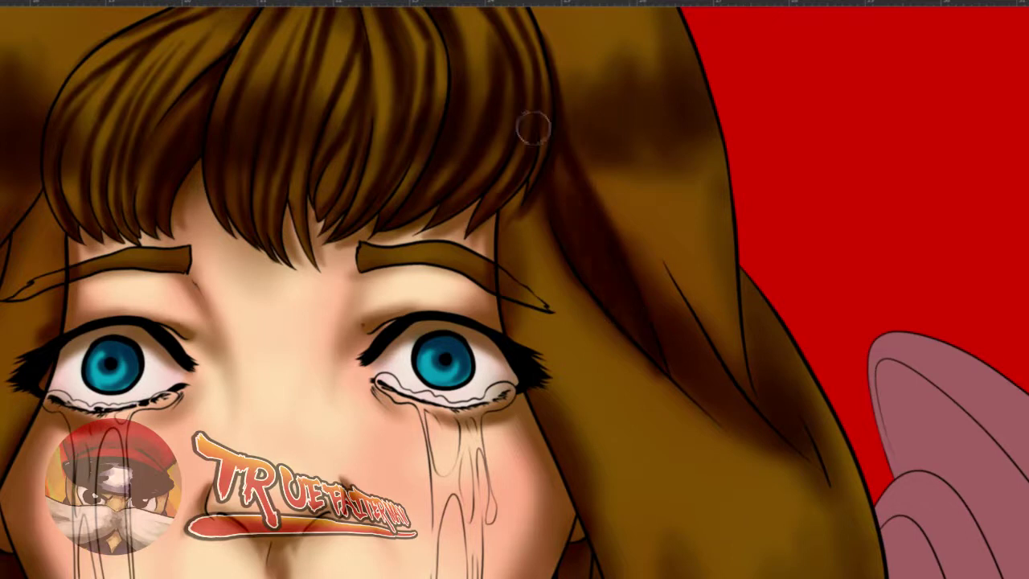
{"action": "mouse_move", "coordinate": [795, 434]}
{"action": "left_mouse_down"}
{"action": "mouse_move", "coordinate": [667, 231]}
{"action": "mouse_move", "coordinate": [721, 347]}
{"action": "mouse_move", "coordinate": [617, 160]}
{"action": "mouse_move", "coordinate": [677, 287]}
{"action": "mouse_move", "coordinate": [580, 106]}
{"action": "left_mouse_up"}
{"action": "left_click_drag", "start_coordinate": [607, 277], "coordinate": [647, 505]}
- Paint curved dark strands from the parting across the right crown and down beside the fringe
{"action": "mouse_move", "coordinate": [378, 58]}
{"action": "left_mouse_down"}
{"action": "mouse_move", "coordinate": [321, 53]}
{"action": "mouse_move", "coordinate": [416, 26]}
{"action": "mouse_move", "coordinate": [400, 22]}
{"action": "mouse_move", "coordinate": [465, 54]}
{"action": "mouse_move", "coordinate": [415, 22]}
{"action": "mouse_move", "coordinate": [514, 67]}
{"action": "mouse_move", "coordinate": [424, 28]}
{"action": "mouse_move", "coordinate": [550, 105]}
{"action": "mouse_move", "coordinate": [482, 40]}
{"action": "mouse_move", "coordinate": [543, 128]}
{"action": "mouse_move", "coordinate": [345, 66]}
{"action": "mouse_move", "coordinate": [442, 76]}
{"action": "mouse_move", "coordinate": [356, 61]}
{"action": "mouse_move", "coordinate": [504, 101]}
{"action": "mouse_move", "coordinate": [401, 62]}
{"action": "mouse_move", "coordinate": [575, 158]}
{"action": "mouse_move", "coordinate": [453, 79]}
{"action": "mouse_move", "coordinate": [619, 224]}
{"action": "mouse_move", "coordinate": [476, 103]}
{"action": "mouse_move", "coordinate": [465, 75]}
{"action": "mouse_move", "coordinate": [577, 174]}
{"action": "left_mouse_up"}
{"action": "mouse_move", "coordinate": [374, 77]}
{"action": "left_mouse_down"}
{"action": "mouse_move", "coordinate": [533, 147]}
{"action": "mouse_move", "coordinate": [424, 93]}
{"action": "mouse_move", "coordinate": [439, 95]}
{"action": "mouse_move", "coordinate": [448, 103]}
{"action": "mouse_move", "coordinate": [346, 69]}
{"action": "mouse_move", "coordinate": [528, 149]}
{"action": "mouse_move", "coordinate": [509, 135]}
{"action": "mouse_move", "coordinate": [547, 163]}
{"action": "mouse_move", "coordinate": [460, 100]}
{"action": "mouse_move", "coordinate": [574, 184]}
{"action": "mouse_move", "coordinate": [395, 95]}
{"action": "mouse_move", "coordinate": [588, 219]}
{"action": "mouse_move", "coordinate": [383, 77]}
{"action": "mouse_move", "coordinate": [552, 195]}
{"action": "mouse_move", "coordinate": [487, 138]}
{"action": "left_mouse_up"}
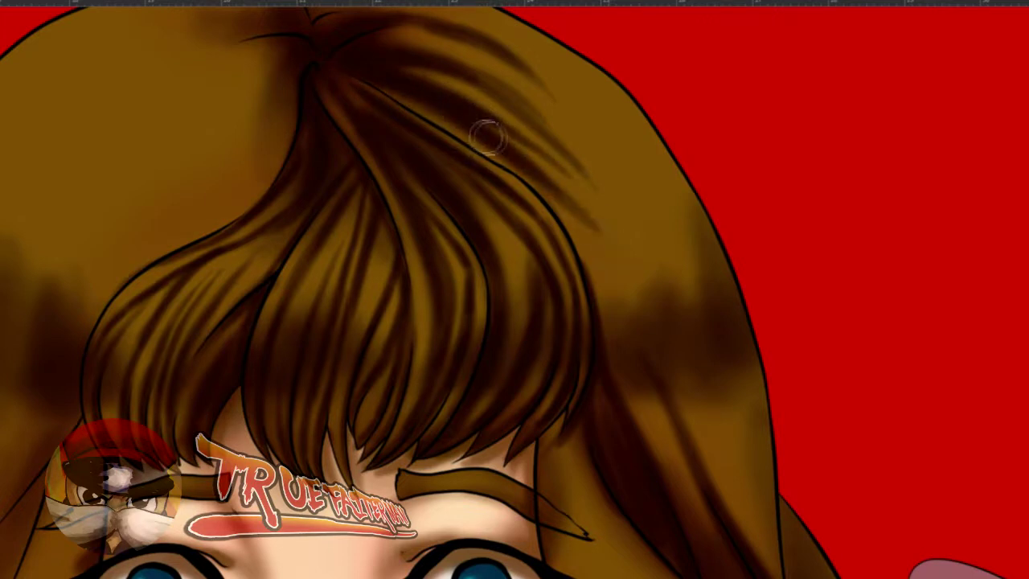
{"action": "left_click_drag", "start_coordinate": [607, 280], "coordinate": [648, 422]}
{"action": "key", "text": "ctrl+z"}
{"action": "left_click_drag", "start_coordinate": [597, 266], "coordinate": [645, 376]}
- Extend long dark strands from the right crown through the side shadow into the right side lock
{"action": "mouse_move", "coordinate": [563, 223]}
{"action": "left_mouse_down"}
{"action": "mouse_move", "coordinate": [630, 334]}
{"action": "mouse_move", "coordinate": [580, 234]}
{"action": "mouse_move", "coordinate": [667, 452]}
{"action": "mouse_move", "coordinate": [627, 363]}
{"action": "mouse_move", "coordinate": [693, 487]}
{"action": "mouse_move", "coordinate": [670, 343]}
{"action": "mouse_move", "coordinate": [697, 446]}
{"action": "mouse_move", "coordinate": [651, 289]}
{"action": "mouse_move", "coordinate": [672, 360]}
{"action": "mouse_move", "coordinate": [613, 212]}
{"action": "mouse_move", "coordinate": [709, 480]}
{"action": "left_mouse_up"}
{"action": "left_click_drag", "start_coordinate": [627, 222], "coordinate": [655, 274]}
{"action": "left_click_drag", "start_coordinate": [594, 191], "coordinate": [705, 391]}
{"action": "left_click_drag", "start_coordinate": [643, 282], "coordinate": [637, 286]}
{"action": "left_click_drag", "start_coordinate": [615, 161], "coordinate": [738, 450]}
{"action": "left_click_drag", "start_coordinate": [668, 190], "coordinate": [739, 504]}
{"action": "mouse_move", "coordinate": [684, 392]}
{"action": "left_mouse_down"}
{"action": "mouse_move", "coordinate": [675, 328]}
{"action": "mouse_move", "coordinate": [616, 257]}
{"action": "mouse_move", "coordinate": [632, 246]}
{"action": "mouse_move", "coordinate": [612, 206]}
{"action": "left_mouse_up"}
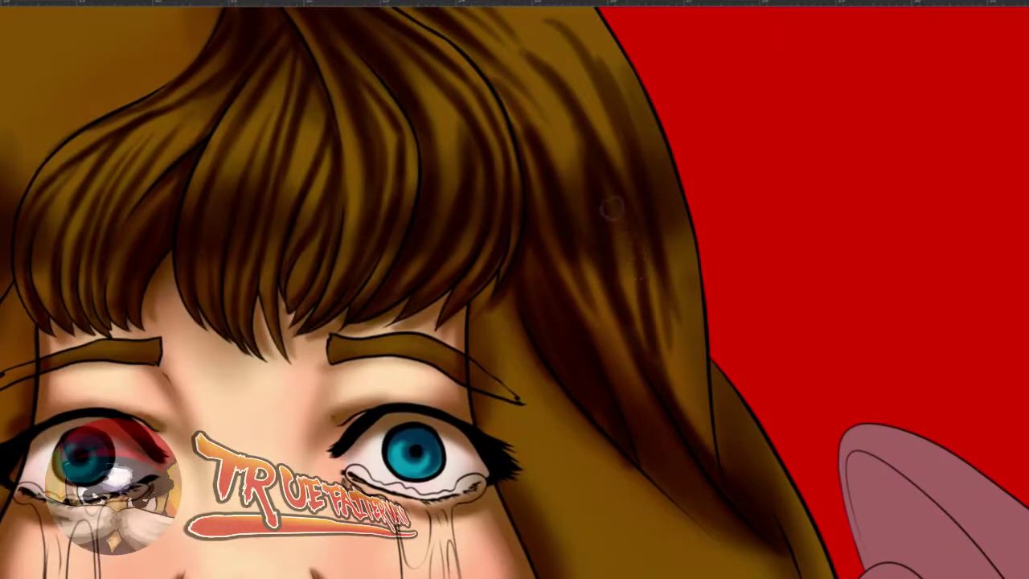
- Add thin dark strands along the outer edge of the right side hair, level with the fringe and eye
{"action": "left_click_drag", "start_coordinate": [693, 391], "coordinate": [677, 347]}
{"action": "left_click_drag", "start_coordinate": [701, 453], "coordinate": [680, 270]}
{"action": "key", "text": "ctrl+z"}
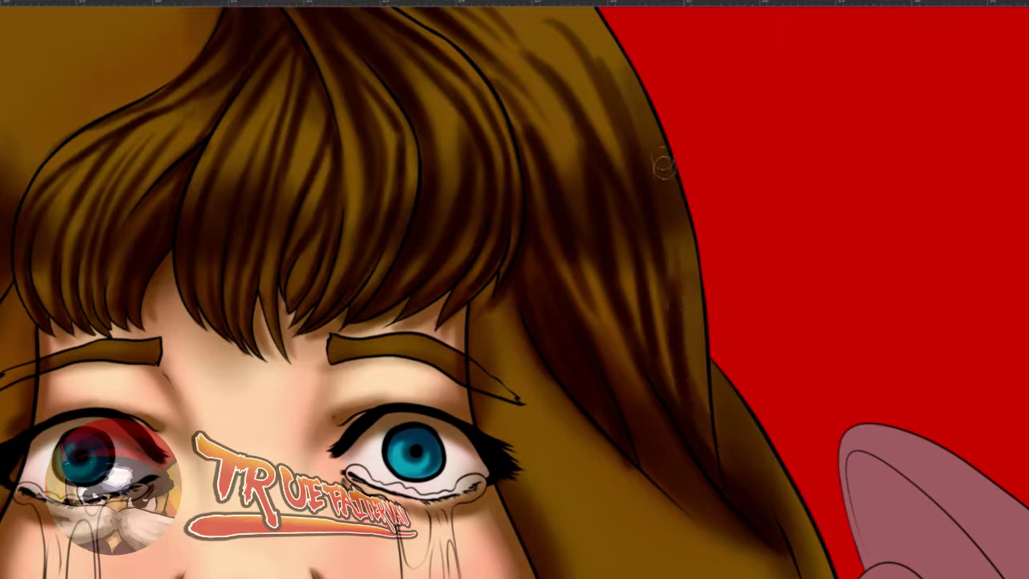
{"action": "left_click_drag", "start_coordinate": [630, 114], "coordinate": [651, 326]}
{"action": "left_click_drag", "start_coordinate": [682, 408], "coordinate": [650, 299]}
- Paint finer strands over the right side hair and the crown just above the fringe's outer curve
{"action": "left_click_drag", "start_coordinate": [542, 198], "coordinate": [668, 380]}
{"action": "mouse_move", "coordinate": [437, 159]}
{"action": "left_mouse_down"}
{"action": "mouse_move", "coordinate": [575, 283]}
{"action": "mouse_move", "coordinate": [601, 266]}
{"action": "mouse_move", "coordinate": [639, 326]}
{"action": "left_mouse_up"}
{"action": "left_click_drag", "start_coordinate": [510, 139], "coordinate": [567, 207]}
{"action": "left_click_drag", "start_coordinate": [381, 89], "coordinate": [600, 241]}
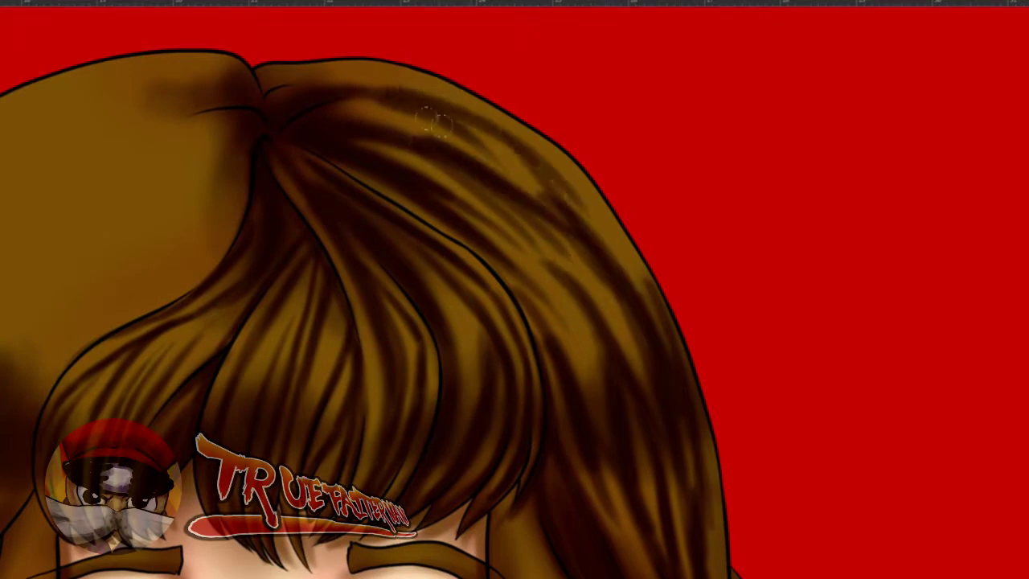
- Darken the top edge of the right crown with strands running from the parting to the outer contour
{"action": "left_click_drag", "start_coordinate": [434, 119], "coordinate": [641, 292]}
{"action": "left_click_drag", "start_coordinate": [271, 103], "coordinate": [312, 86]}
{"action": "mouse_move", "coordinate": [275, 83]}
{"action": "left_mouse_down"}
{"action": "mouse_move", "coordinate": [323, 101]}
{"action": "mouse_move", "coordinate": [332, 75]}
{"action": "mouse_move", "coordinate": [269, 83]}
{"action": "mouse_move", "coordinate": [429, 99]}
{"action": "left_mouse_up"}
{"action": "left_click_drag", "start_coordinate": [345, 71], "coordinate": [491, 124]}
{"action": "left_click_drag", "start_coordinate": [539, 152], "coordinate": [432, 85]}
{"action": "left_click_drag", "start_coordinate": [359, 84], "coordinate": [558, 175]}
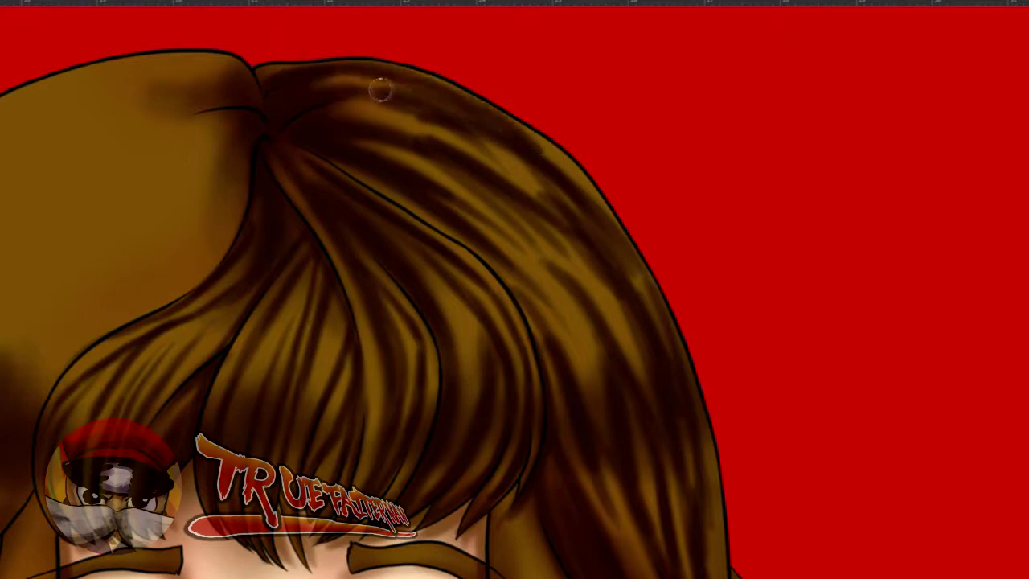
- Fill the lighter gaps in the middle of the right crown with fine dark strands flowing toward the side
{"action": "left_click_drag", "start_coordinate": [450, 133], "coordinate": [561, 223]}
{"action": "left_click_drag", "start_coordinate": [479, 165], "coordinate": [550, 199]}
{"action": "mouse_move", "coordinate": [529, 305]}
{"action": "left_mouse_down"}
{"action": "mouse_move", "coordinate": [561, 312]}
{"action": "mouse_move", "coordinate": [611, 407]}
{"action": "left_mouse_up"}
{"action": "left_click_drag", "start_coordinate": [593, 277], "coordinate": [627, 386]}
{"action": "mouse_move", "coordinate": [569, 408]}
{"action": "left_mouse_down"}
{"action": "mouse_move", "coordinate": [602, 356]}
{"action": "mouse_move", "coordinate": [535, 221]}
{"action": "left_mouse_up"}
{"action": "left_click_drag", "start_coordinate": [381, 294], "coordinate": [638, 202]}
- Paint dark curved strands from the parting across the left crown toward the fringe's upper edge
{"action": "scroll", "coordinate": [526, 186], "scroll_direction": "down", "scroll_amount": 5, "text": "alt"}
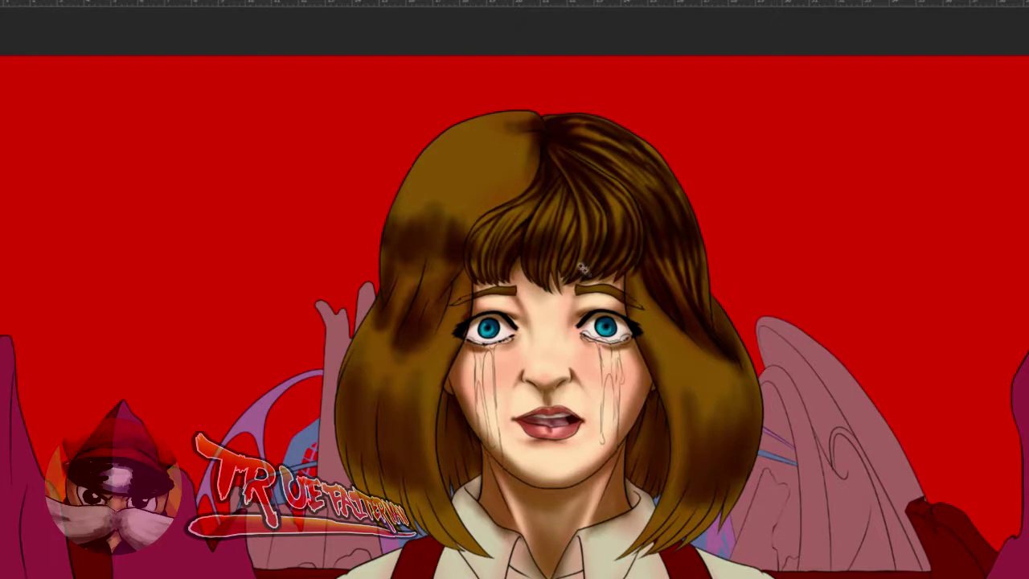
{"action": "scroll", "coordinate": [463, 161], "scroll_direction": "up", "scroll_amount": 4, "text": "alt"}
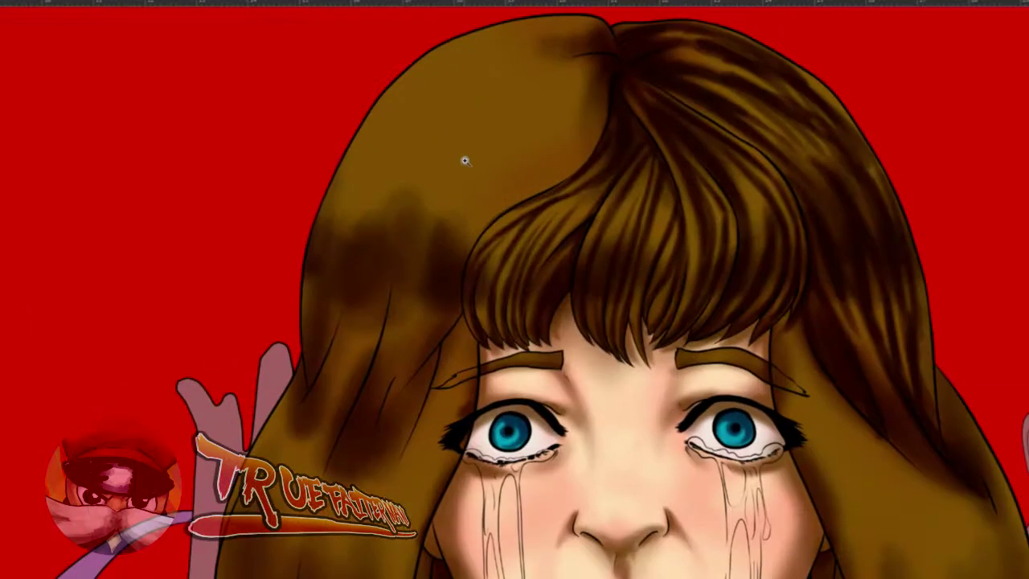
{"action": "scroll", "coordinate": [483, 265], "scroll_direction": "up", "scroll_amount": 2, "text": "alt"}
{"action": "mouse_move", "coordinate": [444, 261]}
{"action": "left_mouse_down", "text": "alt"}
{"action": "mouse_move", "coordinate": [413, 264]}
{"action": "mouse_move", "coordinate": [399, 404]}
{"action": "mouse_move", "coordinate": [471, 281]}
{"action": "mouse_move", "coordinate": [492, 206]}
{"action": "left_mouse_up", "text": "alt"}
{"action": "mouse_move", "coordinate": [611, 95]}
{"action": "left_mouse_down"}
{"action": "mouse_move", "coordinate": [540, 97]}
{"action": "mouse_move", "coordinate": [492, 122]}
{"action": "mouse_move", "coordinate": [413, 233]}
{"action": "left_mouse_up"}
{"action": "mouse_move", "coordinate": [609, 124]}
{"action": "left_mouse_down"}
{"action": "mouse_move", "coordinate": [520, 206]}
{"action": "mouse_move", "coordinate": [492, 282]}
{"action": "left_mouse_up"}
{"action": "left_click_drag", "start_coordinate": [575, 129], "coordinate": [487, 293]}
{"action": "left_click_drag", "start_coordinate": [510, 229], "coordinate": [487, 295]}
- Paint dark strands rising from the left fringe lock's outer edge toward the parting
{"action": "left_click_drag", "start_coordinate": [438, 328], "coordinate": [487, 236]}
{"action": "key", "text": "ctrl+z"}
{"action": "left_click_drag", "start_coordinate": [437, 323], "coordinate": [510, 167]}
{"action": "left_click_drag", "start_coordinate": [460, 285], "coordinate": [530, 147]}
{"action": "mouse_move", "coordinate": [492, 204]}
{"action": "left_mouse_down"}
{"action": "mouse_move", "coordinate": [555, 124]}
{"action": "mouse_move", "coordinate": [553, 192]}
{"action": "left_mouse_up"}
{"action": "left_click_drag", "start_coordinate": [521, 258], "coordinate": [574, 154]}
{"action": "key", "text": "ctrl+z"}
- Add short dark strands in the gap between the parting and the left fringe lock's upper edge
{"action": "left_click_drag", "start_coordinate": [547, 212], "coordinate": [539, 209]}
{"action": "left_click_drag", "start_coordinate": [578, 147], "coordinate": [543, 196]}
{"action": "mouse_move", "coordinate": [522, 262]}
{"action": "left_mouse_down"}
{"action": "mouse_move", "coordinate": [555, 155]}
{"action": "mouse_move", "coordinate": [515, 281]}
{"action": "left_mouse_up"}
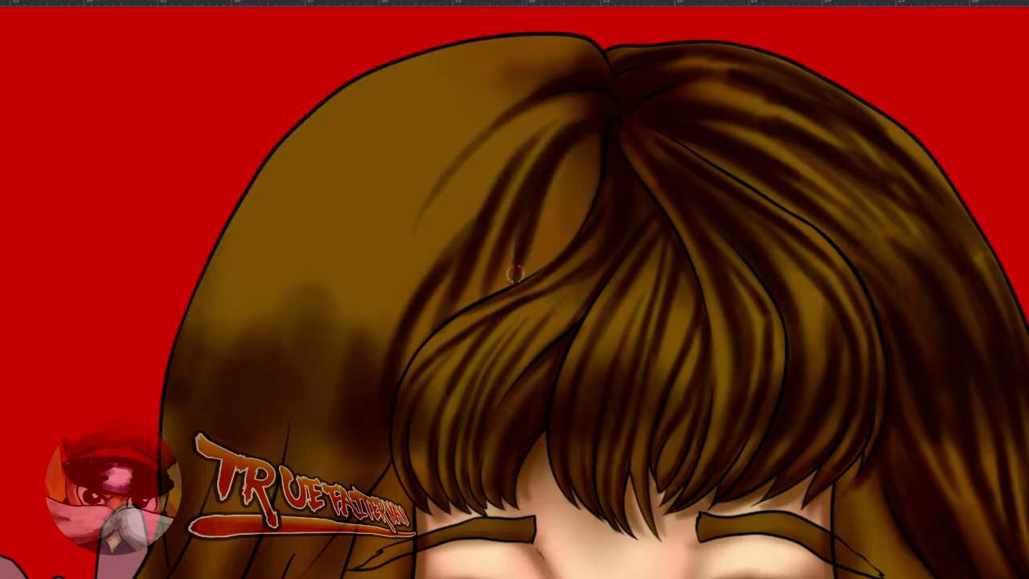
{"action": "left_click_drag", "start_coordinate": [543, 239], "coordinate": [580, 157]}
{"action": "mouse_move", "coordinate": [555, 219]}
{"action": "left_mouse_down"}
{"action": "mouse_move", "coordinate": [582, 135]}
{"action": "mouse_move", "coordinate": [542, 247]}
{"action": "mouse_move", "coordinate": [592, 183]}
{"action": "mouse_move", "coordinate": [594, 145]}
{"action": "mouse_move", "coordinate": [576, 212]}
{"action": "left_mouse_up"}
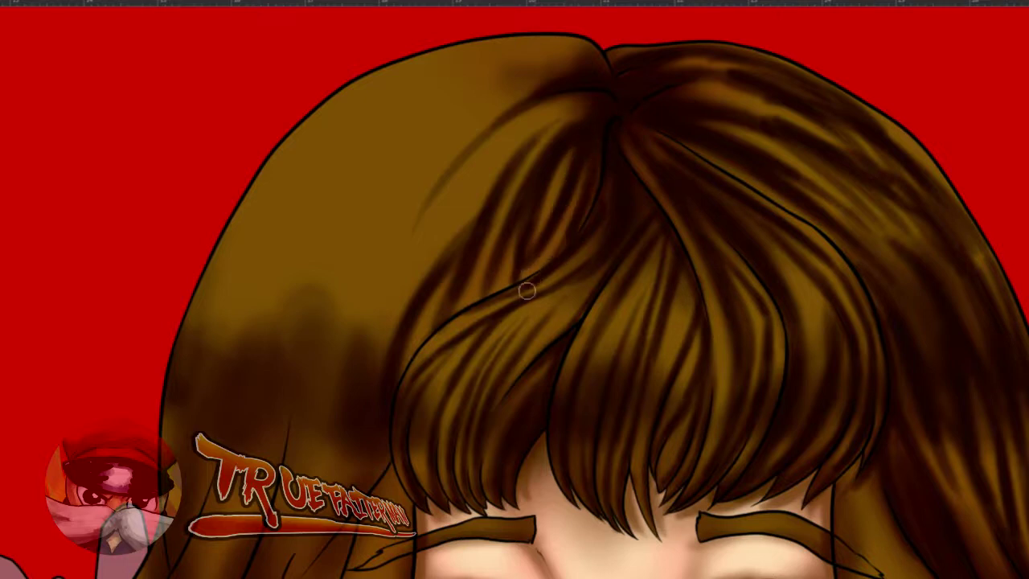
{"action": "left_click_drag", "start_coordinate": [475, 310], "coordinate": [548, 155]}
- Paint a long dark strand up the middle of the left side hair, following its inner contour line
{"action": "left_click_drag", "start_coordinate": [330, 384], "coordinate": [301, 453]}
{"action": "left_click_drag", "start_coordinate": [333, 369], "coordinate": [375, 201]}
{"action": "left_click_drag", "start_coordinate": [351, 294], "coordinate": [409, 122]}
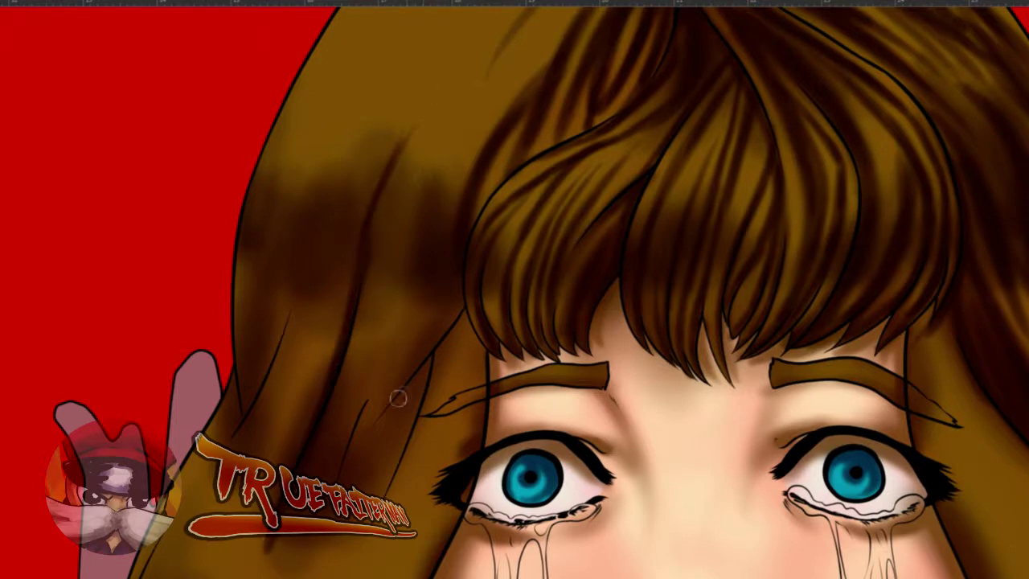
- Shade the left temple hair with dark strands from under the fringe down beside the eye
{"action": "left_click_drag", "start_coordinate": [354, 451], "coordinate": [409, 334]}
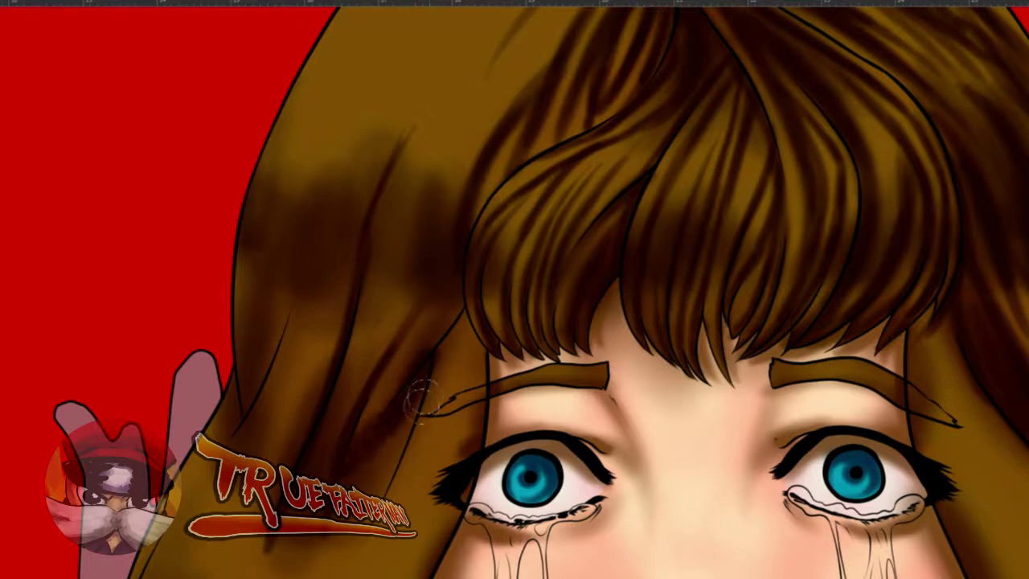
{"action": "left_click_drag", "start_coordinate": [462, 338], "coordinate": [451, 339]}
{"action": "left_click_drag", "start_coordinate": [425, 359], "coordinate": [455, 307]}
{"action": "left_click_drag", "start_coordinate": [414, 379], "coordinate": [462, 298]}
{"action": "left_click_drag", "start_coordinate": [439, 464], "coordinate": [459, 322]}
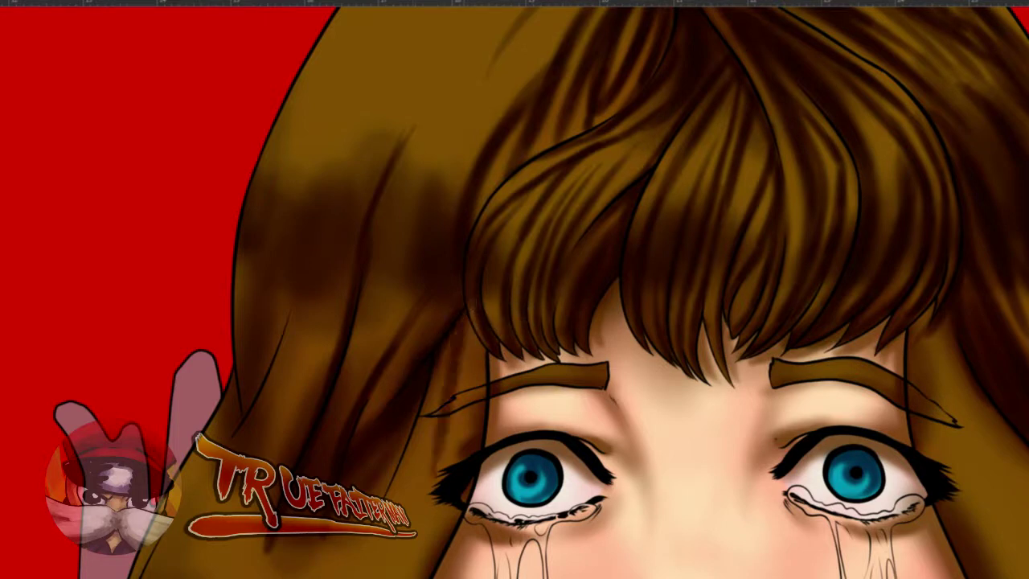
{"action": "left_click_drag", "start_coordinate": [439, 476], "coordinate": [455, 334]}
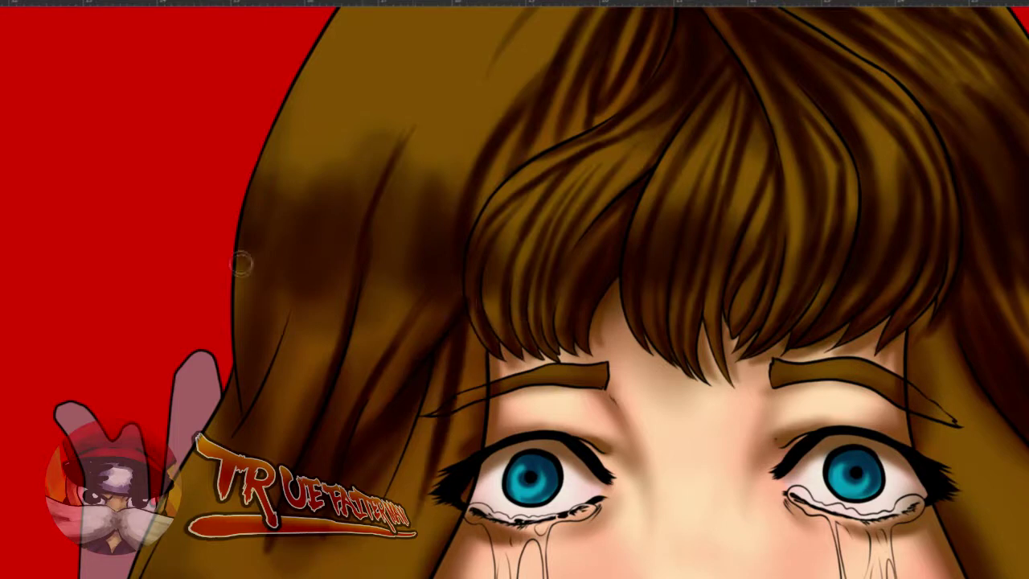
- Paint long dark strands from the left side lock up through the side shadow toward the crown
{"action": "left_click_drag", "start_coordinate": [239, 425], "coordinate": [354, 153]}
{"action": "mouse_move", "coordinate": [318, 319]}
{"action": "left_mouse_down"}
{"action": "mouse_move", "coordinate": [359, 151]}
{"action": "mouse_move", "coordinate": [435, 8]}
{"action": "left_mouse_up"}
{"action": "left_click_drag", "start_coordinate": [340, 252], "coordinate": [308, 346]}
- Paint long curved strands over the outer left crown, joining the top of the head to the side shadow
{"action": "left_click_drag", "start_coordinate": [314, 206], "coordinate": [531, 21]}
{"action": "key", "text": "ctrl+z"}
{"action": "left_click_drag", "start_coordinate": [298, 220], "coordinate": [550, 22]}
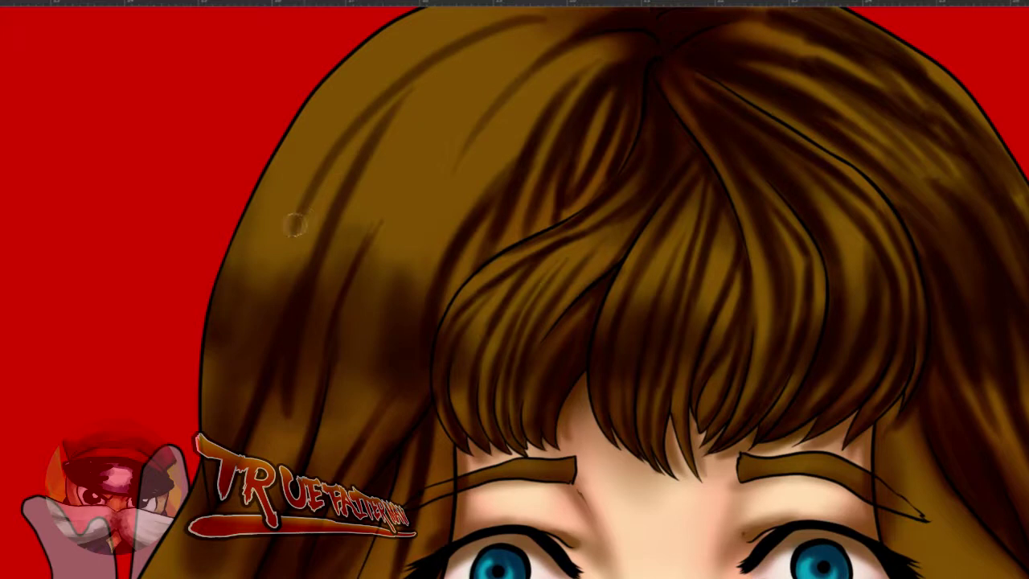
{"action": "left_click_drag", "start_coordinate": [295, 225], "coordinate": [522, 23]}
{"action": "left_click_drag", "start_coordinate": [469, 45], "coordinate": [294, 371]}
{"action": "key", "text": "ctrl+z"}
{"action": "mouse_move", "coordinate": [457, 67]}
{"action": "left_mouse_down"}
{"action": "mouse_move", "coordinate": [367, 205]}
{"action": "mouse_move", "coordinate": [318, 315]}
{"action": "left_mouse_up"}
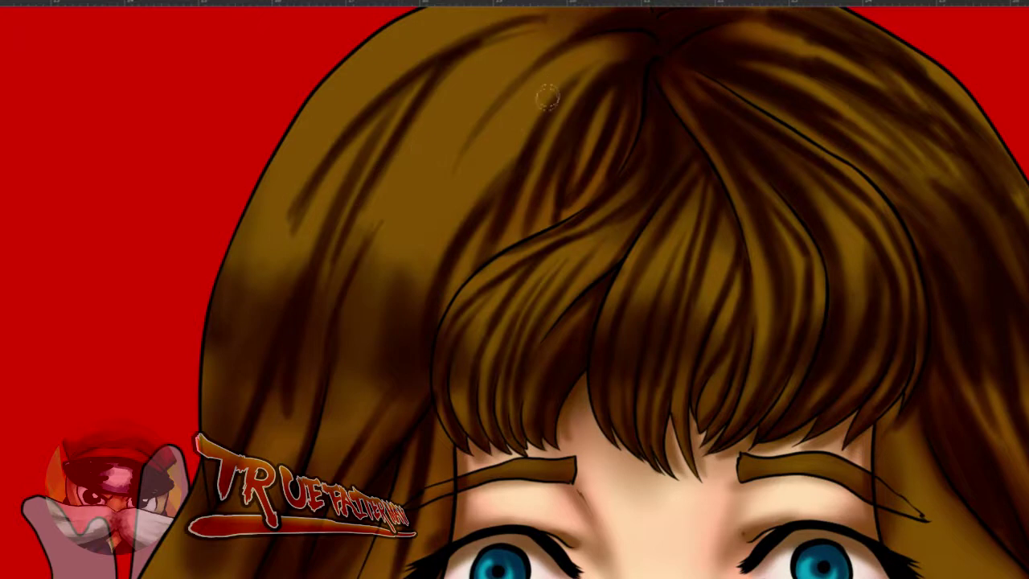
- Paint dark strands through the middle of the left crown, from the parting down beside the fringe's outer edge
{"action": "mouse_move", "coordinate": [569, 78]}
{"action": "left_mouse_down"}
{"action": "mouse_move", "coordinate": [470, 189]}
{"action": "mouse_move", "coordinate": [426, 259]}
{"action": "left_mouse_up"}
{"action": "left_click_drag", "start_coordinate": [519, 127], "coordinate": [415, 281]}
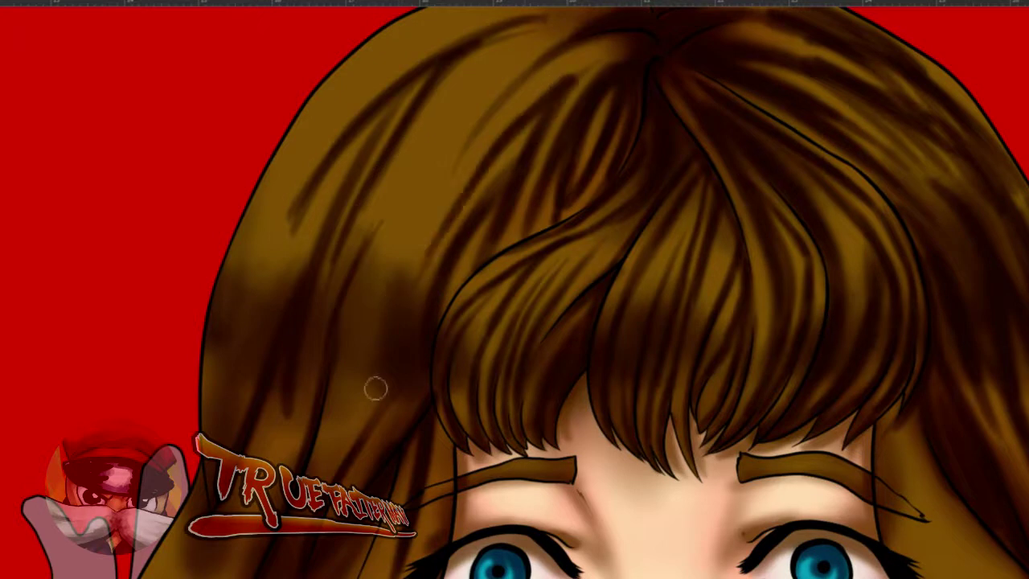
{"action": "left_click_drag", "start_coordinate": [394, 320], "coordinate": [463, 154]}
{"action": "left_click_drag", "start_coordinate": [397, 358], "coordinate": [458, 160]}
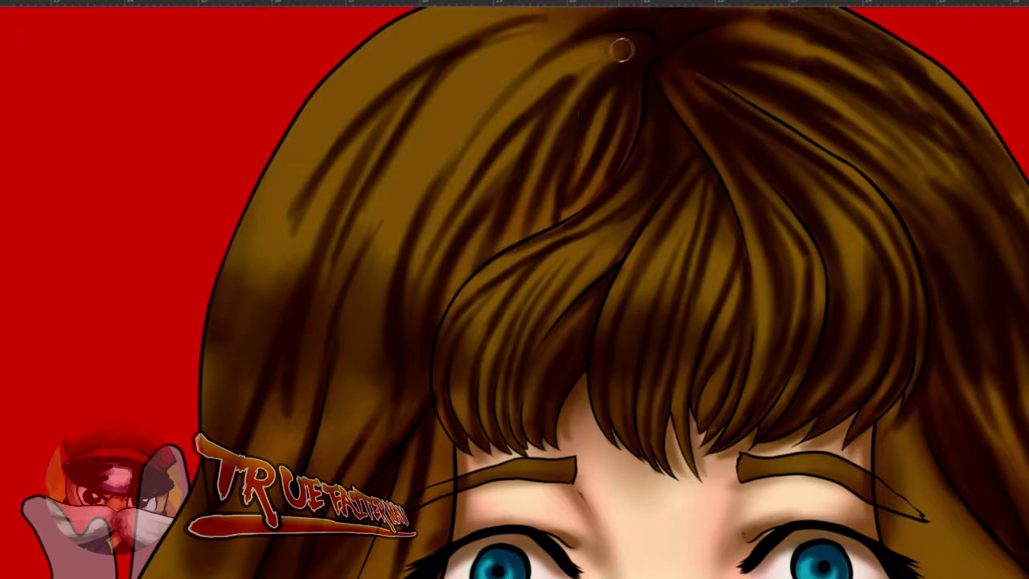
{"action": "left_click_drag", "start_coordinate": [622, 47], "coordinate": [545, 104]}
{"action": "mouse_move", "coordinate": [667, 55]}
{"action": "left_mouse_down"}
{"action": "mouse_move", "coordinate": [512, 87]}
{"action": "mouse_move", "coordinate": [381, 318]}
{"action": "left_mouse_up"}
{"action": "left_click_drag", "start_coordinate": [489, 87], "coordinate": [361, 375]}
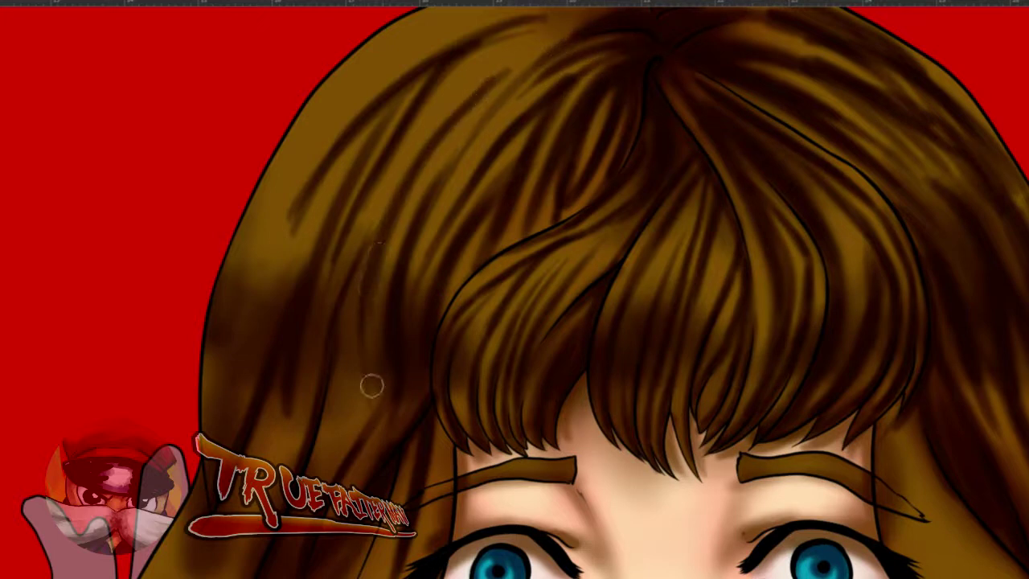
- Add finer strands to the upper left crown and along the top contour beside the parting
{"action": "left_click_drag", "start_coordinate": [500, 93], "coordinate": [393, 217]}
{"action": "left_click_drag", "start_coordinate": [562, 40], "coordinate": [412, 197]}
{"action": "mouse_move", "coordinate": [574, 26]}
{"action": "left_mouse_down"}
{"action": "mouse_move", "coordinate": [443, 151]}
{"action": "mouse_move", "coordinate": [466, 119]}
{"action": "left_mouse_up"}
{"action": "left_click_drag", "start_coordinate": [504, 133], "coordinate": [444, 231]}
{"action": "mouse_move", "coordinate": [548, 103]}
{"action": "left_mouse_down"}
{"action": "mouse_move", "coordinate": [490, 109]}
{"action": "mouse_move", "coordinate": [310, 166]}
{"action": "mouse_move", "coordinate": [552, 108]}
{"action": "mouse_move", "coordinate": [413, 120]}
{"action": "mouse_move", "coordinate": [261, 229]}
{"action": "left_mouse_up"}
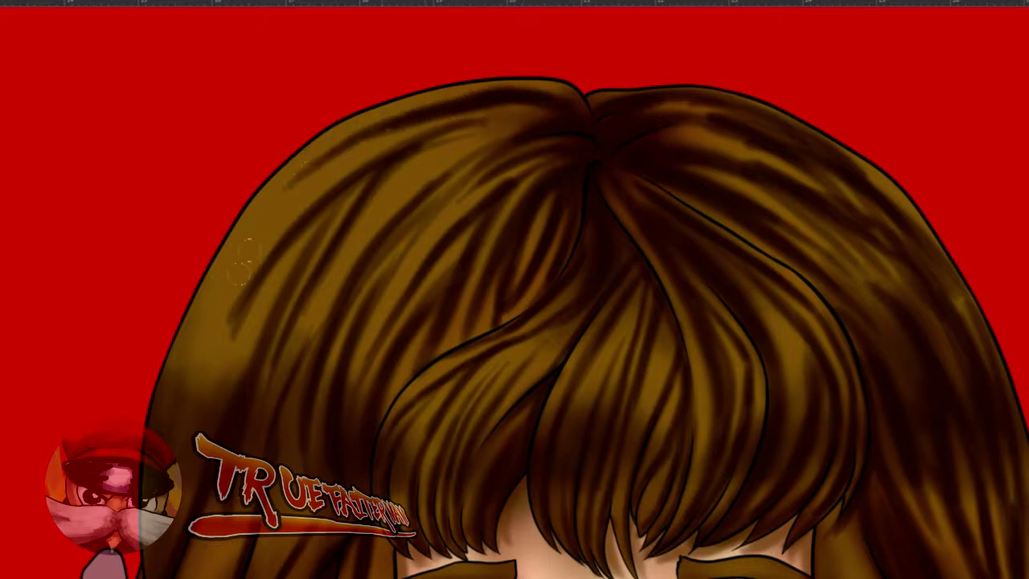
{"action": "scroll", "coordinate": [191, 436], "scroll_direction": "down", "scroll_amount": 3}
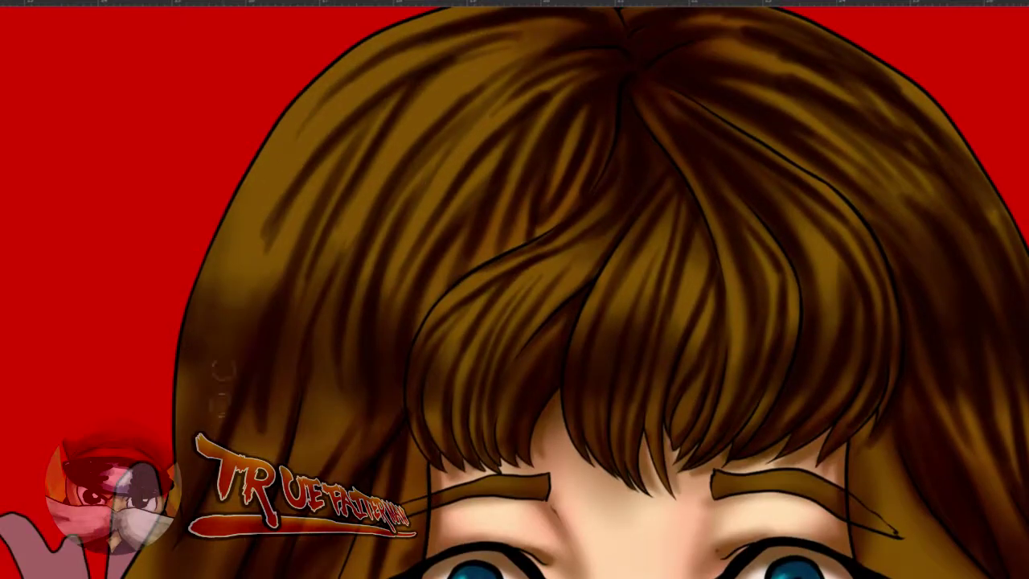
{"action": "left_click_drag", "start_coordinate": [243, 358], "coordinate": [296, 148]}
{"action": "key", "text": "ctrl+z"}
{"action": "left_click_drag", "start_coordinate": [244, 360], "coordinate": [286, 162]}
{"action": "key", "text": "ctrl+z"}
- Paint a long dark strand from the left side shadow up along the outer crown toward the top
{"action": "mouse_move", "coordinate": [243, 387]}
{"action": "left_mouse_down"}
{"action": "mouse_move", "coordinate": [282, 204]}
{"action": "mouse_move", "coordinate": [276, 213]}
{"action": "mouse_move", "coordinate": [338, 124]}
{"action": "left_mouse_up"}
{"action": "left_click_drag", "start_coordinate": [371, 84], "coordinate": [329, 142]}
{"action": "left_click_drag", "start_coordinate": [414, 53], "coordinate": [359, 89]}
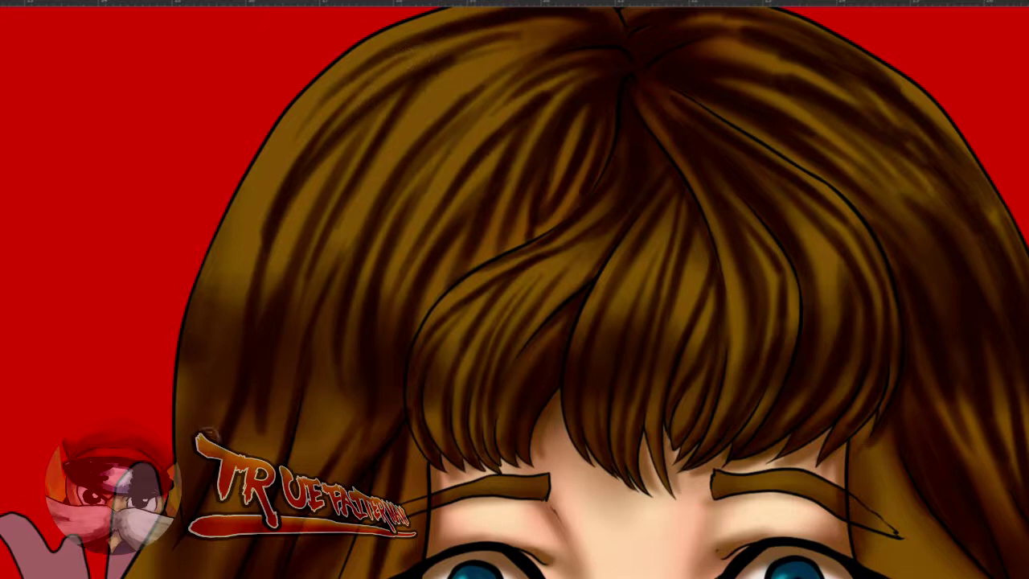
{"action": "left_click_drag", "start_coordinate": [208, 431], "coordinate": [251, 286]}
{"action": "left_click_drag", "start_coordinate": [225, 409], "coordinate": [271, 204]}
{"action": "key", "text": "ctrl+z"}
{"action": "key", "text": "ctrl+z"}
- Paint dark strands from the left side shadow upward along the head's outer left contour
{"action": "left_click_drag", "start_coordinate": [223, 433], "coordinate": [251, 241]}
{"action": "left_click_drag", "start_coordinate": [219, 392], "coordinate": [241, 212]}
{"action": "left_click_drag", "start_coordinate": [232, 270], "coordinate": [289, 153]}
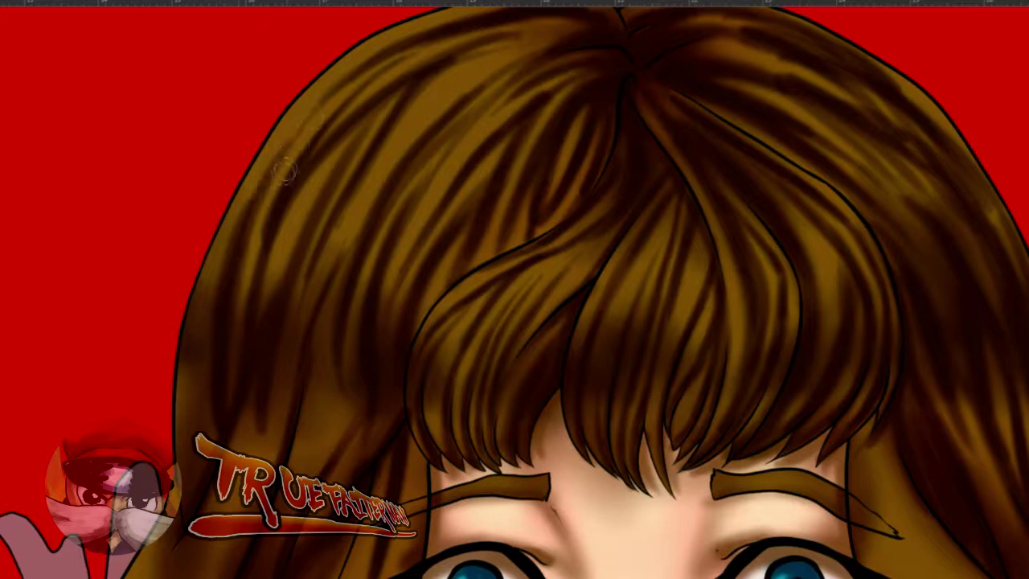
{"action": "key", "text": "ctrl+z"}
{"action": "left_click_drag", "start_coordinate": [230, 325], "coordinate": [306, 119]}
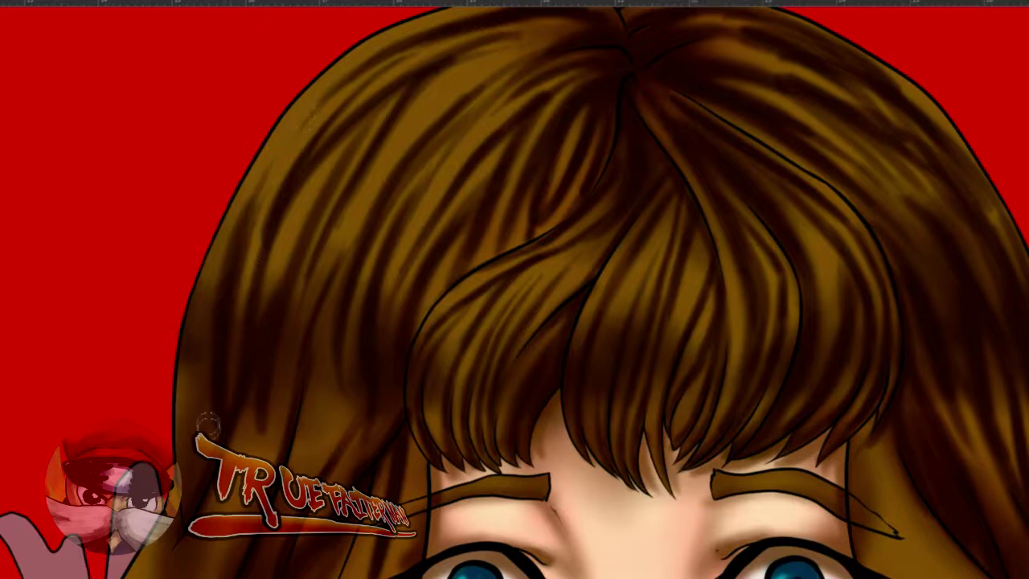
- Darken the outermost edge of the left side hair with a narrow strand beside the contour
{"action": "left_click_drag", "start_coordinate": [193, 452], "coordinate": [201, 353]}
{"action": "mouse_move", "coordinate": [204, 394]}
{"action": "left_mouse_down"}
{"action": "mouse_move", "coordinate": [196, 464]}
{"action": "mouse_move", "coordinate": [215, 291]}
{"action": "mouse_move", "coordinate": [198, 345]}
{"action": "mouse_move", "coordinate": [243, 213]}
{"action": "left_mouse_up"}
{"action": "key", "text": "ctrl+z"}
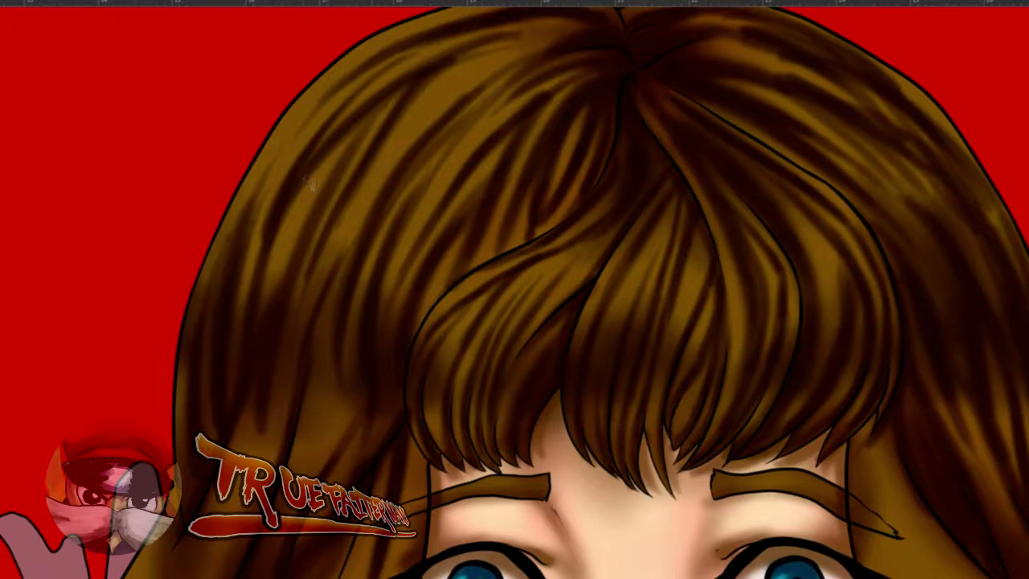
- Paint dark strands through the lighter patch of left side hair beside the fringe
{"action": "scroll", "coordinate": [305, 182], "scroll_direction": "down", "scroll_amount": 3}
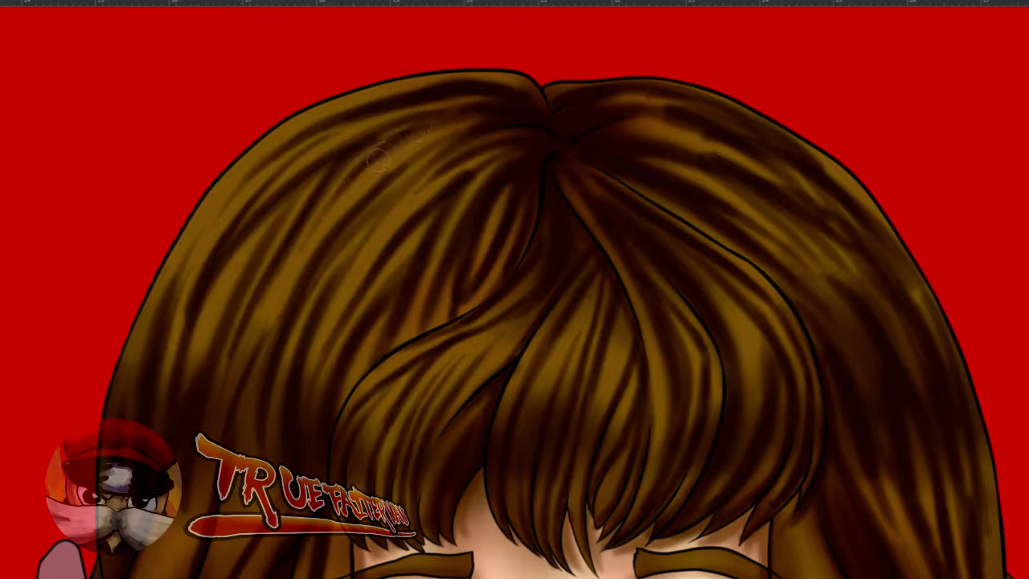
{"action": "left_click_drag", "start_coordinate": [283, 410], "coordinate": [328, 187]}
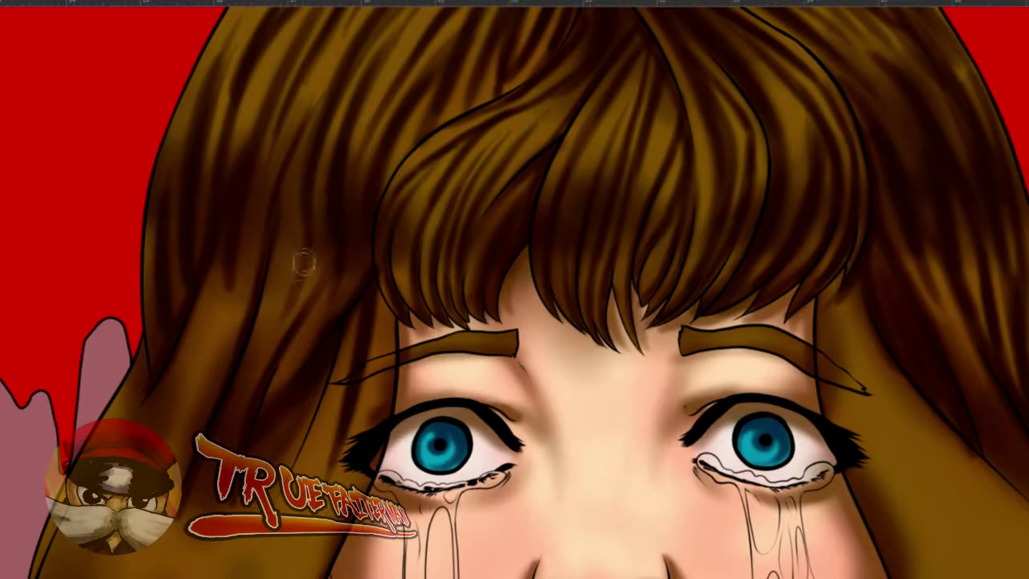
{"action": "left_click_drag", "start_coordinate": [310, 217], "coordinate": [273, 356]}
{"action": "left_click_drag", "start_coordinate": [304, 254], "coordinate": [283, 323]}
{"action": "mouse_move", "coordinate": [308, 179]}
{"action": "left_mouse_down"}
{"action": "mouse_move", "coordinate": [298, 226]}
{"action": "mouse_move", "coordinate": [335, 216]}
{"action": "mouse_move", "coordinate": [284, 278]}
{"action": "mouse_move", "coordinate": [263, 353]}
{"action": "left_mouse_up"}
- Extend dark strands from the left side shadow down the outer part of the side lock
{"action": "left_click_drag", "start_coordinate": [201, 355], "coordinate": [144, 547]}
{"action": "key", "text": "ctrl+z"}
{"action": "left_click_drag", "start_coordinate": [254, 231], "coordinate": [151, 467]}
{"action": "left_click_drag", "start_coordinate": [264, 200], "coordinate": [145, 466]}
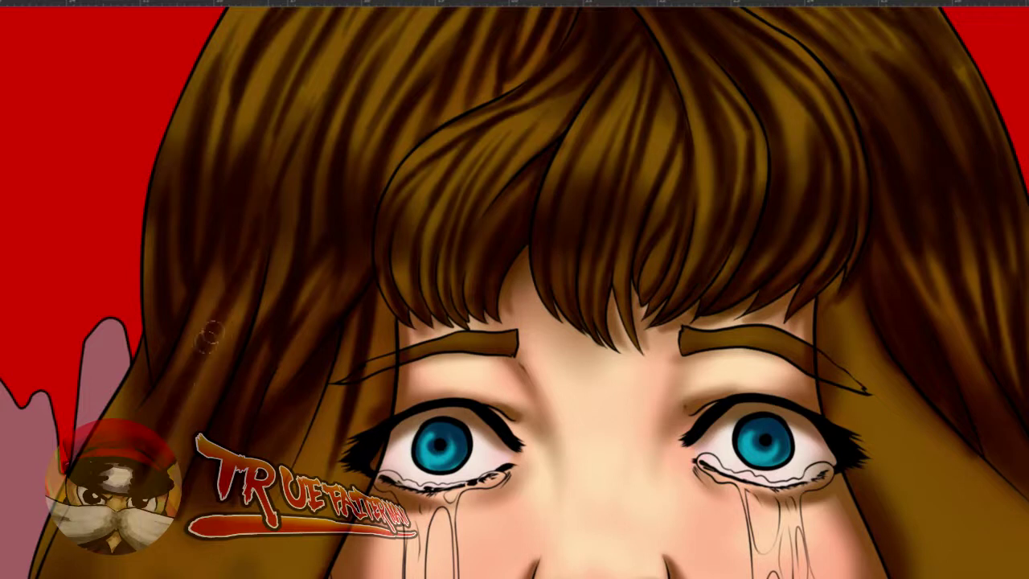
- Paint a long dark strand down the lower left hair volume, joining the side lock shadow to its lower half
{"action": "scroll", "coordinate": [246, 361], "scroll_direction": "down", "scroll_amount": 2}
{"action": "left_click_drag", "start_coordinate": [397, 431], "coordinate": [459, 161]}
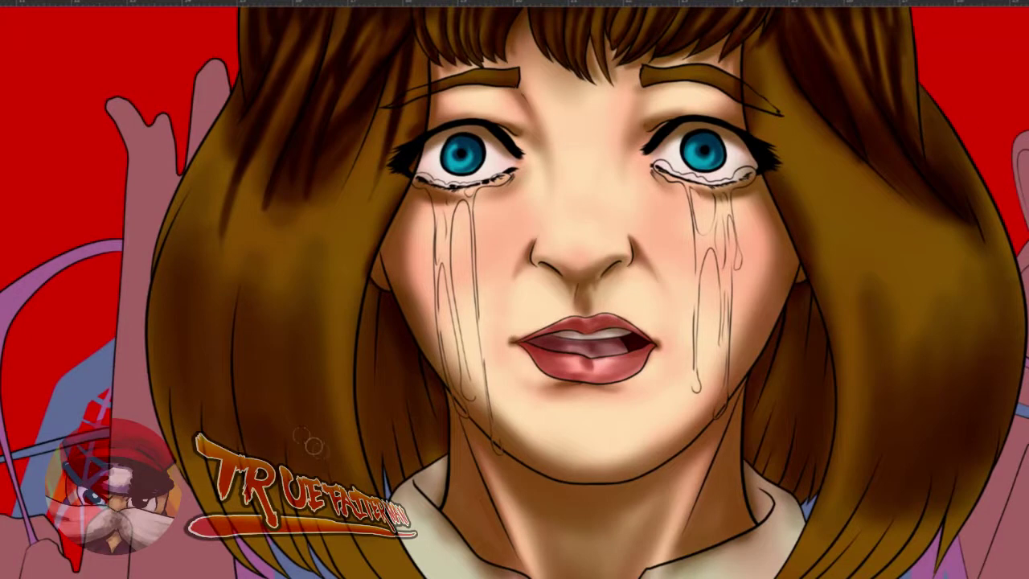
{"action": "left_click_drag", "start_coordinate": [257, 395], "coordinate": [255, 392]}
{"action": "left_click_drag", "start_coordinate": [243, 455], "coordinate": [230, 287]}
{"action": "left_click_drag", "start_coordinate": [245, 348], "coordinate": [241, 348]}
{"action": "key", "text": "ctrl+z"}
{"action": "left_click_drag", "start_coordinate": [242, 452], "coordinate": [230, 360]}
{"action": "left_click_drag", "start_coordinate": [241, 234], "coordinate": [227, 360]}
{"action": "left_click_drag", "start_coordinate": [250, 202], "coordinate": [228, 348]}
{"action": "left_click_drag", "start_coordinate": [248, 212], "coordinate": [238, 283]}
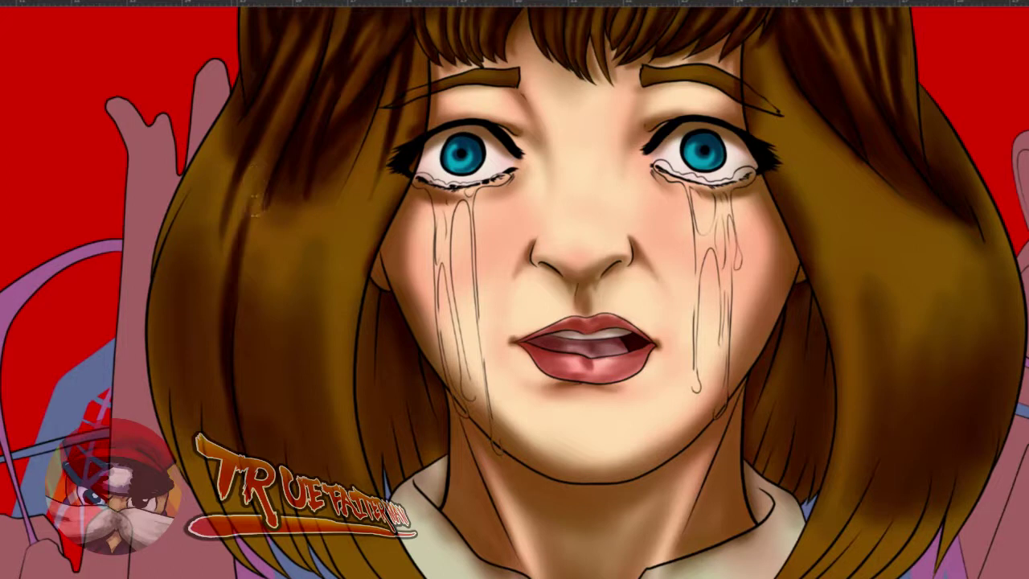
{"action": "left_click_drag", "start_coordinate": [279, 180], "coordinate": [260, 362]}
{"action": "left_click_drag", "start_coordinate": [285, 458], "coordinate": [270, 355]}
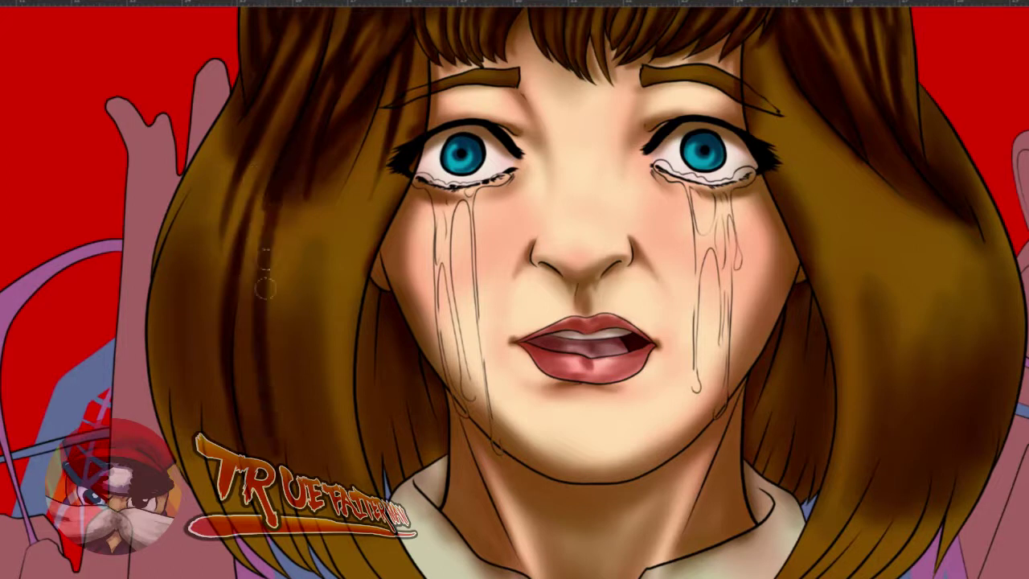
{"action": "key", "text": "ctrl+z"}
{"action": "key", "text": "ctrl+z"}
- Paint a second long dark strand up the lower left hair volume, just inside the first one
{"action": "mouse_move", "coordinate": [306, 565]}
{"action": "left_mouse_down"}
{"action": "mouse_move", "coordinate": [268, 438]}
{"action": "mouse_move", "coordinate": [262, 323]}
{"action": "left_mouse_up"}
{"action": "left_click_drag", "start_coordinate": [265, 436], "coordinate": [258, 278]}
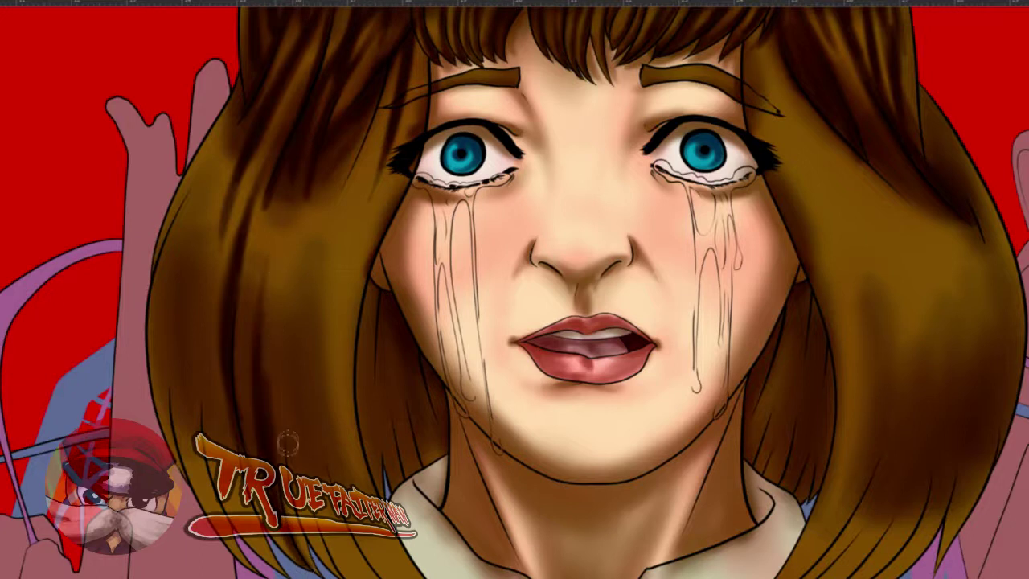
{"action": "left_click_drag", "start_coordinate": [312, 552], "coordinate": [292, 361]}
{"action": "key", "text": "ctrl+z"}
{"action": "left_click_drag", "start_coordinate": [312, 555], "coordinate": [291, 397]}
{"action": "key", "text": "ctrl+z"}
- Paint curved dark strands from the inner lower left volume up past the cheek to the temple hair
{"action": "left_click_drag", "start_coordinate": [287, 454], "coordinate": [296, 322]}
{"action": "left_click_drag", "start_coordinate": [292, 426], "coordinate": [321, 216]}
{"action": "left_click_drag", "start_coordinate": [297, 322], "coordinate": [345, 161]}
{"action": "left_click_drag", "start_coordinate": [303, 277], "coordinate": [358, 141]}
{"action": "left_click_drag", "start_coordinate": [338, 185], "coordinate": [381, 70]}
{"action": "left_click_drag", "start_coordinate": [367, 126], "coordinate": [306, 328]}
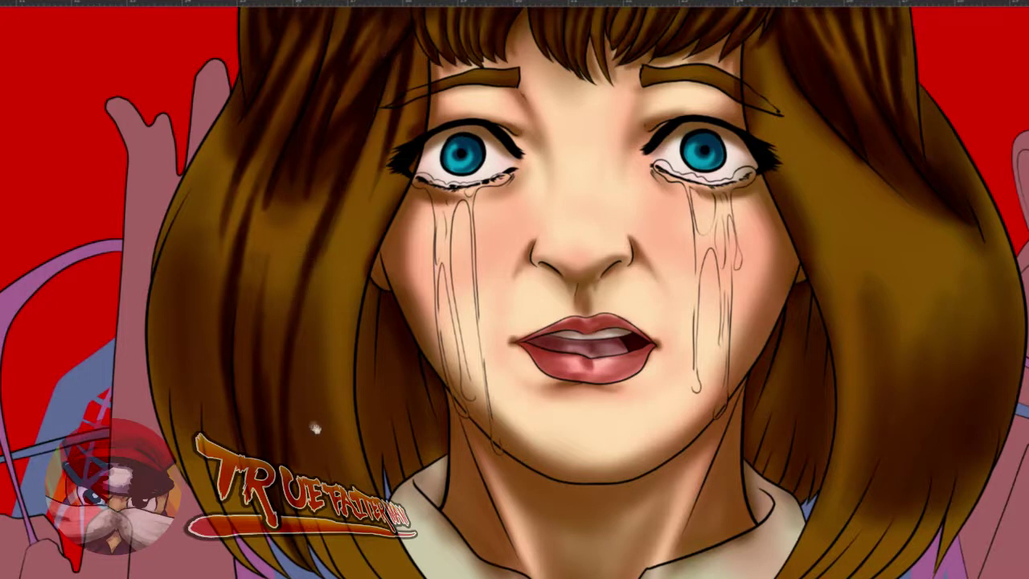
- Extend the inner dark strands downward toward the tips of the lower left hair
{"action": "left_click_drag", "start_coordinate": [315, 430], "coordinate": [294, 369]}
{"action": "left_click_drag", "start_coordinate": [320, 495], "coordinate": [286, 374]}
{"action": "mouse_move", "coordinate": [311, 499]}
{"action": "left_mouse_down"}
{"action": "mouse_move", "coordinate": [279, 353]}
{"action": "mouse_move", "coordinate": [294, 311]}
{"action": "left_mouse_up"}
{"action": "left_click_drag", "start_coordinate": [296, 452], "coordinate": [307, 193]}
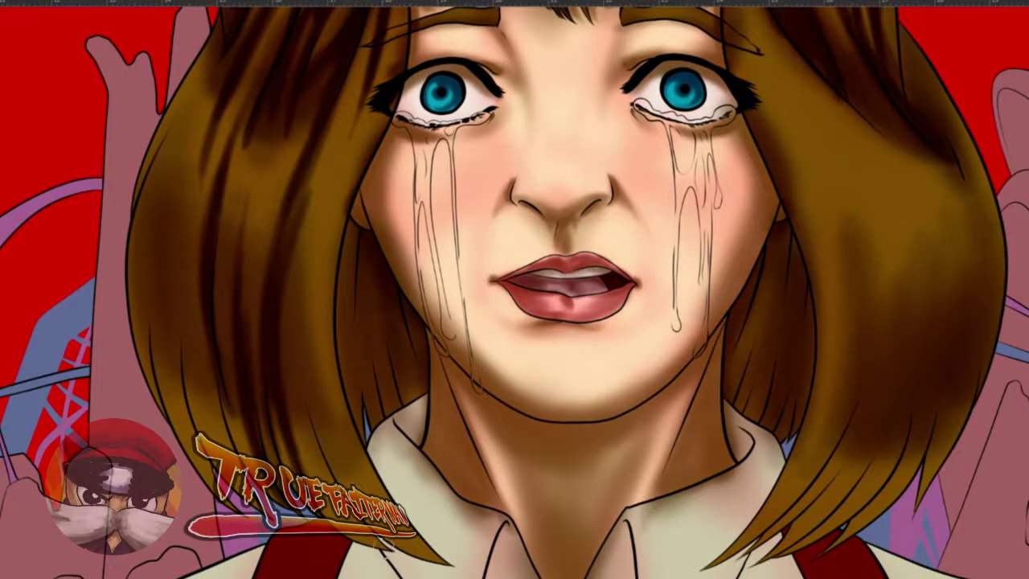
- Paint long dark strands from the inner tips of the left hair volume up toward the temple
{"action": "left_click_drag", "start_coordinate": [380, 540], "coordinate": [311, 414]}
{"action": "left_click_drag", "start_coordinate": [331, 487], "coordinate": [299, 297]}
{"action": "key", "text": "ctrl+z"}
{"action": "mouse_move", "coordinate": [318, 444]}
{"action": "left_mouse_down"}
{"action": "mouse_move", "coordinate": [301, 329]}
{"action": "mouse_move", "coordinate": [321, 226]}
{"action": "left_mouse_up"}
{"action": "left_click_drag", "start_coordinate": [306, 362], "coordinate": [347, 153]}
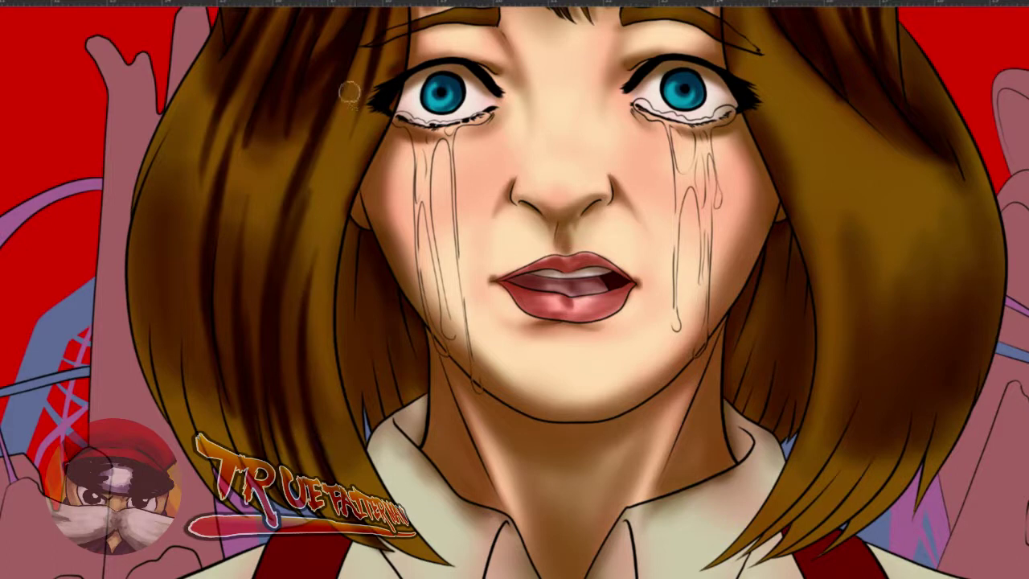
- Paint dark strands from the left temple hair down beside the cheek to the lower hair
{"action": "left_click_drag", "start_coordinate": [351, 88], "coordinate": [318, 364]}
{"action": "mouse_move", "coordinate": [370, 54]}
{"action": "left_mouse_down"}
{"action": "mouse_move", "coordinate": [332, 172]}
{"action": "mouse_move", "coordinate": [315, 284]}
{"action": "mouse_move", "coordinate": [320, 382]}
{"action": "left_mouse_up"}
{"action": "left_click_drag", "start_coordinate": [320, 265], "coordinate": [328, 414]}
{"action": "left_click_drag", "start_coordinate": [320, 347], "coordinate": [328, 393]}
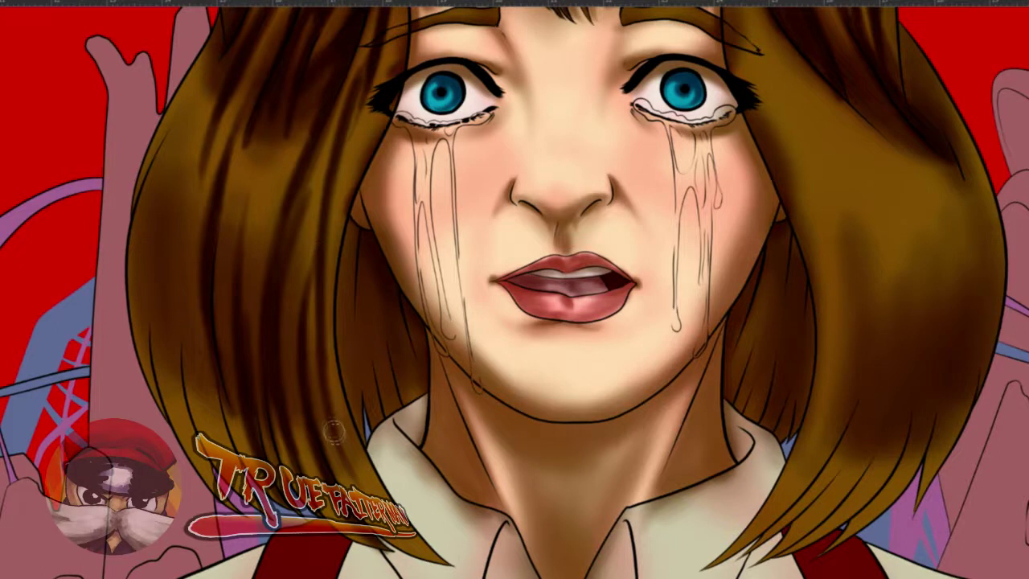
{"action": "mouse_move", "coordinate": [440, 561]}
{"action": "left_mouse_down"}
{"action": "mouse_move", "coordinate": [375, 476]}
{"action": "mouse_move", "coordinate": [349, 415]}
{"action": "left_mouse_up"}
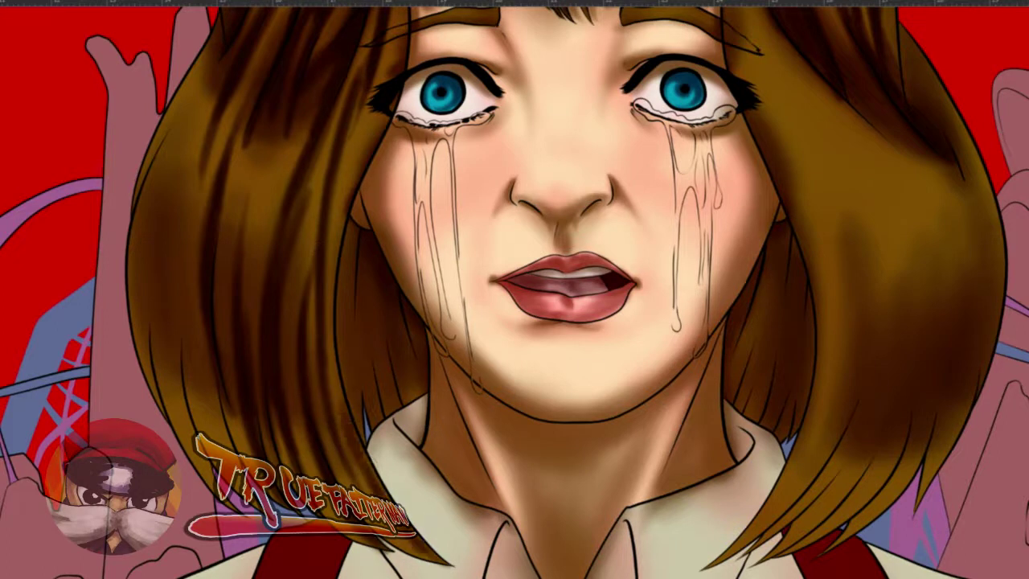
{"action": "key", "text": "ctrl+z"}
{"action": "mouse_move", "coordinate": [443, 562]}
{"action": "left_mouse_down"}
{"action": "mouse_move", "coordinate": [370, 474]}
{"action": "mouse_move", "coordinate": [337, 395]}
{"action": "left_mouse_up"}
{"action": "key", "text": "ctrl+z"}
{"action": "key", "text": "ctrl+z"}
- Darken the face-side edge of the left hair with strands running from the tips up past the eye to the temple
{"action": "left_click_drag", "start_coordinate": [402, 529], "coordinate": [341, 398]}
{"action": "left_click_drag", "start_coordinate": [364, 466], "coordinate": [339, 357]}
{"action": "left_click_drag", "start_coordinate": [344, 397], "coordinate": [348, 219]}
{"action": "left_click_drag", "start_coordinate": [339, 299], "coordinate": [371, 144]}
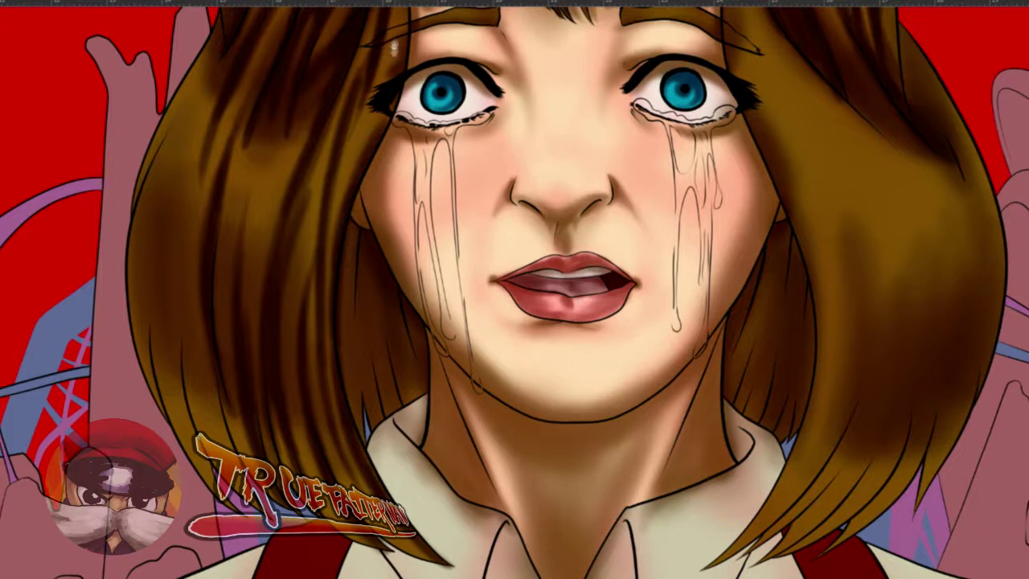
{"action": "left_click_drag", "start_coordinate": [394, 49], "coordinate": [361, 182]}
{"action": "left_click_drag", "start_coordinate": [365, 103], "coordinate": [359, 197]}
{"action": "left_click_drag", "start_coordinate": [367, 139], "coordinate": [355, 200]}
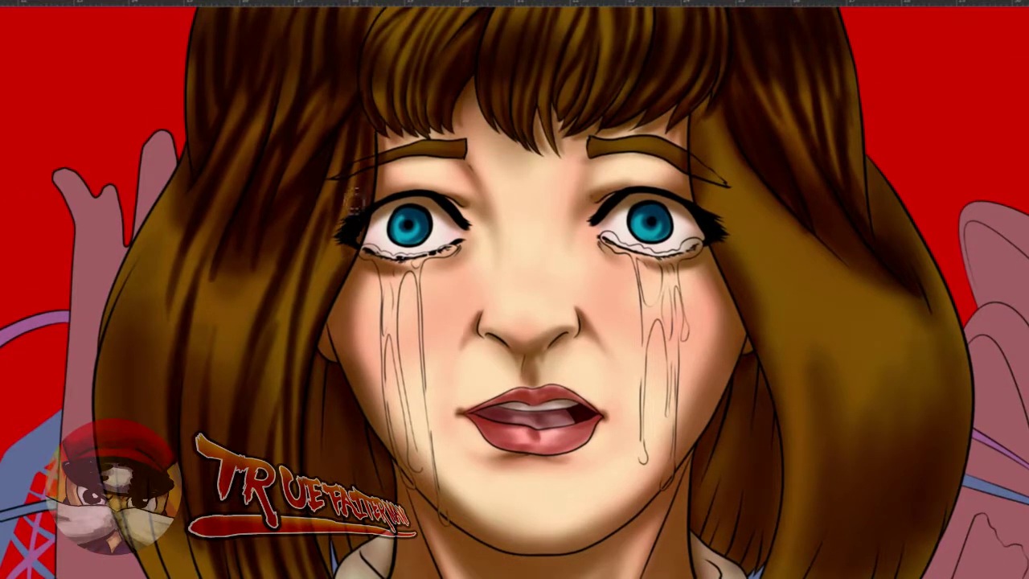
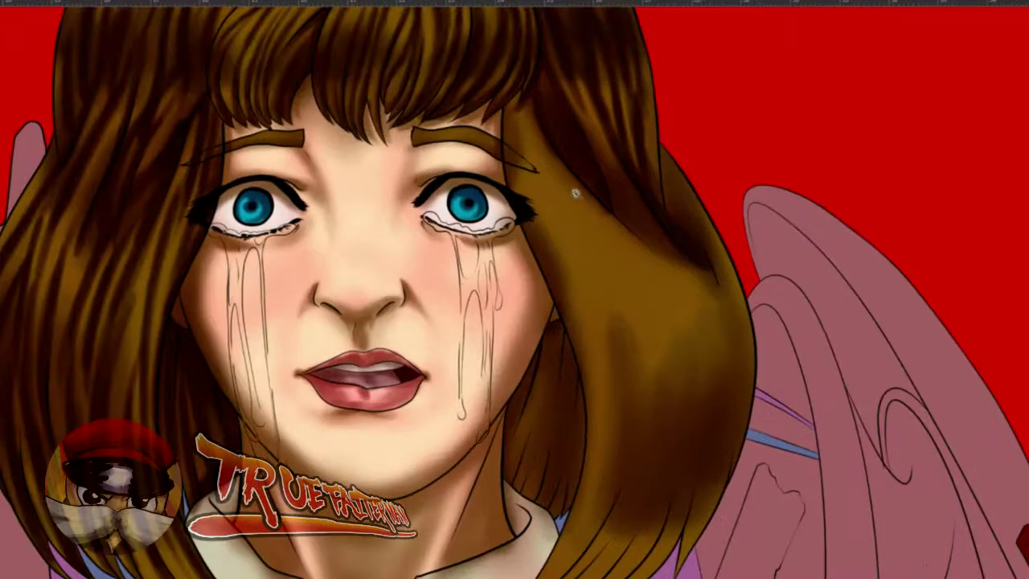
- Paint dark strands across the upper right hair volume and down along its outer edge
{"action": "left_click_drag", "start_coordinate": [602, 206], "coordinate": [673, 271]}
{"action": "left_click_drag", "start_coordinate": [638, 233], "coordinate": [705, 318]}
{"action": "left_click_drag", "start_coordinate": [679, 199], "coordinate": [712, 291]}
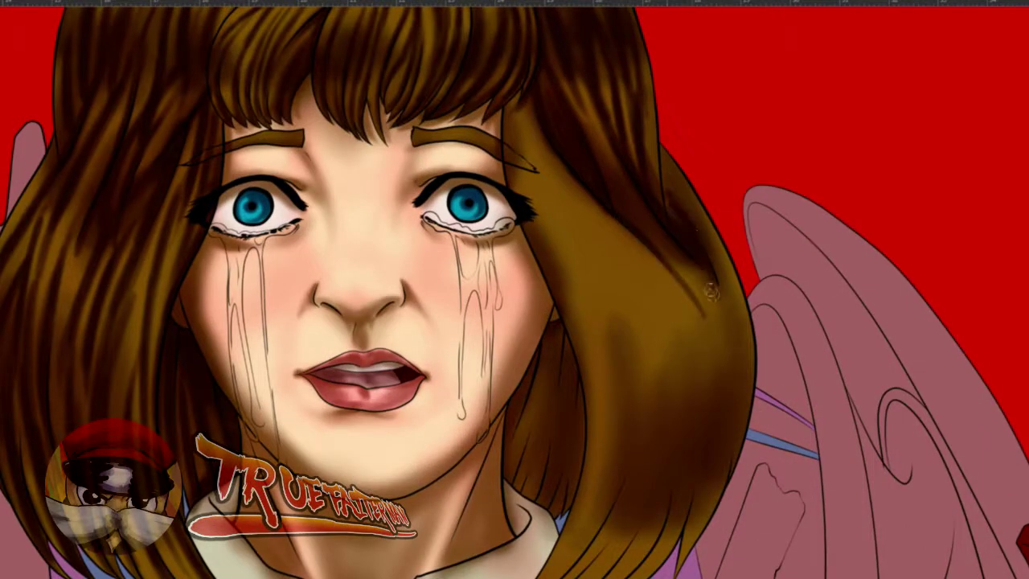
{"action": "mouse_move", "coordinate": [661, 147]}
{"action": "left_mouse_down"}
{"action": "mouse_move", "coordinate": [678, 239]}
{"action": "mouse_move", "coordinate": [718, 330]}
{"action": "left_mouse_up"}
{"action": "left_click_drag", "start_coordinate": [711, 262], "coordinate": [731, 380]}
{"action": "key", "text": "ctrl+z"}
{"action": "mouse_move", "coordinate": [723, 291]}
{"action": "left_mouse_down"}
{"action": "mouse_move", "coordinate": [720, 388]}
{"action": "mouse_move", "coordinate": [713, 255]}
{"action": "mouse_move", "coordinate": [718, 418]}
{"action": "left_mouse_up"}
- With a brush of about 73 px, paint dark strands beside the right cheek and up from the inner tips of the right hair
{"action": "left_click_drag", "start_coordinate": [543, 198], "coordinate": [541, 199]}
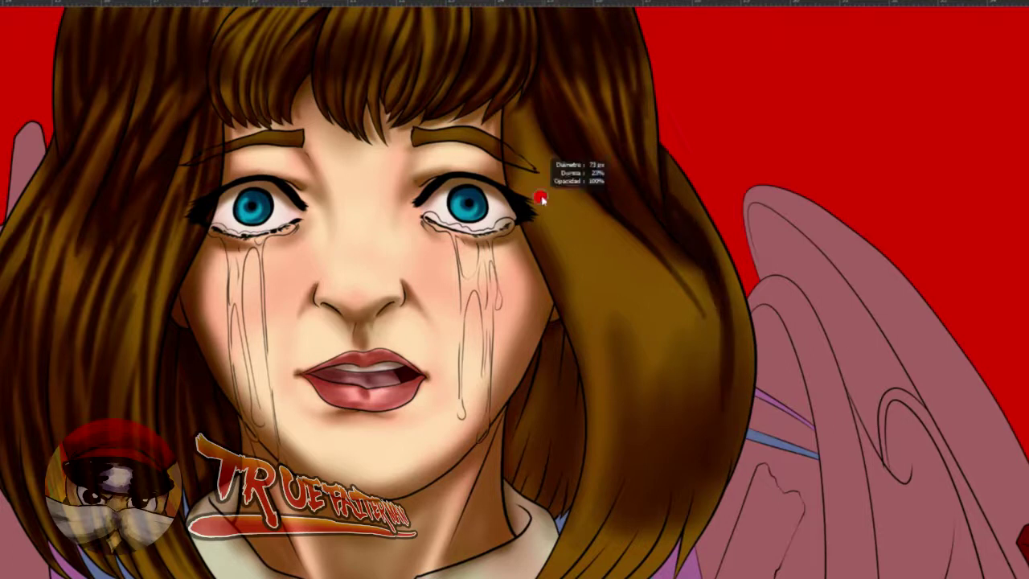
{"action": "mouse_move", "coordinate": [516, 101]}
{"action": "left_mouse_down"}
{"action": "mouse_move", "coordinate": [532, 207]}
{"action": "mouse_move", "coordinate": [522, 196]}
{"action": "mouse_move", "coordinate": [560, 271]}
{"action": "mouse_move", "coordinate": [577, 289]}
{"action": "mouse_move", "coordinate": [592, 275]}
{"action": "left_mouse_up"}
{"action": "key", "text": "ctrl+z"}
{"action": "left_click_drag", "start_coordinate": [576, 348], "coordinate": [565, 195]}
{"action": "mouse_move", "coordinate": [487, 471]}
{"action": "left_mouse_down"}
{"action": "mouse_move", "coordinate": [540, 431]}
{"action": "mouse_move", "coordinate": [618, 324]}
{"action": "left_mouse_up"}
{"action": "left_click_drag", "start_coordinate": [561, 402], "coordinate": [617, 314]}
{"action": "left_click_drag", "start_coordinate": [588, 366], "coordinate": [623, 174]}
{"action": "left_click_drag", "start_coordinate": [604, 322], "coordinate": [618, 221]}
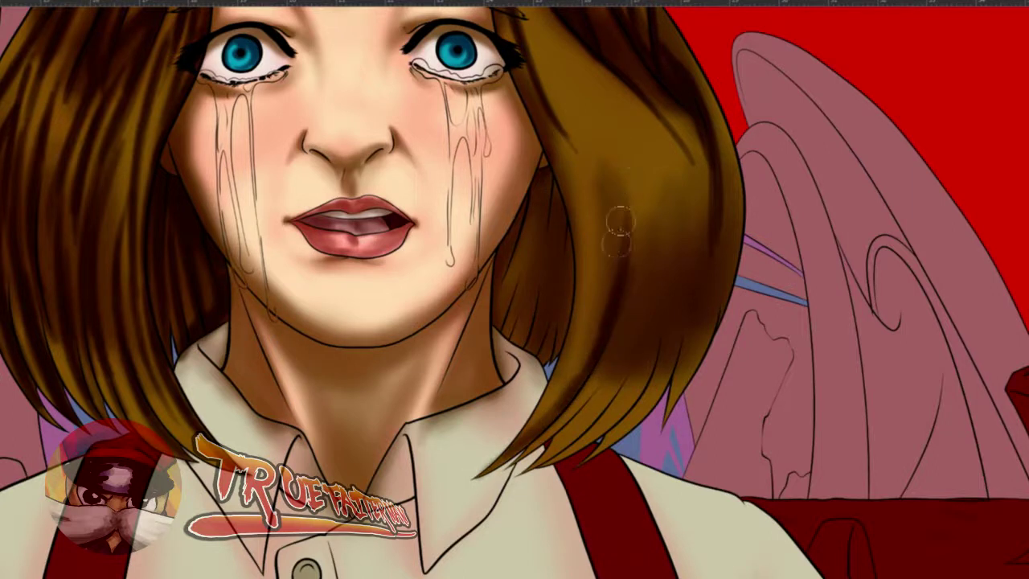
- Paint further dark strands from the lower right hair tips up through the inner half of the volume
{"action": "mouse_move", "coordinate": [519, 469]}
{"action": "left_mouse_down"}
{"action": "mouse_move", "coordinate": [537, 437]}
{"action": "mouse_move", "coordinate": [527, 445]}
{"action": "mouse_move", "coordinate": [615, 356]}
{"action": "left_mouse_up"}
{"action": "left_click_drag", "start_coordinate": [590, 401], "coordinate": [648, 312]}
{"action": "left_click_drag", "start_coordinate": [602, 375], "coordinate": [647, 225]}
{"action": "left_click_drag", "start_coordinate": [635, 312], "coordinate": [643, 228]}
{"action": "mouse_move", "coordinate": [580, 397]}
{"action": "left_mouse_down"}
{"action": "mouse_move", "coordinate": [634, 239]}
{"action": "mouse_move", "coordinate": [632, 194]}
{"action": "left_mouse_up"}
- Add dark strands from the middle and outer tips of the right hair, curving up into its shadowed lower half
{"action": "mouse_move", "coordinate": [536, 464]}
{"action": "left_mouse_down"}
{"action": "mouse_move", "coordinate": [523, 464]}
{"action": "mouse_move", "coordinate": [596, 415]}
{"action": "mouse_move", "coordinate": [626, 375]}
{"action": "left_mouse_up"}
{"action": "key", "text": "ctrl+z"}
{"action": "left_click_drag", "start_coordinate": [544, 458], "coordinate": [619, 368]}
{"action": "mouse_move", "coordinate": [567, 439]}
{"action": "left_mouse_down"}
{"action": "mouse_move", "coordinate": [655, 319]}
{"action": "mouse_move", "coordinate": [632, 357]}
{"action": "mouse_move", "coordinate": [674, 244]}
{"action": "mouse_move", "coordinate": [658, 305]}
{"action": "left_mouse_up"}
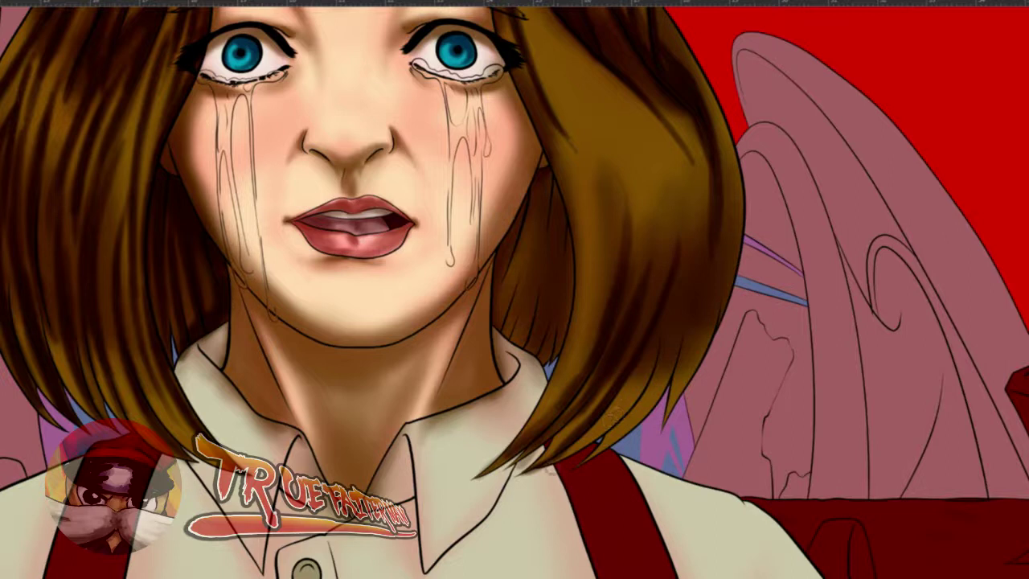
{"action": "left_click_drag", "start_coordinate": [551, 460], "coordinate": [629, 398]}
{"action": "mouse_move", "coordinate": [597, 433]}
{"action": "left_mouse_down"}
{"action": "mouse_move", "coordinate": [643, 384]}
{"action": "mouse_move", "coordinate": [667, 324]}
{"action": "left_mouse_up"}
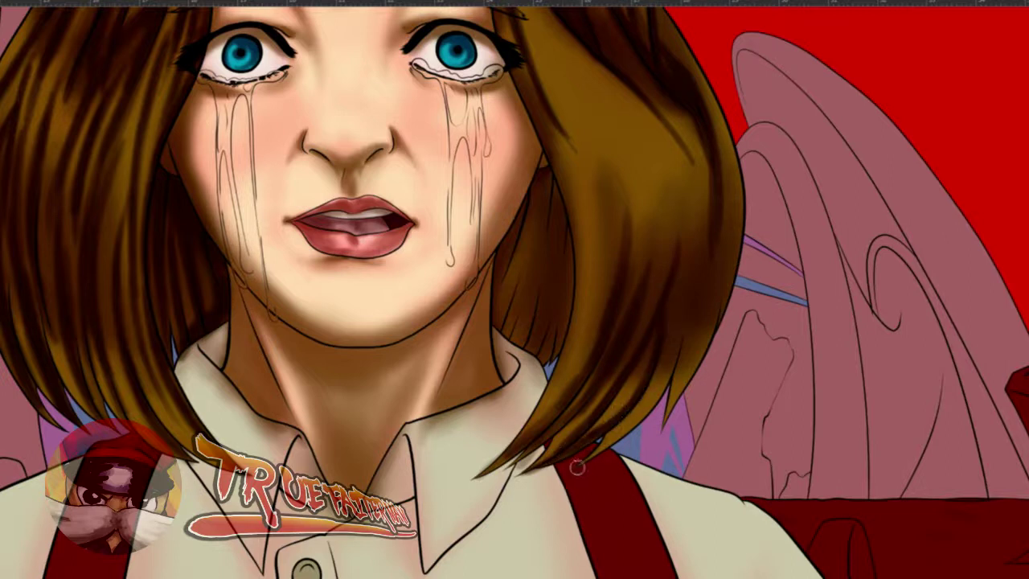
{"action": "mouse_move", "coordinate": [593, 453]}
{"action": "left_mouse_down"}
{"action": "mouse_move", "coordinate": [660, 393]}
{"action": "mouse_move", "coordinate": [614, 435]}
{"action": "mouse_move", "coordinate": [676, 354]}
{"action": "mouse_move", "coordinate": [654, 395]}
{"action": "mouse_move", "coordinate": [685, 319]}
{"action": "left_mouse_up"}
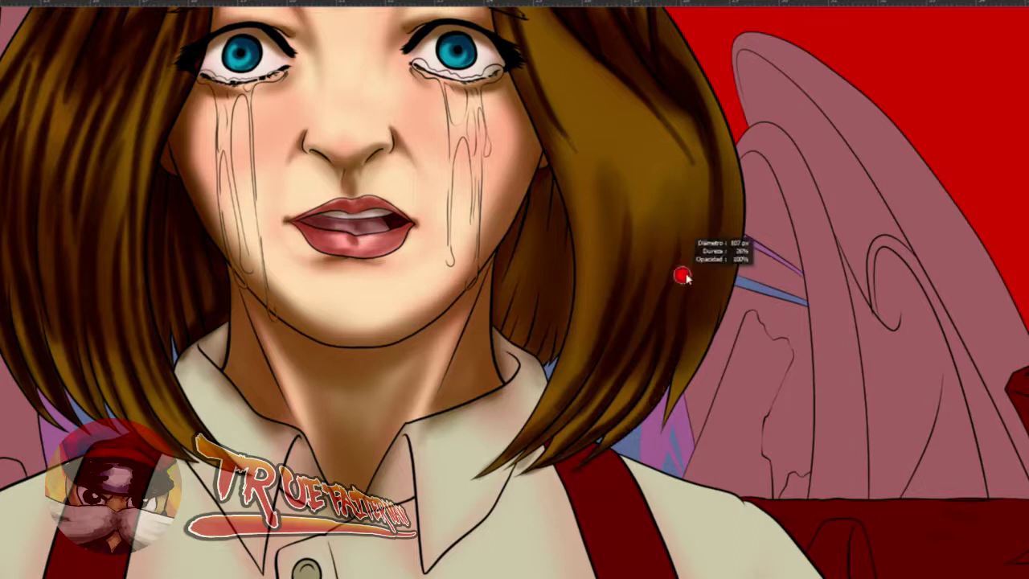
- Paint long dark strands through the middle and outer right hair volume, down to the outermost tips
{"action": "mouse_move", "coordinate": [682, 290]}
{"action": "left_mouse_down"}
{"action": "mouse_move", "coordinate": [653, 143]}
{"action": "mouse_move", "coordinate": [613, 101]}
{"action": "left_mouse_up"}
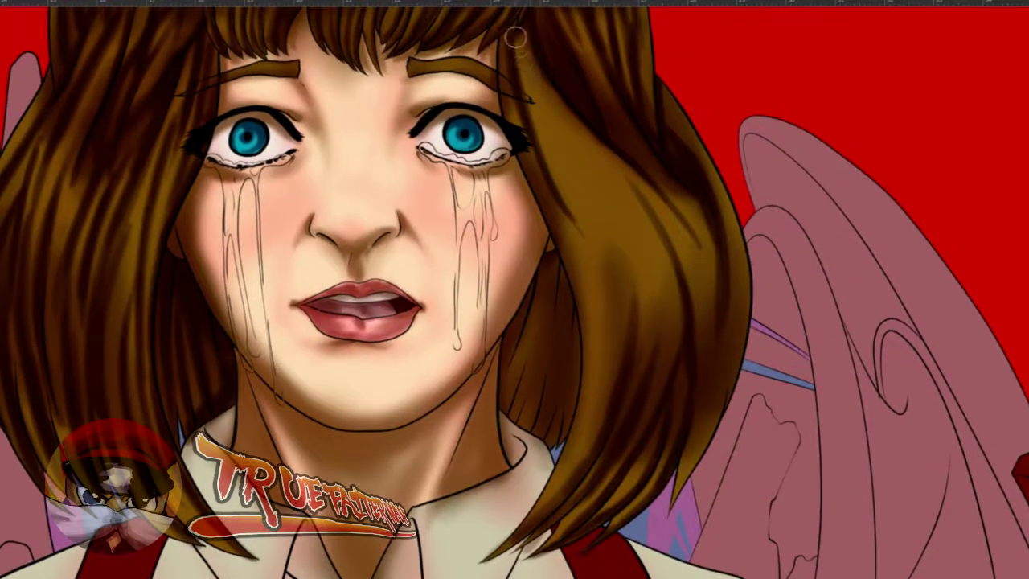
{"action": "mouse_move", "coordinate": [515, 37]}
{"action": "left_mouse_down"}
{"action": "mouse_move", "coordinate": [652, 266]}
{"action": "mouse_move", "coordinate": [635, 217]}
{"action": "mouse_move", "coordinate": [663, 317]}
{"action": "mouse_move", "coordinate": [650, 372]}
{"action": "left_mouse_up"}
{"action": "left_click_drag", "start_coordinate": [666, 271], "coordinate": [652, 408]}
{"action": "mouse_move", "coordinate": [657, 270]}
{"action": "left_mouse_down"}
{"action": "mouse_move", "coordinate": [649, 363]}
{"action": "mouse_move", "coordinate": [651, 335]}
{"action": "left_mouse_up"}
{"action": "mouse_move", "coordinate": [720, 344]}
{"action": "left_mouse_down"}
{"action": "mouse_move", "coordinate": [702, 446]}
{"action": "mouse_move", "coordinate": [659, 496]}
{"action": "left_mouse_up"}
{"action": "mouse_move", "coordinate": [701, 416]}
{"action": "left_mouse_down"}
{"action": "mouse_move", "coordinate": [681, 484]}
{"action": "mouse_move", "coordinate": [683, 471]}
{"action": "left_mouse_up"}
{"action": "mouse_move", "coordinate": [668, 222]}
{"action": "left_mouse_down"}
{"action": "mouse_move", "coordinate": [707, 355]}
{"action": "mouse_move", "coordinate": [714, 312]}
{"action": "mouse_move", "coordinate": [688, 214]}
{"action": "mouse_move", "coordinate": [694, 363]}
{"action": "mouse_move", "coordinate": [726, 376]}
{"action": "mouse_move", "coordinate": [736, 248]}
{"action": "mouse_move", "coordinate": [722, 368]}
{"action": "mouse_move", "coordinate": [741, 287]}
{"action": "mouse_move", "coordinate": [720, 193]}
{"action": "left_mouse_up"}
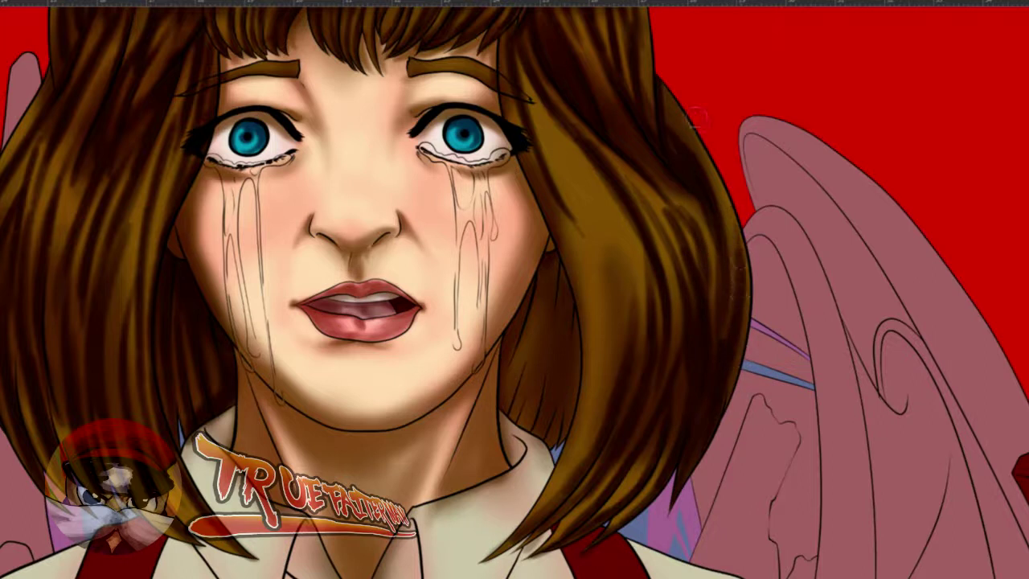
- Paint dark strands in the upper right hair, from the outer edge across to the temple
{"action": "left_click_drag", "start_coordinate": [661, 94], "coordinate": [699, 158]}
{"action": "left_click_drag", "start_coordinate": [584, 157], "coordinate": [599, 402]}
{"action": "mouse_move", "coordinate": [557, 135]}
{"action": "left_mouse_down"}
{"action": "mouse_move", "coordinate": [614, 360]}
{"action": "mouse_move", "coordinate": [589, 197]}
{"action": "mouse_move", "coordinate": [566, 166]}
{"action": "mouse_move", "coordinate": [584, 201]}
{"action": "mouse_move", "coordinate": [609, 345]}
{"action": "mouse_move", "coordinate": [613, 322]}
{"action": "mouse_move", "coordinate": [602, 423]}
{"action": "mouse_move", "coordinate": [631, 328]}
{"action": "mouse_move", "coordinate": [598, 198]}
{"action": "left_mouse_up"}
{"action": "left_click_drag", "start_coordinate": [534, 124], "coordinate": [602, 206]}
{"action": "left_click_drag", "start_coordinate": [517, 104], "coordinate": [584, 183]}
{"action": "left_click_drag", "start_coordinate": [532, 119], "coordinate": [551, 148]}
- Paint dark strands down the face-side part of the right hair, from the temple to the lower inner edge
{"action": "mouse_move", "coordinate": [529, 95]}
{"action": "left_mouse_down"}
{"action": "mouse_move", "coordinate": [631, 265]}
{"action": "mouse_move", "coordinate": [577, 206]}
{"action": "mouse_move", "coordinate": [567, 250]}
{"action": "left_mouse_up"}
{"action": "left_click_drag", "start_coordinate": [550, 191], "coordinate": [608, 324]}
{"action": "left_click_drag", "start_coordinate": [562, 213], "coordinate": [582, 278]}
{"action": "left_click_drag", "start_coordinate": [528, 167], "coordinate": [584, 283]}
{"action": "left_click_drag", "start_coordinate": [548, 197], "coordinate": [601, 374]}
{"action": "mouse_move", "coordinate": [574, 243]}
{"action": "left_mouse_down"}
{"action": "mouse_move", "coordinate": [594, 329]}
{"action": "mouse_move", "coordinate": [564, 472]}
{"action": "mouse_move", "coordinate": [595, 355]}
{"action": "mouse_move", "coordinate": [586, 423]}
{"action": "mouse_move", "coordinate": [597, 380]}
{"action": "mouse_move", "coordinate": [574, 466]}
{"action": "left_mouse_up"}
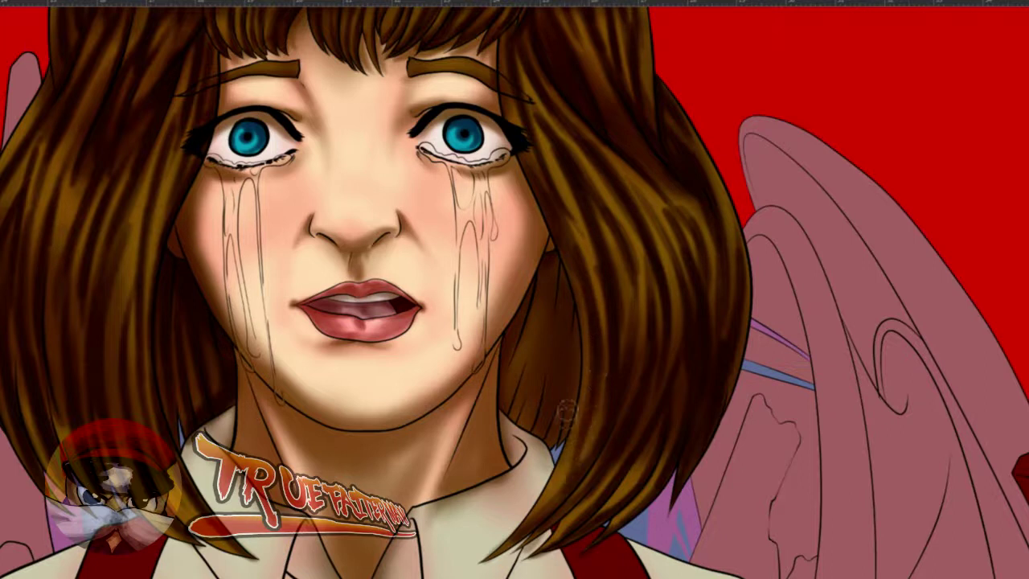
{"action": "left_click_drag", "start_coordinate": [594, 371], "coordinate": [562, 470]}
- Shade the back hair beside the neck on both sides with dark strands
{"action": "left_click_drag", "start_coordinate": [547, 282], "coordinate": [568, 264]}
{"action": "mouse_move", "coordinate": [544, 200]}
{"action": "left_mouse_down"}
{"action": "mouse_move", "coordinate": [546, 244]}
{"action": "mouse_move", "coordinate": [512, 330]}
{"action": "mouse_move", "coordinate": [519, 372]}
{"action": "mouse_move", "coordinate": [508, 416]}
{"action": "mouse_move", "coordinate": [523, 397]}
{"action": "left_mouse_up"}
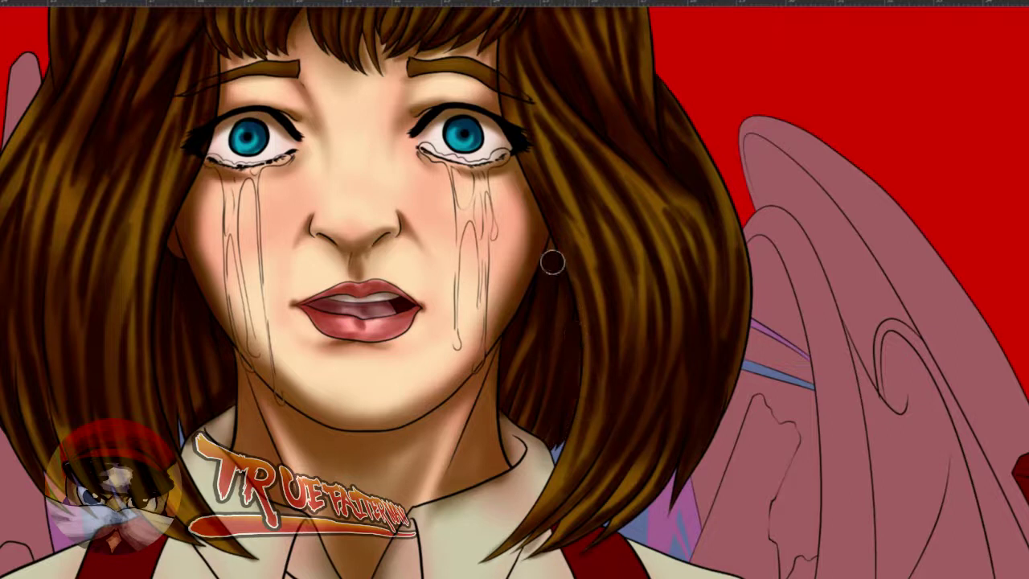
{"action": "left_click_drag", "start_coordinate": [535, 400], "coordinate": [548, 410]}
{"action": "left_click_drag", "start_coordinate": [185, 408], "coordinate": [180, 412]}
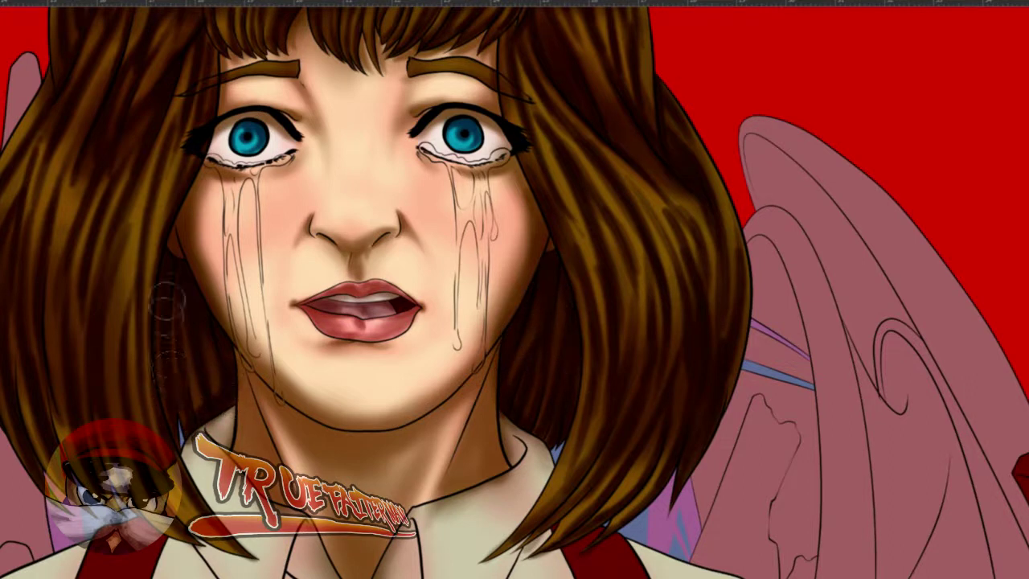
{"action": "left_click_drag", "start_coordinate": [174, 319], "coordinate": [182, 323]}
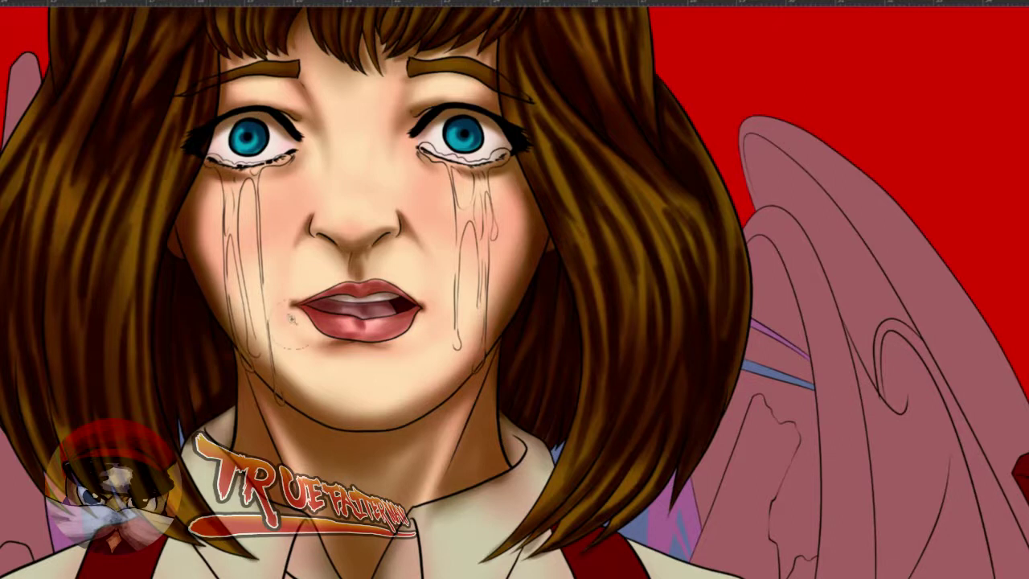
- Shade both eyebrows with dark brown, leaving a lighter tone along their upper part
{"action": "key", "text": "ctrl+0"}
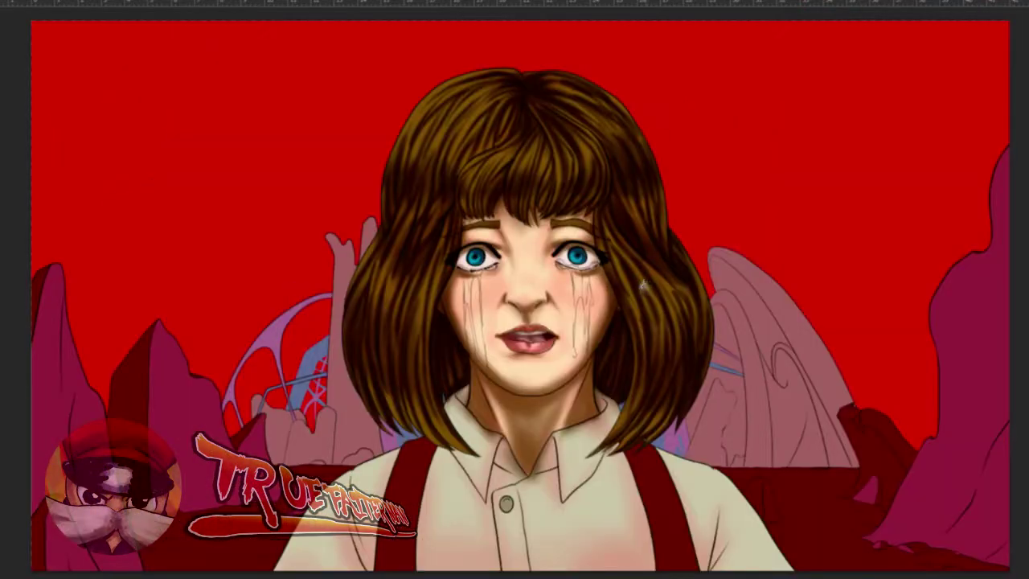
{"action": "scroll", "coordinate": [505, 205], "scroll_direction": "up", "scroll_amount": 4}
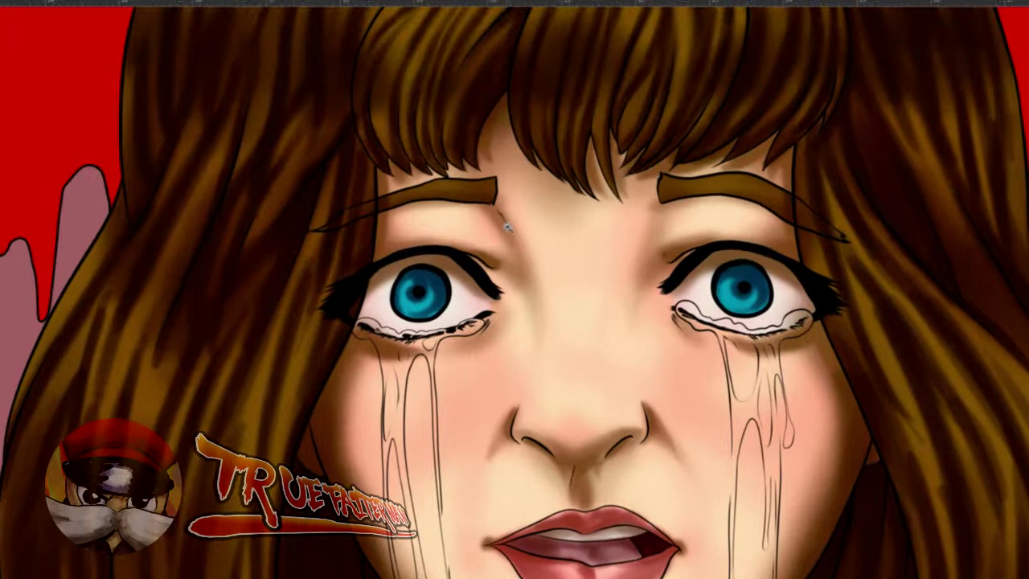
{"action": "scroll", "coordinate": [508, 228], "scroll_direction": "up", "scroll_amount": 2}
{"action": "mouse_move", "coordinate": [346, 197]}
{"action": "left_mouse_down"}
{"action": "mouse_move", "coordinate": [294, 207]}
{"action": "mouse_move", "coordinate": [332, 198]}
{"action": "mouse_move", "coordinate": [351, 209]}
{"action": "mouse_move", "coordinate": [337, 202]}
{"action": "mouse_move", "coordinate": [406, 182]}
{"action": "mouse_move", "coordinate": [489, 185]}
{"action": "left_mouse_up"}
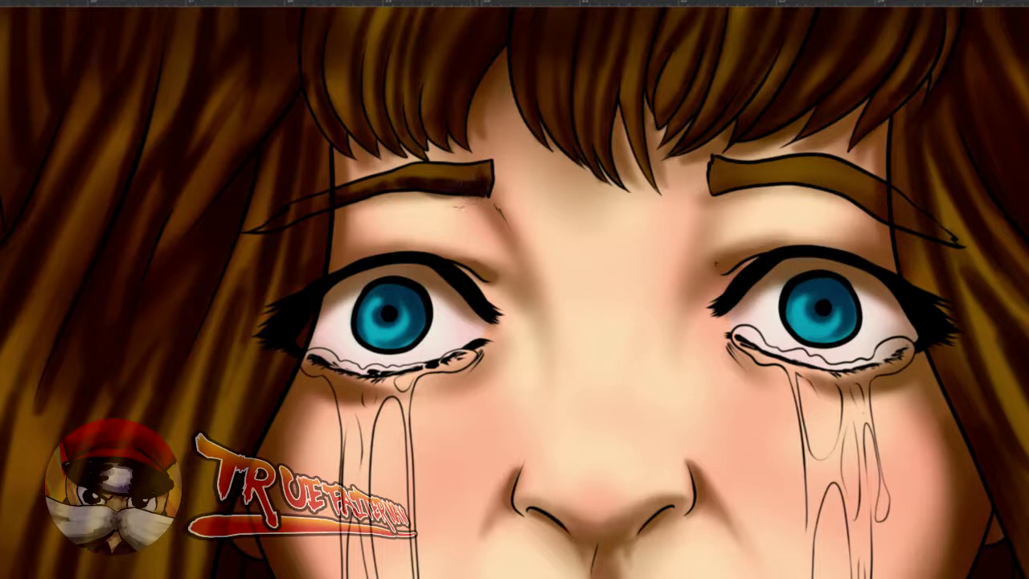
{"action": "left_click_drag", "start_coordinate": [435, 185], "coordinate": [331, 205]}
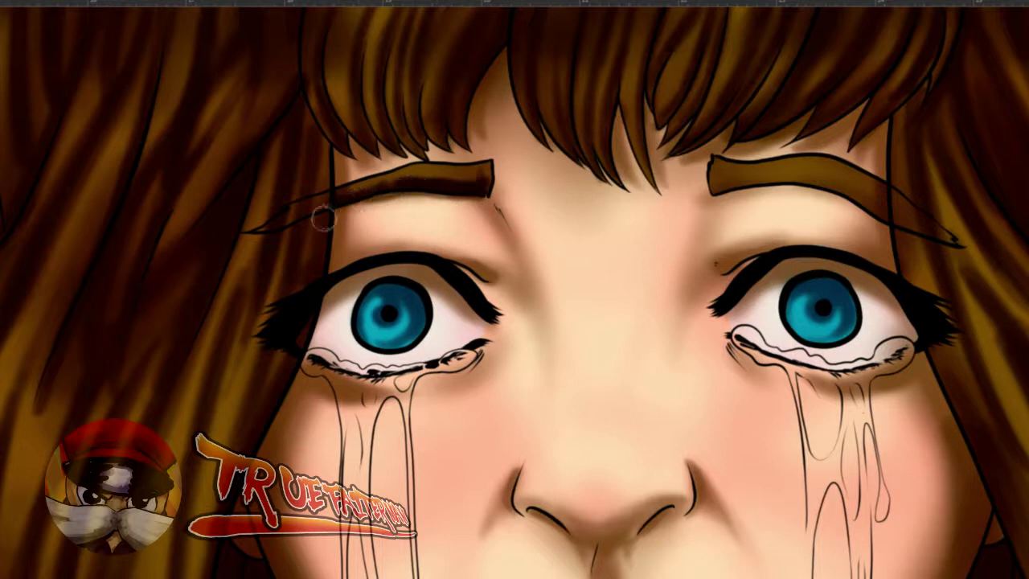
{"action": "mouse_move", "coordinate": [716, 181]}
{"action": "left_mouse_down"}
{"action": "mouse_move", "coordinate": [813, 178]}
{"action": "mouse_move", "coordinate": [876, 205]}
{"action": "mouse_move", "coordinate": [825, 186]}
{"action": "mouse_move", "coordinate": [728, 183]}
{"action": "left_mouse_up"}
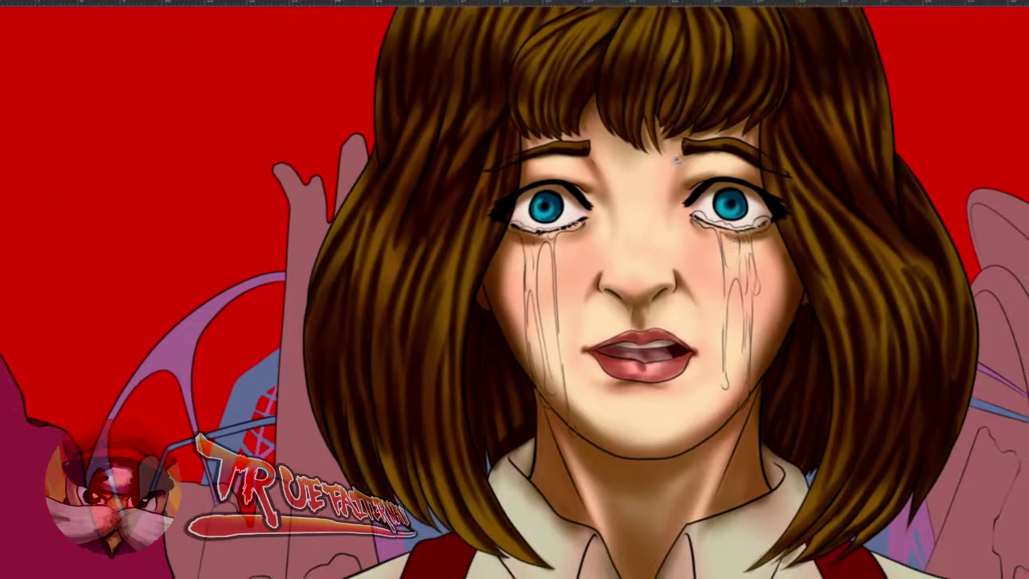
- Set the foreground colour to brown #87642e for shading the tears
{"action": "left_click_drag", "start_coordinate": [745, 229], "coordinate": [729, 288]}
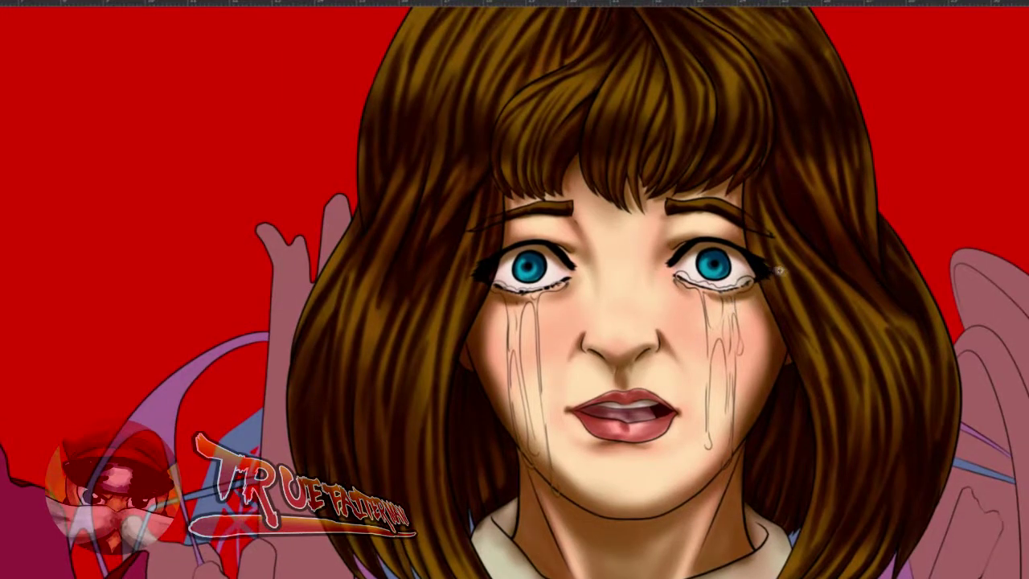
{"action": "left_click_drag", "start_coordinate": [764, 280], "coordinate": [732, 173]}
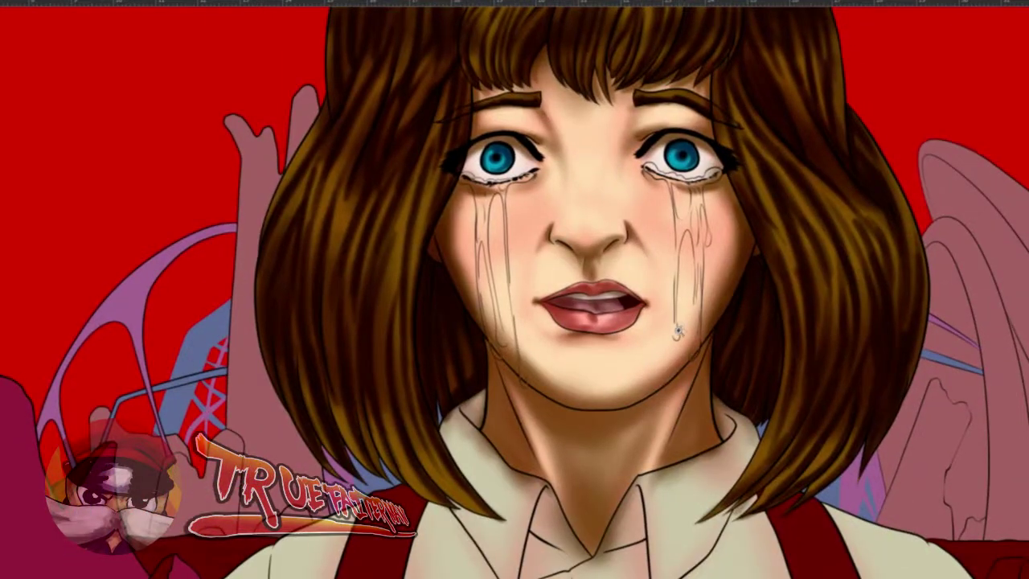
{"action": "scroll", "coordinate": [699, 337], "scroll_direction": "down", "scroll_amount": 5}
{"action": "scroll", "coordinate": [700, 334], "scroll_direction": "up", "scroll_amount": 5}
{"action": "left_click_drag", "start_coordinate": [674, 277], "coordinate": [687, 386]}
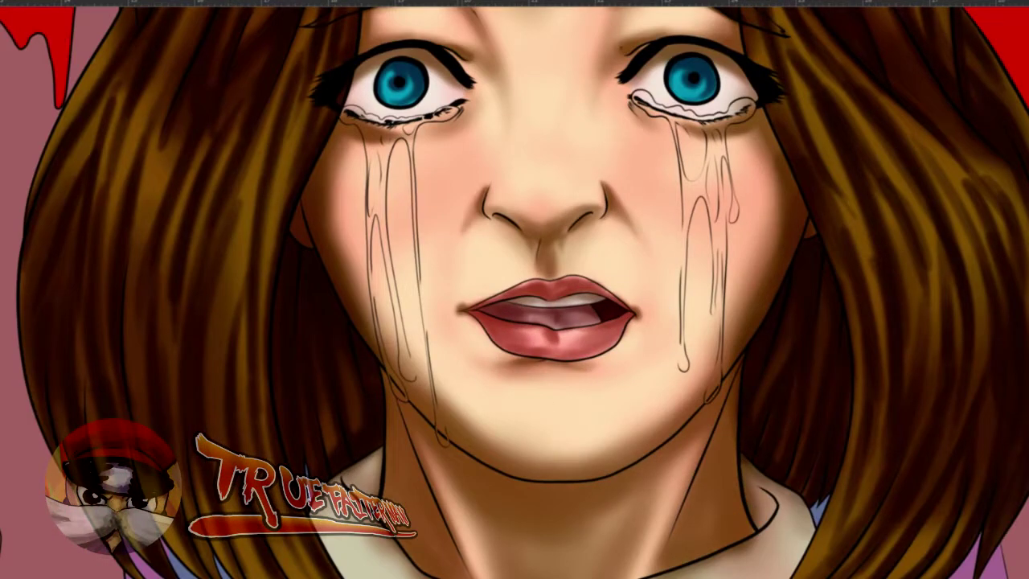
{"action": "left_click", "coordinate": [2, 394]}
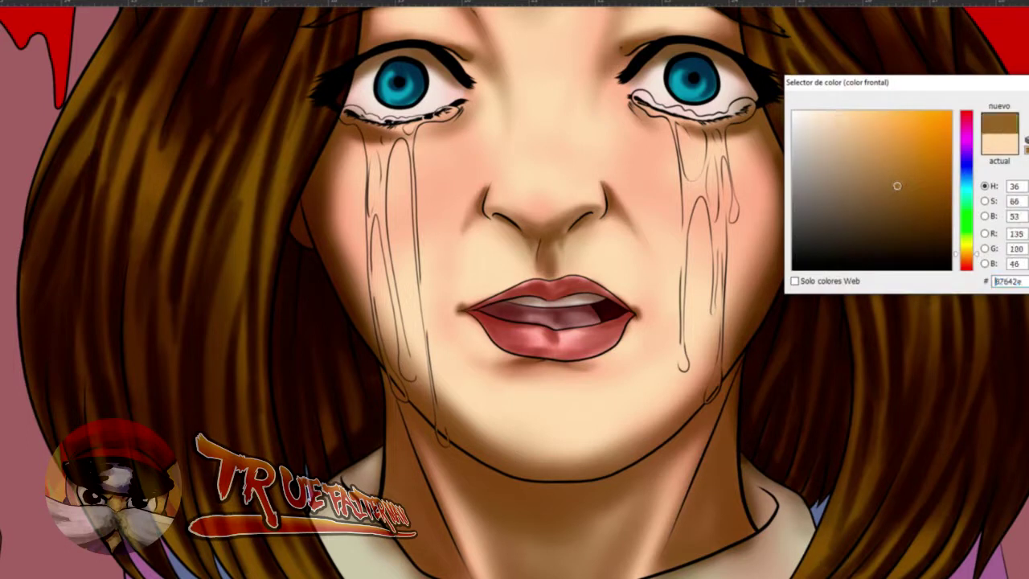
{"action": "key", "text": "Return"}
- Paint a soft brown shadow under the left eye's lower lashes, at the top of the outer tear stream
{"action": "scroll", "coordinate": [386, 111], "scroll_direction": "up", "scroll_amount": 3}
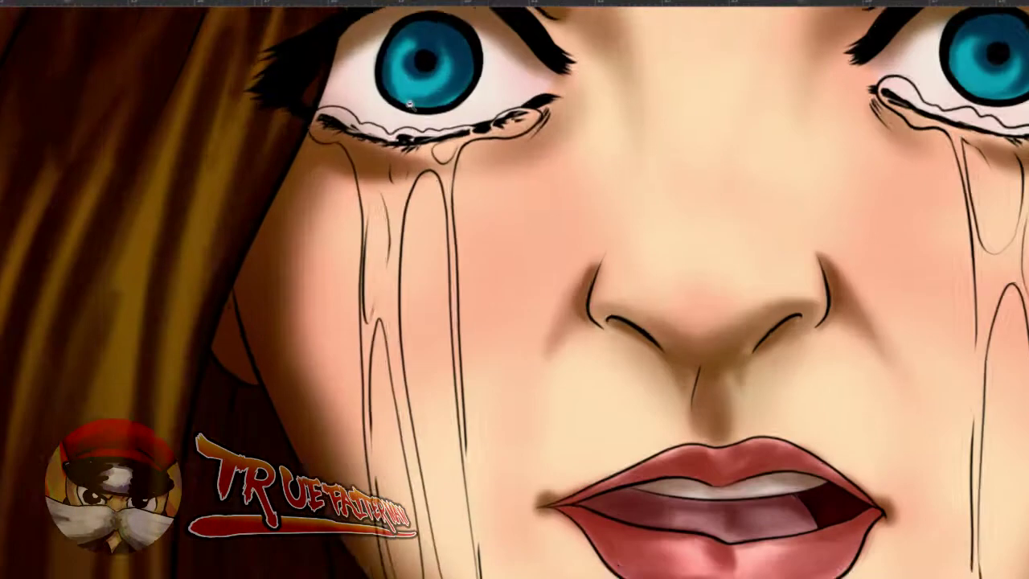
{"action": "scroll", "coordinate": [405, 125], "scroll_direction": "up", "scroll_amount": 2}
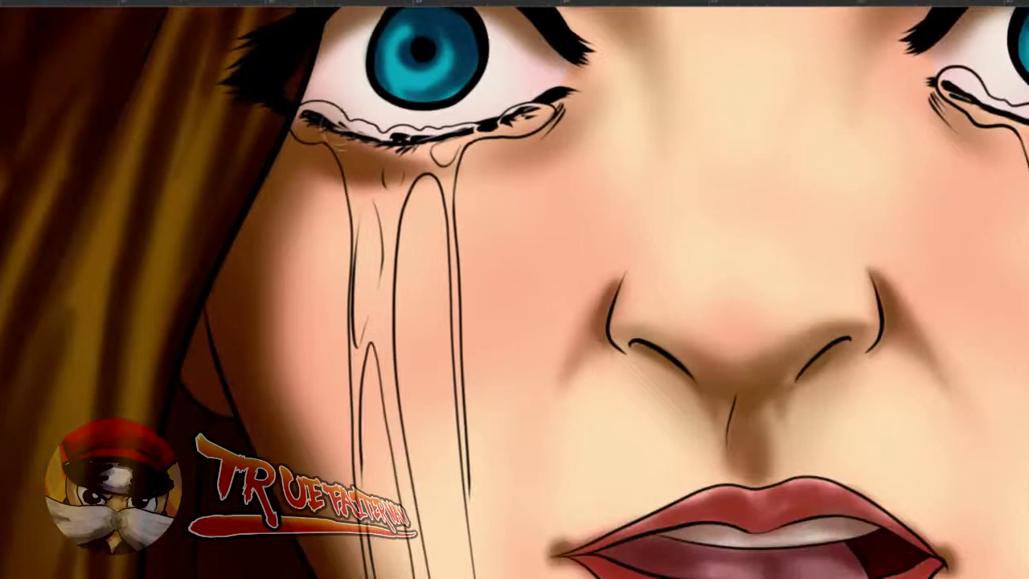
{"action": "left_click_drag", "start_coordinate": [317, 128], "coordinate": [317, 135]}
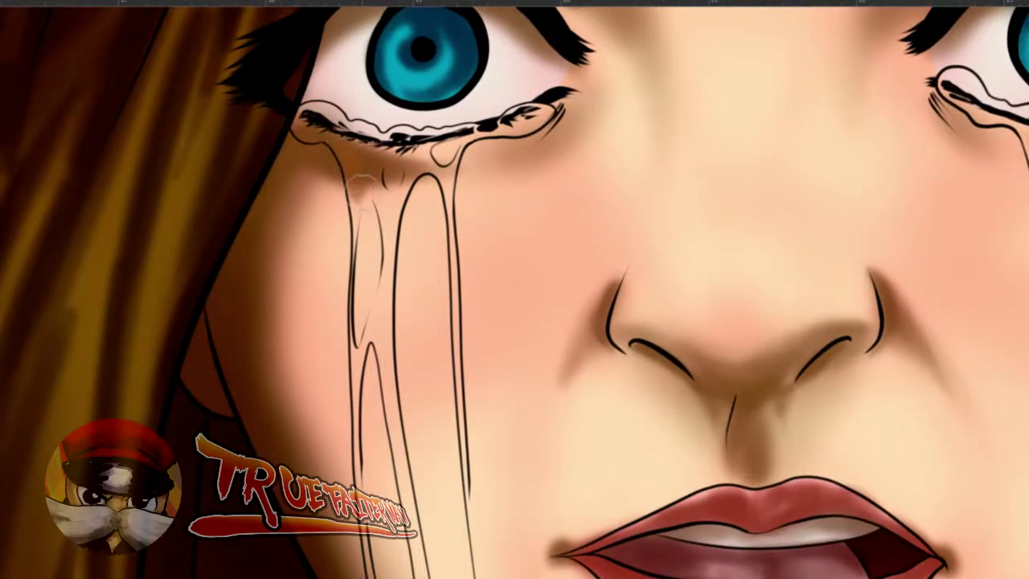
{"action": "mouse_move", "coordinate": [355, 198]}
{"action": "left_mouse_down"}
{"action": "mouse_move", "coordinate": [364, 187]}
{"action": "mouse_move", "coordinate": [367, 206]}
{"action": "left_mouse_up"}
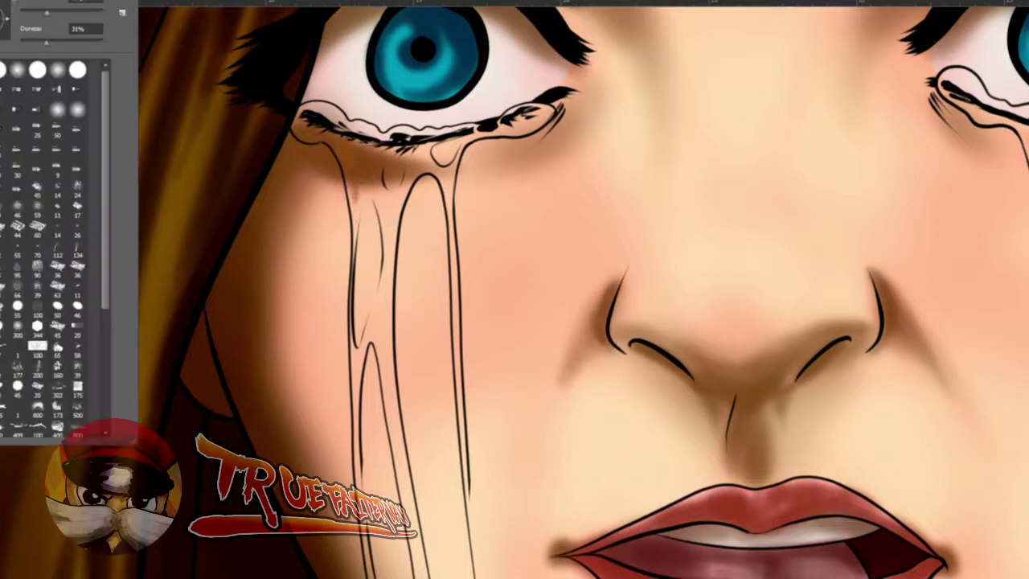
- Paint thin brown shadows inside the left eye's outer tear stream and along the nose-side edge of its inner stream
{"action": "mouse_move", "coordinate": [354, 185]}
{"action": "left_mouse_down"}
{"action": "mouse_move", "coordinate": [353, 205]}
{"action": "mouse_move", "coordinate": [388, 206]}
{"action": "mouse_move", "coordinate": [380, 197]}
{"action": "mouse_move", "coordinate": [375, 225]}
{"action": "mouse_move", "coordinate": [369, 217]}
{"action": "mouse_move", "coordinate": [360, 234]}
{"action": "mouse_move", "coordinate": [362, 303]}
{"action": "left_mouse_up"}
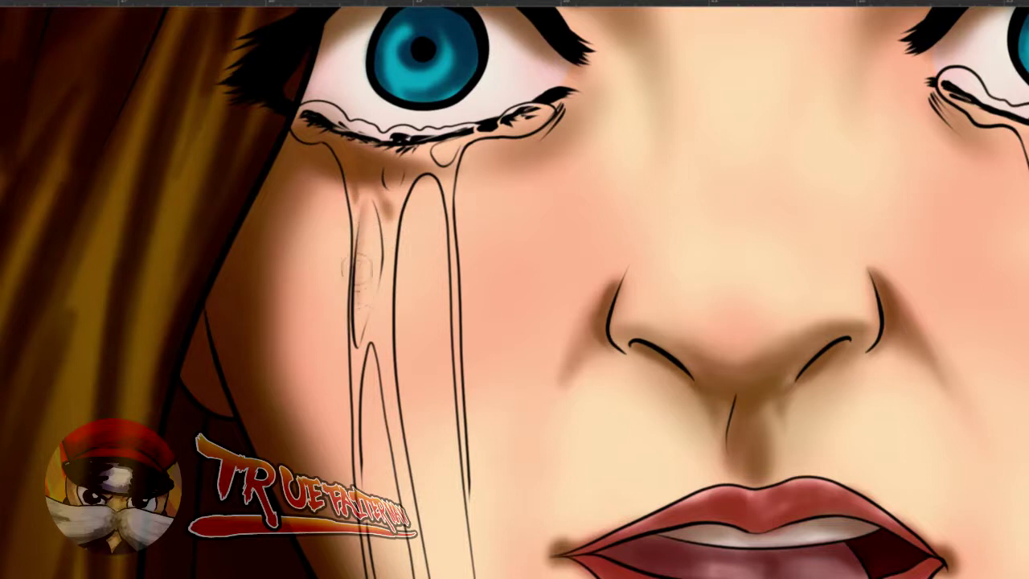
{"action": "key", "text": "ctrl+z"}
{"action": "right_click", "coordinate": [370, 240], "text": "alt"}
{"action": "left_click_drag", "start_coordinate": [368, 215], "coordinate": [366, 331]}
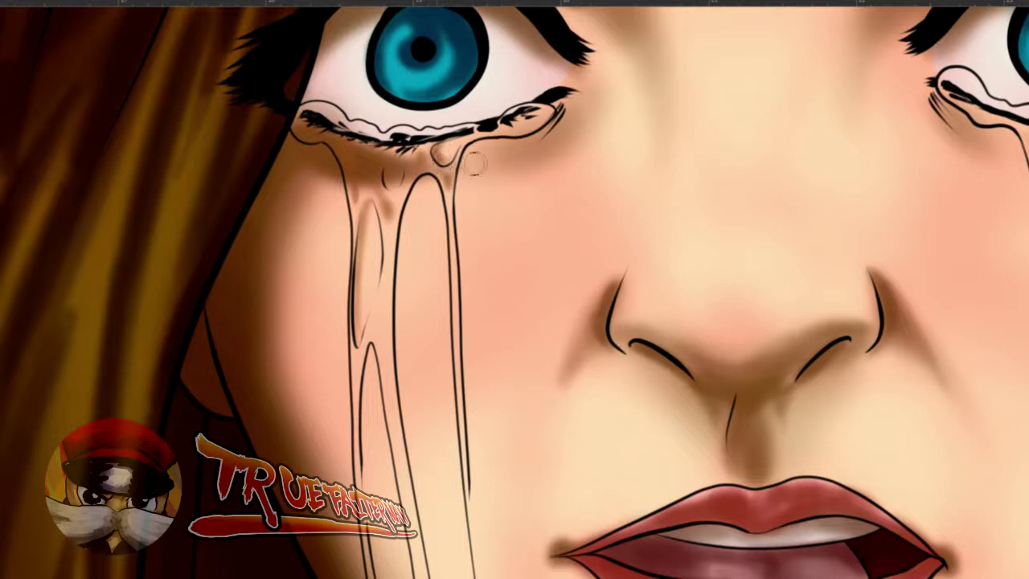
{"action": "mouse_move", "coordinate": [470, 151]}
{"action": "left_mouse_down"}
{"action": "mouse_move", "coordinate": [483, 144]}
{"action": "mouse_move", "coordinate": [462, 200]}
{"action": "mouse_move", "coordinate": [468, 344]}
{"action": "left_mouse_up"}
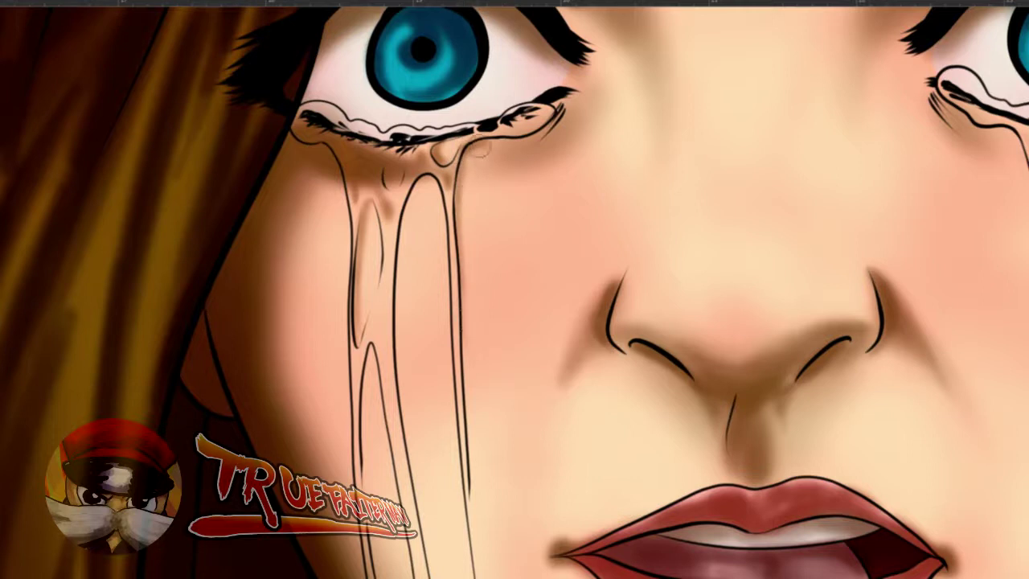
{"action": "mouse_move", "coordinate": [498, 142]}
{"action": "left_mouse_down"}
{"action": "mouse_move", "coordinate": [526, 139]}
{"action": "mouse_move", "coordinate": [561, 104]}
{"action": "mouse_move", "coordinate": [524, 137]}
{"action": "left_mouse_up"}
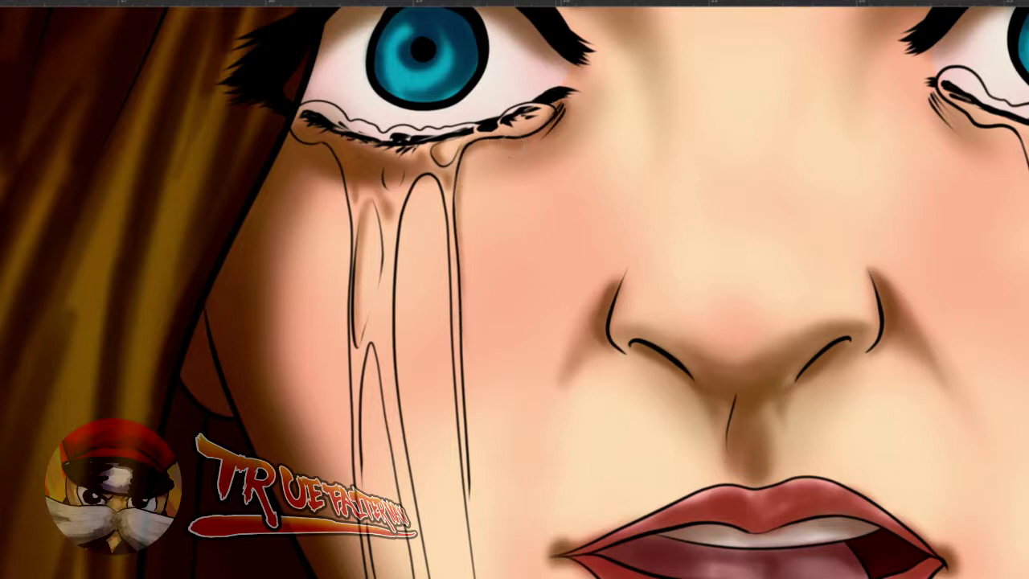
- Darken the crease at the right eye's inner corner and deepen the shadow inside the left eye's outer tear stream
{"action": "left_click_drag", "start_coordinate": [939, 95], "coordinate": [953, 119]}
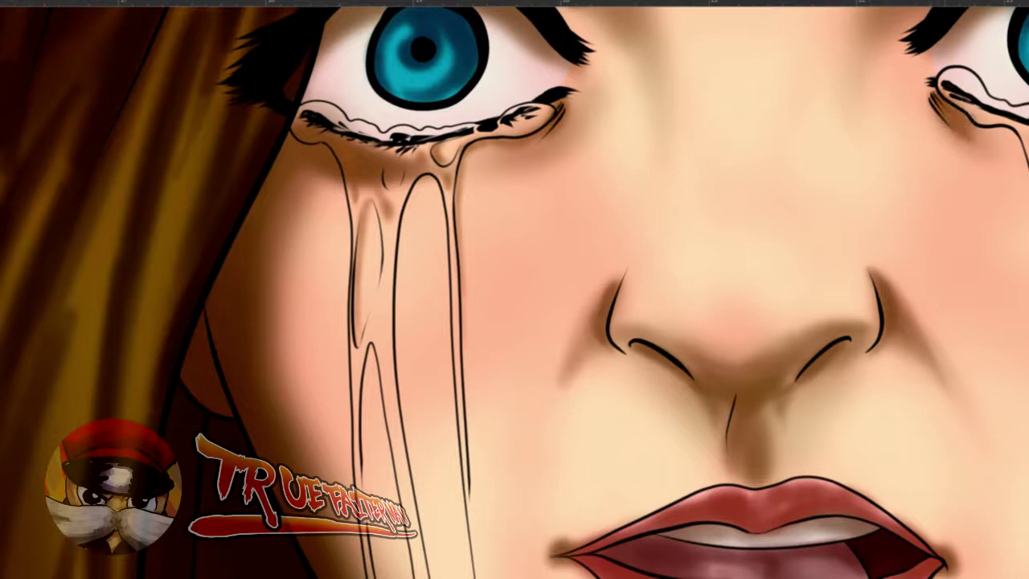
{"action": "left_click_drag", "start_coordinate": [876, 126], "coordinate": [728, 139]}
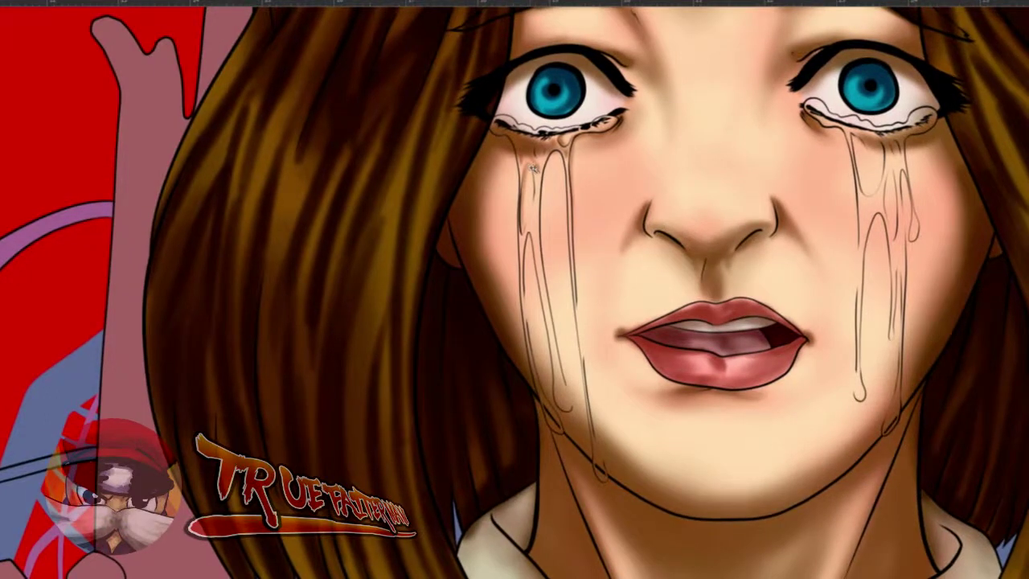
{"action": "scroll", "coordinate": [532, 167], "scroll_direction": "up", "scroll_amount": 5}
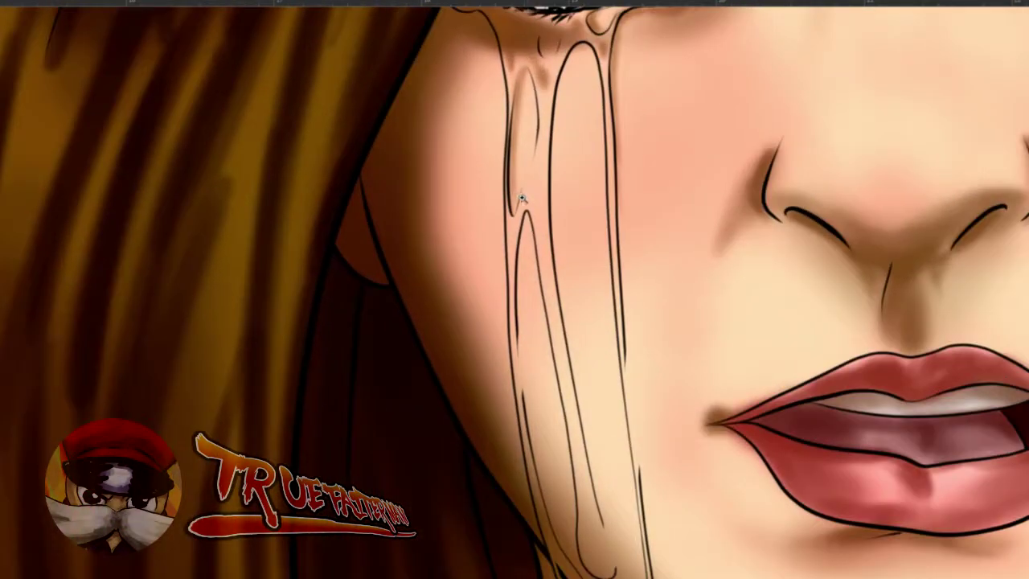
{"action": "left_click_drag", "start_coordinate": [531, 194], "coordinate": [521, 207]}
{"action": "left_click_drag", "start_coordinate": [516, 132], "coordinate": [517, 115]}
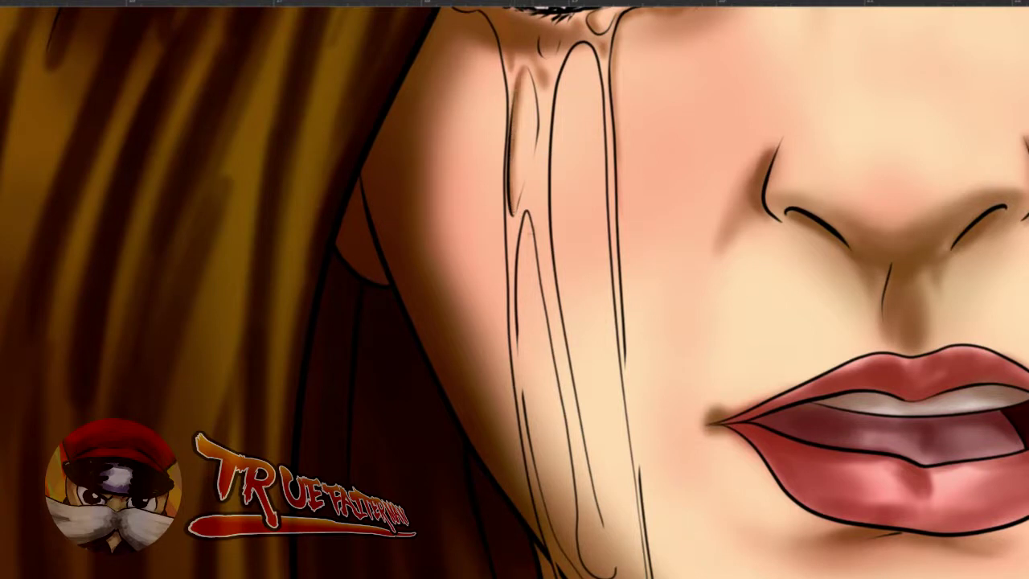
- Paint a thin brown shadow inside the outer edge of the long lower loop in the left eye's outer tear stream
{"action": "left_click_drag", "start_coordinate": [527, 213], "coordinate": [516, 291]}
{"action": "left_click_drag", "start_coordinate": [518, 243], "coordinate": [519, 349]}
{"action": "left_click_drag", "start_coordinate": [517, 276], "coordinate": [527, 387]}
{"action": "key", "text": "ctrl+z"}
{"action": "left_click_drag", "start_coordinate": [519, 351], "coordinate": [534, 442]}
{"action": "key", "text": "ctrl+z"}
{"action": "key", "text": "ctrl+z"}
{"action": "mouse_move", "coordinate": [521, 344]}
{"action": "left_mouse_down"}
{"action": "mouse_move", "coordinate": [532, 454]}
{"action": "mouse_move", "coordinate": [515, 349]}
{"action": "left_mouse_up"}
{"action": "key", "text": "ctrl+z"}
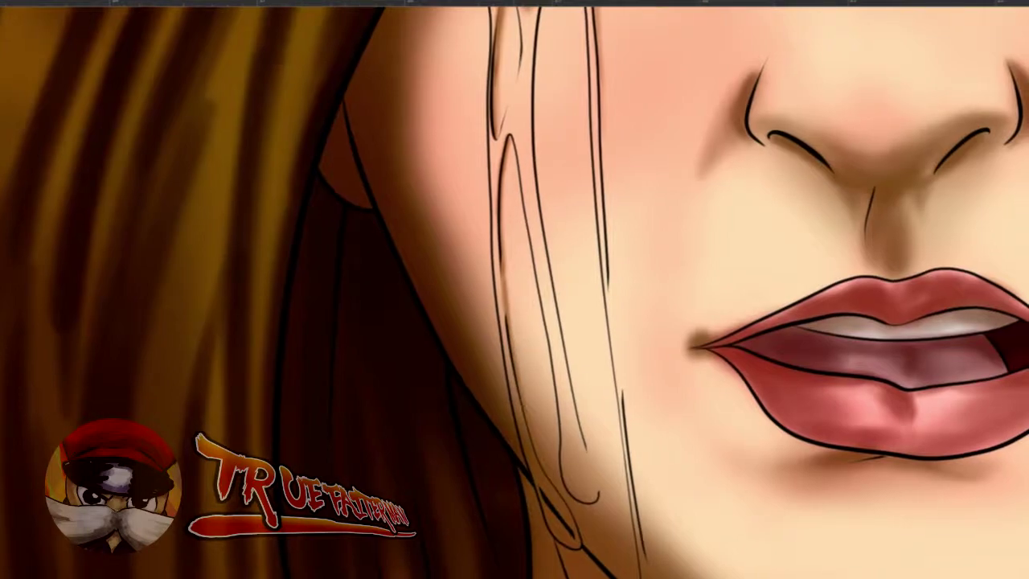
- Shade the rounded tips of the left eye's outer tear streams near the jawline
{"action": "left_click_drag", "start_coordinate": [558, 522], "coordinate": [553, 504]}
{"action": "left_click_drag", "start_coordinate": [573, 466], "coordinate": [577, 464]}
{"action": "mouse_move", "coordinate": [574, 476]}
{"action": "left_mouse_down"}
{"action": "mouse_move", "coordinate": [571, 450]}
{"action": "mouse_move", "coordinate": [601, 489]}
{"action": "mouse_move", "coordinate": [593, 497]}
{"action": "left_mouse_up"}
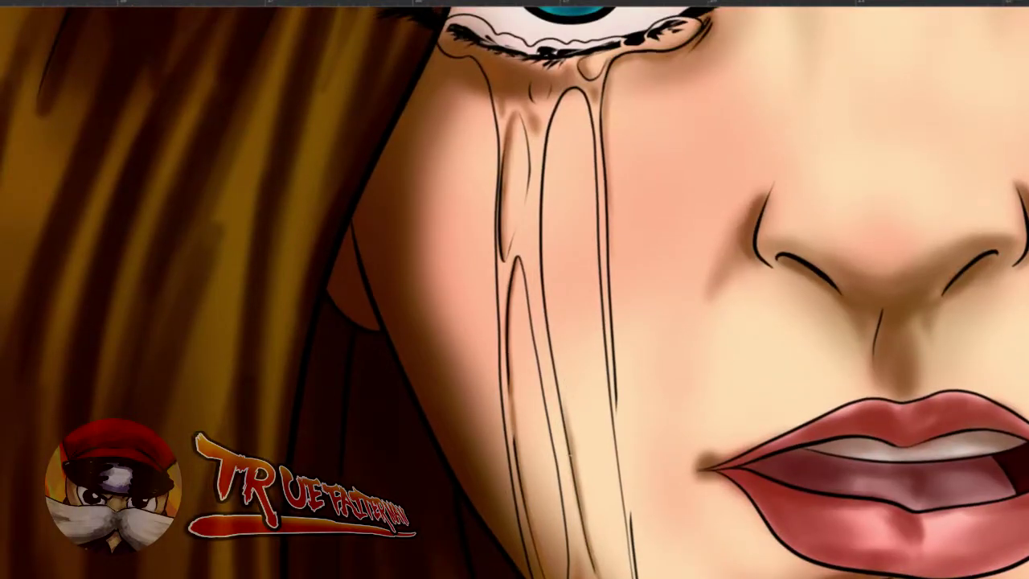
- Paint a thin brown shadow along the outer edge of the left eye's tall inner tear loop, up to its rounded top
{"action": "left_click_drag", "start_coordinate": [571, 455], "coordinate": [544, 188]}
{"action": "left_click_drag", "start_coordinate": [550, 312], "coordinate": [546, 201]}
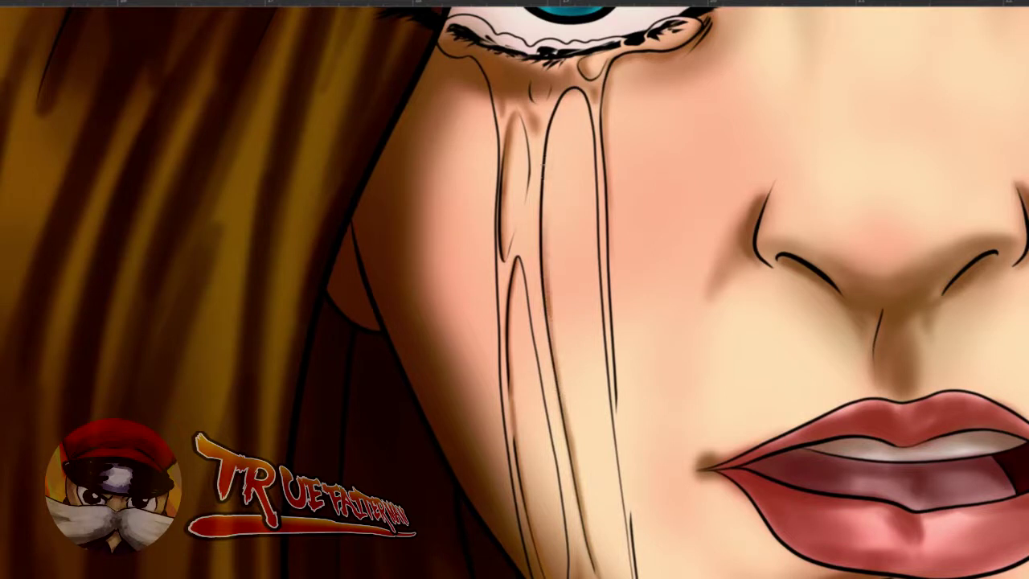
{"action": "left_click_drag", "start_coordinate": [548, 254], "coordinate": [550, 166]}
{"action": "mouse_move", "coordinate": [548, 229]}
{"action": "left_mouse_down"}
{"action": "mouse_move", "coordinate": [550, 147]}
{"action": "mouse_move", "coordinate": [546, 261]}
{"action": "mouse_move", "coordinate": [545, 187]}
{"action": "mouse_move", "coordinate": [574, 93]}
{"action": "left_mouse_up"}
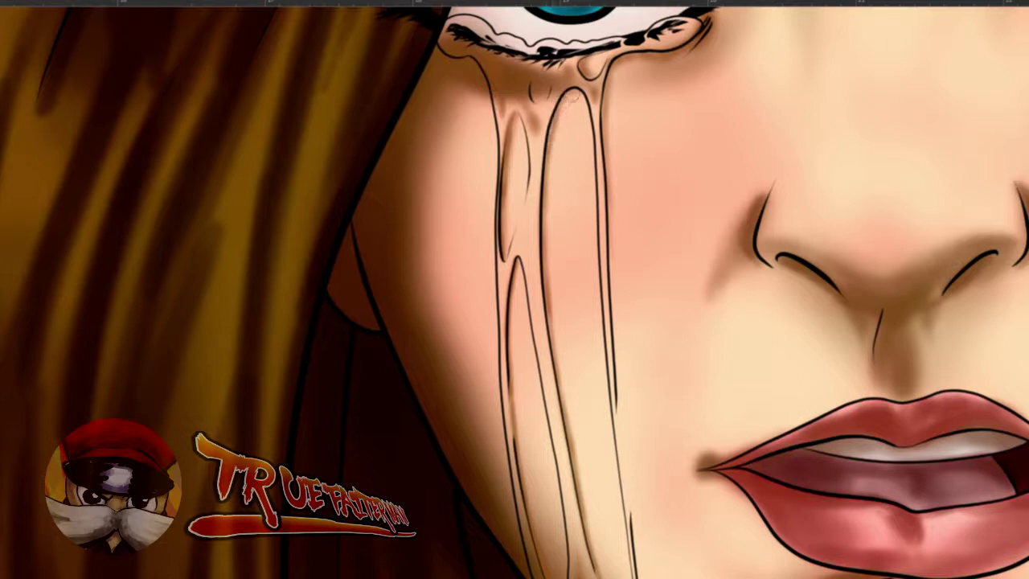
- Shade the area where the left eye's tear loops meet and continue the shadow down the strand between them
{"action": "mouse_move", "coordinate": [533, 175]}
{"action": "left_mouse_down"}
{"action": "mouse_move", "coordinate": [525, 239]}
{"action": "mouse_move", "coordinate": [530, 254]}
{"action": "mouse_move", "coordinate": [528, 228]}
{"action": "mouse_move", "coordinate": [537, 246]}
{"action": "left_mouse_up"}
{"action": "key", "text": "ctrl+z"}
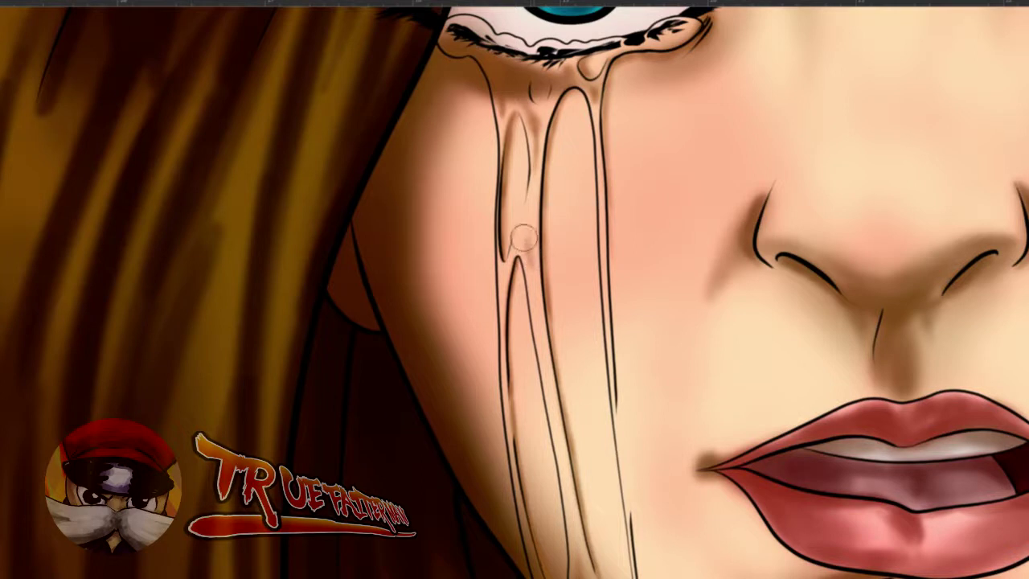
{"action": "left_click_drag", "start_coordinate": [533, 200], "coordinate": [526, 236]}
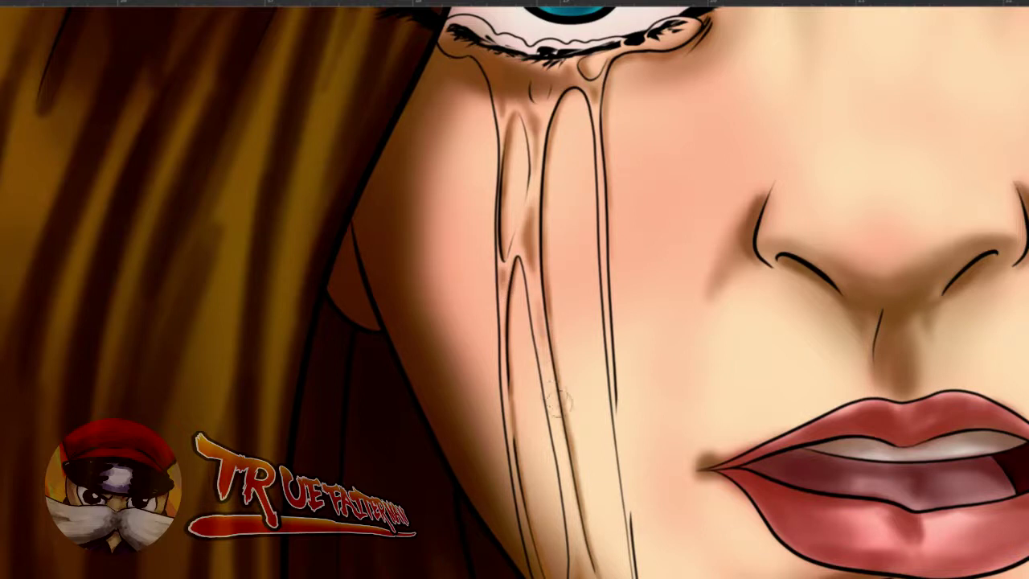
{"action": "mouse_move", "coordinate": [553, 425]}
{"action": "left_mouse_down"}
{"action": "mouse_move", "coordinate": [525, 345]}
{"action": "mouse_move", "coordinate": [541, 417]}
{"action": "mouse_move", "coordinate": [537, 351]}
{"action": "mouse_move", "coordinate": [546, 466]}
{"action": "mouse_move", "coordinate": [498, 440]}
{"action": "mouse_move", "coordinate": [497, 397]}
{"action": "left_mouse_up"}
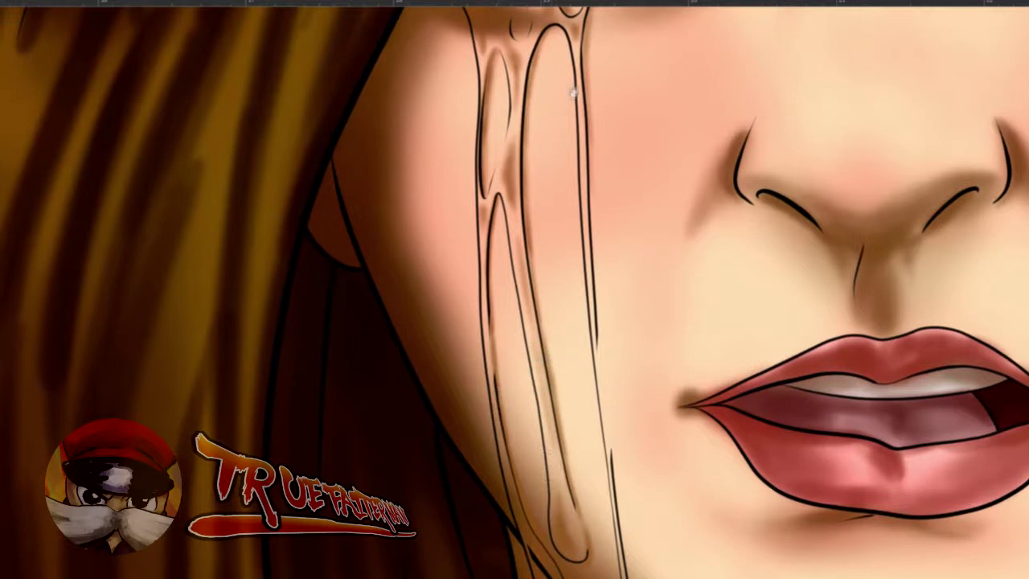
- Shade both sides of the left eye's nose-side tear stream, following it down the cheek to the chin
{"action": "left_click_drag", "start_coordinate": [578, 76], "coordinate": [568, 121]}
{"action": "left_click_drag", "start_coordinate": [586, 296], "coordinate": [567, 219]}
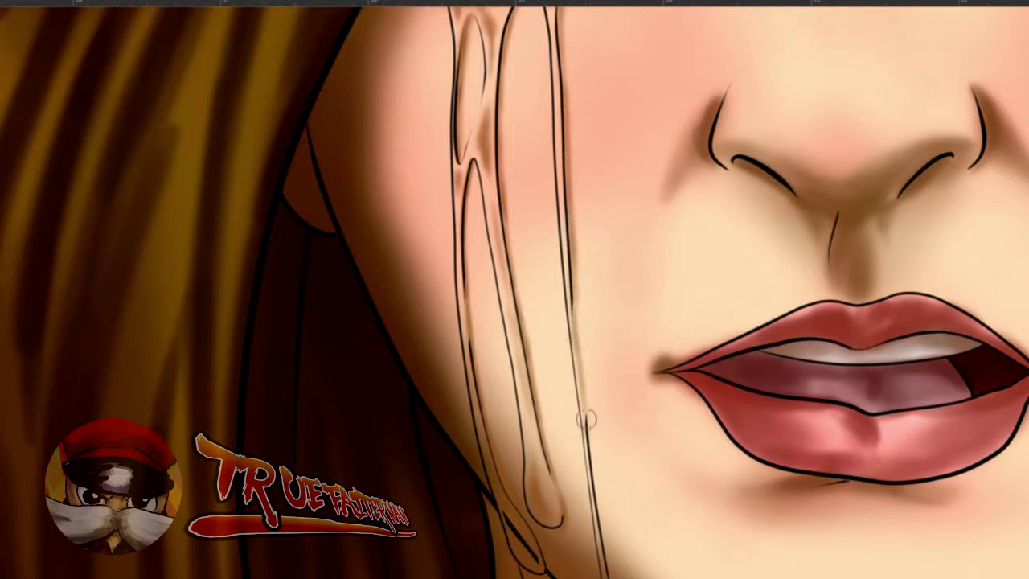
{"action": "left_click_drag", "start_coordinate": [585, 418], "coordinate": [570, 295]}
{"action": "left_click_drag", "start_coordinate": [572, 360], "coordinate": [591, 453]}
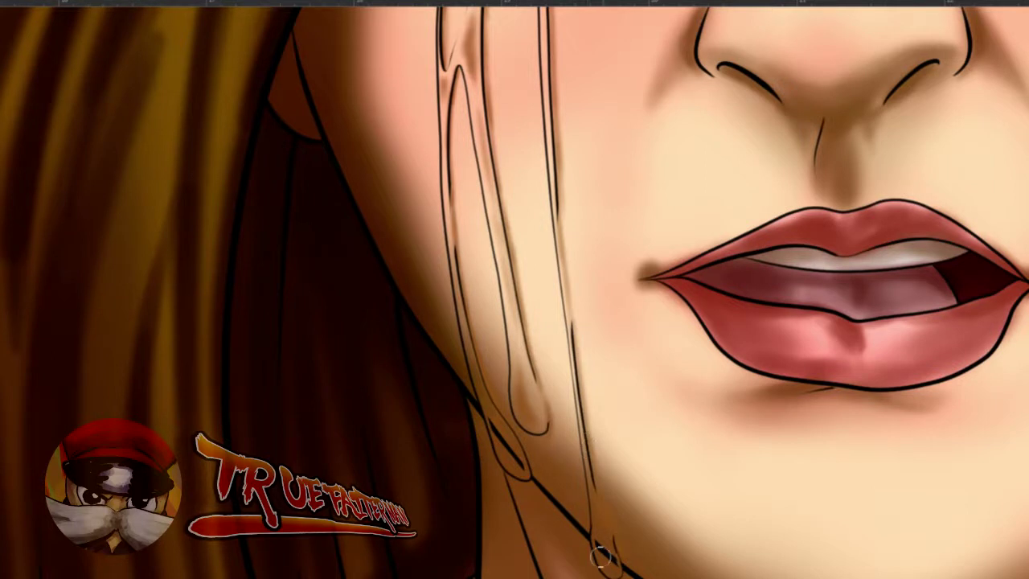
{"action": "left_click_drag", "start_coordinate": [564, 226], "coordinate": [576, 364]}
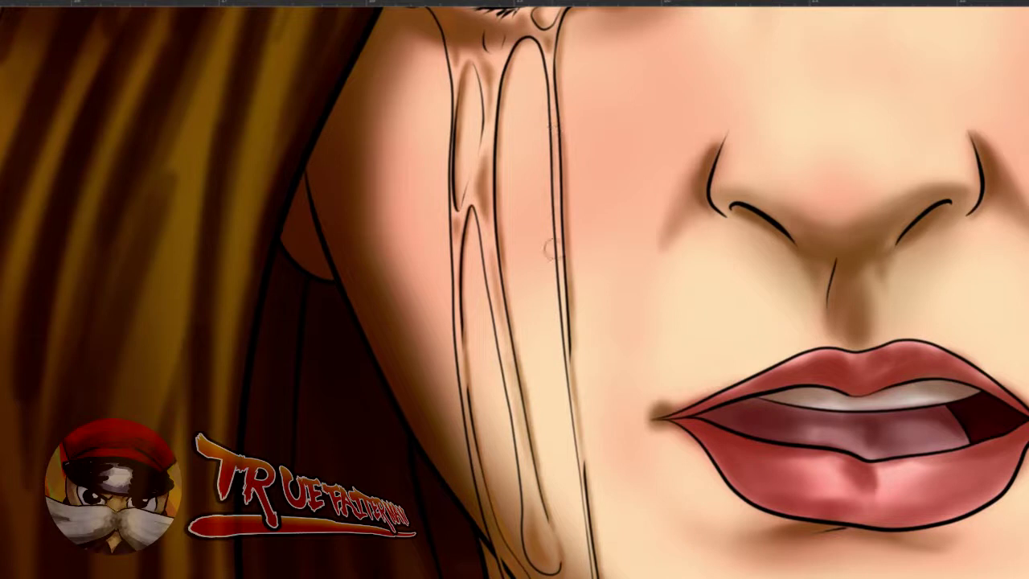
- Touch up the shading inside the left eye's tear loops and along the tear pool under its lower lashes
{"action": "left_click_drag", "start_coordinate": [523, 110], "coordinate": [527, 192]}
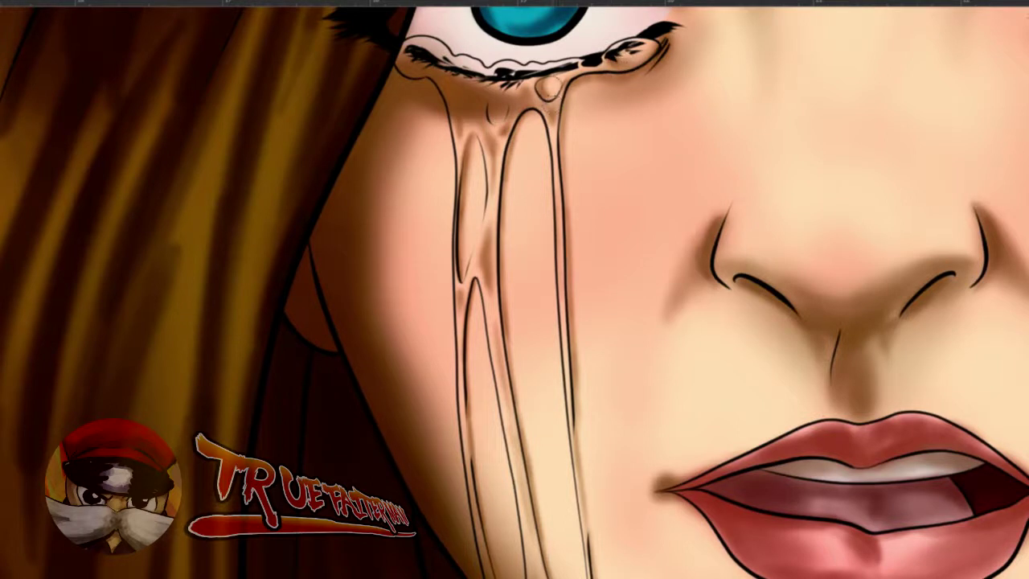
{"action": "left_click_drag", "start_coordinate": [412, 50], "coordinate": [419, 54]}
{"action": "left_click_drag", "start_coordinate": [485, 73], "coordinate": [531, 69]}
{"action": "scroll", "coordinate": [545, 89], "scroll_direction": "down", "scroll_amount": 3}
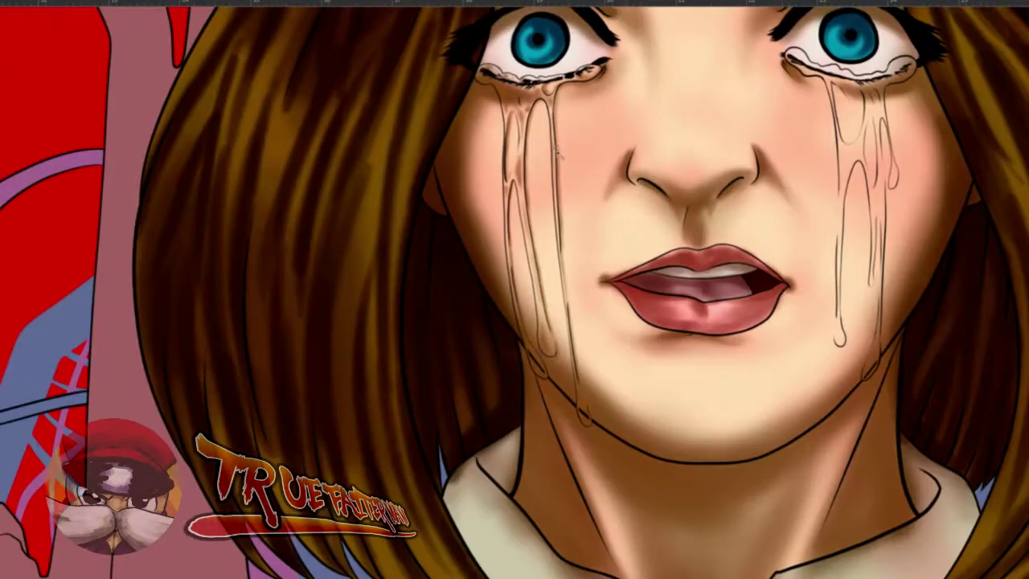
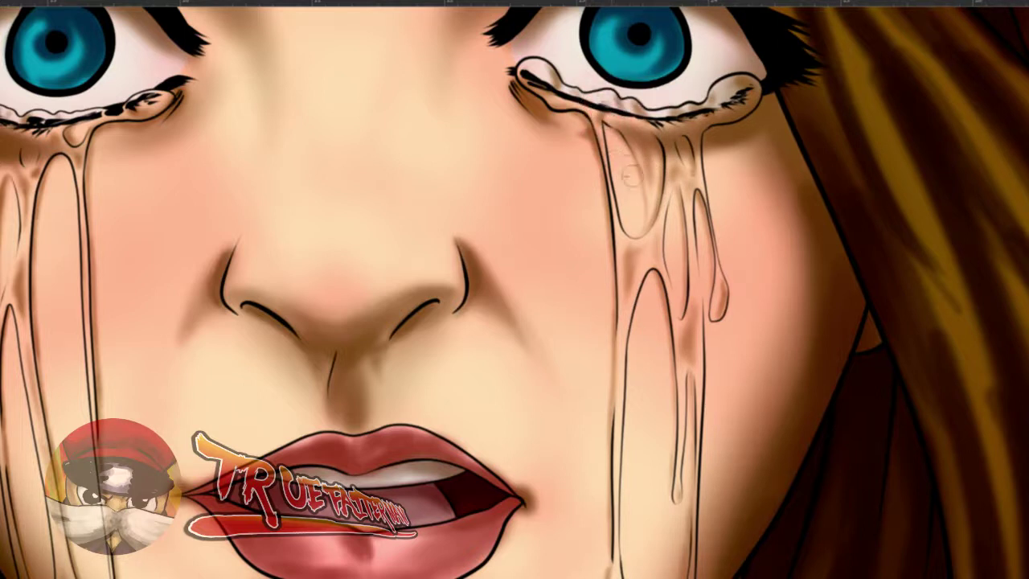
- Choose a dark olive brush colour and paint a shadow inside the shirt's right collar opening and beneath its flap
{"action": "scroll", "coordinate": [632, 176], "scroll_direction": "down", "scroll_amount": 3}
{"action": "mouse_move", "coordinate": [640, 214]}
{"action": "left_mouse_down"}
{"action": "mouse_move", "coordinate": [682, 264]}
{"action": "mouse_move", "coordinate": [718, 264]}
{"action": "left_mouse_up"}
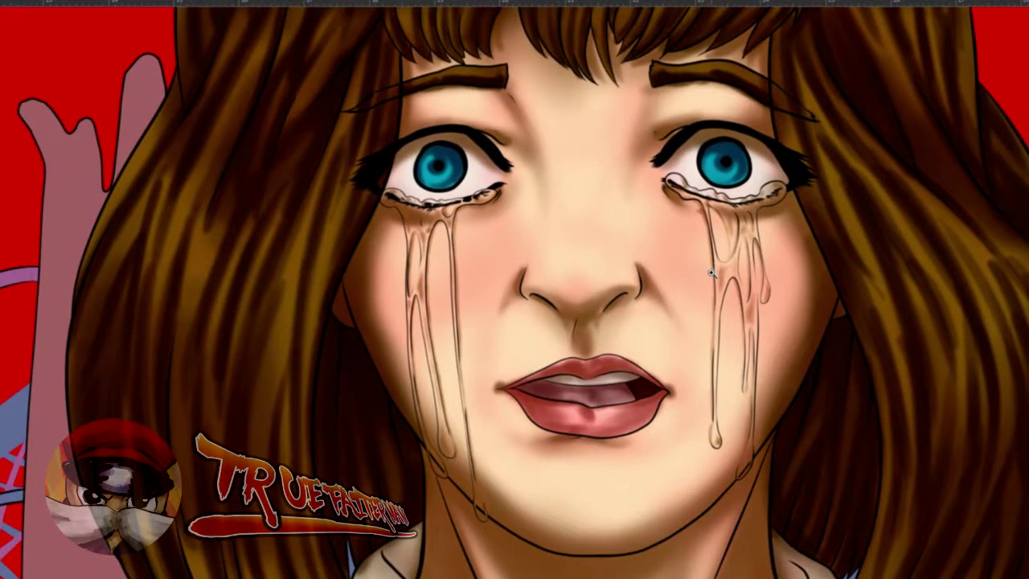
{"action": "scroll", "coordinate": [710, 274], "scroll_direction": "down", "scroll_amount": 5}
{"action": "scroll", "coordinate": [576, 475], "scroll_direction": "up", "scroll_amount": 5}
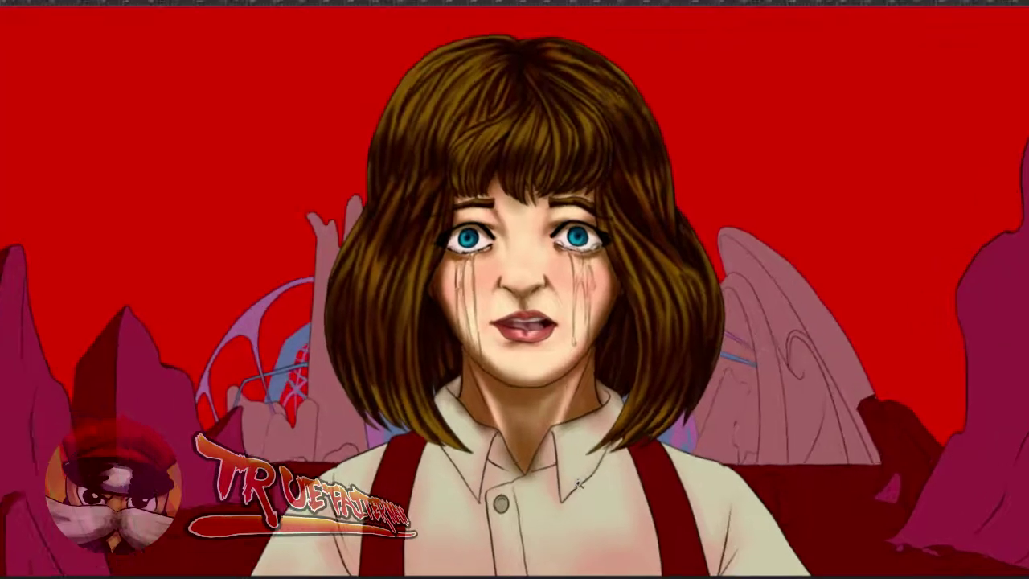
{"action": "scroll", "coordinate": [647, 338], "scroll_direction": "up", "scroll_amount": 2}
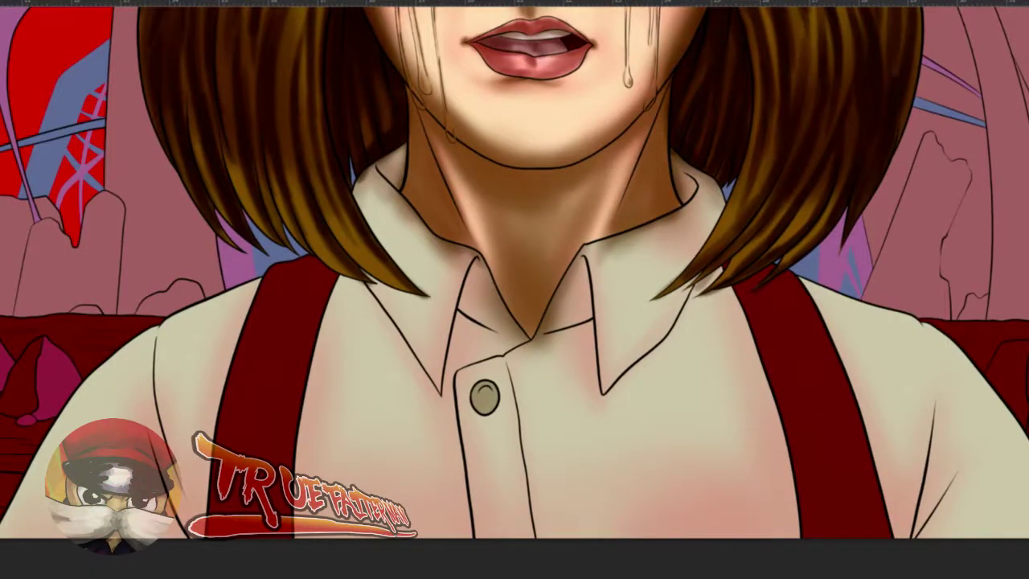
{"action": "left_click", "coordinate": [3, 305]}
{"action": "left_click", "coordinate": [877, 205]}
{"action": "key", "text": "Return"}
{"action": "left_click_drag", "start_coordinate": [581, 304], "coordinate": [605, 303]}
{"action": "mouse_move", "coordinate": [590, 261]}
{"action": "left_mouse_down"}
{"action": "mouse_move", "coordinate": [584, 299]}
{"action": "mouse_move", "coordinate": [577, 272]}
{"action": "mouse_move", "coordinate": [553, 317]}
{"action": "mouse_move", "coordinate": [598, 365]}
{"action": "mouse_move", "coordinate": [575, 277]}
{"action": "mouse_move", "coordinate": [587, 329]}
{"action": "mouse_move", "coordinate": [604, 346]}
{"action": "left_mouse_up"}
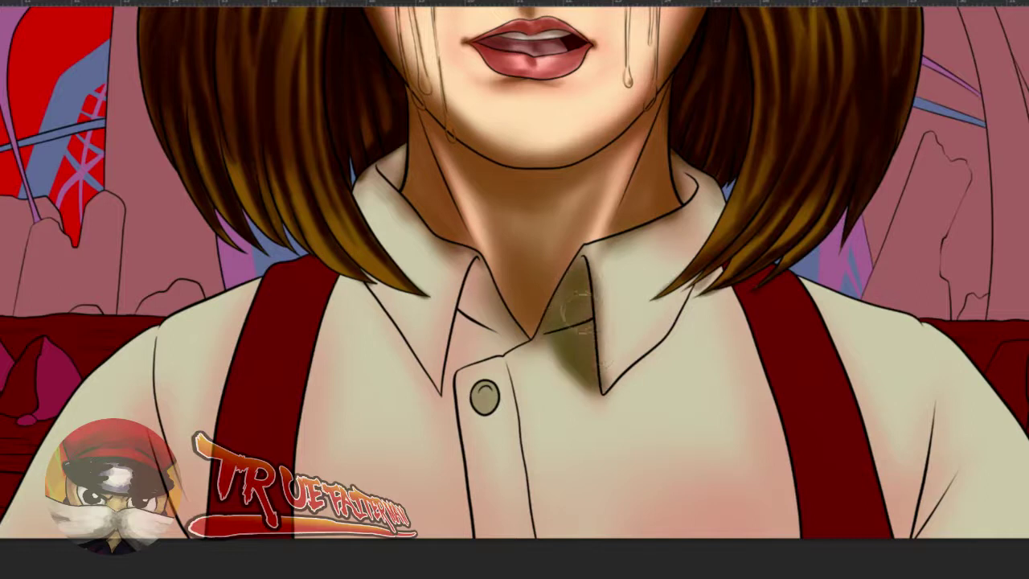
{"action": "mouse_move", "coordinate": [591, 281]}
{"action": "left_mouse_down"}
{"action": "mouse_move", "coordinate": [607, 330]}
{"action": "mouse_move", "coordinate": [580, 336]}
{"action": "mouse_move", "coordinate": [613, 354]}
{"action": "mouse_move", "coordinate": [587, 370]}
{"action": "mouse_move", "coordinate": [573, 254]}
{"action": "left_mouse_up"}
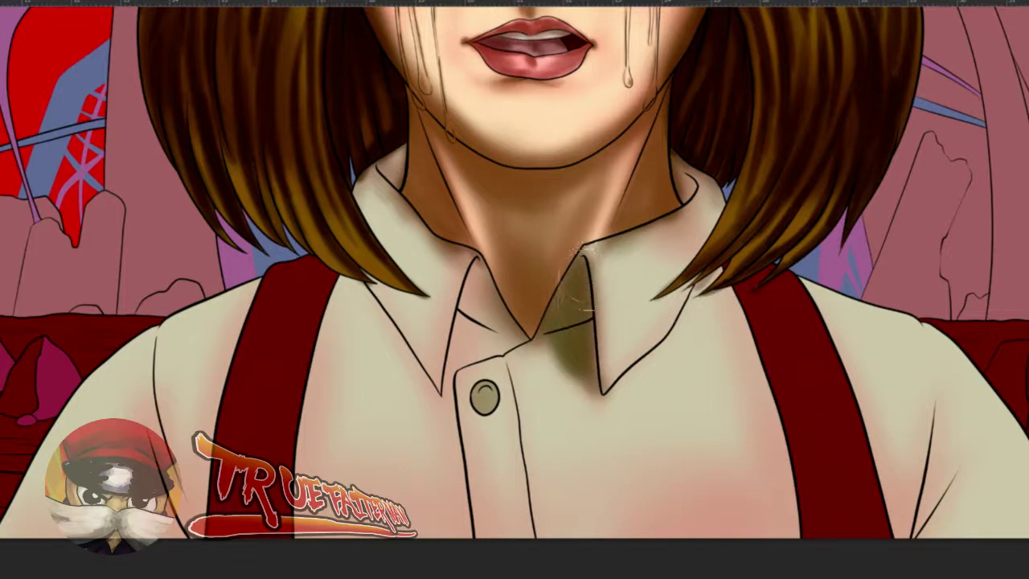
- Paint the dark olive shadow inside the left collar opening, from the flap's edge down to the button placket
{"action": "left_click_drag", "start_coordinate": [459, 369], "coordinate": [439, 374]}
{"action": "mouse_move", "coordinate": [480, 263]}
{"action": "left_mouse_down"}
{"action": "mouse_move", "coordinate": [441, 381]}
{"action": "mouse_move", "coordinate": [471, 348]}
{"action": "mouse_move", "coordinate": [522, 334]}
{"action": "mouse_move", "coordinate": [463, 345]}
{"action": "left_mouse_up"}
{"action": "mouse_move", "coordinate": [468, 299]}
{"action": "left_mouse_down"}
{"action": "mouse_move", "coordinate": [487, 351]}
{"action": "mouse_move", "coordinate": [466, 359]}
{"action": "left_mouse_up"}
{"action": "mouse_move", "coordinate": [489, 321]}
{"action": "left_mouse_down"}
{"action": "mouse_move", "coordinate": [454, 333]}
{"action": "mouse_move", "coordinate": [502, 344]}
{"action": "left_mouse_up"}
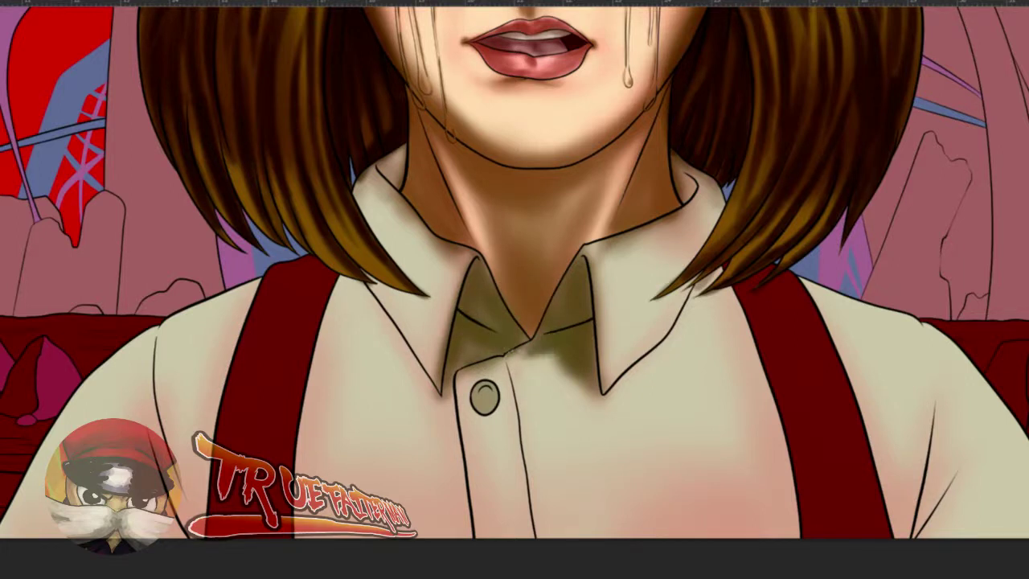
- Paint a soft olive shadow along the right edge of the button placket, down to the canvas edge
{"action": "right_click", "coordinate": [492, 394], "text": "alt"}
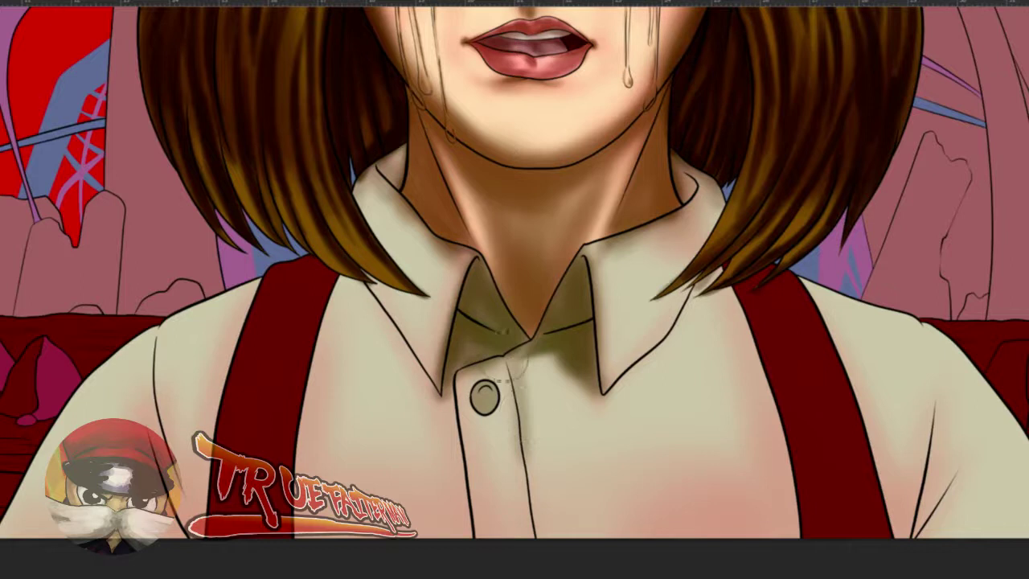
{"action": "left_click_drag", "start_coordinate": [532, 394], "coordinate": [545, 522]}
{"action": "left_click_drag", "start_coordinate": [533, 450], "coordinate": [551, 562]}
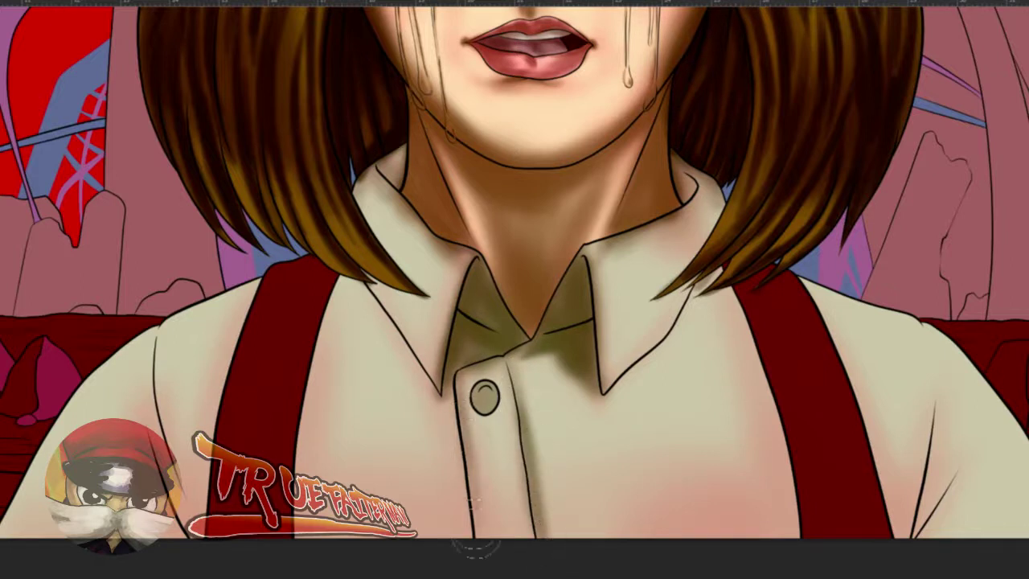
- Resize the brush and paint an olive shadow along the left edge of the button placket, redoing unsatisfactory strokes
{"action": "right_click", "coordinate": [453, 475], "text": "alt"}
{"action": "right_click", "coordinate": [458, 421], "text": "alt"}
{"action": "left_click_drag", "start_coordinate": [457, 383], "coordinate": [461, 543]}
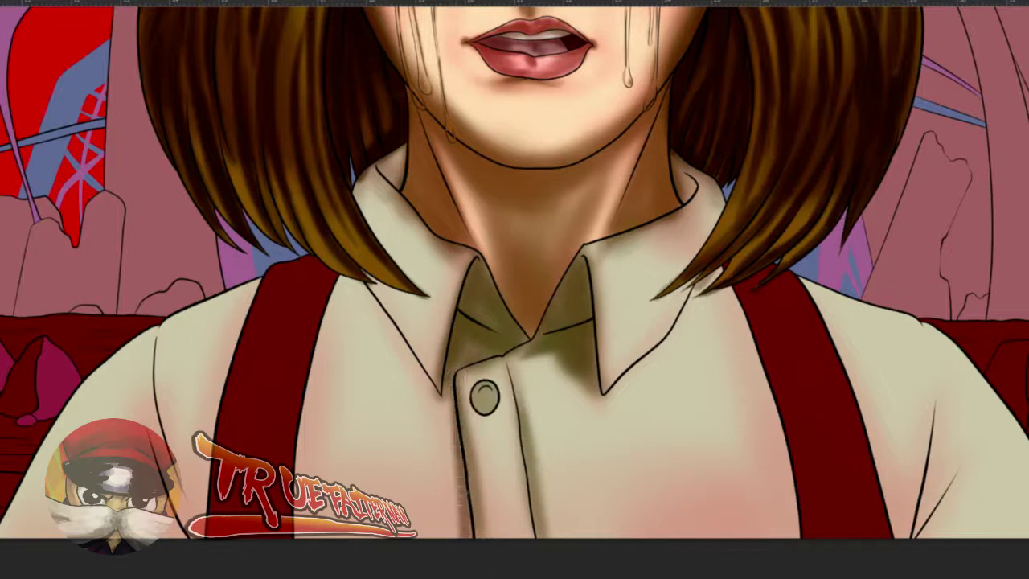
{"action": "key", "text": "ctrl+z"}
{"action": "left_click_drag", "start_coordinate": [453, 394], "coordinate": [464, 569]}
{"action": "key", "text": "ctrl+z"}
{"action": "left_click_drag", "start_coordinate": [453, 385], "coordinate": [461, 542]}
{"action": "left_click_drag", "start_coordinate": [458, 437], "coordinate": [474, 569]}
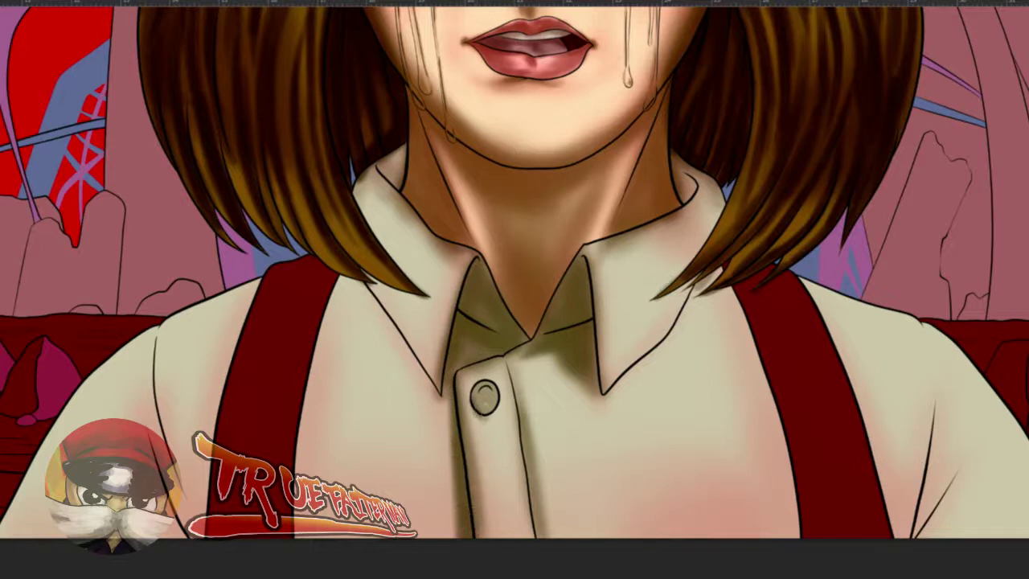
- Shade the shirt button with a smaller brush and add a soft shadow beneath the left collar flap's outer edge
{"action": "right_click", "coordinate": [486, 391], "text": "alt"}
{"action": "right_click", "coordinate": [486, 391], "text": "alt"}
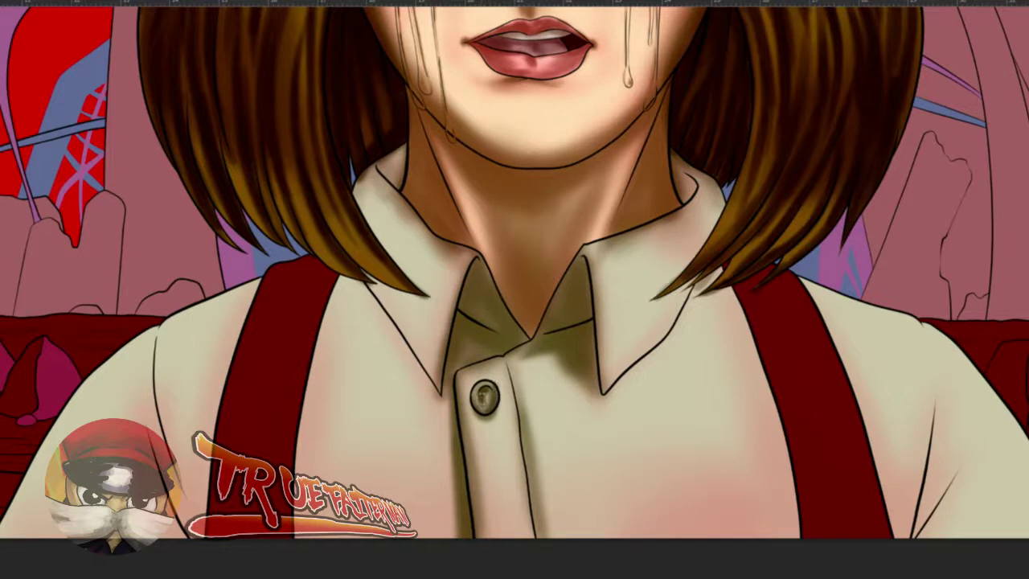
{"action": "right_click", "coordinate": [367, 310], "text": "alt"}
{"action": "right_click", "coordinate": [378, 327], "text": "alt"}
{"action": "mouse_move", "coordinate": [364, 283]}
{"action": "left_mouse_down"}
{"action": "mouse_move", "coordinate": [344, 278]}
{"action": "mouse_move", "coordinate": [345, 294]}
{"action": "left_mouse_up"}
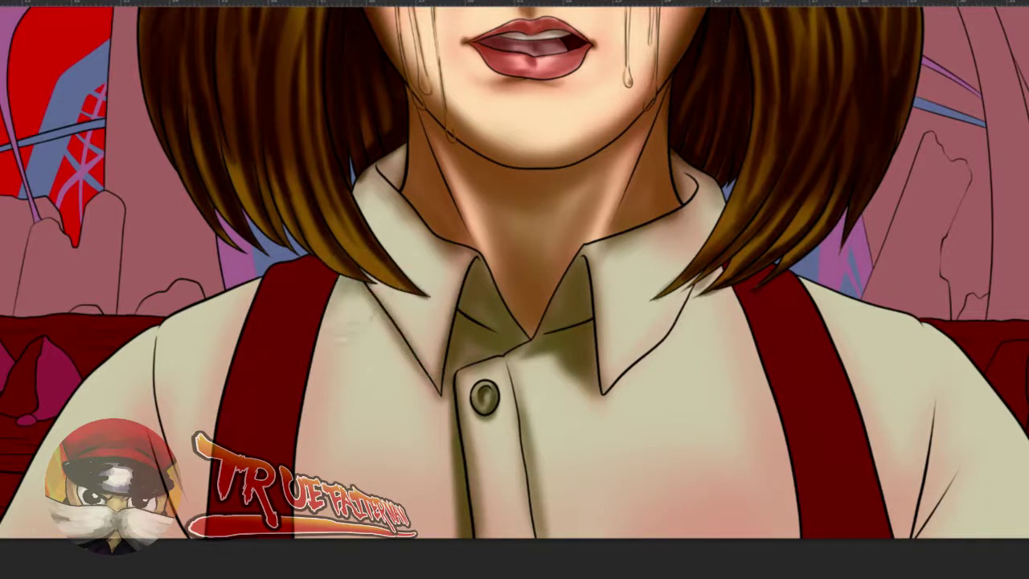
- Paint a soft olive shadow on the shirt beneath the right collar flap's outer edge, up to the hair tips
{"action": "right_click", "coordinate": [322, 448], "text": "alt"}
{"action": "scroll", "coordinate": [319, 443], "scroll_direction": "down", "scroll_amount": 3}
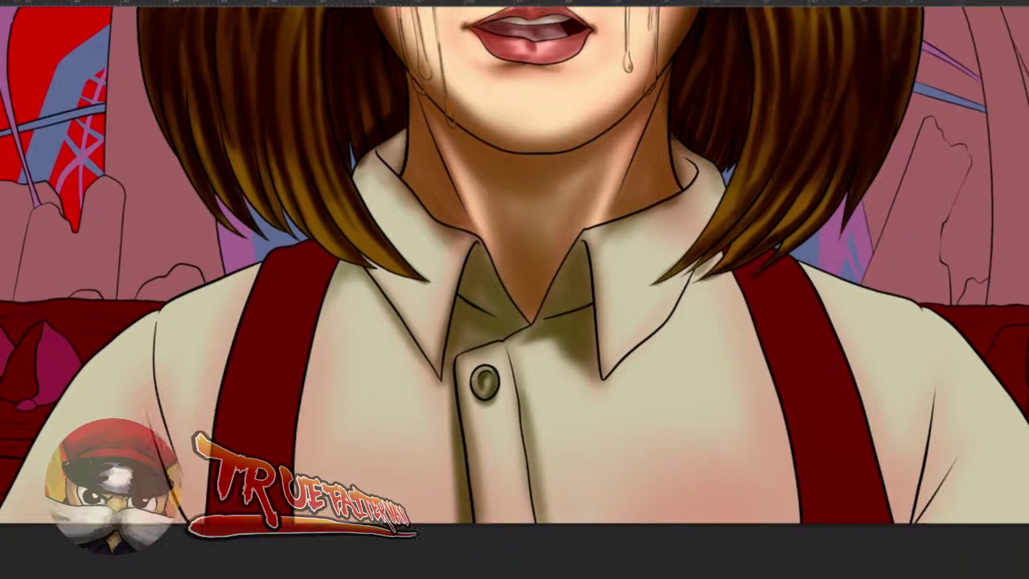
{"action": "right_click", "coordinate": [700, 296], "text": "alt"}
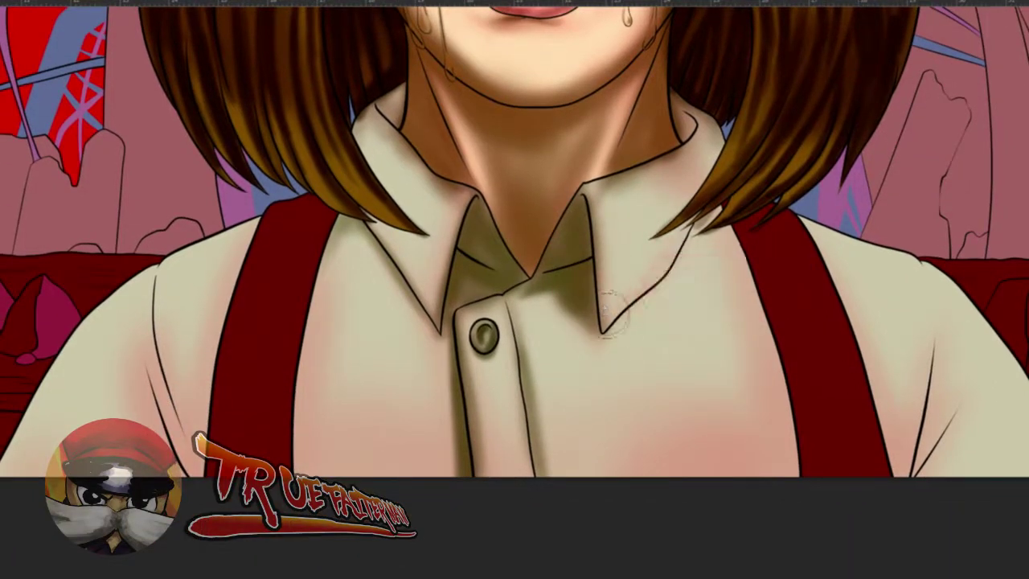
{"action": "left_click_drag", "start_coordinate": [626, 312], "coordinate": [713, 208]}
- Shade the inside of the collar band with dark olive on both sides of the neck
{"action": "right_click", "coordinate": [413, 103], "text": "alt"}
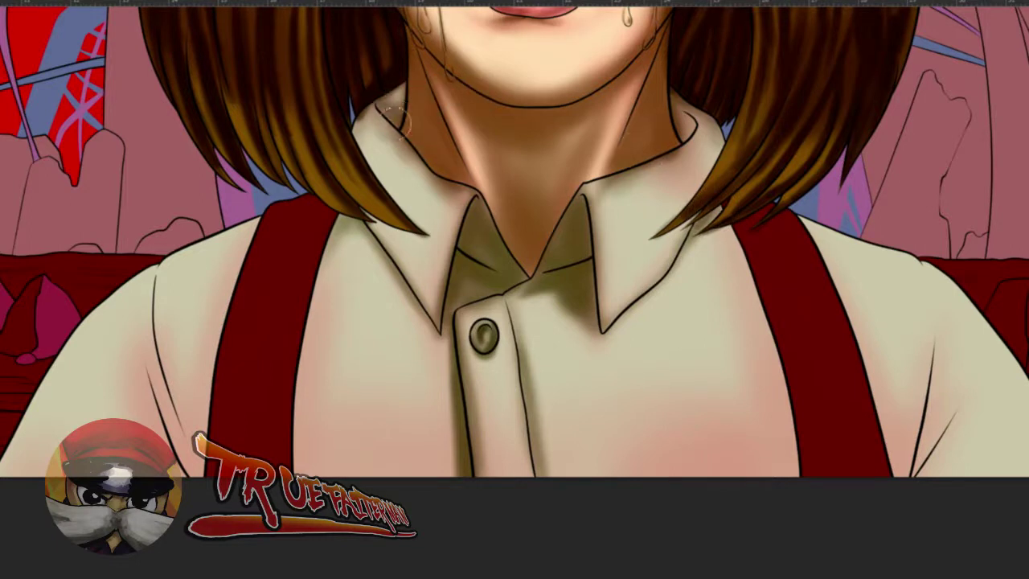
{"action": "right_click", "coordinate": [392, 117], "text": "alt"}
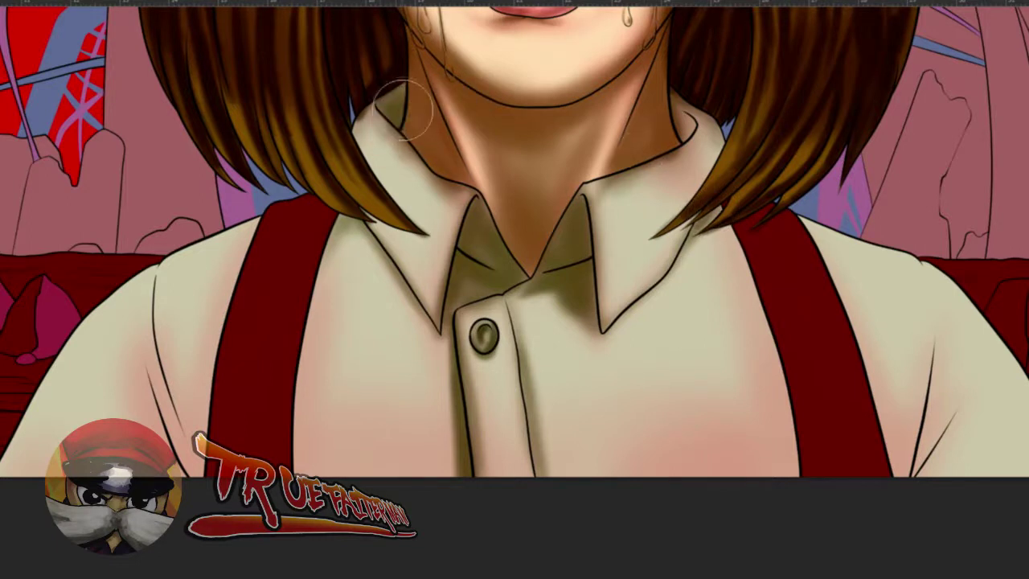
{"action": "mouse_move", "coordinate": [677, 129]}
{"action": "left_mouse_down"}
{"action": "mouse_move", "coordinate": [695, 101]}
{"action": "mouse_move", "coordinate": [625, 302]}
{"action": "mouse_move", "coordinate": [655, 336]}
{"action": "mouse_move", "coordinate": [721, 128]}
{"action": "mouse_move", "coordinate": [691, 104]}
{"action": "mouse_move", "coordinate": [709, 105]}
{"action": "mouse_move", "coordinate": [721, 145]}
{"action": "mouse_move", "coordinate": [717, 111]}
{"action": "mouse_move", "coordinate": [712, 139]}
{"action": "left_mouse_up"}
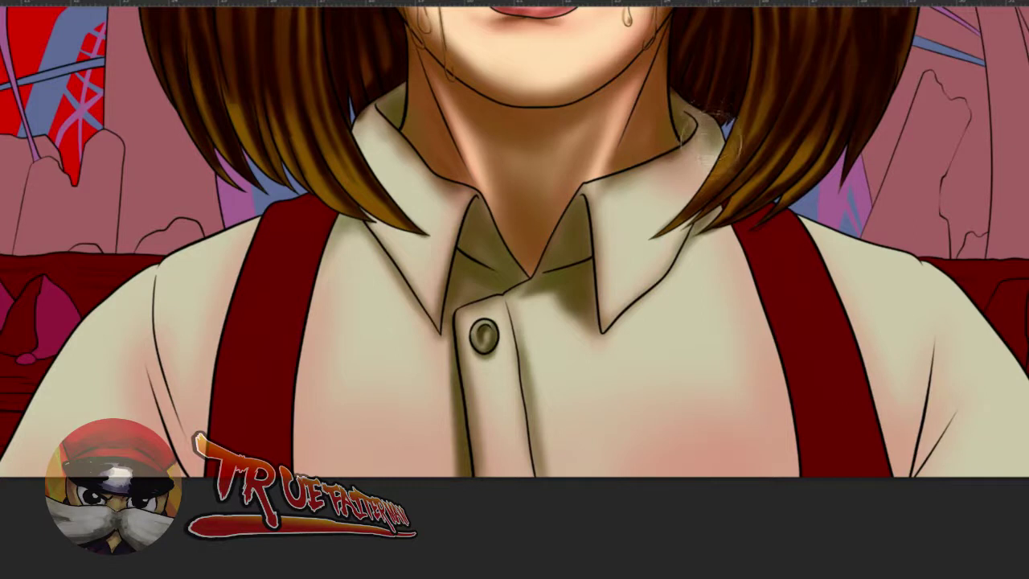
- Sample a shirt tone and paint a soft olive shadow on the right collar flap beside the hair
{"action": "left_click", "coordinate": [695, 183], "text": "alt"}
{"action": "left_click_drag", "start_coordinate": [693, 177], "coordinate": [677, 261]}
{"action": "key", "text": "ctrl+z"}
{"action": "mouse_move", "coordinate": [712, 147]}
{"action": "left_mouse_down"}
{"action": "mouse_move", "coordinate": [676, 241]}
{"action": "mouse_move", "coordinate": [597, 289]}
{"action": "left_mouse_up"}
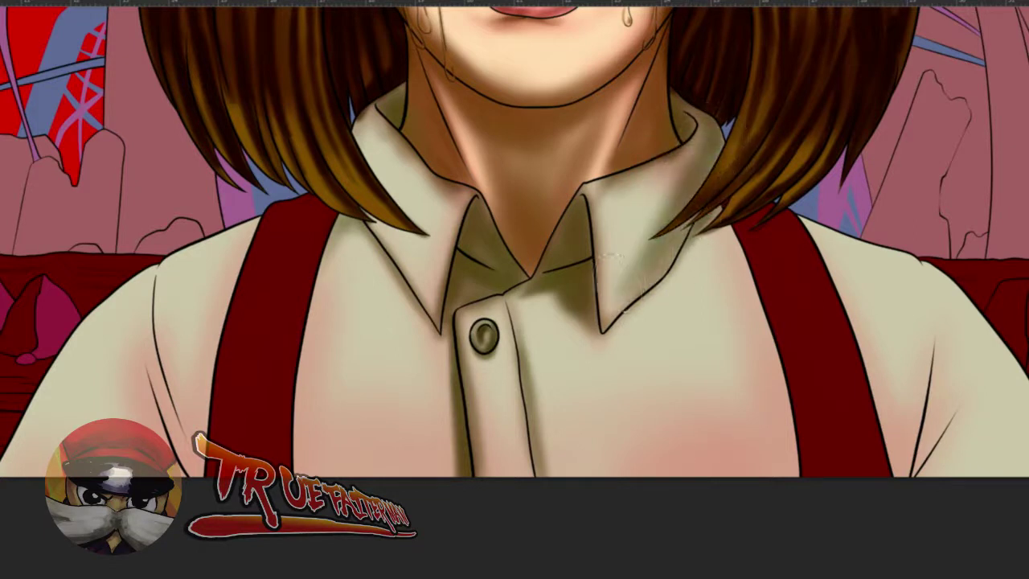
- Deepen the soft olive shading on the middle of the right collar flap and shade the left collar flap to match
{"action": "left_click", "coordinate": [637, 236], "text": "alt"}
{"action": "left_click_drag", "start_coordinate": [637, 233], "coordinate": [613, 279]}
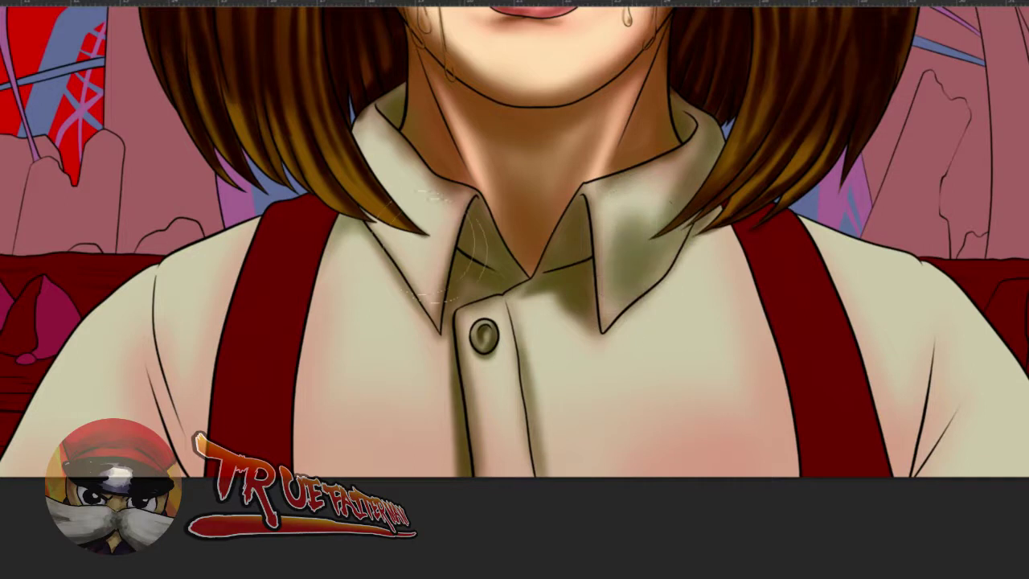
{"action": "mouse_move", "coordinate": [390, 197]}
{"action": "left_mouse_down"}
{"action": "mouse_move", "coordinate": [367, 146]}
{"action": "mouse_move", "coordinate": [387, 149]}
{"action": "mouse_move", "coordinate": [406, 241]}
{"action": "mouse_move", "coordinate": [378, 193]}
{"action": "left_mouse_up"}
{"action": "mouse_move", "coordinate": [418, 249]}
{"action": "left_mouse_down"}
{"action": "mouse_move", "coordinate": [427, 235]}
{"action": "mouse_move", "coordinate": [416, 214]}
{"action": "mouse_move", "coordinate": [400, 214]}
{"action": "mouse_move", "coordinate": [434, 222]}
{"action": "mouse_move", "coordinate": [429, 291]}
{"action": "left_mouse_up"}
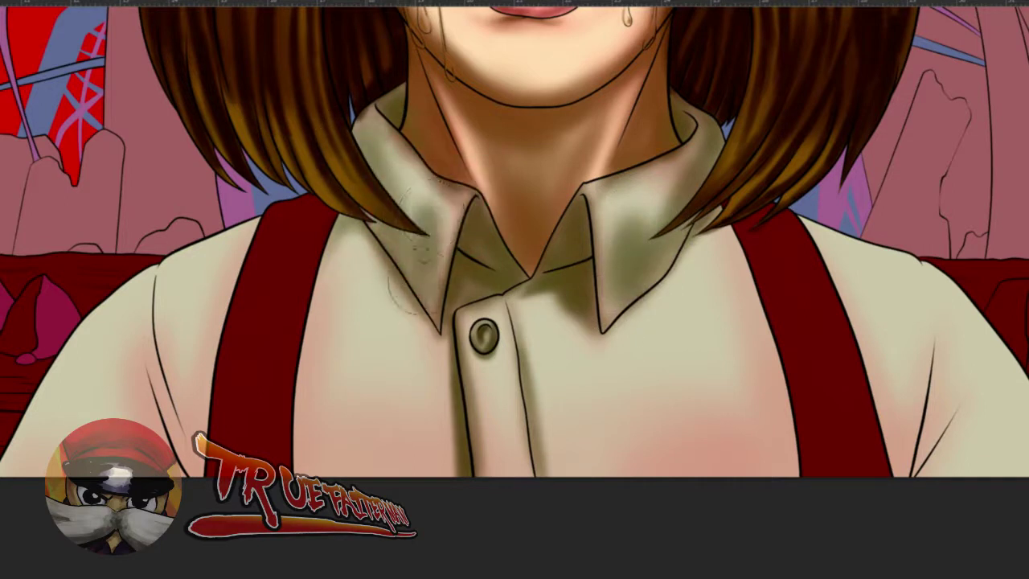
{"action": "left_click_drag", "start_coordinate": [426, 208], "coordinate": [418, 206]}
- Paint soft olive shadows on the shirt along the inner edges of both suspenders and around the lower button placket
{"action": "left_click", "coordinate": [432, 208], "text": "alt"}
{"action": "mouse_move", "coordinate": [354, 229]}
{"action": "left_mouse_down"}
{"action": "mouse_move", "coordinate": [341, 259]}
{"action": "mouse_move", "coordinate": [308, 267]}
{"action": "mouse_move", "coordinate": [298, 498]}
{"action": "left_mouse_up"}
{"action": "left_click_drag", "start_coordinate": [318, 270], "coordinate": [297, 556]}
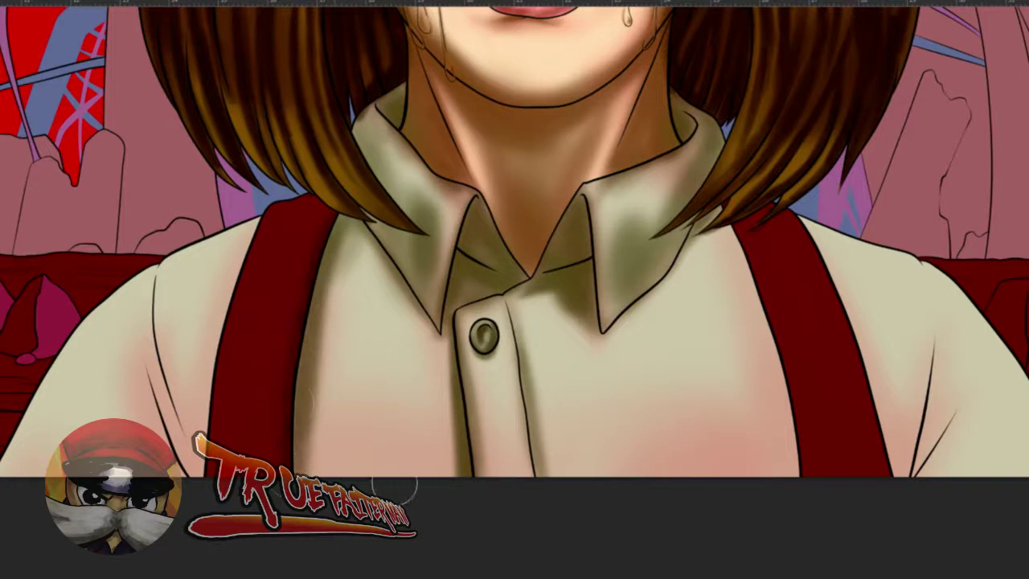
{"action": "mouse_move", "coordinate": [715, 219]}
{"action": "left_mouse_down"}
{"action": "mouse_move", "coordinate": [764, 326]}
{"action": "mouse_move", "coordinate": [800, 474]}
{"action": "left_mouse_up"}
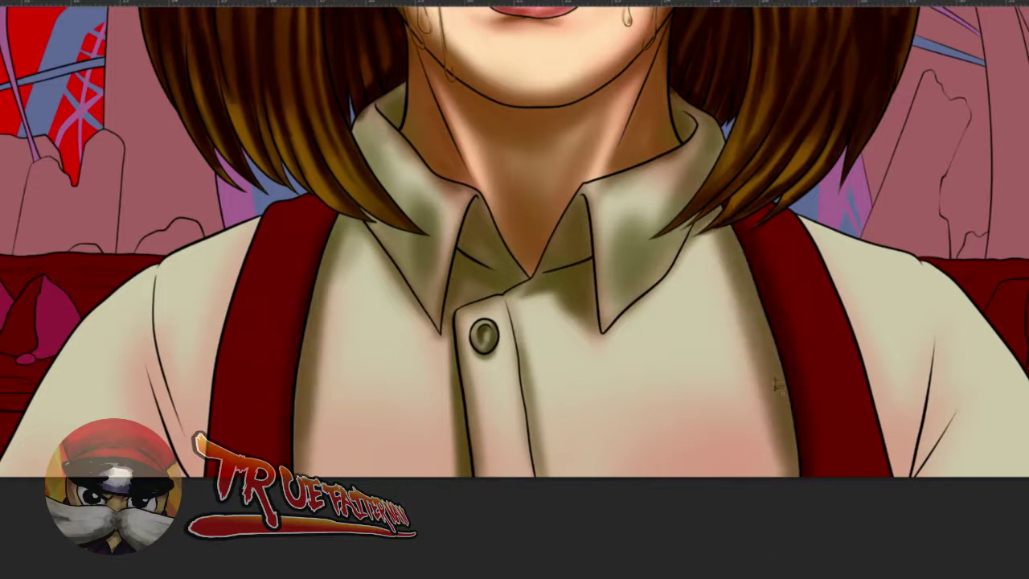
{"action": "key", "text": "ctrl+z"}
{"action": "mouse_move", "coordinate": [726, 219]}
{"action": "left_mouse_down"}
{"action": "mouse_move", "coordinate": [781, 450]}
{"action": "mouse_move", "coordinate": [786, 526]}
{"action": "left_mouse_up"}
{"action": "left_click_drag", "start_coordinate": [768, 338], "coordinate": [783, 574]}
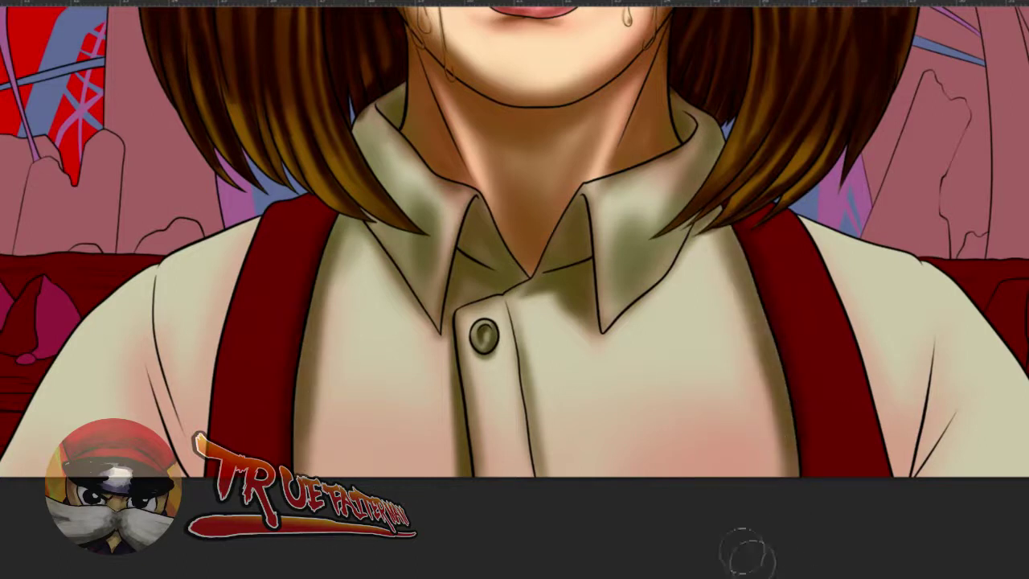
{"action": "left_click_drag", "start_coordinate": [510, 379], "coordinate": [563, 387]}
{"action": "left_click_drag", "start_coordinate": [519, 321], "coordinate": [545, 491]}
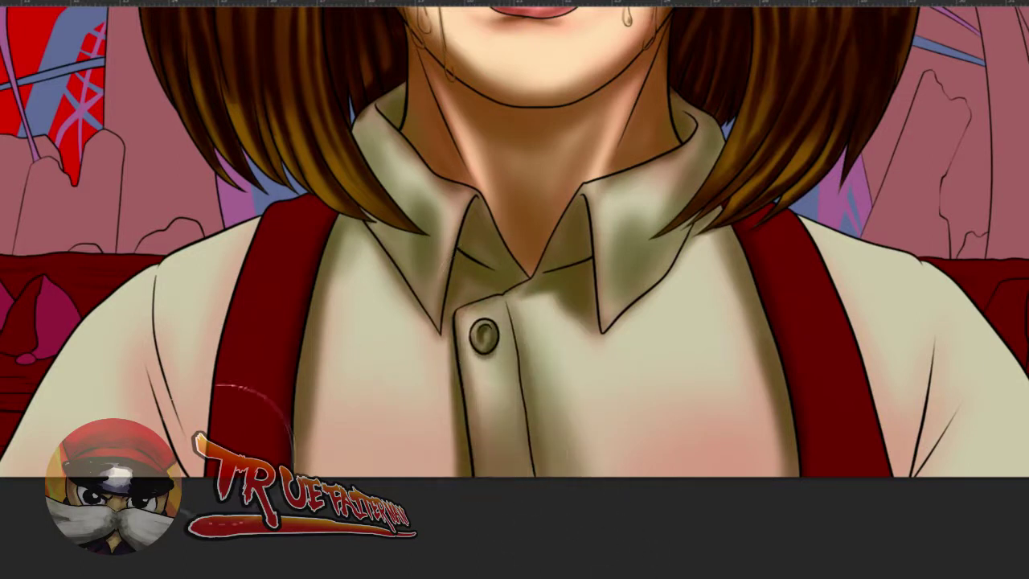
- Shade the armpit folds of the left sleeve with thin olive strokes along their crease lines
{"action": "mouse_move", "coordinate": [219, 463]}
{"action": "left_mouse_down"}
{"action": "mouse_move", "coordinate": [203, 451]}
{"action": "mouse_move", "coordinate": [193, 470]}
{"action": "mouse_move", "coordinate": [153, 457]}
{"action": "mouse_move", "coordinate": [176, 453]}
{"action": "mouse_move", "coordinate": [173, 414]}
{"action": "mouse_move", "coordinate": [166, 464]}
{"action": "mouse_move", "coordinate": [164, 410]}
{"action": "left_mouse_up"}
{"action": "left_click_drag", "start_coordinate": [193, 484], "coordinate": [151, 367]}
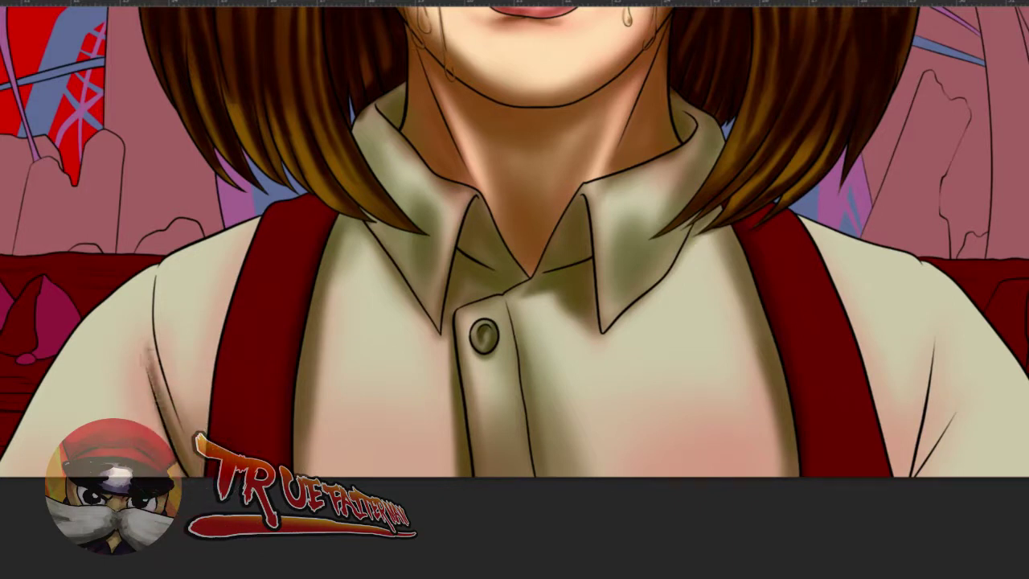
{"action": "left_click_drag", "start_coordinate": [155, 291], "coordinate": [198, 474]}
{"action": "key", "text": "ctrl+z"}
{"action": "left_click_drag", "start_coordinate": [157, 281], "coordinate": [199, 452]}
{"action": "left_click_drag", "start_coordinate": [160, 351], "coordinate": [202, 466]}
{"action": "left_click_drag", "start_coordinate": [159, 334], "coordinate": [206, 484]}
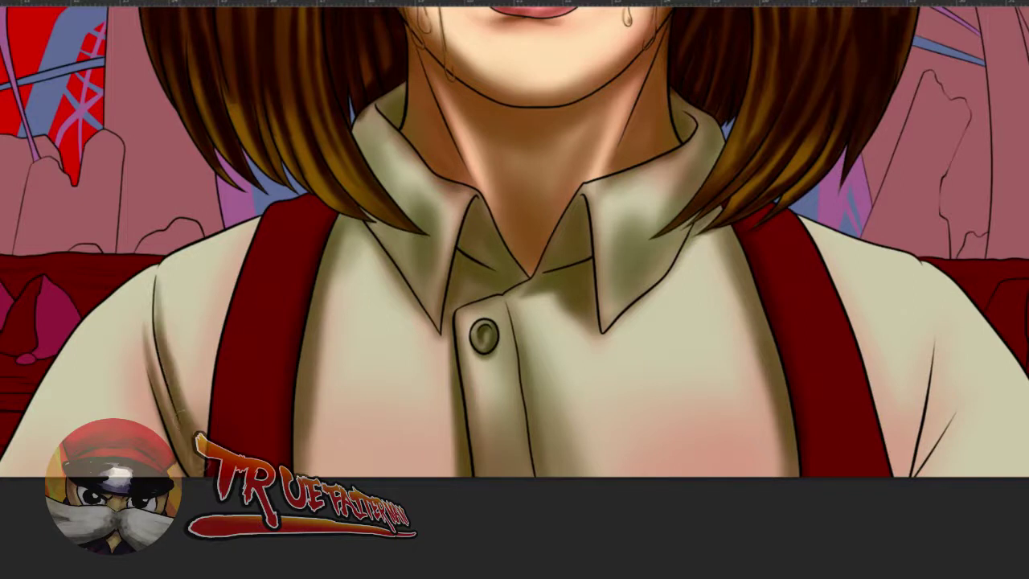
- Shade both armpit fold lines of the right sleeve with thin olive strokes
{"action": "left_click_drag", "start_coordinate": [225, 432], "coordinate": [249, 365]}
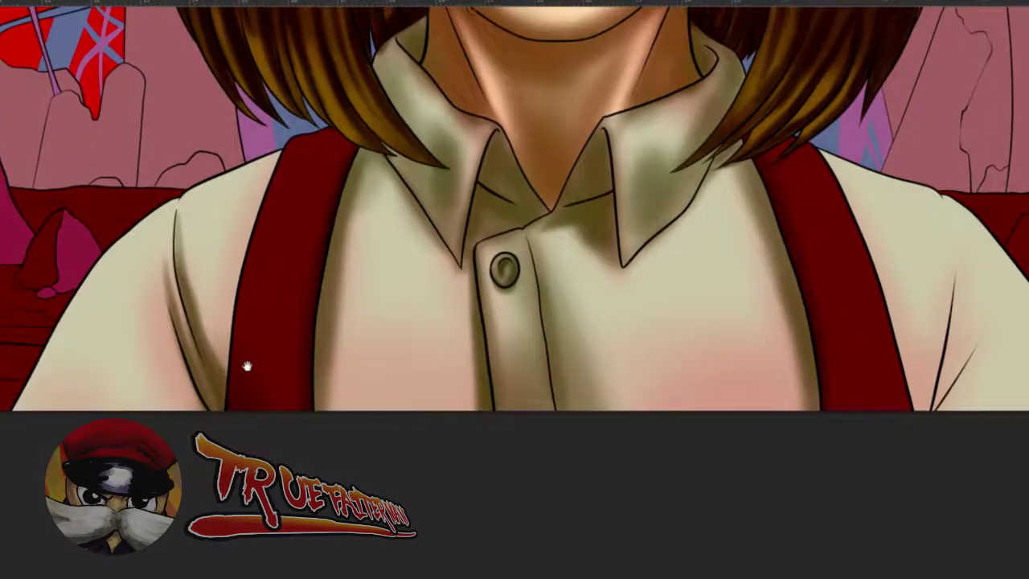
{"action": "left_click_drag", "start_coordinate": [920, 418], "coordinate": [962, 260]}
{"action": "key", "text": "ctrl+z"}
{"action": "left_click_drag", "start_coordinate": [933, 381], "coordinate": [949, 282]}
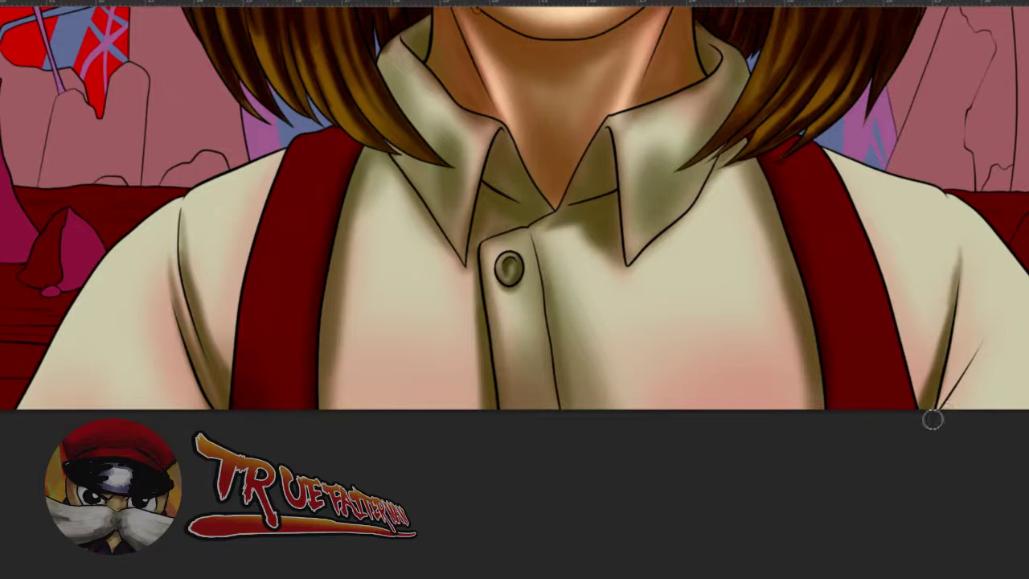
{"action": "left_click_drag", "start_coordinate": [937, 407], "coordinate": [979, 344]}
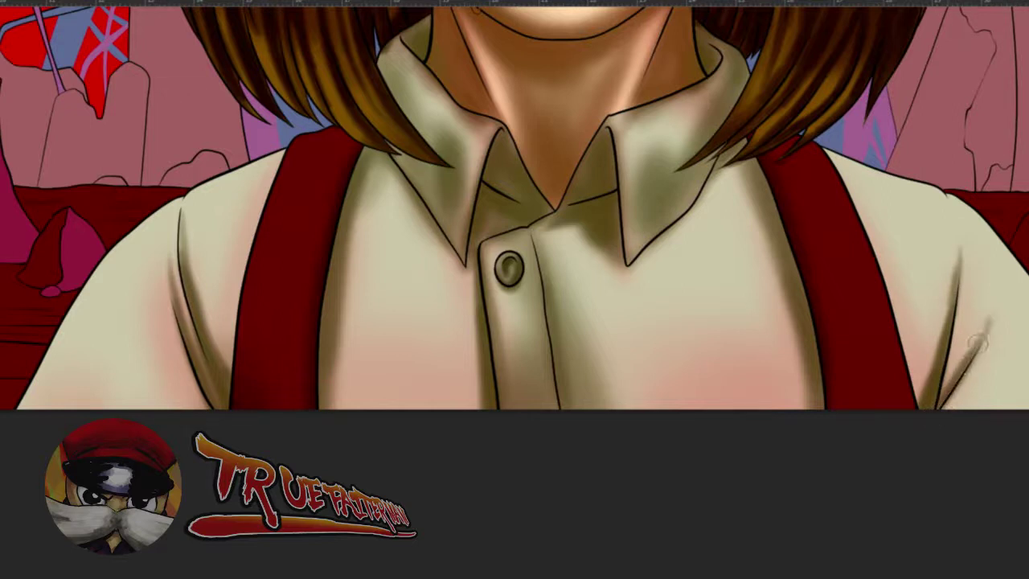
- Paint a broad olive shadow on the lower left sleeve, outside the armpit folds
{"action": "mouse_move", "coordinate": [211, 400]}
{"action": "left_mouse_down"}
{"action": "mouse_move", "coordinate": [165, 363]}
{"action": "mouse_move", "coordinate": [198, 415]}
{"action": "mouse_move", "coordinate": [165, 354]}
{"action": "mouse_move", "coordinate": [154, 406]}
{"action": "mouse_move", "coordinate": [207, 418]}
{"action": "mouse_move", "coordinate": [164, 373]}
{"action": "left_mouse_up"}
{"action": "key", "text": "ctrl+z"}
{"action": "key", "text": "ctrl+z"}
{"action": "mouse_move", "coordinate": [187, 426]}
{"action": "left_mouse_down"}
{"action": "mouse_move", "coordinate": [169, 376]}
{"action": "mouse_move", "coordinate": [168, 421]}
{"action": "mouse_move", "coordinate": [163, 351]}
{"action": "left_mouse_up"}
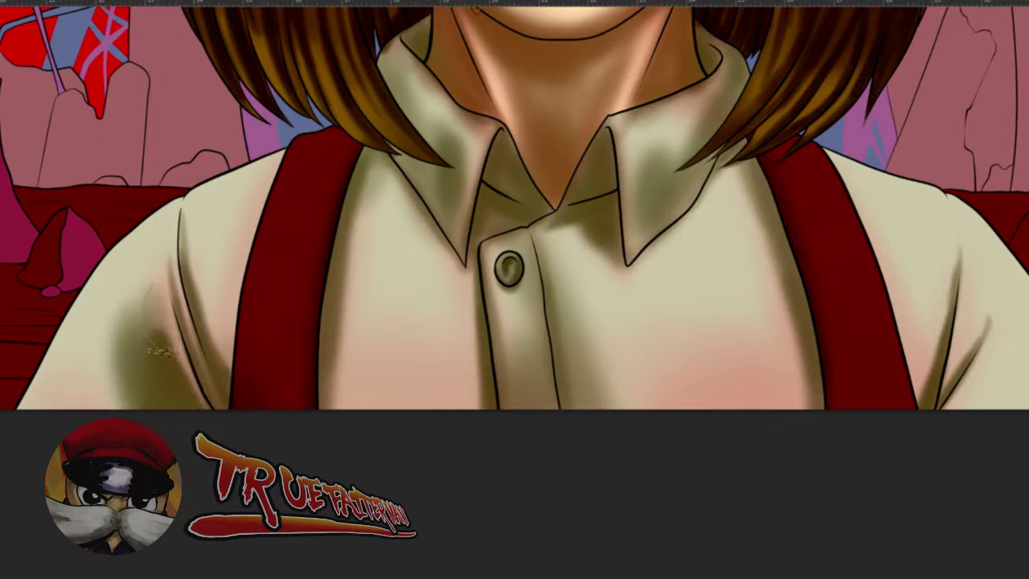
- Paint a broad olive shadow on the lower right sleeve, outside the armpit folds
{"action": "mouse_move", "coordinate": [812, 357]}
{"action": "left_mouse_down"}
{"action": "mouse_move", "coordinate": [718, 332]}
{"action": "mouse_move", "coordinate": [753, 349]}
{"action": "mouse_move", "coordinate": [744, 344]}
{"action": "left_mouse_up"}
{"action": "mouse_move", "coordinate": [861, 399]}
{"action": "left_mouse_down"}
{"action": "mouse_move", "coordinate": [882, 394]}
{"action": "mouse_move", "coordinate": [921, 423]}
{"action": "mouse_move", "coordinate": [887, 418]}
{"action": "left_mouse_up"}
{"action": "left_click_drag", "start_coordinate": [876, 380], "coordinate": [902, 389]}
{"action": "left_click_drag", "start_coordinate": [925, 345], "coordinate": [919, 397]}
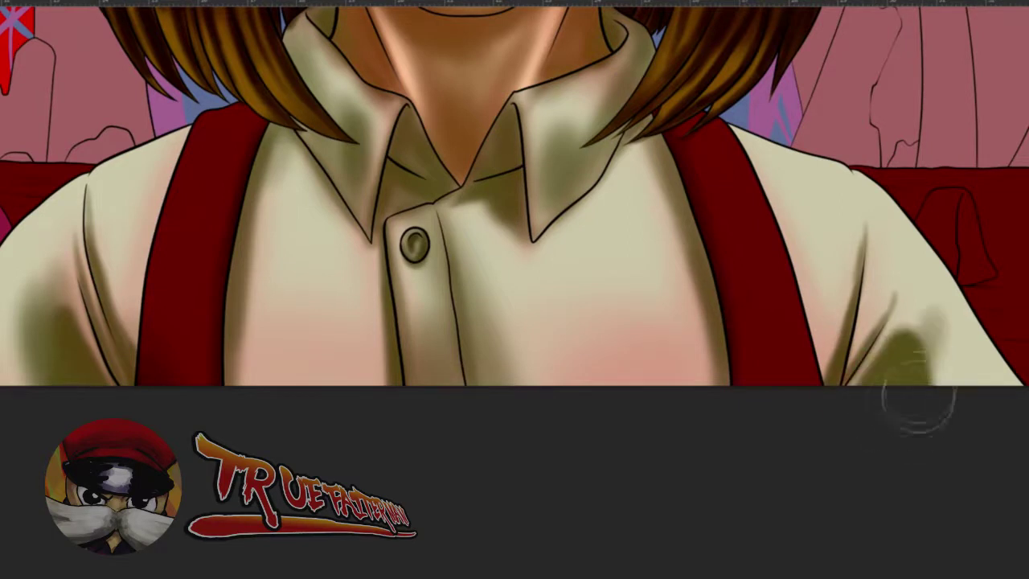
{"action": "key", "text": "ctrl+z"}
{"action": "mouse_move", "coordinate": [908, 355]}
{"action": "left_mouse_down"}
{"action": "mouse_move", "coordinate": [926, 380]}
{"action": "mouse_move", "coordinate": [906, 404]}
{"action": "mouse_move", "coordinate": [915, 307]}
{"action": "mouse_move", "coordinate": [935, 413]}
{"action": "mouse_move", "coordinate": [949, 313]}
{"action": "left_mouse_up"}
- Add soft, wide olive shading around the armpit folds on both sleeves, up towards the shoulders
{"action": "mouse_move", "coordinate": [870, 333]}
{"action": "left_mouse_down"}
{"action": "mouse_move", "coordinate": [844, 344]}
{"action": "mouse_move", "coordinate": [877, 315]}
{"action": "mouse_move", "coordinate": [873, 323]}
{"action": "mouse_move", "coordinate": [889, 283]}
{"action": "mouse_move", "coordinate": [877, 342]}
{"action": "mouse_move", "coordinate": [890, 241]}
{"action": "left_mouse_up"}
{"action": "mouse_move", "coordinate": [849, 314]}
{"action": "left_mouse_down"}
{"action": "mouse_move", "coordinate": [864, 314]}
{"action": "mouse_move", "coordinate": [832, 377]}
{"action": "mouse_move", "coordinate": [832, 270]}
{"action": "mouse_move", "coordinate": [841, 371]}
{"action": "mouse_move", "coordinate": [859, 203]}
{"action": "left_mouse_up"}
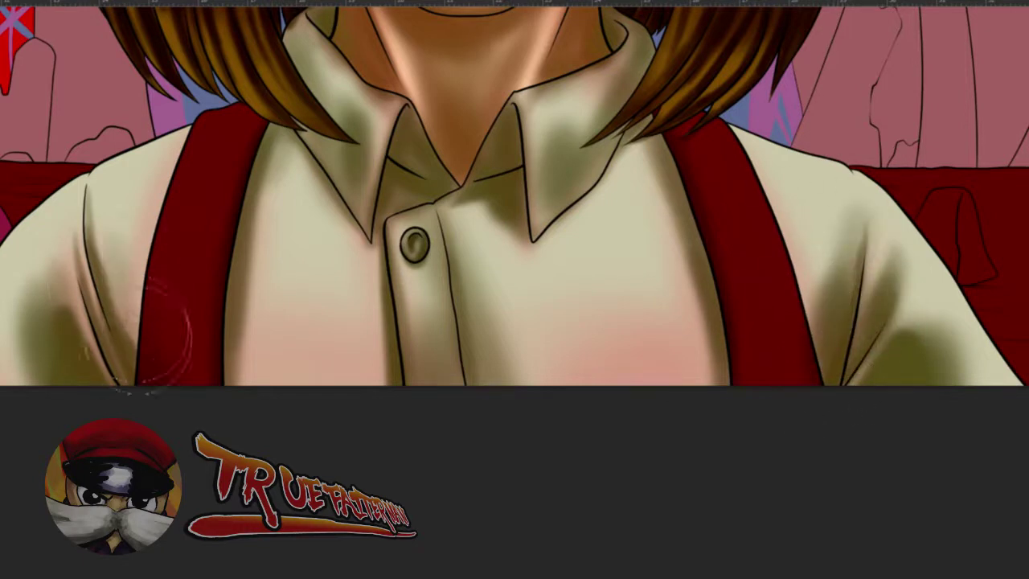
{"action": "mouse_move", "coordinate": [126, 308]}
{"action": "left_mouse_down"}
{"action": "mouse_move", "coordinate": [118, 239]}
{"action": "mouse_move", "coordinate": [95, 205]}
{"action": "mouse_move", "coordinate": [131, 340]}
{"action": "mouse_move", "coordinate": [144, 275]}
{"action": "left_mouse_up"}
- Shade the lower chest of the shirt with a large soft olive brush beside the suspenders and the button placket
{"action": "left_click_drag", "start_coordinate": [369, 311], "coordinate": [394, 324]}
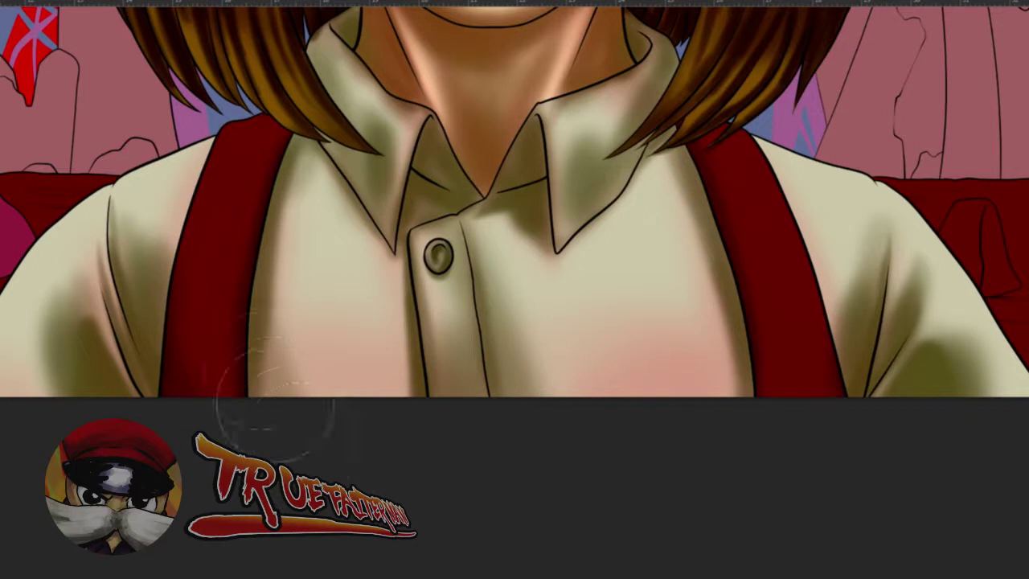
{"action": "mouse_move", "coordinate": [407, 476]}
{"action": "left_mouse_down"}
{"action": "mouse_move", "coordinate": [386, 452]}
{"action": "mouse_move", "coordinate": [407, 414]}
{"action": "left_mouse_up"}
{"action": "left_click_drag", "start_coordinate": [490, 381], "coordinate": [534, 376]}
{"action": "left_click_drag", "start_coordinate": [710, 439], "coordinate": [730, 301]}
{"action": "mouse_move", "coordinate": [595, 463]}
{"action": "left_mouse_down"}
{"action": "mouse_move", "coordinate": [581, 438]}
{"action": "mouse_move", "coordinate": [599, 430]}
{"action": "left_mouse_up"}
{"action": "left_click_drag", "start_coordinate": [703, 434], "coordinate": [681, 453]}
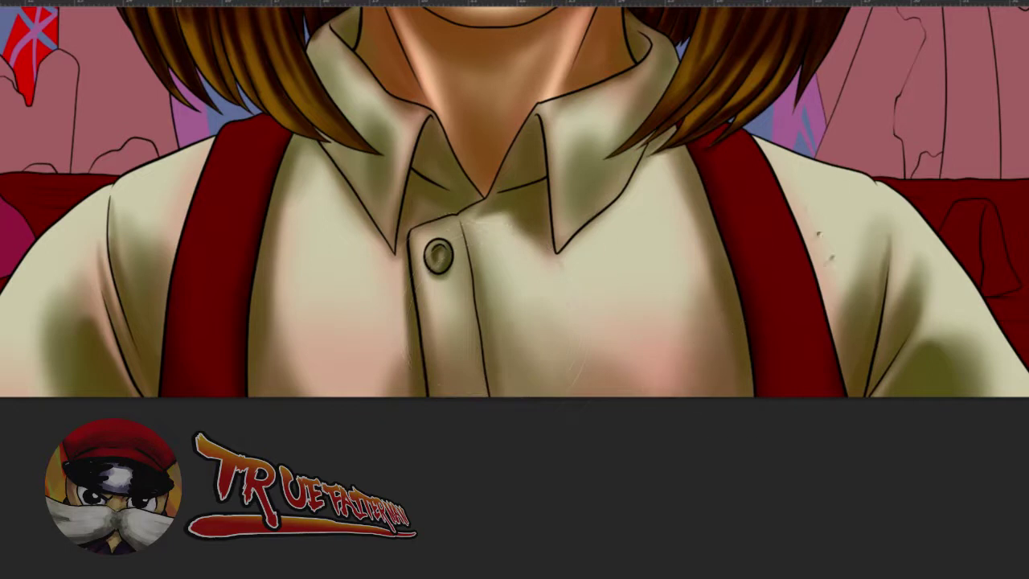
- Set the foreground colour to dark red 2a0800 and paint shadows along the inner edges of both suspenders
{"action": "left_click", "coordinate": [4, 327]}
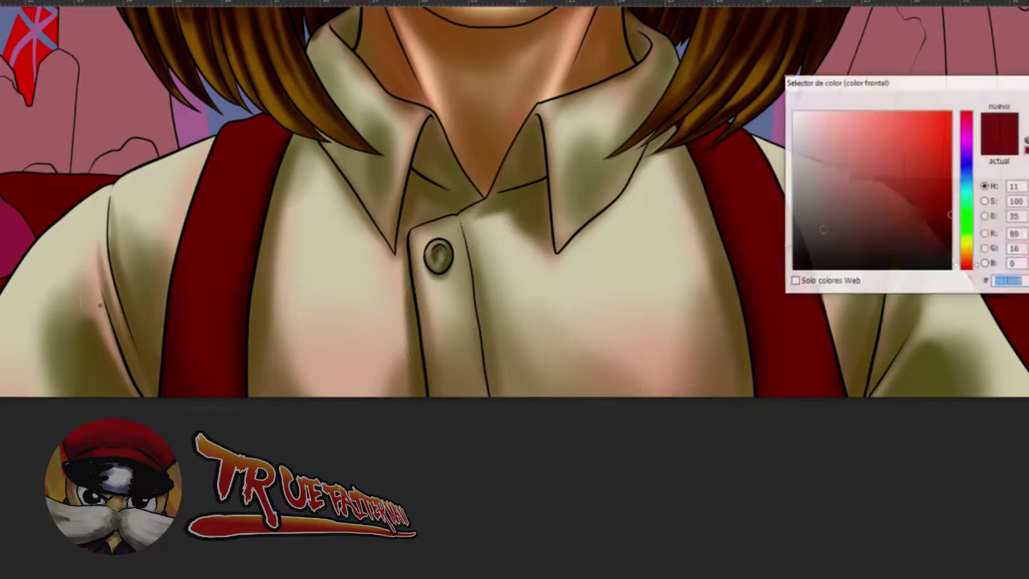
{"action": "left_click", "coordinate": [951, 245]}
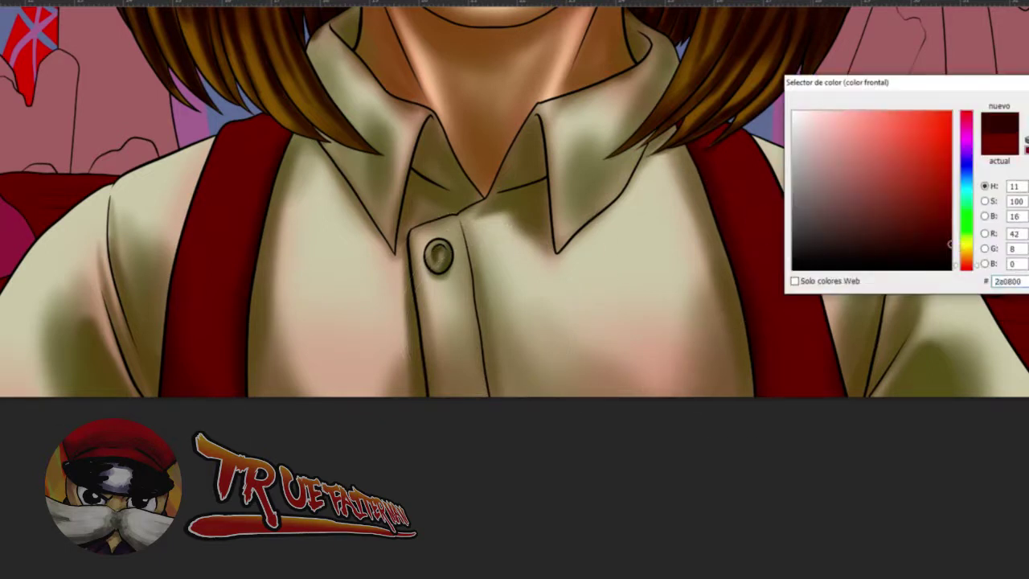
{"action": "key", "text": "Return"}
{"action": "left_click_drag", "start_coordinate": [202, 377], "coordinate": [132, 389]}
{"action": "left_click_drag", "start_coordinate": [252, 366], "coordinate": [205, 379]}
{"action": "left_click_drag", "start_coordinate": [237, 414], "coordinate": [246, 275]}
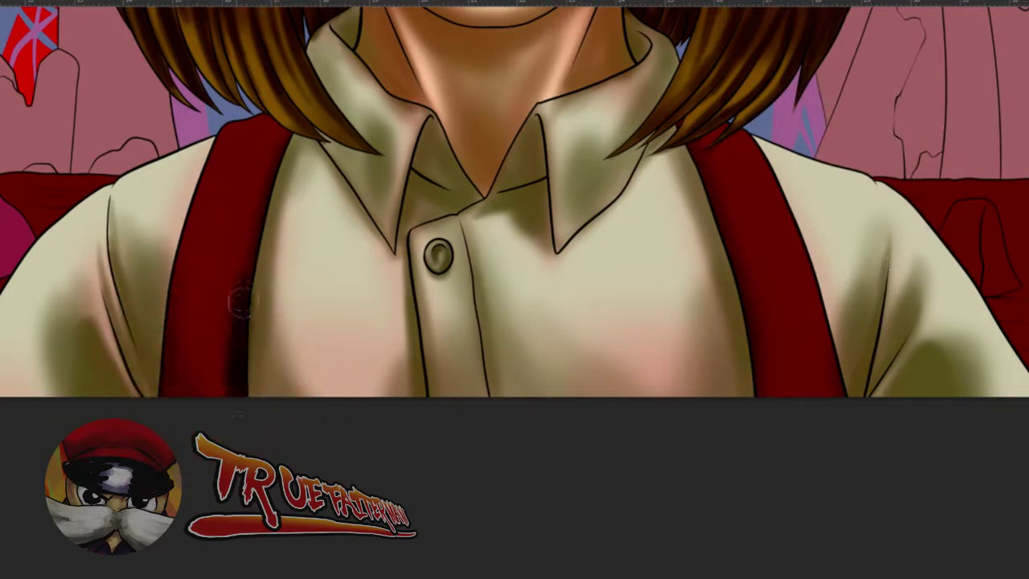
{"action": "left_click_drag", "start_coordinate": [238, 359], "coordinate": [268, 172]}
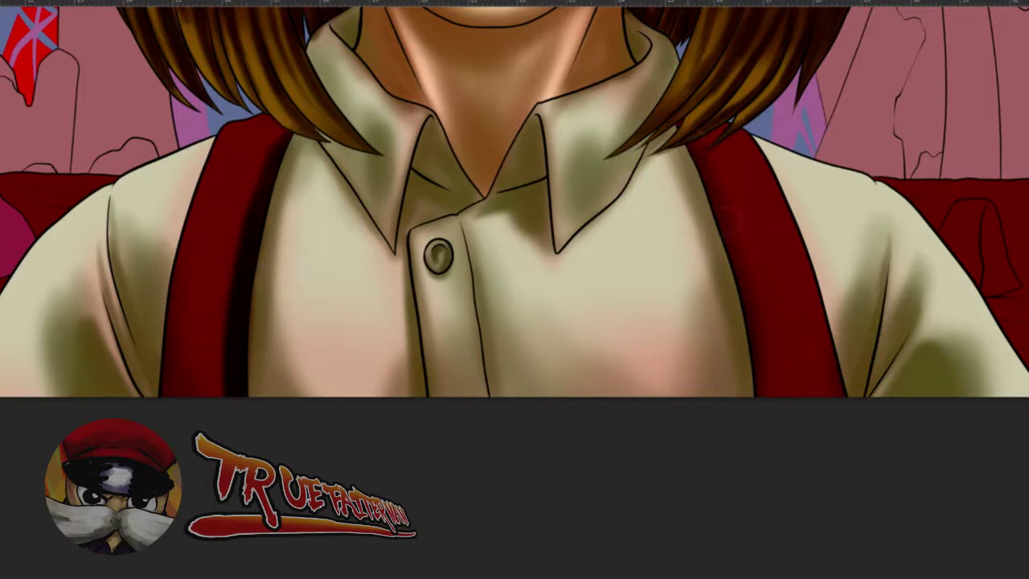
{"action": "left_click_drag", "start_coordinate": [719, 201], "coordinate": [768, 401]}
{"action": "left_click_drag", "start_coordinate": [749, 295], "coordinate": [760, 439]}
- Extend the dark red shading with a larger soft brush across the lower and outer parts of both suspenders
{"action": "left_click_drag", "start_coordinate": [718, 329], "coordinate": [754, 345]}
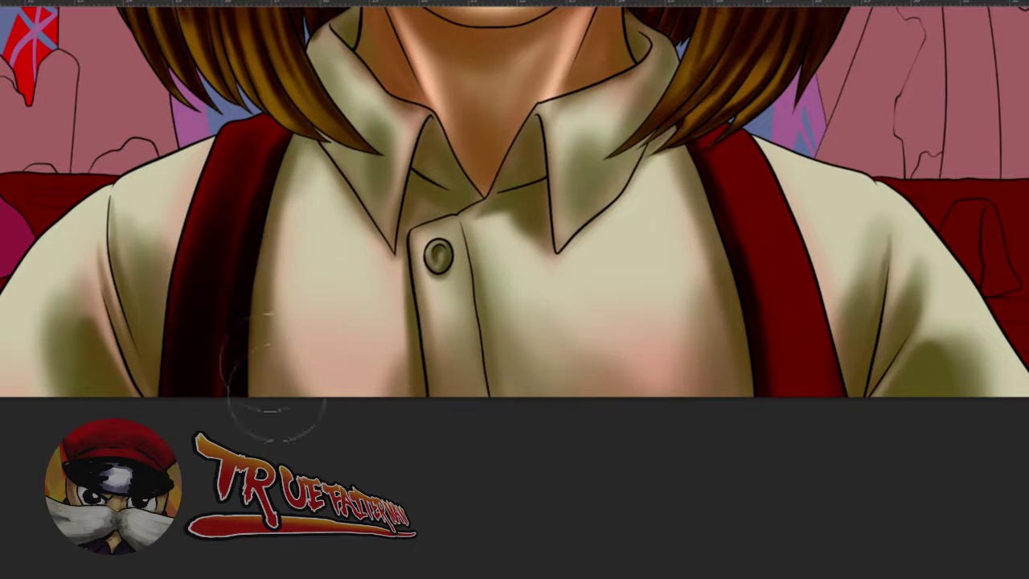
{"action": "mouse_move", "coordinate": [816, 389]}
{"action": "left_mouse_down"}
{"action": "mouse_move", "coordinate": [734, 145]}
{"action": "mouse_move", "coordinate": [771, 262]}
{"action": "left_mouse_up"}
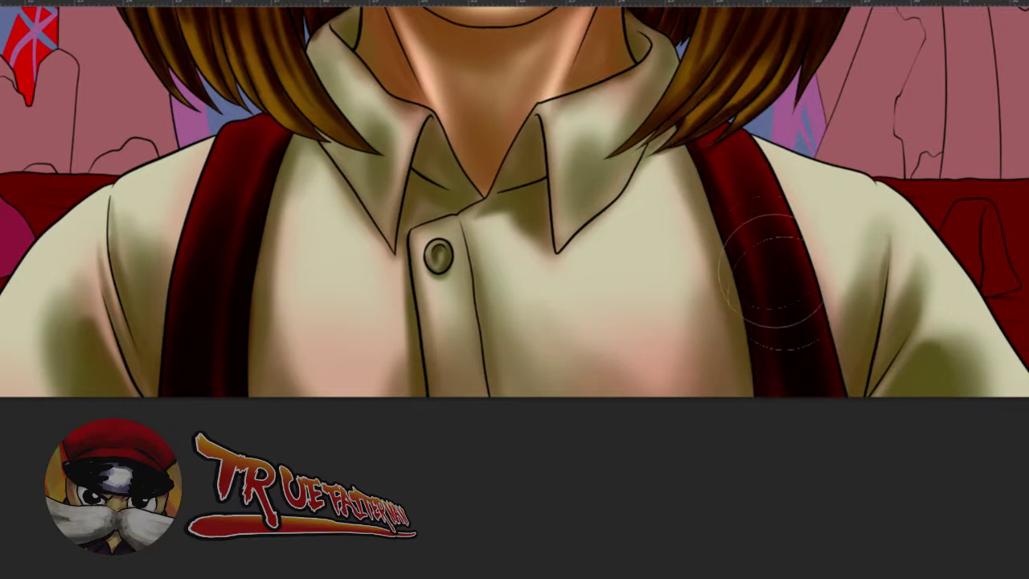
{"action": "left_click_drag", "start_coordinate": [783, 390], "coordinate": [857, 406]}
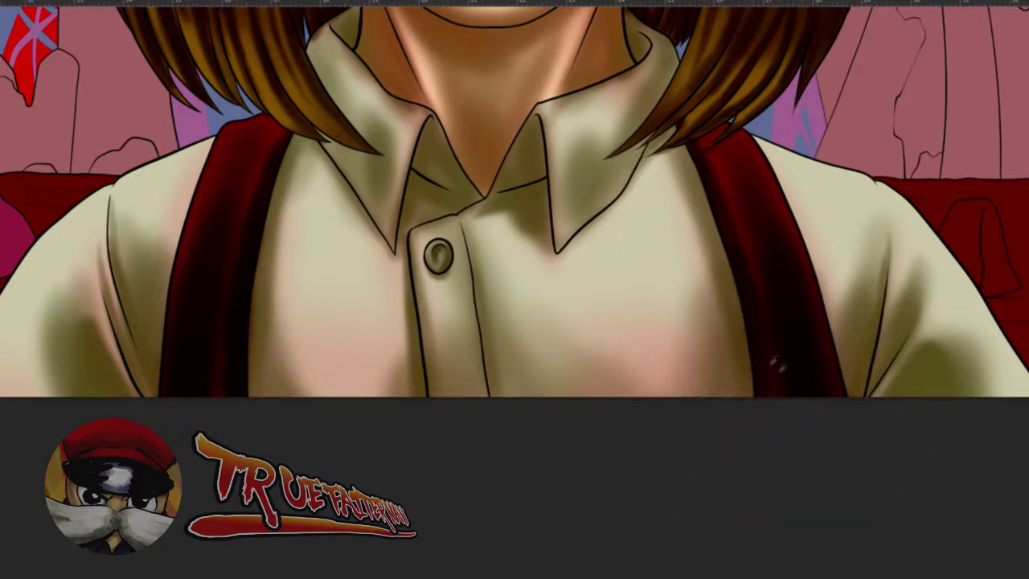
{"action": "mouse_move", "coordinate": [710, 271]}
{"action": "left_mouse_down"}
{"action": "mouse_move", "coordinate": [720, 271]}
{"action": "mouse_move", "coordinate": [712, 278]}
{"action": "left_mouse_up"}
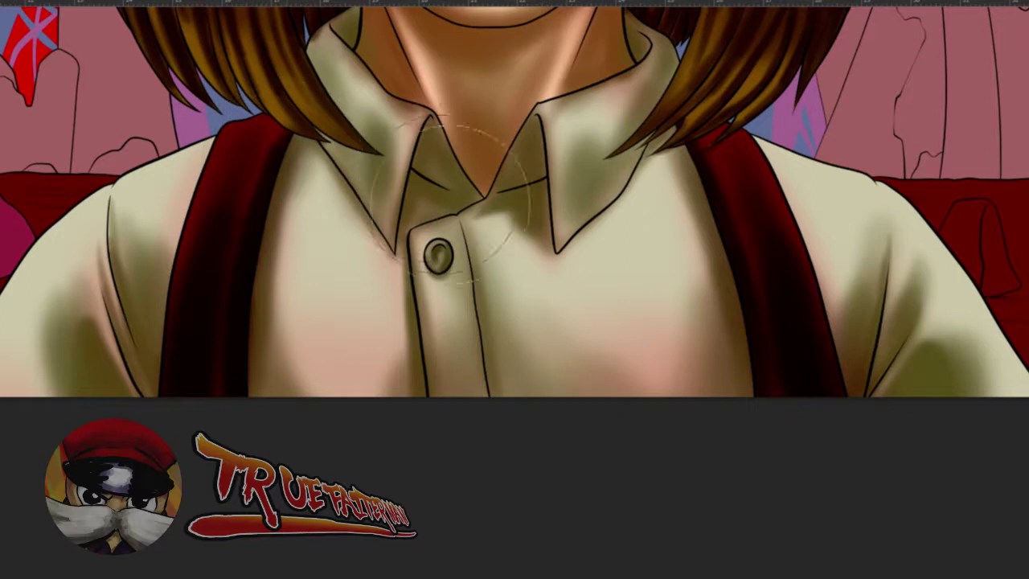
- Examine the shaded portrait as a whole, and check the face and tear streams close up
{"action": "left_click_drag", "start_coordinate": [452, 205], "coordinate": [472, 261]}
{"action": "scroll", "coordinate": [447, 146], "scroll_direction": "down", "scroll_amount": 2}
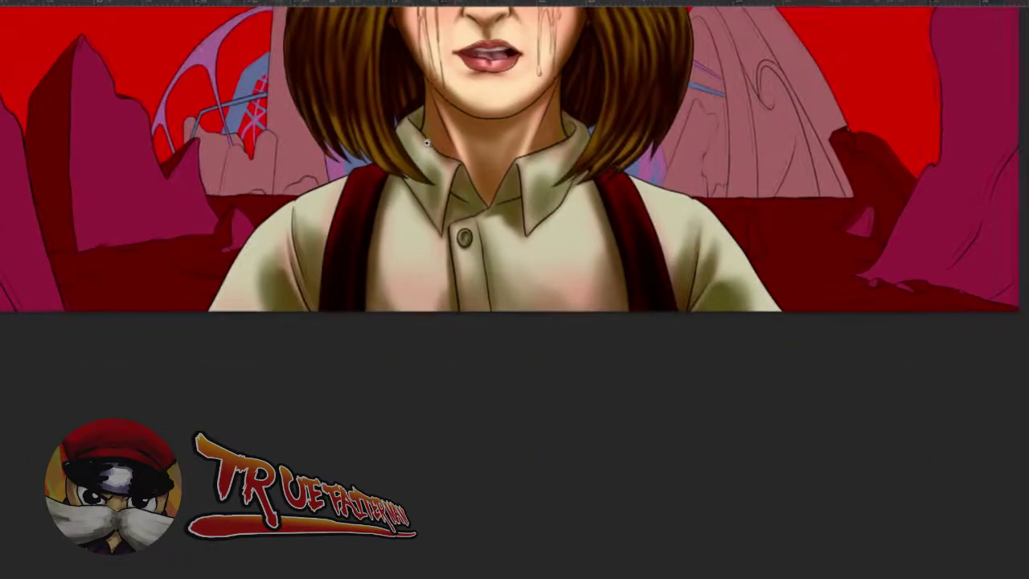
{"action": "scroll", "coordinate": [449, 207], "scroll_direction": "up", "scroll_amount": 3}
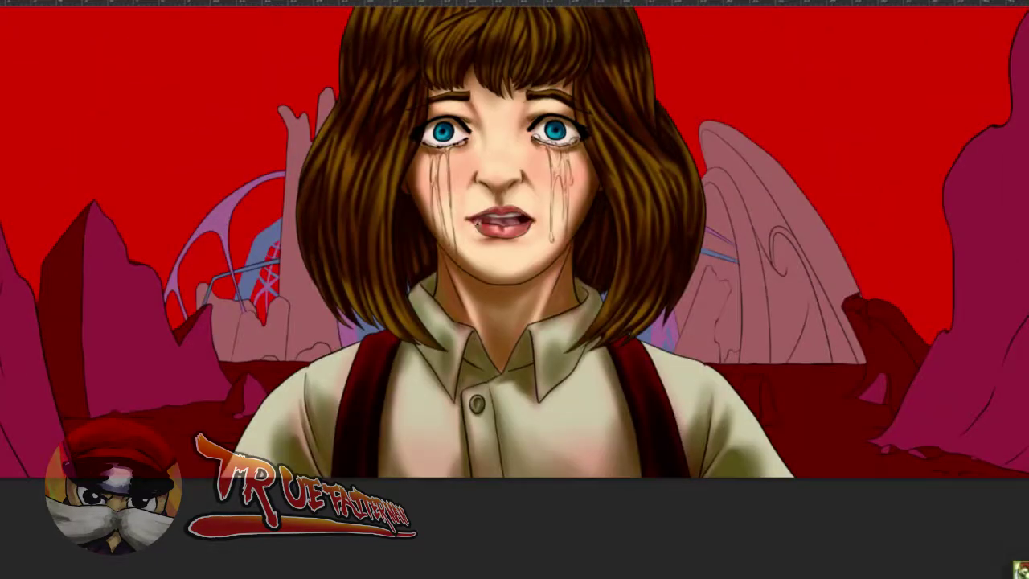
{"action": "scroll", "coordinate": [544, 241], "scroll_direction": "down", "scroll_amount": 2}
{"action": "scroll", "coordinate": [540, 240], "scroll_direction": "up", "scroll_amount": 2}
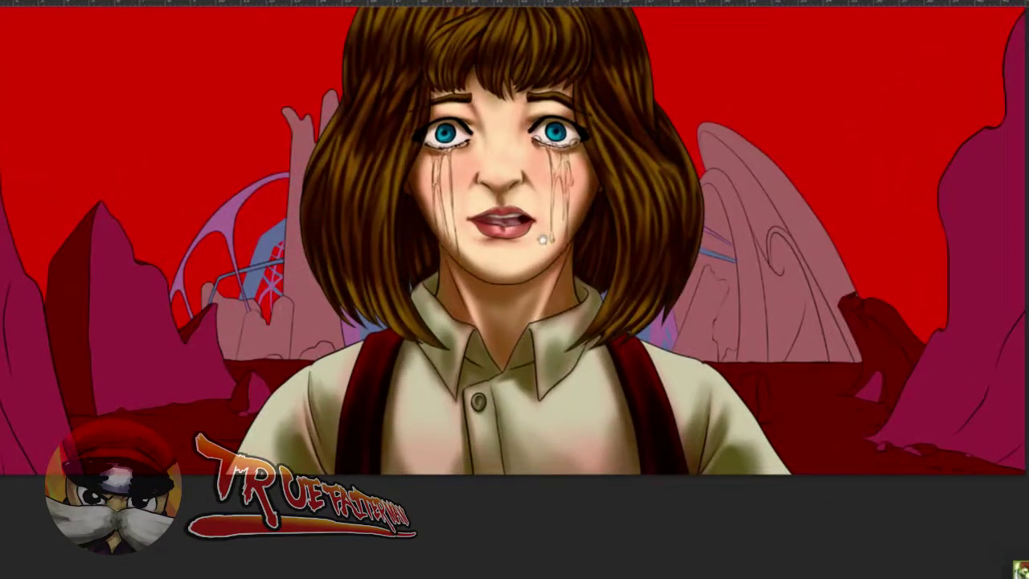
{"action": "scroll", "coordinate": [543, 239], "scroll_direction": "up", "scroll_amount": 2}
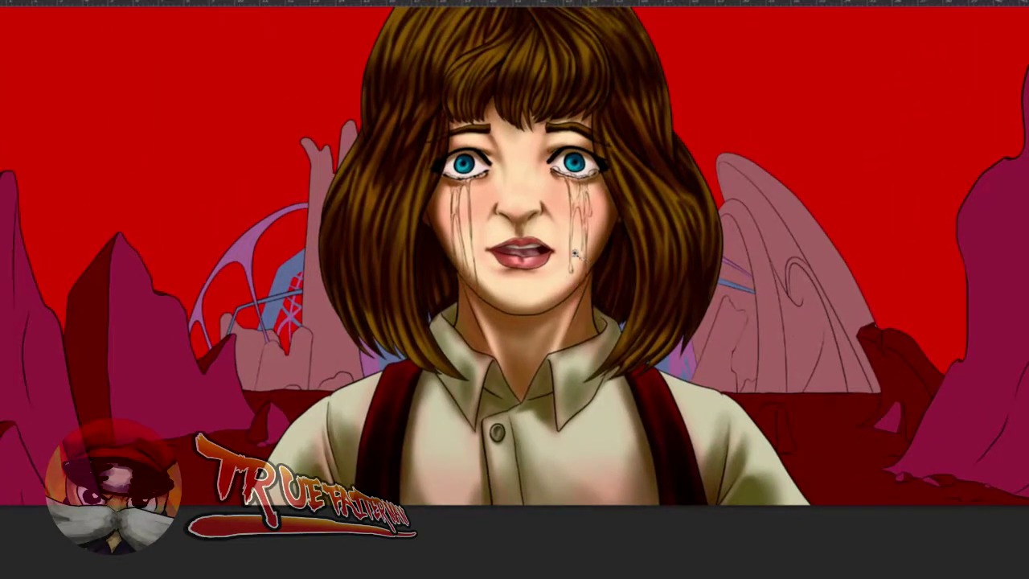
{"action": "scroll", "coordinate": [540, 241], "scroll_direction": "up", "scroll_amount": 1}
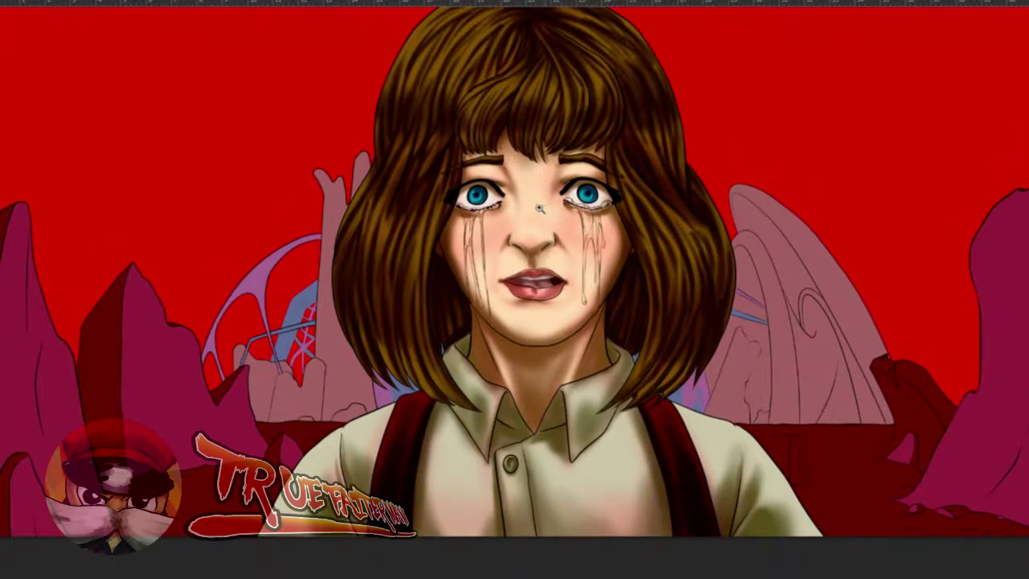
{"action": "scroll", "coordinate": [543, 209], "scroll_direction": "down", "scroll_amount": 3}
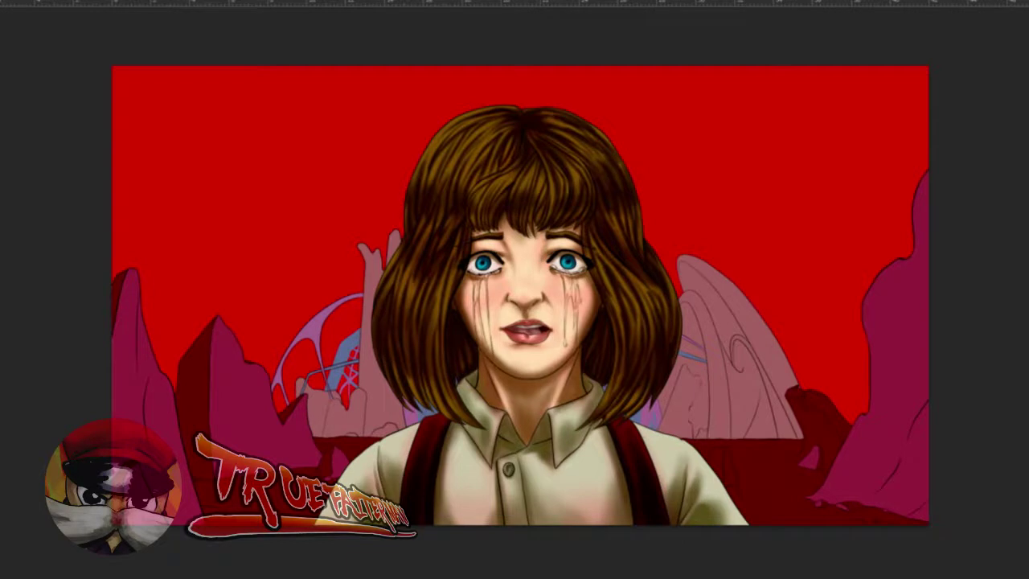
{"action": "scroll", "coordinate": [520, 295], "scroll_direction": "up", "scroll_amount": 1}
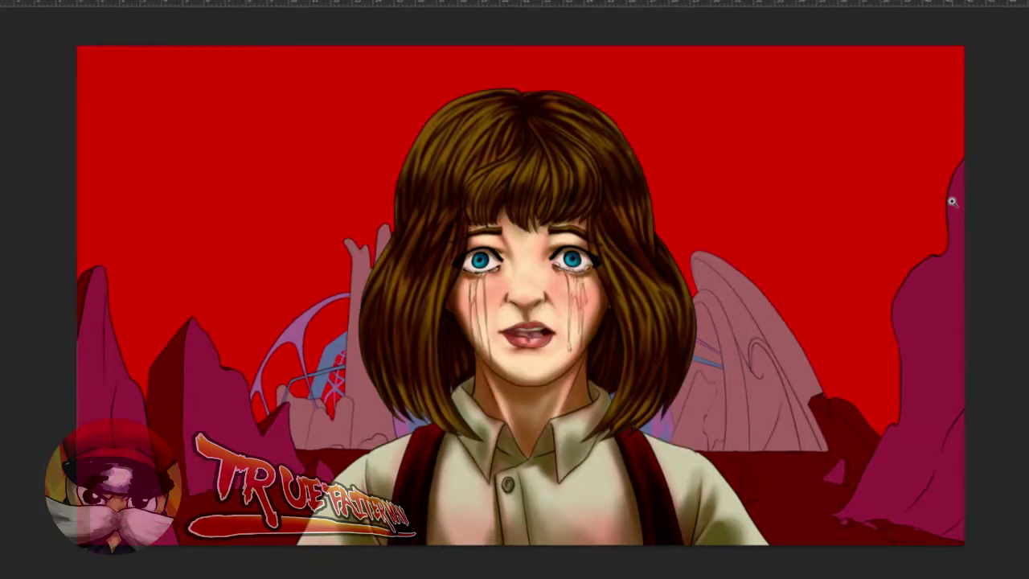
{"action": "scroll", "coordinate": [544, 283], "scroll_direction": "up", "scroll_amount": 5}
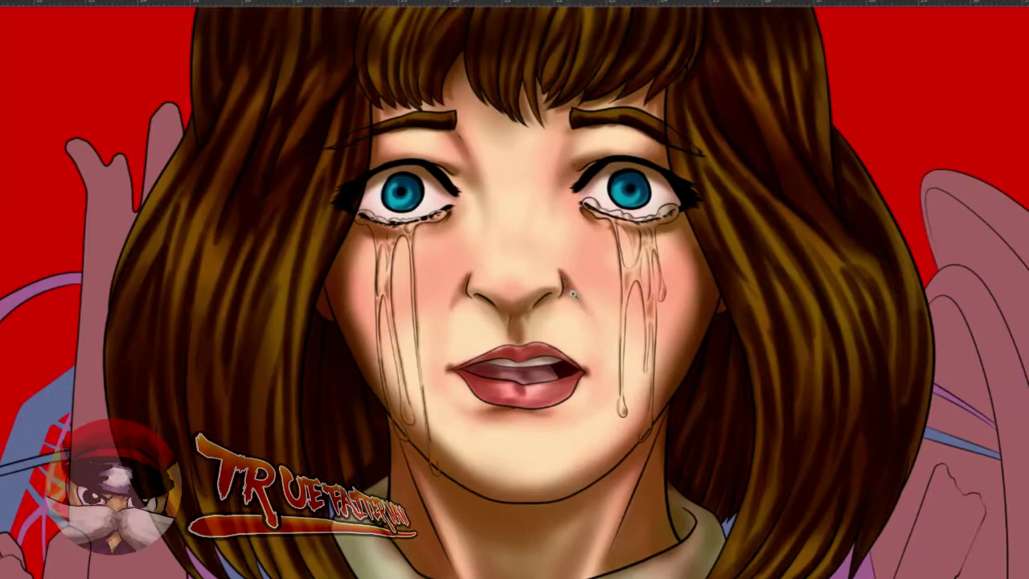
{"action": "scroll", "coordinate": [584, 271], "scroll_direction": "up", "scroll_amount": 2}
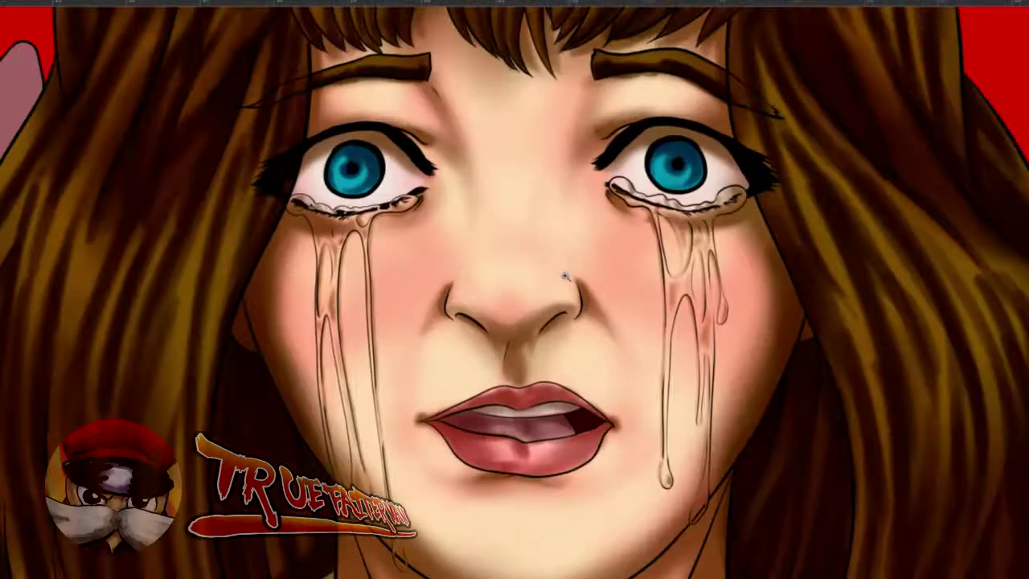
{"action": "scroll", "coordinate": [555, 270], "scroll_direction": "down", "scroll_amount": 1}
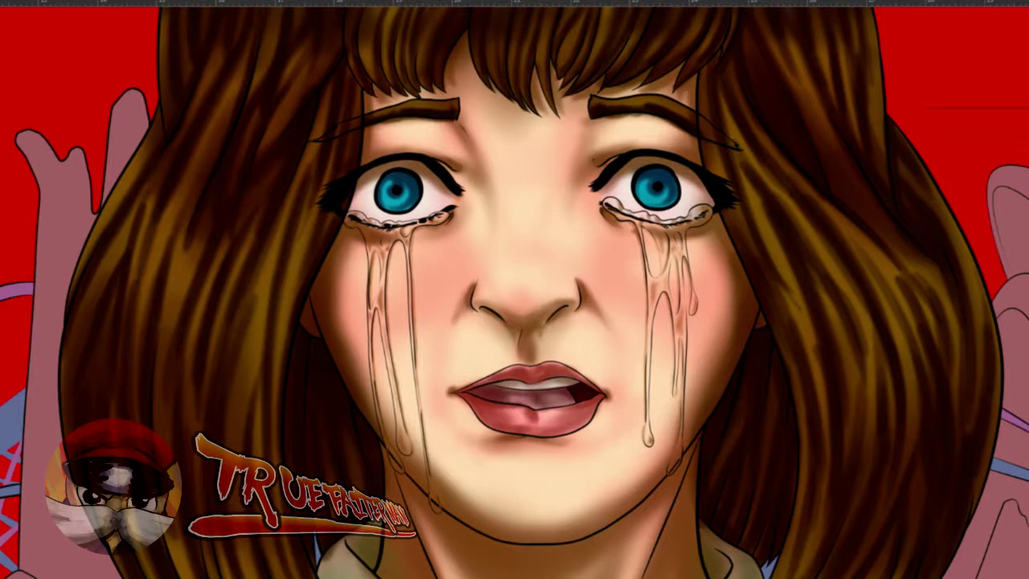
- Bring the layer list back into view and hide the Rojos layer
{"action": "key", "text": "Tab"}
{"action": "left_click", "coordinate": [935, 263]}
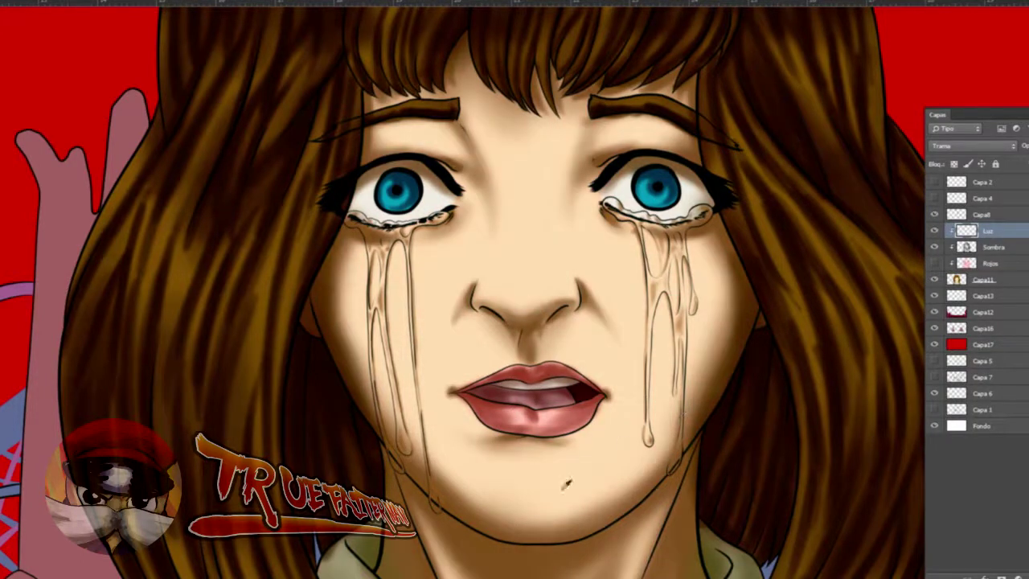
- Show the Rojos layer again and paint a small soft highlight on the tip of the nose
{"action": "left_click", "coordinate": [935, 264]}
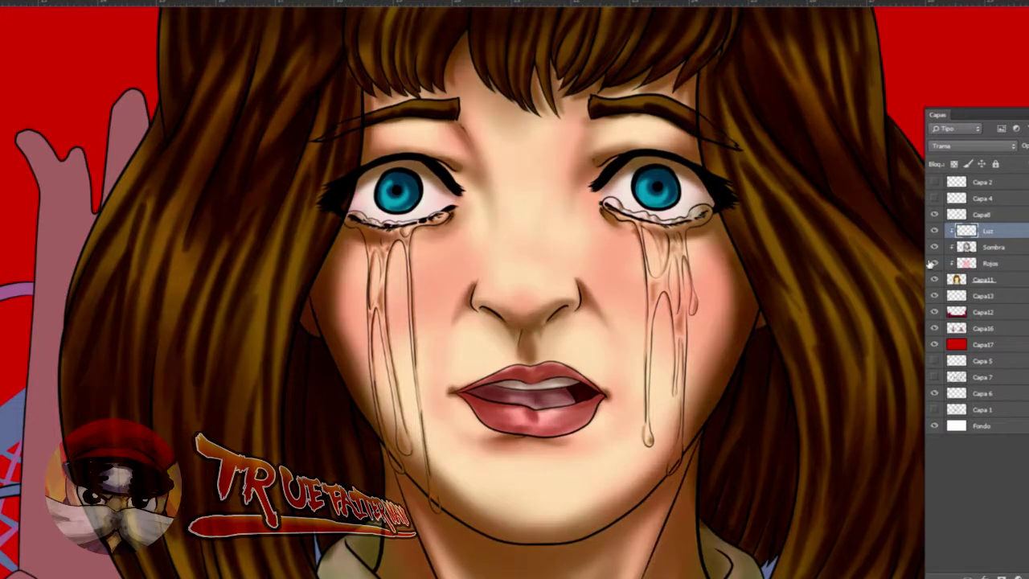
{"action": "key", "text": "Tab"}
{"action": "mouse_move", "coordinate": [547, 259]}
{"action": "left_mouse_down"}
{"action": "mouse_move", "coordinate": [565, 257]}
{"action": "mouse_move", "coordinate": [488, 291]}
{"action": "mouse_move", "coordinate": [443, 288]}
{"action": "left_mouse_up"}
{"action": "left_click_drag", "start_coordinate": [513, 310], "coordinate": [504, 313]}
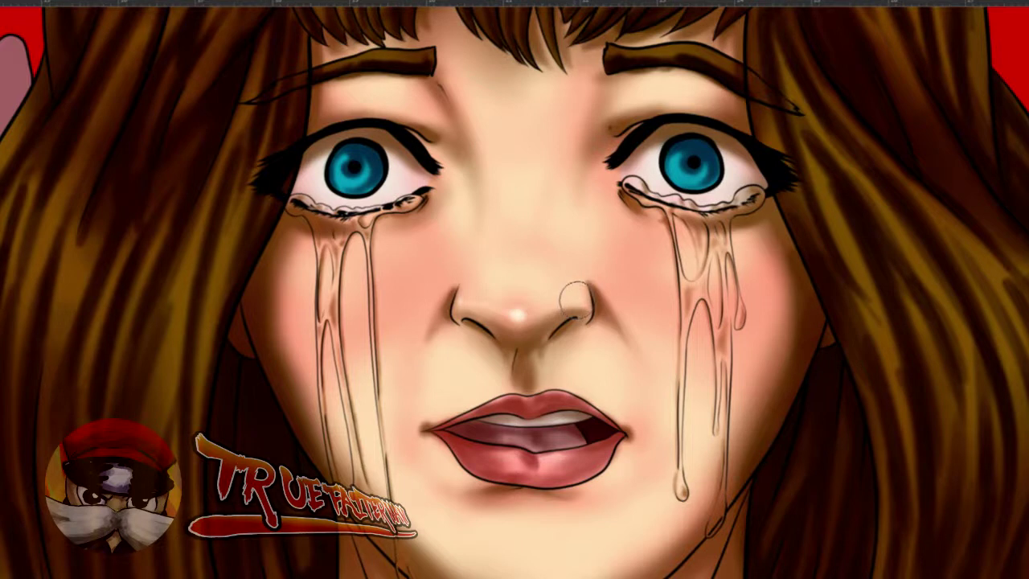
- Paint soft highlights on the skin between the nostrils and the upper lip, on both sides of the philtrum
{"action": "left_click_drag", "start_coordinate": [601, 319], "coordinate": [617, 318]}
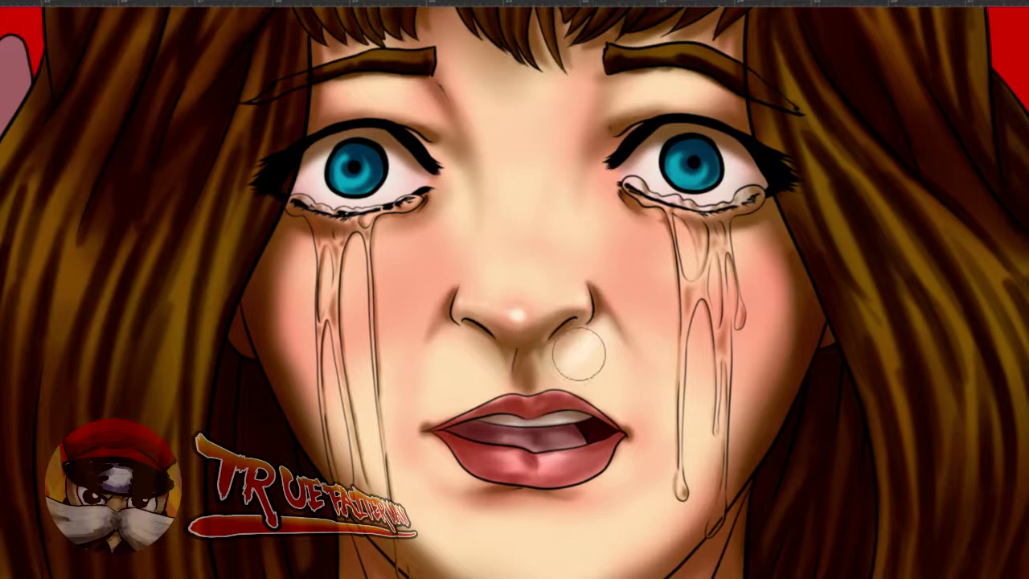
{"action": "left_click_drag", "start_coordinate": [582, 379], "coordinate": [607, 378]}
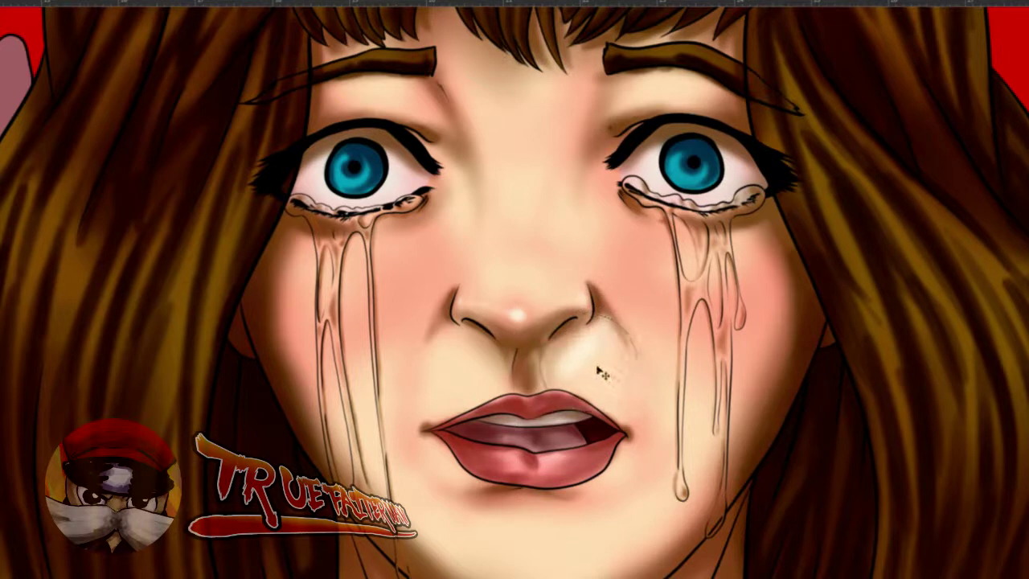
{"action": "left_click_drag", "start_coordinate": [478, 340], "coordinate": [446, 346]}
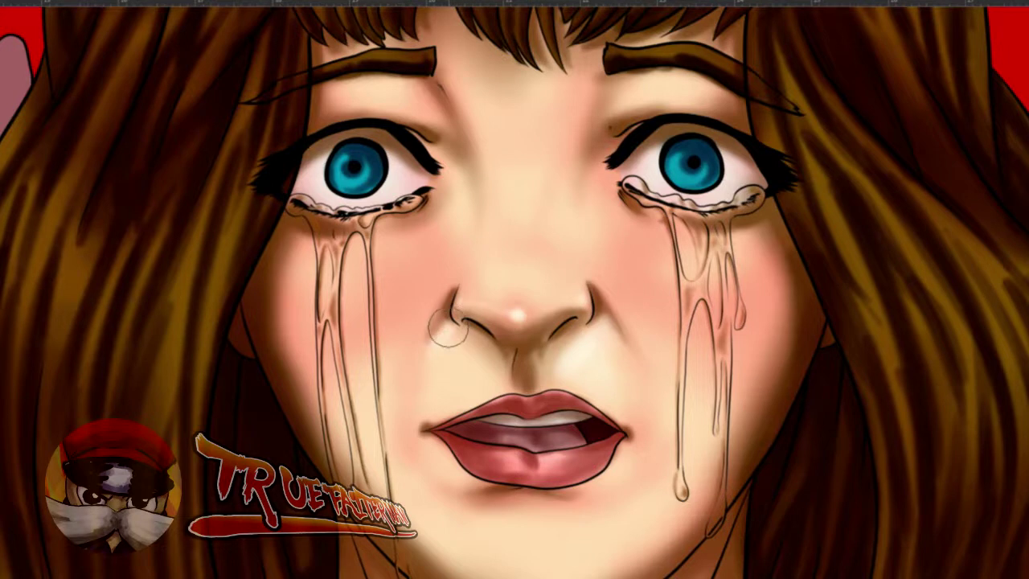
{"action": "mouse_move", "coordinate": [468, 347]}
{"action": "left_mouse_down"}
{"action": "mouse_move", "coordinate": [490, 358]}
{"action": "mouse_move", "coordinate": [478, 365]}
{"action": "mouse_move", "coordinate": [507, 386]}
{"action": "mouse_move", "coordinate": [495, 385]}
{"action": "mouse_move", "coordinate": [536, 379]}
{"action": "mouse_move", "coordinate": [516, 386]}
{"action": "left_mouse_up"}
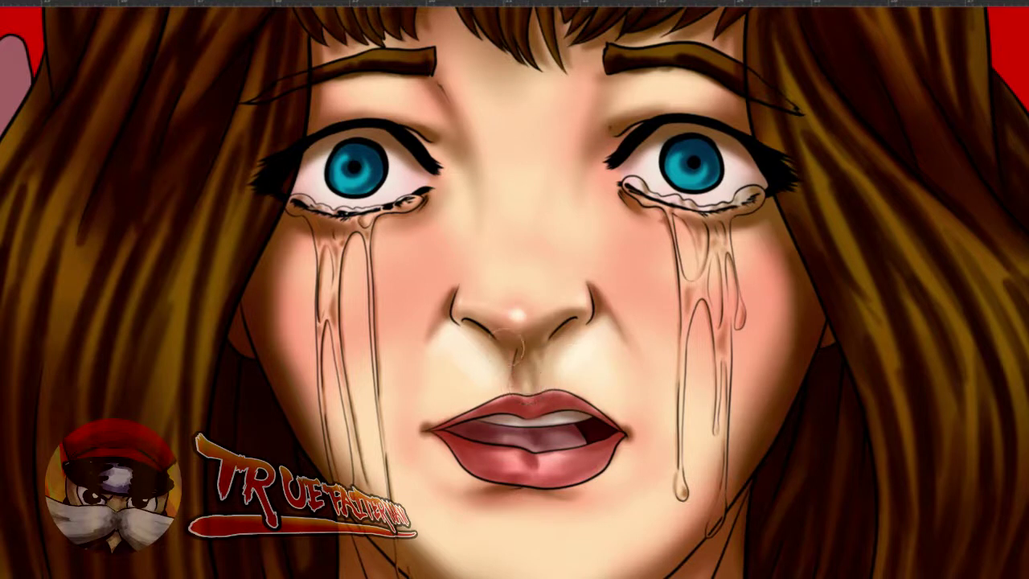
- Brush soft light up the bridge of the nose and onto the forehead between the eyebrows
{"action": "mouse_move", "coordinate": [526, 306]}
{"action": "left_mouse_down"}
{"action": "mouse_move", "coordinate": [539, 307]}
{"action": "mouse_move", "coordinate": [527, 282]}
{"action": "left_mouse_up"}
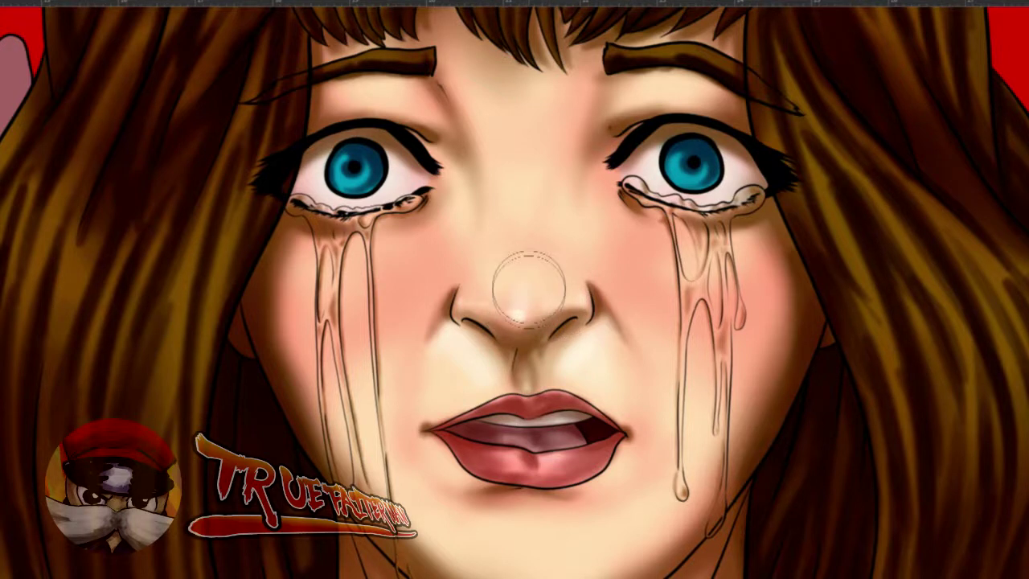
{"action": "left_click_drag", "start_coordinate": [476, 111], "coordinate": [496, 110]}
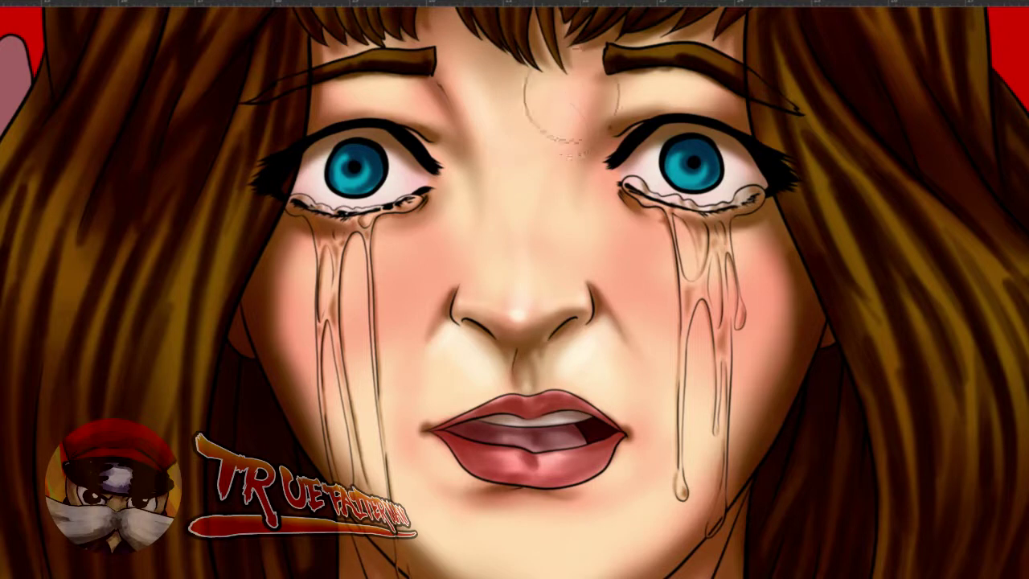
{"action": "left_click_drag", "start_coordinate": [516, 187], "coordinate": [529, 191]}
{"action": "mouse_move", "coordinate": [501, 279]}
{"action": "left_mouse_down"}
{"action": "mouse_move", "coordinate": [507, 225]}
{"action": "mouse_move", "coordinate": [536, 291]}
{"action": "mouse_move", "coordinate": [524, 175]}
{"action": "mouse_move", "coordinate": [533, 199]}
{"action": "mouse_move", "coordinate": [485, 175]}
{"action": "mouse_move", "coordinate": [519, 188]}
{"action": "mouse_move", "coordinate": [539, 235]}
{"action": "left_mouse_up"}
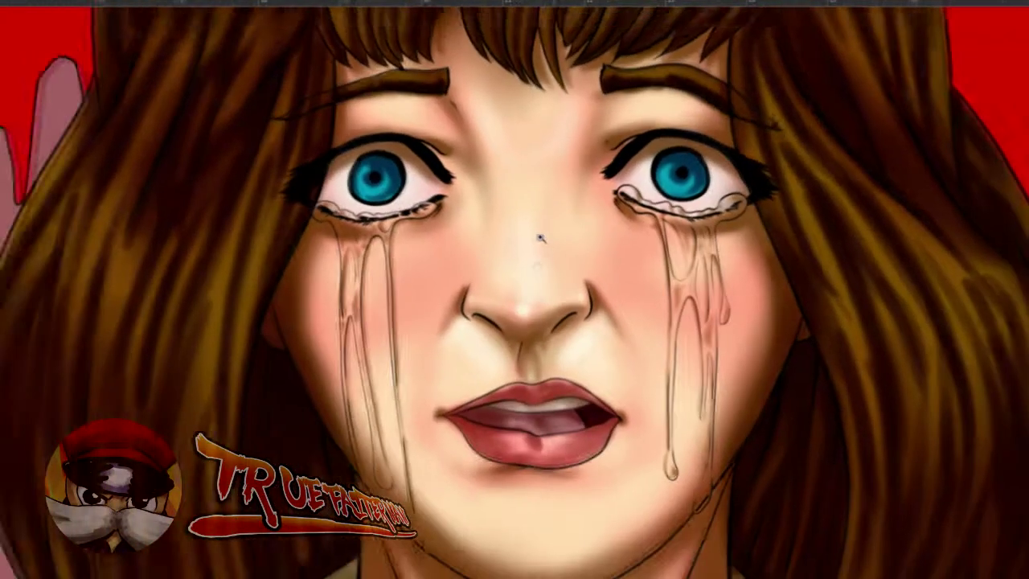
- Lighten the philtrum just above the upper lip and paint a broad soft highlight on the chin
{"action": "left_click_drag", "start_coordinate": [539, 296], "coordinate": [524, 188]}
{"action": "mouse_move", "coordinate": [549, 304]}
{"action": "left_mouse_down"}
{"action": "mouse_move", "coordinate": [558, 334]}
{"action": "mouse_move", "coordinate": [447, 278]}
{"action": "left_mouse_up"}
{"action": "left_click", "coordinate": [557, 356]}
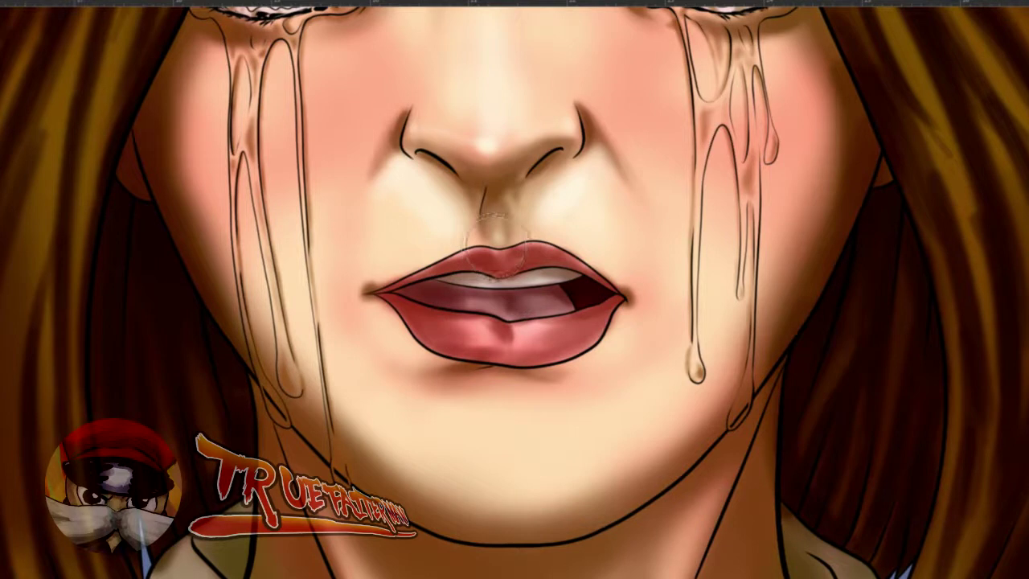
{"action": "left_click_drag", "start_coordinate": [501, 456], "coordinate": [661, 455]}
{"action": "left_click_drag", "start_coordinate": [510, 448], "coordinate": [463, 445]}
{"action": "left_click", "coordinate": [506, 449]}
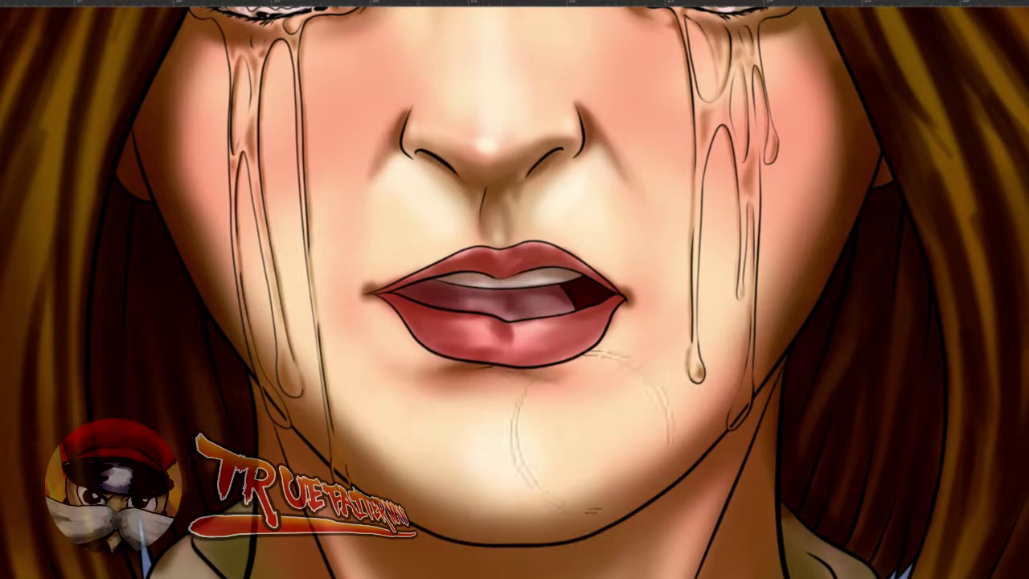
- Paint round soft highlights on the woman's right cheek, beside and between the tear streams
{"action": "left_click_drag", "start_coordinate": [511, 193], "coordinate": [557, 302]}
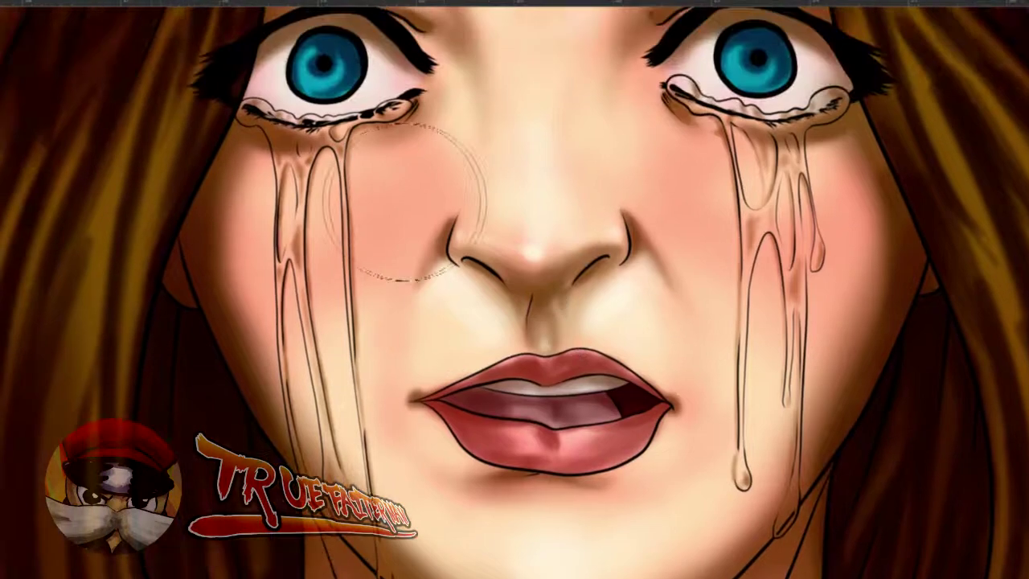
{"action": "mouse_move", "coordinate": [344, 216]}
{"action": "left_mouse_down"}
{"action": "mouse_move", "coordinate": [323, 215]}
{"action": "mouse_move", "coordinate": [365, 211]}
{"action": "mouse_move", "coordinate": [374, 138]}
{"action": "mouse_move", "coordinate": [359, 145]}
{"action": "left_mouse_up"}
{"action": "left_click_drag", "start_coordinate": [373, 185], "coordinate": [381, 195]}
{"action": "left_click", "coordinate": [370, 190]}
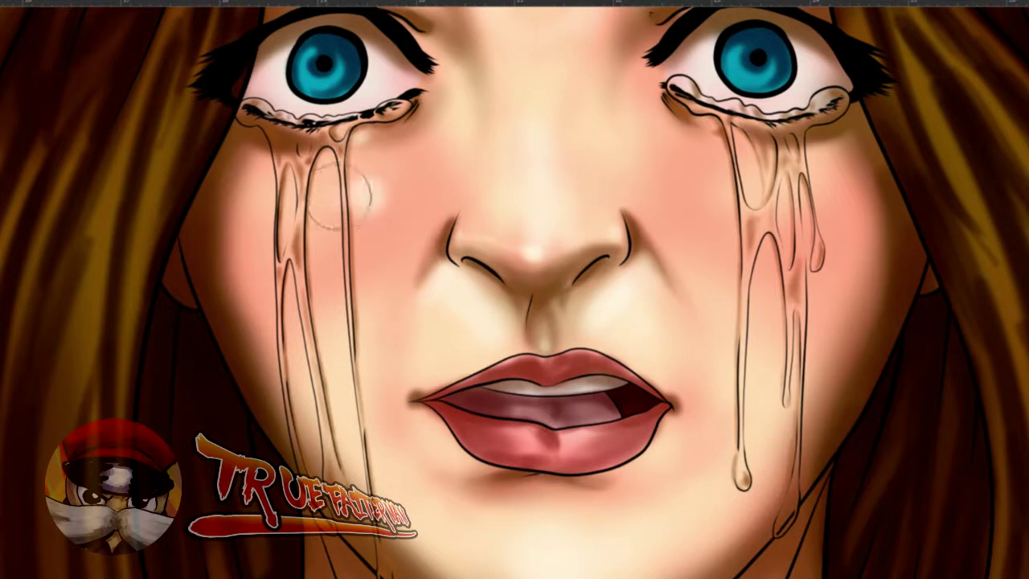
{"action": "left_click", "coordinate": [329, 194]}
- Paint matching round highlights on the woman's left cheek around its tear streams
{"action": "left_click", "coordinate": [709, 183]}
{"action": "mouse_move", "coordinate": [709, 184]}
{"action": "left_mouse_down"}
{"action": "mouse_move", "coordinate": [733, 195]}
{"action": "mouse_move", "coordinate": [747, 181]}
{"action": "mouse_move", "coordinate": [678, 151]}
{"action": "left_mouse_up"}
{"action": "left_click", "coordinate": [719, 192]}
{"action": "left_click", "coordinate": [730, 193]}
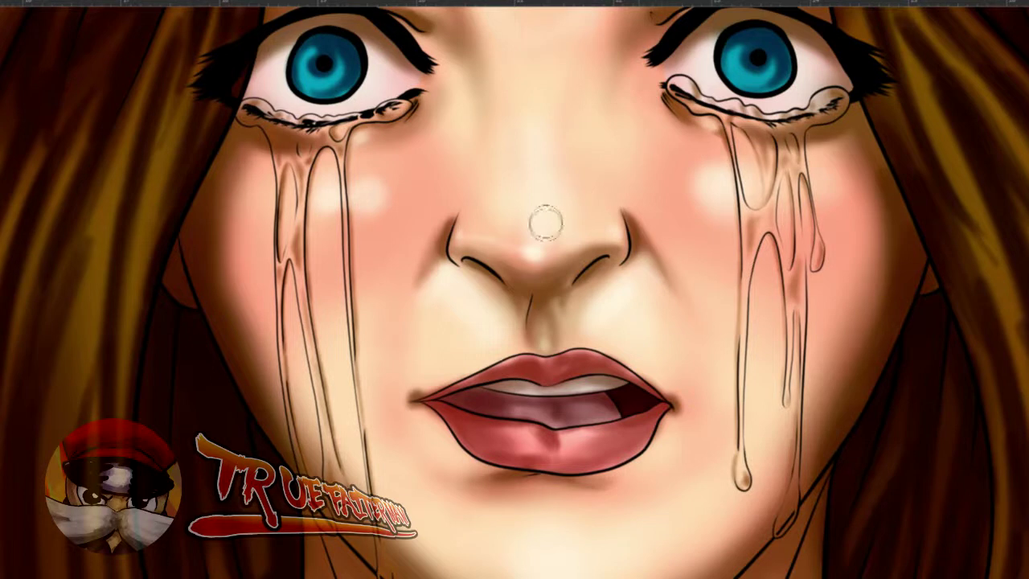
{"action": "left_click_drag", "start_coordinate": [383, 278], "coordinate": [384, 278]}
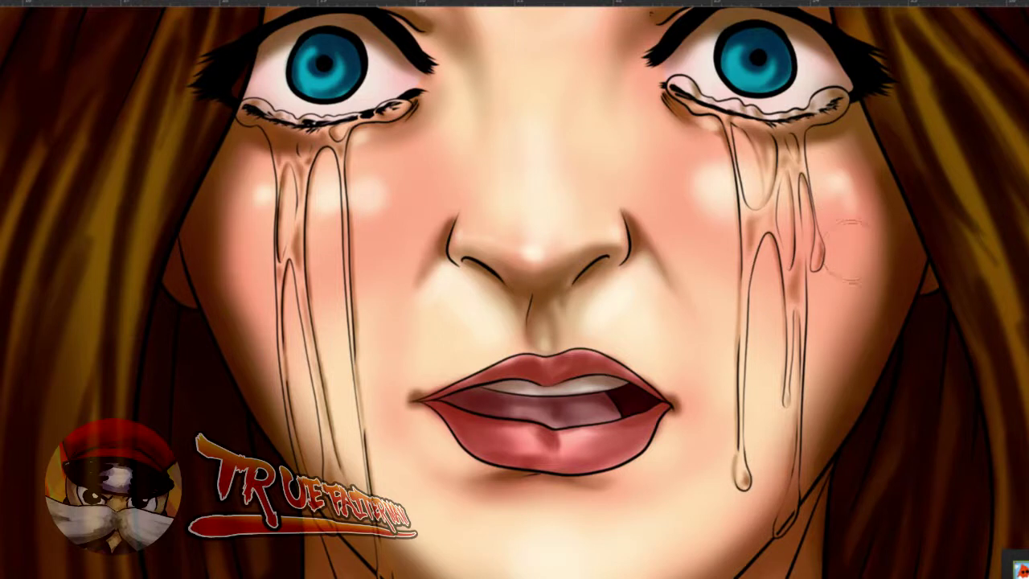
- Brush soft highlights onto the upper eyelids, between the eyebrows and the lash lines
{"action": "scroll", "coordinate": [808, 302], "scroll_direction": "down", "scroll_amount": 5}
{"action": "left_click_drag", "start_coordinate": [814, 305], "coordinate": [714, 329]}
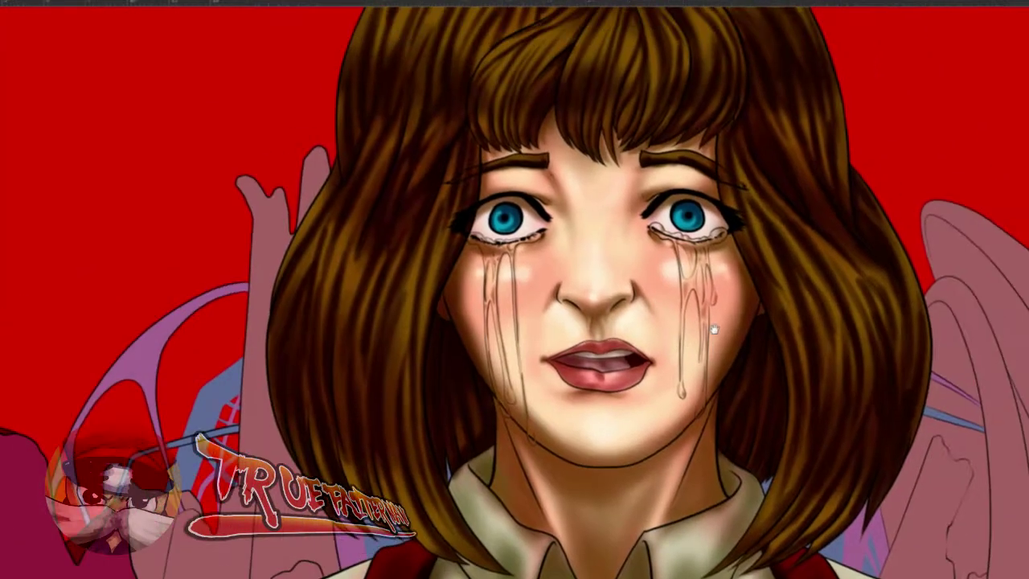
{"action": "scroll", "coordinate": [671, 173], "scroll_direction": "up", "scroll_amount": 5}
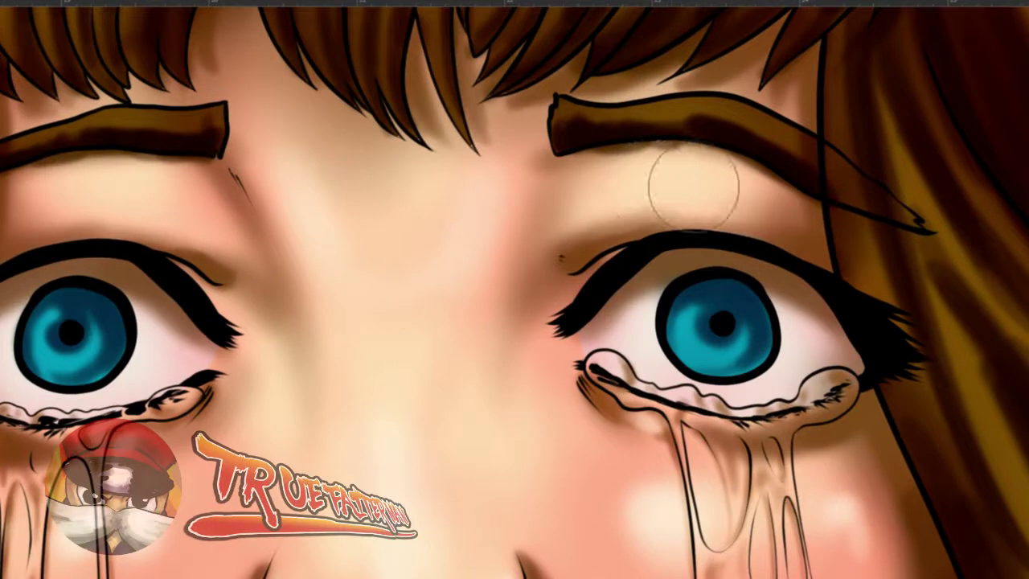
{"action": "left_click_drag", "start_coordinate": [668, 189], "coordinate": [706, 187]}
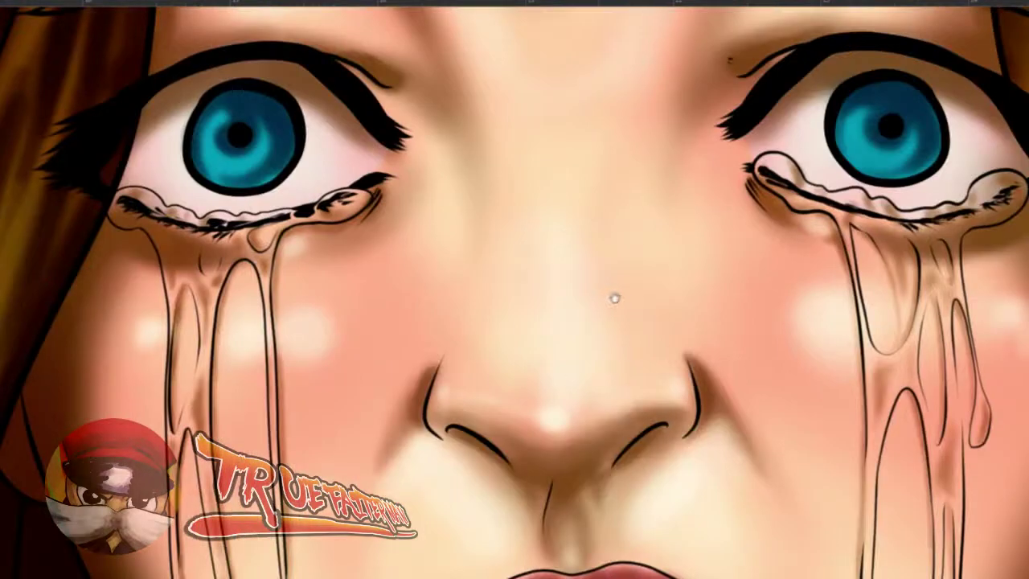
- Paint soft light along the cheek folds beside both nostrils
{"action": "scroll", "coordinate": [600, 308], "scroll_direction": "down", "scroll_amount": 3}
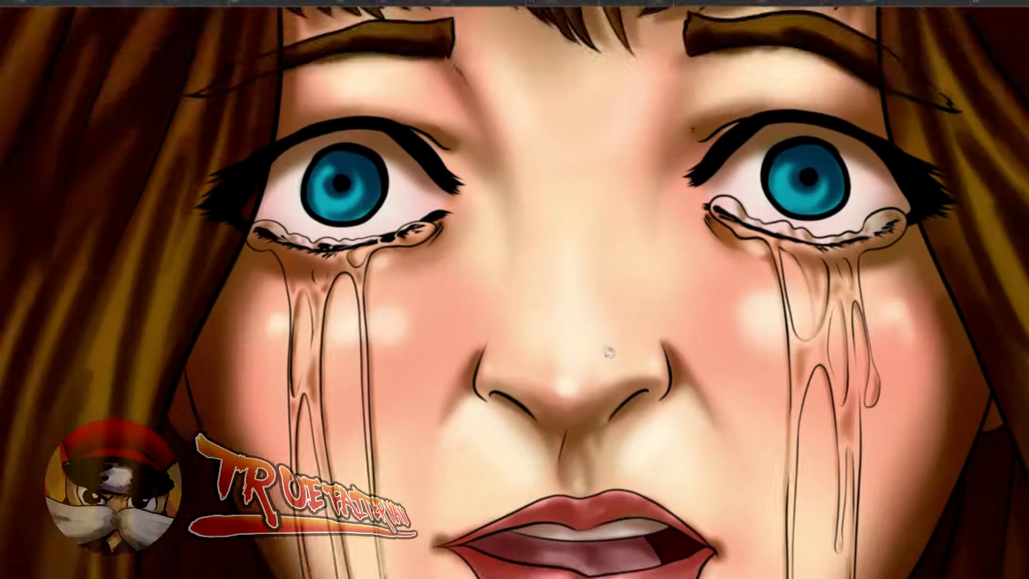
{"action": "left_click_drag", "start_coordinate": [608, 352], "coordinate": [579, 246]}
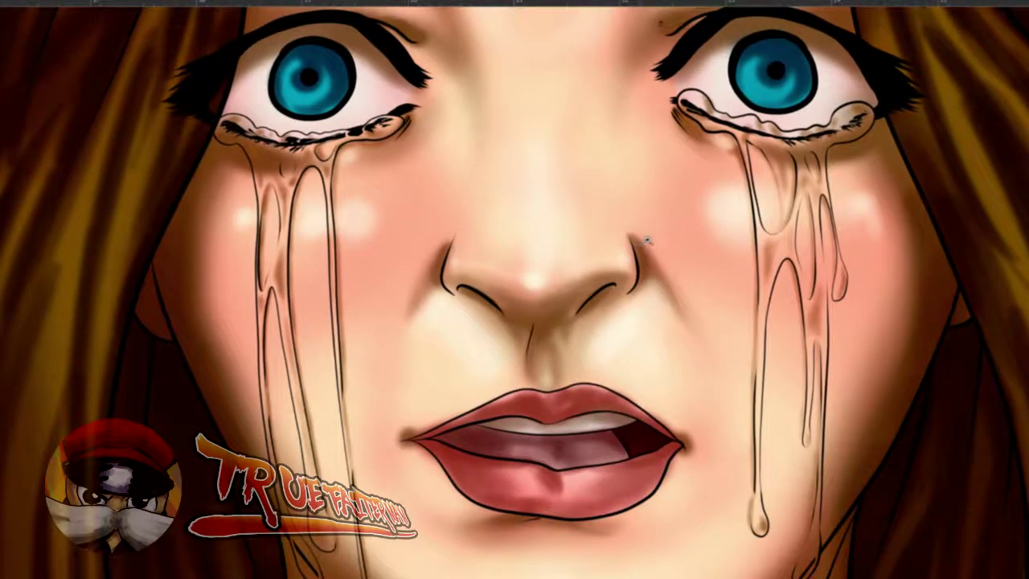
{"action": "mouse_move", "coordinate": [648, 240]}
{"action": "left_mouse_down"}
{"action": "mouse_move", "coordinate": [597, 225]}
{"action": "mouse_move", "coordinate": [569, 231]}
{"action": "left_mouse_up"}
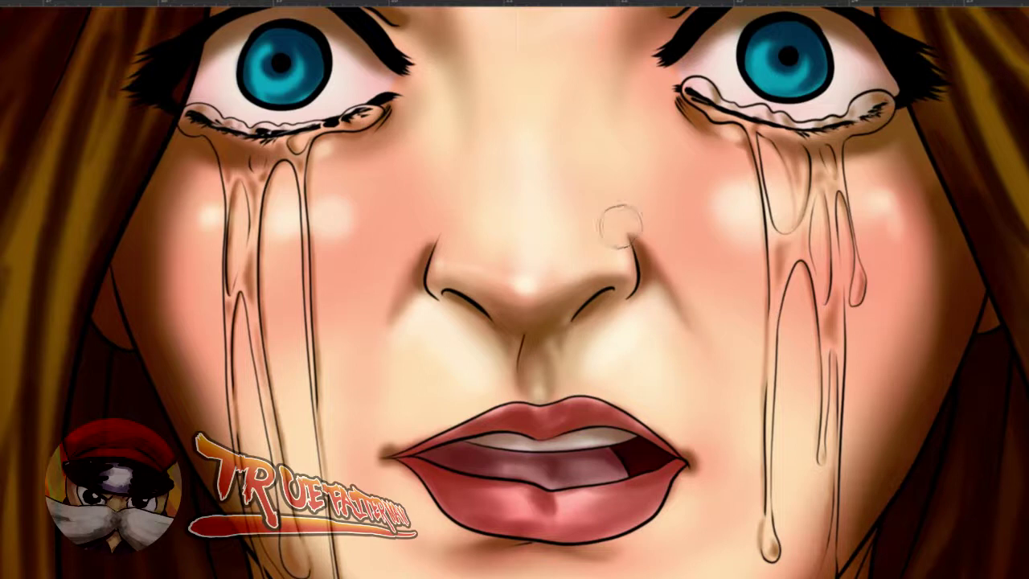
{"action": "left_click_drag", "start_coordinate": [640, 238], "coordinate": [670, 248]}
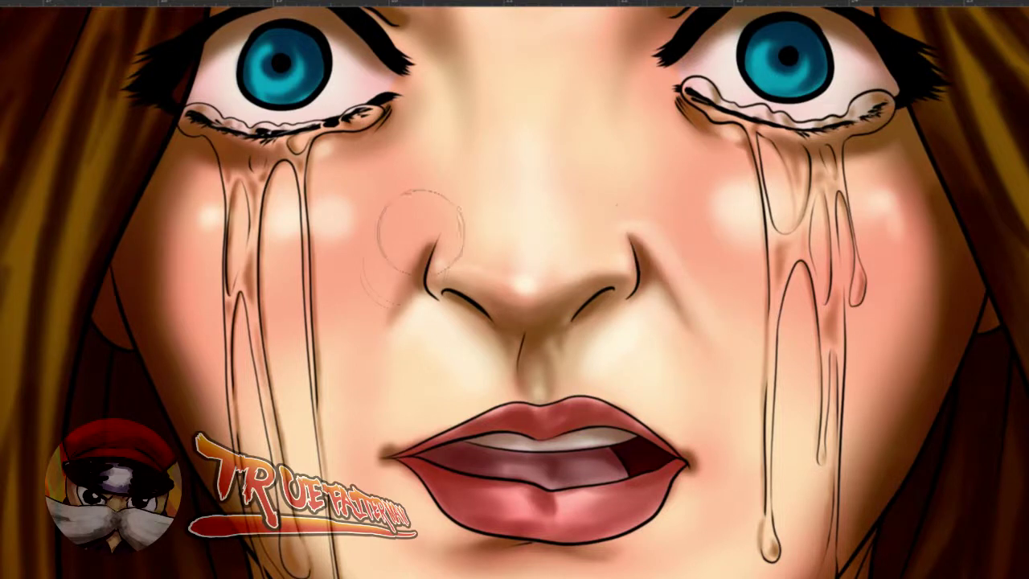
- Brush soft light onto the front of the neck and along its side tendons below the chin
{"action": "scroll", "coordinate": [434, 334], "scroll_direction": "down", "scroll_amount": 5}
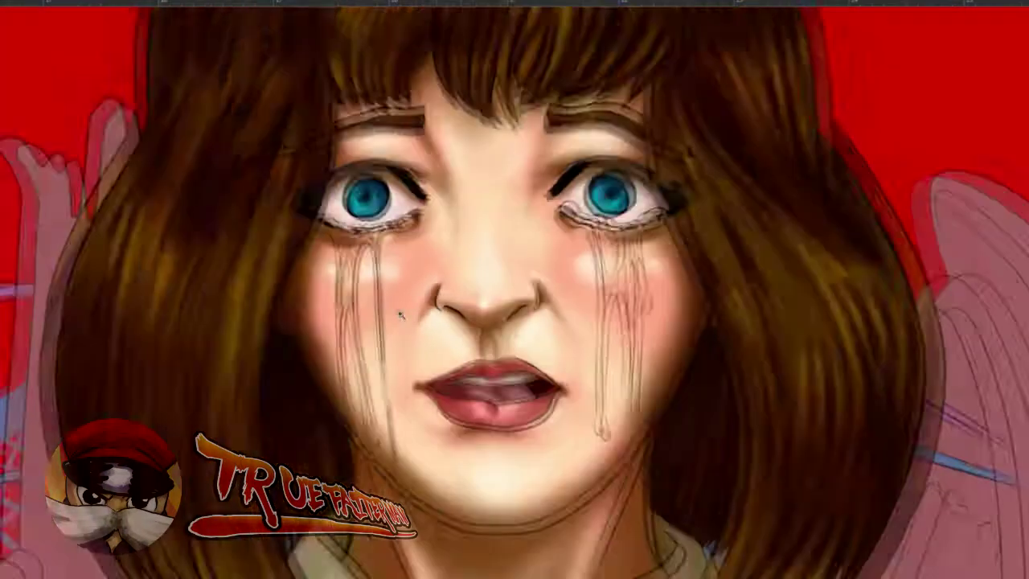
{"action": "left_click_drag", "start_coordinate": [472, 379], "coordinate": [480, 281]}
{"action": "scroll", "coordinate": [521, 348], "scroll_direction": "up", "scroll_amount": 1}
{"action": "left_click_drag", "start_coordinate": [565, 443], "coordinate": [590, 450]}
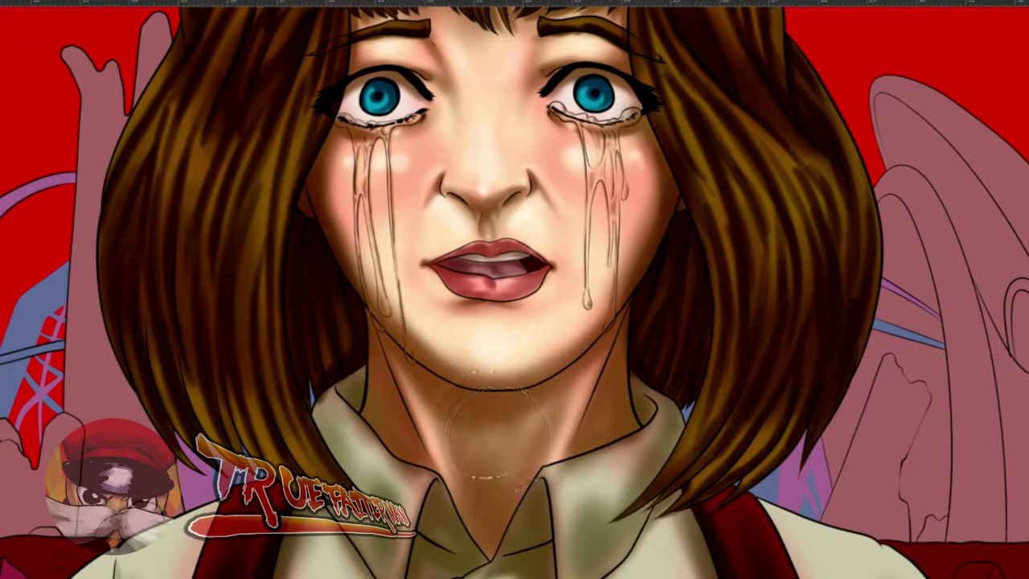
{"action": "mouse_move", "coordinate": [508, 424]}
{"action": "left_mouse_down"}
{"action": "mouse_move", "coordinate": [538, 430]}
{"action": "mouse_move", "coordinate": [487, 476]}
{"action": "mouse_move", "coordinate": [492, 433]}
{"action": "mouse_move", "coordinate": [500, 436]}
{"action": "mouse_move", "coordinate": [486, 484]}
{"action": "left_mouse_up"}
{"action": "left_click_drag", "start_coordinate": [551, 432], "coordinate": [483, 419]}
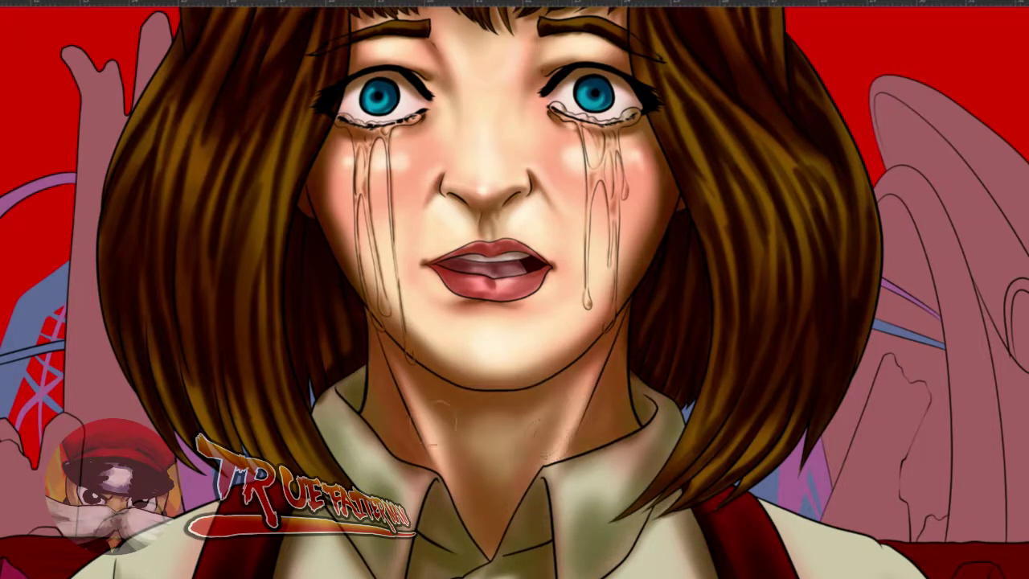
- Paint glossy highlights across both halves of the lower lip and at its corner
{"action": "left_click_drag", "start_coordinate": [506, 275], "coordinate": [531, 324]}
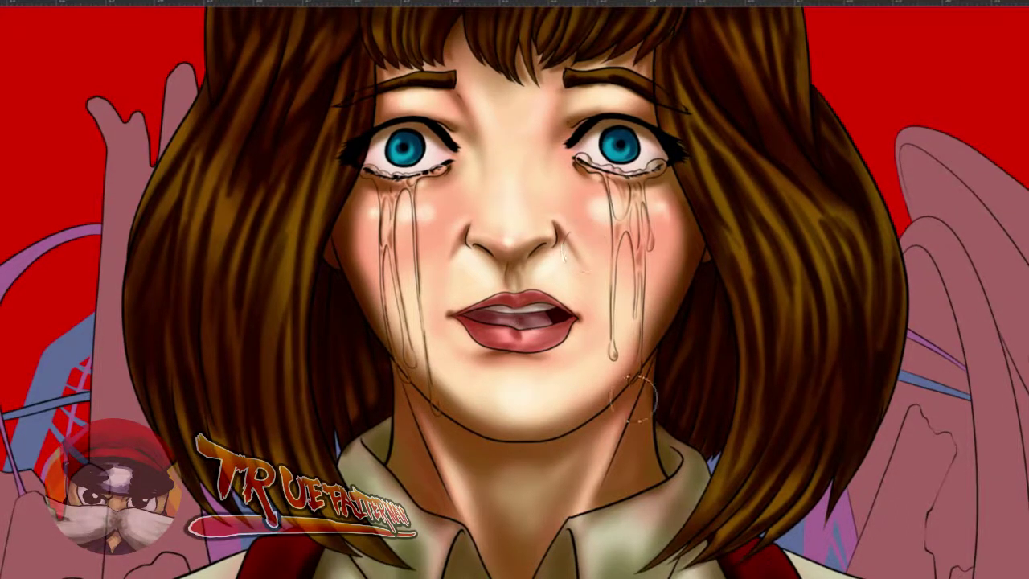
{"action": "scroll", "coordinate": [528, 339], "scroll_direction": "up", "scroll_amount": 5}
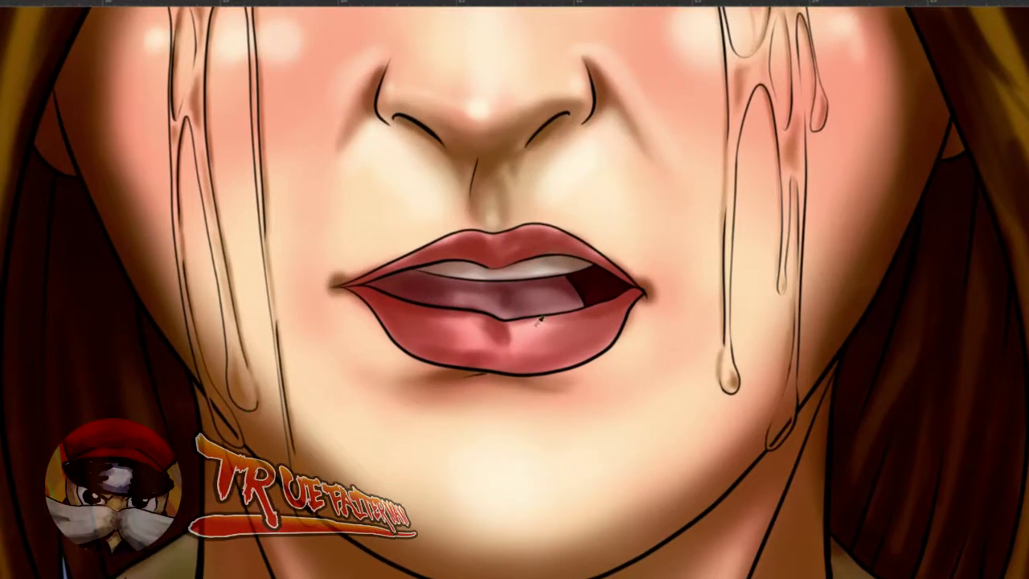
{"action": "left_click_drag", "start_coordinate": [532, 335], "coordinate": [478, 330]}
{"action": "left_click_drag", "start_coordinate": [400, 322], "coordinate": [448, 329]}
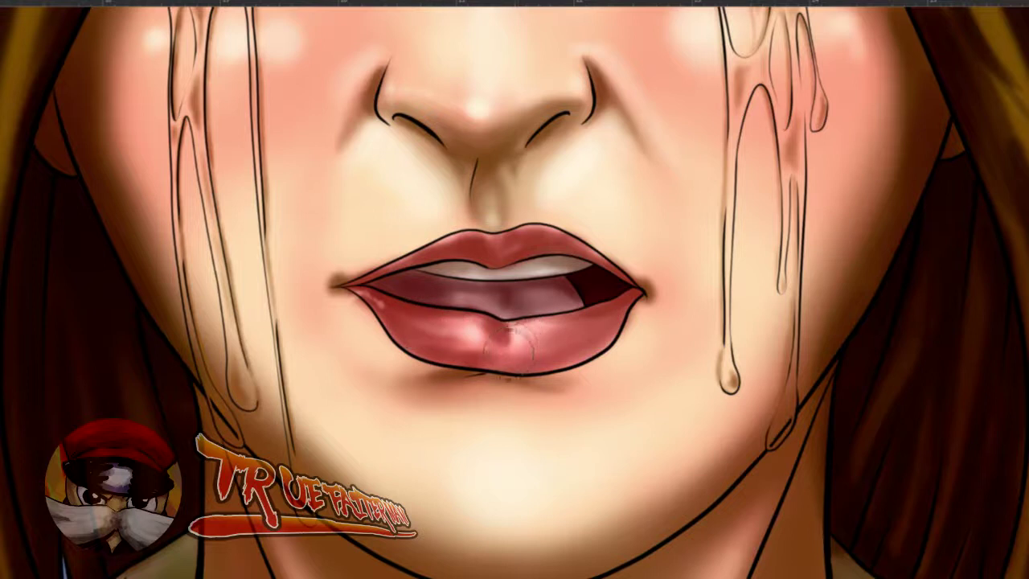
{"action": "mouse_move", "coordinate": [523, 337]}
{"action": "left_mouse_down"}
{"action": "mouse_move", "coordinate": [608, 319]}
{"action": "mouse_move", "coordinate": [573, 333]}
{"action": "left_mouse_up"}
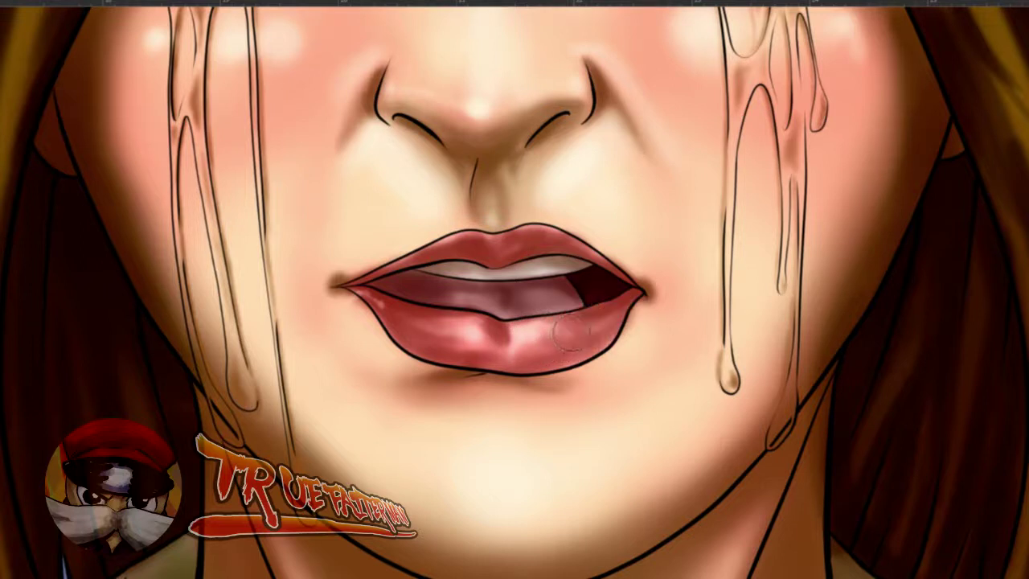
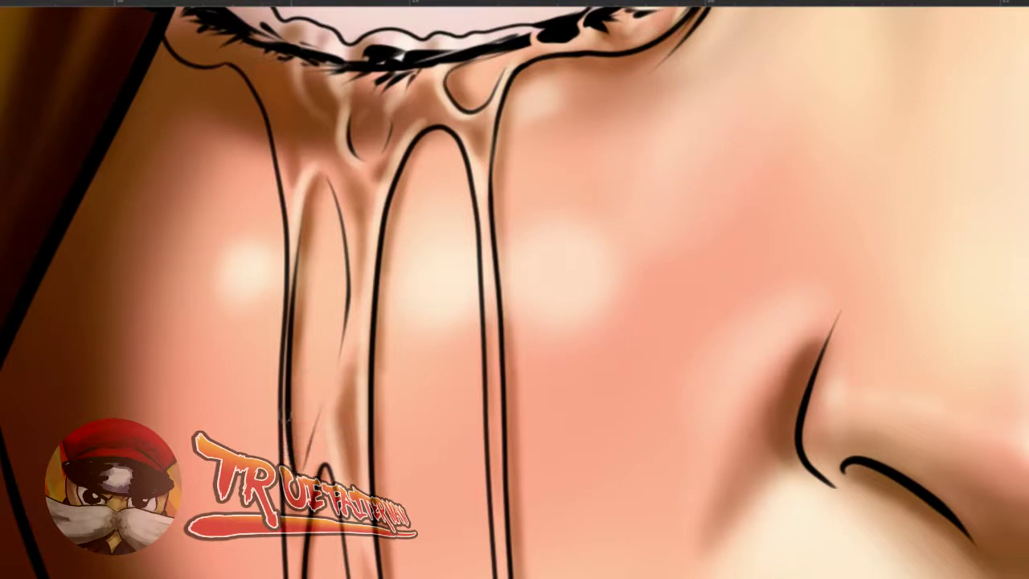
- Paint thin highlights along the upper tear streams below the woman's right eye
{"action": "left_click_drag", "start_coordinate": [271, 132], "coordinate": [286, 141]}
{"action": "mouse_move", "coordinate": [298, 198]}
{"action": "left_mouse_down"}
{"action": "mouse_move", "coordinate": [268, 82]}
{"action": "mouse_move", "coordinate": [242, 101]}
{"action": "mouse_move", "coordinate": [262, 132]}
{"action": "left_mouse_up"}
{"action": "scroll", "coordinate": [273, 103], "scroll_direction": "up", "scroll_amount": 3}
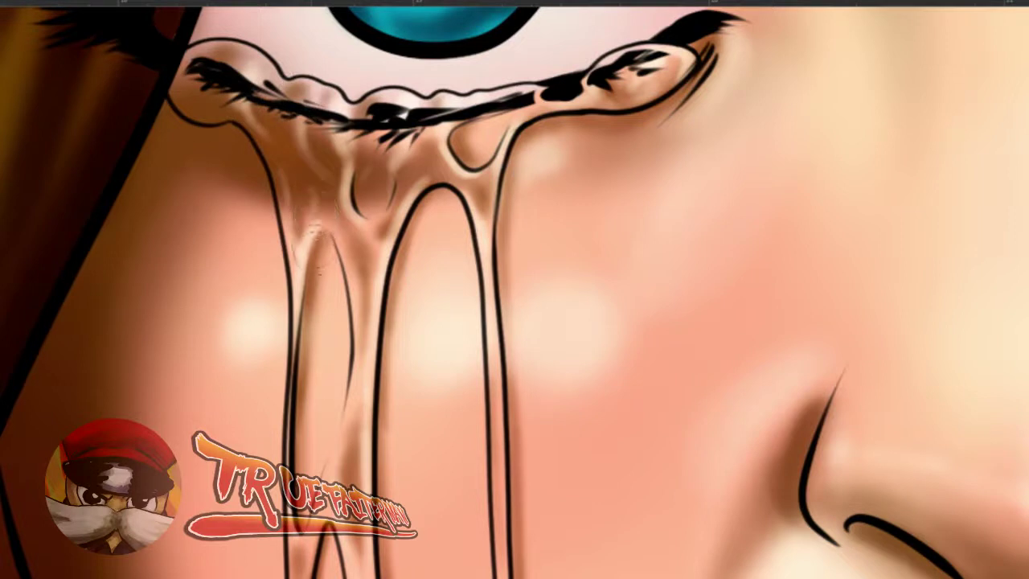
{"action": "left_click_drag", "start_coordinate": [355, 252], "coordinate": [344, 260]}
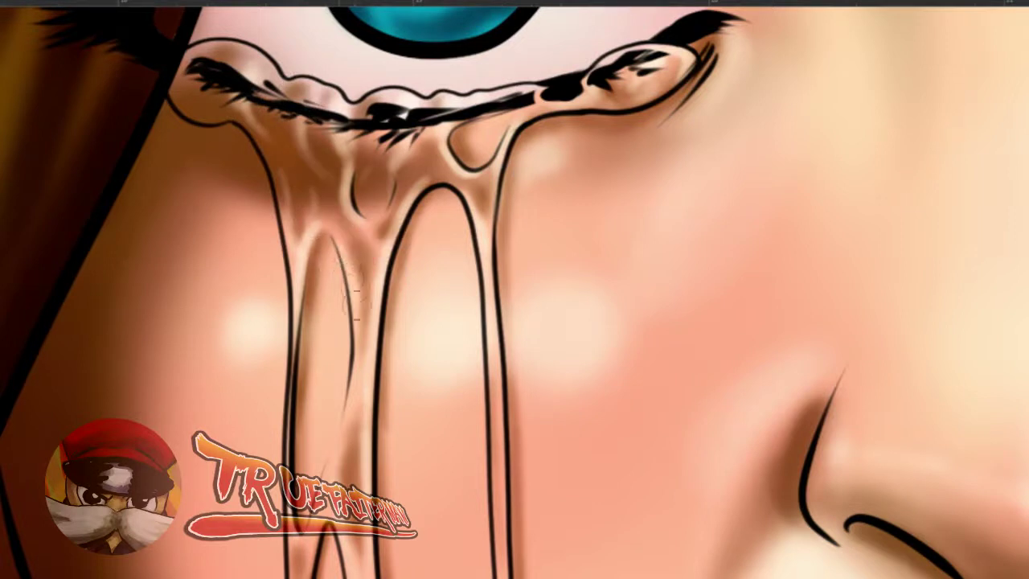
{"action": "left_click_drag", "start_coordinate": [365, 336], "coordinate": [315, 320]}
- Paint highlights down the middle tear stream below the woman's right eye and on its rounded drop beside the mouth
{"action": "left_click_drag", "start_coordinate": [393, 365], "coordinate": [397, 242]}
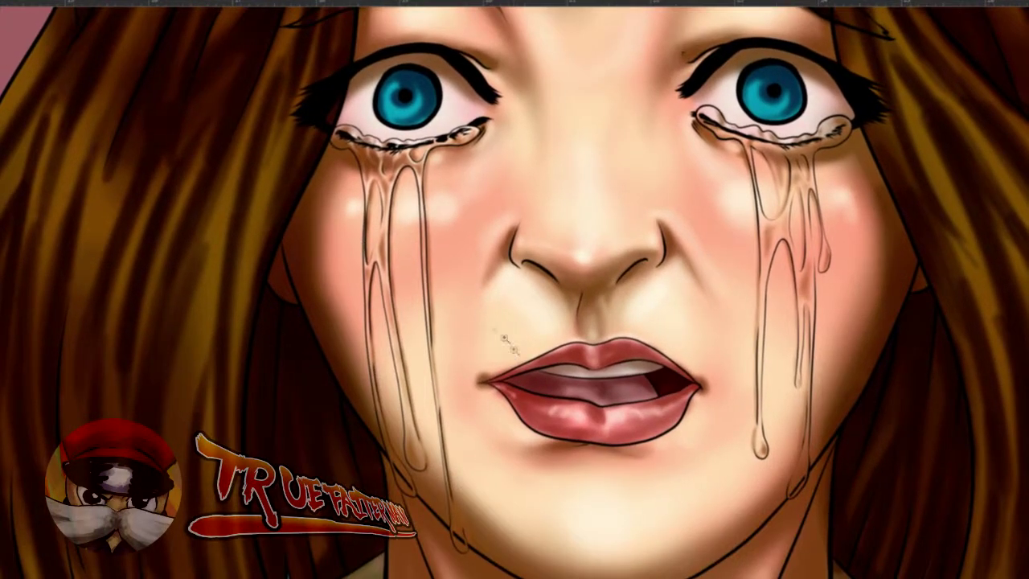
{"action": "scroll", "coordinate": [404, 281], "scroll_direction": "up", "scroll_amount": 4}
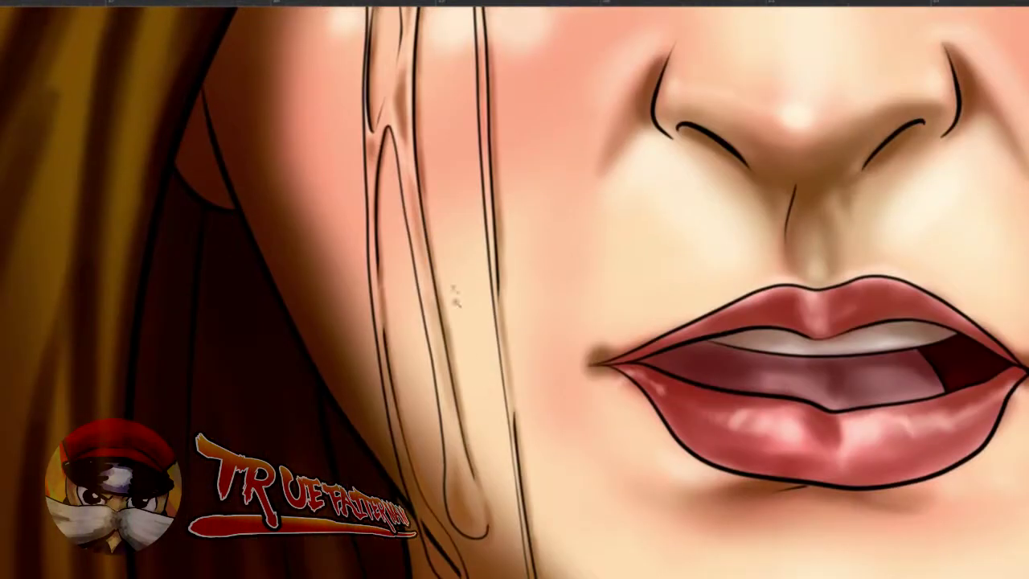
{"action": "left_click_drag", "start_coordinate": [471, 519], "coordinate": [493, 519]}
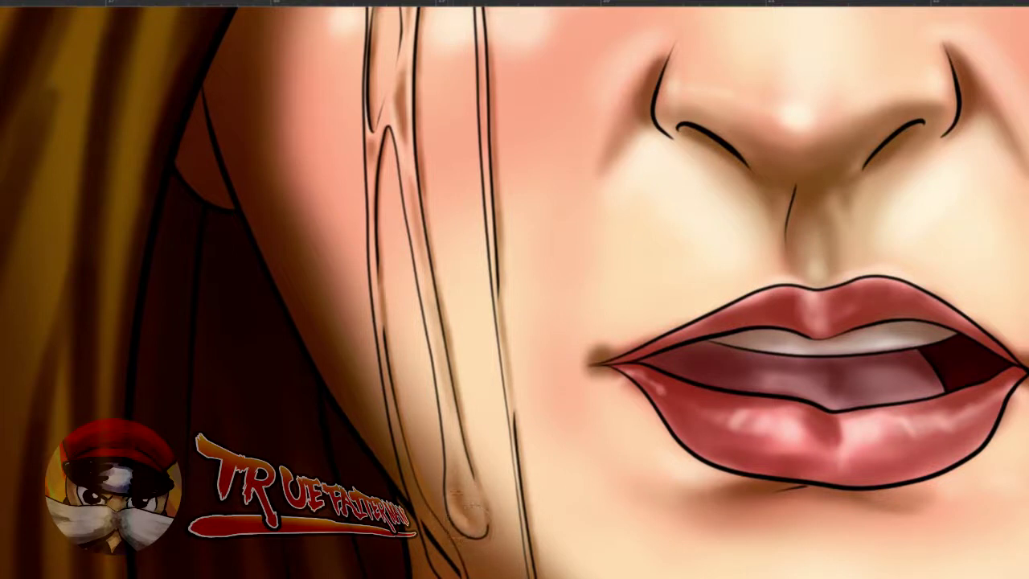
{"action": "left_click", "coordinate": [473, 505]}
{"action": "left_click_drag", "start_coordinate": [470, 504], "coordinate": [472, 498]}
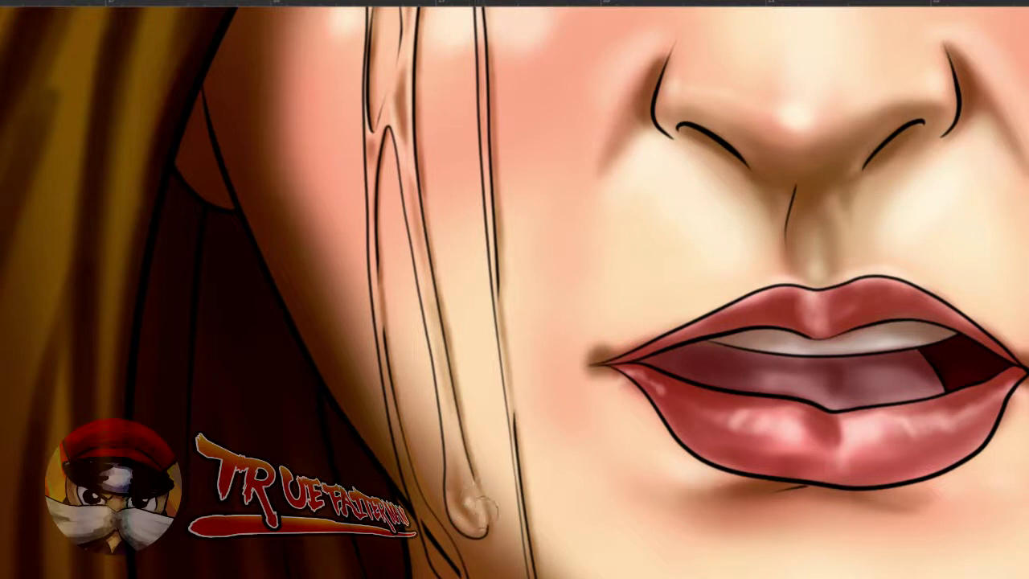
{"action": "left_click", "coordinate": [441, 363]}
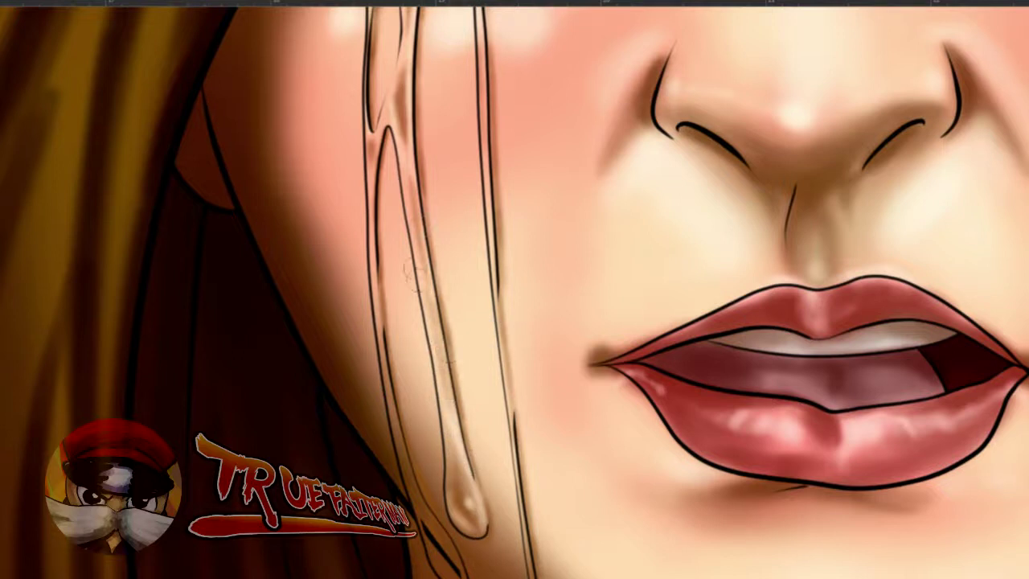
{"action": "left_click_drag", "start_coordinate": [421, 492], "coordinate": [417, 412]}
{"action": "left_click_drag", "start_coordinate": [427, 453], "coordinate": [439, 459]}
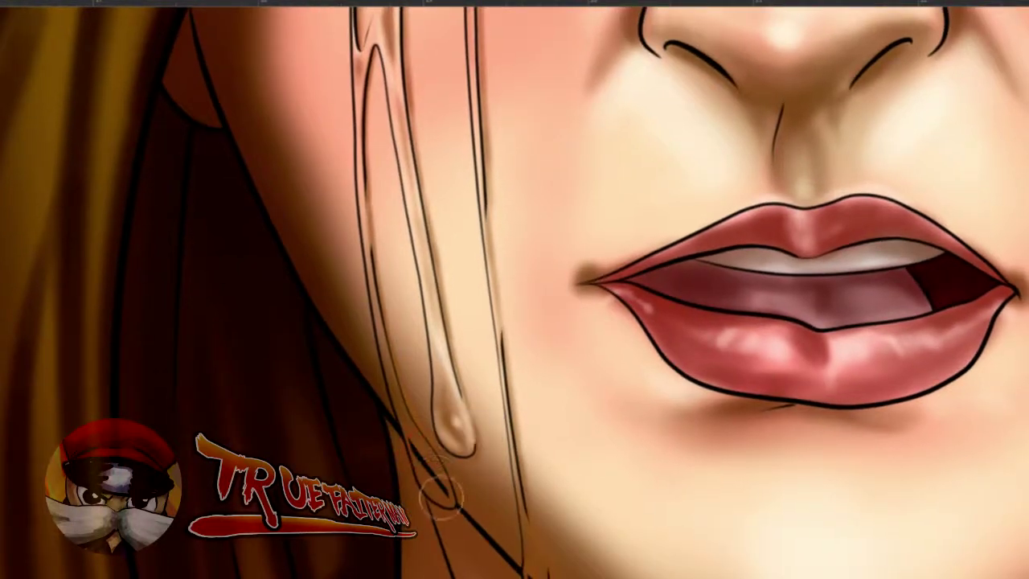
- Paint highlights on the two teardrops hanging over the jawline below the woman's right eye and up their streams
{"action": "mouse_move", "coordinate": [416, 454]}
{"action": "left_mouse_down"}
{"action": "mouse_move", "coordinate": [442, 497]}
{"action": "mouse_move", "coordinate": [417, 459]}
{"action": "mouse_move", "coordinate": [446, 490]}
{"action": "mouse_move", "coordinate": [433, 467]}
{"action": "left_mouse_up"}
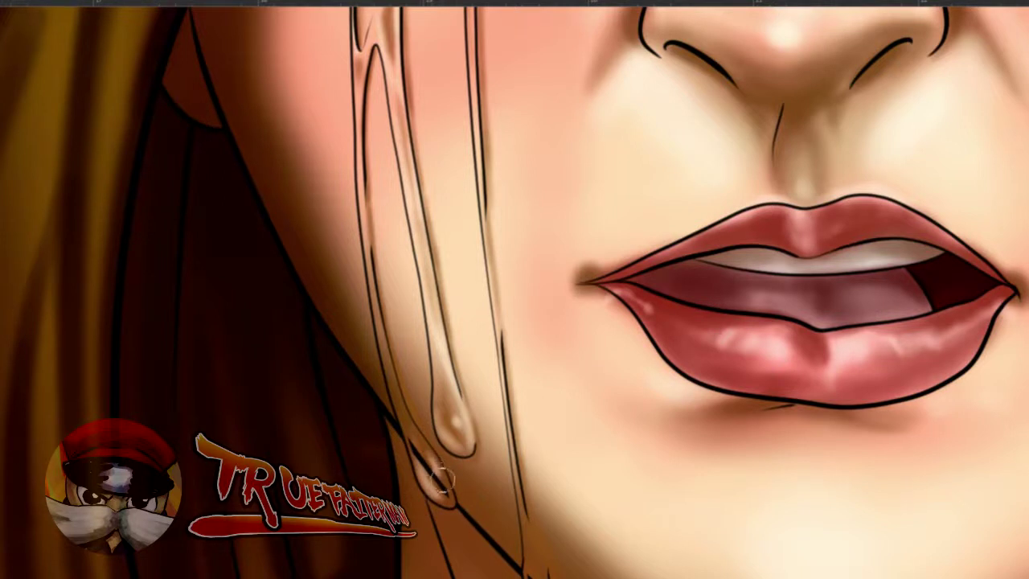
{"action": "left_click_drag", "start_coordinate": [418, 432], "coordinate": [418, 432]}
{"action": "mouse_move", "coordinate": [387, 373]}
{"action": "left_mouse_down"}
{"action": "mouse_move", "coordinate": [412, 432]}
{"action": "mouse_move", "coordinate": [409, 422]}
{"action": "left_mouse_up"}
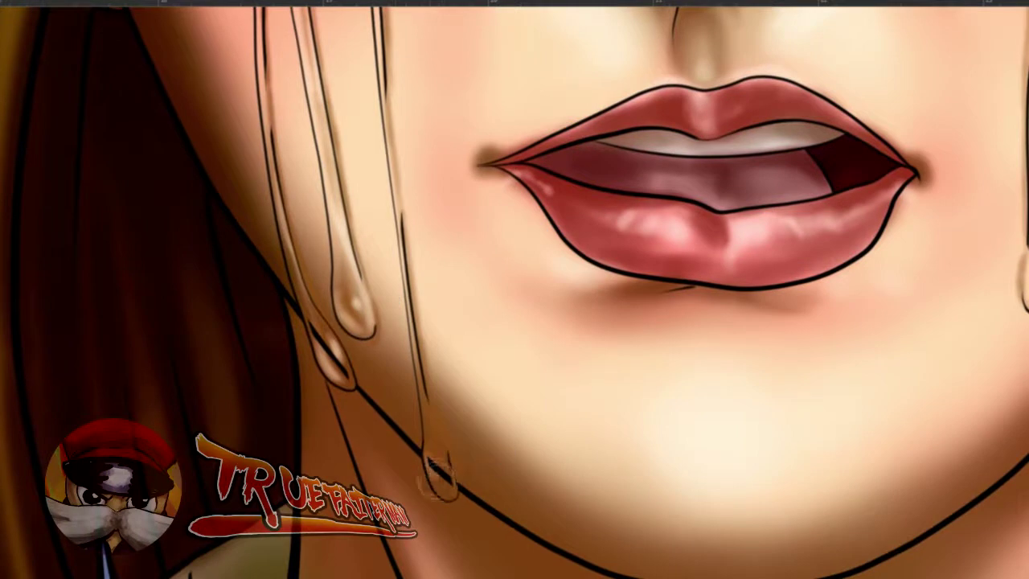
{"action": "left_click_drag", "start_coordinate": [444, 482], "coordinate": [434, 483]}
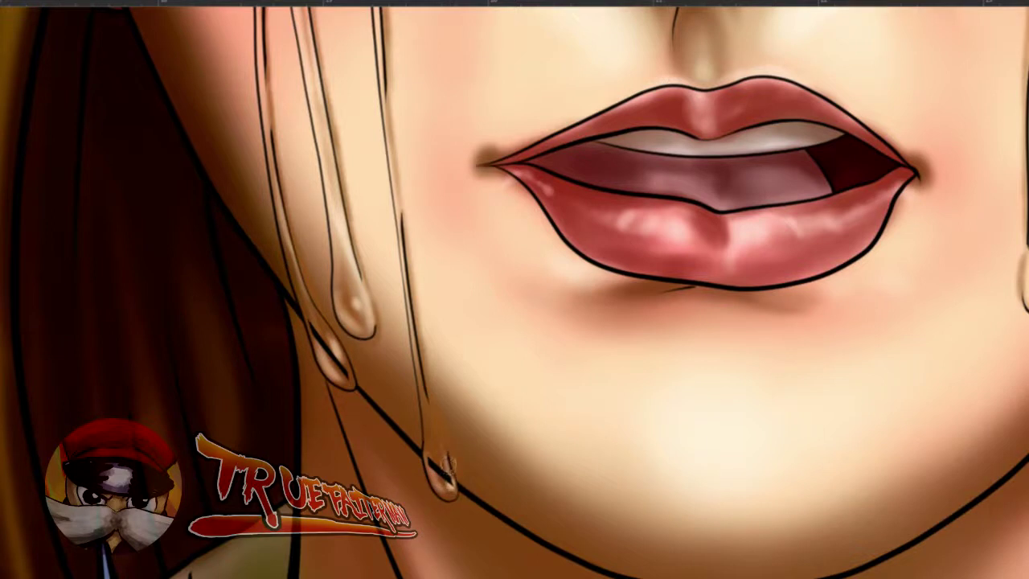
{"action": "left_click_drag", "start_coordinate": [425, 377], "coordinate": [433, 379]}
{"action": "left_click_drag", "start_coordinate": [442, 448], "coordinate": [450, 453]}
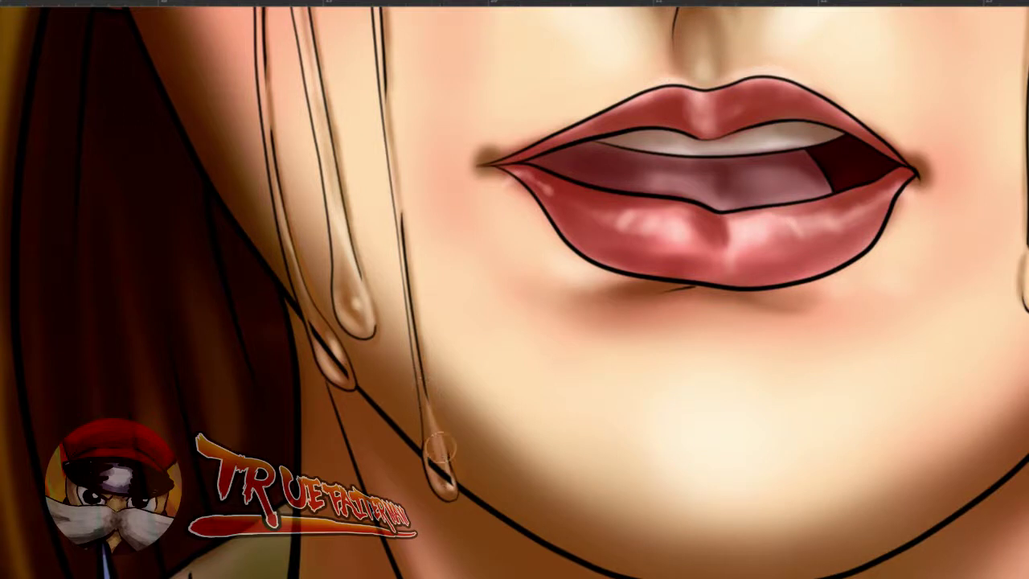
{"action": "left_click_drag", "start_coordinate": [462, 228], "coordinate": [418, 406]}
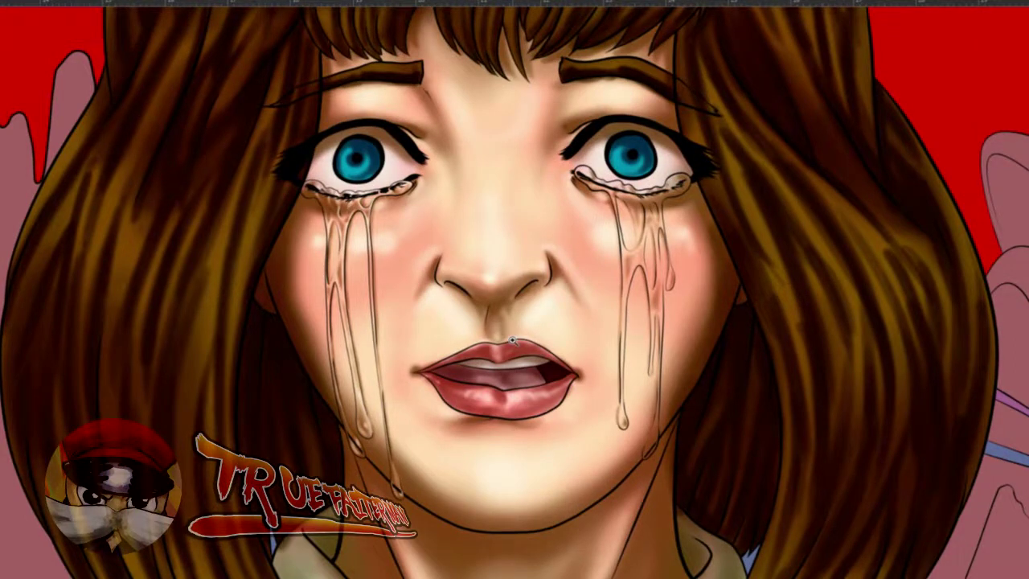
- Paint soft highlights along the tear pool on the woman's left lower eyelid and the tops of its streams
{"action": "left_click_drag", "start_coordinate": [513, 340], "coordinate": [594, 311]}
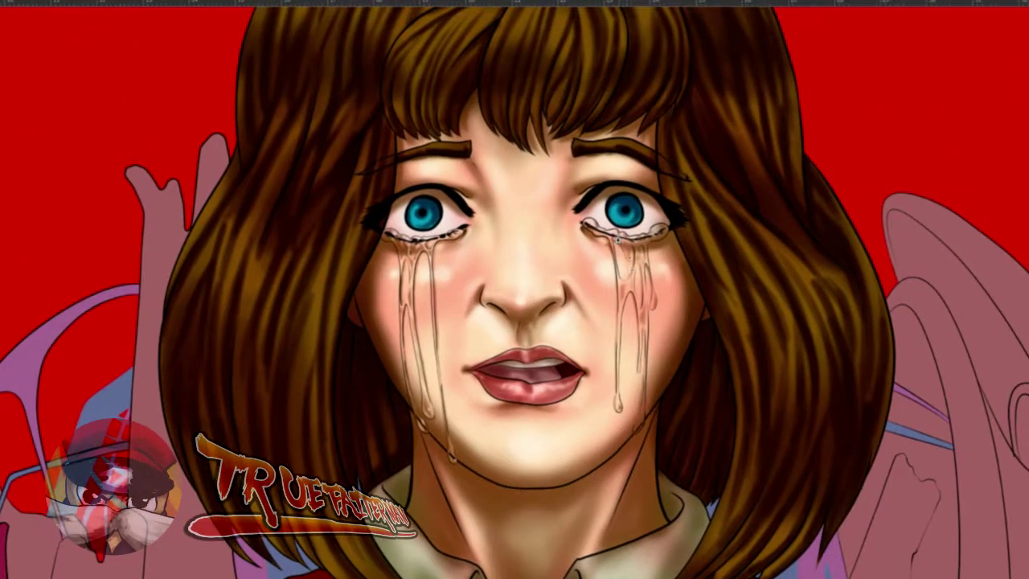
{"action": "scroll", "coordinate": [630, 233], "scroll_direction": "up", "scroll_amount": 4}
{"action": "scroll", "coordinate": [648, 257], "scroll_direction": "up", "scroll_amount": 2}
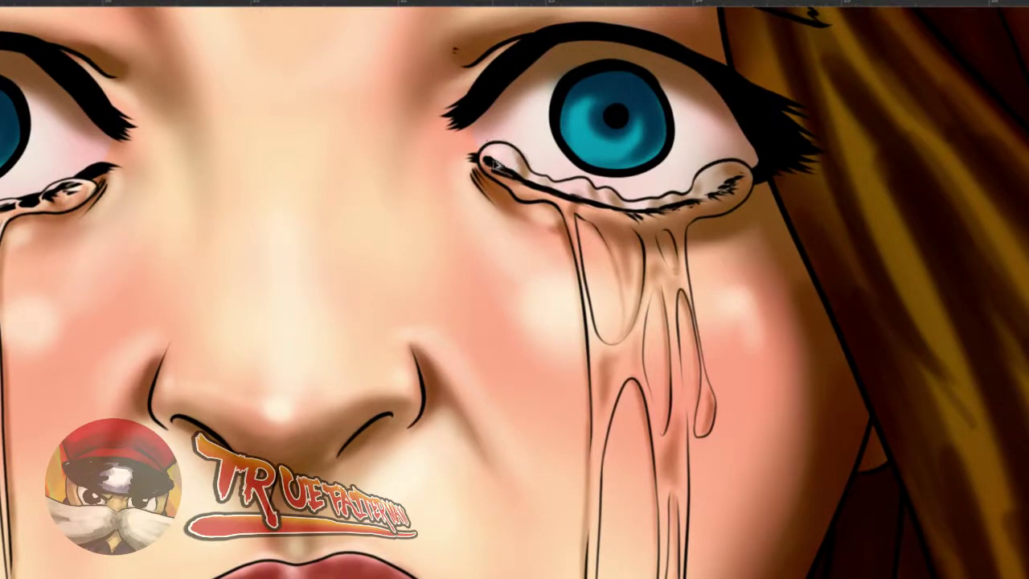
{"action": "left_click_drag", "start_coordinate": [483, 156], "coordinate": [532, 201]}
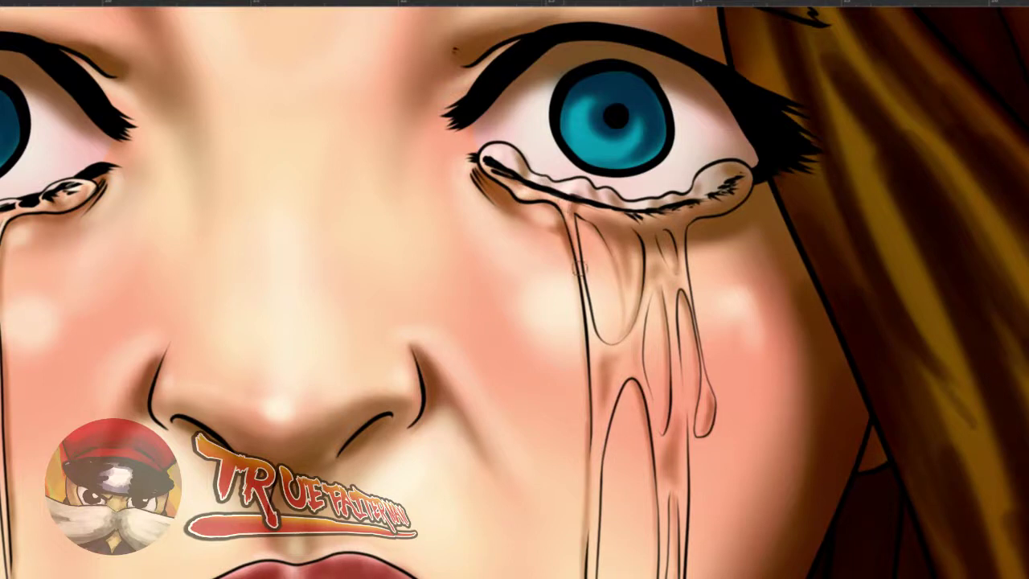
{"action": "mouse_move", "coordinate": [602, 193]}
{"action": "left_mouse_down"}
{"action": "mouse_move", "coordinate": [617, 195]}
{"action": "mouse_move", "coordinate": [630, 237]}
{"action": "mouse_move", "coordinate": [614, 228]}
{"action": "mouse_move", "coordinate": [626, 291]}
{"action": "mouse_move", "coordinate": [628, 245]}
{"action": "mouse_move", "coordinate": [646, 248]}
{"action": "left_mouse_up"}
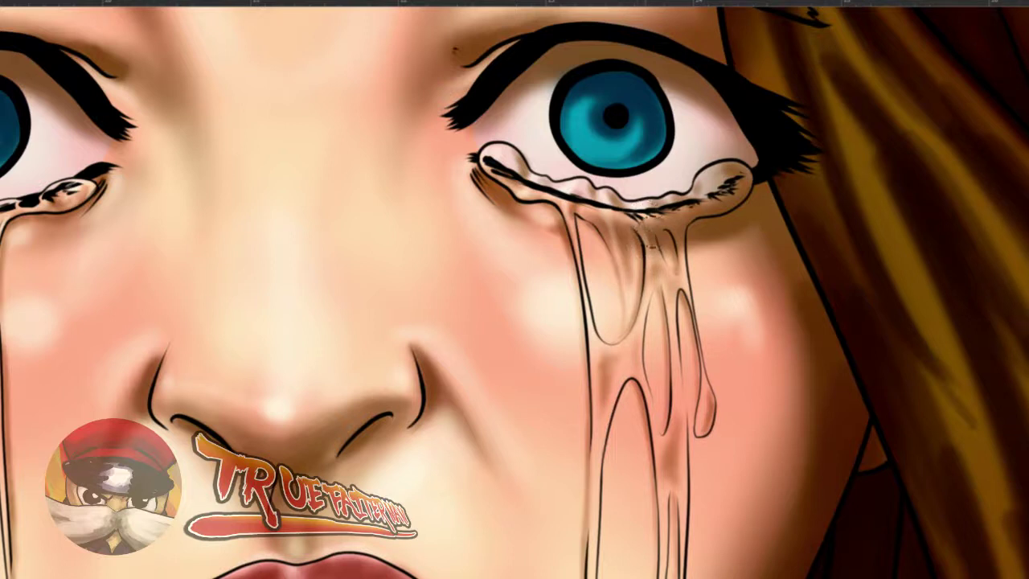
{"action": "mouse_move", "coordinate": [658, 204]}
{"action": "left_mouse_down"}
{"action": "mouse_move", "coordinate": [646, 203]}
{"action": "mouse_move", "coordinate": [680, 223]}
{"action": "left_mouse_up"}
{"action": "key", "text": "ctrl+z"}
{"action": "mouse_move", "coordinate": [707, 185]}
{"action": "left_mouse_down"}
{"action": "mouse_move", "coordinate": [725, 181]}
{"action": "mouse_move", "coordinate": [712, 171]}
{"action": "mouse_move", "coordinate": [725, 165]}
{"action": "mouse_move", "coordinate": [750, 188]}
{"action": "mouse_move", "coordinate": [713, 194]}
{"action": "mouse_move", "coordinate": [748, 194]}
{"action": "mouse_move", "coordinate": [715, 206]}
{"action": "left_mouse_up"}
{"action": "key", "text": "ctrl+z"}
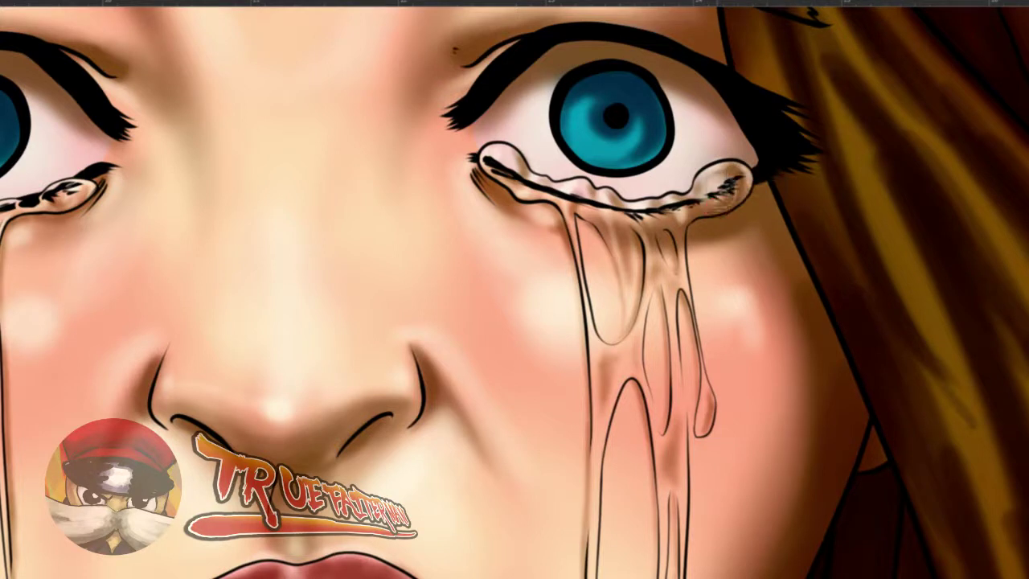
- Paint highlights down the long inner tear stream below the woman's left eye and on its drop beside the mouth
{"action": "left_click_drag", "start_coordinate": [573, 226], "coordinate": [565, 221]}
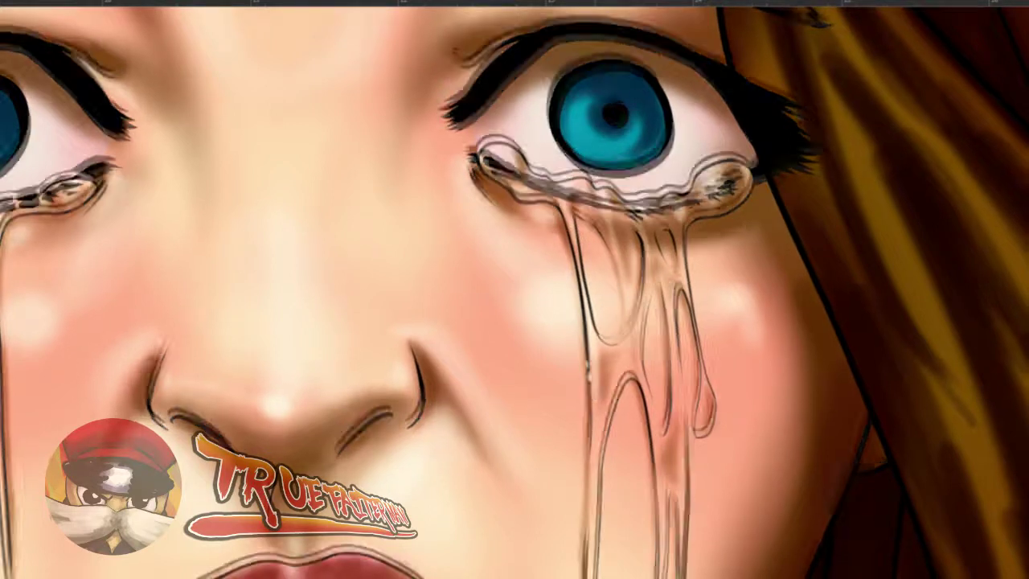
{"action": "scroll", "coordinate": [595, 337], "scroll_direction": "down", "scroll_amount": 3}
{"action": "mouse_move", "coordinate": [602, 226]}
{"action": "left_mouse_down"}
{"action": "mouse_move", "coordinate": [596, 320]}
{"action": "mouse_move", "coordinate": [602, 290]}
{"action": "left_mouse_up"}
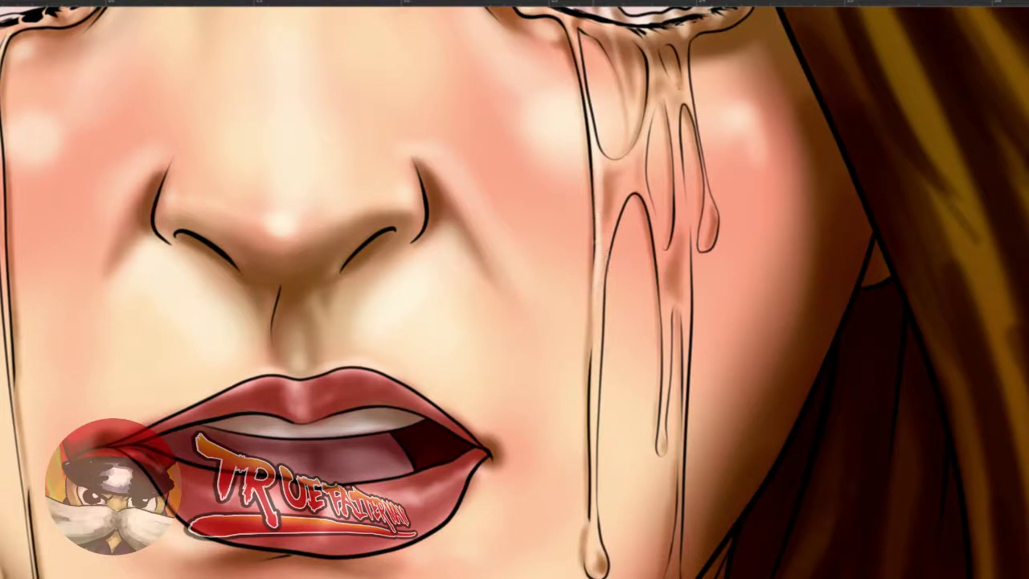
{"action": "left_click_drag", "start_coordinate": [595, 359], "coordinate": [605, 193]}
{"action": "left_click_drag", "start_coordinate": [622, 321], "coordinate": [615, 322]}
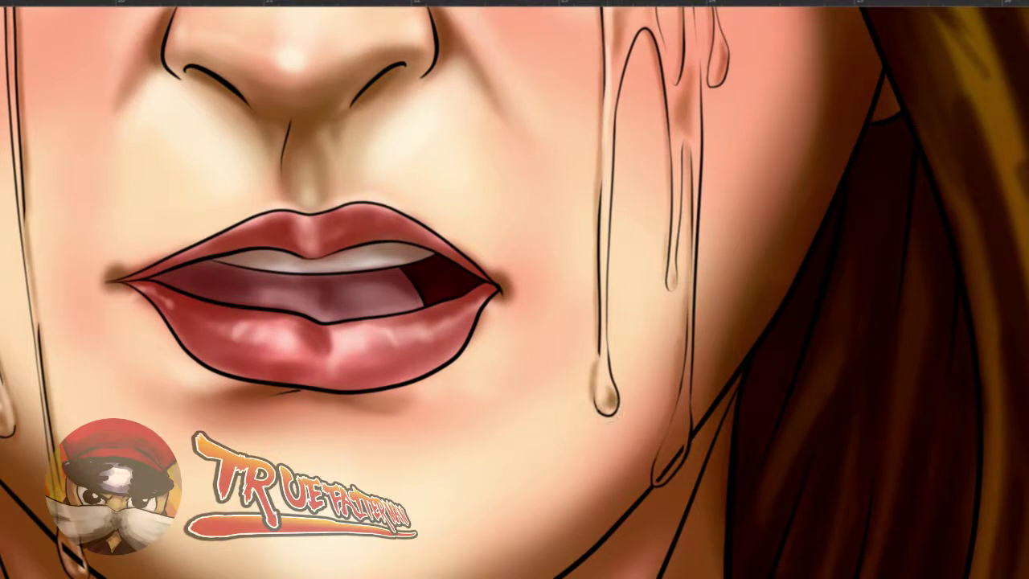
{"action": "right_click", "coordinate": [602, 404], "text": "alt"}
{"action": "left_click", "coordinate": [603, 394]}
{"action": "left_click_drag", "start_coordinate": [600, 400], "coordinate": [602, 366]}
- Paint highlights on the teardrop crossing the jawline below the woman's left eye and up its thin outer stream
{"action": "right_click", "coordinate": [677, 471], "text": "alt"}
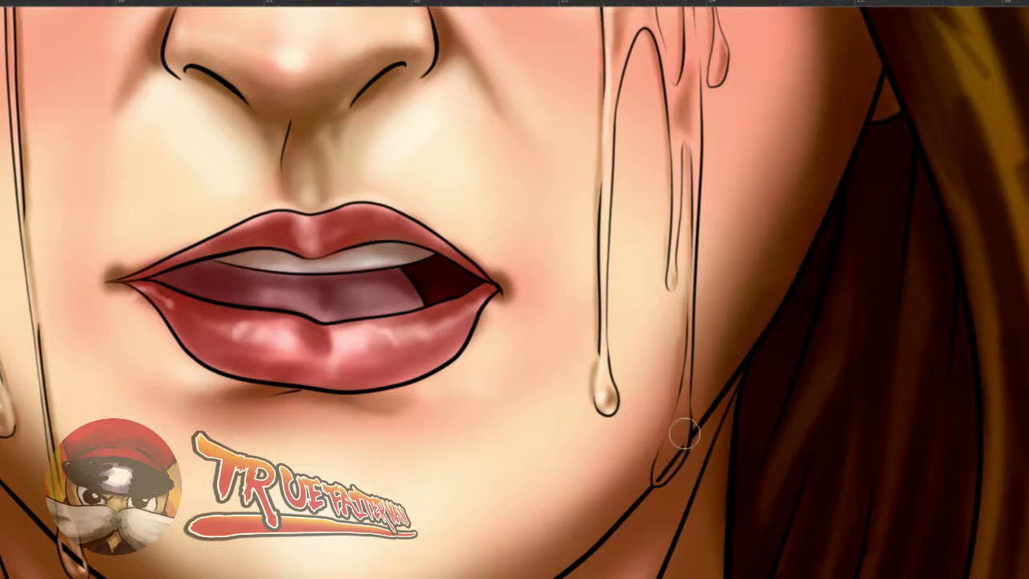
{"action": "right_click", "coordinate": [683, 442], "text": "alt"}
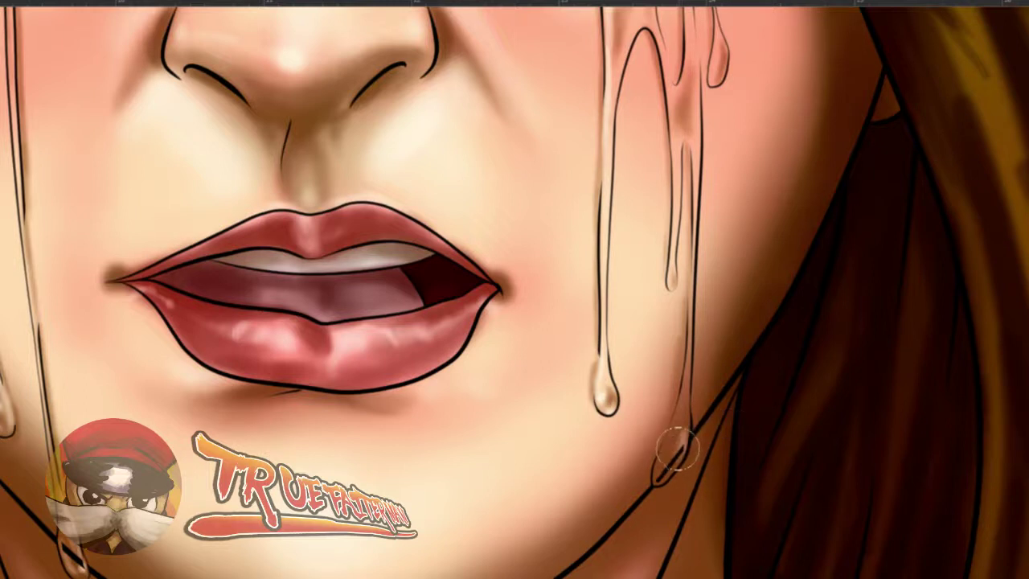
{"action": "right_click", "coordinate": [672, 451], "text": "alt"}
{"action": "left_click", "coordinate": [666, 458]}
{"action": "left_click", "coordinate": [32, 1]}
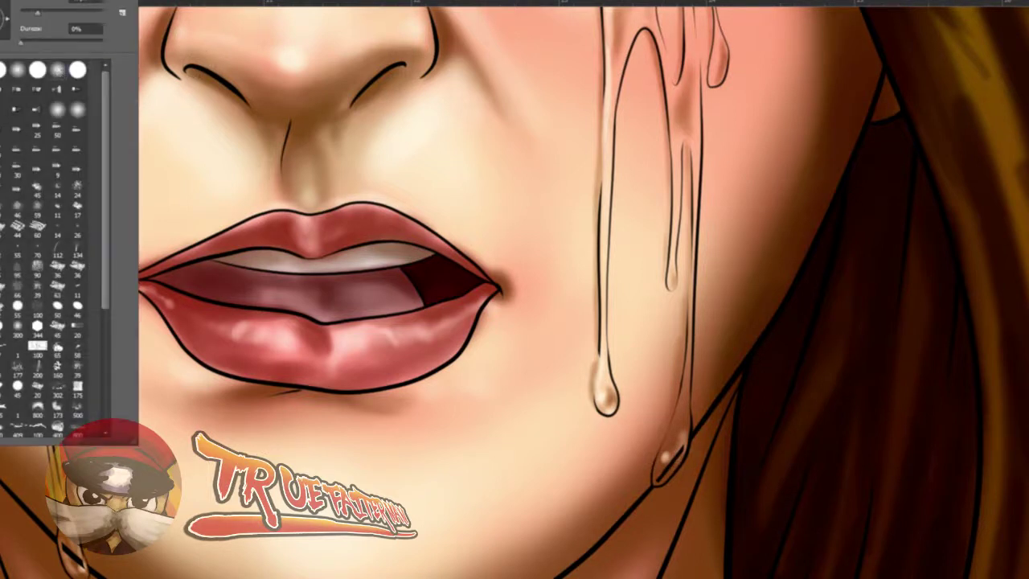
{"action": "left_click", "coordinate": [666, 480]}
{"action": "mouse_move", "coordinate": [659, 473]}
{"action": "left_mouse_down"}
{"action": "mouse_move", "coordinate": [679, 434]}
{"action": "mouse_move", "coordinate": [672, 440]}
{"action": "left_mouse_up"}
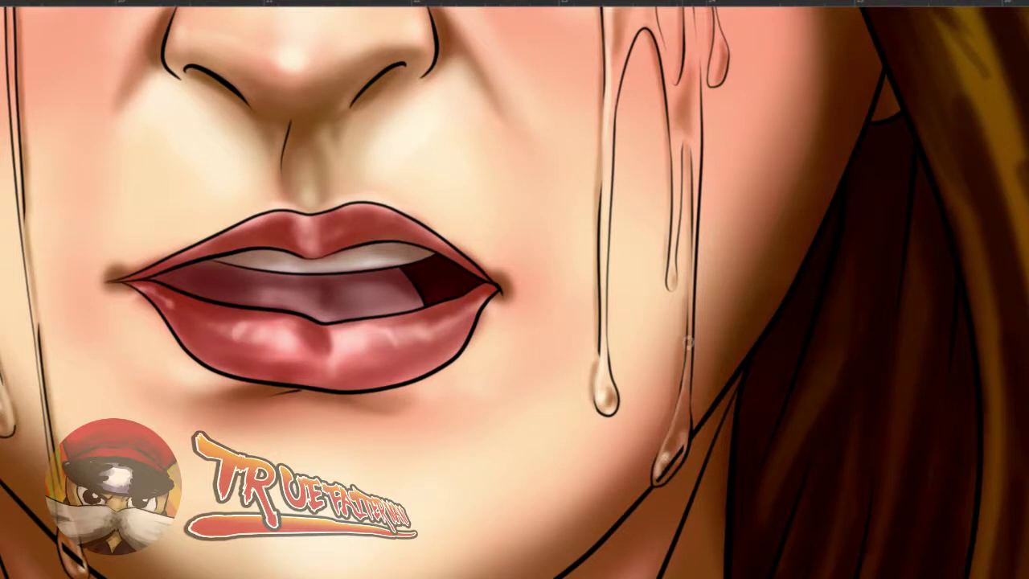
{"action": "left_click_drag", "start_coordinate": [688, 351], "coordinate": [689, 320]}
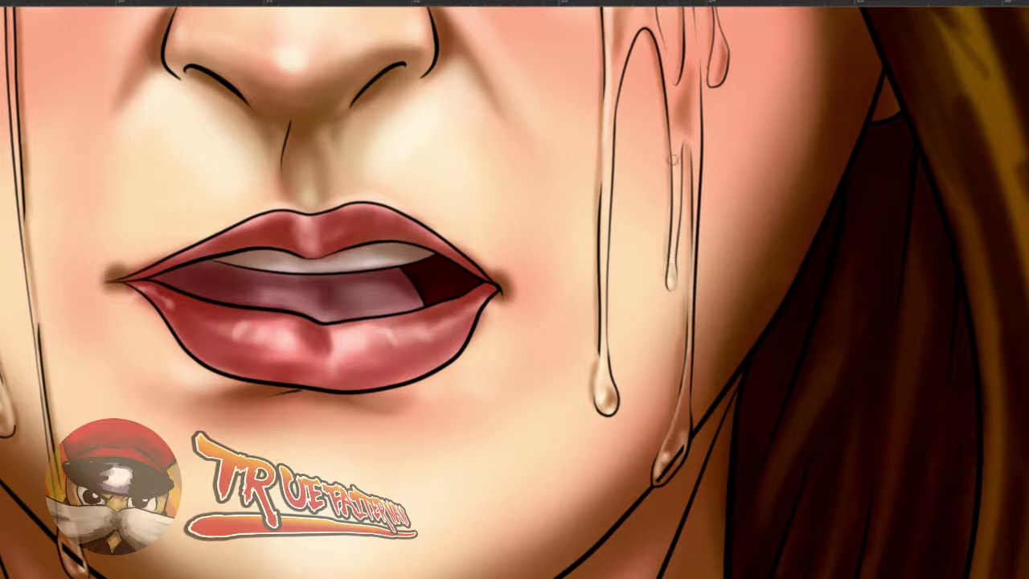
- Paint highlights along the narrow middle tear stream and where the streams branch on the woman's left cheek
{"action": "mouse_move", "coordinate": [681, 156]}
{"action": "left_mouse_down"}
{"action": "mouse_move", "coordinate": [672, 100]}
{"action": "mouse_move", "coordinate": [661, 189]}
{"action": "left_mouse_up"}
{"action": "right_click", "coordinate": [672, 99], "text": "alt"}
{"action": "left_click_drag", "start_coordinate": [648, 126], "coordinate": [665, 217]}
{"action": "key", "text": "ctrl+z"}
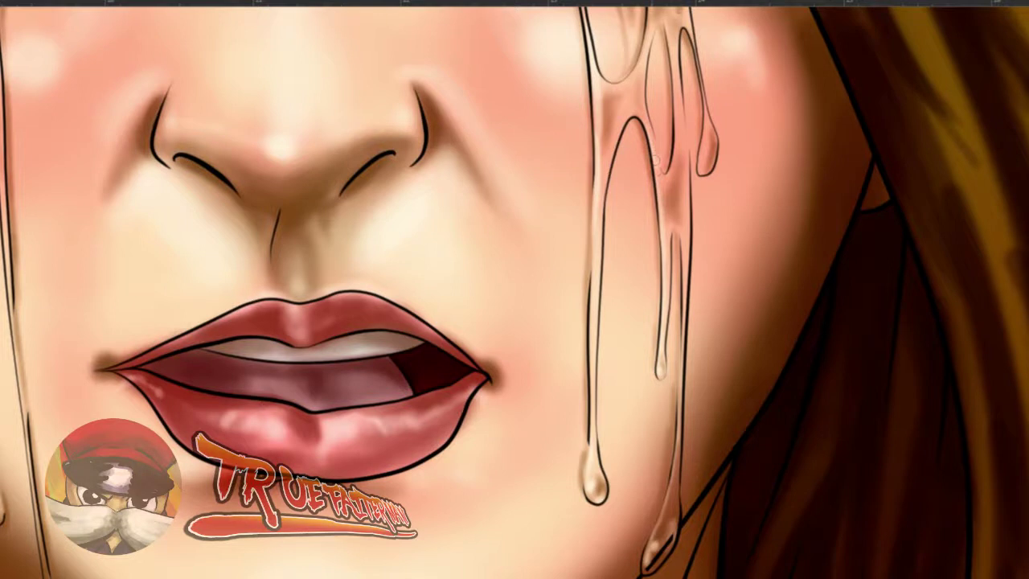
{"action": "right_click", "coordinate": [664, 137], "text": "alt"}
{"action": "right_click", "coordinate": [620, 111], "text": "alt"}
{"action": "left_click_drag", "start_coordinate": [631, 103], "coordinate": [615, 149]}
{"action": "right_click", "coordinate": [659, 124], "text": "alt"}
{"action": "left_click_drag", "start_coordinate": [642, 80], "coordinate": [619, 146]}
{"action": "right_click", "coordinate": [622, 134], "text": "alt"}
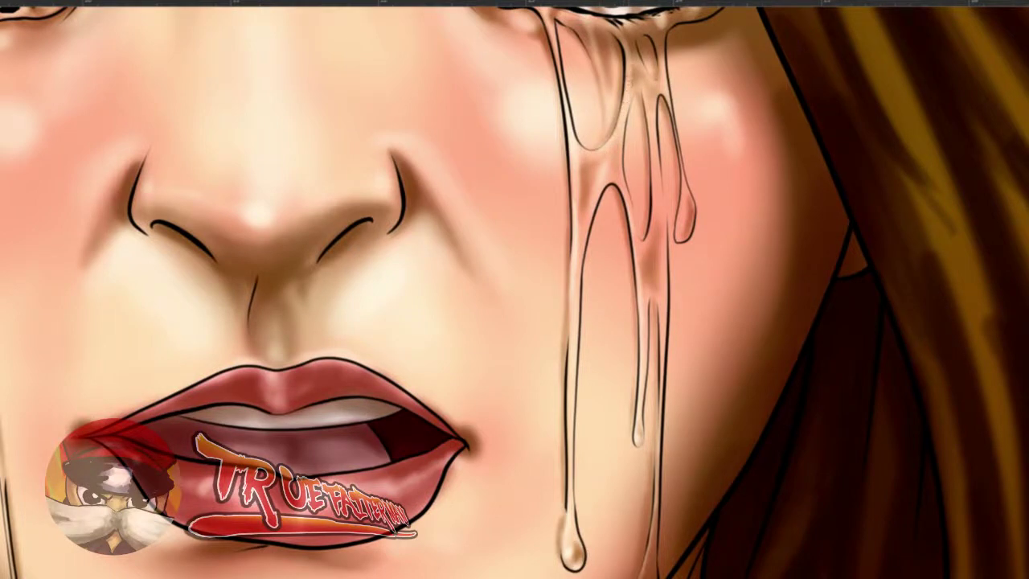
- Paint highlights on the short outer teardrop on the woman's left cheek and the upper streams leading to it
{"action": "left_click_drag", "start_coordinate": [656, 186], "coordinate": [648, 237]}
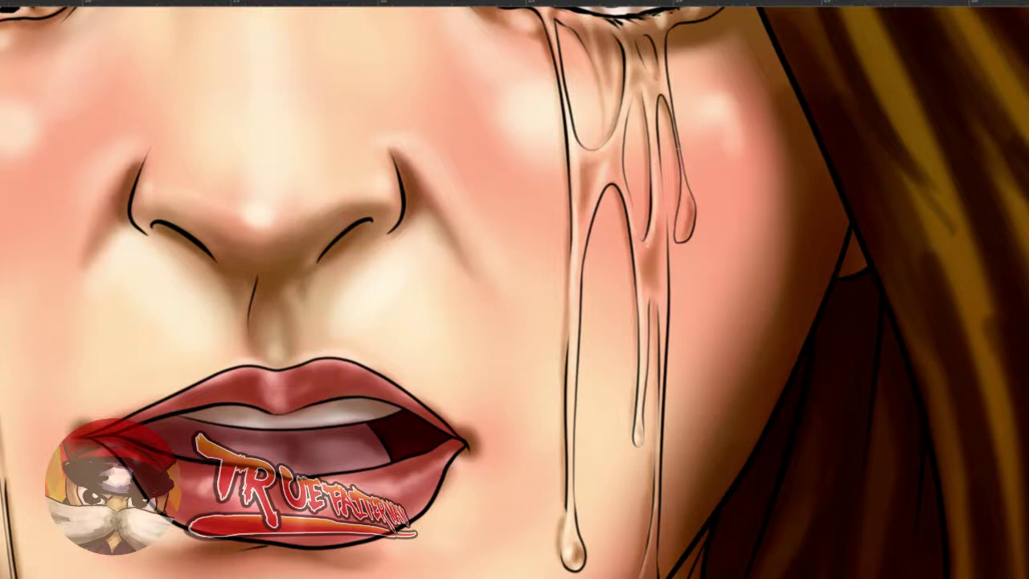
{"action": "mouse_move", "coordinate": [674, 225]}
{"action": "left_mouse_down"}
{"action": "mouse_move", "coordinate": [691, 224]}
{"action": "mouse_move", "coordinate": [687, 197]}
{"action": "mouse_move", "coordinate": [684, 208]}
{"action": "left_mouse_up"}
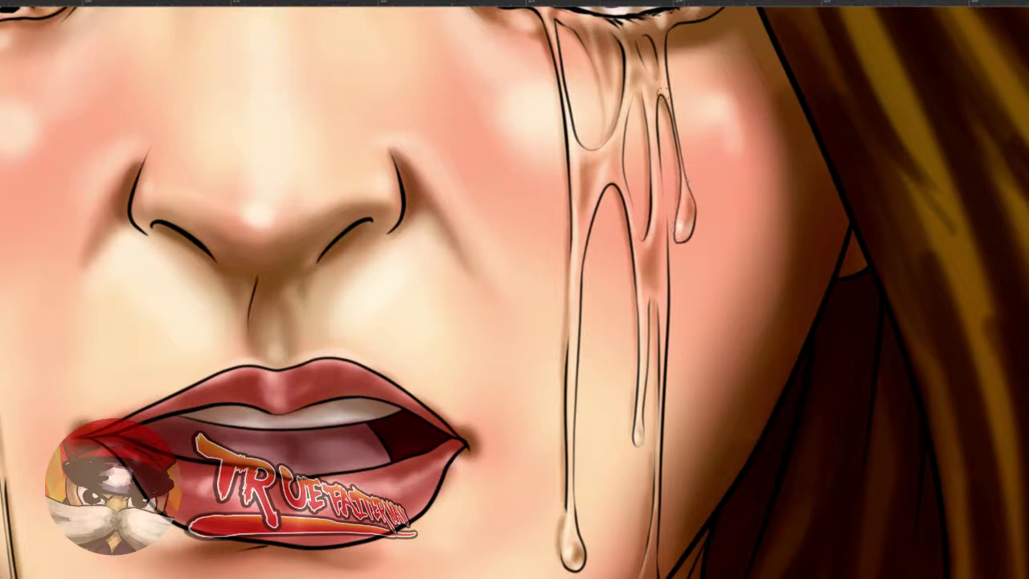
{"action": "mouse_move", "coordinate": [659, 72]}
{"action": "left_mouse_down"}
{"action": "mouse_move", "coordinate": [654, 37]}
{"action": "mouse_move", "coordinate": [643, 171]}
{"action": "left_mouse_up"}
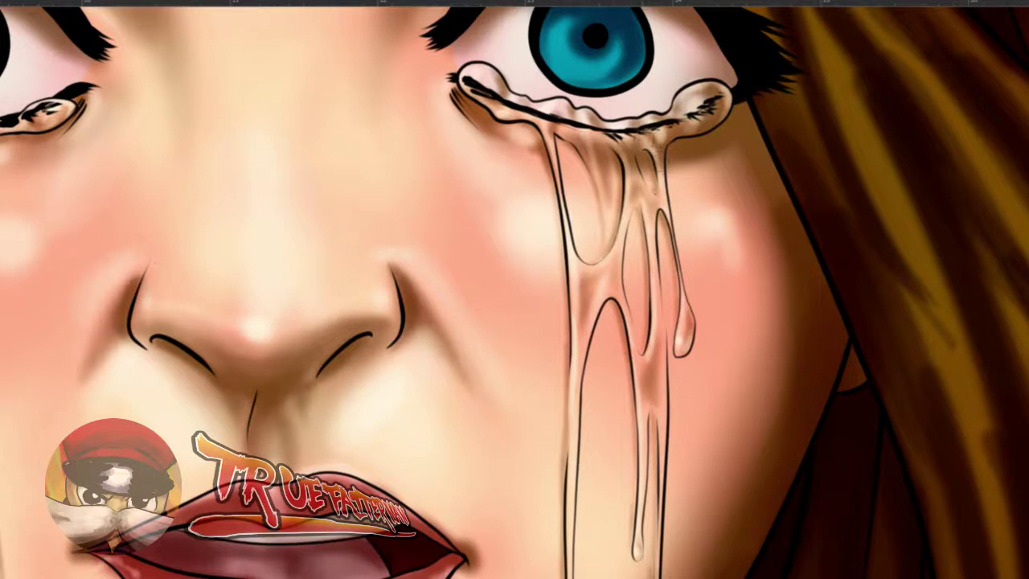
{"action": "left_click_drag", "start_coordinate": [635, 171], "coordinate": [638, 170]}
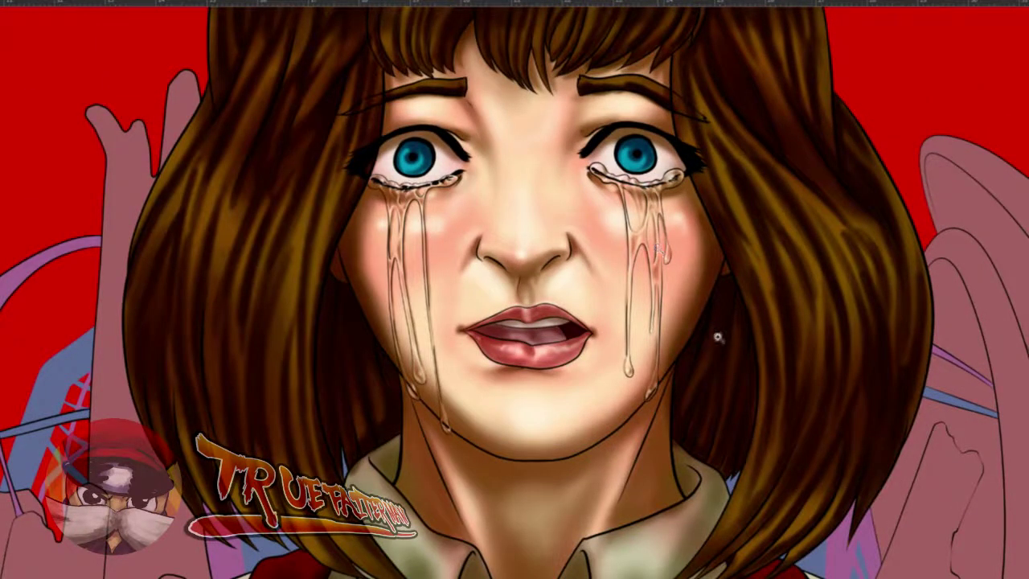
- Examine the finished tear highlights and the shading of face and hair, both close up and across the whole illustration
{"action": "scroll", "coordinate": [687, 285], "scroll_direction": "down", "scroll_amount": 2}
{"action": "scroll", "coordinate": [764, 322], "scroll_direction": "down", "scroll_amount": 2}
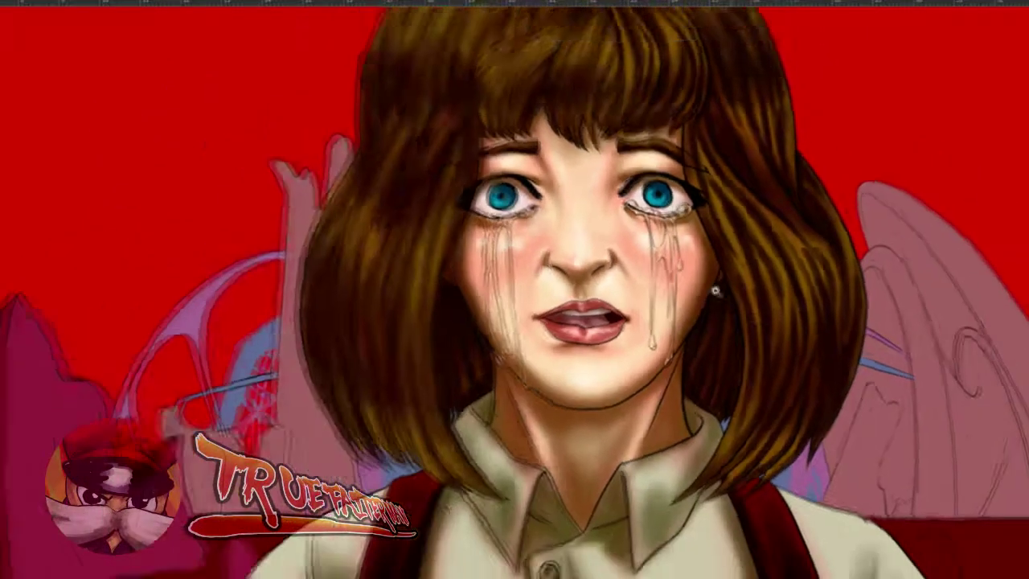
{"action": "scroll", "coordinate": [735, 314], "scroll_direction": "up", "scroll_amount": 1}
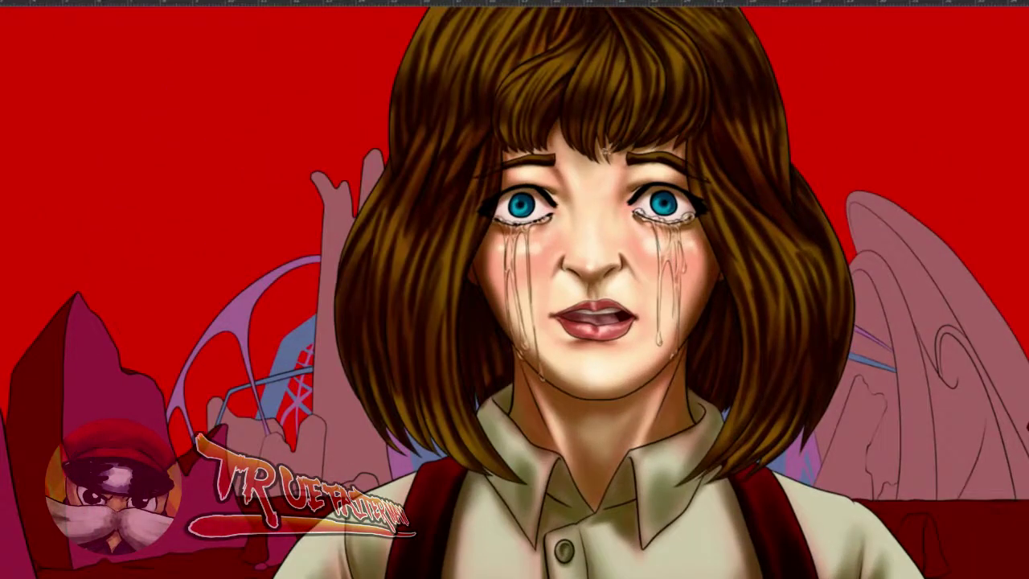
{"action": "scroll", "coordinate": [565, 172], "scroll_direction": "up", "scroll_amount": 2}
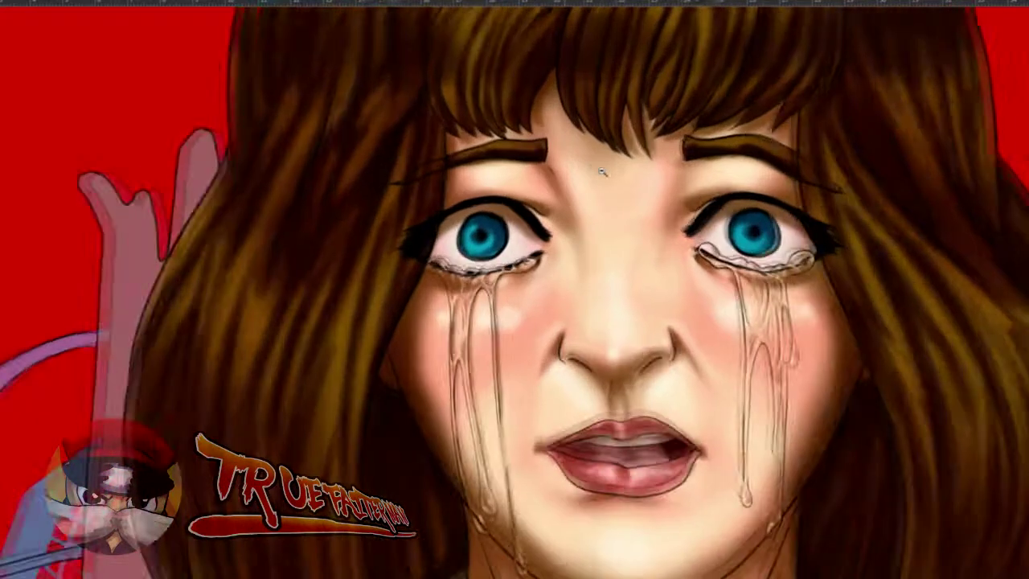
{"action": "scroll", "coordinate": [560, 169], "scroll_direction": "down", "scroll_amount": 4}
{"action": "scroll", "coordinate": [556, 165], "scroll_direction": "up", "scroll_amount": 5}
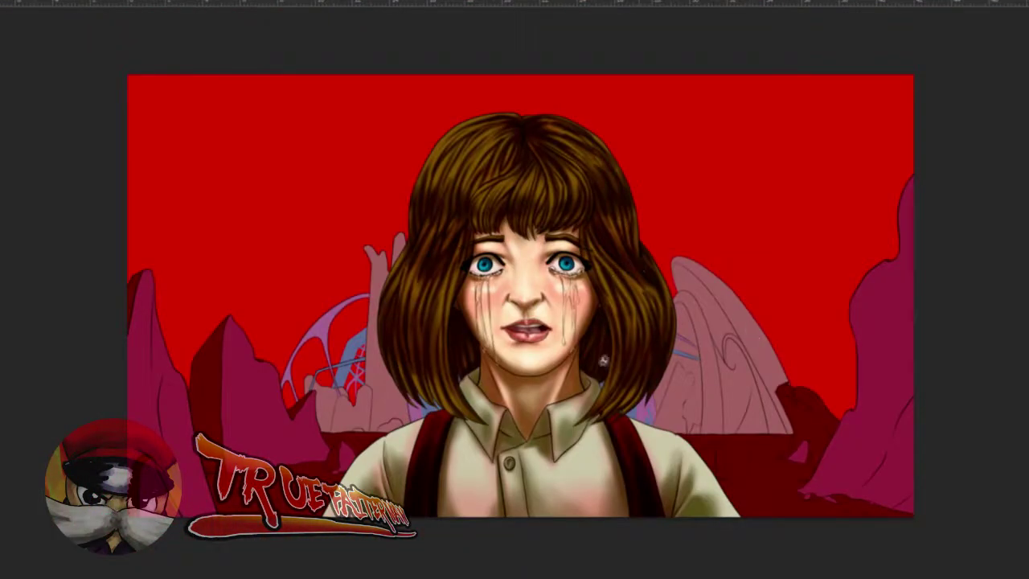
{"action": "left_click_drag", "start_coordinate": [544, 387], "coordinate": [588, 386]}
{"action": "left_click_drag", "start_coordinate": [510, 400], "coordinate": [529, 410]}
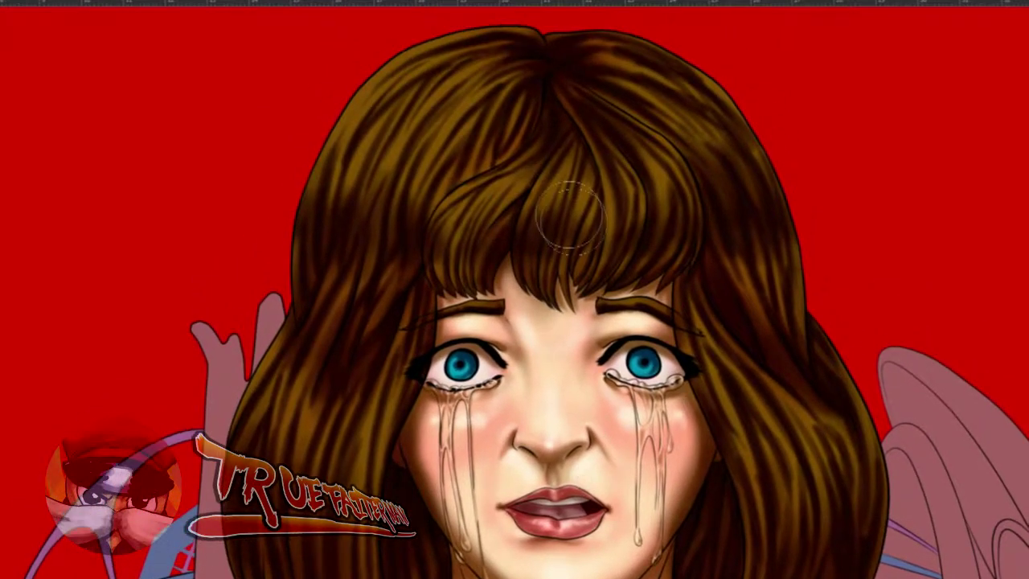
- Compare the portrait with and without the Luz, Sombra and Rojos shading layers, leaving all of them visible
{"action": "mouse_move", "coordinate": [1005, 251]}
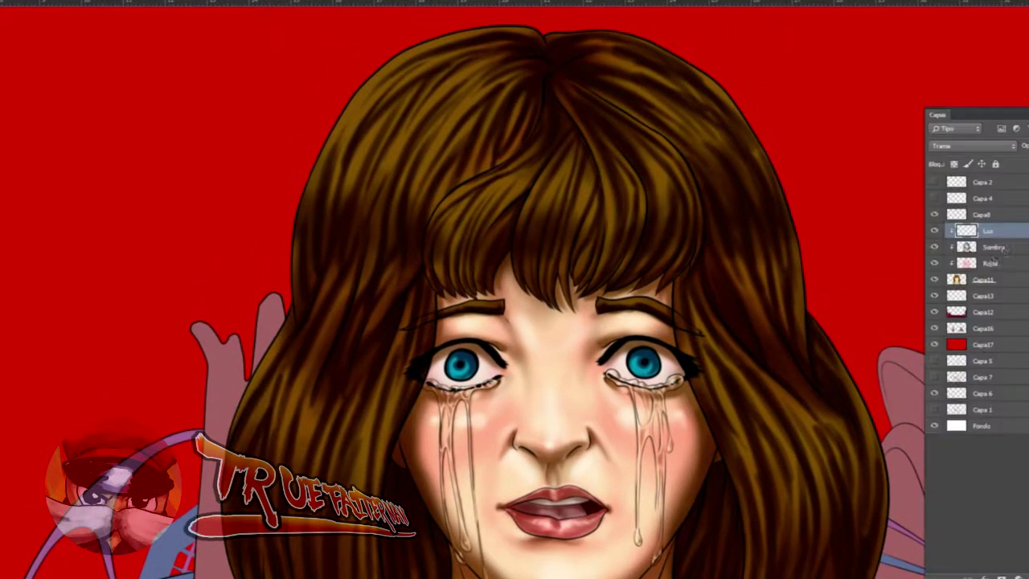
{"action": "left_click", "coordinate": [935, 278]}
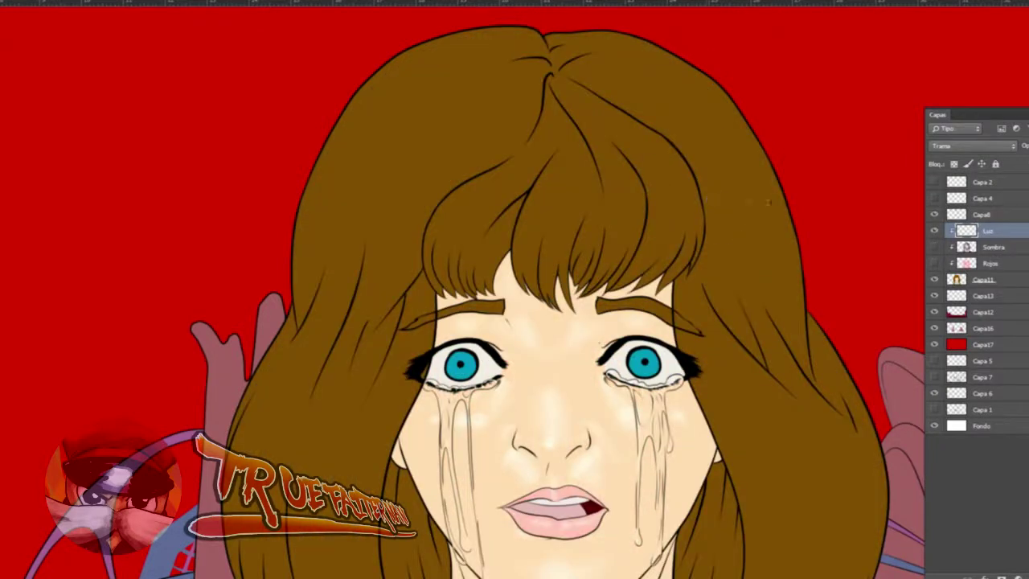
{"action": "left_click", "coordinate": [935, 246]}
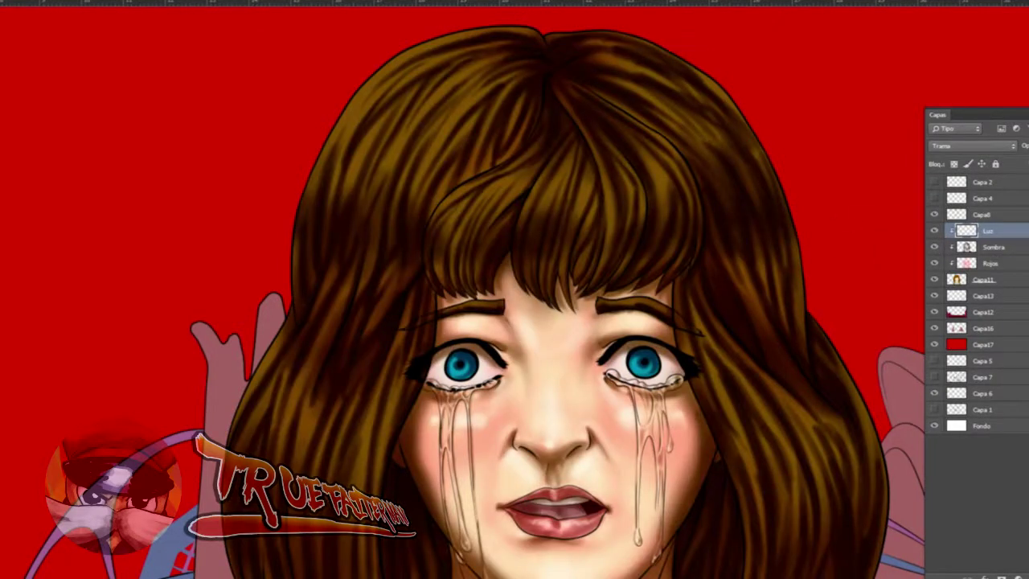
{"action": "key", "text": "F7"}
- Paint broad soft highlights across the crown of the hair and the upper fringe with a large soft brush
{"action": "scroll", "coordinate": [555, 174], "scroll_direction": "up", "scroll_amount": 2}
{"action": "scroll", "coordinate": [576, 163], "scroll_direction": "down", "scroll_amount": 2}
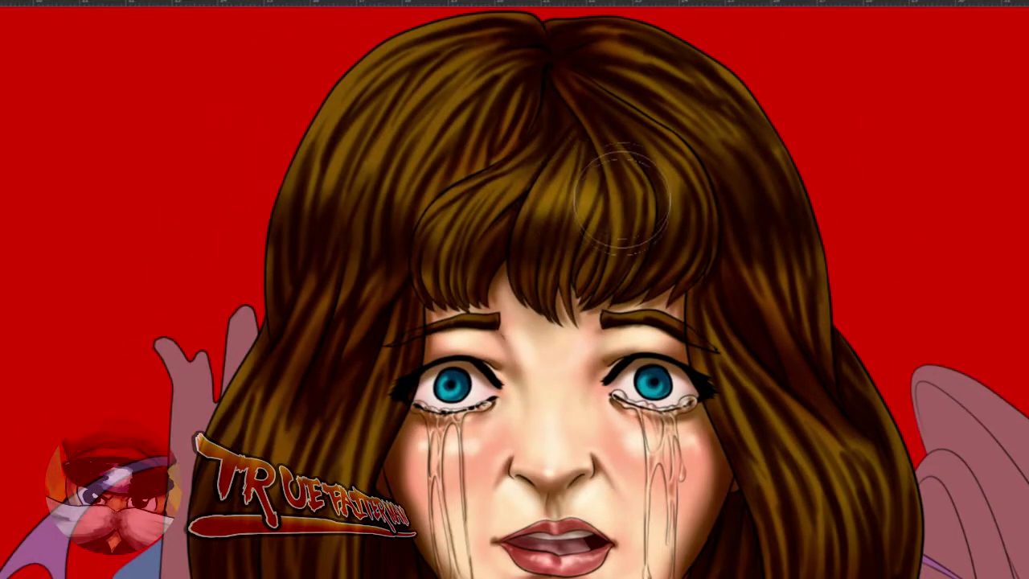
{"action": "mouse_move", "coordinate": [699, 170]}
{"action": "left_mouse_down"}
{"action": "mouse_move", "coordinate": [736, 152]}
{"action": "mouse_move", "coordinate": [752, 161]}
{"action": "mouse_move", "coordinate": [791, 134]}
{"action": "left_mouse_up"}
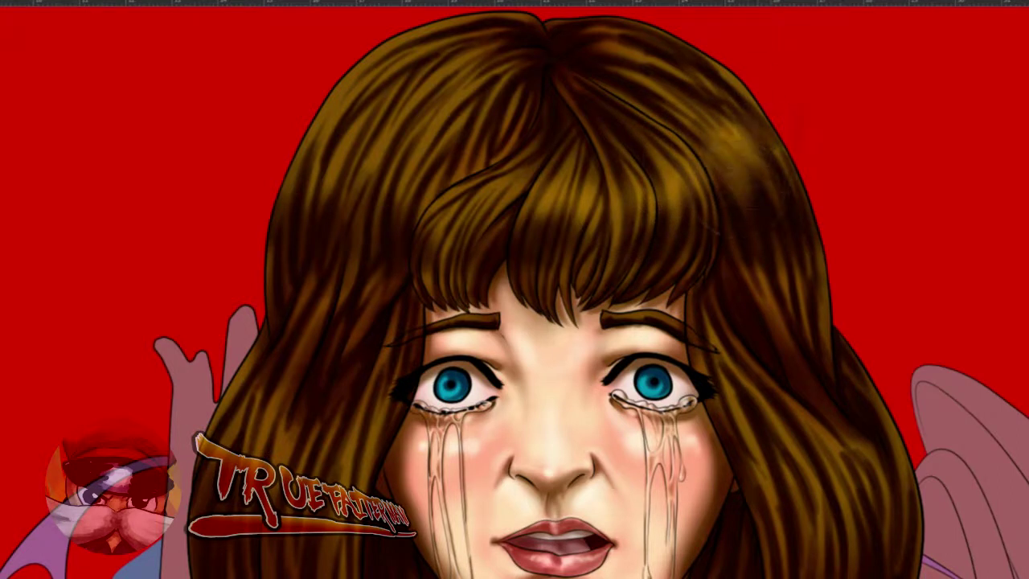
{"action": "mouse_move", "coordinate": [528, 202]}
{"action": "left_mouse_down"}
{"action": "mouse_move", "coordinate": [512, 176]}
{"action": "mouse_move", "coordinate": [466, 186]}
{"action": "mouse_move", "coordinate": [466, 132]}
{"action": "mouse_move", "coordinate": [451, 160]}
{"action": "mouse_move", "coordinate": [430, 152]}
{"action": "mouse_move", "coordinate": [431, 111]}
{"action": "mouse_move", "coordinate": [419, 129]}
{"action": "mouse_move", "coordinate": [414, 90]}
{"action": "mouse_move", "coordinate": [365, 144]}
{"action": "mouse_move", "coordinate": [345, 117]}
{"action": "mouse_move", "coordinate": [349, 88]}
{"action": "mouse_move", "coordinate": [401, 57]}
{"action": "mouse_move", "coordinate": [356, 134]}
{"action": "left_mouse_up"}
{"action": "left_click_drag", "start_coordinate": [520, 36], "coordinate": [542, 44]}
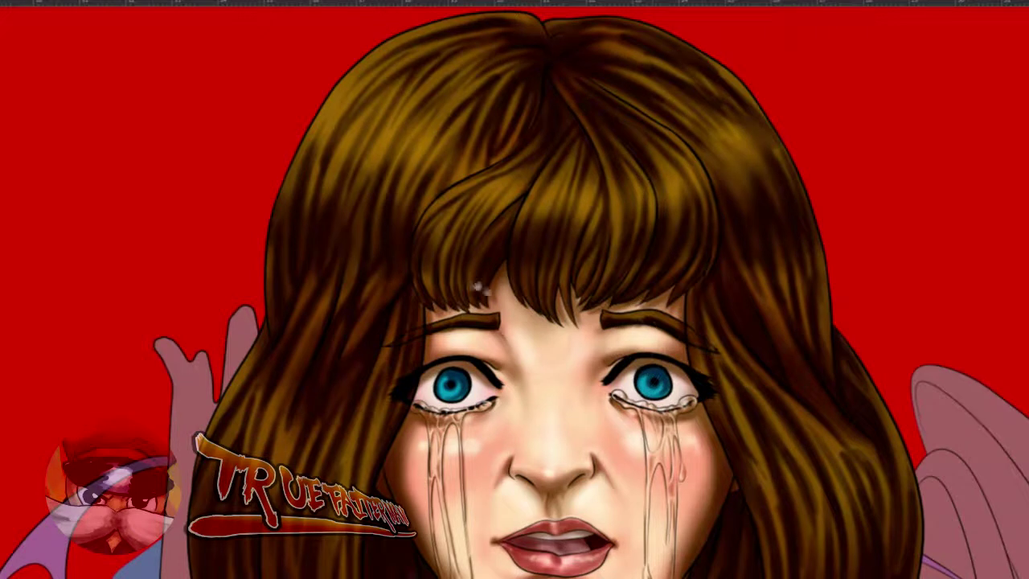
- Brush broad soft highlights onto the side lengths of the hair and the fringe lock on the woman's right
{"action": "scroll", "coordinate": [453, 183], "scroll_direction": "down", "scroll_amount": 3}
{"action": "left_click_drag", "start_coordinate": [364, 310], "coordinate": [374, 312]}
{"action": "mouse_move", "coordinate": [362, 375]}
{"action": "left_mouse_down"}
{"action": "mouse_move", "coordinate": [348, 344]}
{"action": "mouse_move", "coordinate": [294, 339]}
{"action": "left_mouse_up"}
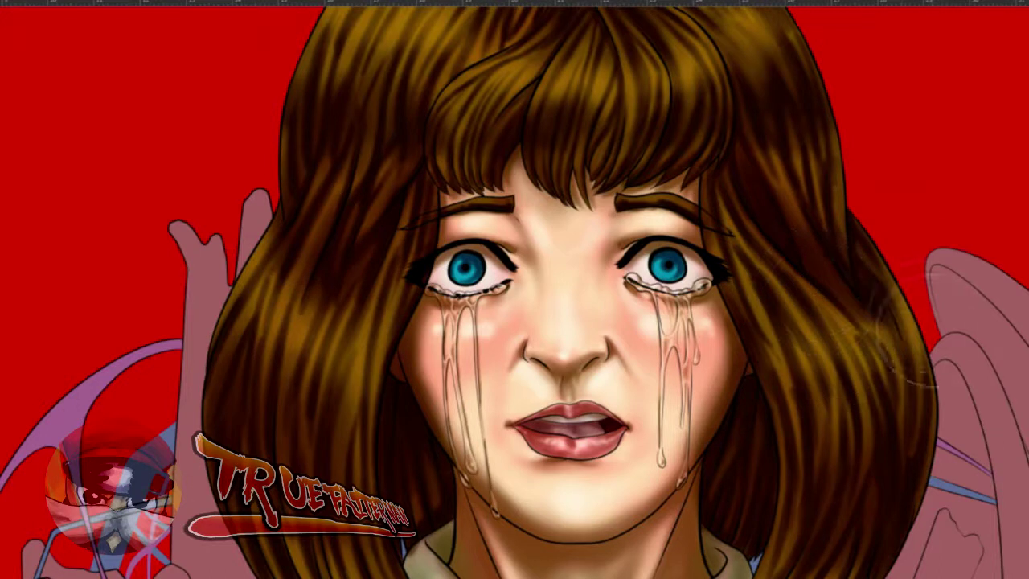
{"action": "scroll", "coordinate": [804, 125], "scroll_direction": "down", "scroll_amount": 4}
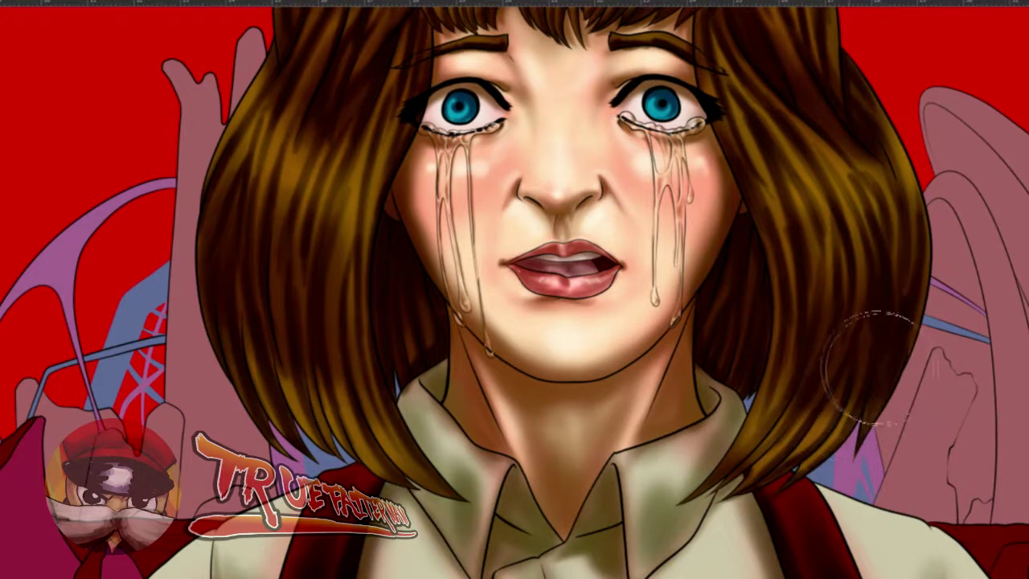
{"action": "scroll", "coordinate": [845, 378], "scroll_direction": "up", "scroll_amount": 5}
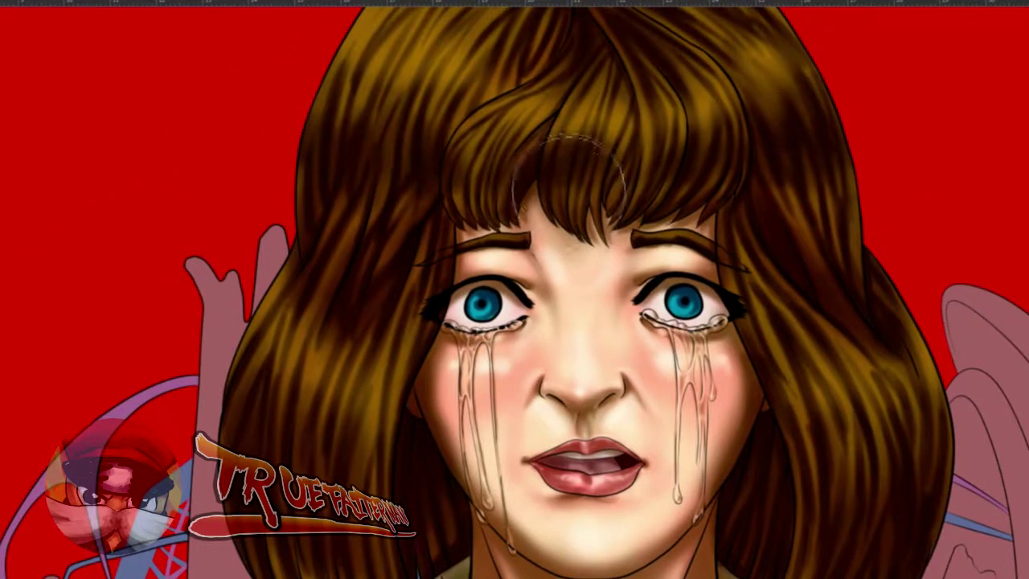
{"action": "mouse_move", "coordinate": [494, 174]}
{"action": "left_mouse_down"}
{"action": "mouse_move", "coordinate": [475, 172]}
{"action": "mouse_move", "coordinate": [466, 197]}
{"action": "left_mouse_up"}
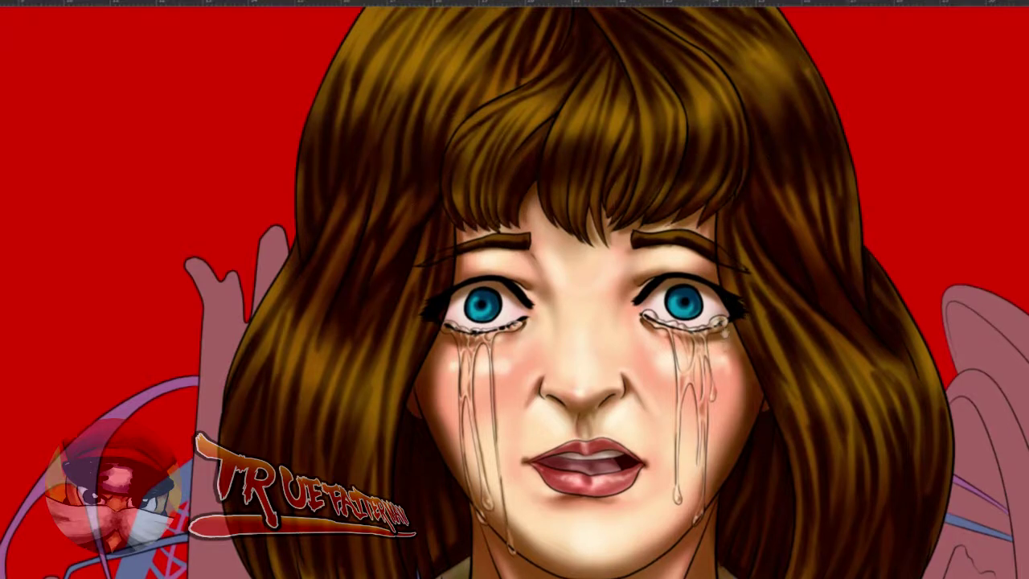
- Shrink the soft brush and paint fine highlight strands over the crown on the woman's right and beside the parting
{"action": "scroll", "coordinate": [595, 315], "scroll_direction": "up", "scroll_amount": 4}
{"action": "left_click", "coordinate": [2, 2]}
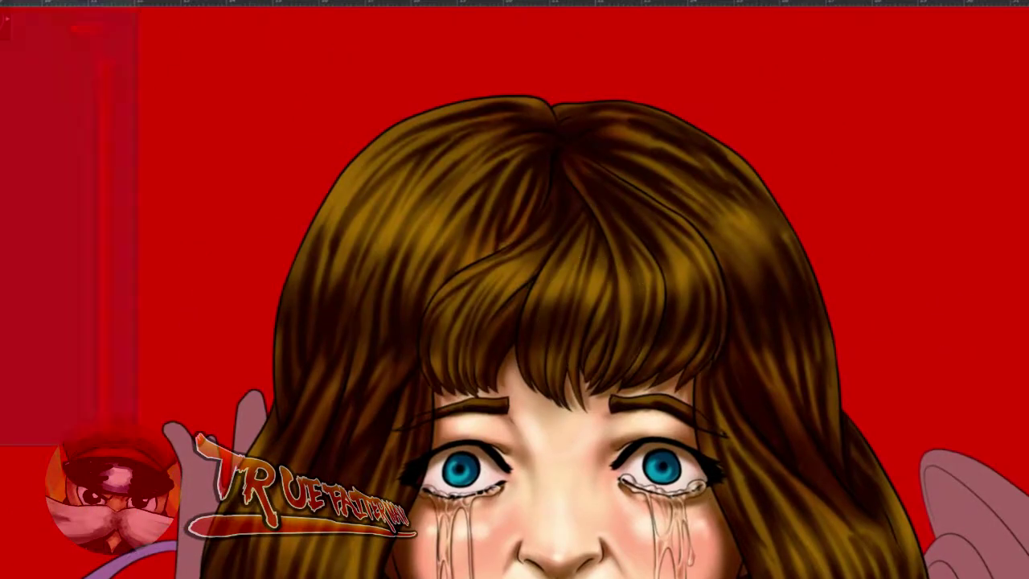
{"action": "left_click", "coordinate": [441, 199]}
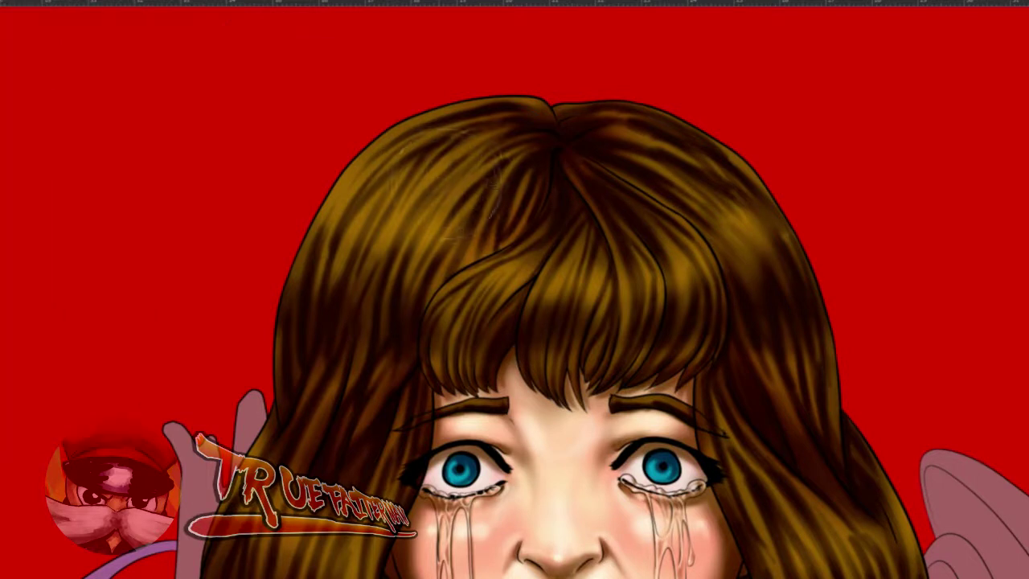
{"action": "mouse_move", "coordinate": [590, 208]}
{"action": "left_mouse_down"}
{"action": "mouse_move", "coordinate": [613, 195]}
{"action": "mouse_move", "coordinate": [605, 201]}
{"action": "left_mouse_up"}
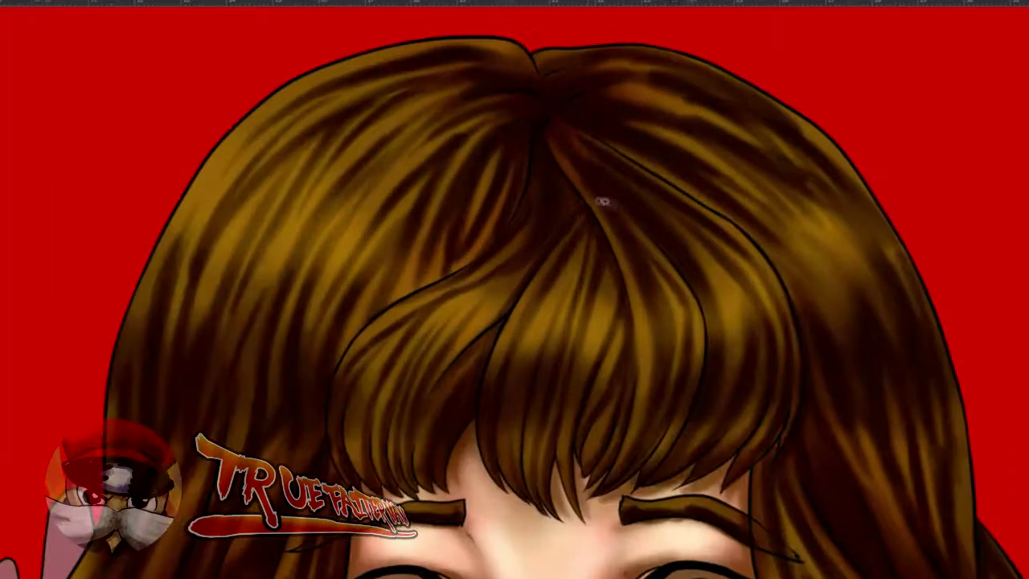
{"action": "left_click_drag", "start_coordinate": [534, 137], "coordinate": [427, 156]}
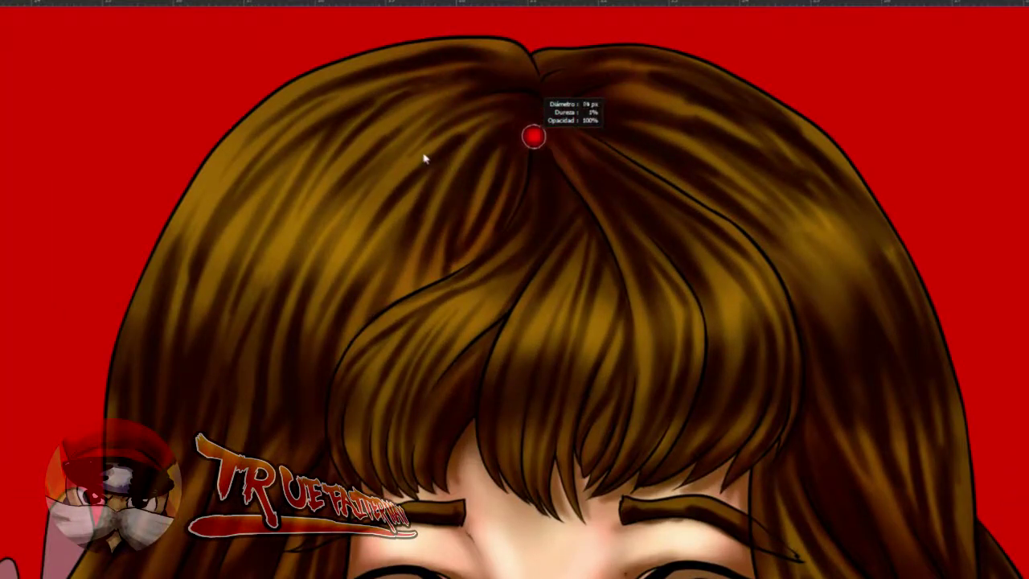
{"action": "scroll", "coordinate": [454, 197], "scroll_direction": "down", "scroll_amount": 3}
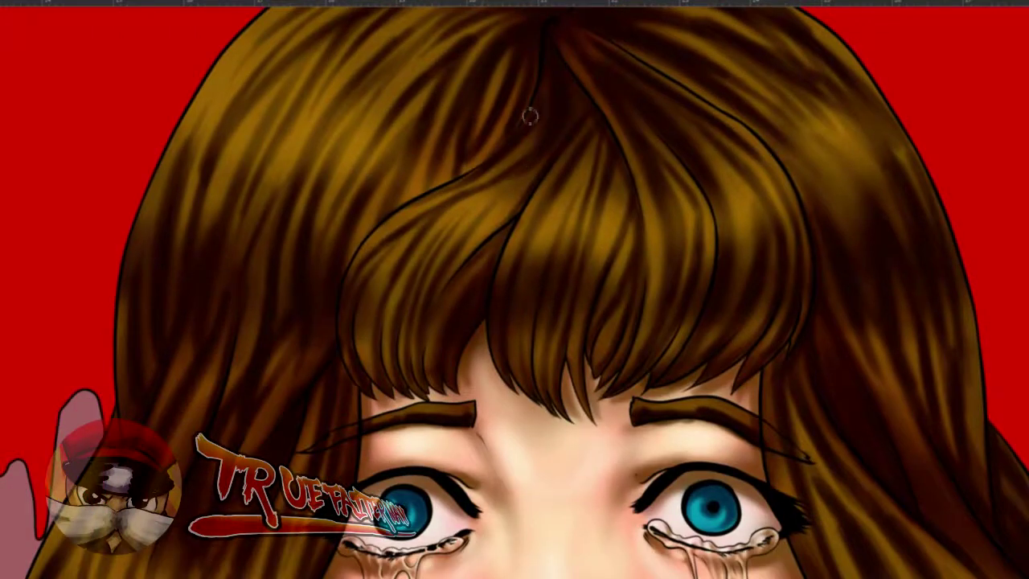
{"action": "scroll", "coordinate": [530, 116], "scroll_direction": "up", "scroll_amount": 2}
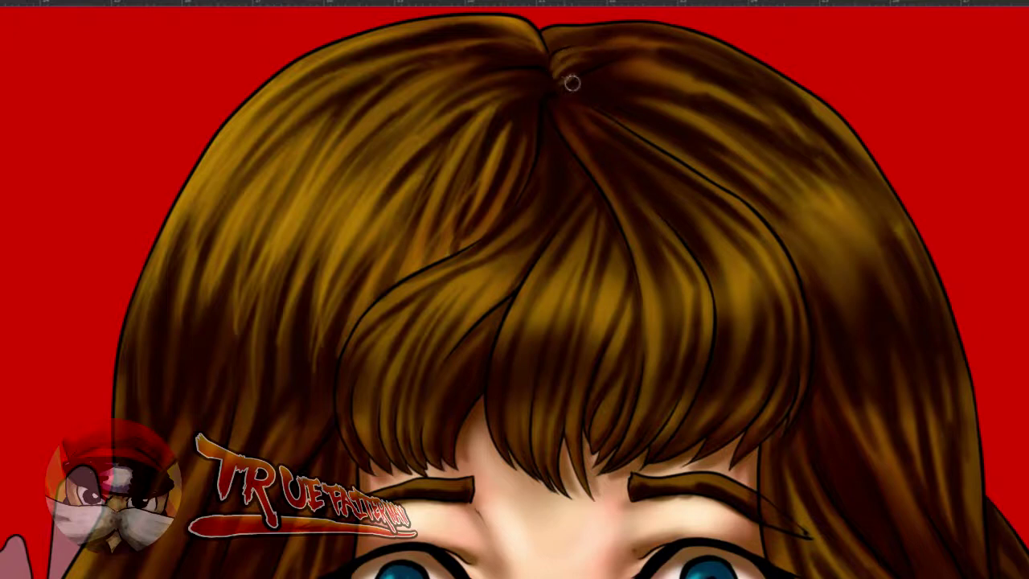
- Paint thin highlight strands from the parting down the narrow fringe lock just to the woman's left of centre
{"action": "left_click_drag", "start_coordinate": [563, 126], "coordinate": [656, 279]}
{"action": "left_click_drag", "start_coordinate": [593, 167], "coordinate": [651, 337]}
{"action": "left_click_drag", "start_coordinate": [671, 272], "coordinate": [658, 350]}
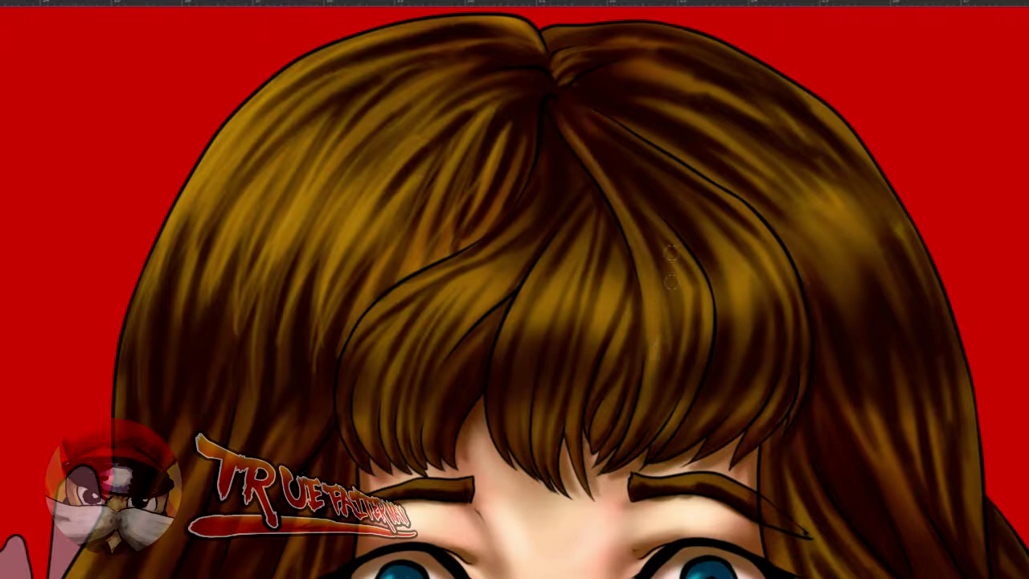
{"action": "left_click_drag", "start_coordinate": [644, 255], "coordinate": [645, 418]}
{"action": "left_click_drag", "start_coordinate": [673, 297], "coordinate": [652, 405]}
{"action": "left_click_drag", "start_coordinate": [656, 238], "coordinate": [693, 392]}
{"action": "mouse_move", "coordinate": [655, 218]}
{"action": "left_mouse_down"}
{"action": "mouse_move", "coordinate": [691, 254]}
{"action": "mouse_move", "coordinate": [680, 378]}
{"action": "left_mouse_up"}
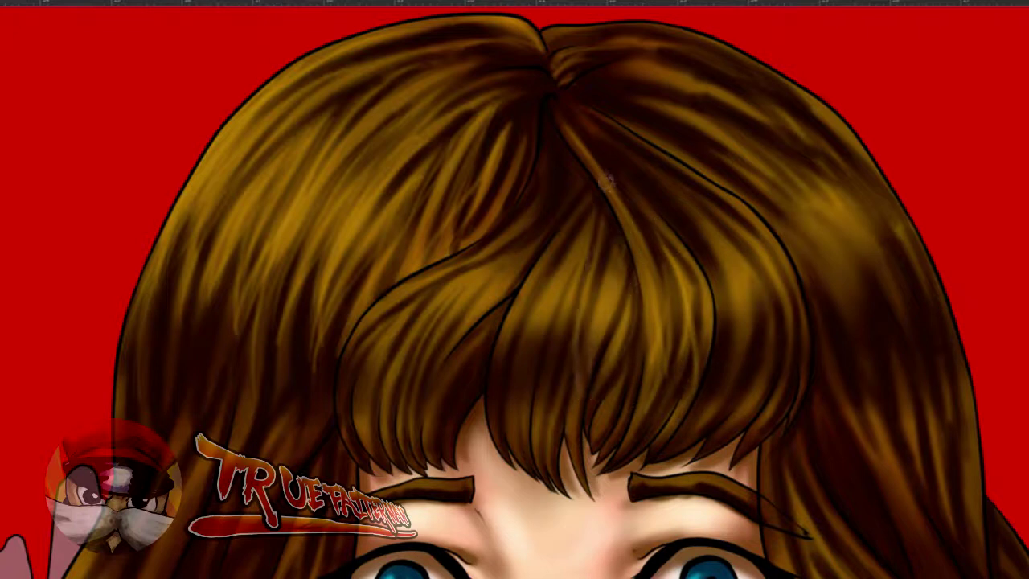
- Paint thin highlight strands down the wide middle lock of the fringe to its tips
{"action": "left_click_drag", "start_coordinate": [598, 220], "coordinate": [551, 394]}
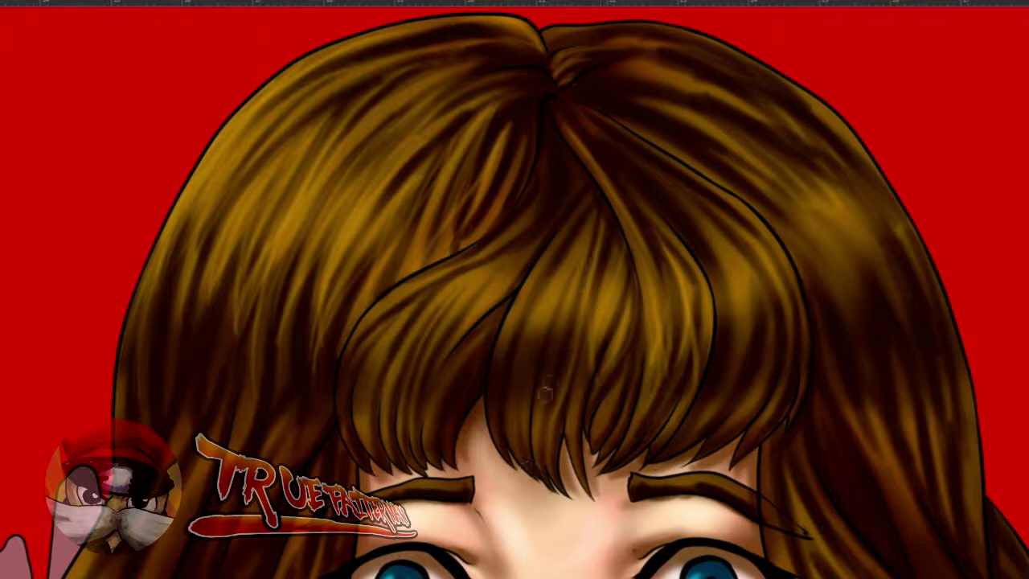
{"action": "left_click_drag", "start_coordinate": [589, 210], "coordinate": [545, 432]}
{"action": "mouse_move", "coordinate": [604, 228]}
{"action": "left_mouse_down"}
{"action": "mouse_move", "coordinate": [523, 415]}
{"action": "mouse_move", "coordinate": [540, 330]}
{"action": "mouse_move", "coordinate": [537, 399]}
{"action": "left_mouse_up"}
{"action": "mouse_move", "coordinate": [572, 241]}
{"action": "left_mouse_down"}
{"action": "mouse_move", "coordinate": [529, 340]}
{"action": "mouse_move", "coordinate": [504, 435]}
{"action": "left_mouse_up"}
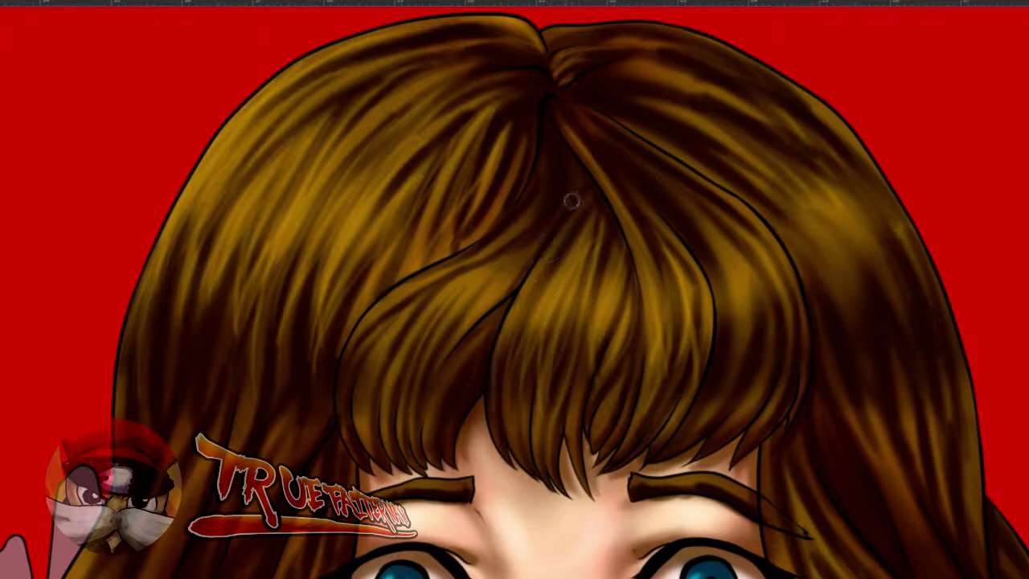
{"action": "left_click_drag", "start_coordinate": [546, 262], "coordinate": [500, 381]}
{"action": "mouse_move", "coordinate": [542, 251]}
{"action": "left_mouse_down"}
{"action": "mouse_move", "coordinate": [495, 325]}
{"action": "mouse_move", "coordinate": [515, 283]}
{"action": "left_mouse_up"}
- Paint thin curved highlight strands along the swept fringe lock on the woman's right
{"action": "mouse_move", "coordinate": [548, 233]}
{"action": "left_mouse_down"}
{"action": "mouse_move", "coordinate": [459, 357]}
{"action": "mouse_move", "coordinate": [413, 375]}
{"action": "left_mouse_up"}
{"action": "left_click_drag", "start_coordinate": [527, 247], "coordinate": [378, 392]}
{"action": "mouse_move", "coordinate": [438, 295]}
{"action": "left_mouse_down"}
{"action": "mouse_move", "coordinate": [366, 399]}
{"action": "mouse_move", "coordinate": [351, 398]}
{"action": "left_mouse_up"}
{"action": "left_click_drag", "start_coordinate": [436, 270], "coordinate": [356, 342]}
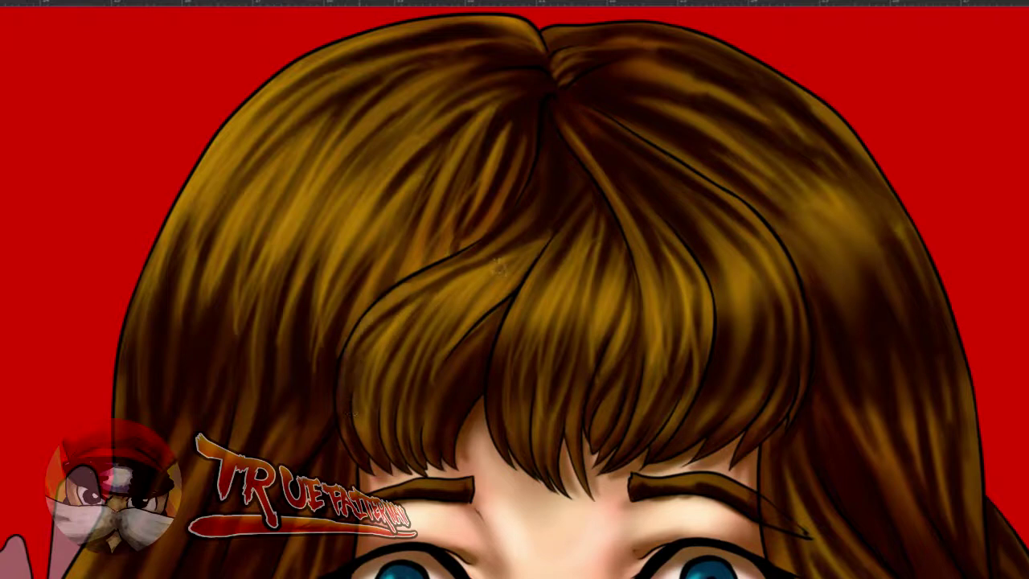
{"action": "left_click_drag", "start_coordinate": [471, 364], "coordinate": [459, 394]}
{"action": "left_click_drag", "start_coordinate": [510, 303], "coordinate": [419, 436]}
{"action": "left_click_drag", "start_coordinate": [464, 354], "coordinate": [430, 408]}
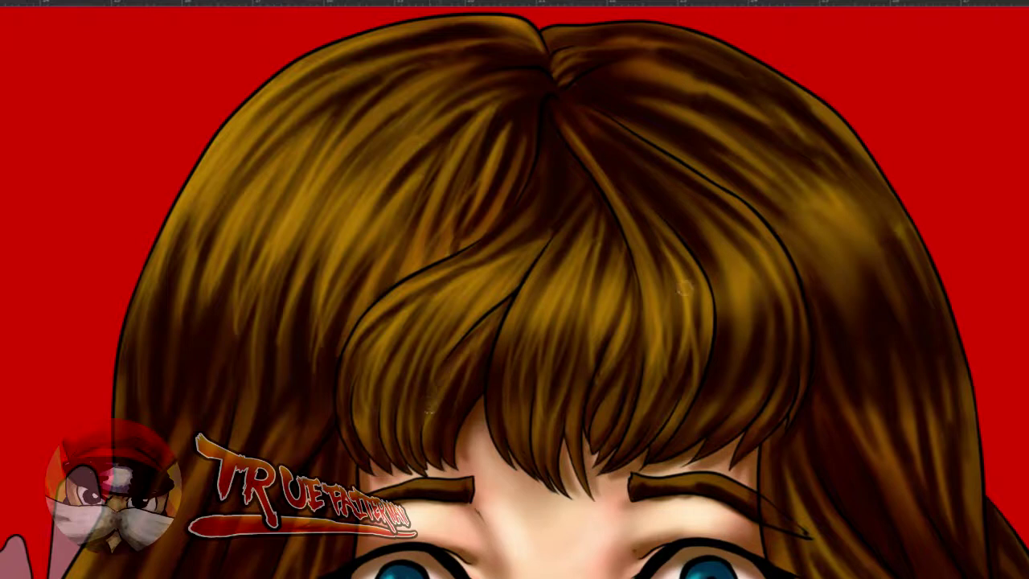
- Paint thin curved highlight strands along the outer fringe lock on the woman's left, from the parting to the tips
{"action": "left_click_drag", "start_coordinate": [633, 324], "coordinate": [624, 394]}
{"action": "mouse_move", "coordinate": [715, 226]}
{"action": "left_mouse_down"}
{"action": "mouse_move", "coordinate": [740, 351]}
{"action": "mouse_move", "coordinate": [709, 391]}
{"action": "left_mouse_up"}
{"action": "mouse_move", "coordinate": [738, 331]}
{"action": "left_mouse_down"}
{"action": "mouse_move", "coordinate": [677, 400]}
{"action": "mouse_move", "coordinate": [667, 434]}
{"action": "left_mouse_up"}
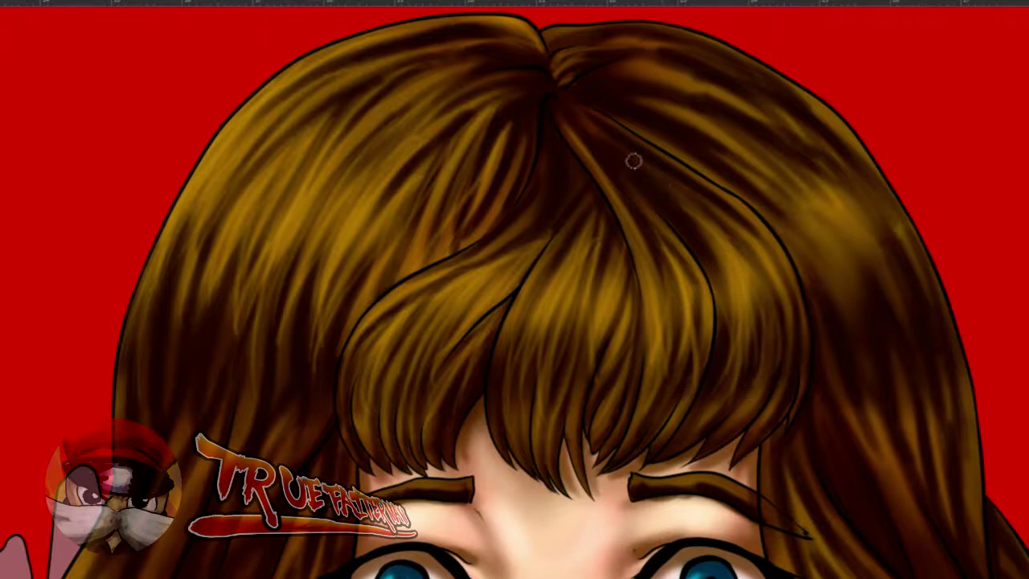
{"action": "left_click_drag", "start_coordinate": [612, 144], "coordinate": [760, 303]}
{"action": "left_click_drag", "start_coordinate": [614, 174], "coordinate": [744, 263]}
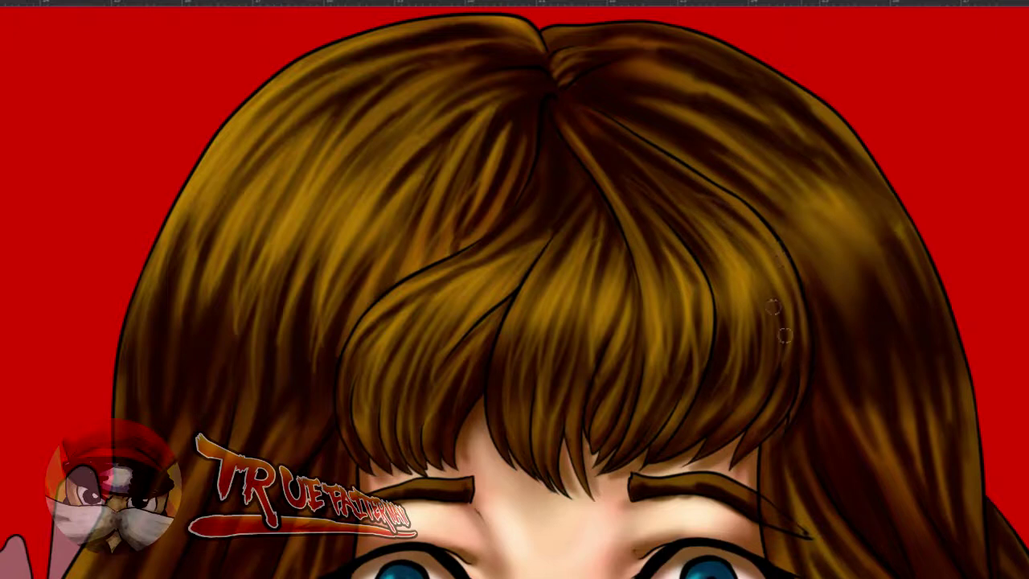
{"action": "left_click_drag", "start_coordinate": [699, 162], "coordinate": [810, 338]}
- Paint thin highlight strands down the side hair directly beside the fringe on the woman's left
{"action": "left_click_drag", "start_coordinate": [760, 174], "coordinate": [844, 374]}
{"action": "left_click_drag", "start_coordinate": [789, 199], "coordinate": [916, 538]}
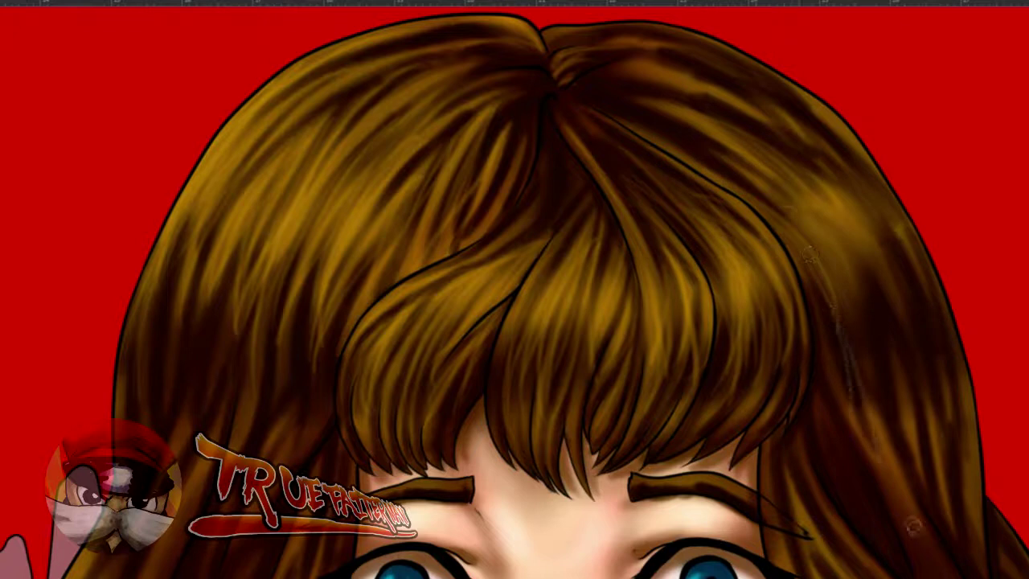
{"action": "left_click_drag", "start_coordinate": [812, 322], "coordinate": [920, 544]}
{"action": "left_click_drag", "start_coordinate": [814, 265], "coordinate": [876, 438]}
{"action": "mouse_move", "coordinate": [820, 247]}
{"action": "left_mouse_down"}
{"action": "mouse_move", "coordinate": [920, 512]}
{"action": "mouse_move", "coordinate": [901, 515]}
{"action": "left_mouse_up"}
- Paint thin highlight strands through the middle and outer edge of the upper side hair on the woman's left
{"action": "mouse_move", "coordinate": [795, 193]}
{"action": "left_mouse_down"}
{"action": "mouse_move", "coordinate": [803, 242]}
{"action": "mouse_move", "coordinate": [799, 432]}
{"action": "mouse_move", "coordinate": [725, 426]}
{"action": "left_mouse_up"}
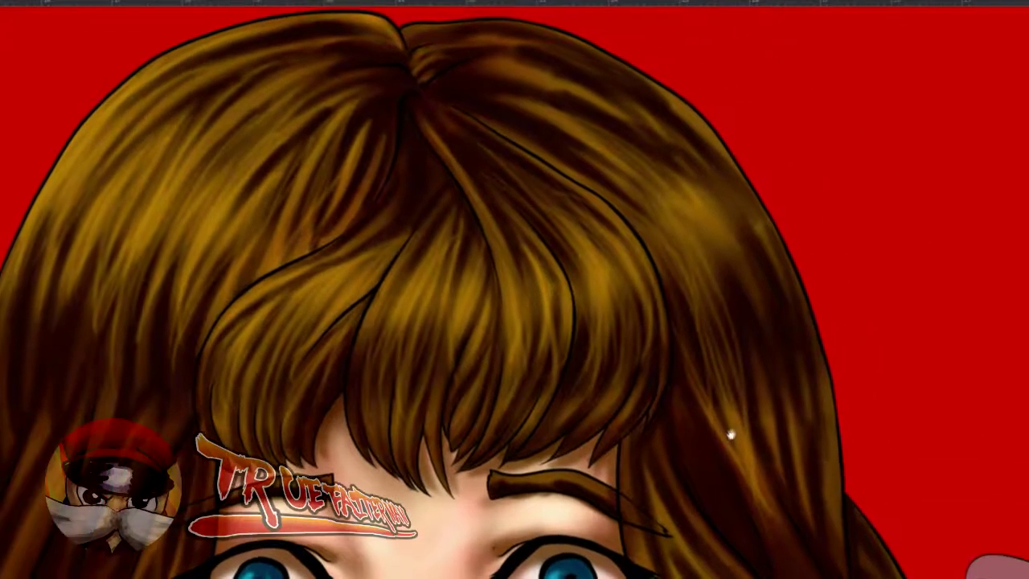
{"action": "mouse_move", "coordinate": [716, 270]}
{"action": "left_mouse_down"}
{"action": "mouse_move", "coordinate": [796, 510]}
{"action": "mouse_move", "coordinate": [784, 489]}
{"action": "left_mouse_up"}
{"action": "left_click_drag", "start_coordinate": [733, 310], "coordinate": [791, 494]}
{"action": "left_click_drag", "start_coordinate": [725, 255], "coordinate": [796, 482]}
{"action": "left_click_drag", "start_coordinate": [792, 332], "coordinate": [825, 440]}
{"action": "left_click_drag", "start_coordinate": [774, 234], "coordinate": [824, 430]}
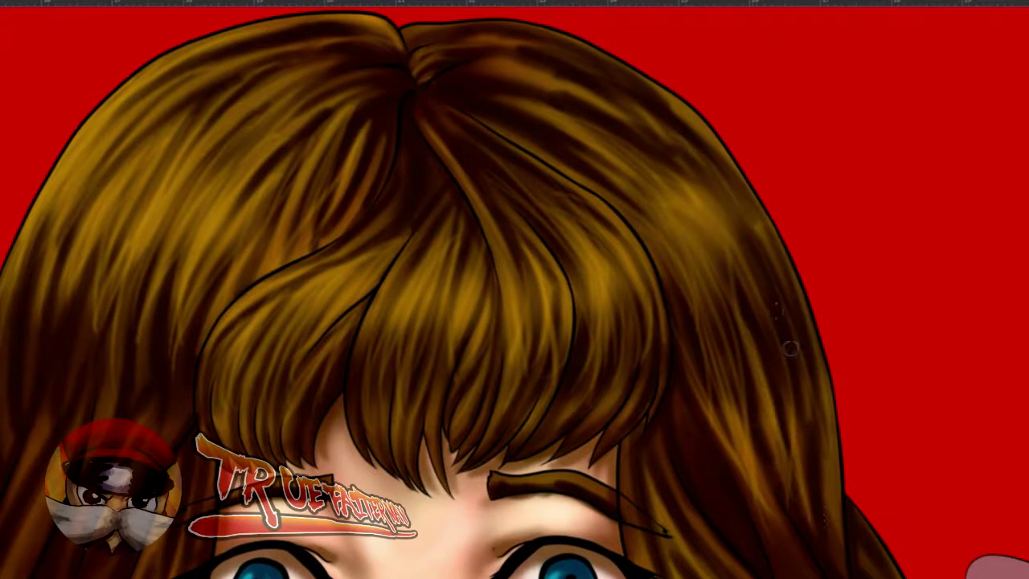
{"action": "left_click_drag", "start_coordinate": [697, 135], "coordinate": [820, 381]}
{"action": "left_click_drag", "start_coordinate": [715, 153], "coordinate": [792, 297]}
{"action": "left_click_drag", "start_coordinate": [651, 145], "coordinate": [780, 293]}
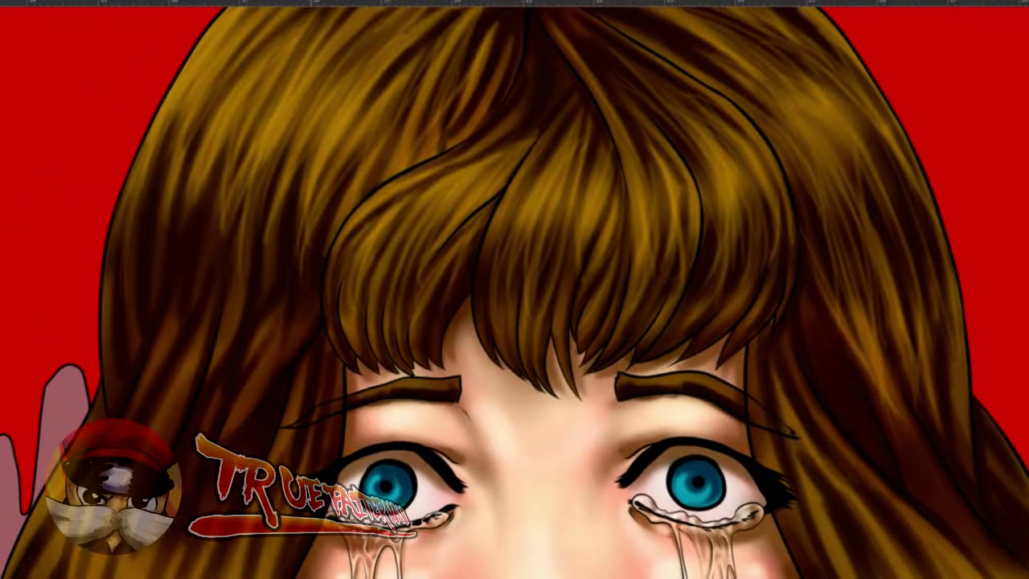
- Paint thin highlight strands down the inner side hair beside the fringe on the woman's right
{"action": "left_click_drag", "start_coordinate": [311, 195], "coordinate": [278, 307]}
{"action": "mouse_move", "coordinate": [300, 257]}
{"action": "left_mouse_down"}
{"action": "mouse_move", "coordinate": [288, 359]}
{"action": "mouse_move", "coordinate": [305, 311]}
{"action": "left_mouse_up"}
{"action": "left_click_drag", "start_coordinate": [268, 233], "coordinate": [259, 334]}
{"action": "left_click_drag", "start_coordinate": [285, 161], "coordinate": [251, 349]}
{"action": "left_click_drag", "start_coordinate": [239, 148], "coordinate": [230, 307]}
{"action": "left_click_drag", "start_coordinate": [235, 264], "coordinate": [227, 328]}
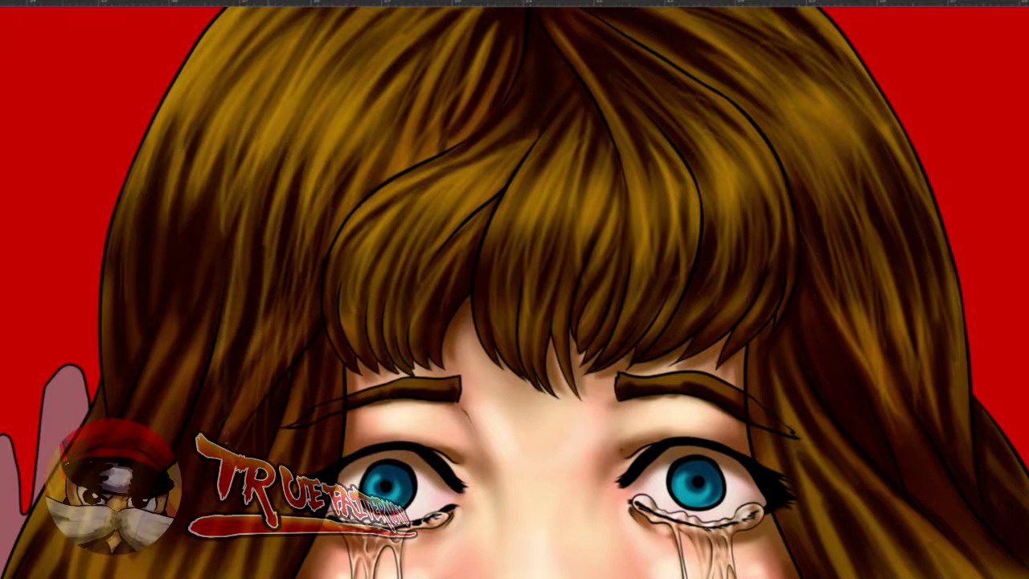
- Extend thin highlight strands across the darker outer side hair on the woman's right
{"action": "left_click_drag", "start_coordinate": [234, 201], "coordinate": [172, 402]}
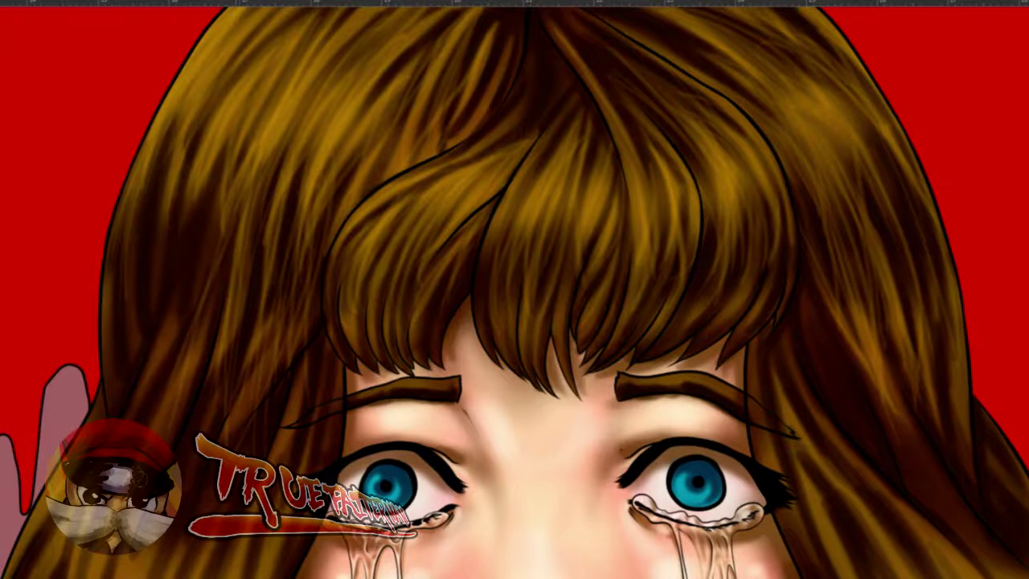
{"action": "left_click_drag", "start_coordinate": [261, 150], "coordinate": [161, 328]}
{"action": "left_click_drag", "start_coordinate": [234, 167], "coordinate": [187, 303]}
{"action": "mouse_move", "coordinate": [219, 190]}
{"action": "left_mouse_down"}
{"action": "mouse_move", "coordinate": [184, 230]}
{"action": "mouse_move", "coordinate": [156, 373]}
{"action": "left_mouse_up"}
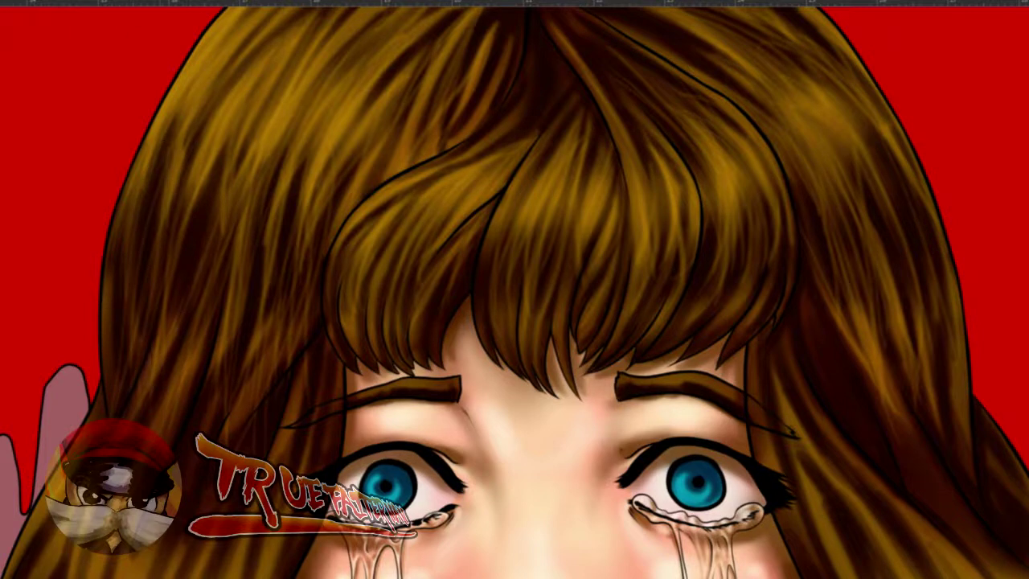
- Paint thin highlight strands through the lower lengths of hair on both sides of the face
{"action": "left_click_drag", "start_coordinate": [797, 356], "coordinate": [885, 492]}
{"action": "left_click_drag", "start_coordinate": [804, 390], "coordinate": [874, 502]}
{"action": "scroll", "coordinate": [782, 347], "scroll_direction": "down", "scroll_amount": 4}
{"action": "left_click_drag", "start_coordinate": [787, 344], "coordinate": [699, 228]}
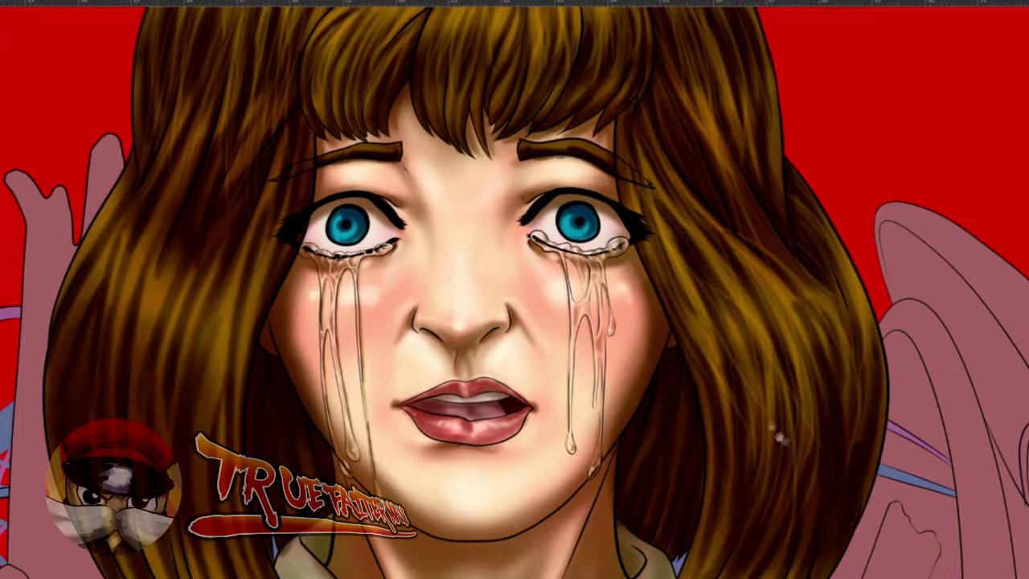
{"action": "left_click_drag", "start_coordinate": [787, 445], "coordinate": [728, 218]}
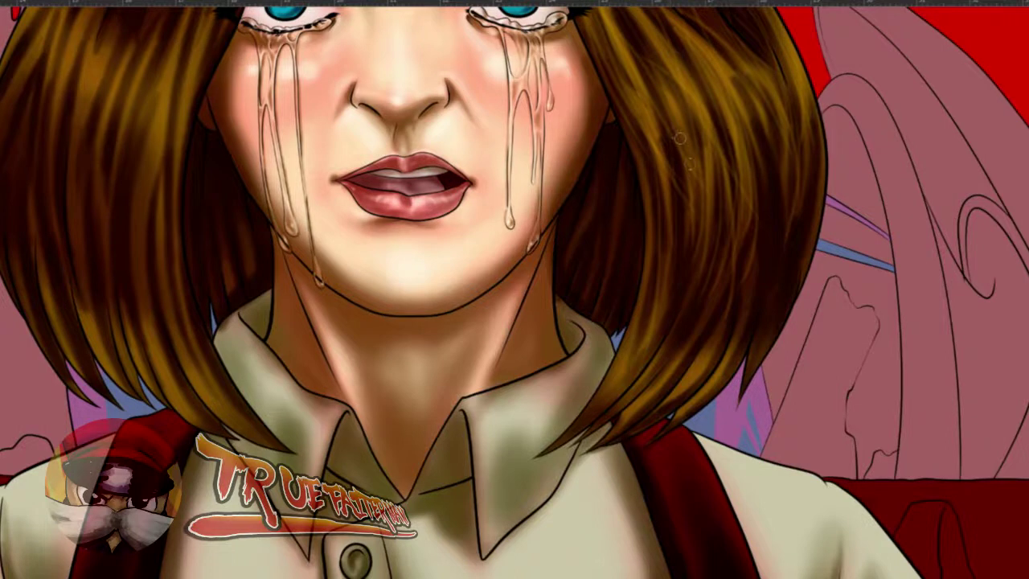
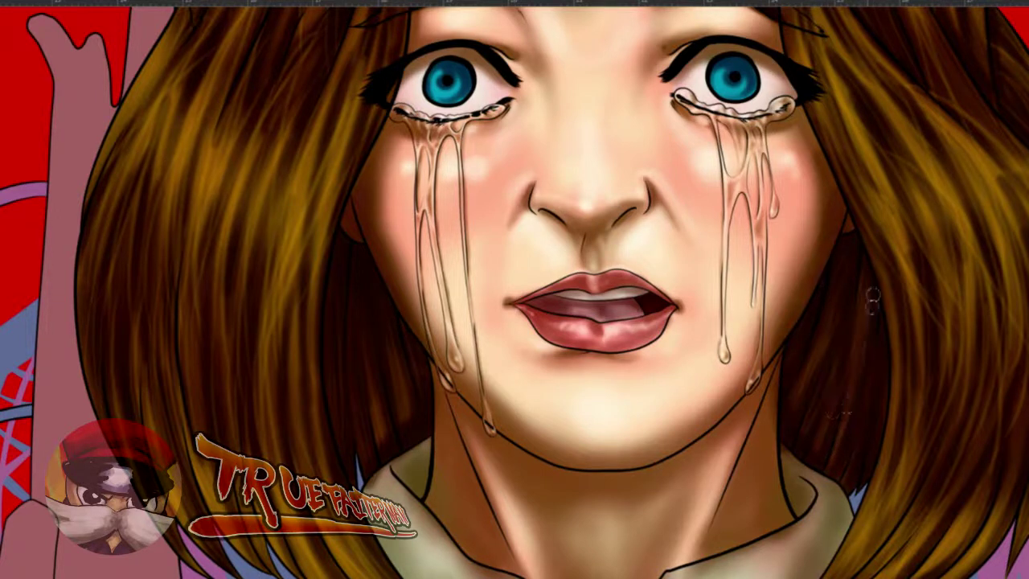
{"action": "left_click_drag", "start_coordinate": [642, 192], "coordinate": [610, 339]}
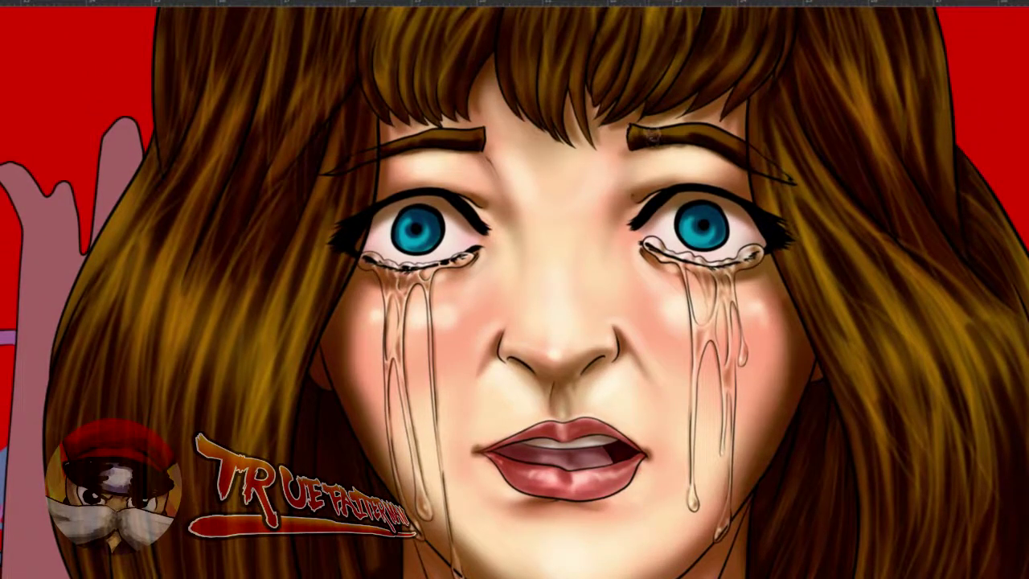
- Paint light highlight strokes along the inner and middle parts of both eyebrows
{"action": "left_click_drag", "start_coordinate": [698, 139], "coordinate": [690, 130]}
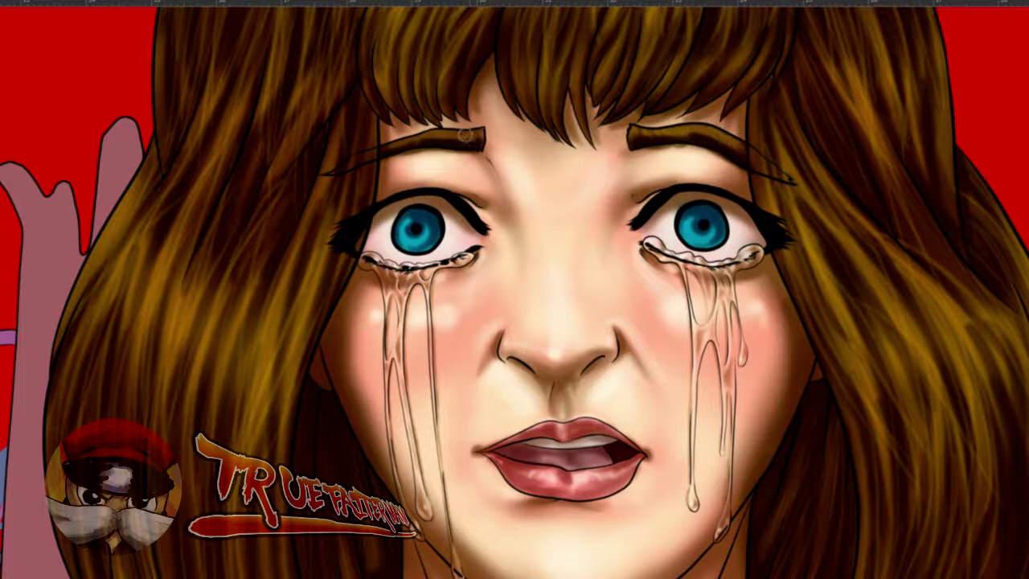
{"action": "left_click_drag", "start_coordinate": [434, 134], "coordinate": [402, 147]}
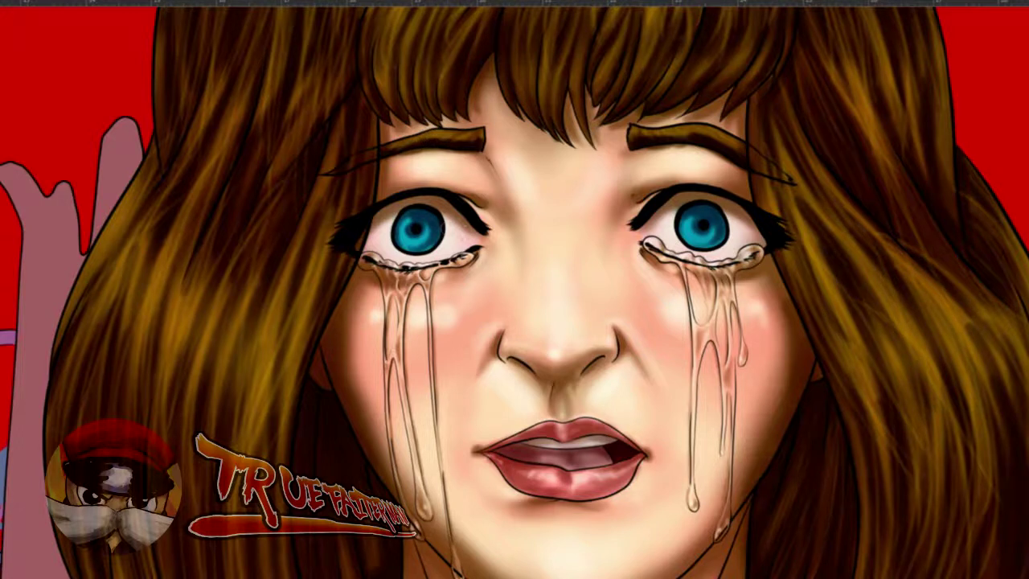
{"action": "scroll", "coordinate": [515, 257], "scroll_direction": "down", "scroll_amount": 4}
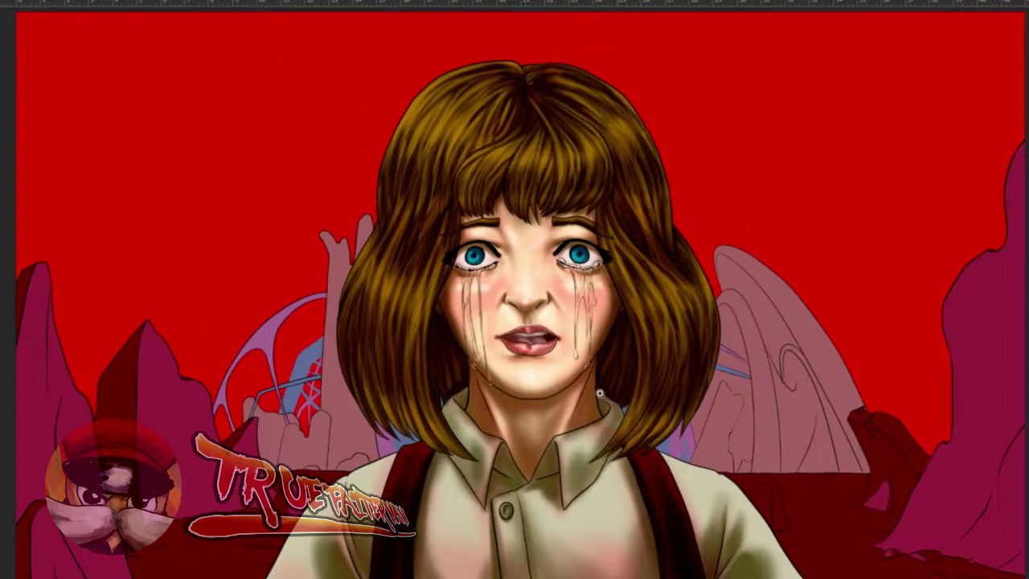
- Paint soft highlights along the folded edges and flaps on both sides of the shirt collar
{"action": "scroll", "coordinate": [548, 474], "scroll_direction": "up", "scroll_amount": 3}
{"action": "left_click_drag", "start_coordinate": [588, 487], "coordinate": [612, 251]}
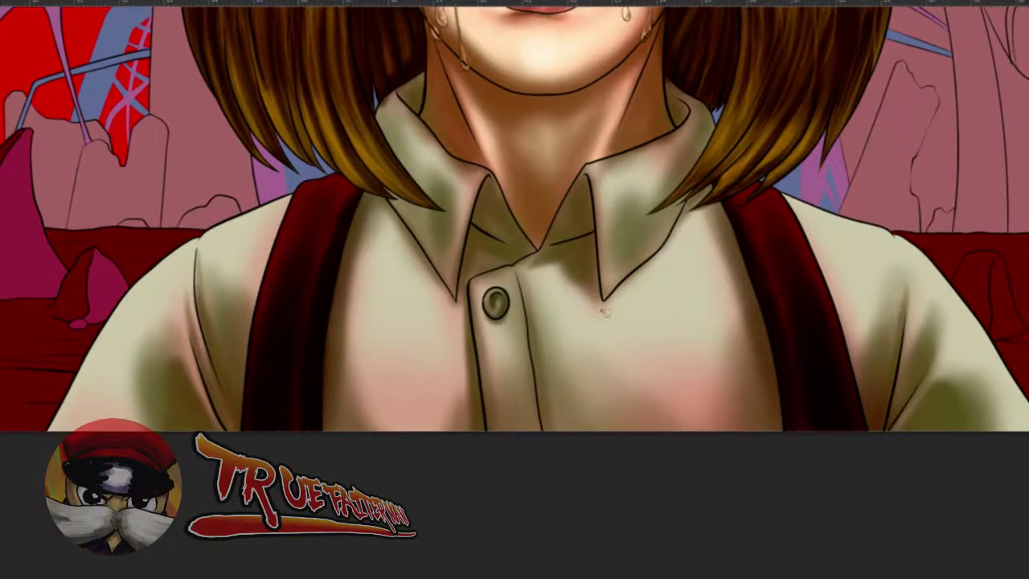
{"action": "left_click", "coordinate": [689, 246], "text": "alt"}
{"action": "mouse_move", "coordinate": [592, 222]}
{"action": "left_mouse_down"}
{"action": "mouse_move", "coordinate": [577, 294]}
{"action": "mouse_move", "coordinate": [583, 252]}
{"action": "left_mouse_up"}
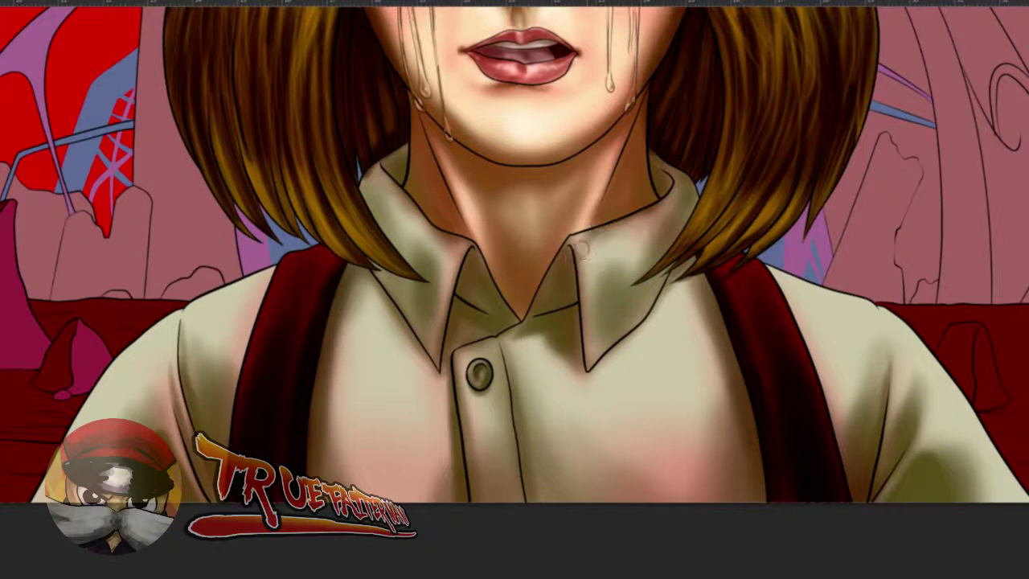
{"action": "left_click", "coordinate": [585, 240], "text": "alt"}
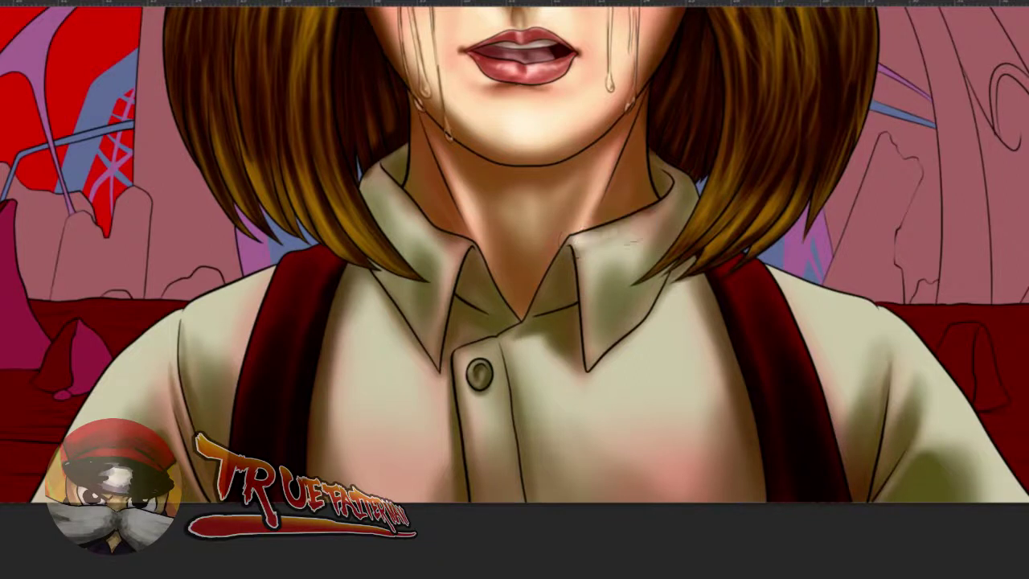
{"action": "mouse_move", "coordinate": [637, 217]}
{"action": "left_mouse_down"}
{"action": "mouse_move", "coordinate": [673, 213]}
{"action": "mouse_move", "coordinate": [663, 197]}
{"action": "mouse_move", "coordinate": [669, 171]}
{"action": "left_mouse_up"}
{"action": "left_click", "coordinate": [609, 258], "text": "alt"}
{"action": "left_click_drag", "start_coordinate": [590, 243], "coordinate": [593, 352]}
{"action": "left_click", "coordinate": [602, 247], "text": "alt"}
{"action": "mouse_move", "coordinate": [611, 250]}
{"action": "left_mouse_down"}
{"action": "mouse_move", "coordinate": [626, 253]}
{"action": "mouse_move", "coordinate": [589, 338]}
{"action": "left_mouse_up"}
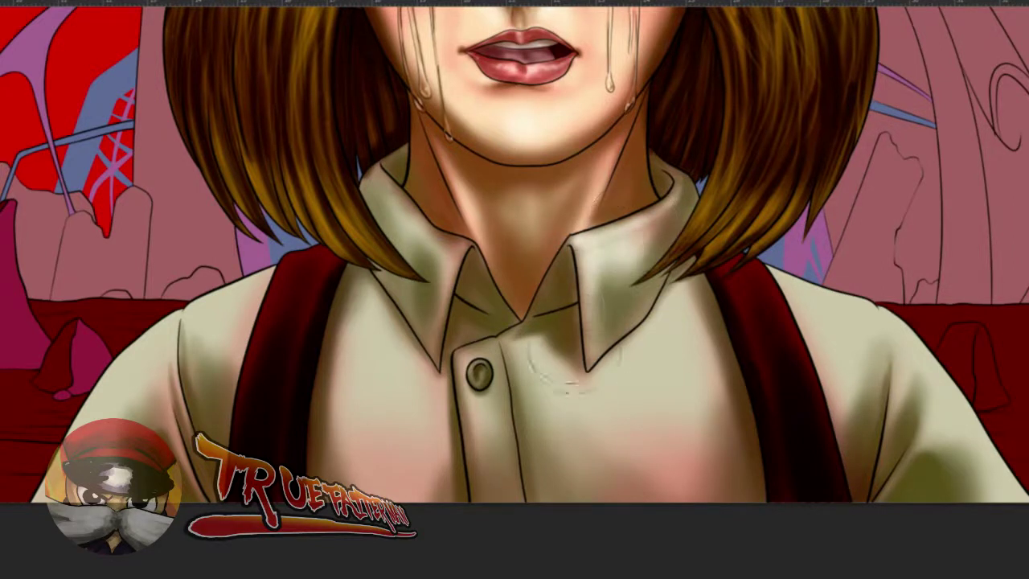
{"action": "mouse_move", "coordinate": [453, 247]}
{"action": "left_mouse_down"}
{"action": "mouse_move", "coordinate": [429, 245]}
{"action": "mouse_move", "coordinate": [441, 232]}
{"action": "left_mouse_up"}
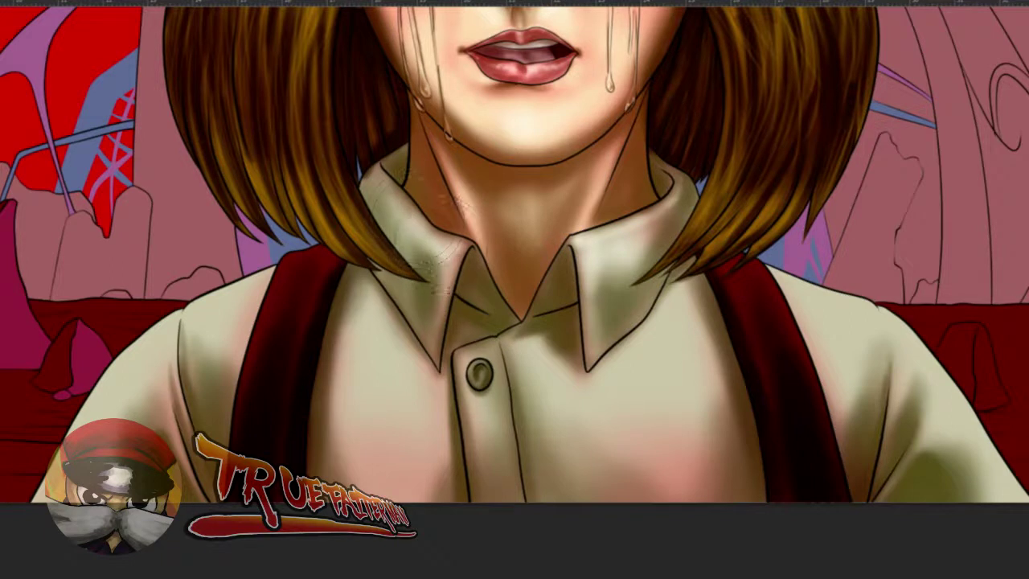
- Add soft highlights to the shirt button and across the shirt front on both sides of the placket
{"action": "mouse_move", "coordinate": [465, 361]}
{"action": "left_mouse_down"}
{"action": "mouse_move", "coordinate": [450, 358]}
{"action": "mouse_move", "coordinate": [481, 356]}
{"action": "mouse_move", "coordinate": [461, 376]}
{"action": "mouse_move", "coordinate": [496, 373]}
{"action": "left_mouse_up"}
{"action": "left_click", "coordinate": [482, 368], "text": "alt"}
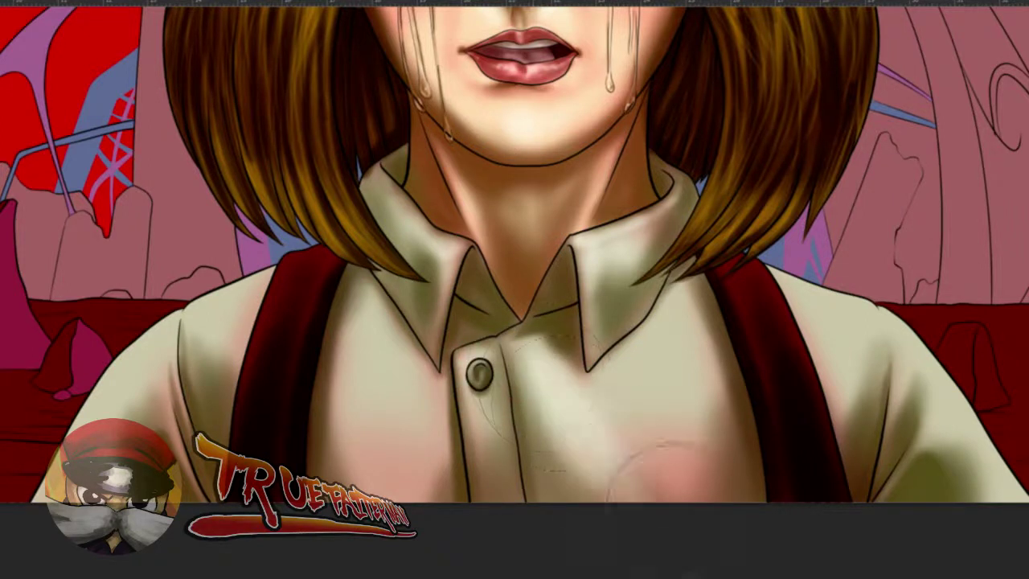
{"action": "left_click_drag", "start_coordinate": [570, 377], "coordinate": [581, 391]}
{"action": "mouse_move", "coordinate": [611, 386]}
{"action": "left_mouse_down"}
{"action": "mouse_move", "coordinate": [635, 402]}
{"action": "mouse_move", "coordinate": [650, 394]}
{"action": "mouse_move", "coordinate": [704, 452]}
{"action": "mouse_move", "coordinate": [671, 438]}
{"action": "left_mouse_up"}
{"action": "mouse_move", "coordinate": [411, 412]}
{"action": "left_mouse_down"}
{"action": "mouse_move", "coordinate": [413, 395]}
{"action": "mouse_move", "coordinate": [382, 407]}
{"action": "mouse_move", "coordinate": [370, 353]}
{"action": "mouse_move", "coordinate": [338, 367]}
{"action": "left_mouse_up"}
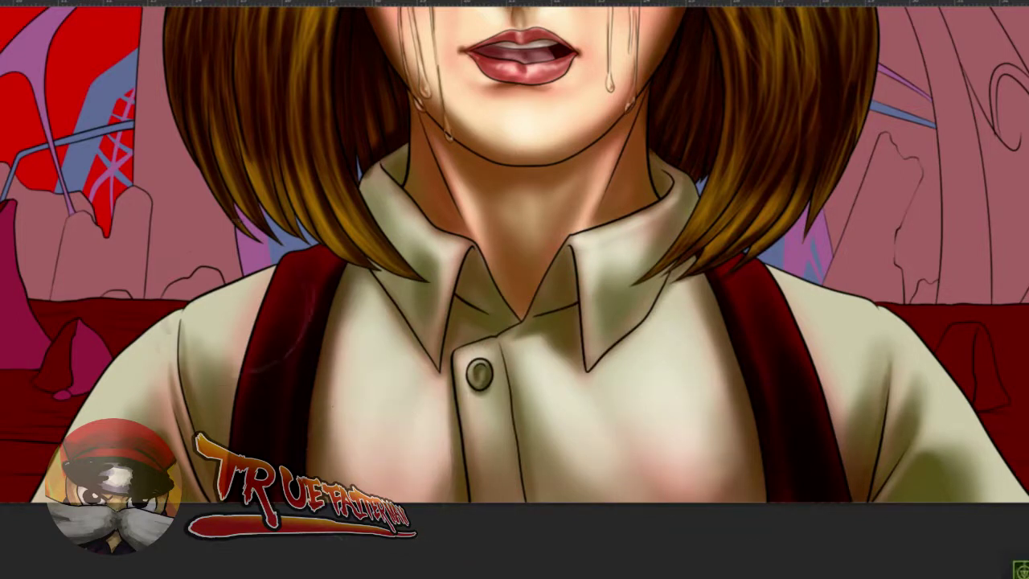
- Paint soft highlights on the shirt's shoulder and sleeve on the woman's right with a resized soft brush
{"action": "left_click", "coordinate": [185, 337], "text": "alt"}
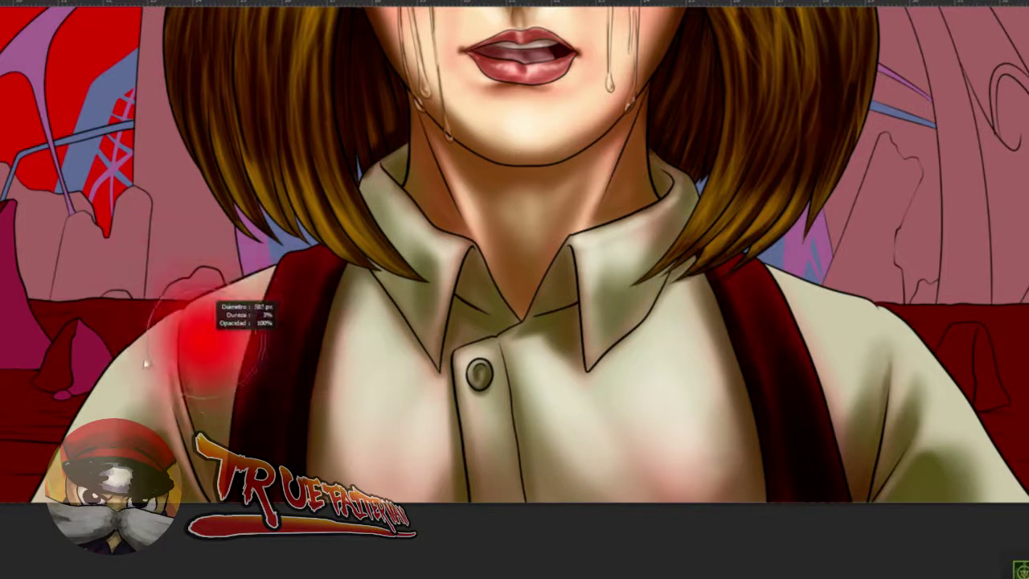
{"action": "left_click_drag", "start_coordinate": [202, 326], "coordinate": [196, 375]}
{"action": "left_click", "coordinate": [187, 357], "text": "alt"}
{"action": "left_click_drag", "start_coordinate": [172, 338], "coordinate": [176, 331]}
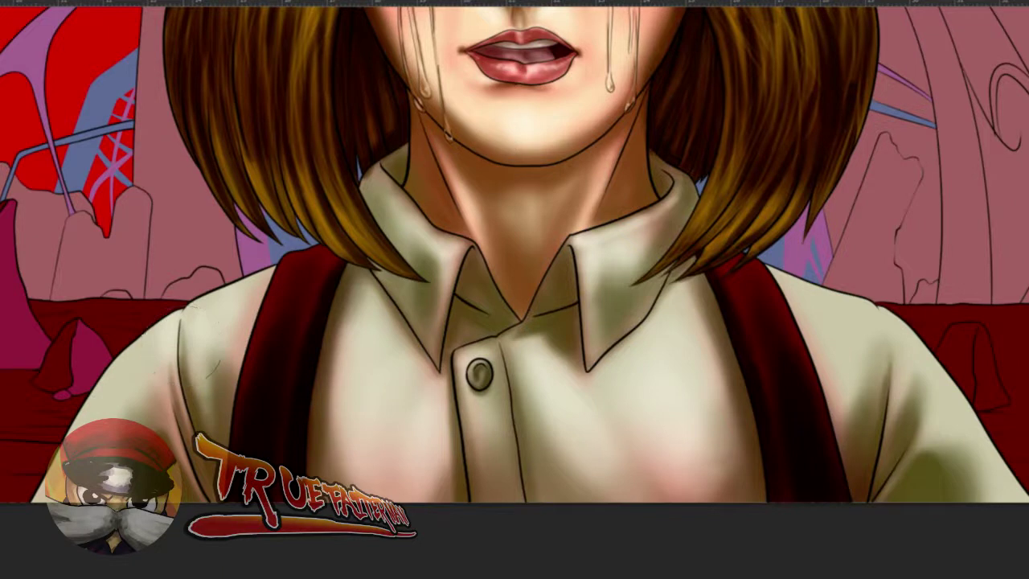
{"action": "right_click", "coordinate": [184, 344]}
{"action": "left_click", "coordinate": [59, 72]}
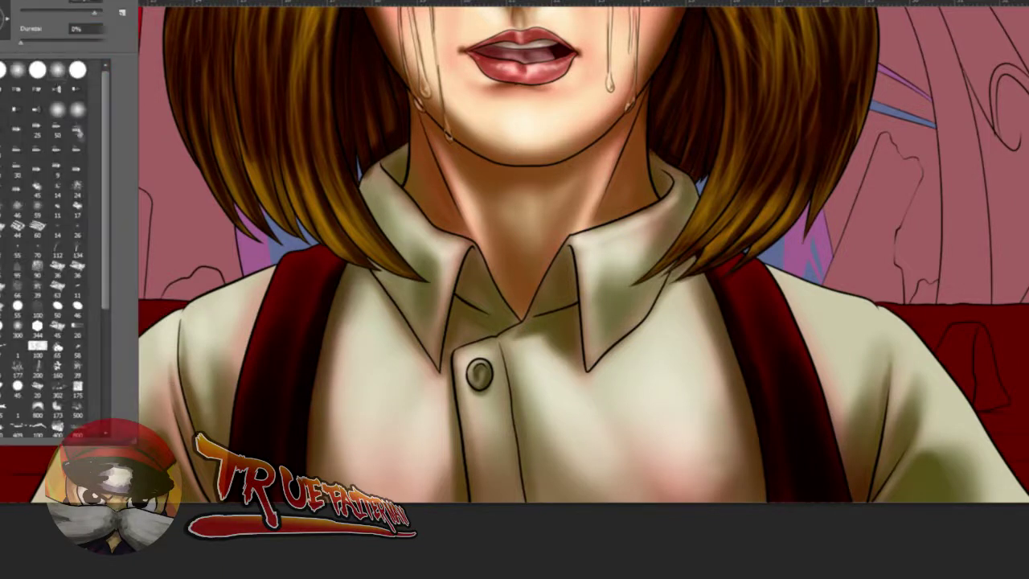
{"action": "left_click", "coordinate": [196, 351]}
{"action": "left_click_drag", "start_coordinate": [117, 393], "coordinate": [76, 483]}
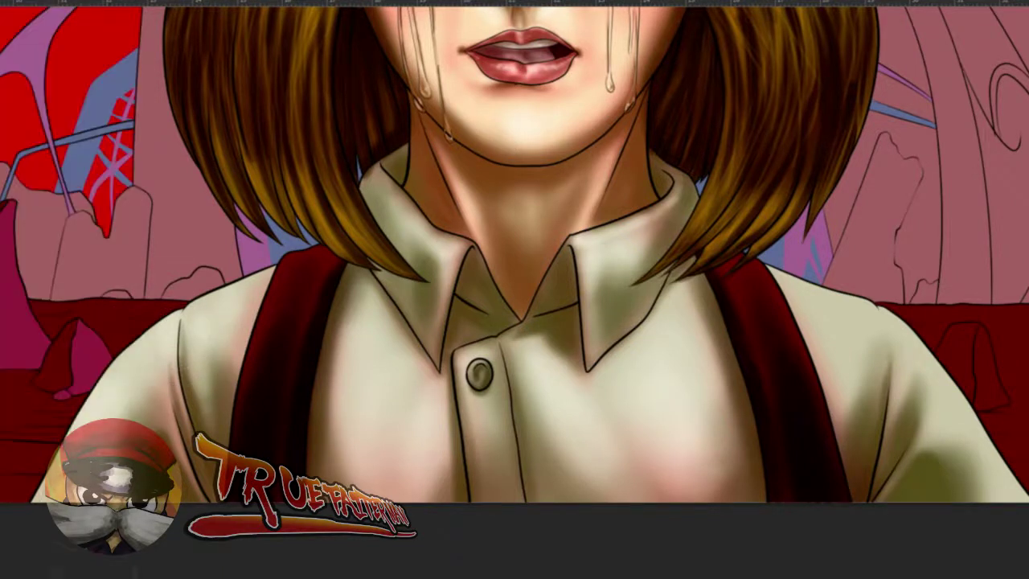
- Paint soft highlights on the shirt's shoulder and sleeve on the woman's left
{"action": "mouse_move", "coordinate": [808, 273]}
{"action": "left_mouse_down"}
{"action": "mouse_move", "coordinate": [818, 286]}
{"action": "mouse_move", "coordinate": [808, 374]}
{"action": "mouse_move", "coordinate": [823, 409]}
{"action": "left_mouse_up"}
{"action": "left_click_drag", "start_coordinate": [856, 378], "coordinate": [836, 377]}
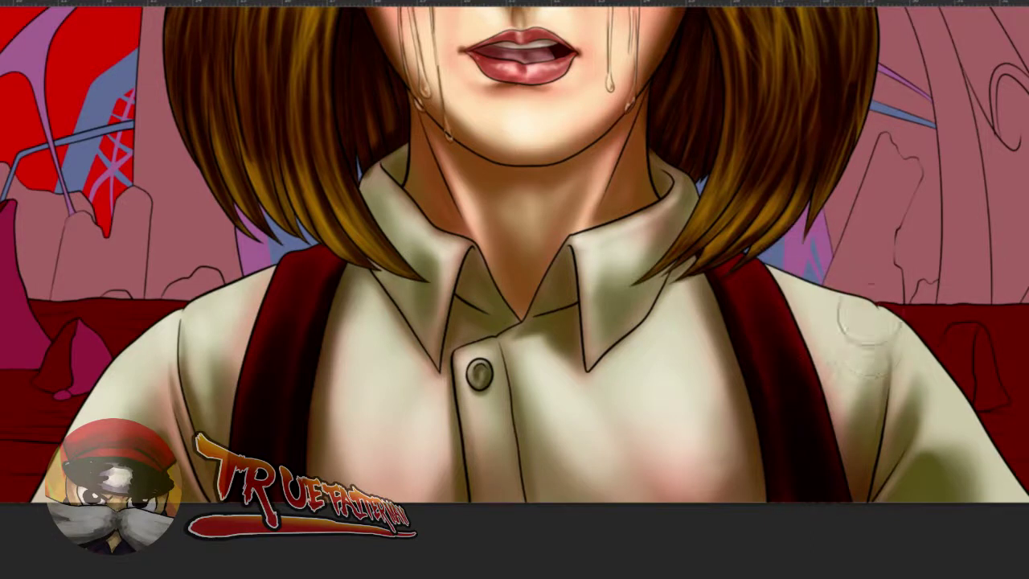
{"action": "right_click", "coordinate": [939, 367], "text": "alt"}
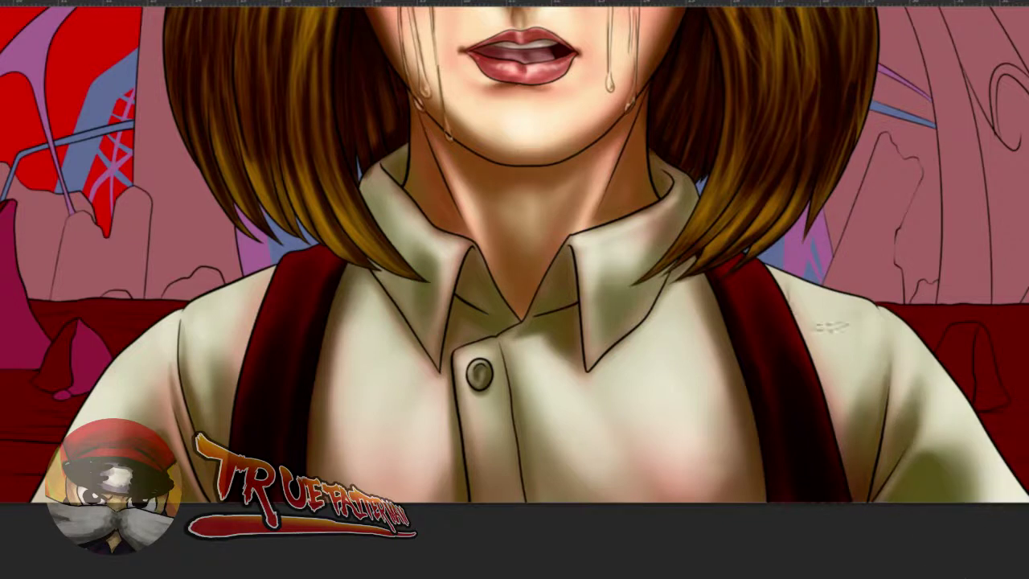
- Brighten the upper parts of both red suspenders with soft highlights and touch up the shirt button
{"action": "left_click", "coordinate": [729, 266], "text": "alt"}
{"action": "right_click", "coordinate": [758, 297], "text": "alt"}
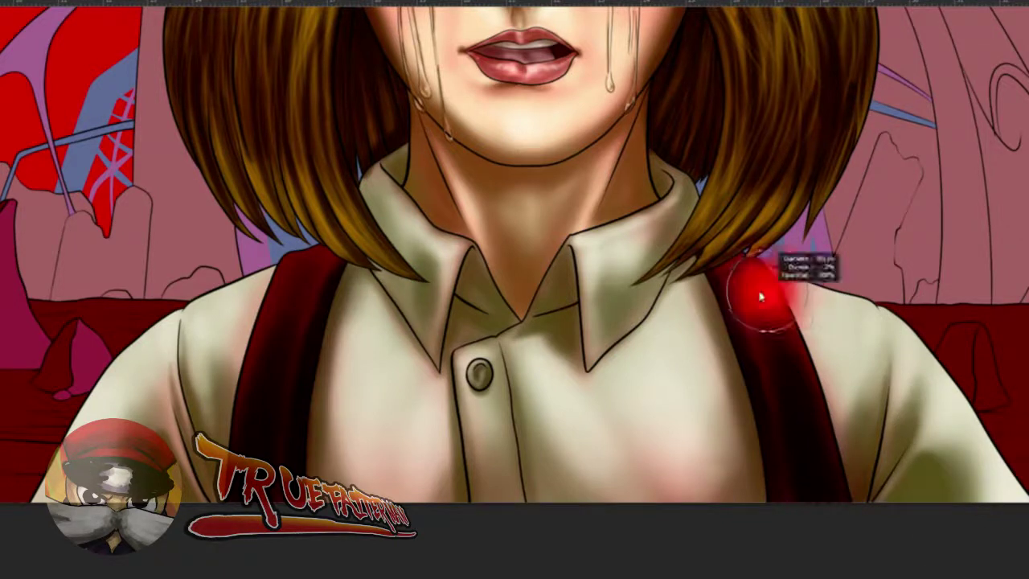
{"action": "right_click", "coordinate": [742, 271], "text": "alt"}
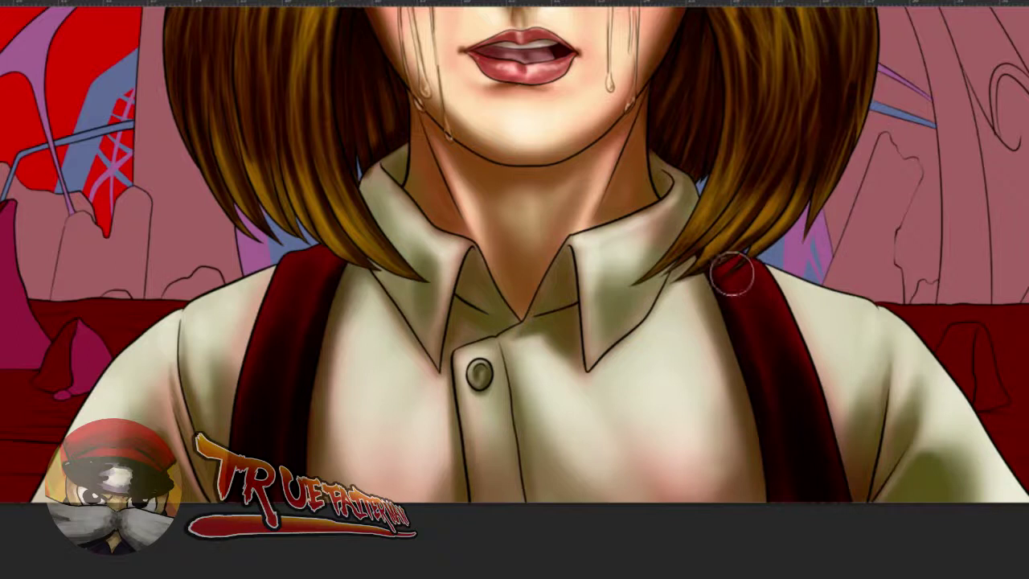
{"action": "mouse_move", "coordinate": [744, 286]}
{"action": "left_mouse_down"}
{"action": "mouse_move", "coordinate": [761, 356]}
{"action": "mouse_move", "coordinate": [754, 280]}
{"action": "mouse_move", "coordinate": [786, 332]}
{"action": "mouse_move", "coordinate": [739, 263]}
{"action": "mouse_move", "coordinate": [794, 396]}
{"action": "left_mouse_up"}
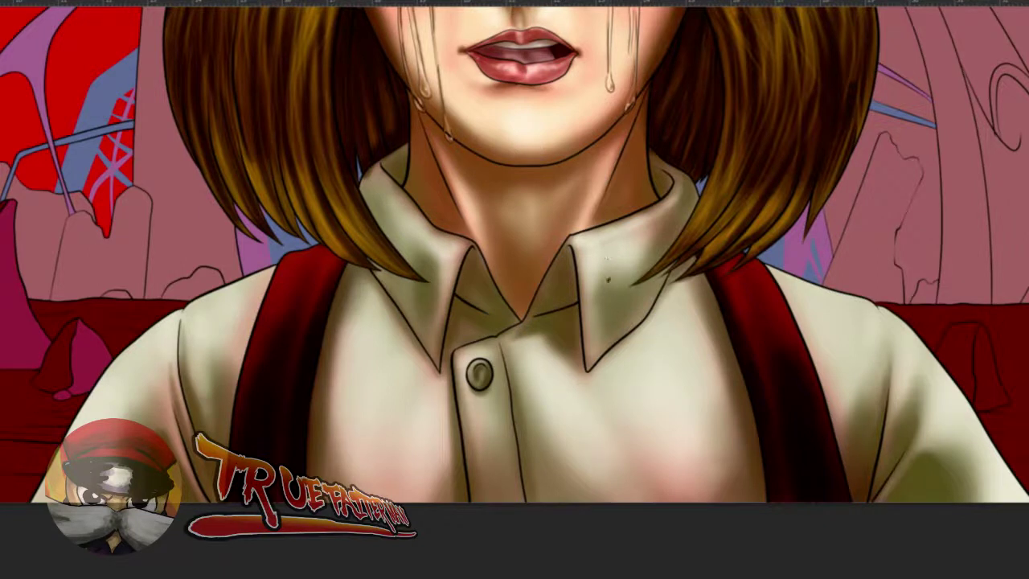
{"action": "left_click_drag", "start_coordinate": [480, 376], "coordinate": [447, 380]}
- Paint white highlights on the whites of both eyes and a glint at the lower edge of each iris
{"action": "left_click_drag", "start_coordinate": [593, 231], "coordinate": [639, 572]}
{"action": "left_click_drag", "start_coordinate": [603, 308], "coordinate": [535, 260]}
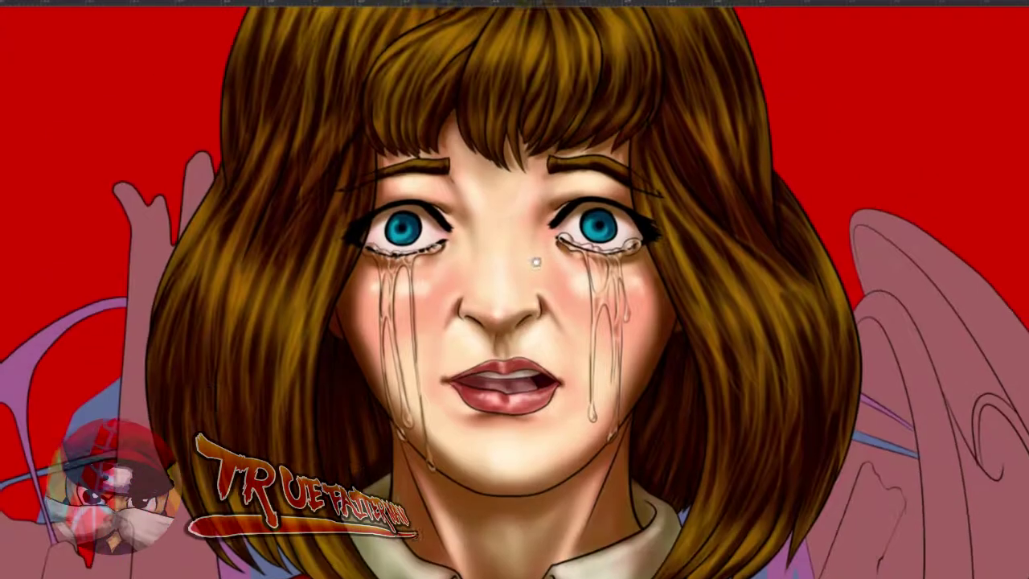
{"action": "scroll", "coordinate": [413, 231], "scroll_direction": "up", "scroll_amount": 5}
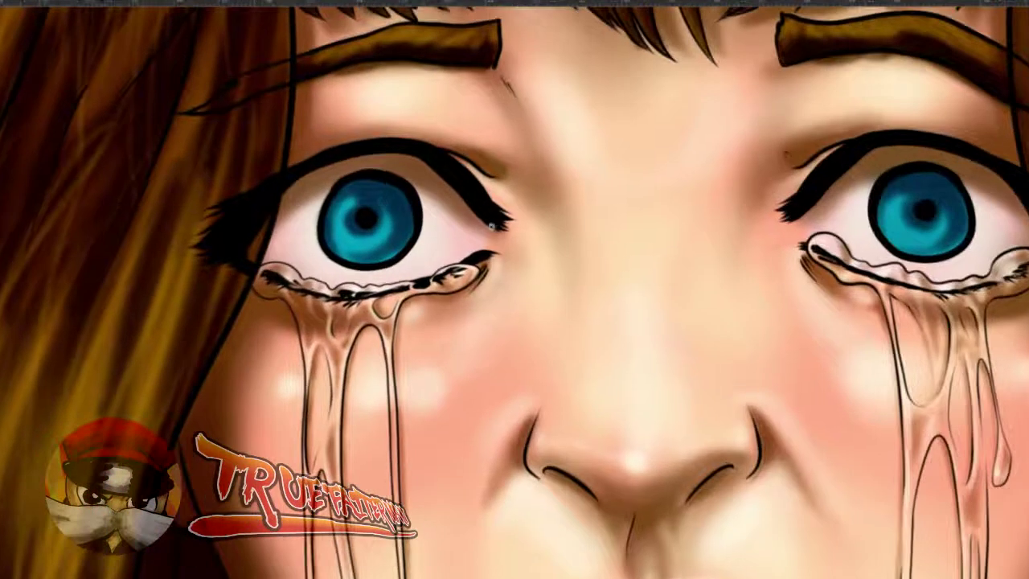
{"action": "mouse_move", "coordinate": [432, 240]}
{"action": "left_mouse_down"}
{"action": "mouse_move", "coordinate": [452, 232]}
{"action": "mouse_move", "coordinate": [408, 243]}
{"action": "left_mouse_up"}
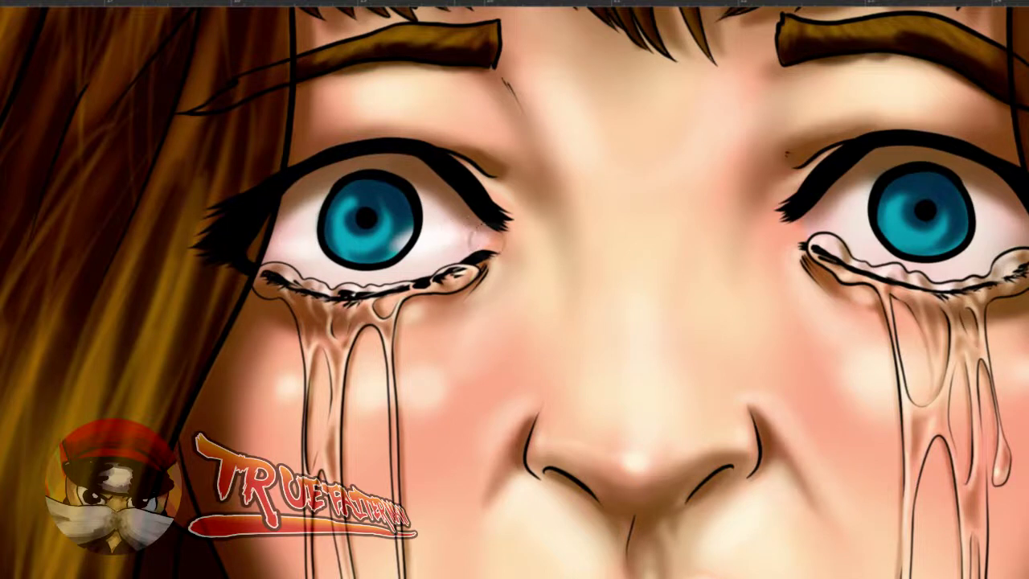
{"action": "left_click_drag", "start_coordinate": [572, 295], "coordinate": [464, 281]}
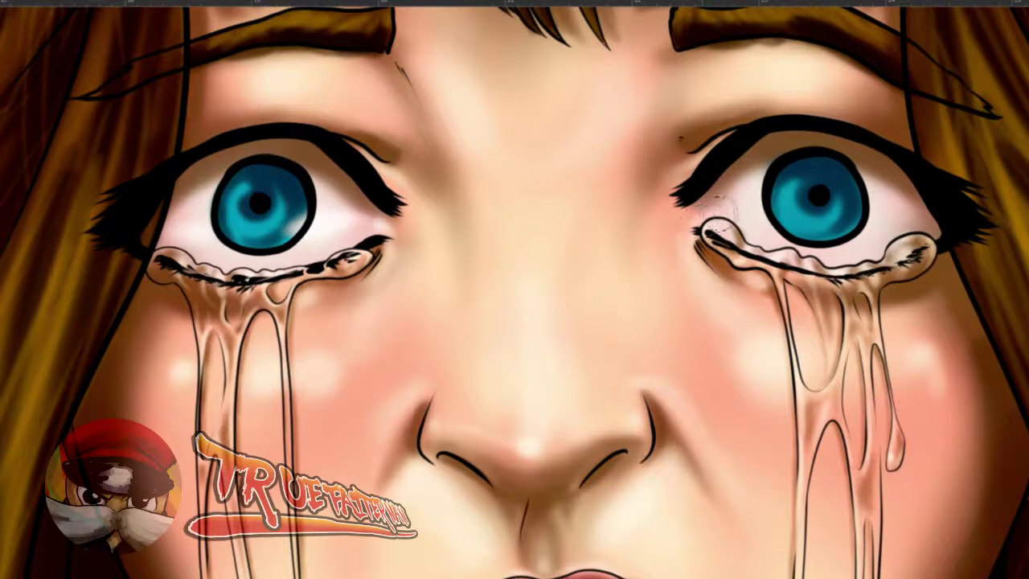
{"action": "left_click_drag", "start_coordinate": [760, 230], "coordinate": [804, 254]}
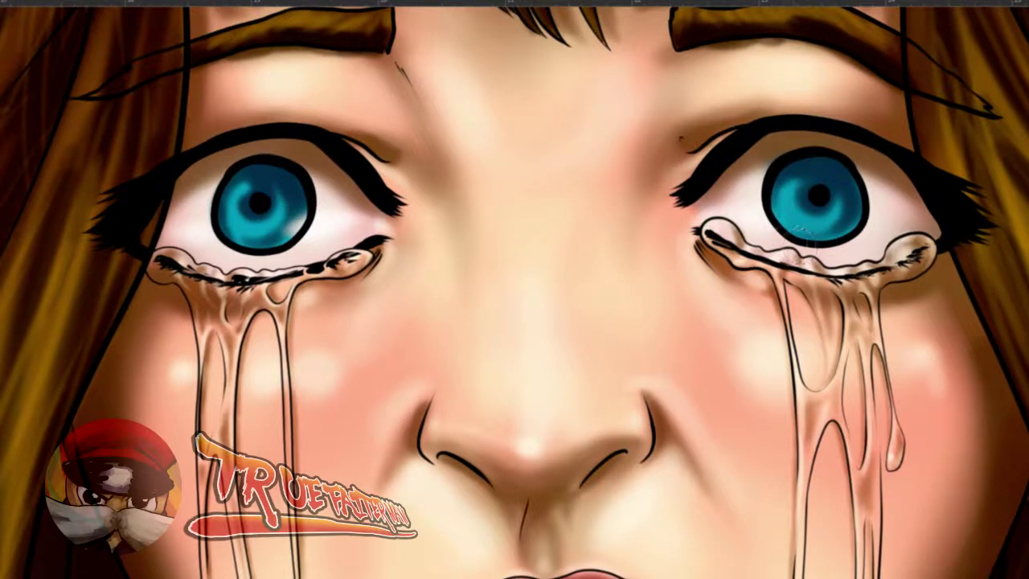
{"action": "mouse_move", "coordinate": [861, 230]}
{"action": "left_mouse_down"}
{"action": "mouse_move", "coordinate": [886, 230]}
{"action": "mouse_move", "coordinate": [849, 228]}
{"action": "mouse_move", "coordinate": [864, 230]}
{"action": "left_mouse_up"}
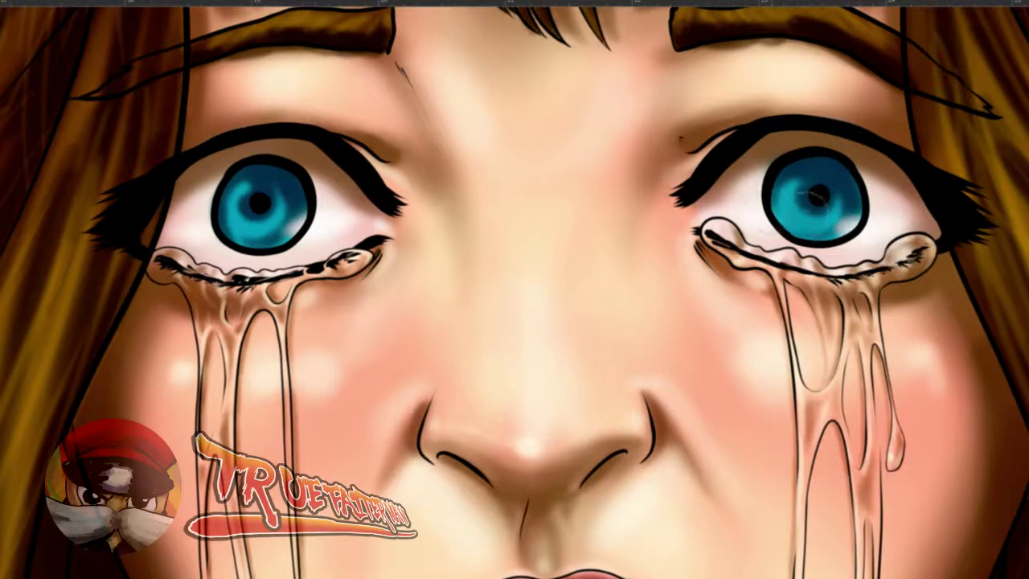
- Paint fine lighter turquoise strokes around the pupils inside both irises
{"action": "mouse_move", "coordinate": [799, 199]}
{"action": "left_mouse_down"}
{"action": "mouse_move", "coordinate": [777, 199]}
{"action": "mouse_move", "coordinate": [791, 187]}
{"action": "left_mouse_up"}
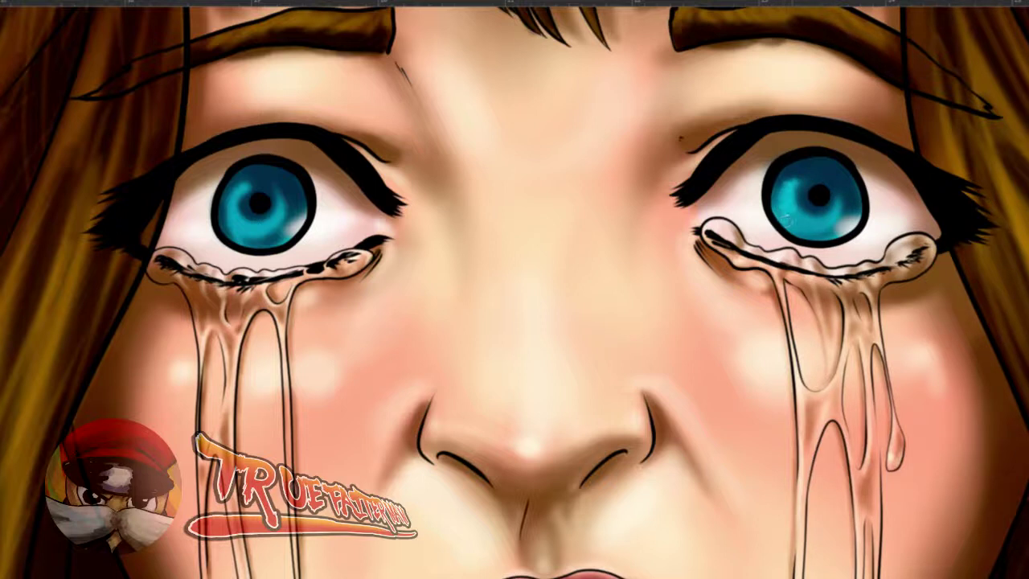
{"action": "left_click_drag", "start_coordinate": [786, 218], "coordinate": [783, 215]}
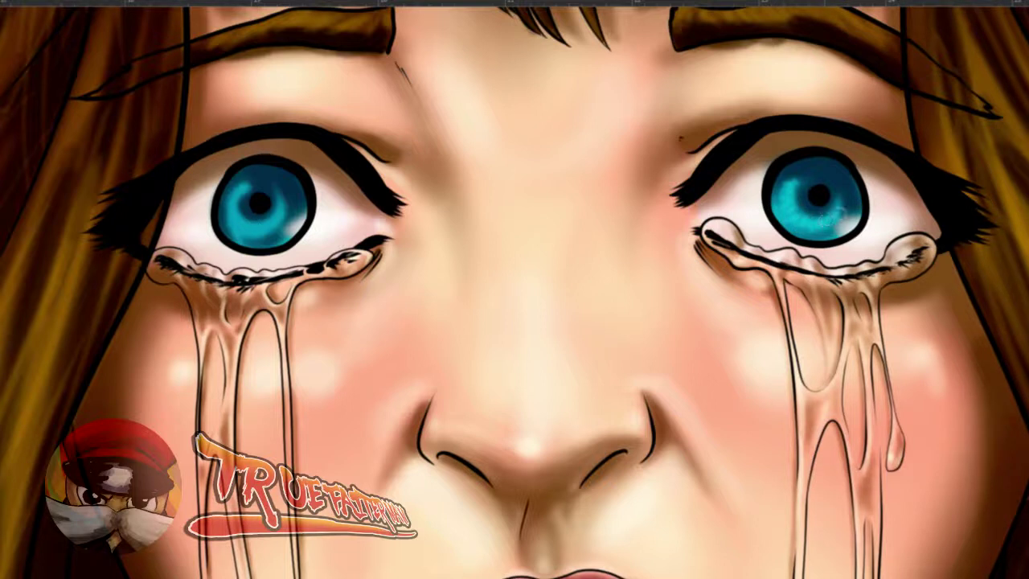
{"action": "mouse_move", "coordinate": [827, 189]}
{"action": "left_mouse_down"}
{"action": "mouse_move", "coordinate": [822, 174]}
{"action": "mouse_move", "coordinate": [839, 186]}
{"action": "mouse_move", "coordinate": [809, 177]}
{"action": "left_mouse_up"}
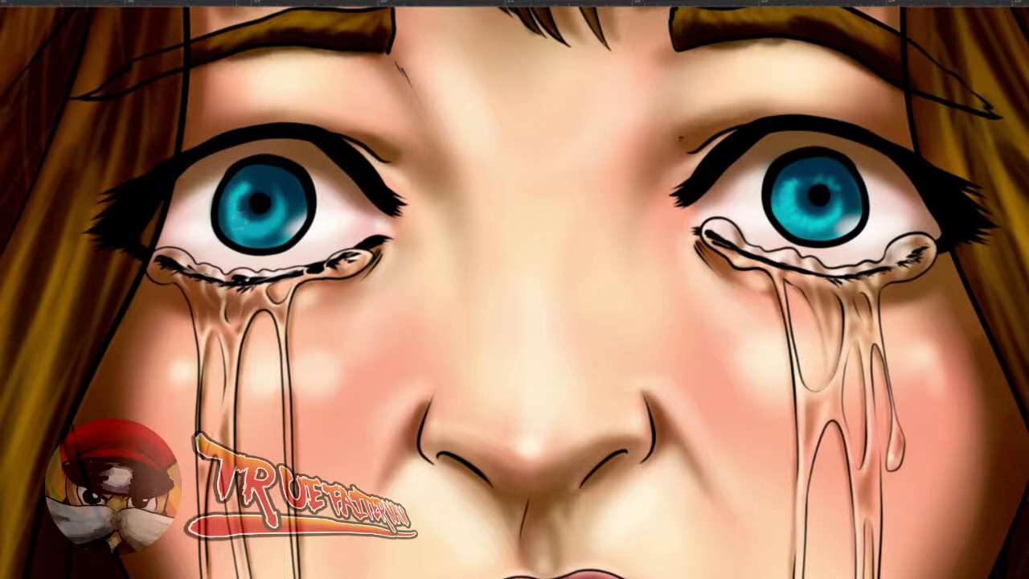
{"action": "left_click_drag", "start_coordinate": [245, 219], "coordinate": [241, 220]}
{"action": "left_click_drag", "start_coordinate": [276, 195], "coordinate": [275, 196]}
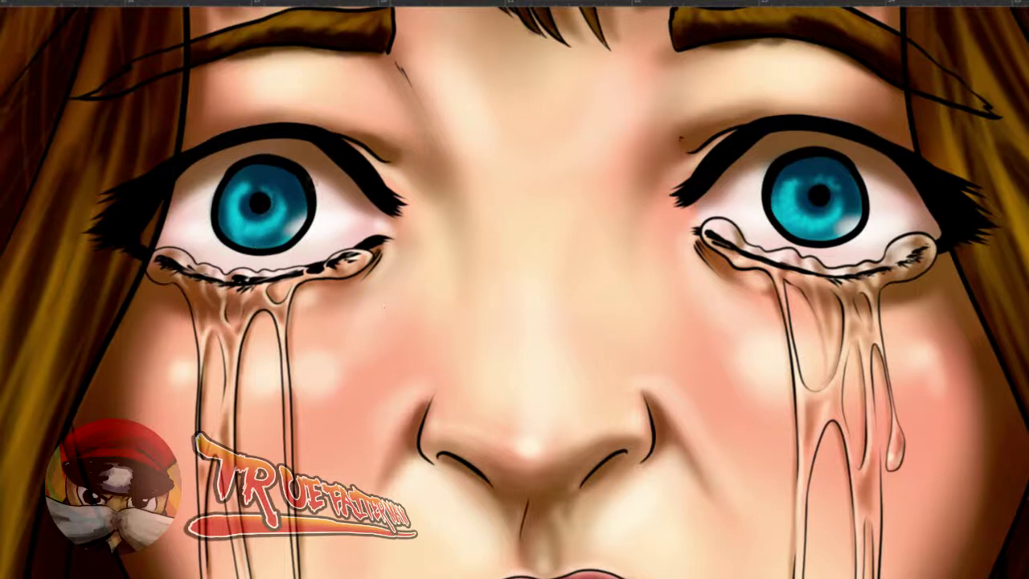
- Add bright white reflections to the upper and lower edges of both irises
{"action": "left_click_drag", "start_coordinate": [290, 183], "coordinate": [280, 184]}
{"action": "left_click_drag", "start_coordinate": [226, 234], "coordinate": [222, 222]}
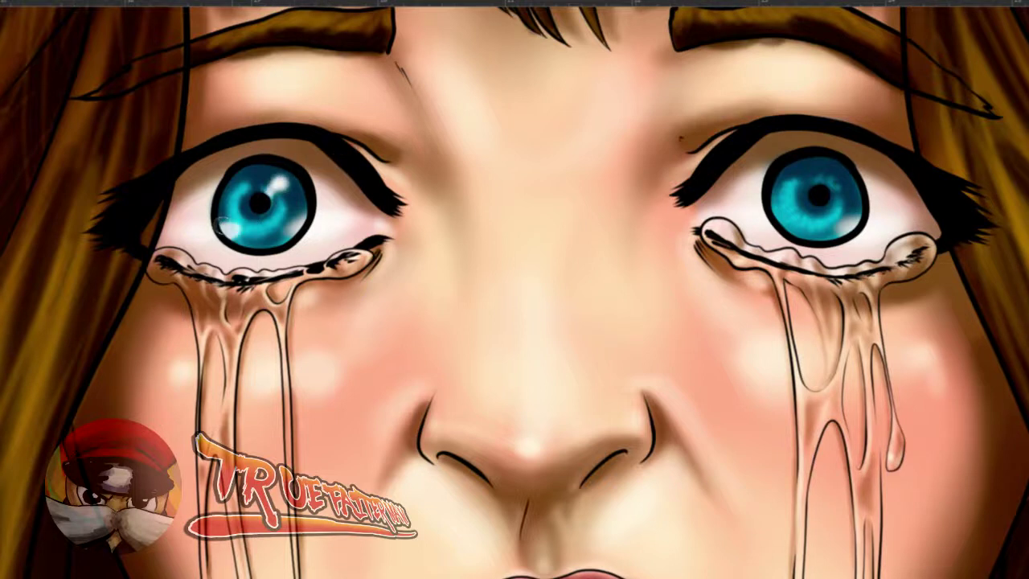
{"action": "left_click_drag", "start_coordinate": [777, 223], "coordinate": [787, 218]}
{"action": "mouse_move", "coordinate": [855, 183]}
{"action": "left_mouse_down"}
{"action": "mouse_move", "coordinate": [831, 185]}
{"action": "mouse_move", "coordinate": [839, 176]}
{"action": "left_mouse_up"}
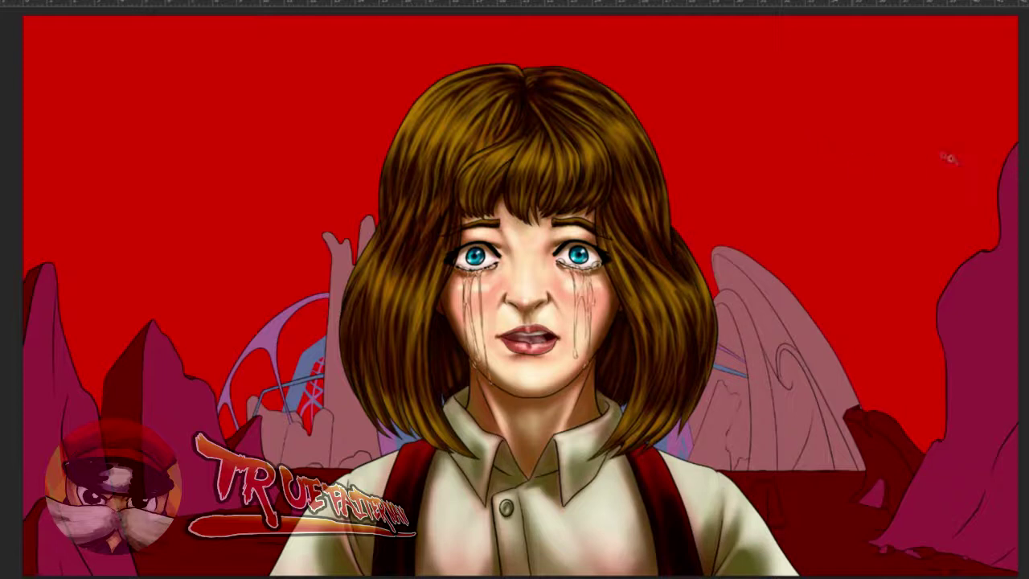
- Add a new clipped layer directly above Capa11 and hide it together with the Luz, Sombra and Rojas layers
{"action": "key", "text": "F7"}
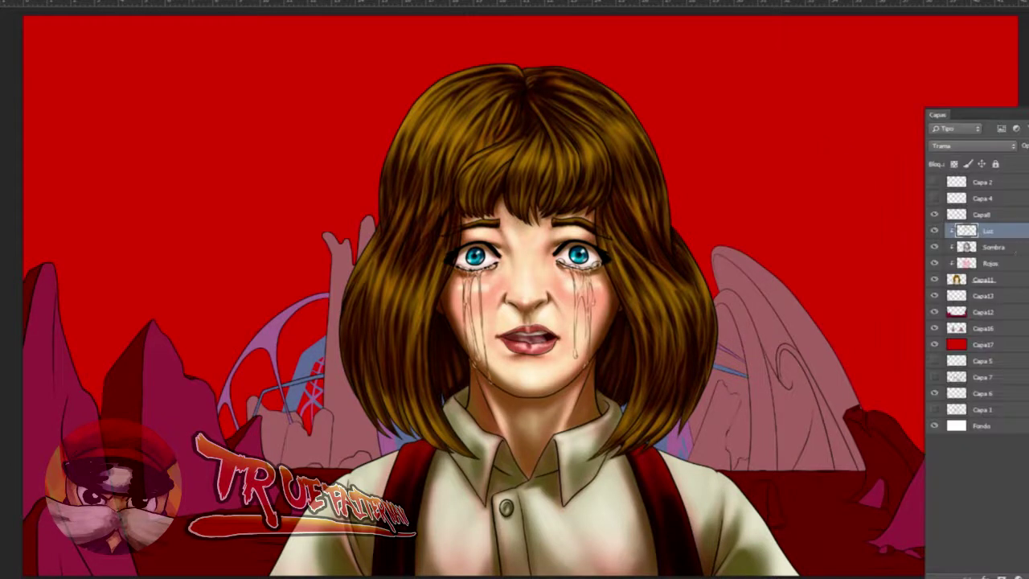
{"action": "left_click", "coordinate": [1016, 281]}
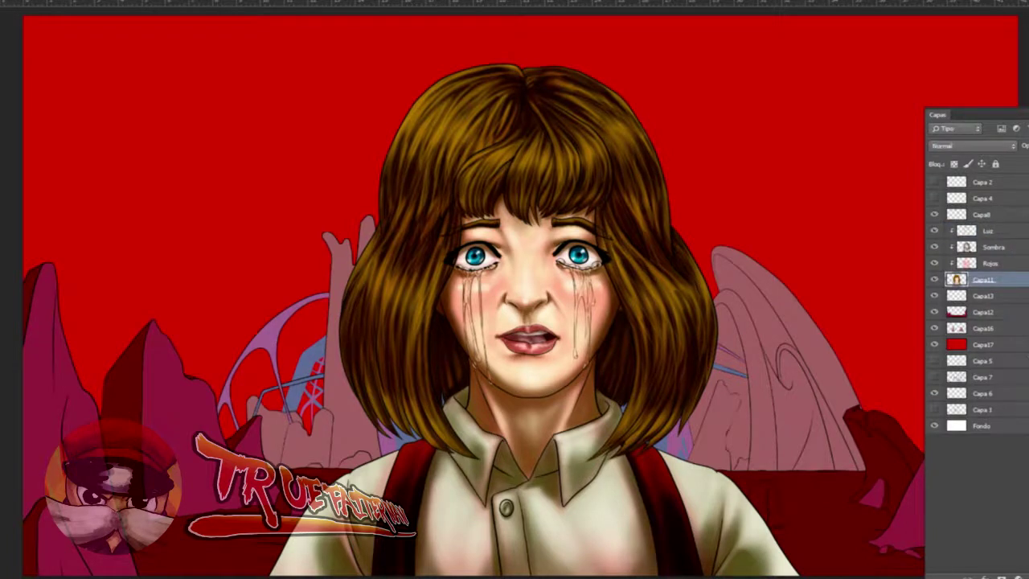
{"action": "key", "text": "ctrl+alt+shift+n"}
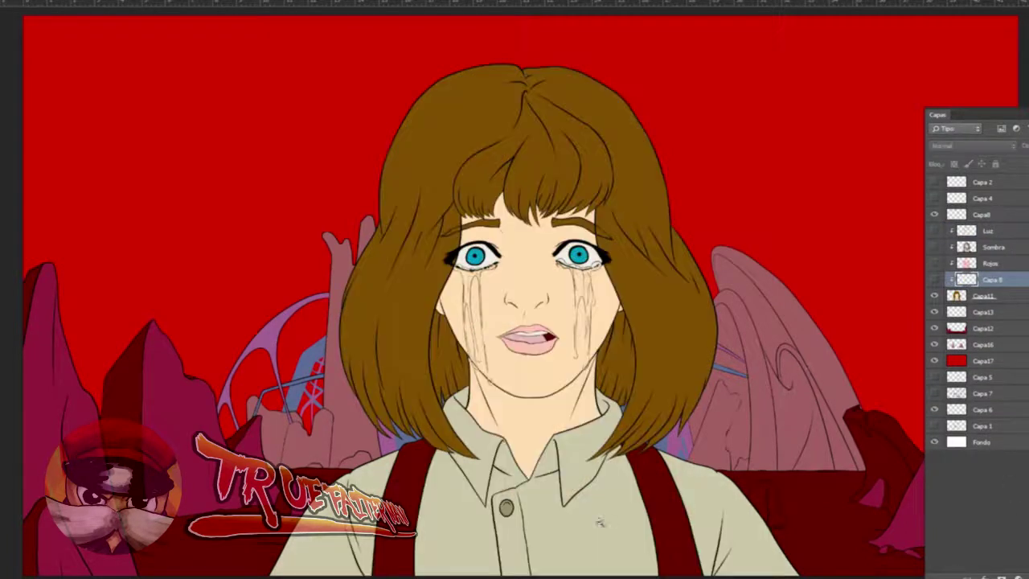
{"action": "scroll", "coordinate": [597, 523], "scroll_direction": "down", "scroll_amount": 3}
{"action": "scroll", "coordinate": [597, 514], "scroll_direction": "up", "scroll_amount": 1}
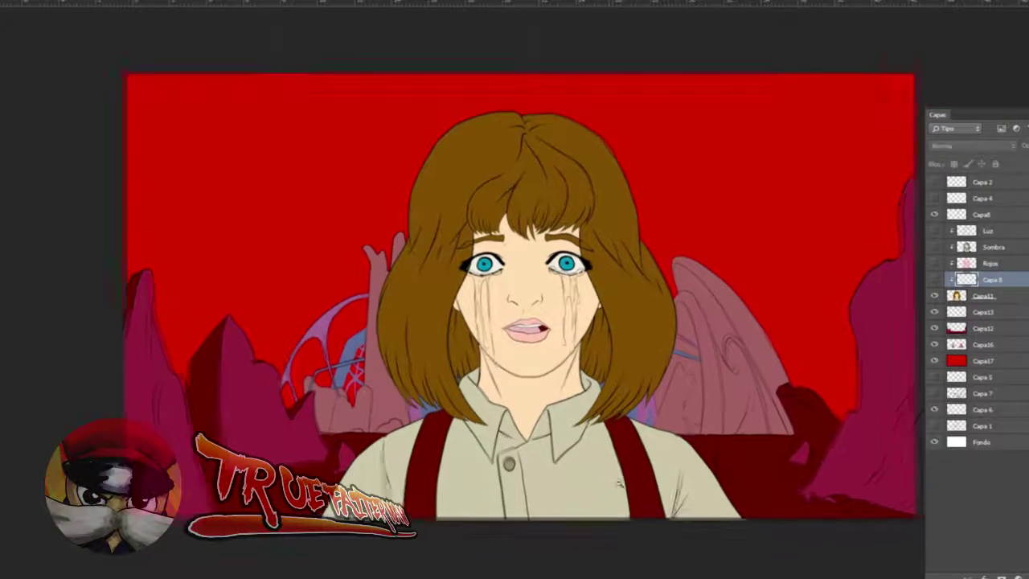
- Show the Luz, Sombra, Rojas and new clipped layers again, and choose a textured brush tip for the fabric
{"action": "left_click", "coordinate": [597, 482]}
{"action": "left_click_drag", "start_coordinate": [935, 262], "coordinate": [934, 231]}
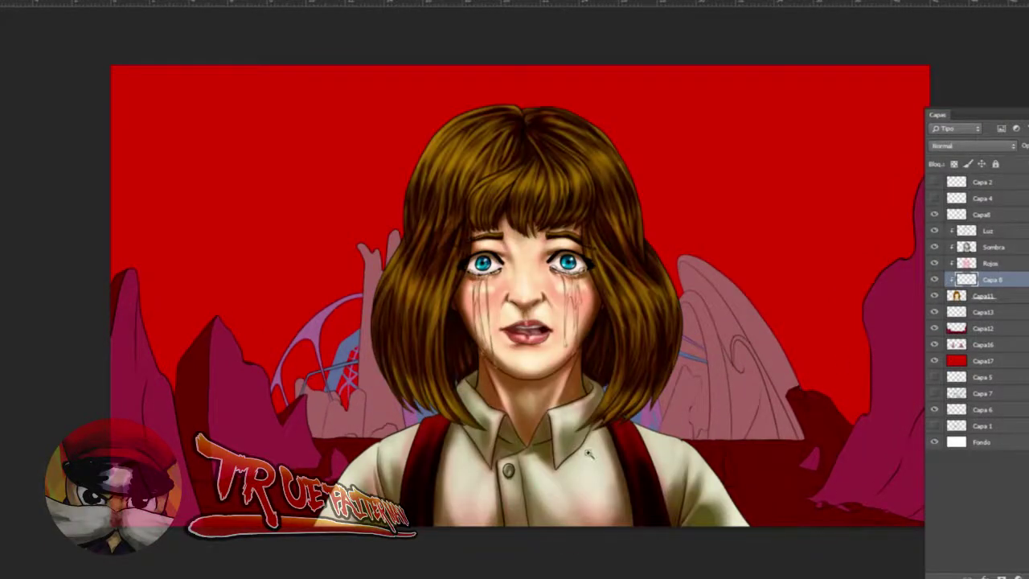
{"action": "scroll", "coordinate": [589, 454], "scroll_direction": "up", "scroll_amount": 3}
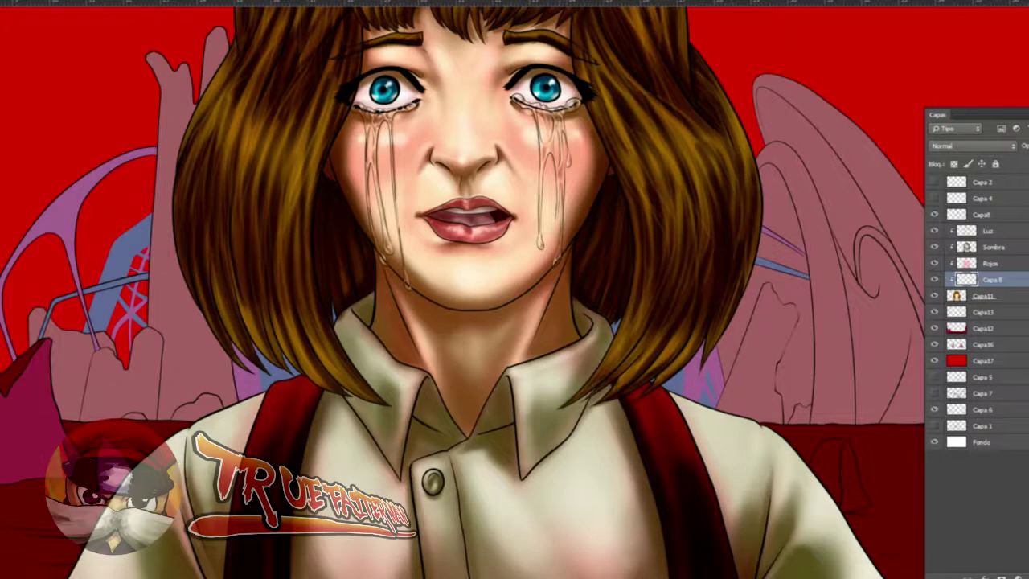
{"action": "key", "text": "Tab"}
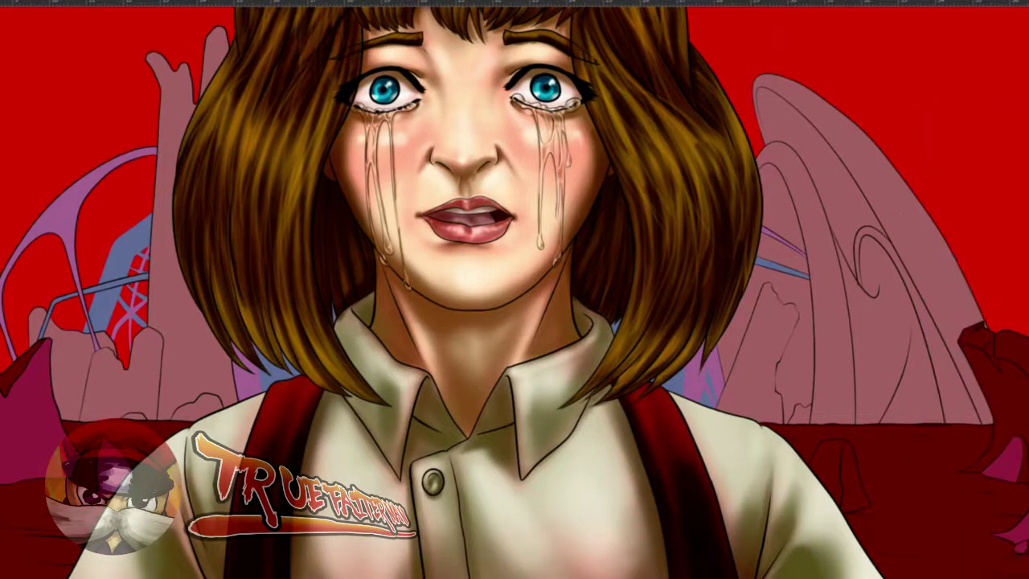
{"action": "left_click", "coordinate": [4, 2]}
{"action": "left_click_drag", "start_coordinate": [104, 244], "coordinate": [107, 305]}
{"action": "left_click", "coordinate": [37, 250]}
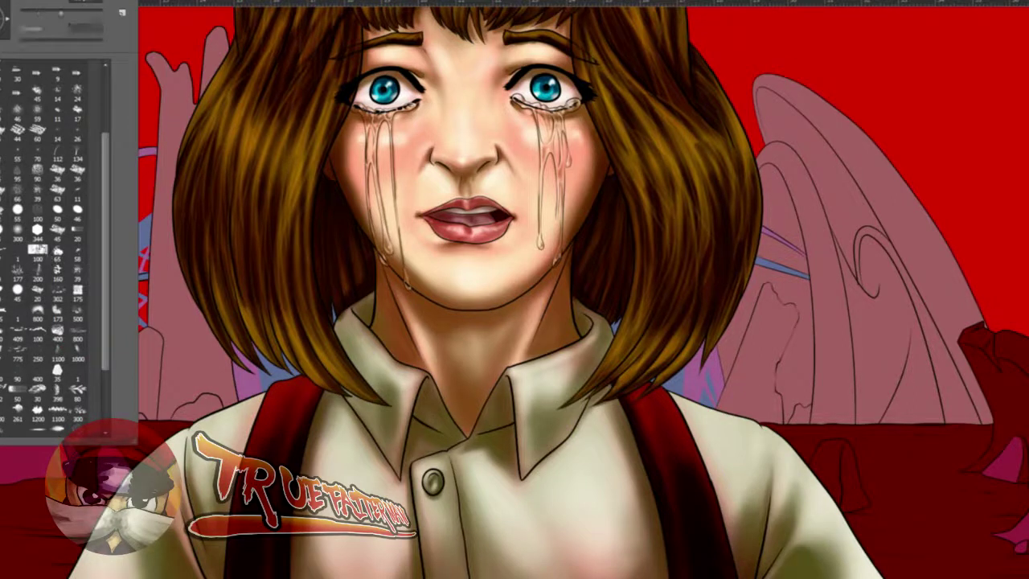
{"action": "left_click", "coordinate": [594, 471]}
{"action": "mouse_move", "coordinate": [667, 435]}
{"action": "left_mouse_down"}
{"action": "mouse_move", "coordinate": [649, 463]}
{"action": "mouse_move", "coordinate": [692, 441]}
{"action": "mouse_move", "coordinate": [668, 303]}
{"action": "left_mouse_up"}
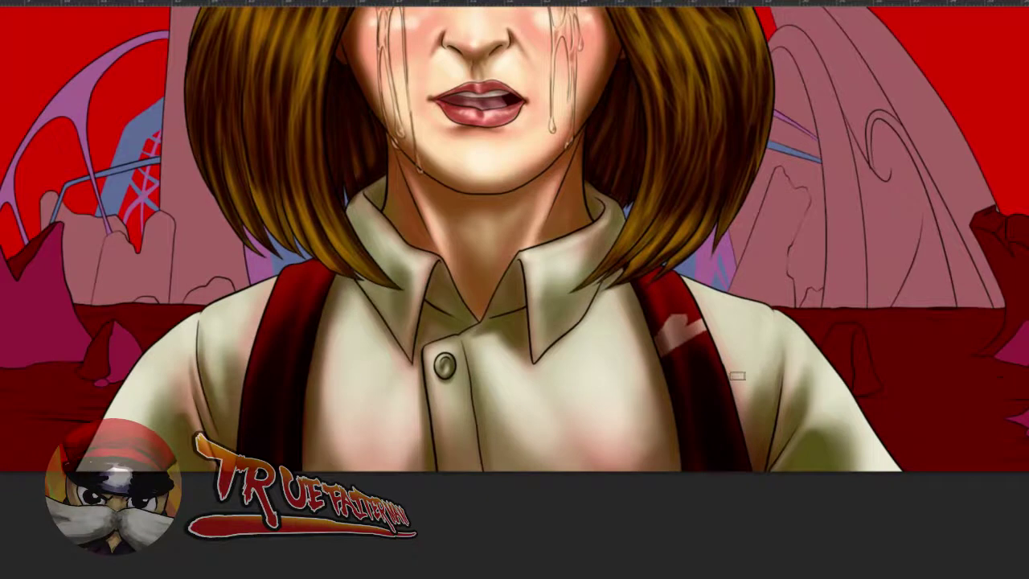
{"action": "key", "text": "ctrl+z"}
{"action": "left_click_drag", "start_coordinate": [610, 348], "coordinate": [654, 358]}
{"action": "mouse_move", "coordinate": [672, 310]}
{"action": "left_mouse_down"}
{"action": "mouse_move", "coordinate": [667, 326]}
{"action": "mouse_move", "coordinate": [680, 333]}
{"action": "left_mouse_up"}
{"action": "key", "text": "ctrl+z"}
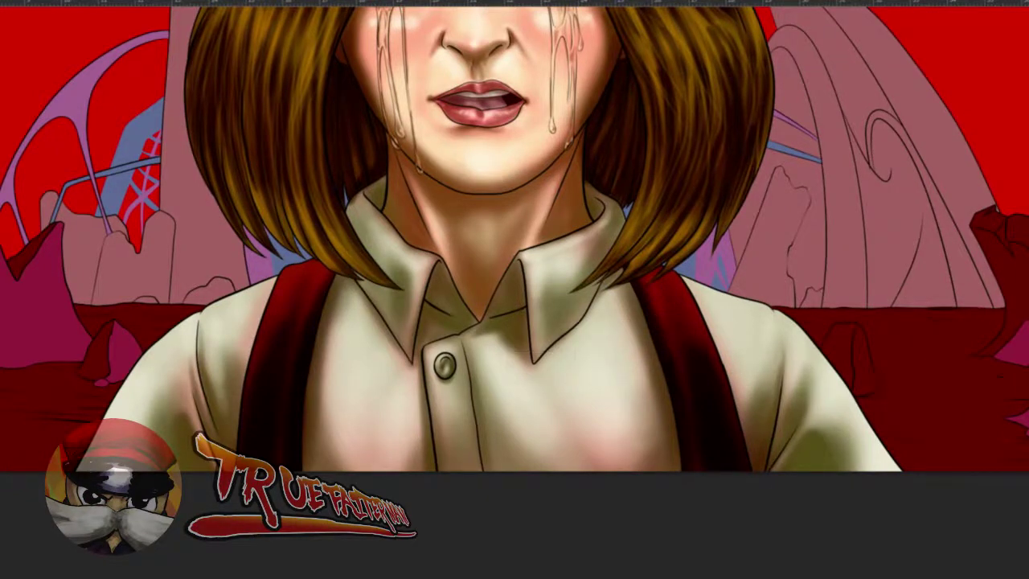
- Set the foreground colour to neutral grey 7f7f7f and paint a mottled fabric texture over the shirt's front and shoulders
{"action": "left_click", "coordinate": [793, 192]}
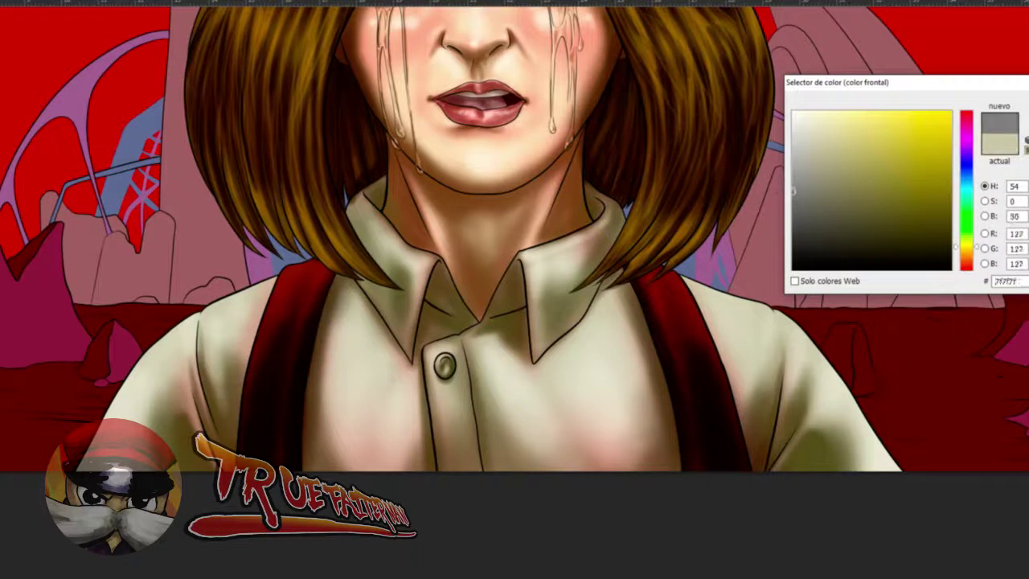
{"action": "key", "text": "Return"}
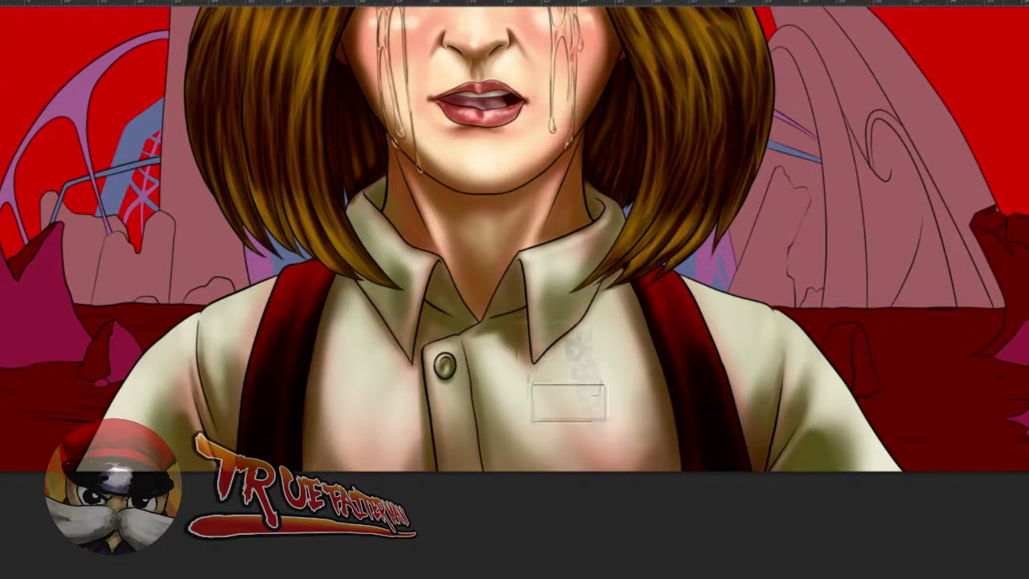
{"action": "mouse_move", "coordinate": [569, 401]}
{"action": "left_mouse_down"}
{"action": "mouse_move", "coordinate": [595, 345]}
{"action": "mouse_move", "coordinate": [604, 366]}
{"action": "left_mouse_up"}
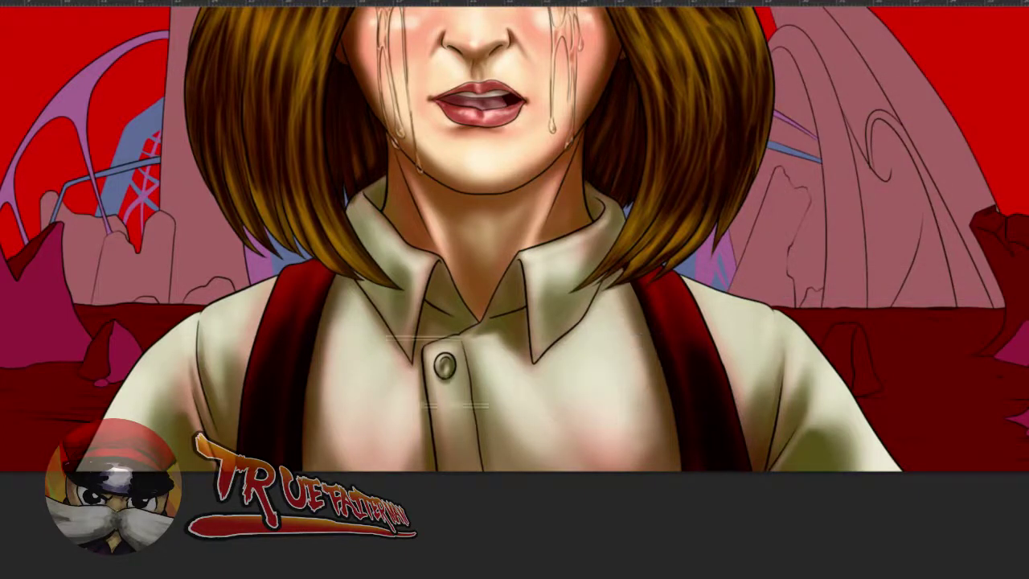
{"action": "left_click_drag", "start_coordinate": [455, 438], "coordinate": [456, 414]}
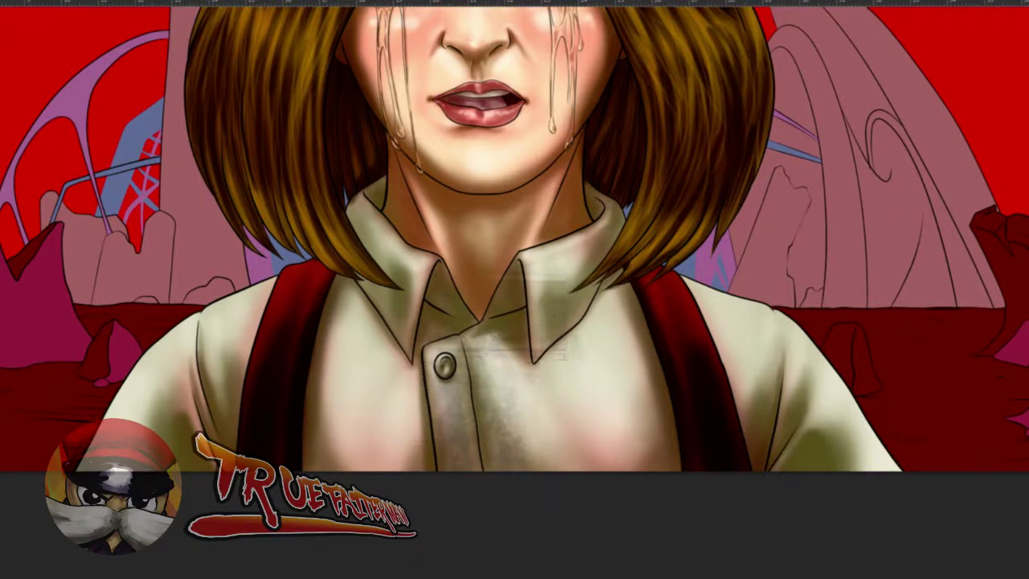
{"action": "mouse_move", "coordinate": [488, 321]}
{"action": "left_mouse_down"}
{"action": "mouse_move", "coordinate": [555, 470]}
{"action": "mouse_move", "coordinate": [569, 398]}
{"action": "mouse_move", "coordinate": [599, 386]}
{"action": "mouse_move", "coordinate": [627, 394]}
{"action": "left_mouse_up"}
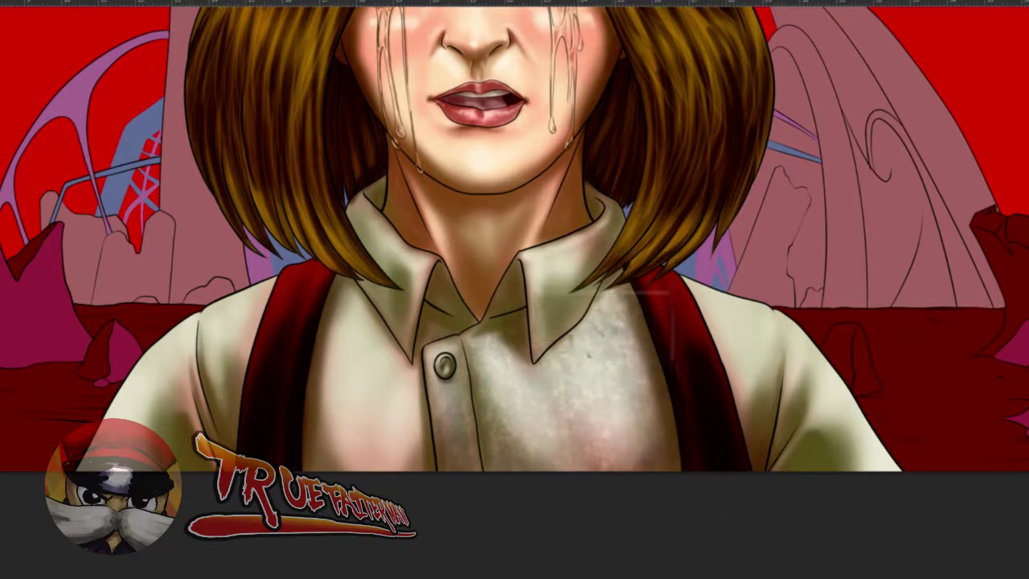
{"action": "left_click_drag", "start_coordinate": [730, 293], "coordinate": [747, 477]}
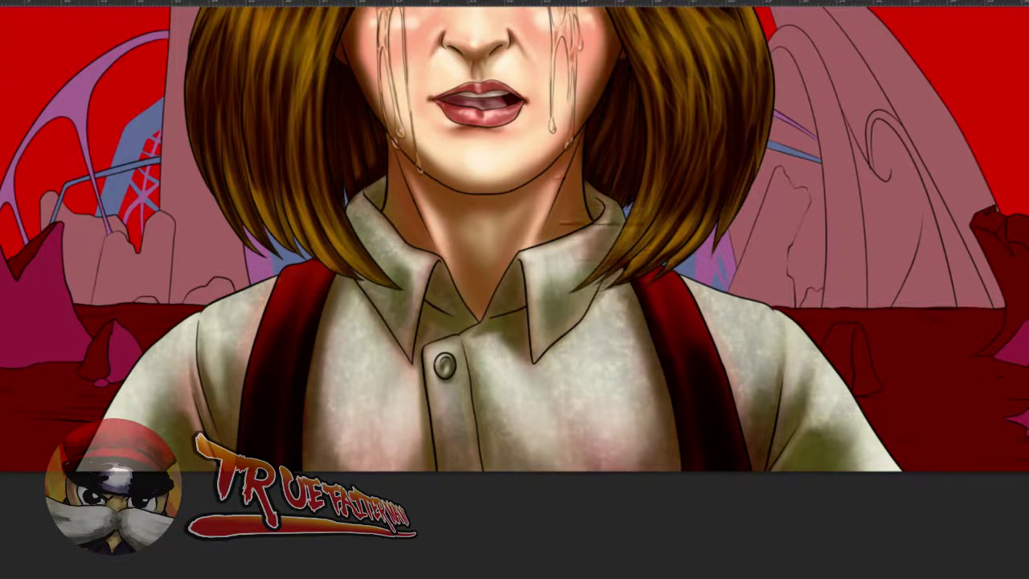
{"action": "left_click_drag", "start_coordinate": [615, 348], "coordinate": [593, 351]}
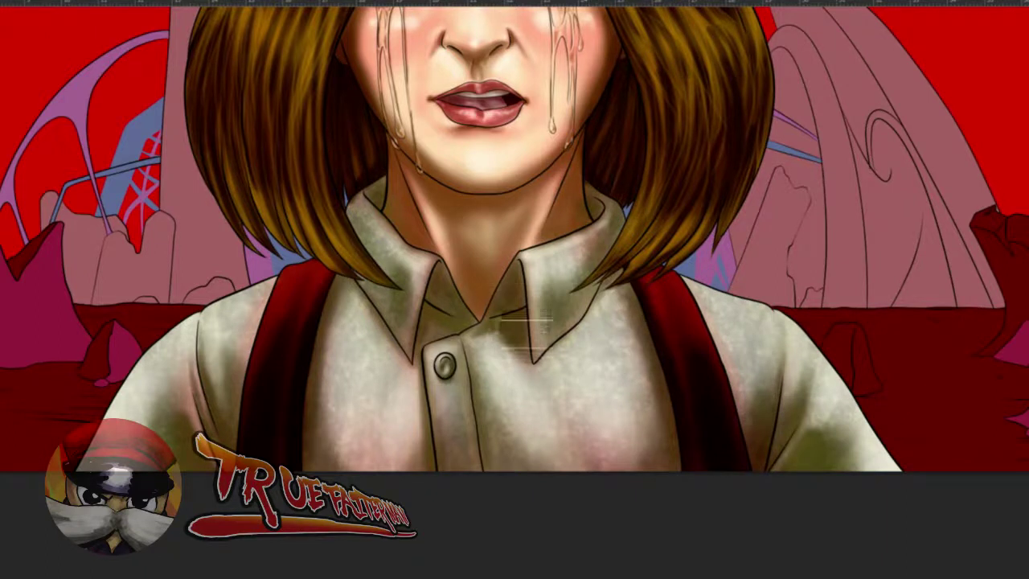
- Resize the textured brush and fill in the grey texture on the shirt's collar, button placket and sleeve
{"action": "right_click", "coordinate": [523, 304], "text": "alt"}
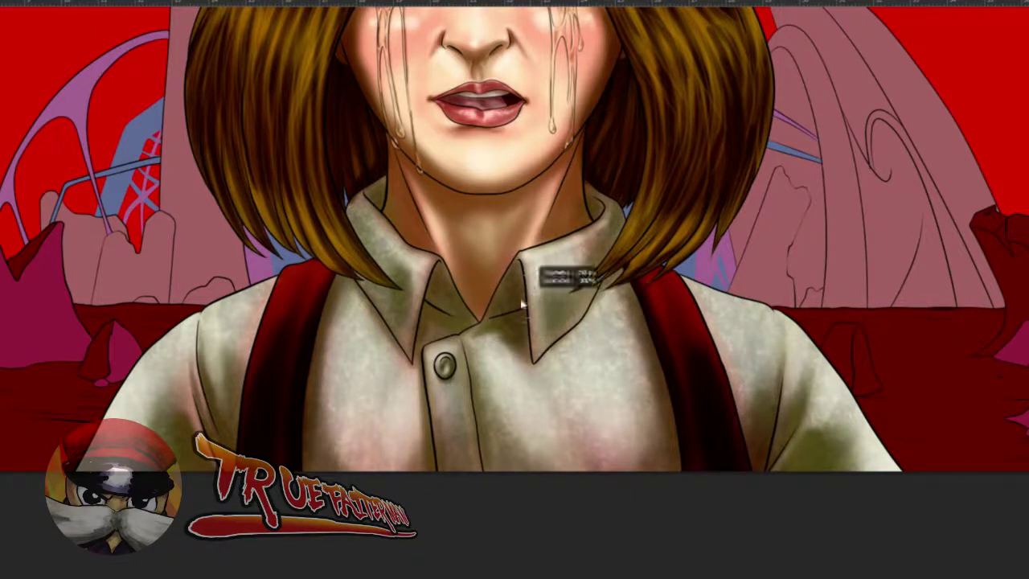
{"action": "right_click", "coordinate": [455, 283], "text": "alt"}
{"action": "right_click", "coordinate": [447, 310], "text": "alt"}
{"action": "left_click_drag", "start_coordinate": [508, 321], "coordinate": [478, 317]}
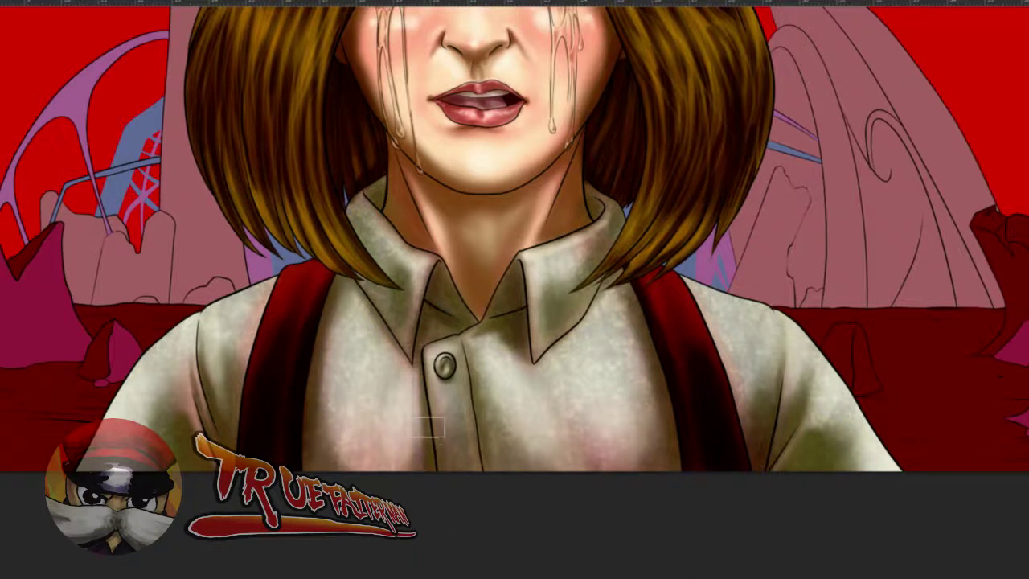
{"action": "right_click", "coordinate": [339, 418], "text": "alt"}
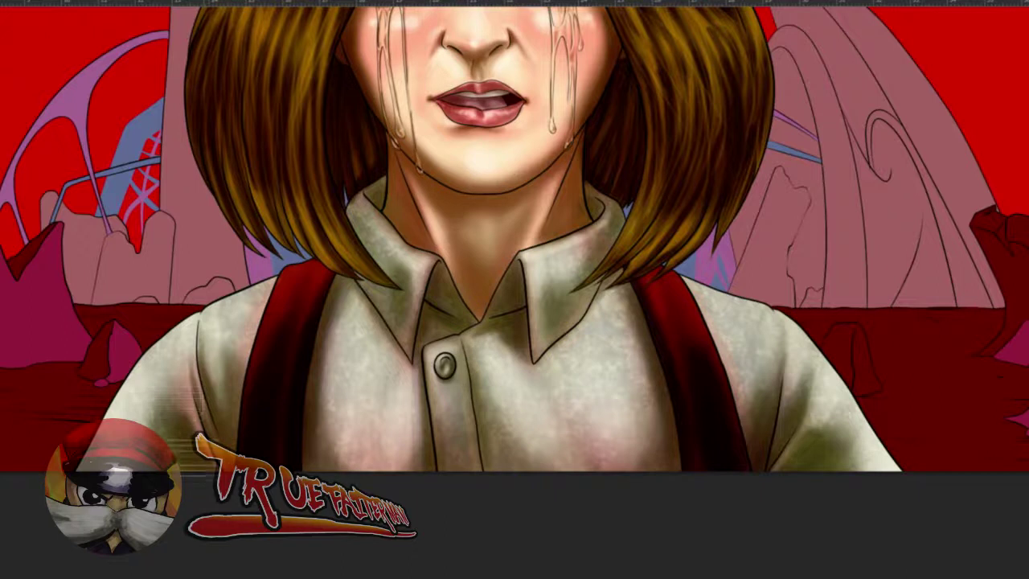
{"action": "left_click_drag", "start_coordinate": [213, 408], "coordinate": [205, 421]}
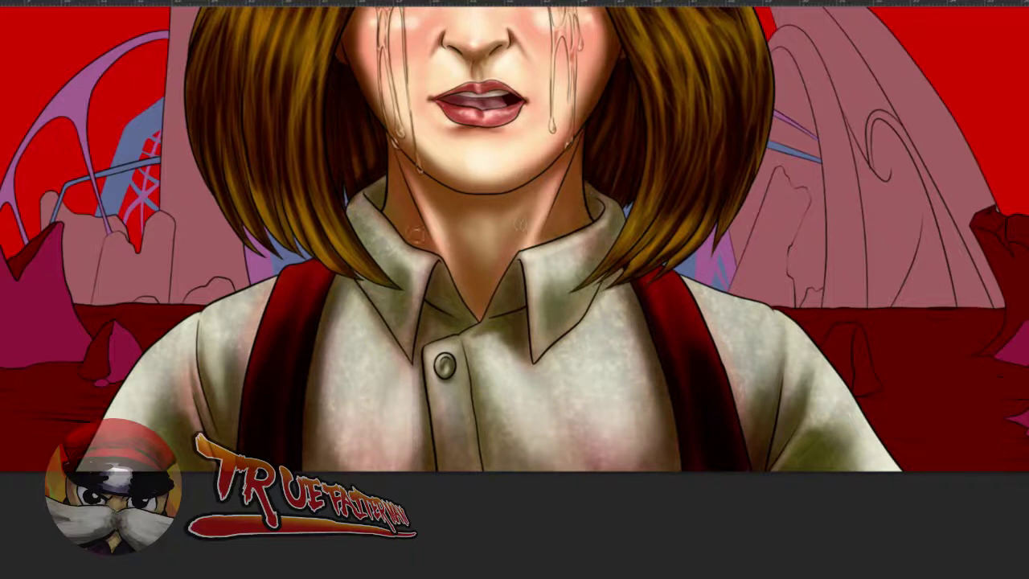
{"action": "left_click_drag", "start_coordinate": [489, 222], "coordinate": [433, 211]}
- Set the texture layer's blend mode to Superponer
{"action": "left_click_drag", "start_coordinate": [475, 62], "coordinate": [521, 258]}
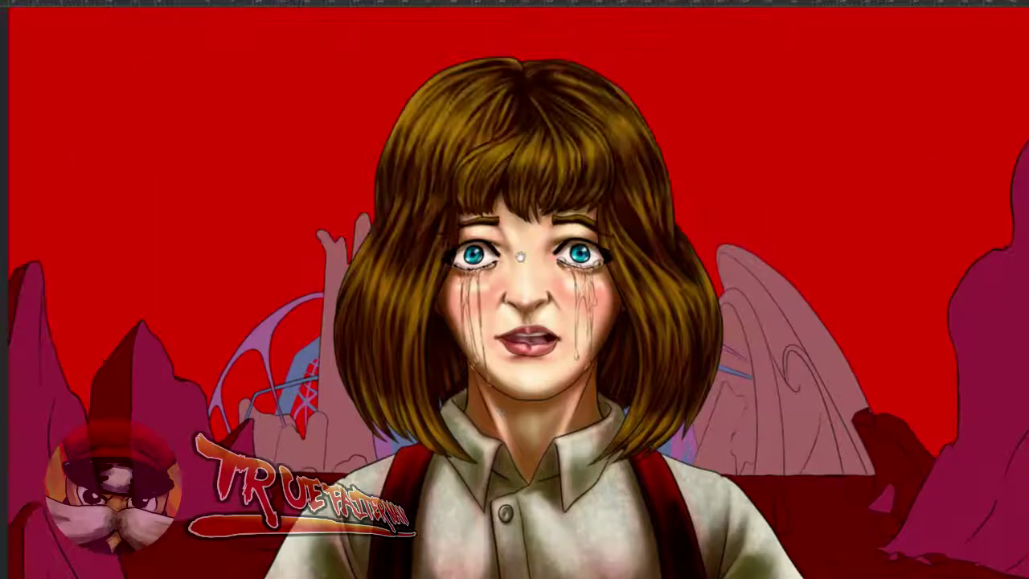
{"action": "key", "text": "F7"}
{"action": "left_click", "coordinate": [983, 148]}
{"action": "left_click", "coordinate": [953, 310]}
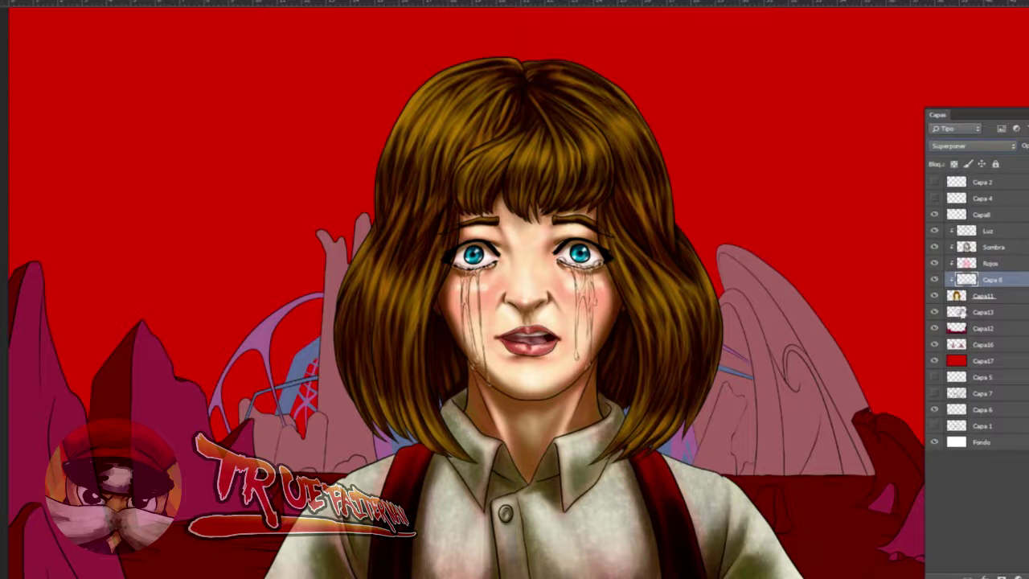
- Adjust the texture layer's Levels to input black 99, midtones about 0.82 and white 255, and compare the image without the layer
{"action": "left_click_drag", "start_coordinate": [610, 441], "coordinate": [726, 271]}
{"action": "key", "text": "ctrl+l"}
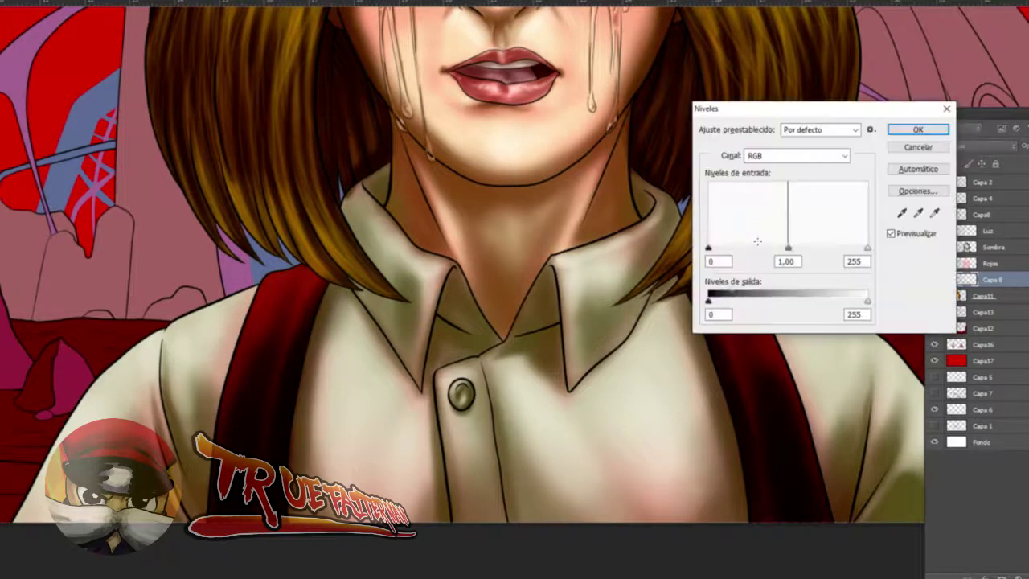
{"action": "left_click_drag", "start_coordinate": [708, 247], "coordinate": [754, 251]}
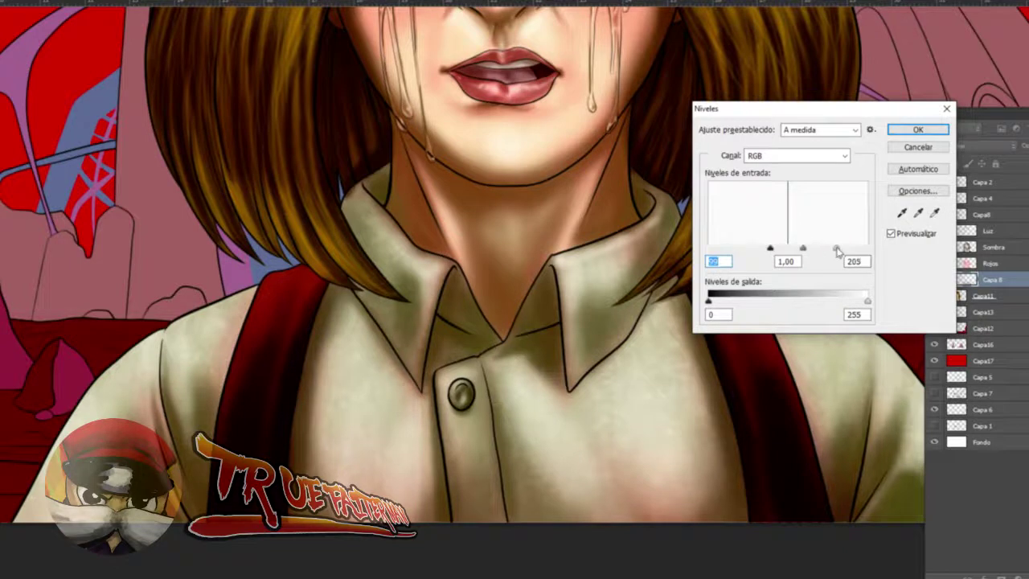
{"action": "left_click", "coordinate": [868, 250]}
{"action": "left_click_drag", "start_coordinate": [836, 250], "coordinate": [839, 252]}
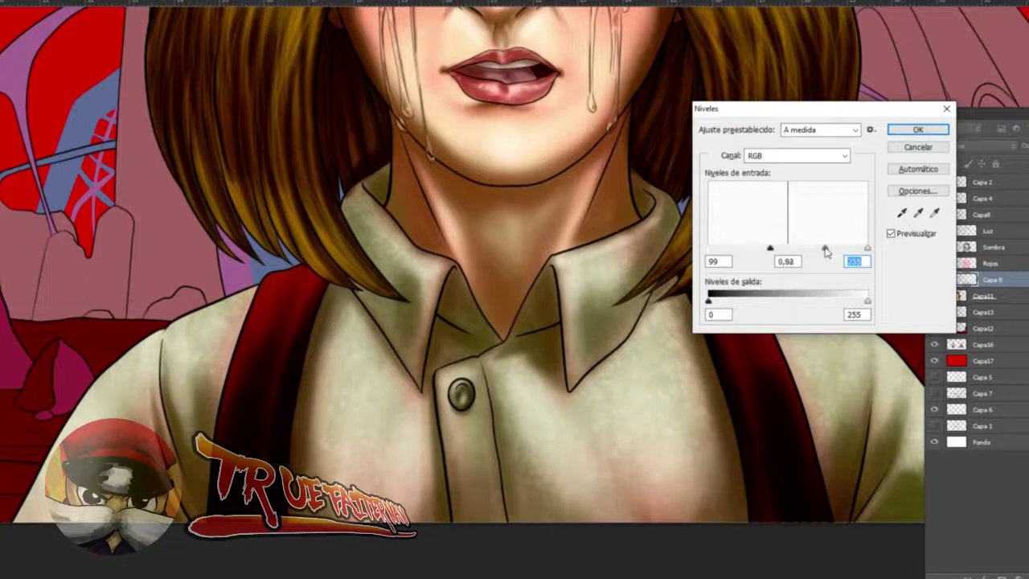
{"action": "left_click", "coordinate": [919, 131]}
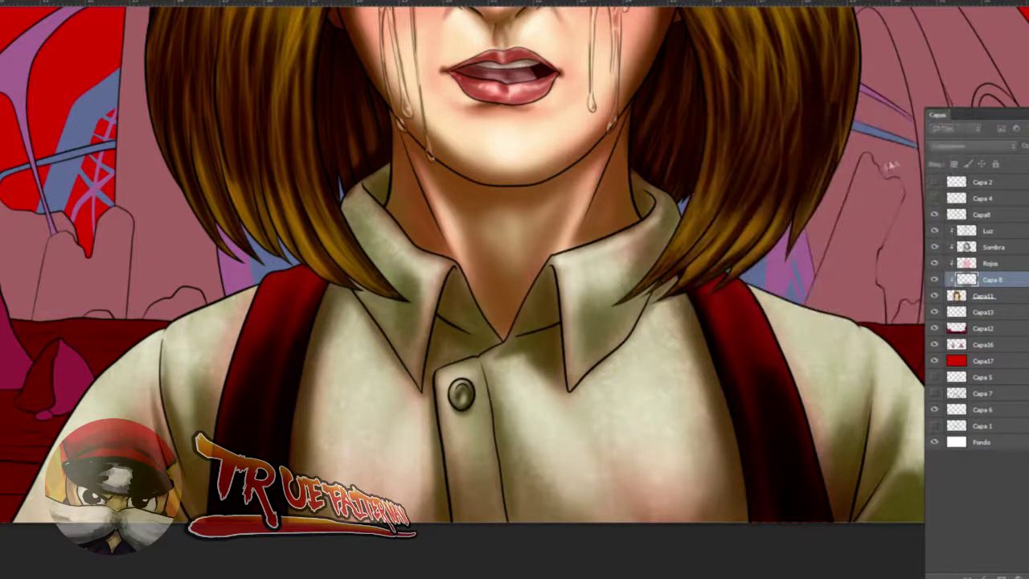
{"action": "key", "text": "ctrl+0"}
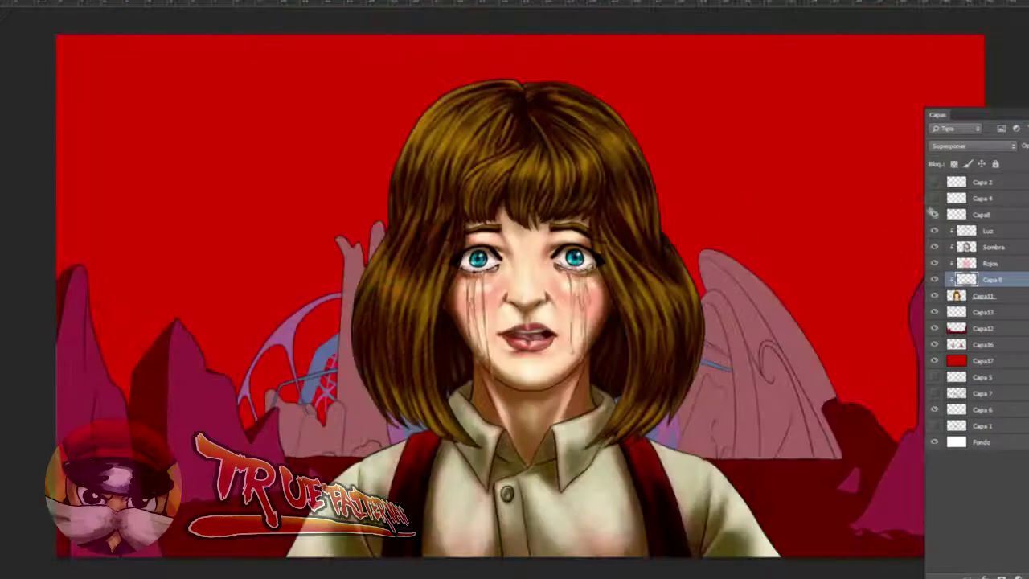
{"action": "left_click", "coordinate": [935, 279]}
{"action": "left_click", "coordinate": [931, 279]}
- Switch the texture layer to Normal blending, paint grey skin texture on both cheeks below the eyes and erase the excess
{"action": "scroll", "coordinate": [590, 267], "scroll_direction": "up", "scroll_amount": 5}
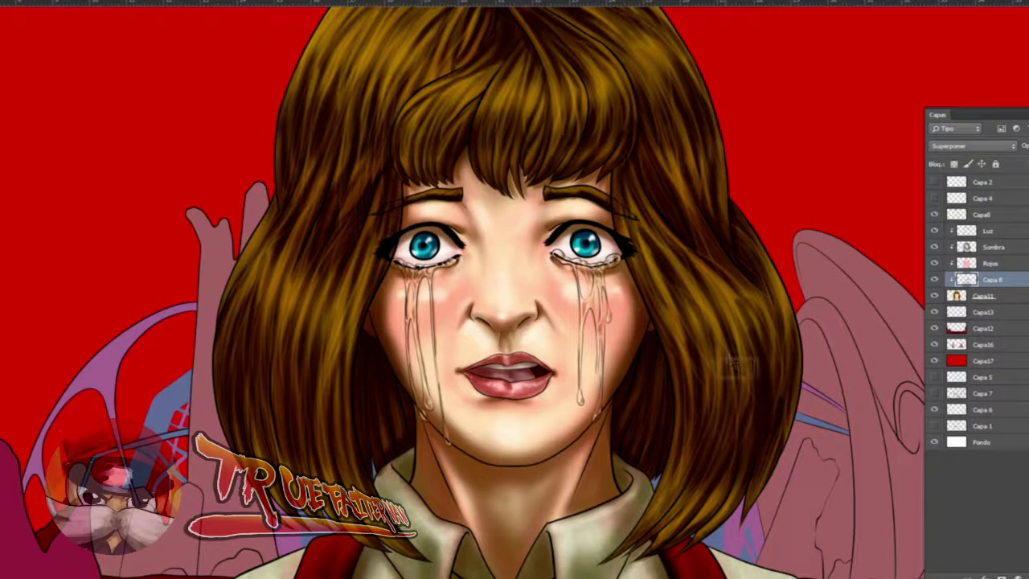
{"action": "left_click", "coordinate": [973, 146]}
{"action": "left_click", "coordinate": [944, 133]}
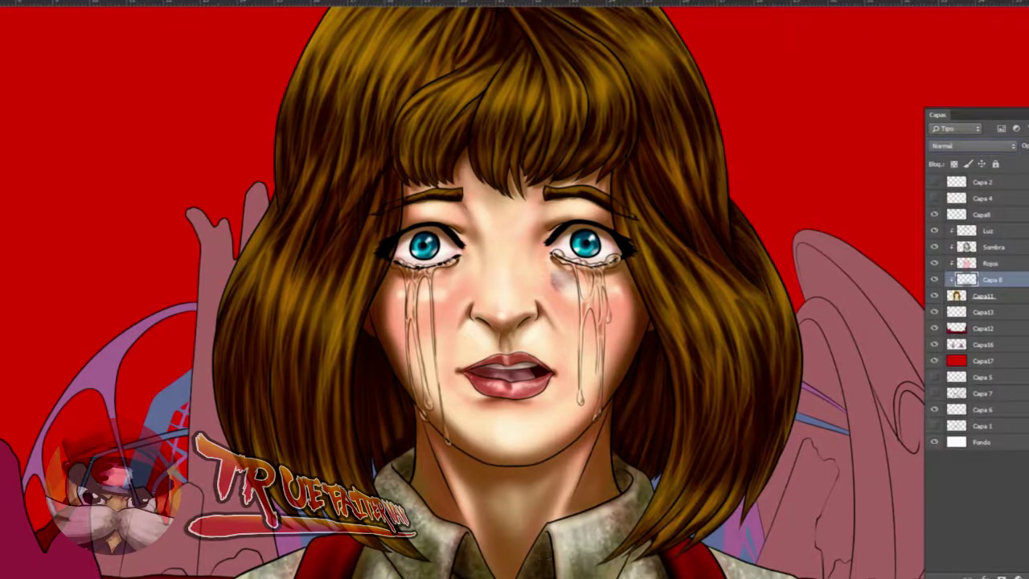
{"action": "right_click", "coordinate": [585, 295], "text": "alt"}
{"action": "mouse_move", "coordinate": [580, 287]}
{"action": "left_mouse_down"}
{"action": "mouse_move", "coordinate": [566, 286]}
{"action": "mouse_move", "coordinate": [591, 290]}
{"action": "mouse_move", "coordinate": [586, 298]}
{"action": "left_mouse_up"}
{"action": "mouse_move", "coordinate": [434, 288]}
{"action": "left_mouse_down"}
{"action": "mouse_move", "coordinate": [424, 314]}
{"action": "mouse_move", "coordinate": [418, 301]}
{"action": "mouse_move", "coordinate": [429, 320]}
{"action": "mouse_move", "coordinate": [438, 298]}
{"action": "mouse_move", "coordinate": [593, 323]}
{"action": "left_mouse_up"}
{"action": "key", "text": "e"}
{"action": "mouse_move", "coordinate": [443, 300]}
{"action": "left_mouse_down"}
{"action": "mouse_move", "coordinate": [455, 303]}
{"action": "mouse_move", "coordinate": [486, 267]}
{"action": "mouse_move", "coordinate": [402, 316]}
{"action": "left_mouse_up"}
{"action": "mouse_move", "coordinate": [547, 289]}
{"action": "left_mouse_down"}
{"action": "mouse_move", "coordinate": [609, 320]}
{"action": "mouse_move", "coordinate": [562, 285]}
{"action": "left_mouse_up"}
- Return the texture layer to Superponer blending and touch up the skin texture around the mouth
{"action": "left_click", "coordinate": [935, 148]}
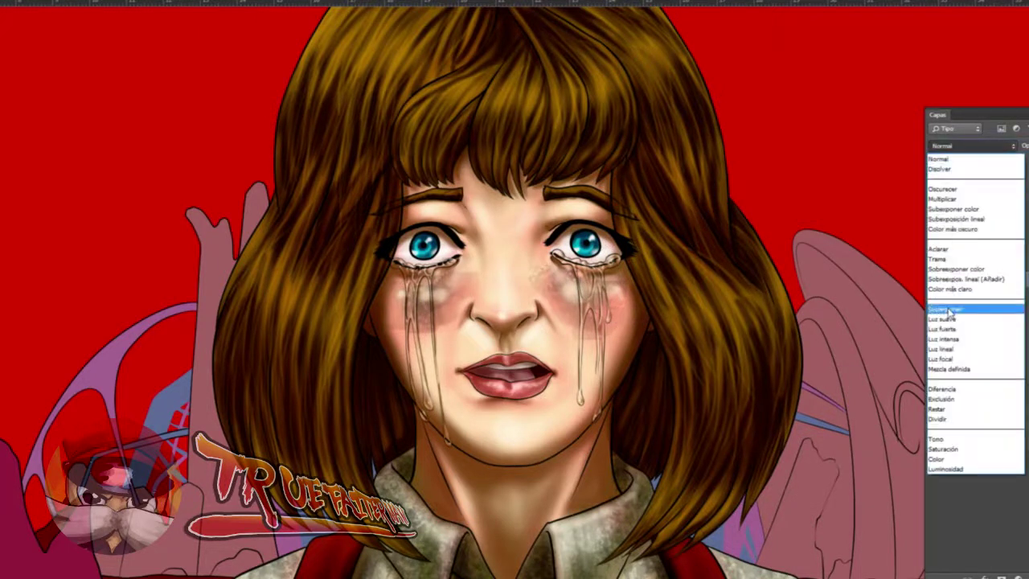
{"action": "left_click", "coordinate": [960, 309]}
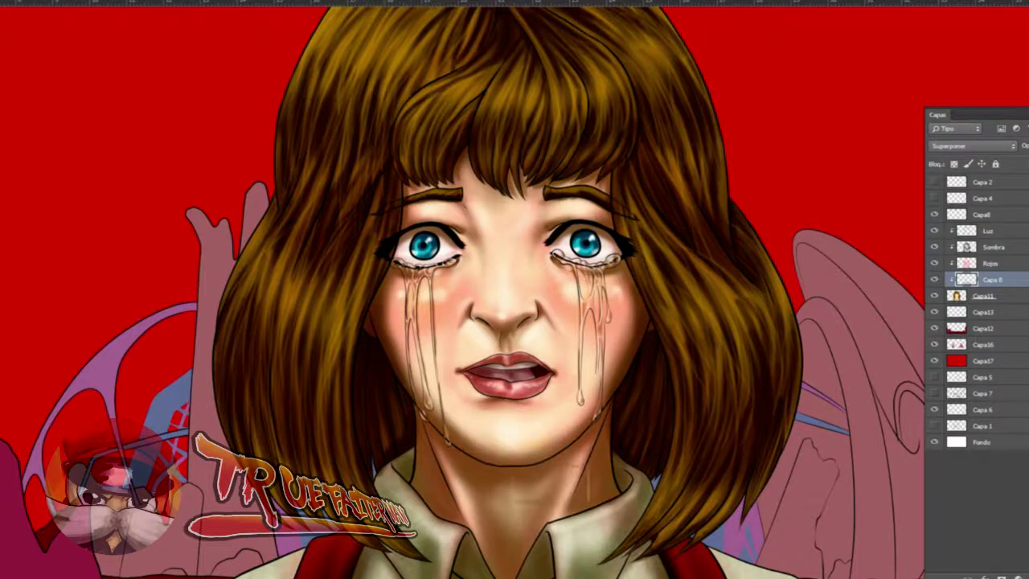
{"action": "mouse_move", "coordinate": [503, 381]}
{"action": "left_mouse_down"}
{"action": "mouse_move", "coordinate": [489, 382]}
{"action": "mouse_move", "coordinate": [547, 392]}
{"action": "left_mouse_up"}
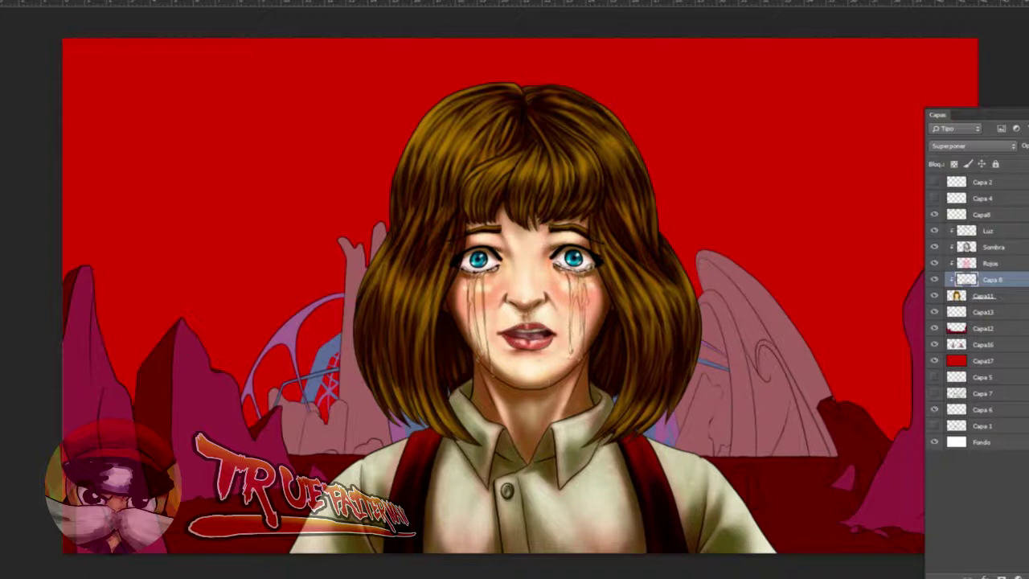
{"action": "scroll", "coordinate": [589, 335], "scroll_direction": "down", "scroll_amount": 1}
{"action": "scroll", "coordinate": [584, 315], "scroll_direction": "up", "scroll_amount": 2}
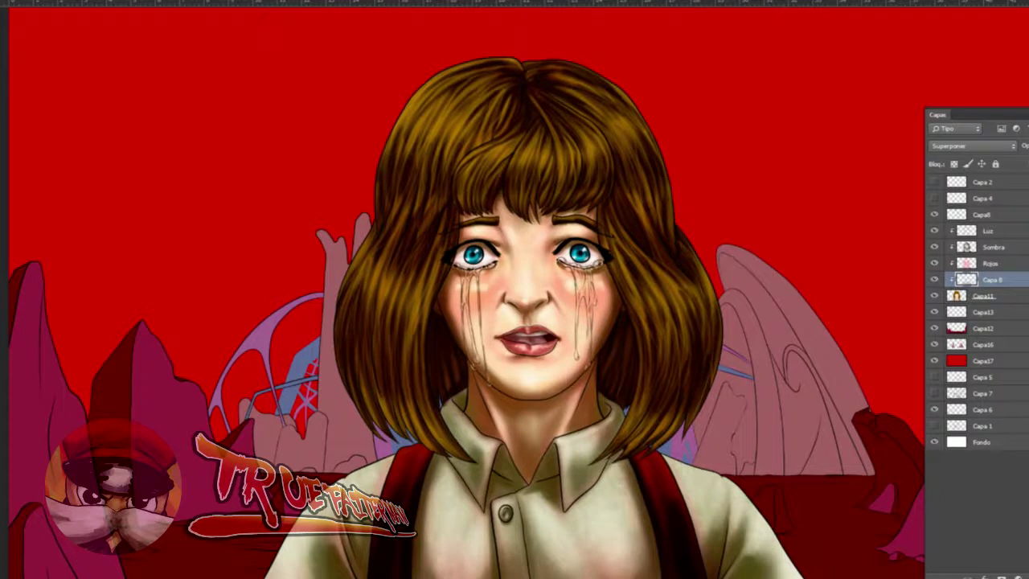
- Choose a darker shade of the rocks' deep red as the foreground colour for shading the background
{"action": "key", "text": "F7"}
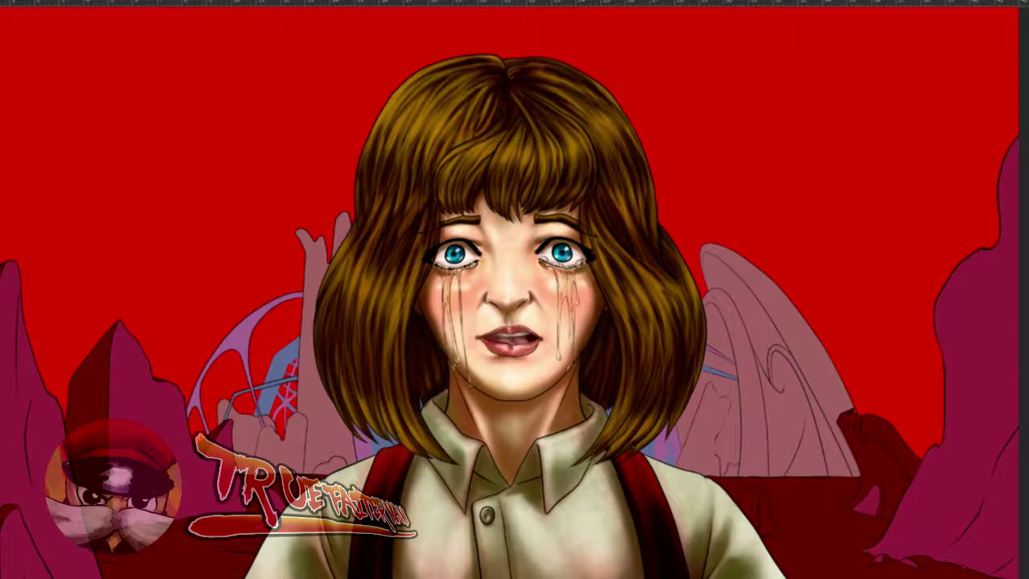
{"action": "left_click_drag", "start_coordinate": [685, 306], "coordinate": [737, 225]}
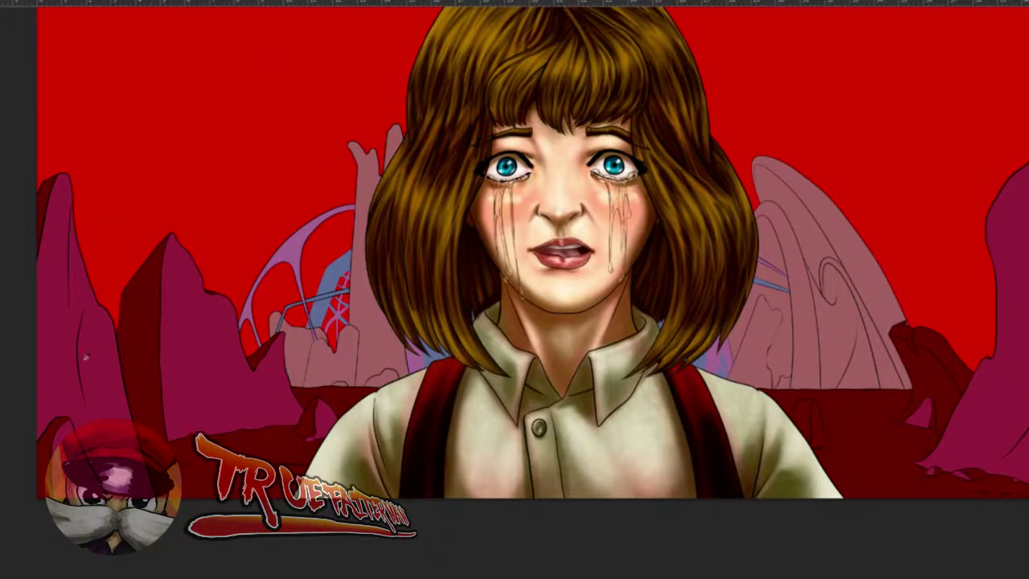
{"action": "left_click", "coordinate": [2, 347]}
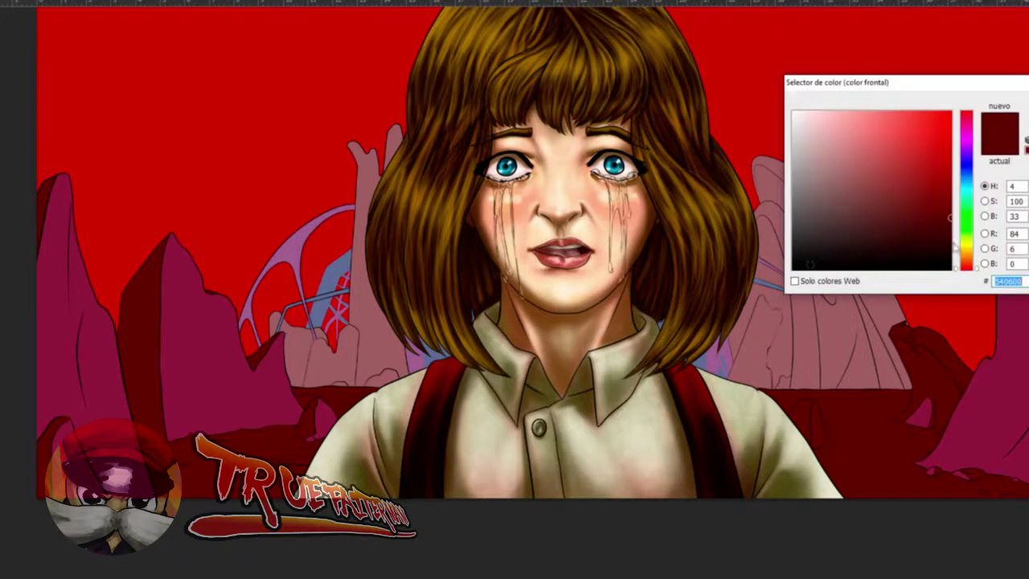
{"action": "left_click_drag", "start_coordinate": [952, 239], "coordinate": [964, 239]}
{"action": "key", "text": "Return"}
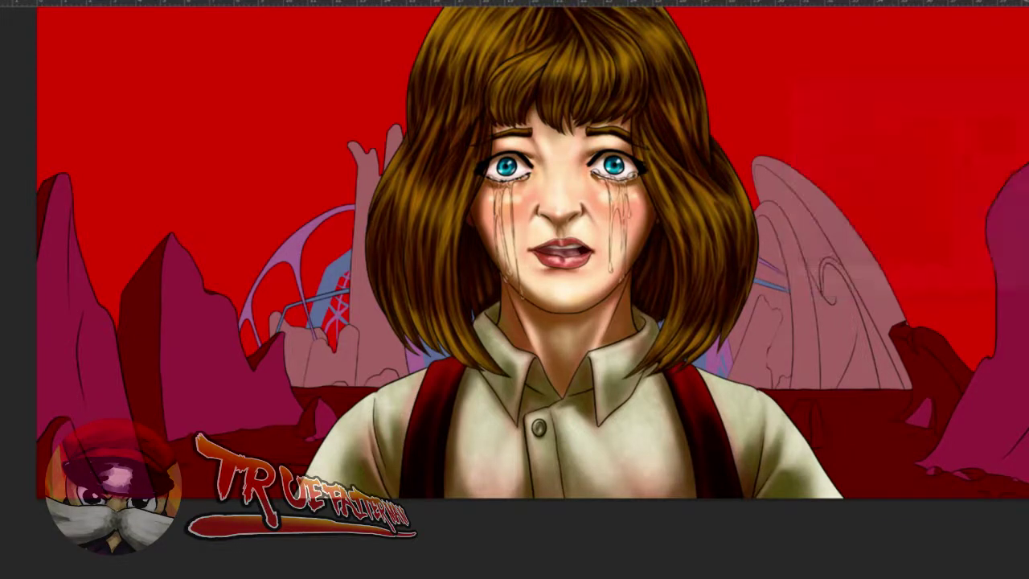
- Choose a soft round brush from the brush presets
{"action": "left_click", "coordinate": [1, 2]}
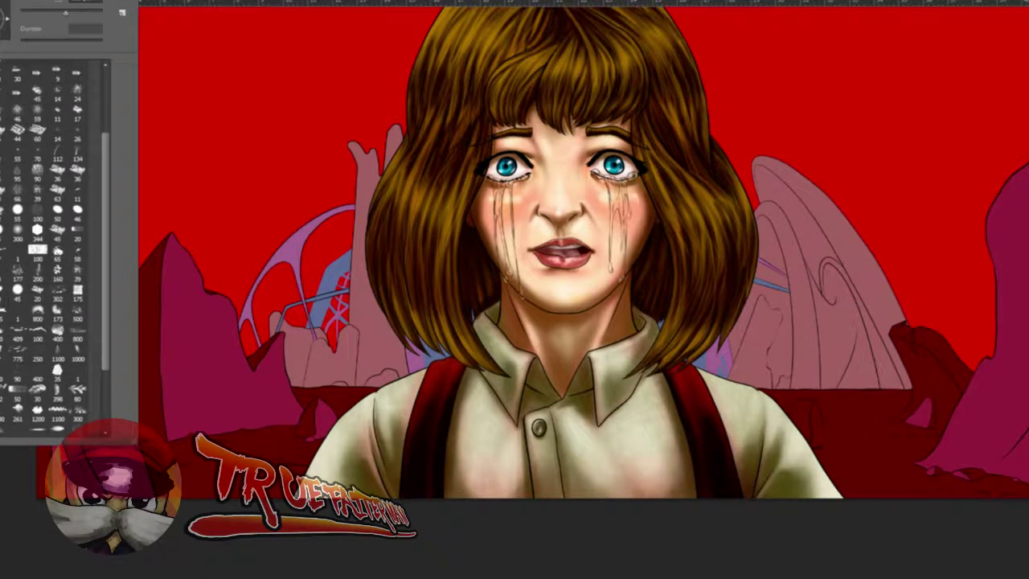
{"action": "left_click_drag", "start_coordinate": [108, 146], "coordinate": [105, 80]}
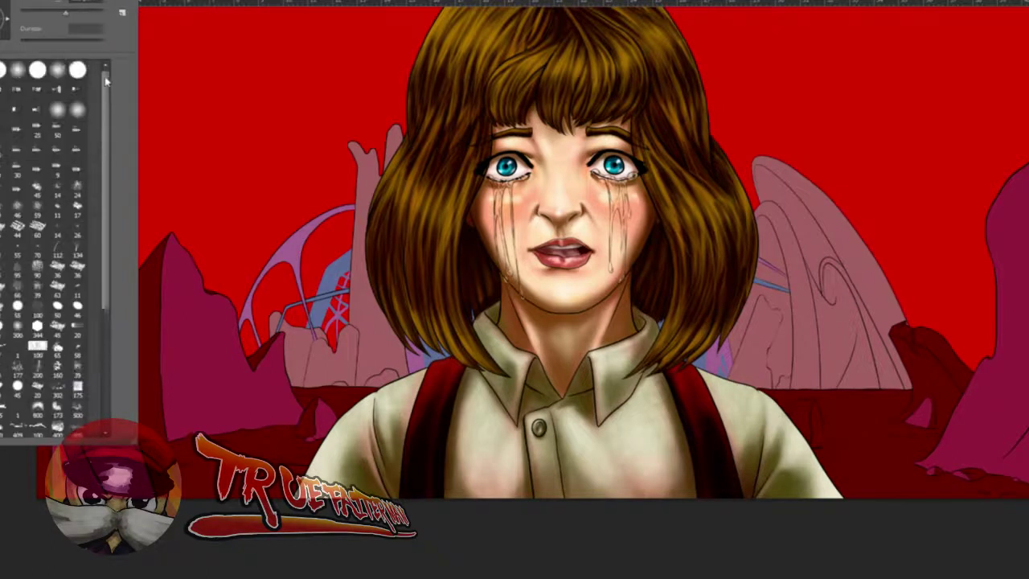
{"action": "left_click", "coordinate": [57, 72]}
{"action": "key", "text": "F5"}
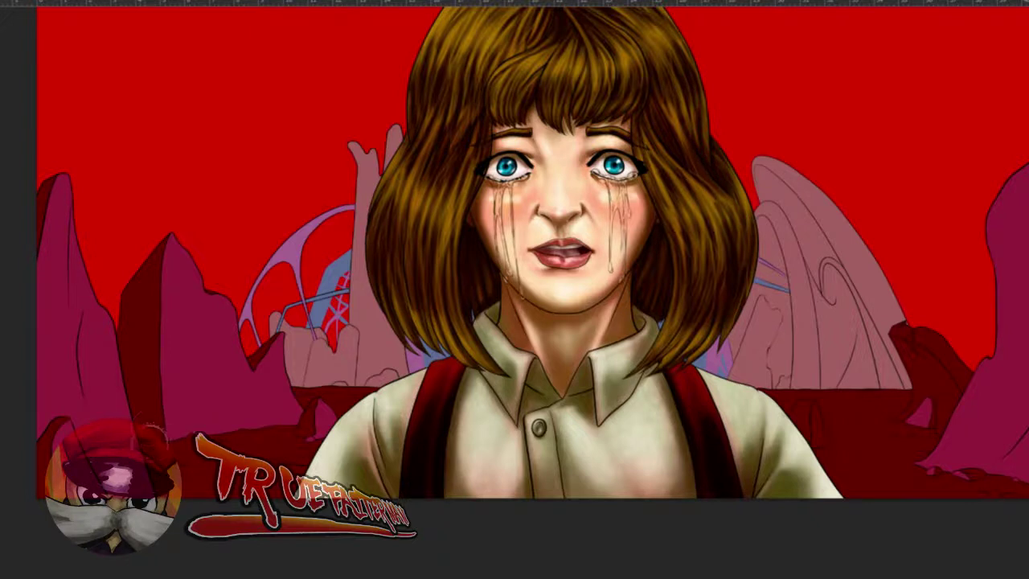
- Shade the dark red side of the pointed rock left of the woman and the ground along its base
{"action": "left_click_drag", "start_coordinate": [142, 369], "coordinate": [149, 369]}
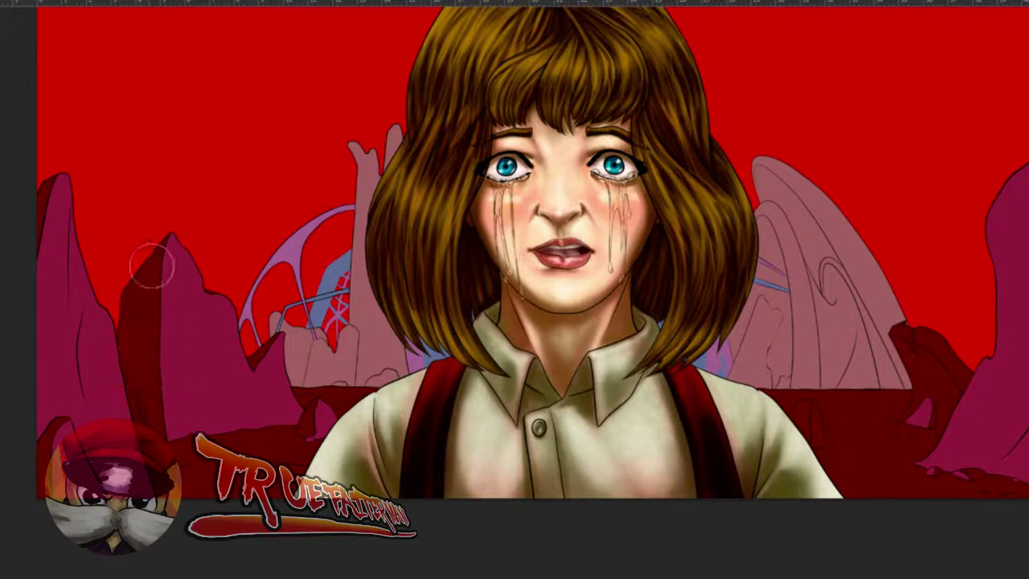
{"action": "mouse_move", "coordinate": [149, 287]}
{"action": "left_mouse_down"}
{"action": "mouse_move", "coordinate": [147, 383]}
{"action": "mouse_move", "coordinate": [146, 321]}
{"action": "mouse_move", "coordinate": [147, 369]}
{"action": "left_mouse_up"}
{"action": "right_click", "coordinate": [131, 344], "text": "alt"}
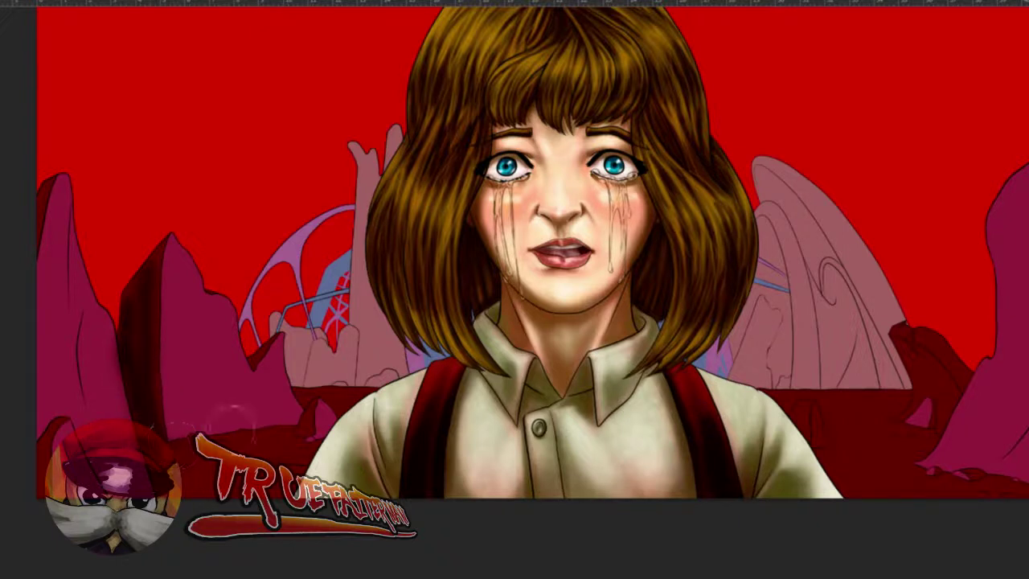
{"action": "left_click_drag", "start_coordinate": [191, 448], "coordinate": [183, 438]}
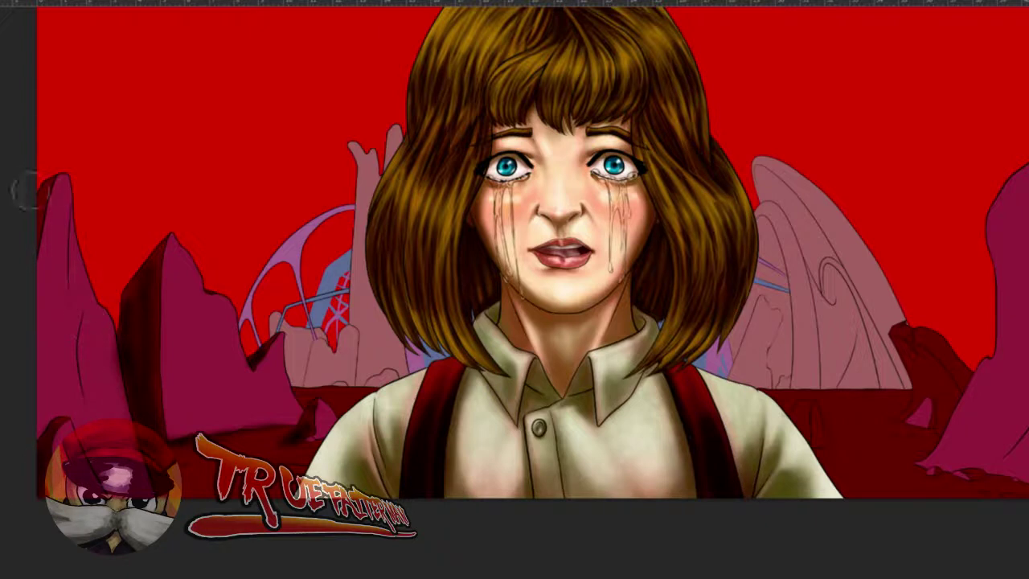
- Darken the shadowed red edge near the peak of the rock at the canvas's far left
{"action": "left_click_drag", "start_coordinate": [64, 198], "coordinate": [48, 193]}
{"action": "left_click_drag", "start_coordinate": [40, 229], "coordinate": [46, 228]}
{"action": "left_click_drag", "start_coordinate": [54, 177], "coordinate": [44, 201]}
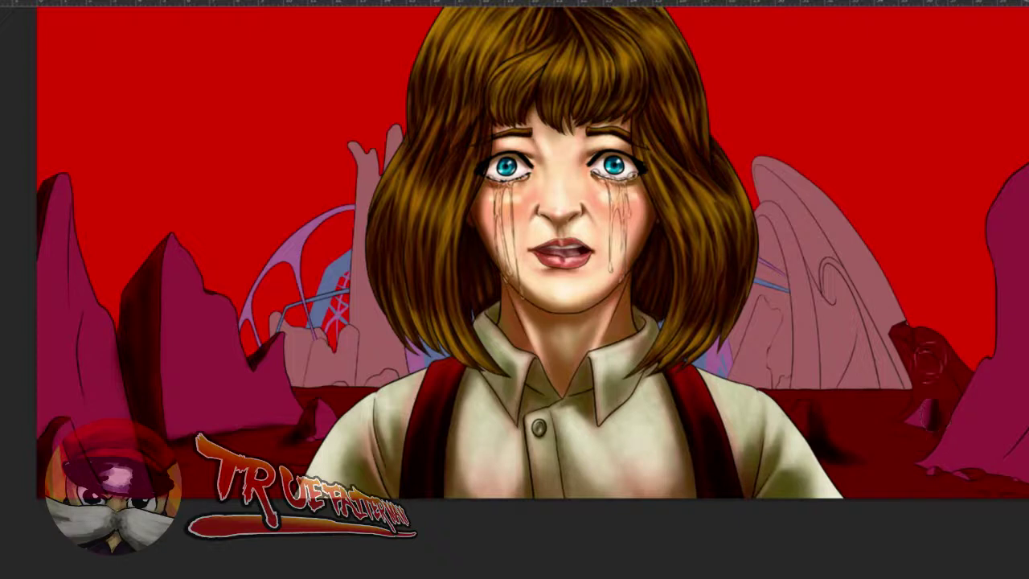
- Shade the dark red rock right of the woman with a smaller brush, including the surrounding ground and the base of the neighbouring magenta rock
{"action": "left_click_drag", "start_coordinate": [912, 343], "coordinate": [920, 351]}
{"action": "key", "text": "["}
{"action": "key", "text": "["}
{"action": "key", "text": "["}
{"action": "left_click_drag", "start_coordinate": [799, 288], "coordinate": [780, 296]}
{"action": "mouse_move", "coordinate": [904, 333]}
{"action": "left_mouse_down"}
{"action": "mouse_move", "coordinate": [964, 371]}
{"action": "mouse_move", "coordinate": [958, 383]}
{"action": "mouse_move", "coordinate": [974, 364]}
{"action": "mouse_move", "coordinate": [956, 391]}
{"action": "mouse_move", "coordinate": [969, 369]}
{"action": "mouse_move", "coordinate": [909, 335]}
{"action": "mouse_move", "coordinate": [932, 339]}
{"action": "mouse_move", "coordinate": [925, 366]}
{"action": "mouse_move", "coordinate": [909, 356]}
{"action": "mouse_move", "coordinate": [931, 385]}
{"action": "mouse_move", "coordinate": [905, 339]}
{"action": "mouse_move", "coordinate": [943, 421]}
{"action": "mouse_move", "coordinate": [936, 404]}
{"action": "mouse_move", "coordinate": [932, 436]}
{"action": "mouse_move", "coordinate": [901, 422]}
{"action": "mouse_move", "coordinate": [950, 444]}
{"action": "mouse_move", "coordinate": [915, 420]}
{"action": "left_mouse_up"}
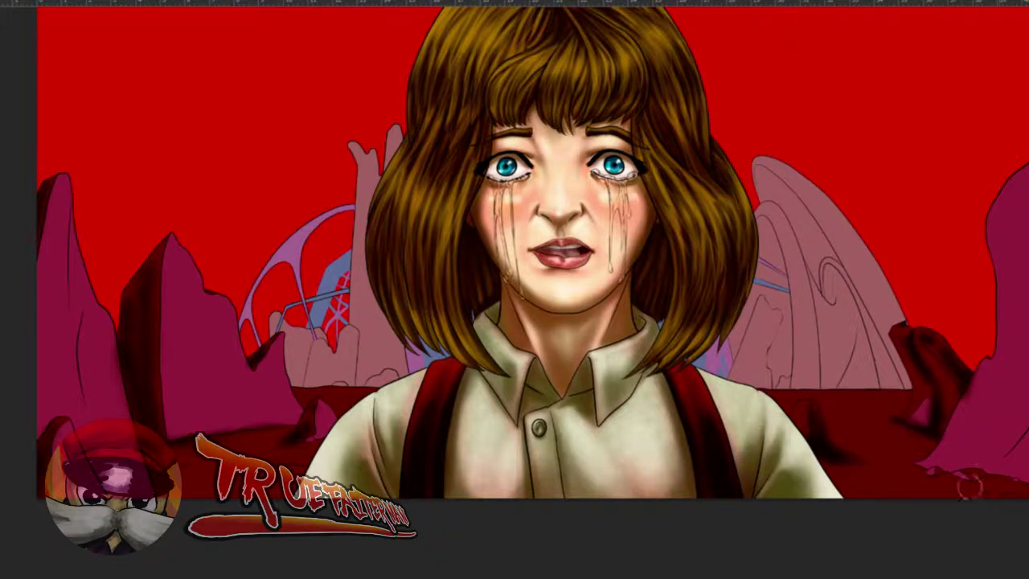
{"action": "mouse_move", "coordinate": [973, 490]}
{"action": "left_mouse_down"}
{"action": "mouse_move", "coordinate": [918, 476]}
{"action": "mouse_move", "coordinate": [990, 489]}
{"action": "mouse_move", "coordinate": [884, 469]}
{"action": "mouse_move", "coordinate": [957, 493]}
{"action": "left_mouse_up"}
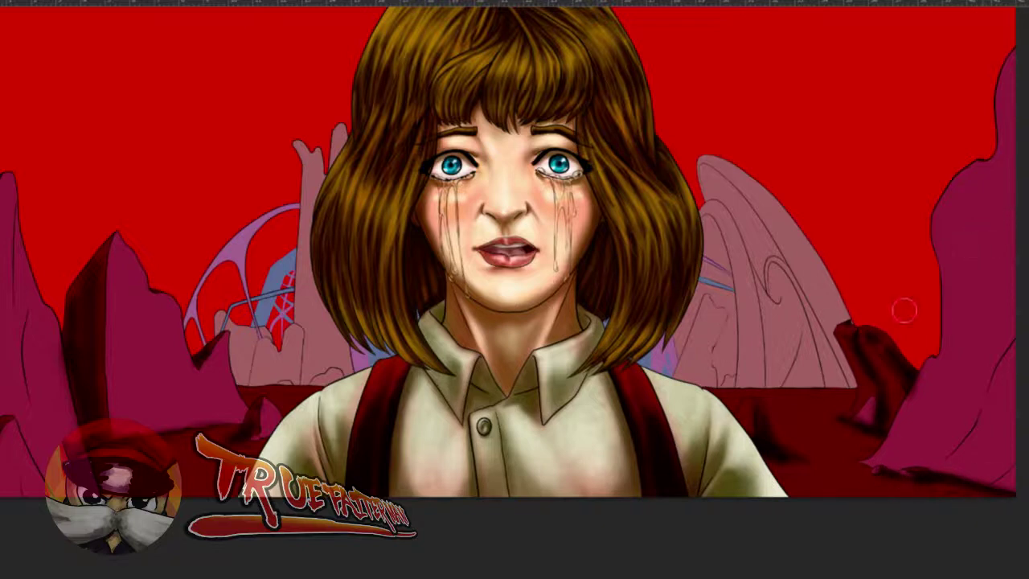
{"action": "left_click_drag", "start_coordinate": [746, 419], "coordinate": [752, 419]}
- Open the foreground colour for editing, starting from the magenta of the rocks
{"action": "left_click", "coordinate": [2, 412]}
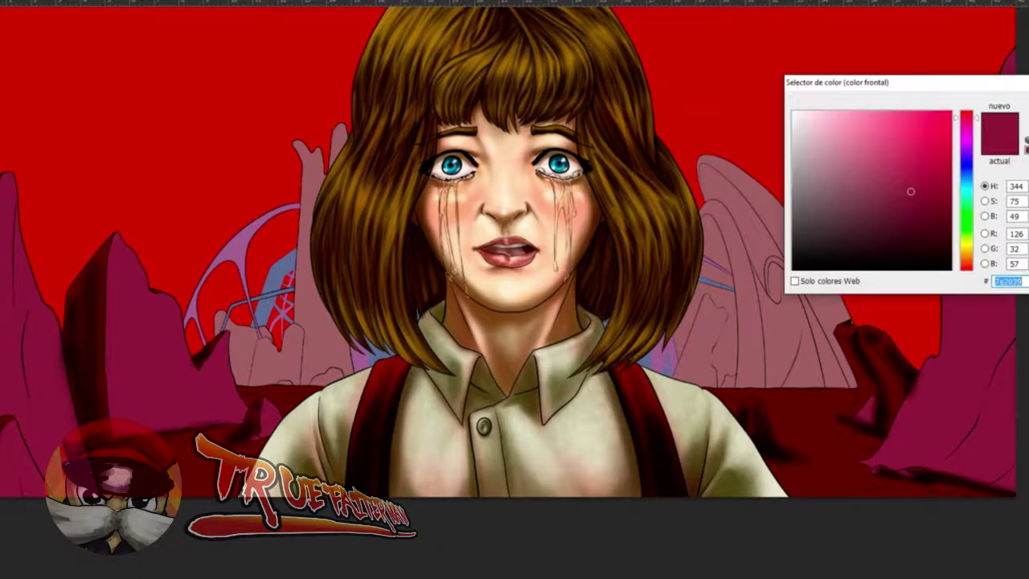
- Choose a darker crimson foreground colour and paint shadow folds on the tall rock at the artwork's right edge
{"action": "left_click", "coordinate": [923, 222]}
{"action": "key", "text": "Return"}
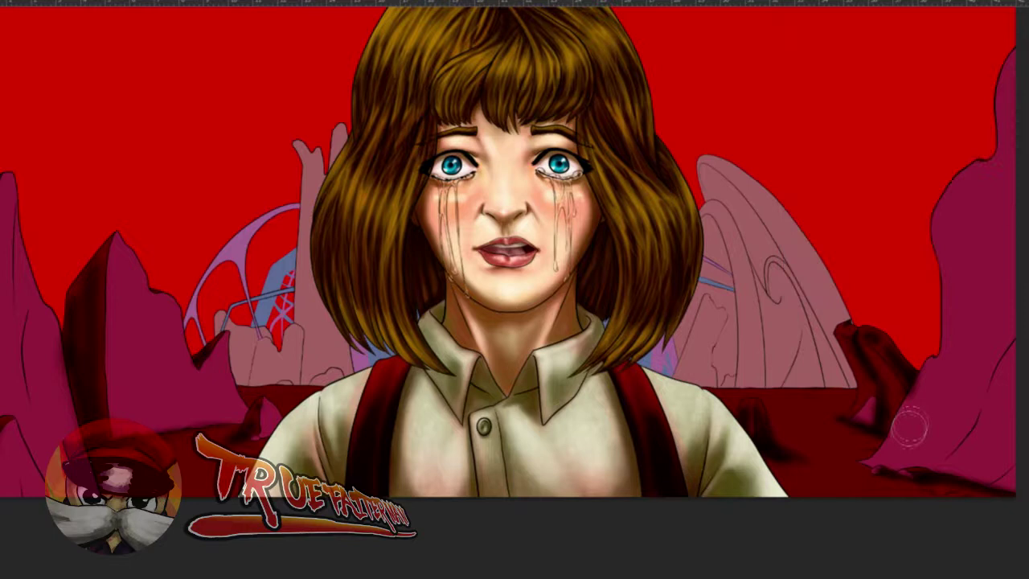
{"action": "mouse_move", "coordinate": [960, 429]}
{"action": "left_mouse_down"}
{"action": "mouse_move", "coordinate": [978, 408]}
{"action": "mouse_move", "coordinate": [918, 475]}
{"action": "mouse_move", "coordinate": [945, 457]}
{"action": "mouse_move", "coordinate": [927, 463]}
{"action": "mouse_move", "coordinate": [977, 408]}
{"action": "mouse_move", "coordinate": [986, 381]}
{"action": "mouse_move", "coordinate": [972, 417]}
{"action": "mouse_move", "coordinate": [997, 348]}
{"action": "mouse_move", "coordinate": [979, 393]}
{"action": "mouse_move", "coordinate": [982, 362]}
{"action": "mouse_move", "coordinate": [1022, 319]}
{"action": "mouse_move", "coordinate": [971, 376]}
{"action": "left_mouse_up"}
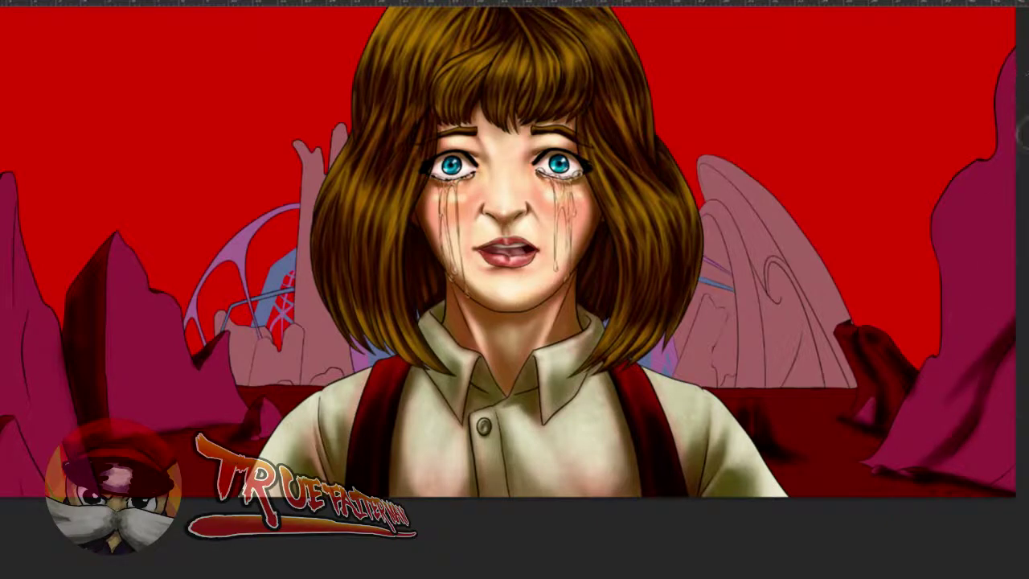
{"action": "mouse_move", "coordinate": [1021, 151]}
{"action": "left_mouse_down"}
{"action": "mouse_move", "coordinate": [991, 263]}
{"action": "mouse_move", "coordinate": [1010, 202]}
{"action": "left_mouse_up"}
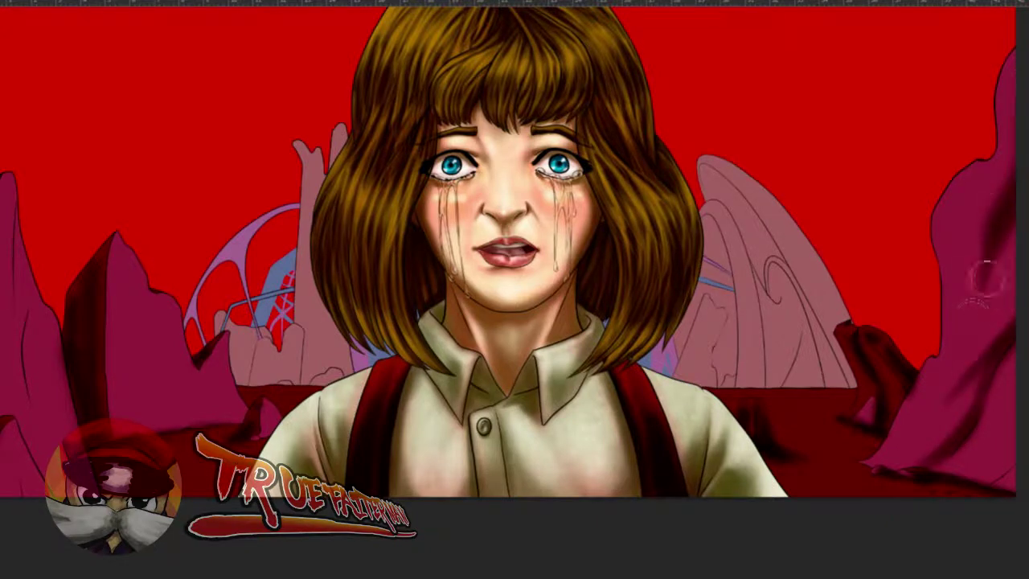
{"action": "left_click_drag", "start_coordinate": [994, 282], "coordinate": [996, 274]}
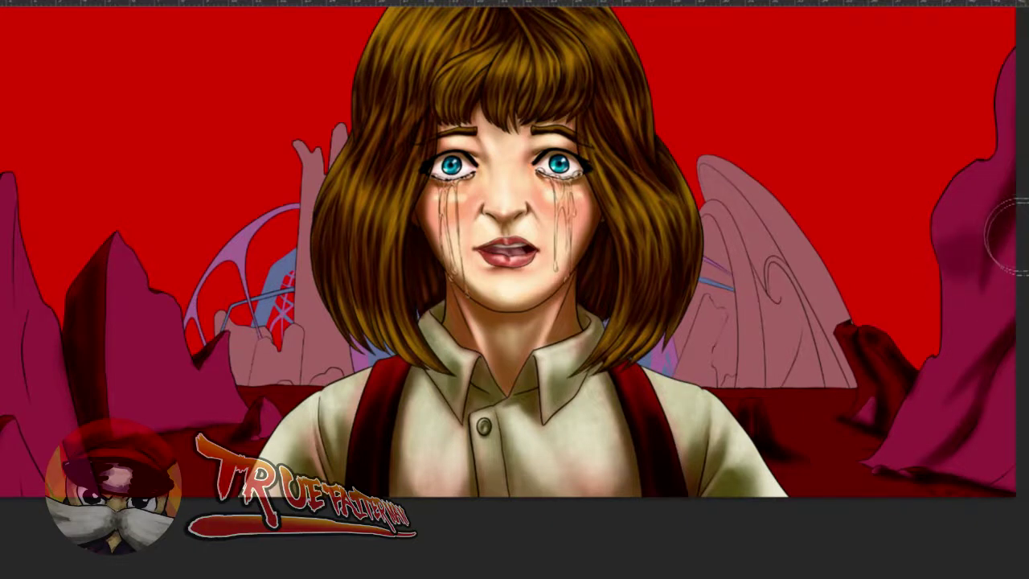
- Deepen the fold shadows over the lower slope of the right-hand magenta rock
{"action": "left_click_drag", "start_coordinate": [962, 389], "coordinate": [942, 359]}
{"action": "left_click_drag", "start_coordinate": [1007, 361], "coordinate": [966, 432]}
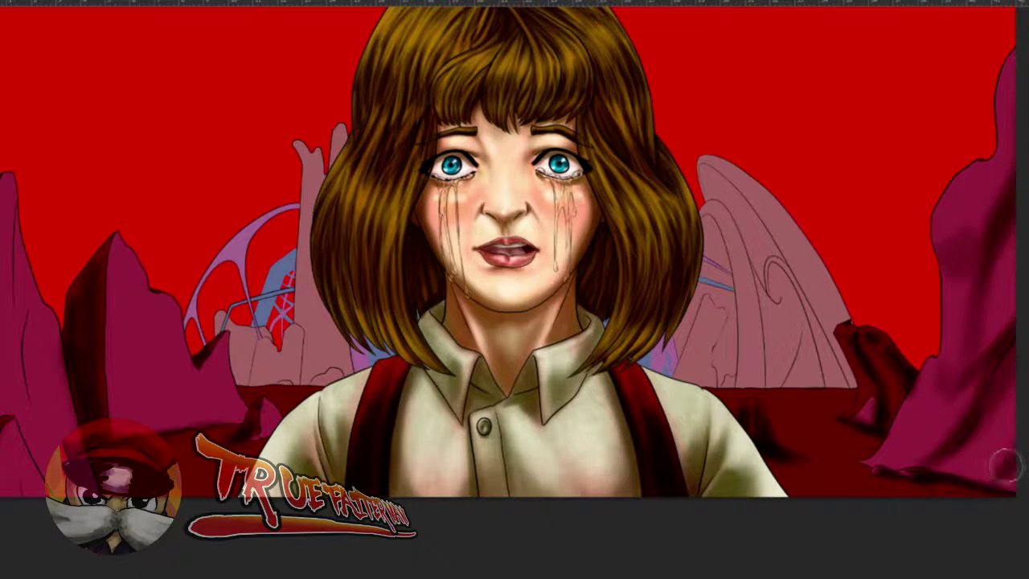
{"action": "mouse_move", "coordinate": [914, 444]}
{"action": "left_mouse_down"}
{"action": "mouse_move", "coordinate": [891, 462]}
{"action": "mouse_move", "coordinate": [932, 414]}
{"action": "left_mouse_up"}
{"action": "mouse_move", "coordinate": [960, 381]}
{"action": "left_mouse_down"}
{"action": "mouse_move", "coordinate": [955, 414]}
{"action": "mouse_move", "coordinate": [922, 420]}
{"action": "mouse_move", "coordinate": [978, 374]}
{"action": "left_mouse_up"}
- Shade the dark boulder and the small magenta rocks on both sides of the character
{"action": "left_click_drag", "start_coordinate": [869, 410], "coordinate": [867, 411]}
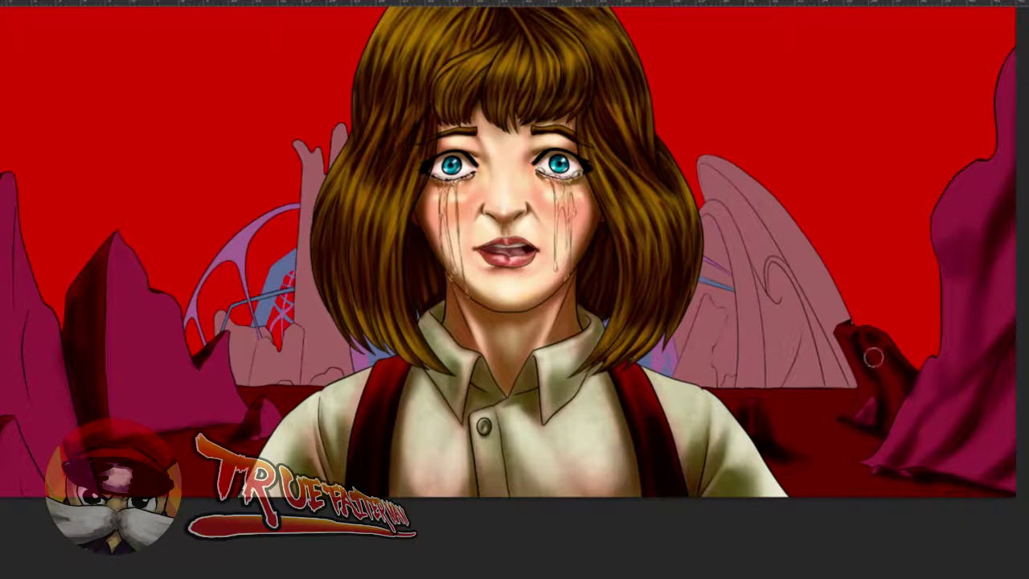
{"action": "key", "text": "bracketright"}
{"action": "key", "text": "bracketright"}
{"action": "mouse_move", "coordinate": [866, 354]}
{"action": "left_mouse_down"}
{"action": "mouse_move", "coordinate": [898, 387]}
{"action": "mouse_move", "coordinate": [873, 355]}
{"action": "mouse_move", "coordinate": [897, 383]}
{"action": "mouse_move", "coordinate": [850, 356]}
{"action": "left_mouse_up"}
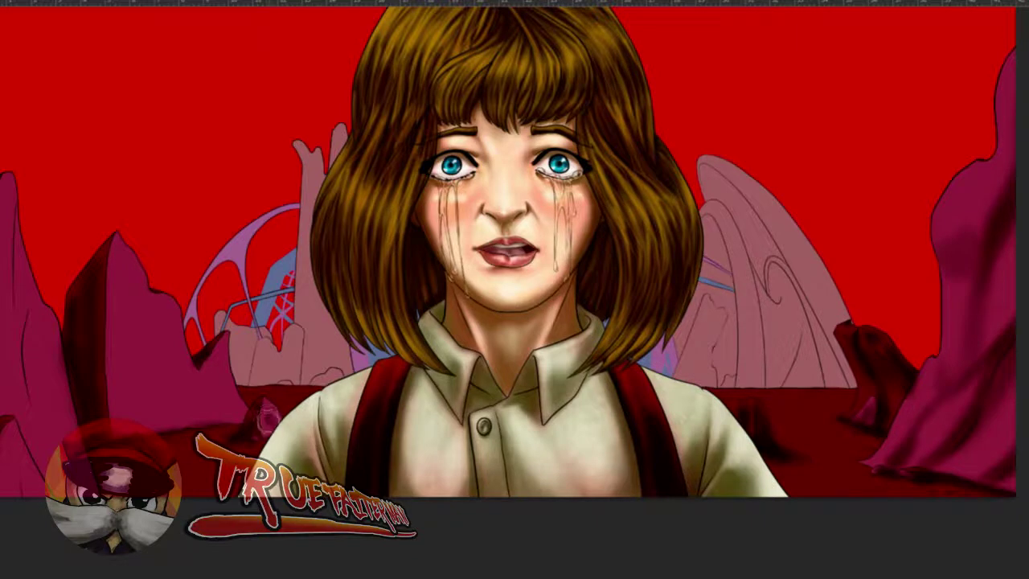
{"action": "left_click_drag", "start_coordinate": [279, 414], "coordinate": [278, 421]}
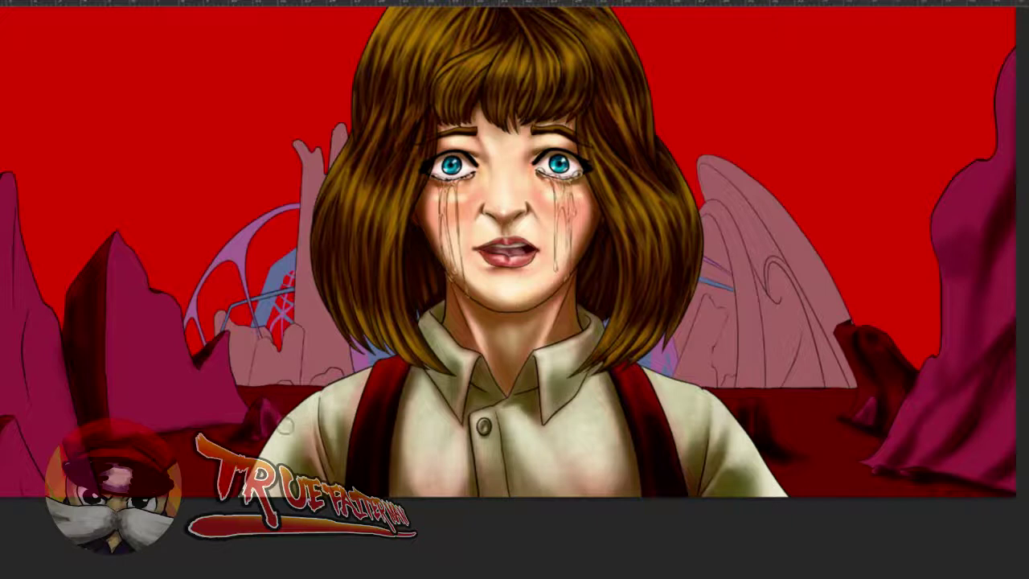
- Paint vertical shadow folds on the pointed magenta rock on the left and on its smaller side peak
{"action": "mouse_move", "coordinate": [165, 310]}
{"action": "left_mouse_down"}
{"action": "mouse_move", "coordinate": [160, 362]}
{"action": "mouse_move", "coordinate": [164, 325]}
{"action": "mouse_move", "coordinate": [171, 338]}
{"action": "mouse_move", "coordinate": [167, 329]}
{"action": "mouse_move", "coordinate": [167, 348]}
{"action": "mouse_move", "coordinate": [156, 318]}
{"action": "mouse_move", "coordinate": [159, 402]}
{"action": "mouse_move", "coordinate": [214, 409]}
{"action": "mouse_move", "coordinate": [193, 380]}
{"action": "mouse_move", "coordinate": [198, 421]}
{"action": "left_mouse_up"}
{"action": "key", "text": "ctrl+z"}
{"action": "mouse_move", "coordinate": [214, 362]}
{"action": "left_mouse_down"}
{"action": "mouse_move", "coordinate": [217, 408]}
{"action": "mouse_move", "coordinate": [202, 400]}
{"action": "mouse_move", "coordinate": [225, 420]}
{"action": "mouse_move", "coordinate": [213, 367]}
{"action": "mouse_move", "coordinate": [195, 396]}
{"action": "left_mouse_up"}
{"action": "left_click_drag", "start_coordinate": [187, 421], "coordinate": [181, 419]}
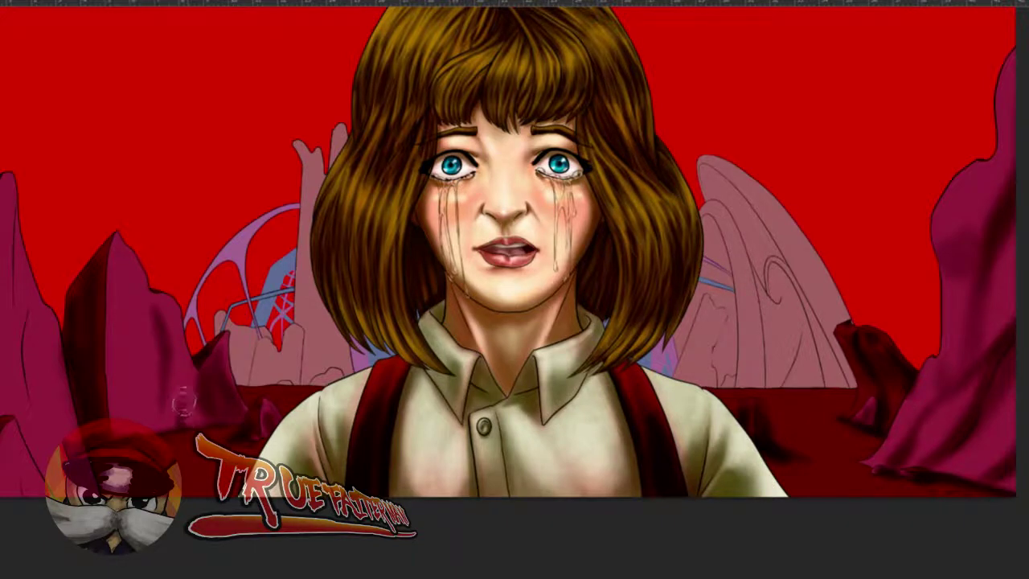
{"action": "left_click_drag", "start_coordinate": [157, 315], "coordinate": [159, 322]}
{"action": "left_click_drag", "start_coordinate": [119, 260], "coordinate": [134, 310]}
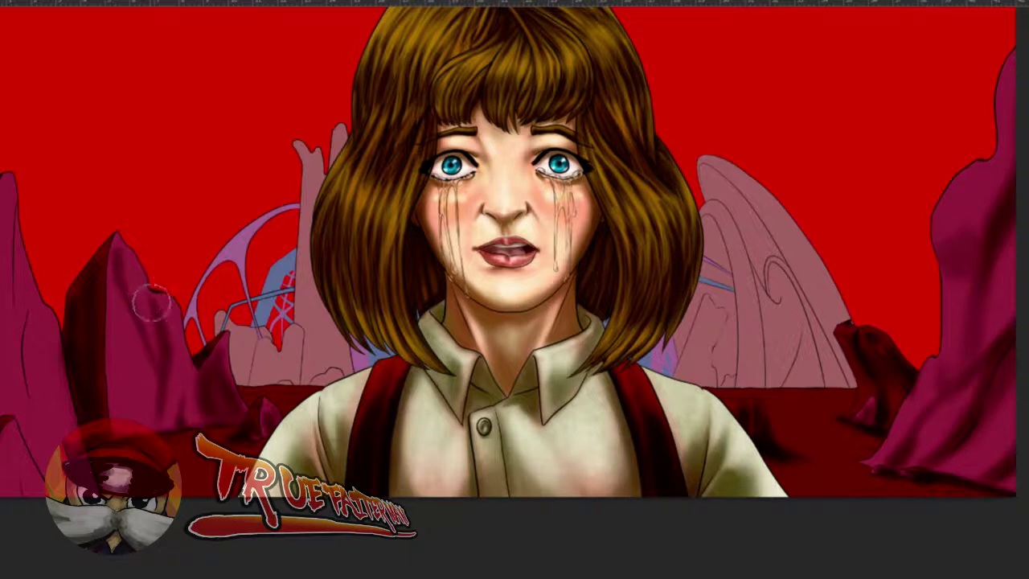
{"action": "left_click_drag", "start_coordinate": [158, 315], "coordinate": [148, 318]}
{"action": "left_click_drag", "start_coordinate": [131, 393], "coordinate": [146, 398]}
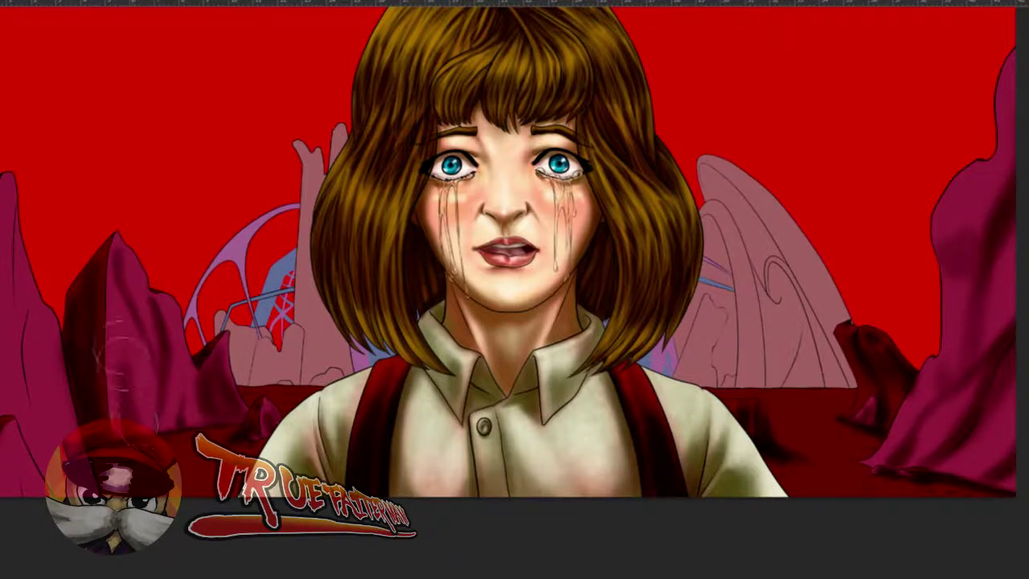
- Shade the tall rock at the artwork's left edge and the smaller rock in front of it with dark folds
{"action": "left_click_drag", "start_coordinate": [11, 303], "coordinate": [4, 302]}
{"action": "left_click_drag", "start_coordinate": [12, 188], "coordinate": [6, 236]}
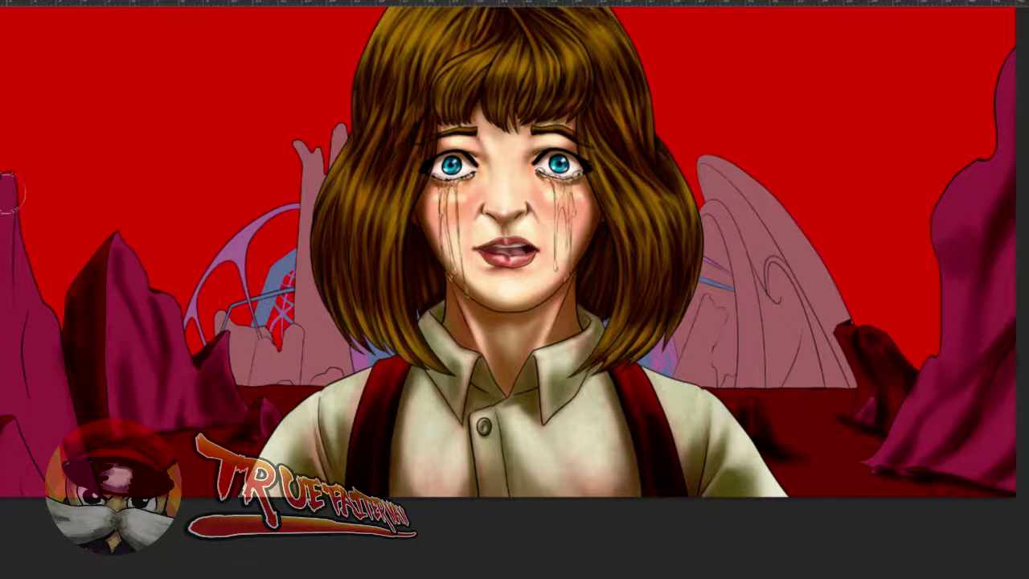
{"action": "mouse_move", "coordinate": [51, 334]}
{"action": "left_mouse_down"}
{"action": "mouse_move", "coordinate": [80, 330]}
{"action": "mouse_move", "coordinate": [17, 326]}
{"action": "left_mouse_up"}
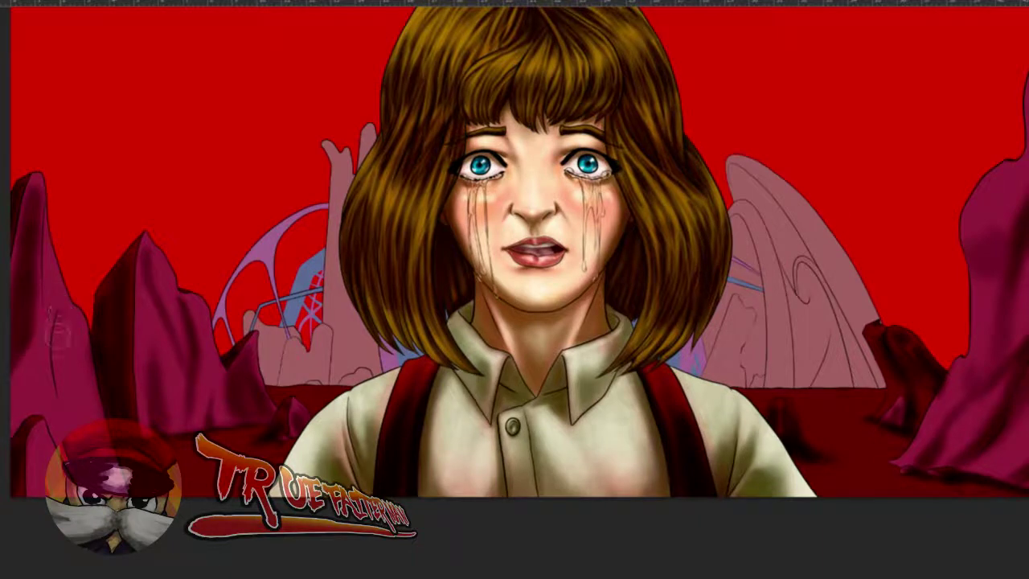
{"action": "mouse_move", "coordinate": [61, 320]}
{"action": "left_mouse_down"}
{"action": "mouse_move", "coordinate": [54, 355]}
{"action": "mouse_move", "coordinate": [62, 413]}
{"action": "left_mouse_up"}
{"action": "left_click_drag", "start_coordinate": [55, 349], "coordinate": [90, 528]}
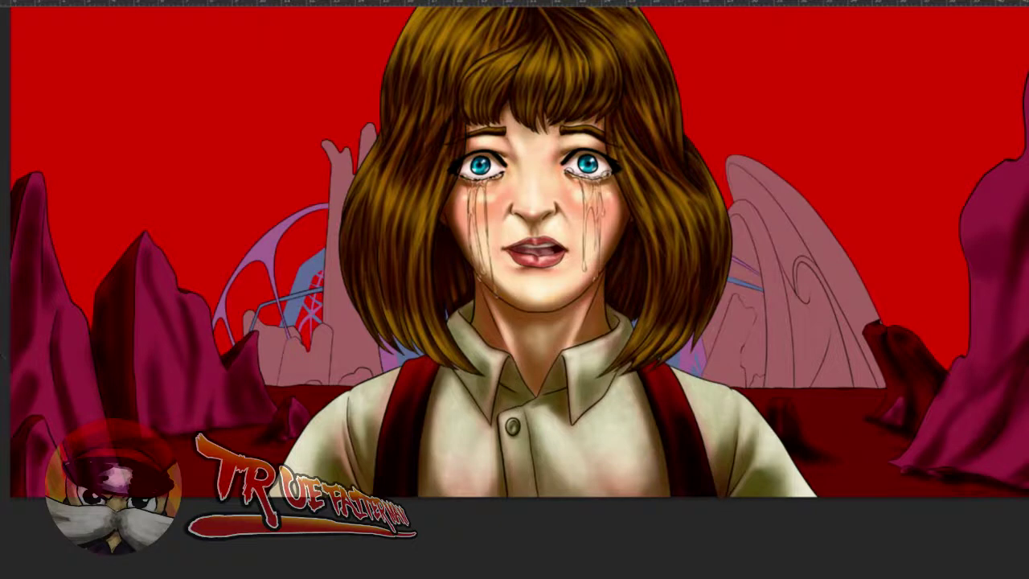
- Choose a new foreground colour and darken the ground around the base of the right-hand rocks
{"action": "left_click", "coordinate": [2, 354]}
{"action": "mouse_move", "coordinate": [958, 242]}
{"action": "left_mouse_down"}
{"action": "mouse_move", "coordinate": [948, 240]}
{"action": "mouse_move", "coordinate": [954, 246]}
{"action": "left_mouse_up"}
{"action": "left_click", "coordinate": [865, 461]}
{"action": "key", "text": "Return"}
{"action": "left_click_drag", "start_coordinate": [839, 480], "coordinate": [862, 484]}
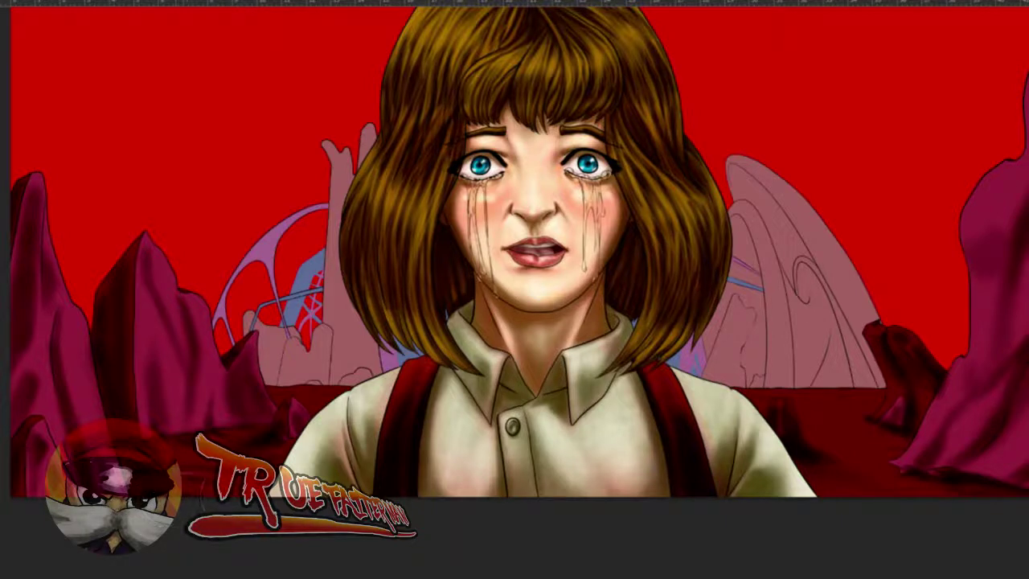
{"action": "left_click_drag", "start_coordinate": [898, 421], "coordinate": [858, 393]}
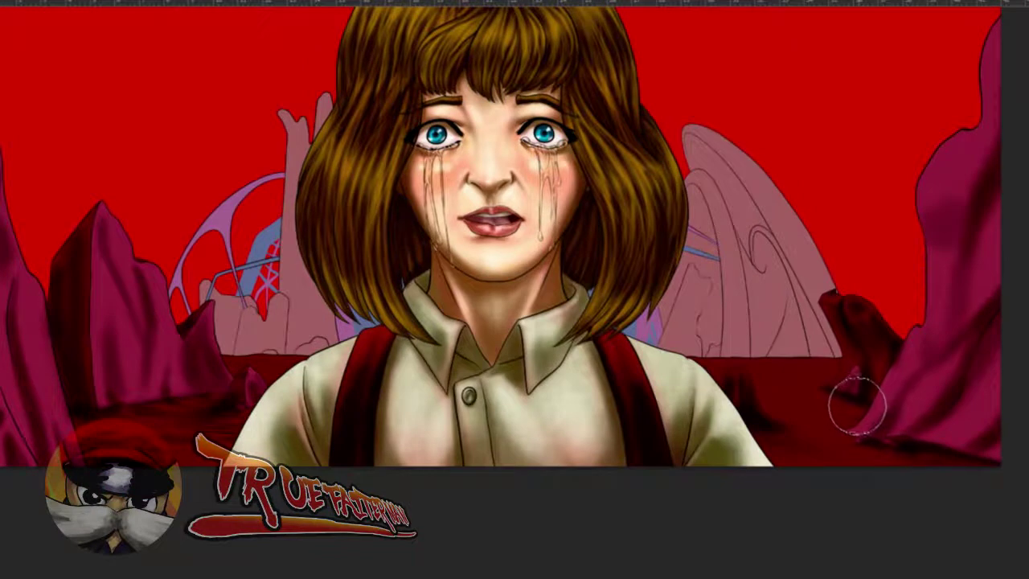
{"action": "left_click_drag", "start_coordinate": [895, 451], "coordinate": [864, 461]}
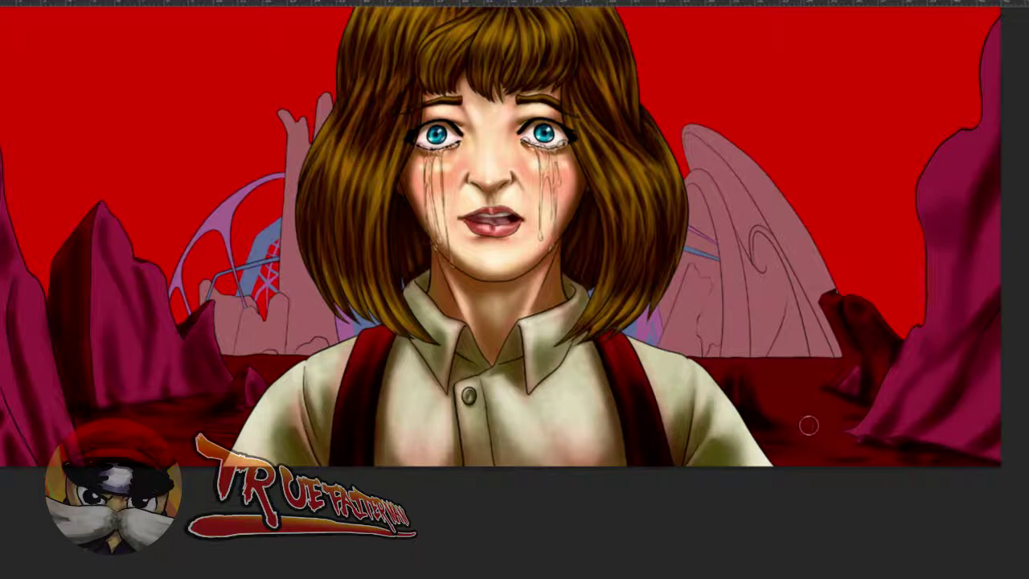
{"action": "left_click_drag", "start_coordinate": [857, 433], "coordinate": [849, 434]}
- Resize the brush and paint horizontal shadow streaks across the red ground between the character's shoulder and the right-hand rocks
{"action": "left_click_drag", "start_coordinate": [778, 380], "coordinate": [782, 383]}
{"action": "right_click", "coordinate": [756, 394], "text": "alt"}
{"action": "left_click_drag", "start_coordinate": [776, 405], "coordinate": [786, 404]}
{"action": "left_click_drag", "start_coordinate": [805, 375], "coordinate": [803, 377]}
{"action": "left_click_drag", "start_coordinate": [697, 374], "coordinate": [690, 372]}
{"action": "left_click_drag", "start_coordinate": [777, 387], "coordinate": [770, 388]}
{"action": "left_click_drag", "start_coordinate": [833, 417], "coordinate": [839, 417]}
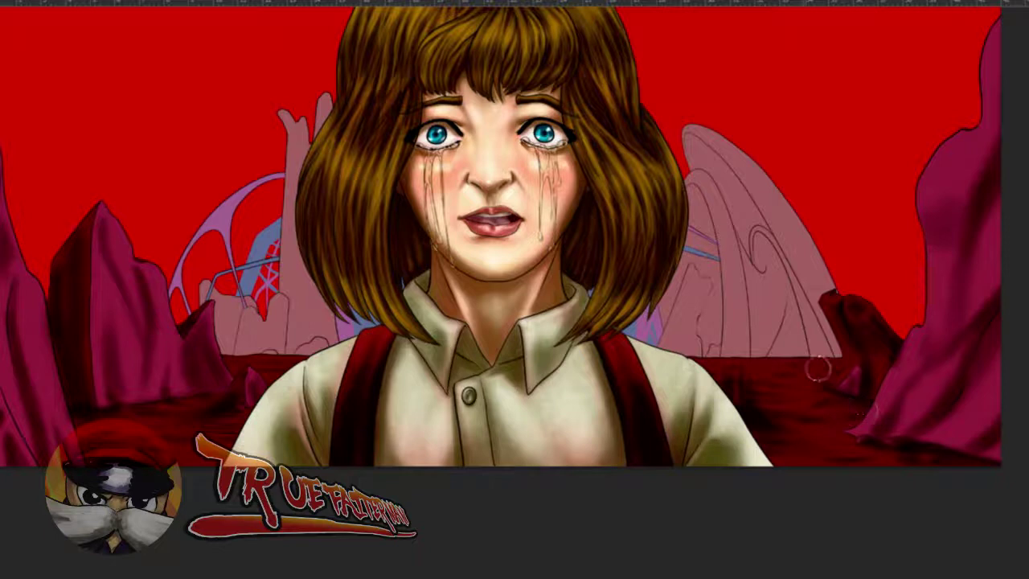
{"action": "left_click_drag", "start_coordinate": [842, 375], "coordinate": [821, 386]}
- Refine the shading on the dark boulder beside the winged structure
{"action": "left_click_drag", "start_coordinate": [845, 330], "coordinate": [834, 335]}
{"action": "left_click_drag", "start_coordinate": [857, 340], "coordinate": [868, 346]}
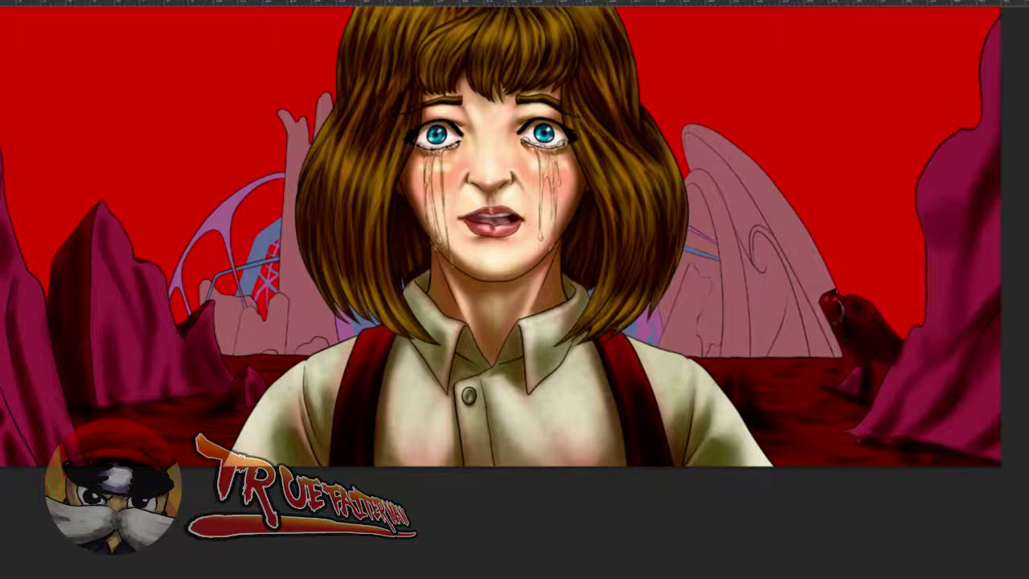
{"action": "left_click_drag", "start_coordinate": [851, 318], "coordinate": [849, 319]}
- Add a new clipped layer directly above Capa12 and set its blend mode to Superponer (Overlay)
{"action": "key", "text": "F7"}
{"action": "left_click", "coordinate": [1003, 362]}
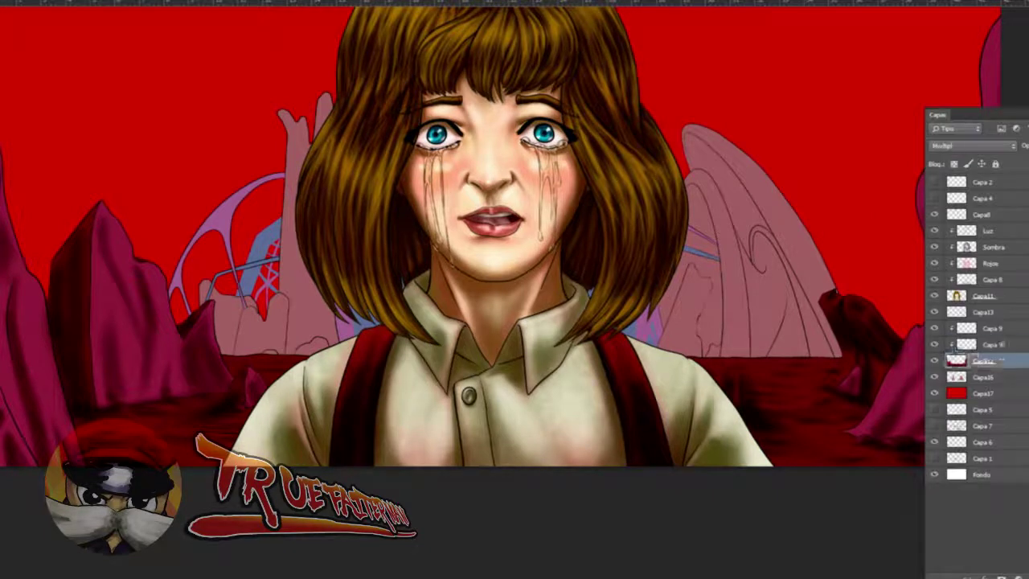
{"action": "key", "text": "ctrl+shift+alt+n"}
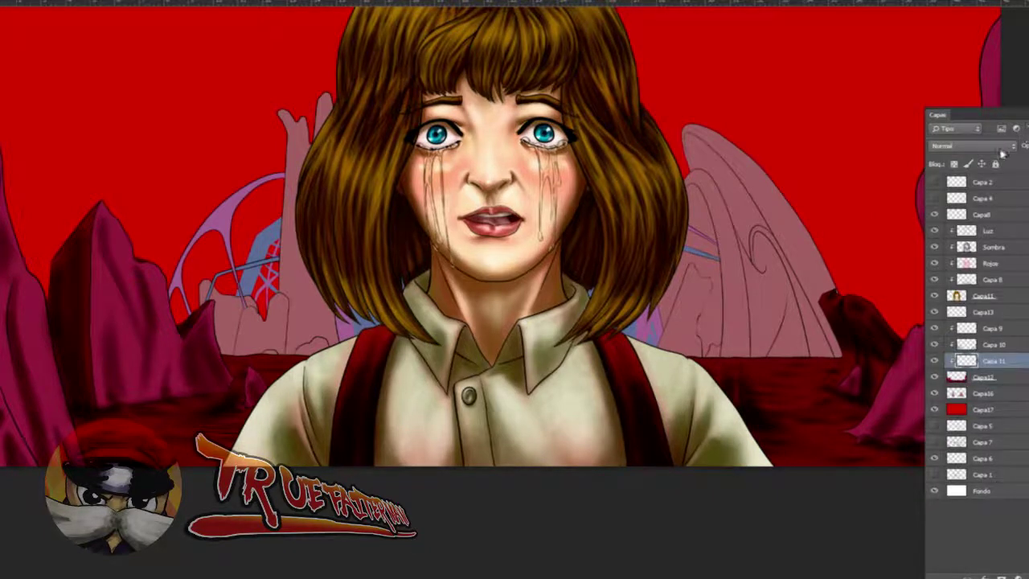
{"action": "left_click", "coordinate": [1003, 148]}
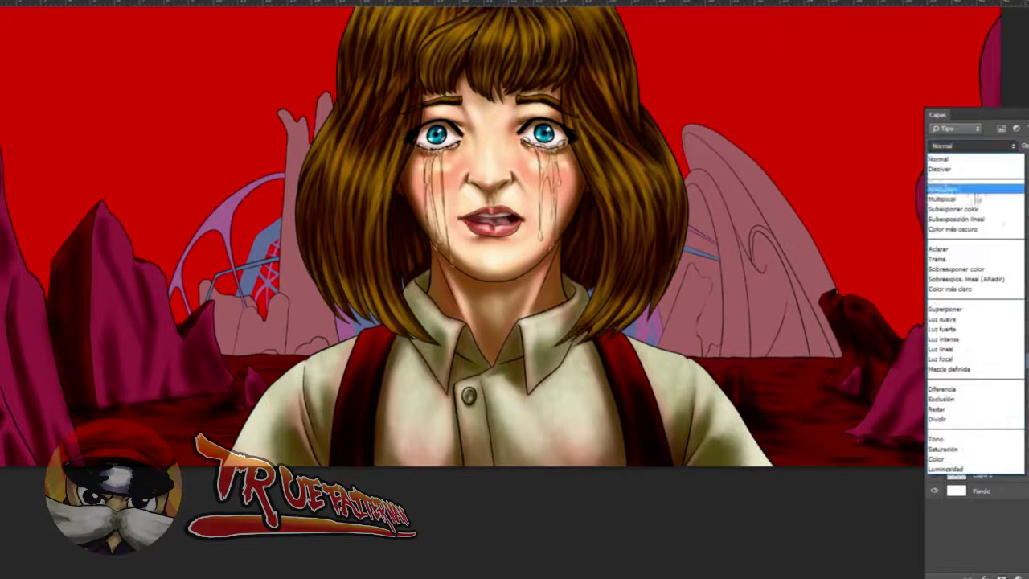
{"action": "left_click", "coordinate": [958, 309]}
{"action": "key", "text": "F7"}
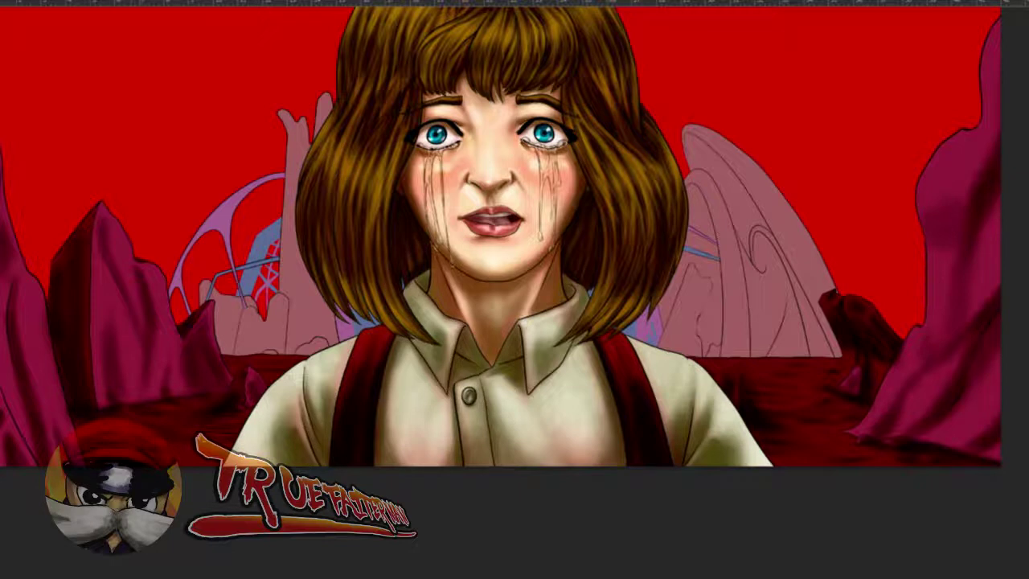
- Choose the size 100 textured brush preset and paint texture streaks on the red ground on both sides of the character
{"action": "left_click", "coordinate": [3, 3]}
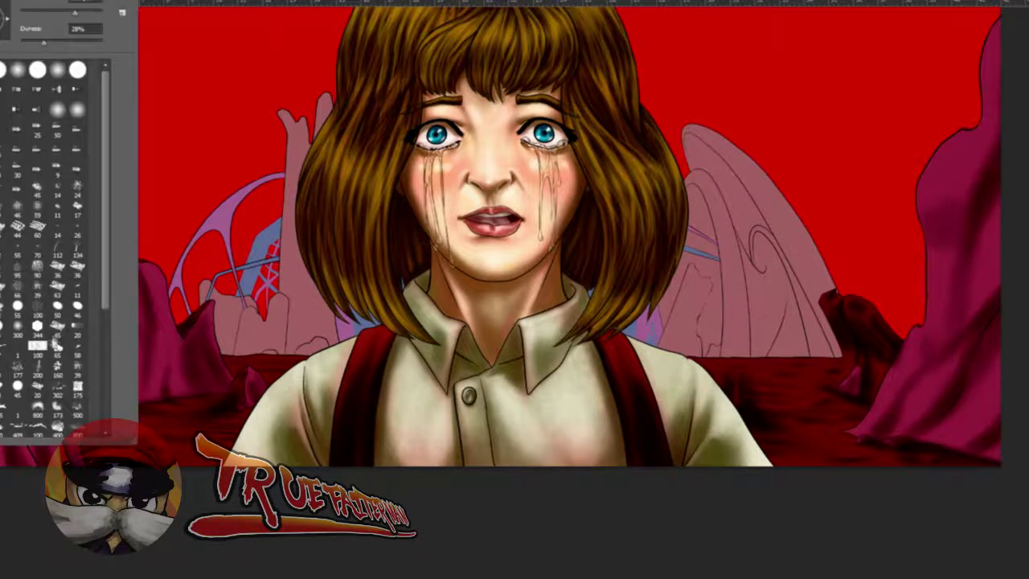
{"action": "left_click", "coordinate": [42, 350]}
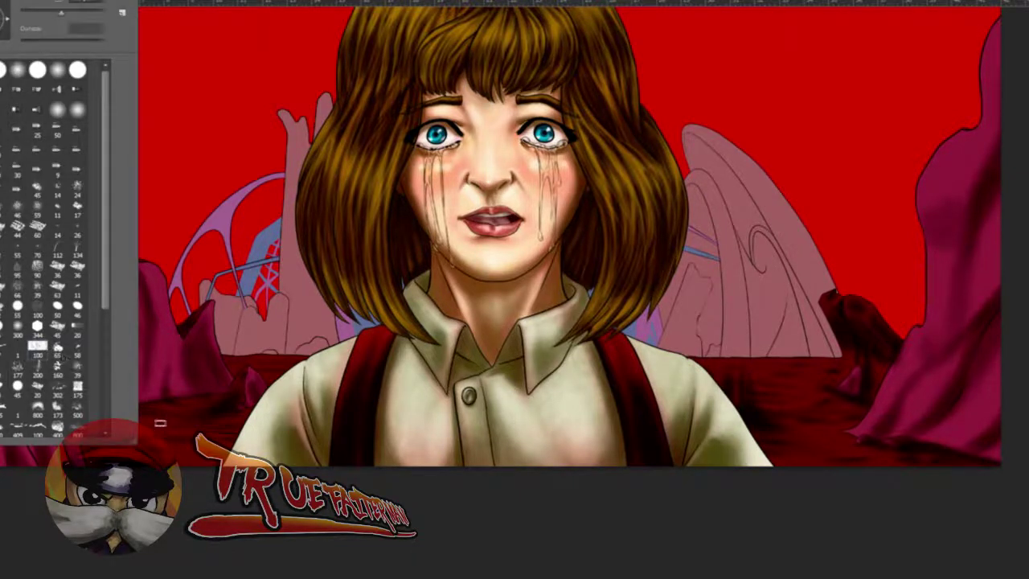
{"action": "left_click", "coordinate": [160, 422]}
{"action": "left_click_drag", "start_coordinate": [153, 429], "coordinate": [160, 431]}
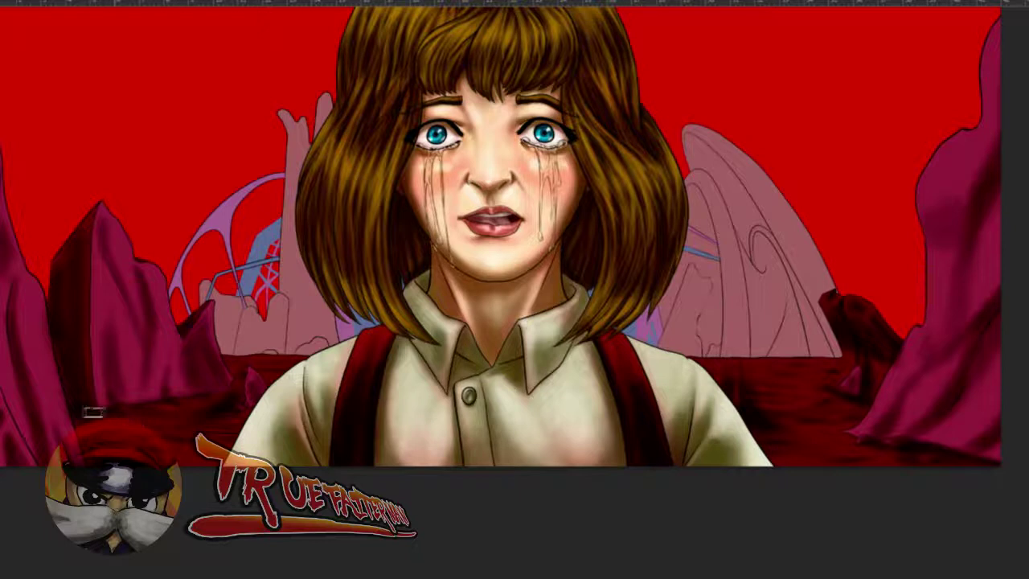
{"action": "right_click", "coordinate": [136, 454], "text": "alt"}
{"action": "right_click", "coordinate": [88, 434], "text": "alt"}
{"action": "left_click_drag", "start_coordinate": [95, 423], "coordinate": [83, 440]}
{"action": "scroll", "coordinate": [812, 447], "scroll_direction": "up", "scroll_amount": 2}
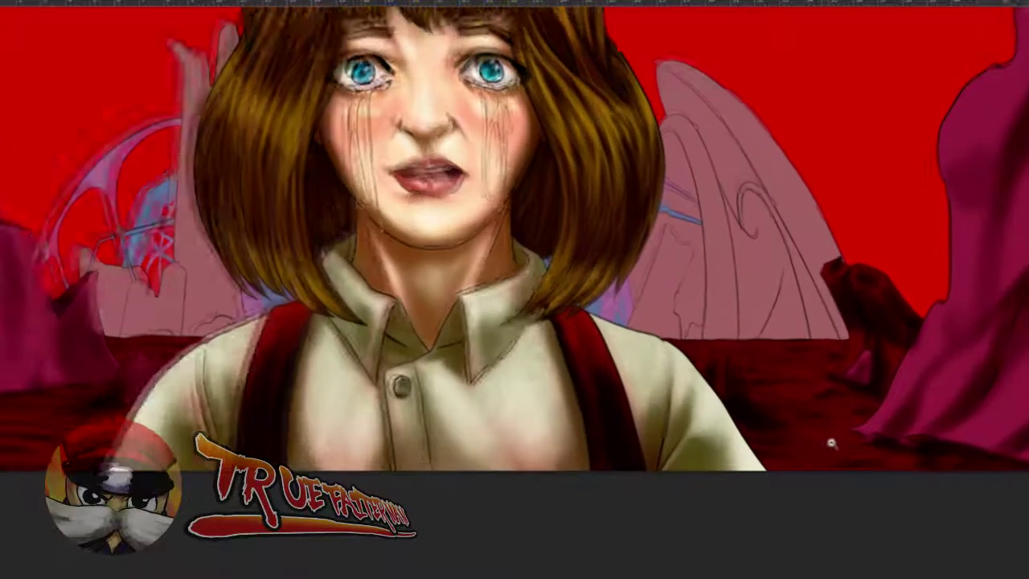
{"action": "left_click_drag", "start_coordinate": [811, 456], "coordinate": [802, 463]}
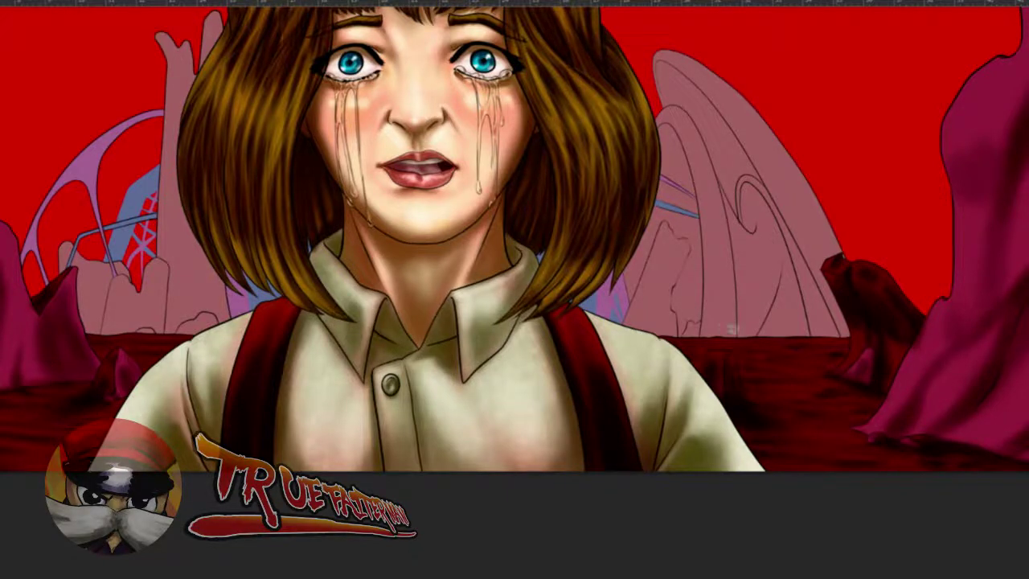
- Brush texture onto the dark face of the pointed left rock and onto the tall rock at the left edge
{"action": "scroll", "coordinate": [732, 329], "scroll_direction": "down", "scroll_amount": 2}
{"action": "scroll", "coordinate": [306, 349], "scroll_direction": "up", "scroll_amount": 1}
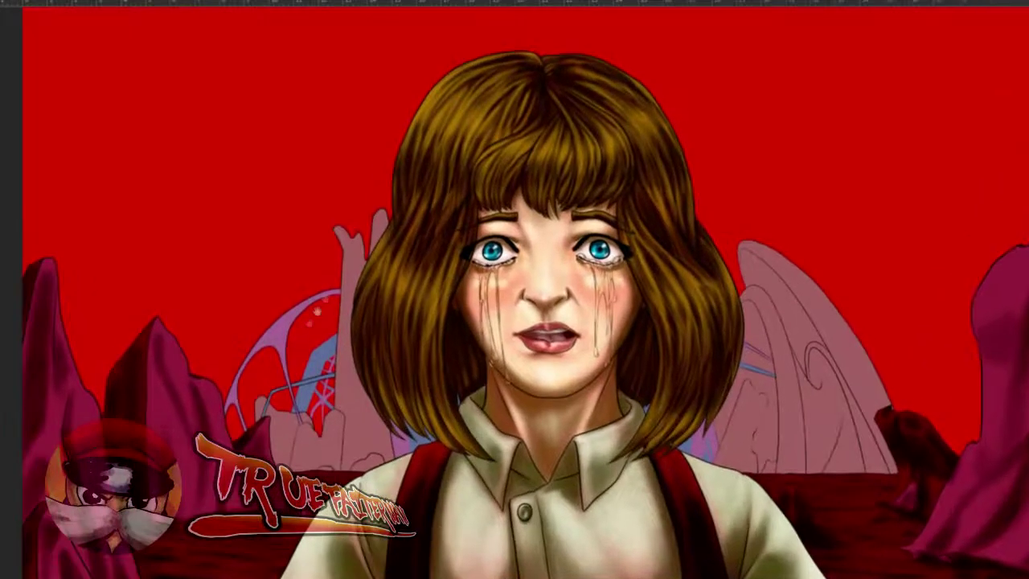
{"action": "left_click_drag", "start_coordinate": [233, 406], "coordinate": [299, 310]}
{"action": "scroll", "coordinate": [299, 304], "scroll_direction": "up", "scroll_amount": 2}
{"action": "scroll", "coordinate": [299, 303], "scroll_direction": "up", "scroll_amount": 1}
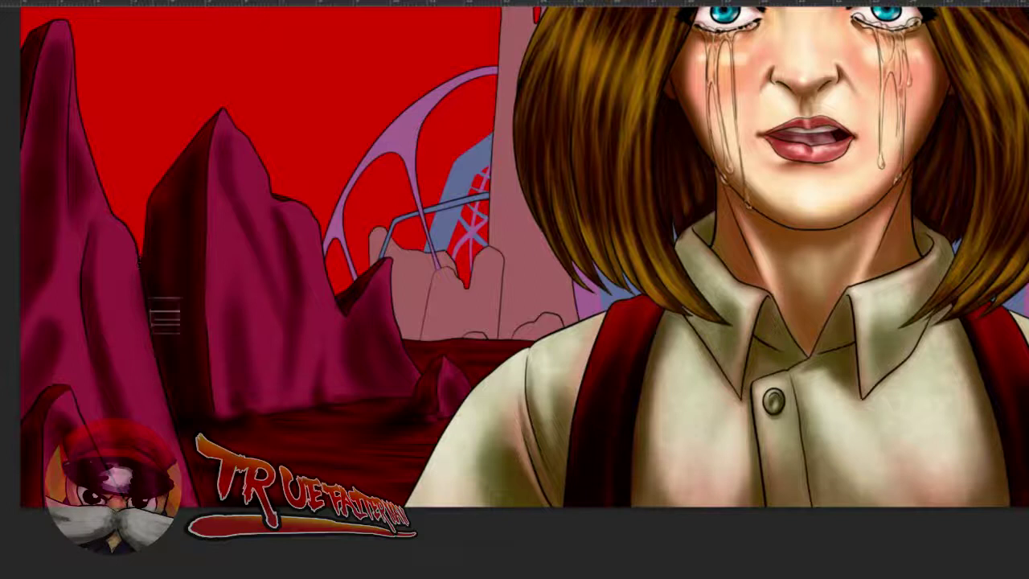
{"action": "left_click_drag", "start_coordinate": [171, 224], "coordinate": [183, 250]}
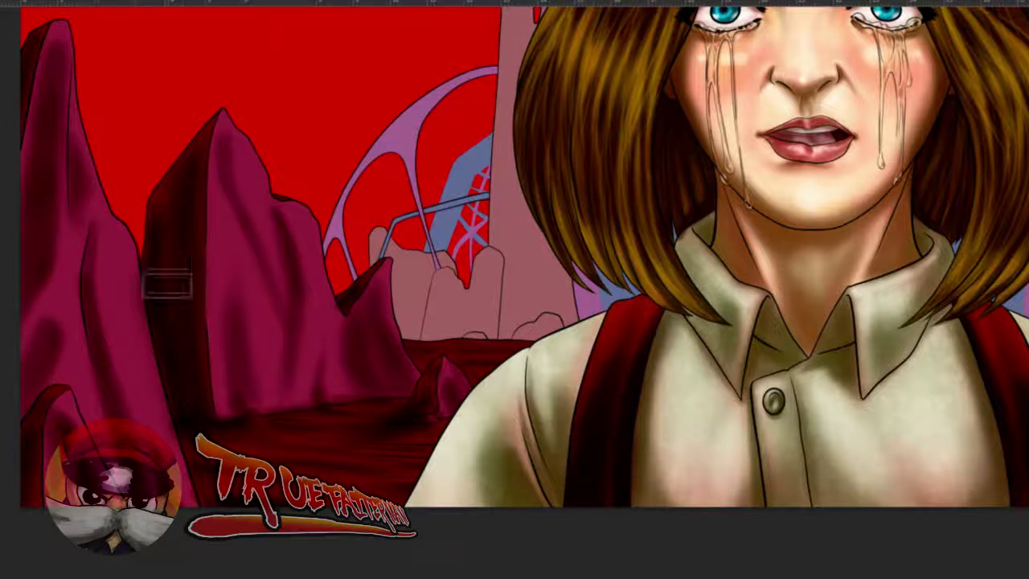
{"action": "left_click_drag", "start_coordinate": [185, 198], "coordinate": [165, 211]}
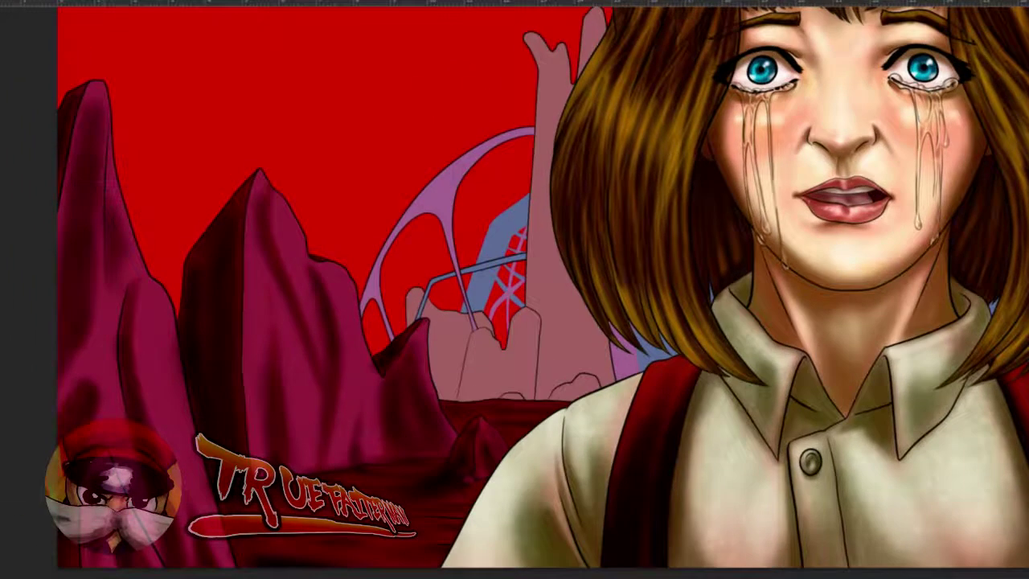
{"action": "left_click_drag", "start_coordinate": [91, 139], "coordinate": [110, 140]}
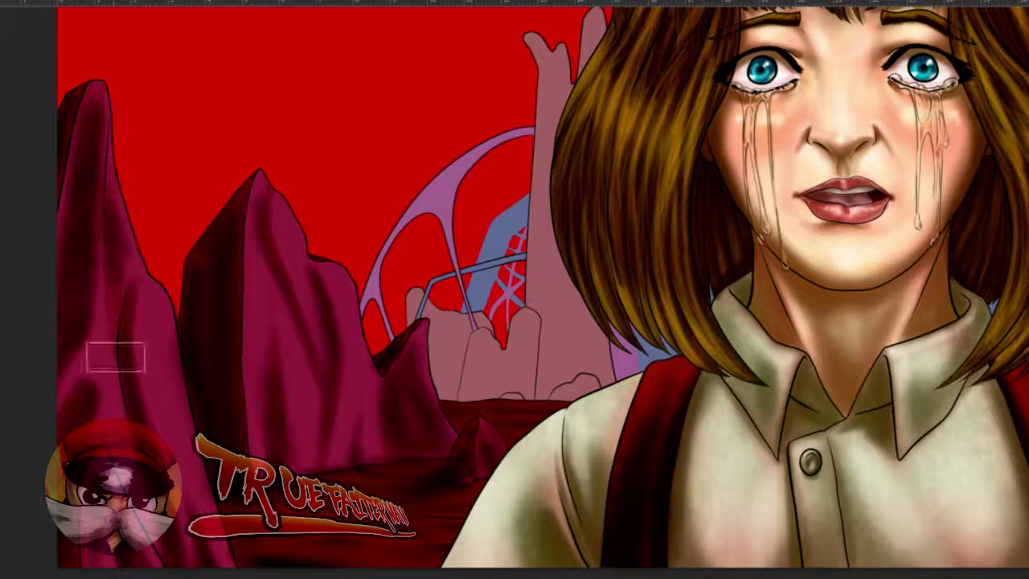
- Brush dark texture onto the small boulder beside the winged structure and the upper part of the tall right cliff
{"action": "mouse_move", "coordinate": [435, 338]}
{"action": "left_mouse_down"}
{"action": "mouse_move", "coordinate": [394, 285]}
{"action": "mouse_move", "coordinate": [308, 238]}
{"action": "left_mouse_up"}
{"action": "scroll", "coordinate": [426, 253], "scroll_direction": "down", "scroll_amount": 3}
{"action": "left_click_drag", "start_coordinate": [450, 82], "coordinate": [386, 264]}
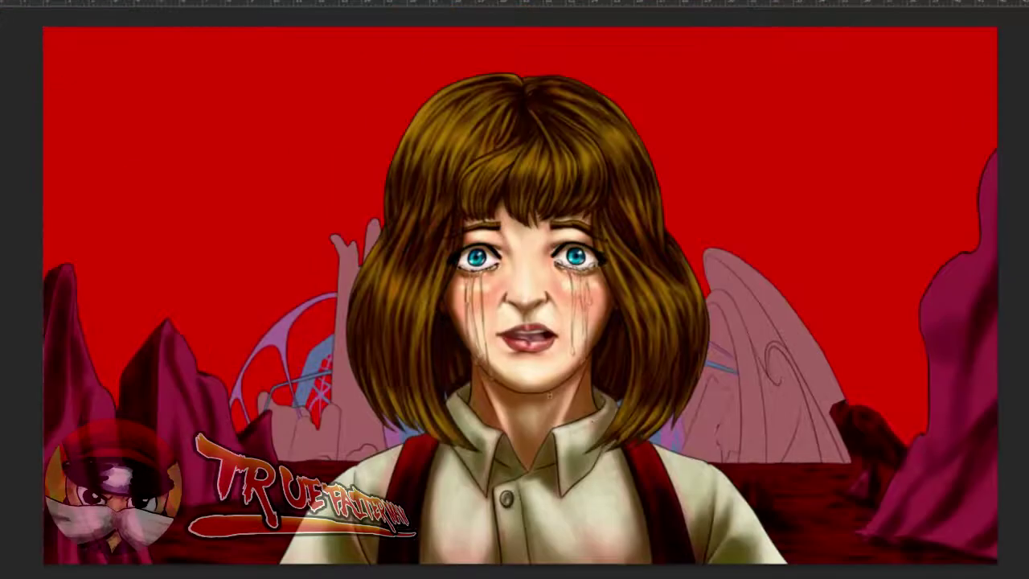
{"action": "scroll", "coordinate": [611, 421], "scroll_direction": "up", "scroll_amount": 1}
{"action": "scroll", "coordinate": [643, 418], "scroll_direction": "up", "scroll_amount": 3}
{"action": "left_click_drag", "start_coordinate": [666, 410], "coordinate": [443, 271]}
{"action": "left_click_drag", "start_coordinate": [719, 440], "coordinate": [462, 284]}
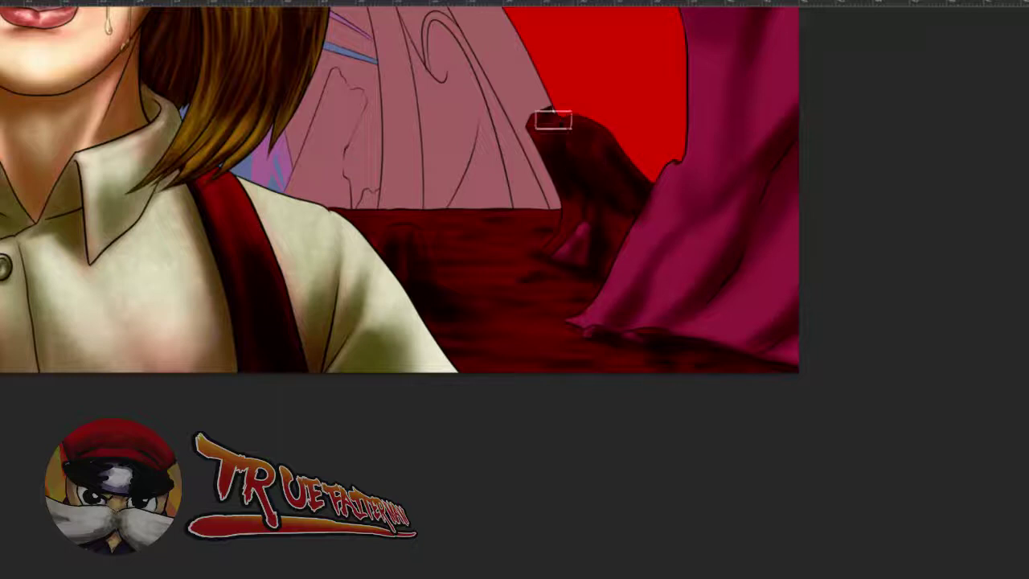
{"action": "mouse_move", "coordinate": [617, 202]}
{"action": "left_mouse_down"}
{"action": "mouse_move", "coordinate": [425, 317]}
{"action": "mouse_move", "coordinate": [373, 385]}
{"action": "left_mouse_up"}
{"action": "mouse_move", "coordinate": [525, 169]}
{"action": "left_mouse_down"}
{"action": "mouse_move", "coordinate": [547, 168]}
{"action": "mouse_move", "coordinate": [560, 142]}
{"action": "left_mouse_up"}
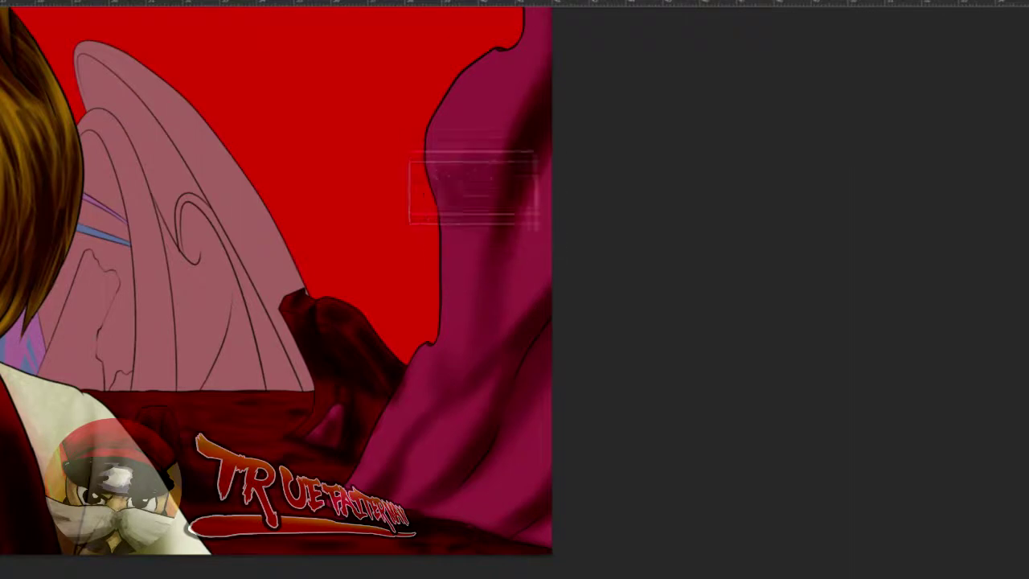
{"action": "mouse_move", "coordinate": [493, 321]}
{"action": "left_mouse_down"}
{"action": "mouse_move", "coordinate": [483, 238]}
{"action": "mouse_move", "coordinate": [481, 270]}
{"action": "mouse_move", "coordinate": [444, 283]}
{"action": "left_mouse_up"}
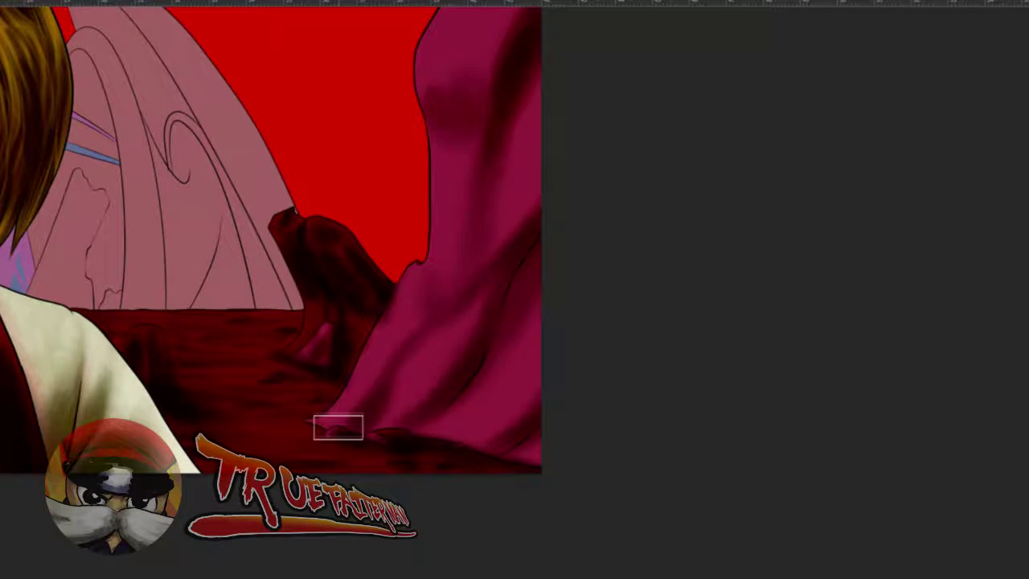
- Darken the diagonal creases and outer edge of the right cliff's lower half with the textured brush
{"action": "left_click_drag", "start_coordinate": [367, 427], "coordinate": [358, 421]}
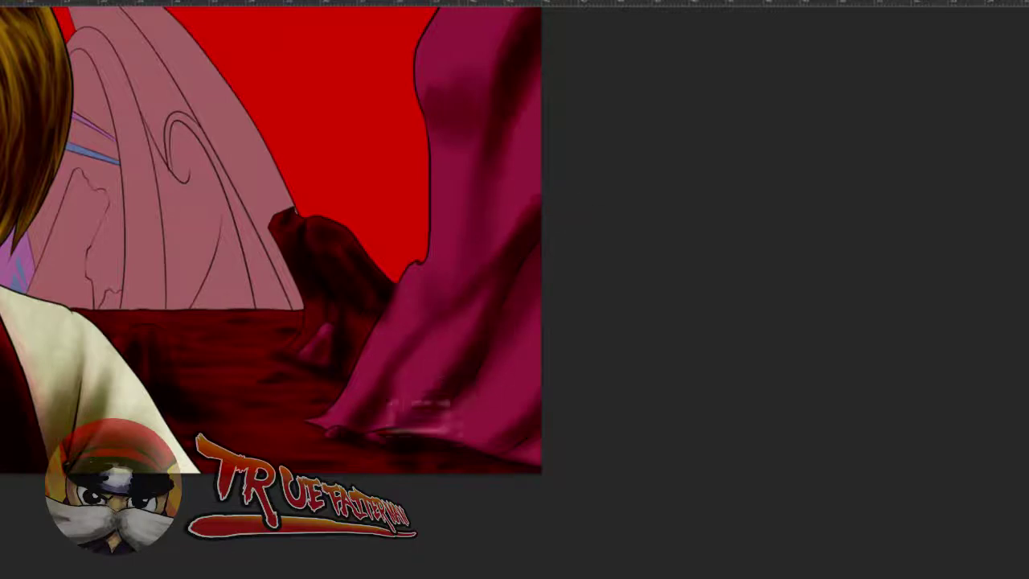
{"action": "left_click_drag", "start_coordinate": [521, 303], "coordinate": [547, 303]}
{"action": "mouse_move", "coordinate": [553, 231]}
{"action": "left_mouse_down"}
{"action": "mouse_move", "coordinate": [466, 374]}
{"action": "mouse_move", "coordinate": [477, 358]}
{"action": "left_mouse_up"}
{"action": "left_click_drag", "start_coordinate": [517, 402], "coordinate": [509, 408]}
{"action": "left_click_drag", "start_coordinate": [557, 378], "coordinate": [514, 389]}
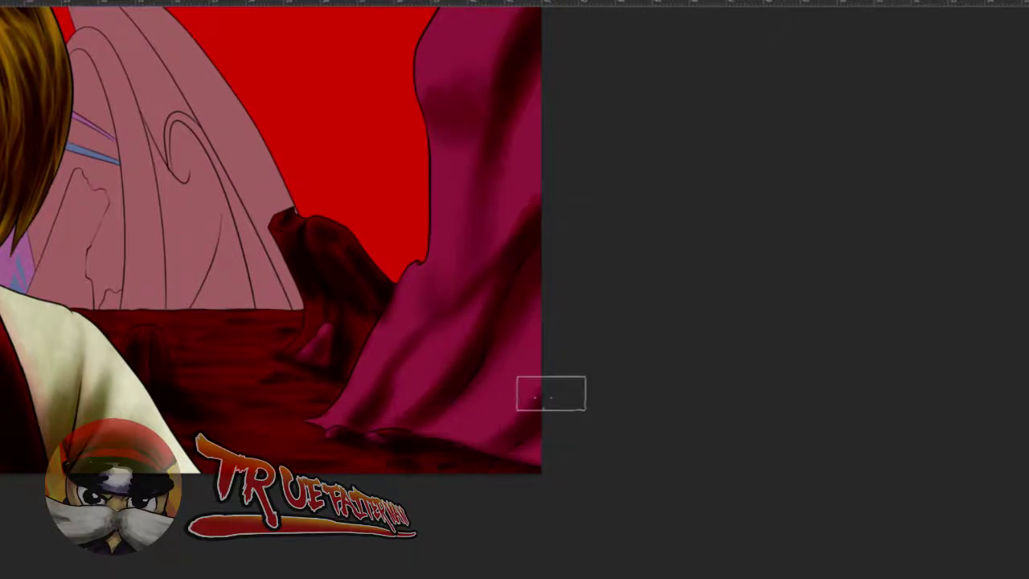
- Refine the shading along the base and middle folds of the right cliff
{"action": "key", "text": "e"}
{"action": "left_click_drag", "start_coordinate": [460, 437], "coordinate": [441, 435]}
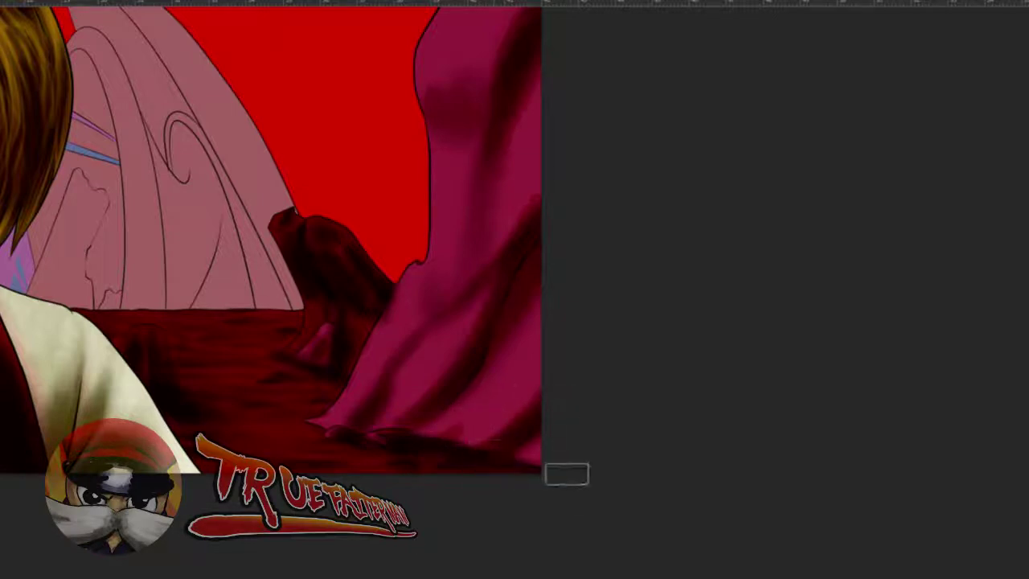
{"action": "left_click_drag", "start_coordinate": [467, 277], "coordinate": [477, 287]}
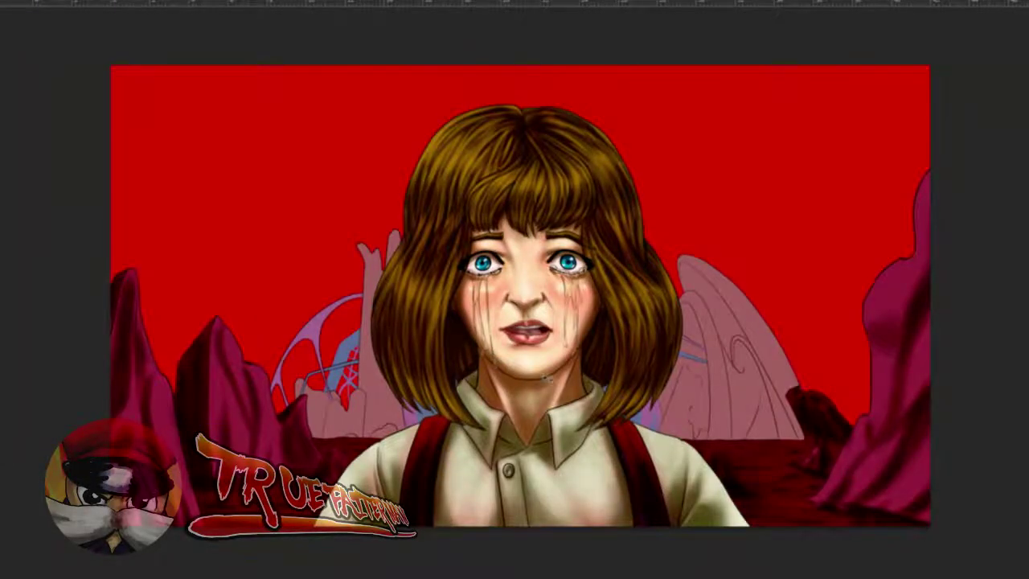
{"action": "left_click_drag", "start_coordinate": [625, 405], "coordinate": [678, 409]}
{"action": "left_click_drag", "start_coordinate": [996, 506], "coordinate": [528, 345]}
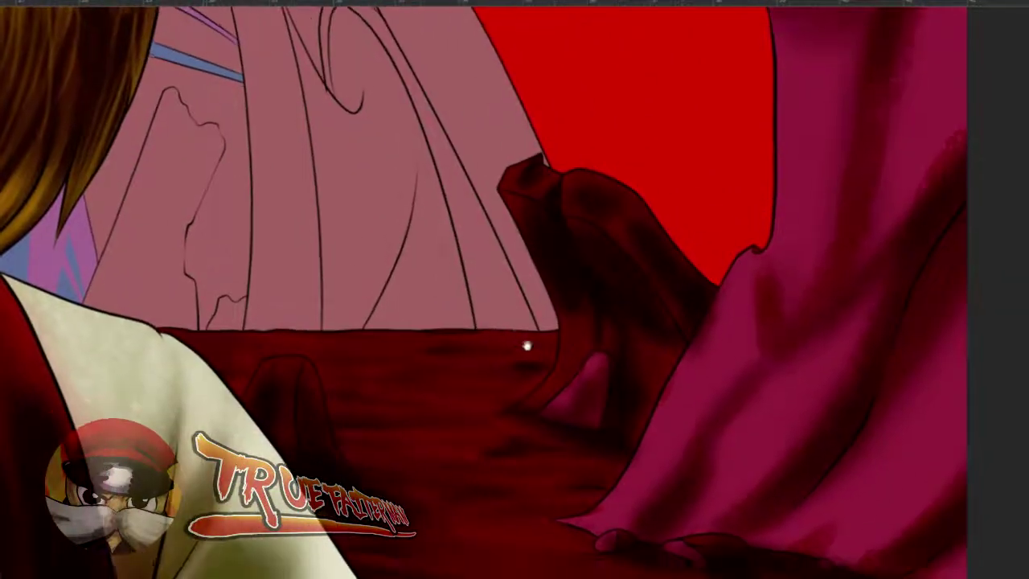
{"action": "scroll", "coordinate": [515, 330], "scroll_direction": "down", "scroll_amount": 5}
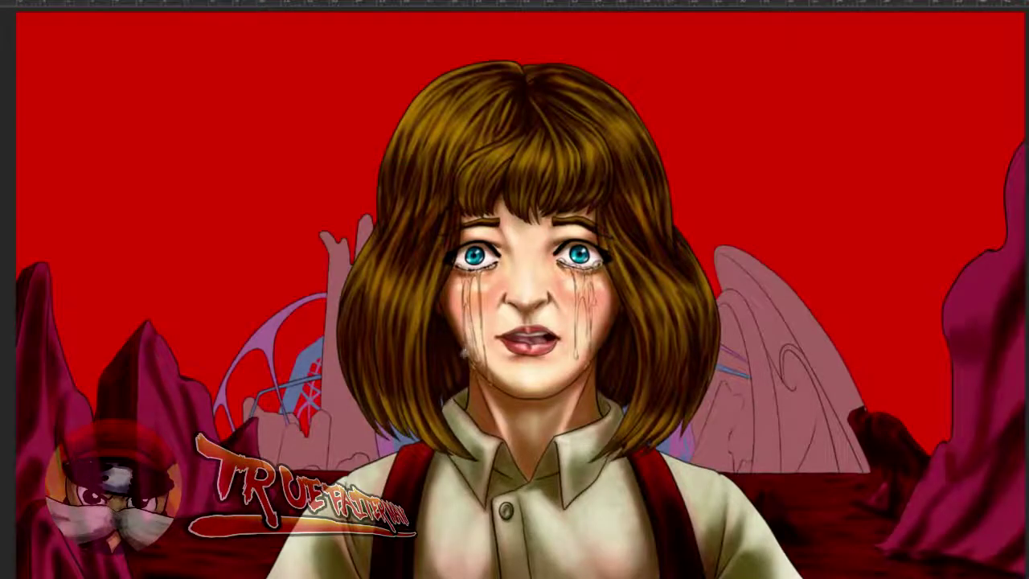
- Choose a magenta foreground colour and brush lighter texture onto the lit face of the pointed left rock
{"action": "scroll", "coordinate": [464, 353], "scroll_direction": "up", "scroll_amount": 4}
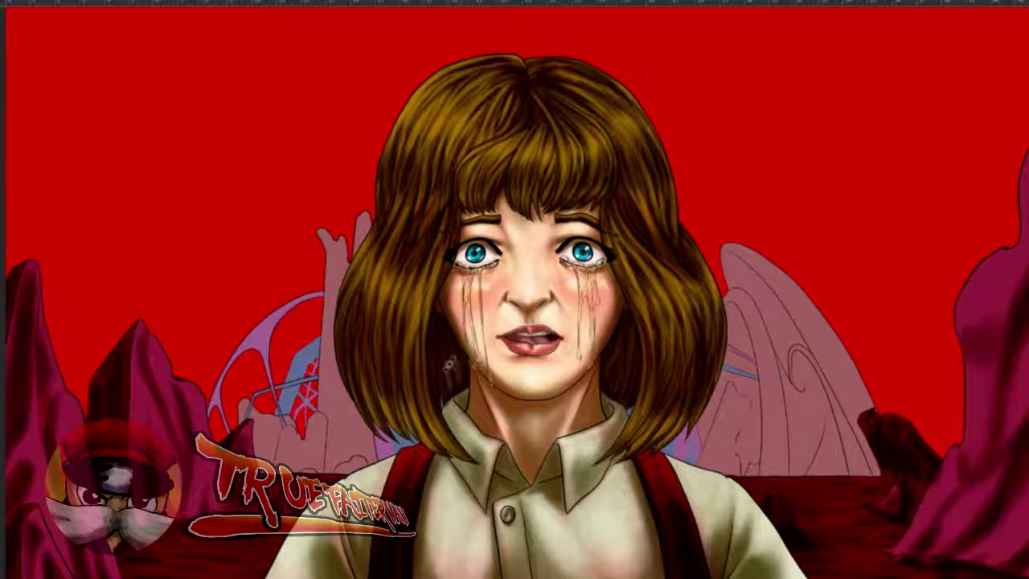
{"action": "scroll", "coordinate": [411, 363], "scroll_direction": "up", "scroll_amount": 3}
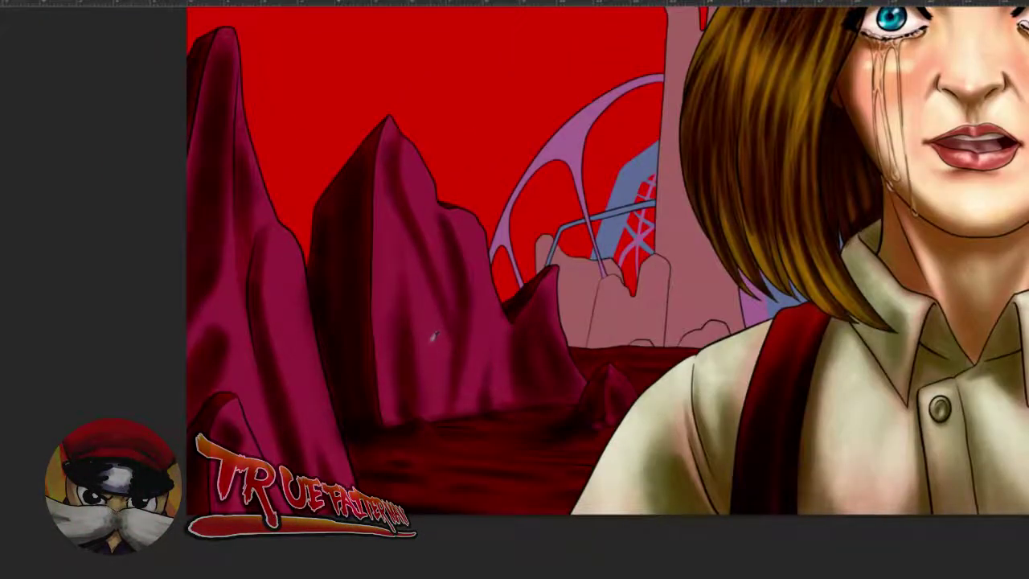
{"action": "left_click", "coordinate": [2, 314]}
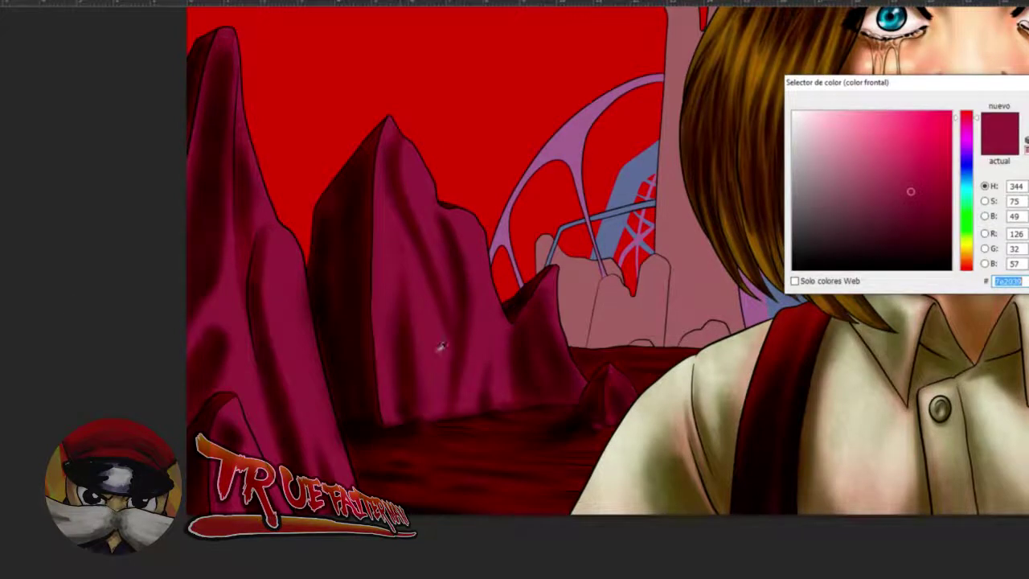
{"action": "key", "text": "Return"}
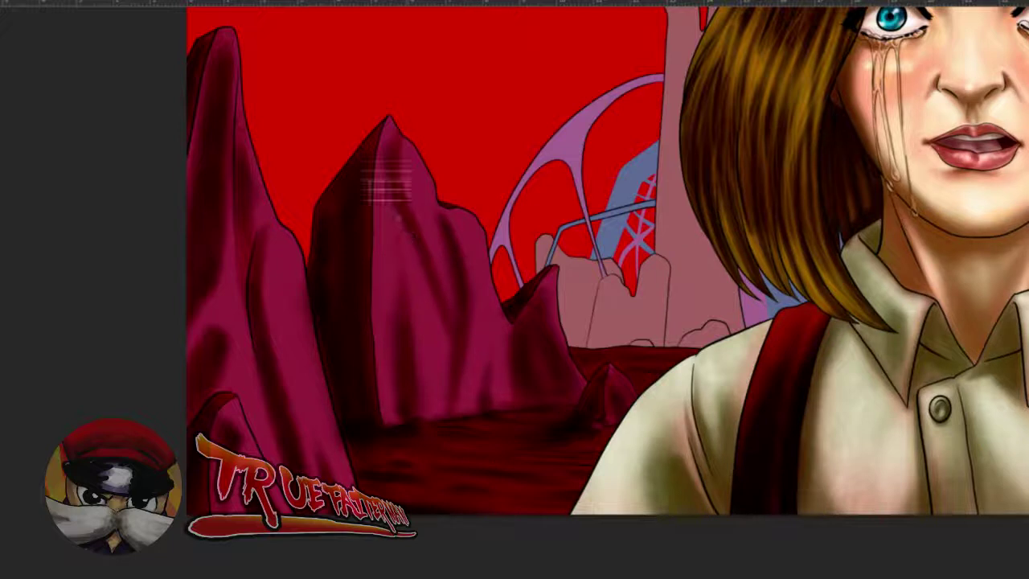
{"action": "key", "text": "bracketright"}
{"action": "key", "text": "bracketright"}
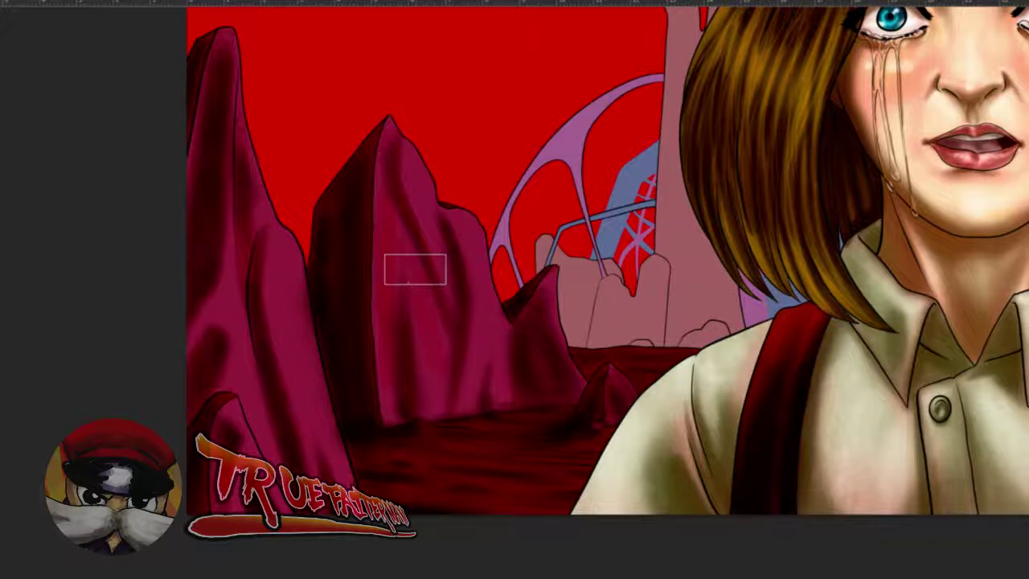
{"action": "right_click", "coordinate": [456, 230], "text": "alt"}
{"action": "key", "text": "ctrl+z"}
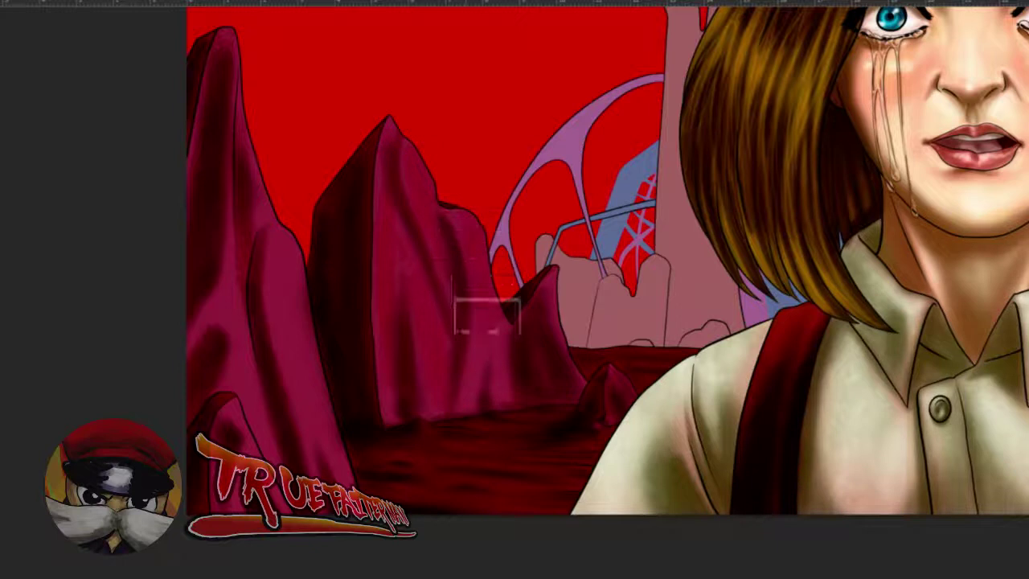
{"action": "right_click", "coordinate": [498, 347], "text": "alt"}
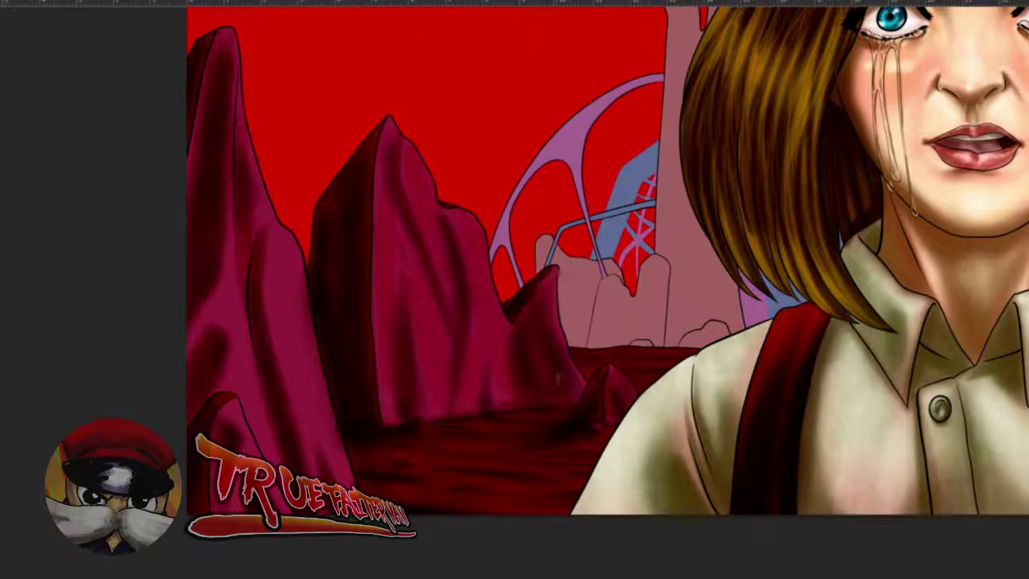
- Brush the lighter magenta texture over the ridges of the tall rock at the left edge, including the small rock at its base
{"action": "left_click_drag", "start_coordinate": [285, 256], "coordinate": [300, 251]}
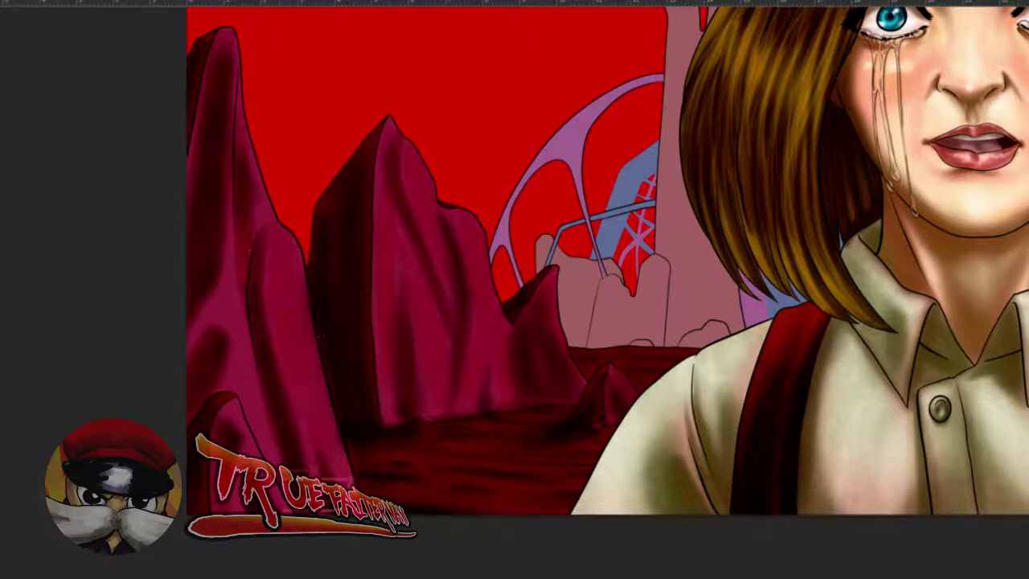
{"action": "left_click_drag", "start_coordinate": [252, 175], "coordinate": [253, 174]}
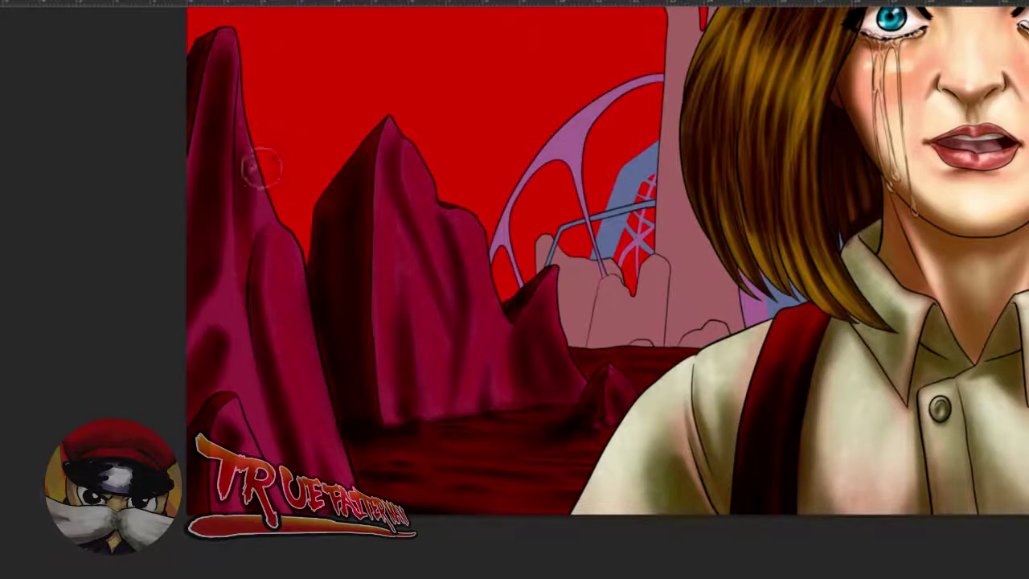
{"action": "left_click_drag", "start_coordinate": [256, 211], "coordinate": [252, 207]}
{"action": "left_click_drag", "start_coordinate": [239, 60], "coordinate": [229, 60]}
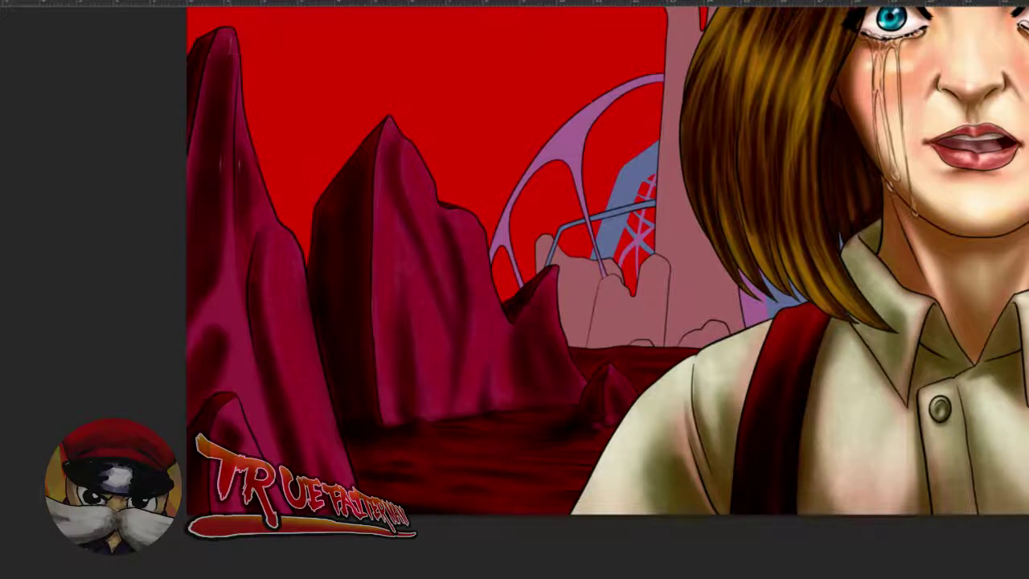
{"action": "left_click_drag", "start_coordinate": [240, 279], "coordinate": [240, 305]}
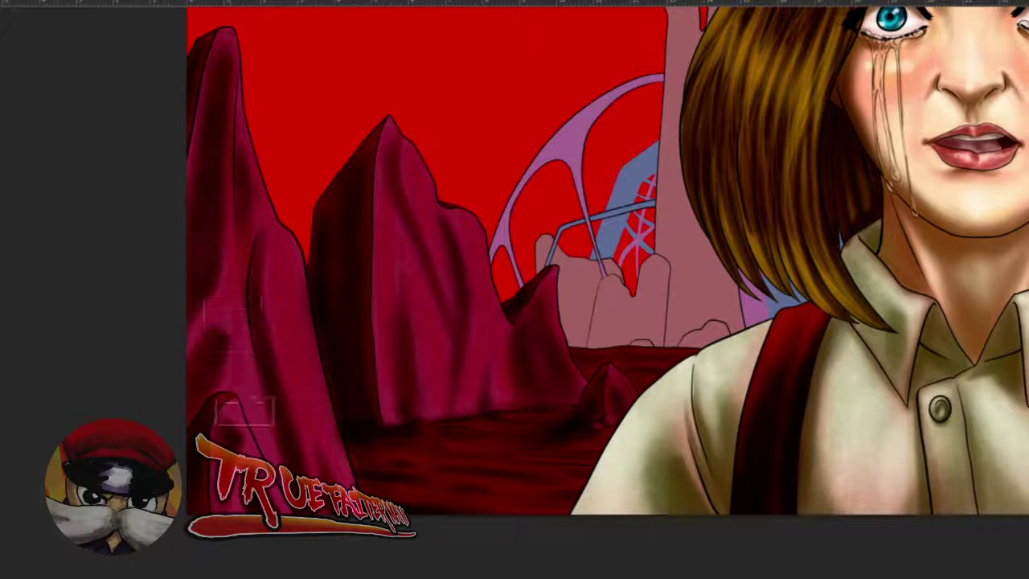
{"action": "left_click_drag", "start_coordinate": [253, 440], "coordinate": [246, 447]}
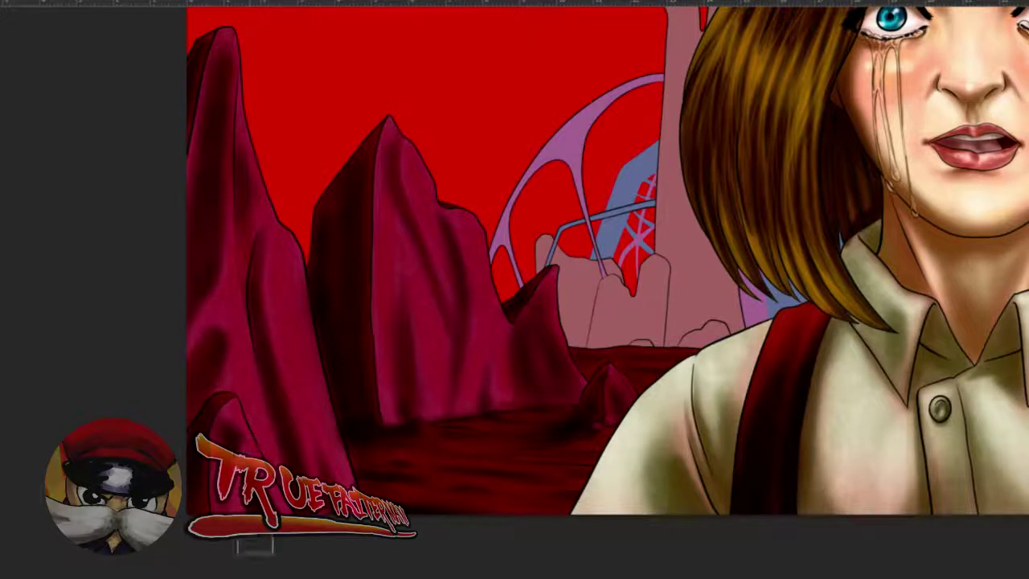
- Brush the same lighter magenta texture over the folds of the tall right cliff and the small rock beside it
{"action": "left_click_drag", "start_coordinate": [474, 352], "coordinate": [453, 349]}
{"action": "key", "text": "ctrl+0"}
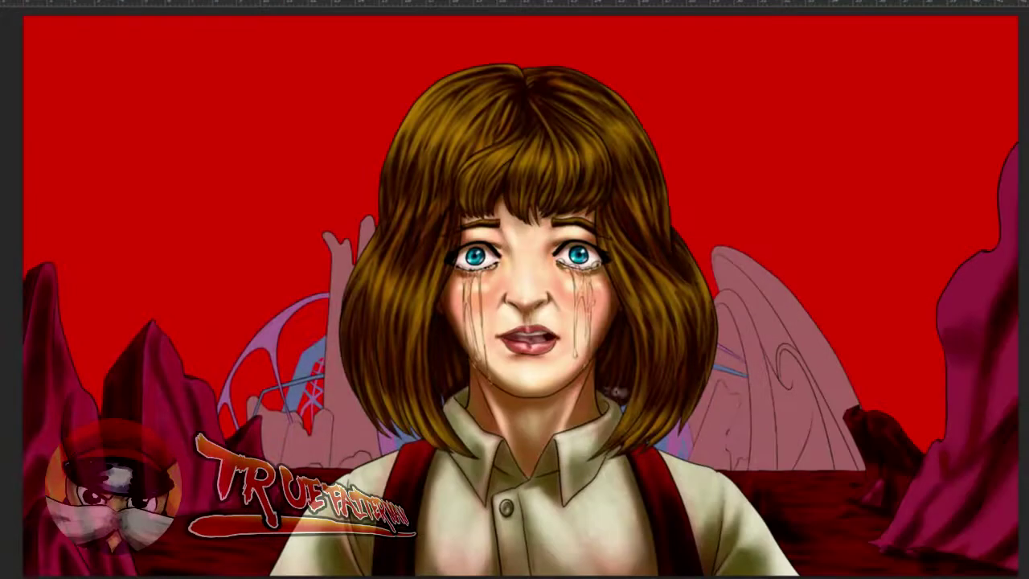
{"action": "left_click_drag", "start_coordinate": [867, 358], "coordinate": [601, 243]}
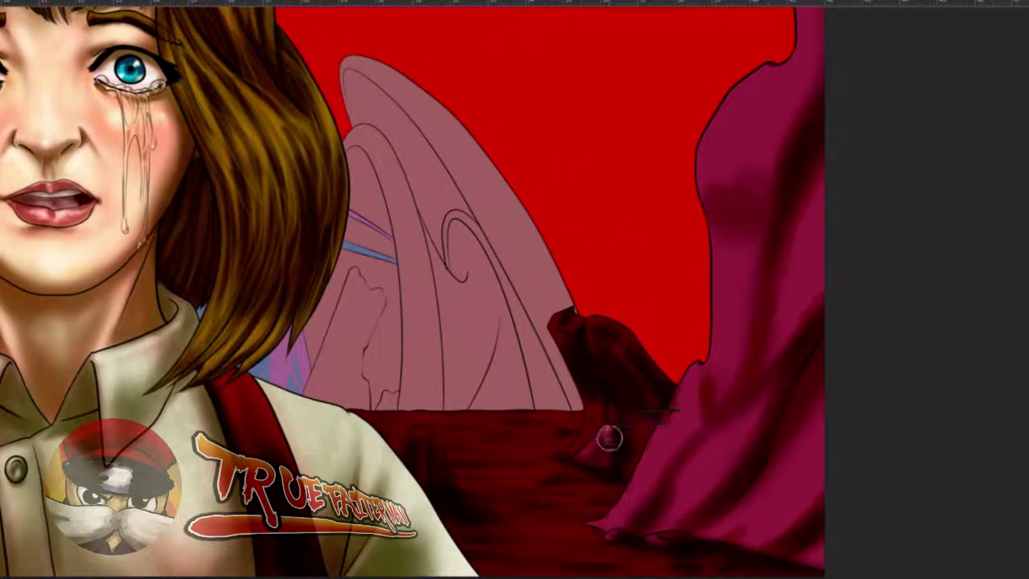
{"action": "left_click_drag", "start_coordinate": [715, 317], "coordinate": [619, 415]}
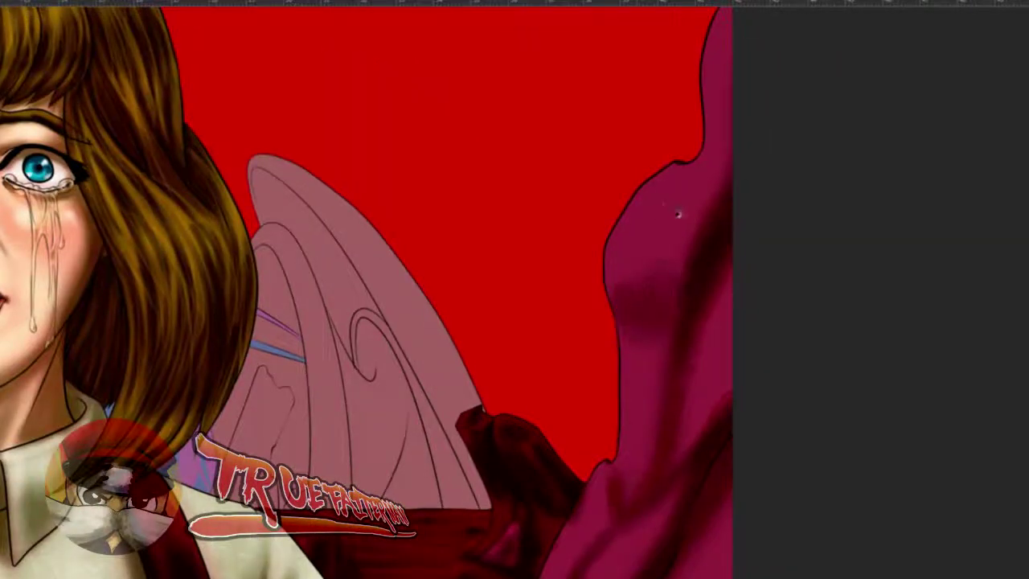
{"action": "scroll", "coordinate": [671, 218], "scroll_direction": "down", "scroll_amount": 1}
{"action": "scroll", "coordinate": [671, 218], "scroll_direction": "down", "scroll_amount": 1}
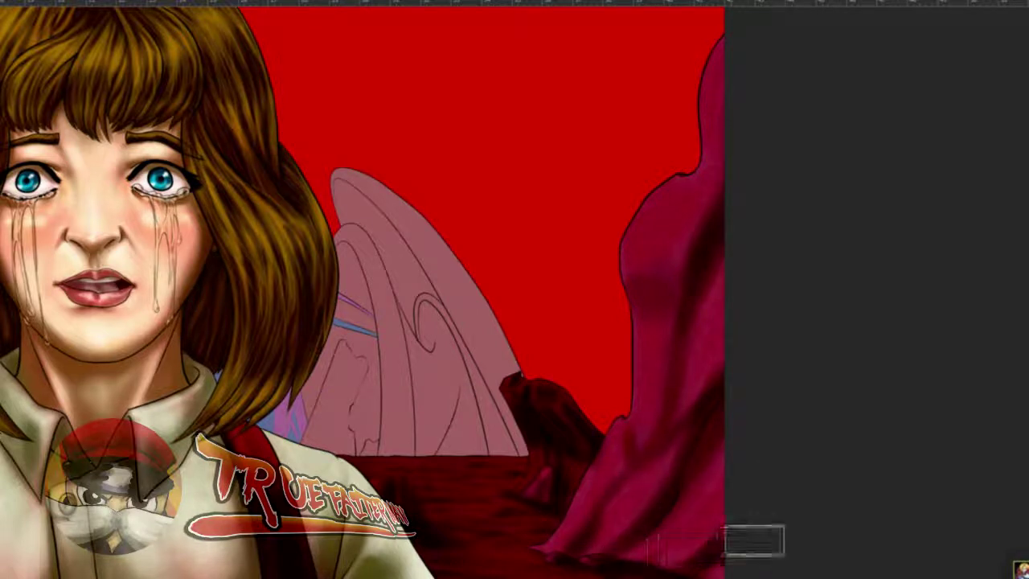
{"action": "left_click_drag", "start_coordinate": [668, 475], "coordinate": [770, 498]}
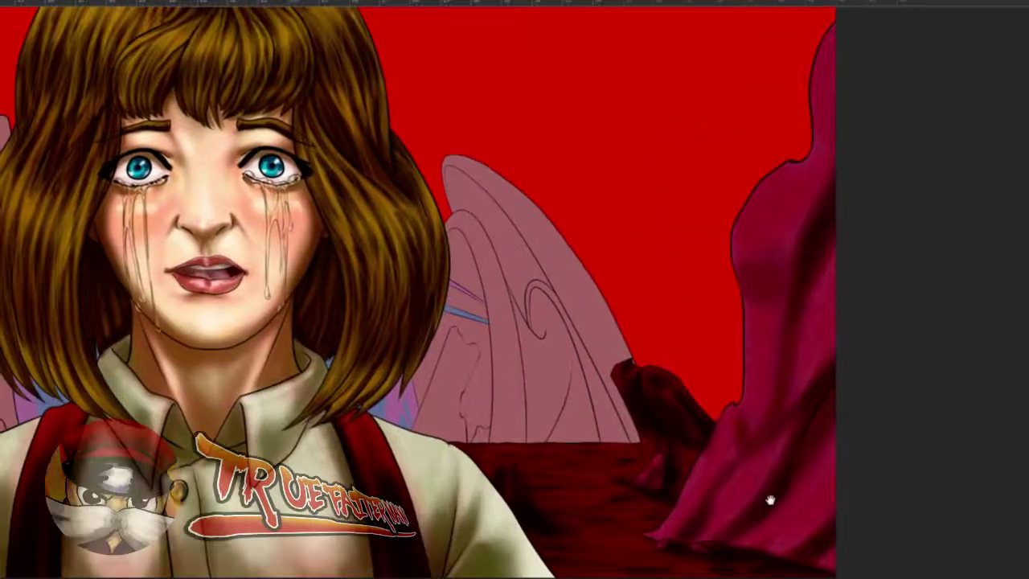
{"action": "left_click_drag", "start_coordinate": [648, 415], "coordinate": [604, 394]}
{"action": "scroll", "coordinate": [605, 394], "scroll_direction": "up", "scroll_amount": 2}
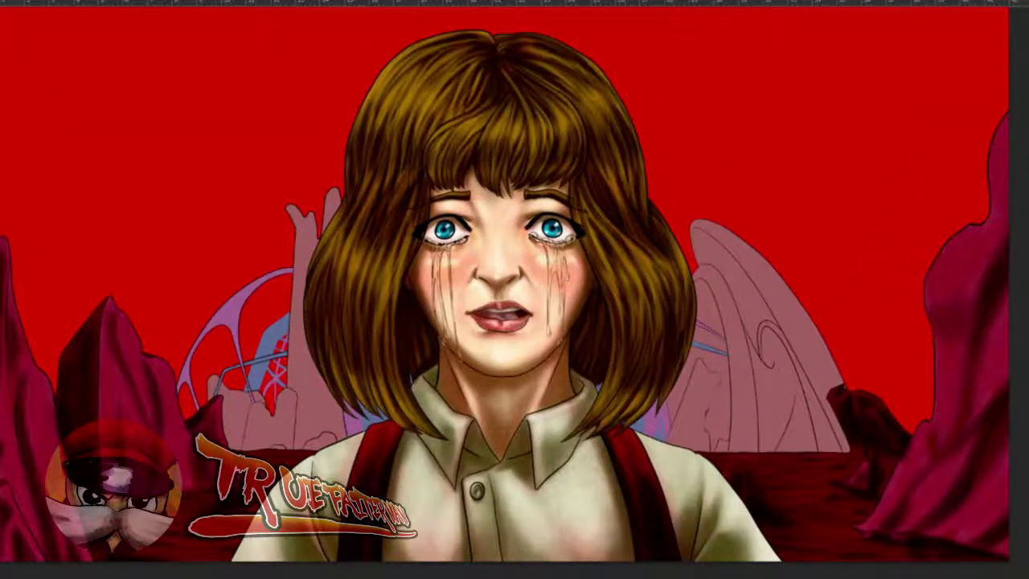
- Select the clipped layer directly above Capa 10 and choose a soft round brush preset
{"action": "key", "text": "Tab"}
{"action": "left_click", "coordinate": [1011, 330], "text": "shift"}
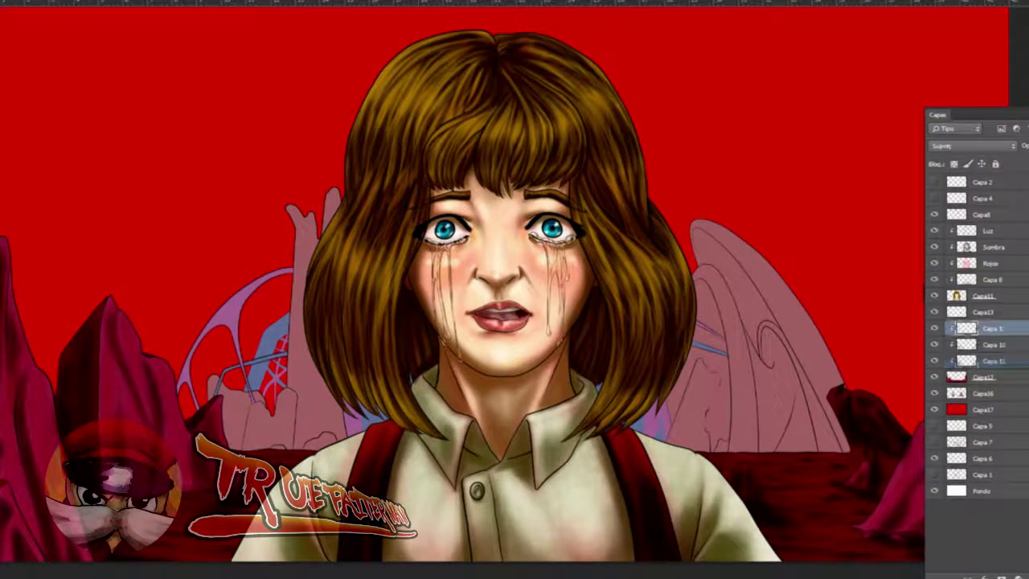
{"action": "key", "text": "F7"}
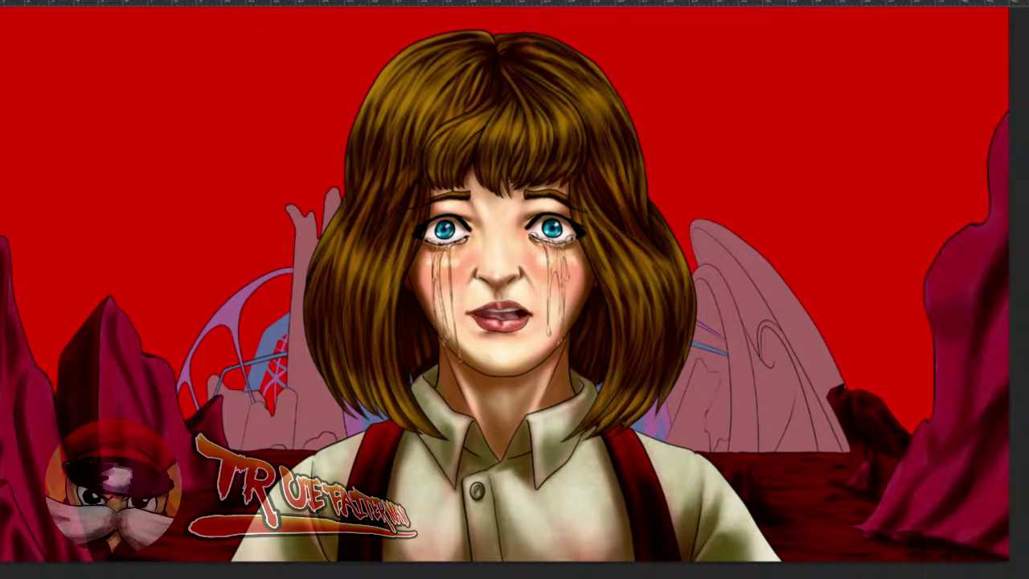
{"action": "left_click", "coordinate": [37, 2]}
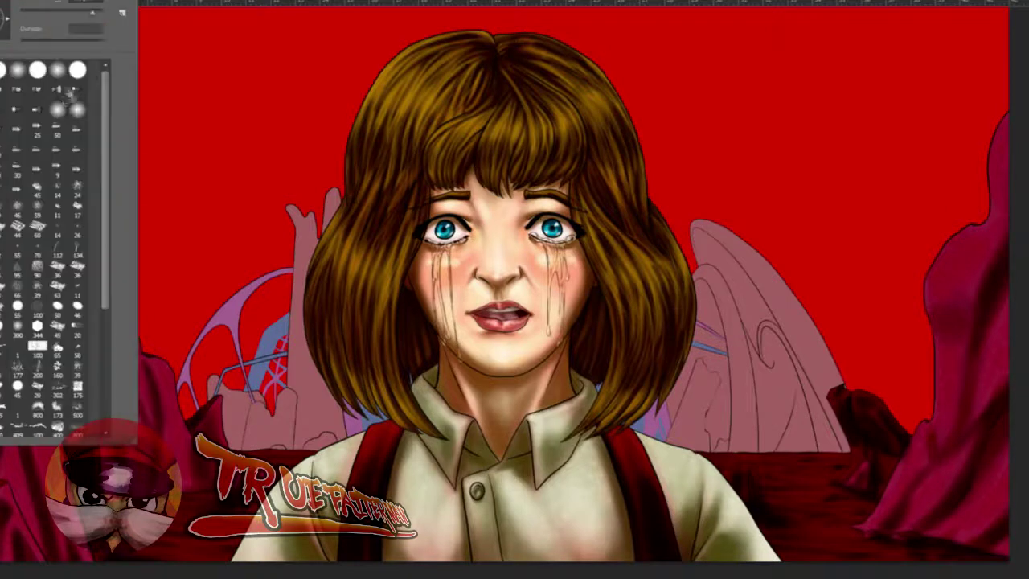
{"action": "left_click", "coordinate": [58, 73]}
{"action": "key", "text": "F5"}
- Brush soft lighter pink highlights over the ridges and folds of the tall rock at the canvas's left edge
{"action": "mouse_move", "coordinate": [129, 338]}
{"action": "left_mouse_down"}
{"action": "mouse_move", "coordinate": [117, 406]}
{"action": "mouse_move", "coordinate": [121, 338]}
{"action": "left_mouse_up"}
{"action": "left_click_drag", "start_coordinate": [243, 363], "coordinate": [410, 247]}
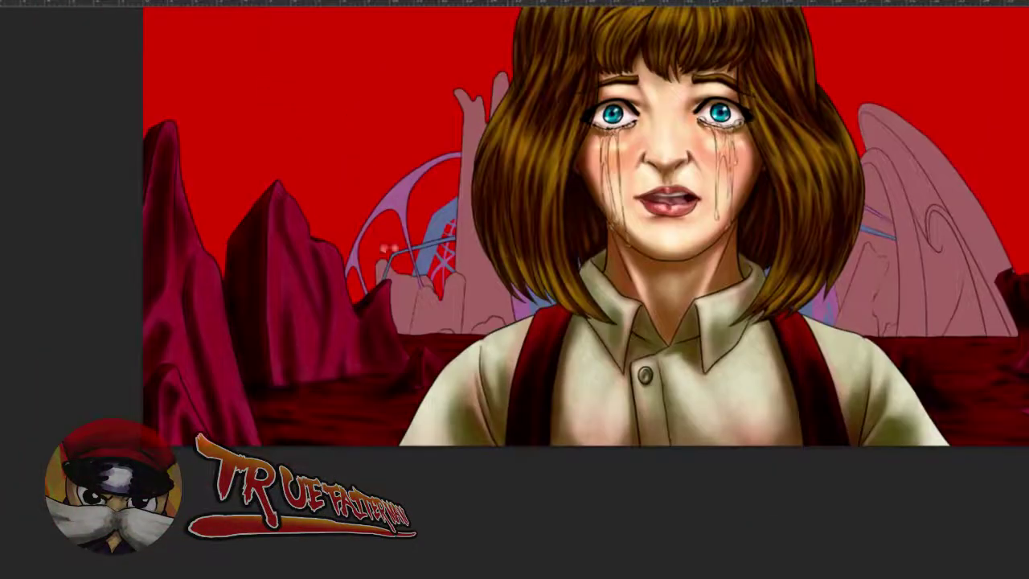
{"action": "scroll", "coordinate": [201, 290], "scroll_direction": "up", "scroll_amount": 2}
{"action": "mouse_move", "coordinate": [216, 261]}
{"action": "left_mouse_down"}
{"action": "mouse_move", "coordinate": [198, 277]}
{"action": "mouse_move", "coordinate": [231, 373]}
{"action": "left_mouse_up"}
{"action": "left_click_drag", "start_coordinate": [218, 286], "coordinate": [230, 370]}
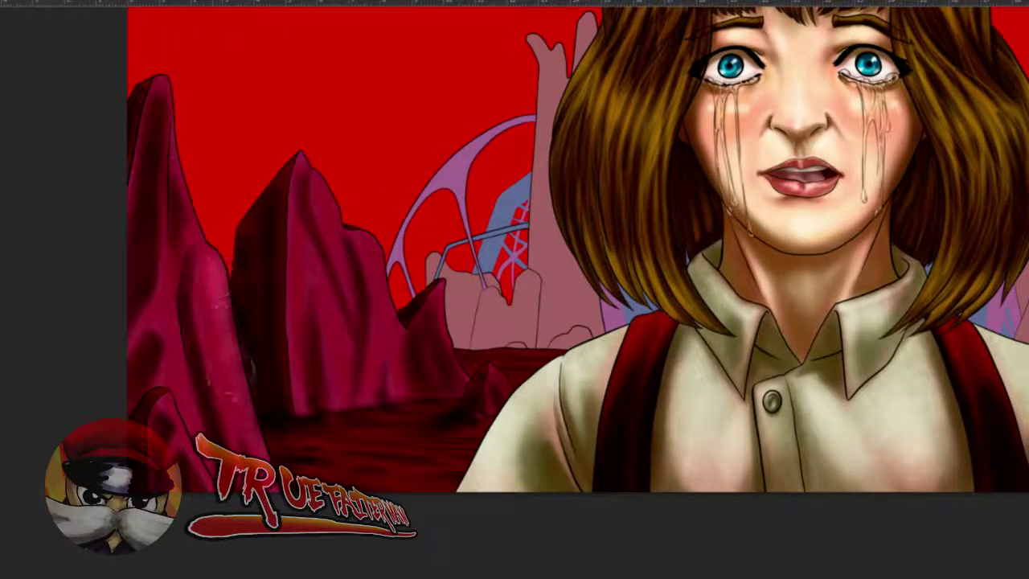
{"action": "right_click", "coordinate": [249, 428], "text": "alt"}
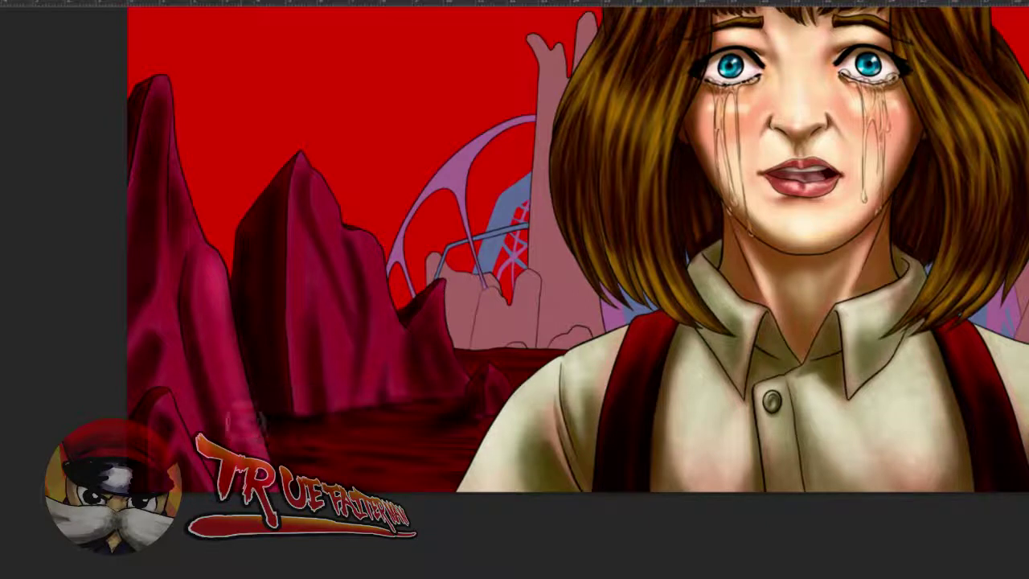
{"action": "right_click", "coordinate": [200, 299], "text": "alt"}
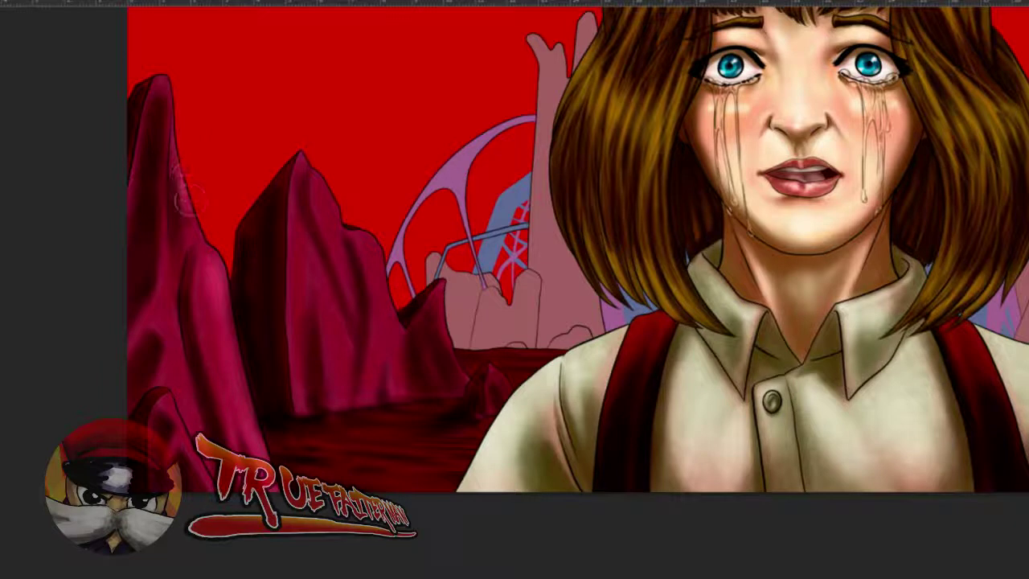
{"action": "right_click", "coordinate": [185, 201], "text": "alt"}
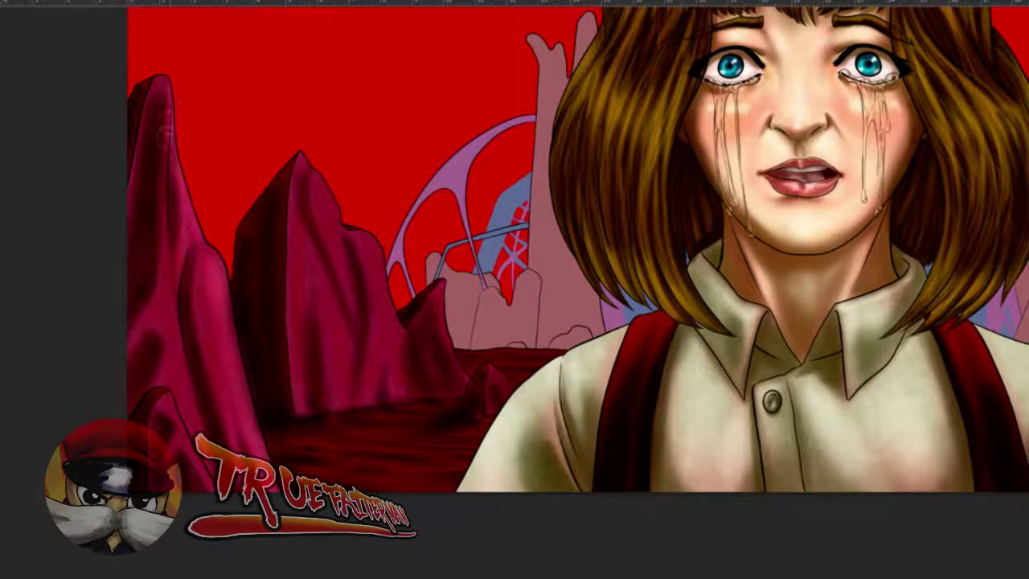
{"action": "right_click", "coordinate": [168, 282], "text": "alt"}
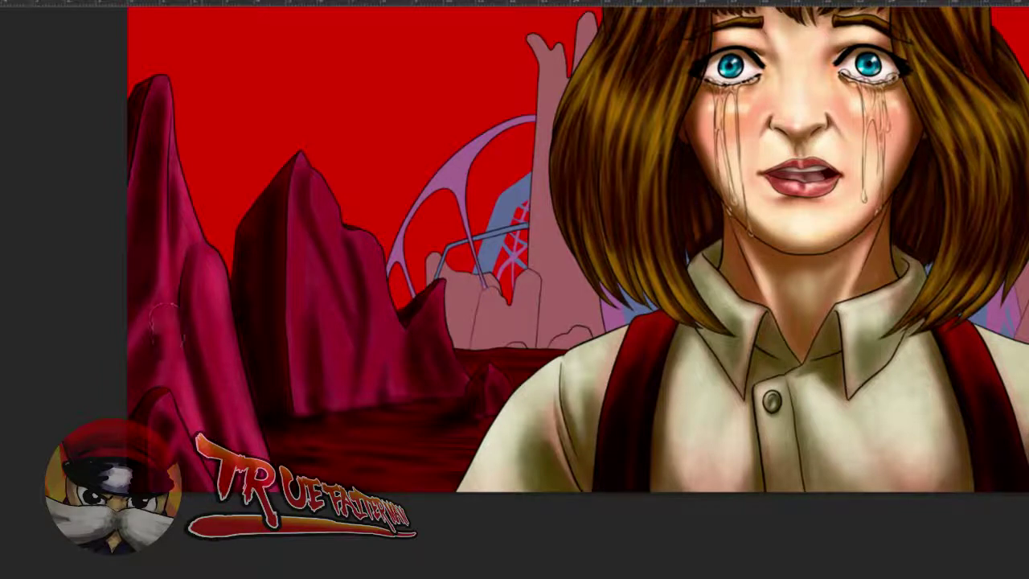
{"action": "left_click_drag", "start_coordinate": [175, 426], "coordinate": [175, 421]}
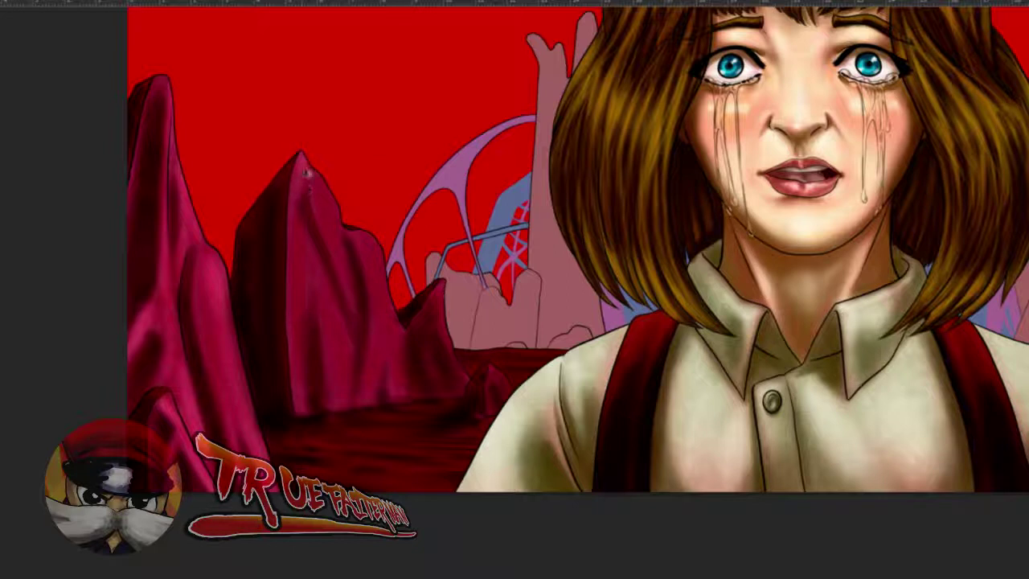
- Brush soft pink highlights down the lit face of the pointed left rock and onto the smaller rocks beside it
{"action": "mouse_move", "coordinate": [295, 203]}
{"action": "left_mouse_down"}
{"action": "mouse_move", "coordinate": [298, 257]}
{"action": "mouse_move", "coordinate": [317, 267]}
{"action": "mouse_move", "coordinate": [328, 305]}
{"action": "left_mouse_up"}
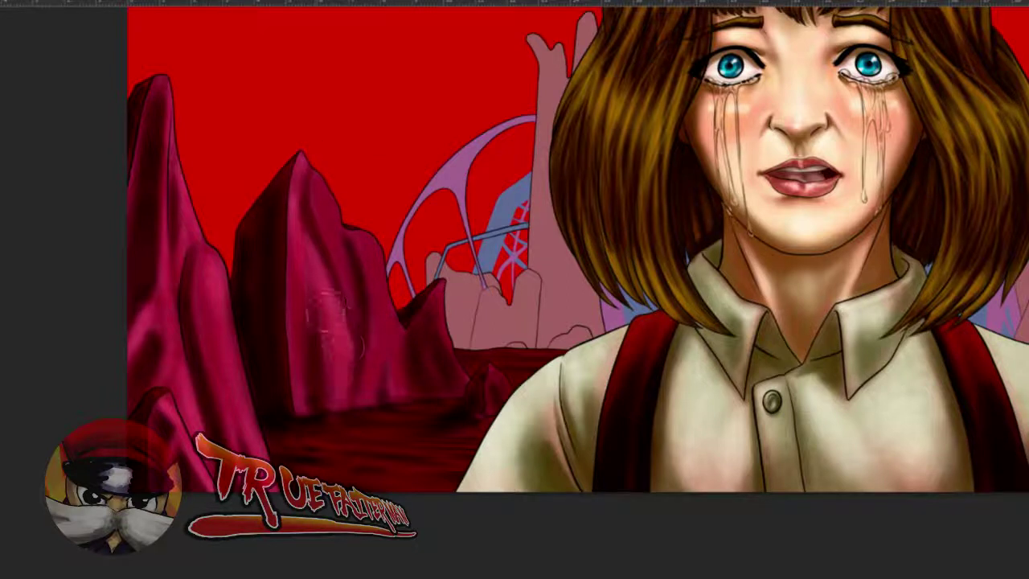
{"action": "mouse_move", "coordinate": [333, 225]}
{"action": "left_mouse_down"}
{"action": "mouse_move", "coordinate": [325, 183]}
{"action": "mouse_move", "coordinate": [337, 268]}
{"action": "mouse_move", "coordinate": [302, 303]}
{"action": "mouse_move", "coordinate": [299, 266]}
{"action": "mouse_move", "coordinate": [308, 407]}
{"action": "mouse_move", "coordinate": [306, 356]}
{"action": "left_mouse_up"}
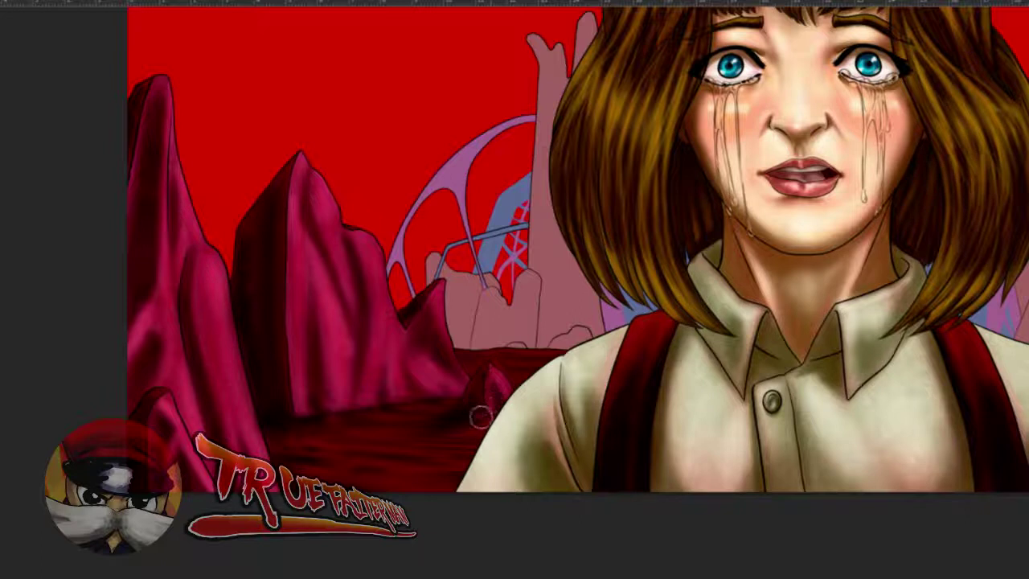
{"action": "left_click_drag", "start_coordinate": [731, 393], "coordinate": [725, 396]}
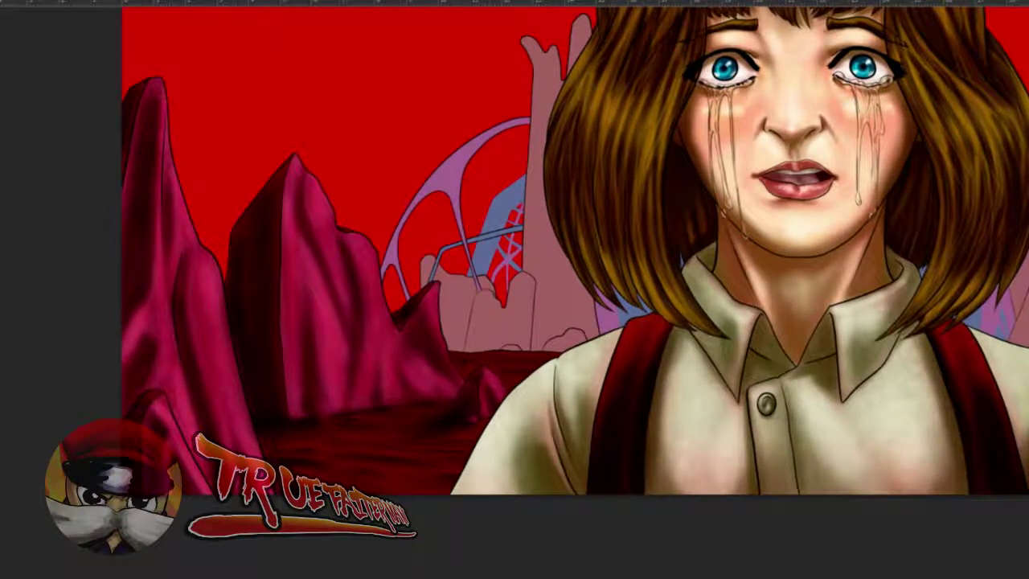
- Paint soft pink highlights along the upper bulge and lower folds of the tall right cliff
{"action": "left_click_drag", "start_coordinate": [791, 314], "coordinate": [457, 271]}
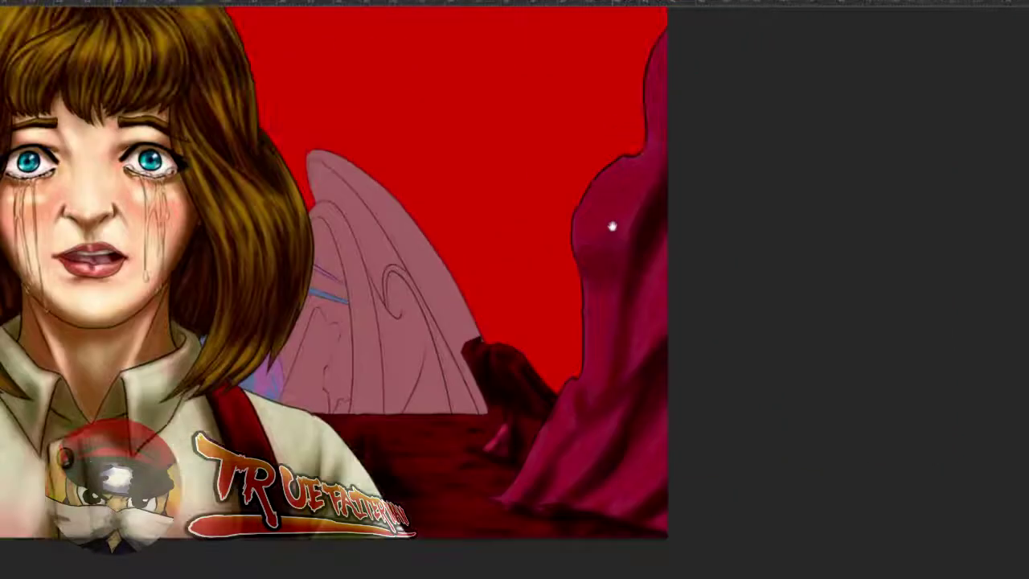
{"action": "left_click_drag", "start_coordinate": [577, 223], "coordinate": [597, 225]}
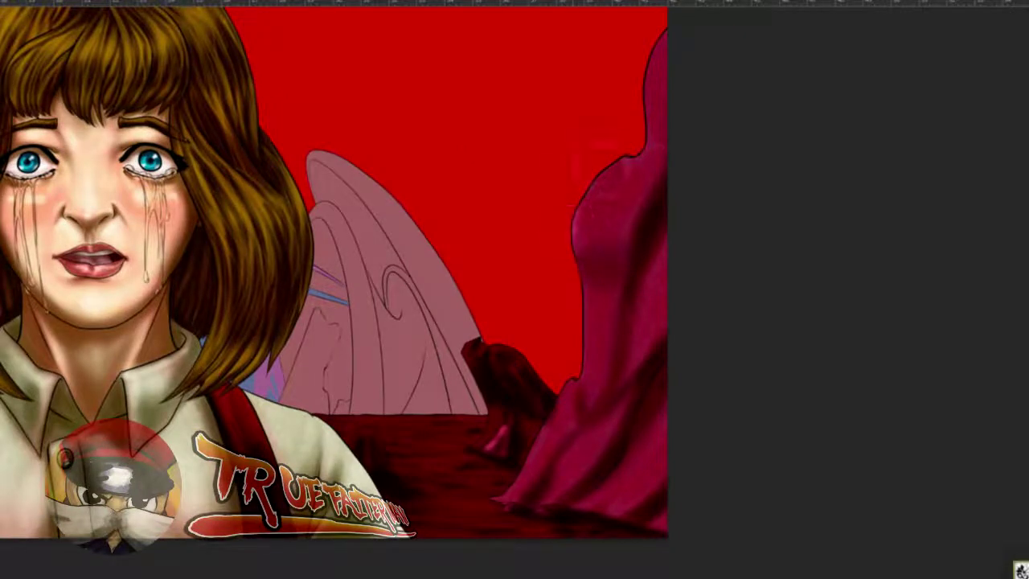
{"action": "mouse_move", "coordinate": [657, 162]}
{"action": "left_mouse_down"}
{"action": "mouse_move", "coordinate": [628, 215]}
{"action": "mouse_move", "coordinate": [600, 219]}
{"action": "left_mouse_up"}
{"action": "mouse_move", "coordinate": [667, 154]}
{"action": "left_mouse_down"}
{"action": "mouse_move", "coordinate": [667, 68]}
{"action": "mouse_move", "coordinate": [629, 93]}
{"action": "mouse_move", "coordinate": [677, 29]}
{"action": "left_mouse_up"}
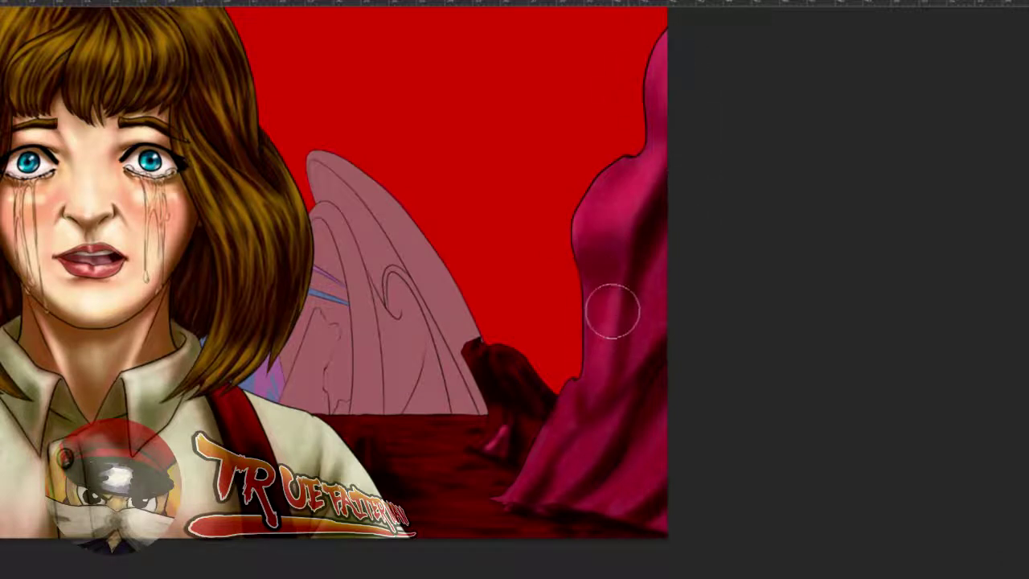
{"action": "mouse_move", "coordinate": [563, 402]}
{"action": "left_mouse_down"}
{"action": "mouse_move", "coordinate": [536, 399]}
{"action": "mouse_move", "coordinate": [568, 404]}
{"action": "left_mouse_up"}
{"action": "left_click_drag", "start_coordinate": [586, 454], "coordinate": [597, 454]}
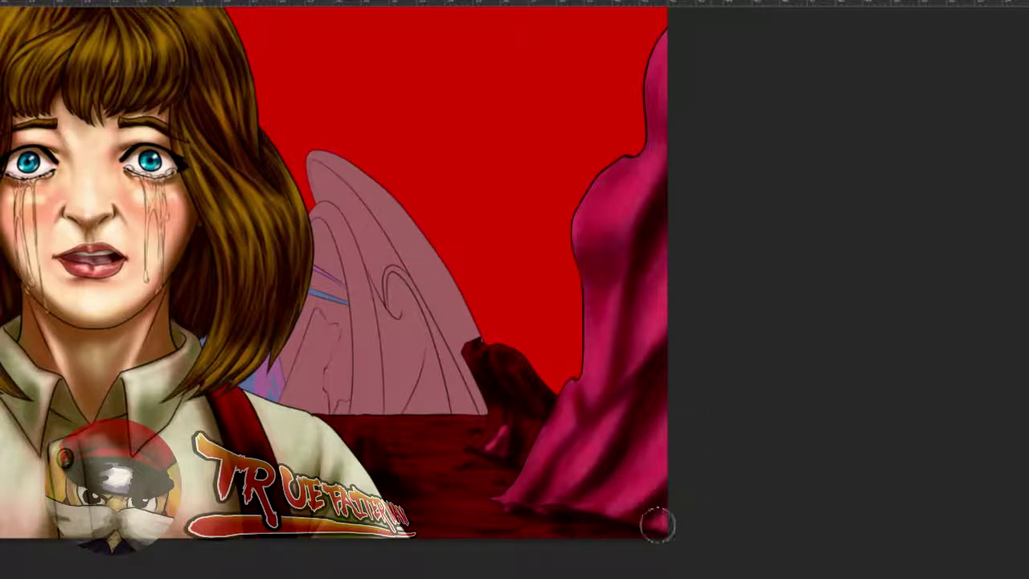
- Highlight the small rock and dark boulder beside the right cliff and the little rock near the character's shoulder
{"action": "left_click_drag", "start_coordinate": [517, 395], "coordinate": [607, 293]}
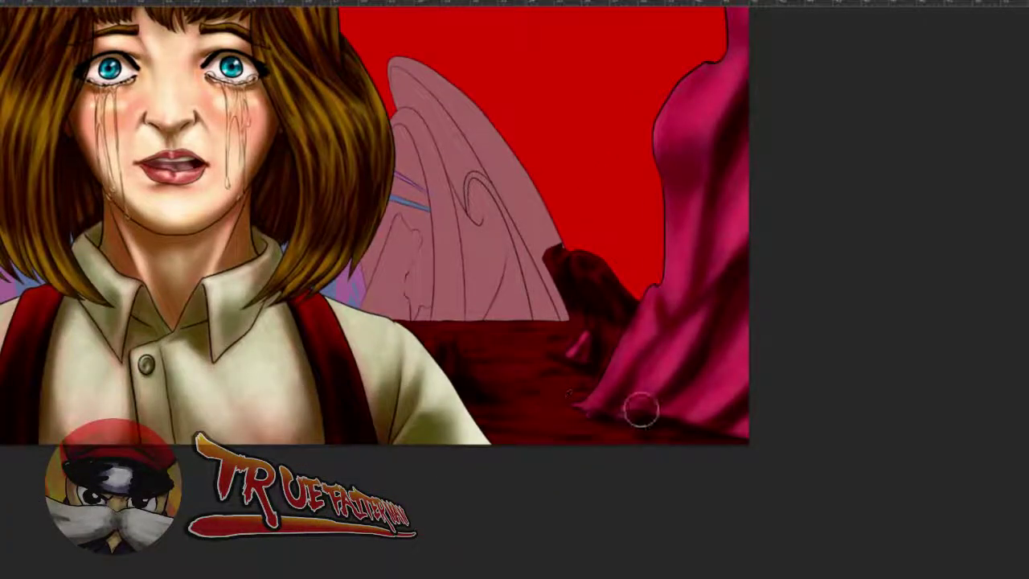
{"action": "left_click_drag", "start_coordinate": [547, 282], "coordinate": [529, 283]}
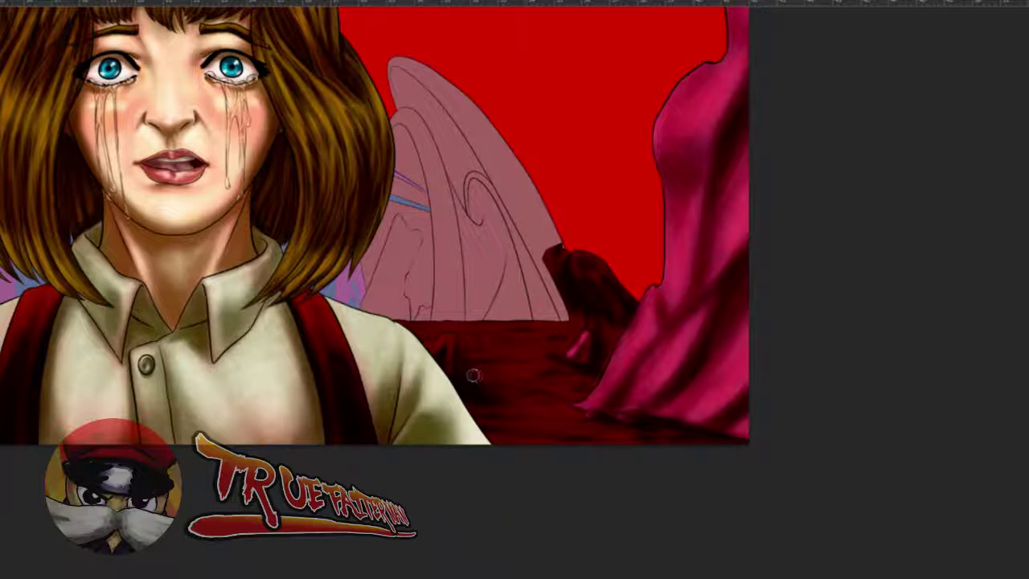
{"action": "left_click_drag", "start_coordinate": [560, 280], "coordinate": [568, 281]}
{"action": "right_click", "coordinate": [603, 336], "text": "alt"}
{"action": "right_click", "coordinate": [610, 338], "text": "alt"}
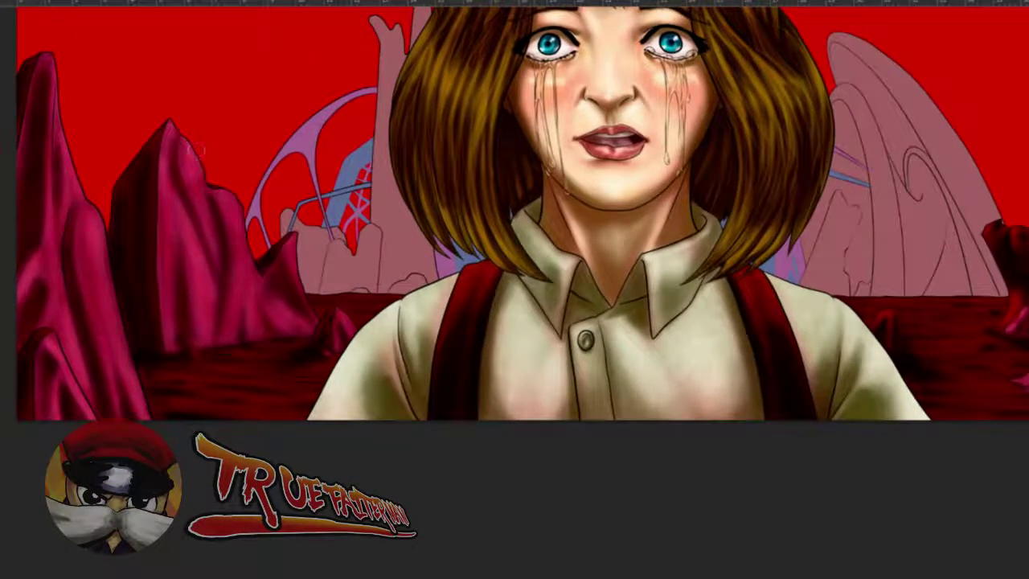
- Refine the highlights on the pointed left rock's edge and the small rocks at its foot, undoing one stray stroke
{"action": "left_click_drag", "start_coordinate": [174, 112], "coordinate": [186, 113]}
{"action": "left_click_drag", "start_coordinate": [294, 231], "coordinate": [272, 260]}
{"action": "key", "text": "ctrl+z"}
{"action": "left_click_drag", "start_coordinate": [354, 296], "coordinate": [351, 303]}
{"action": "right_click", "coordinate": [366, 301], "text": "alt"}
{"action": "left_click_drag", "start_coordinate": [817, 286], "coordinate": [749, 292]}
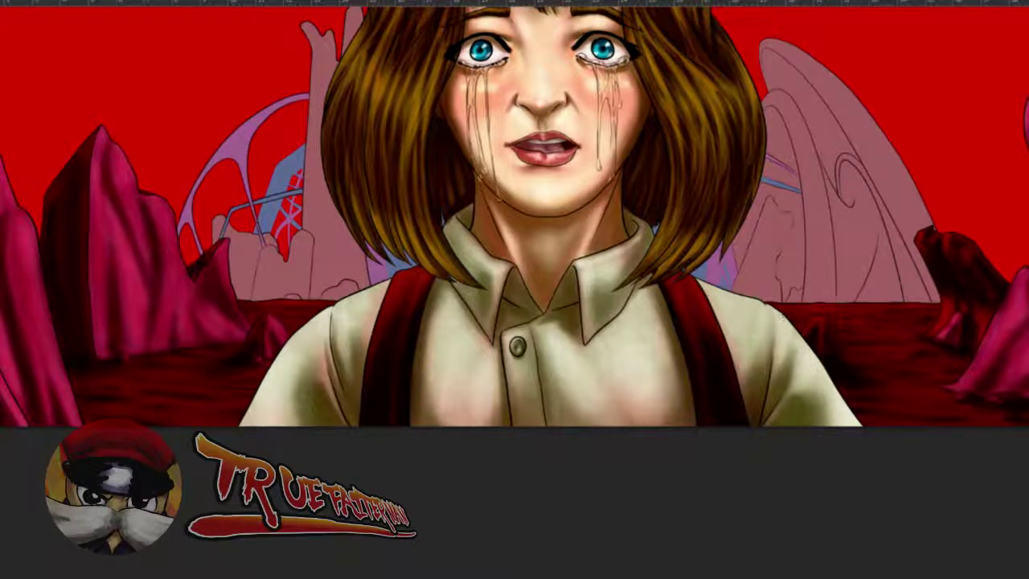
{"action": "left_click_drag", "start_coordinate": [642, 268], "coordinate": [733, 246]}
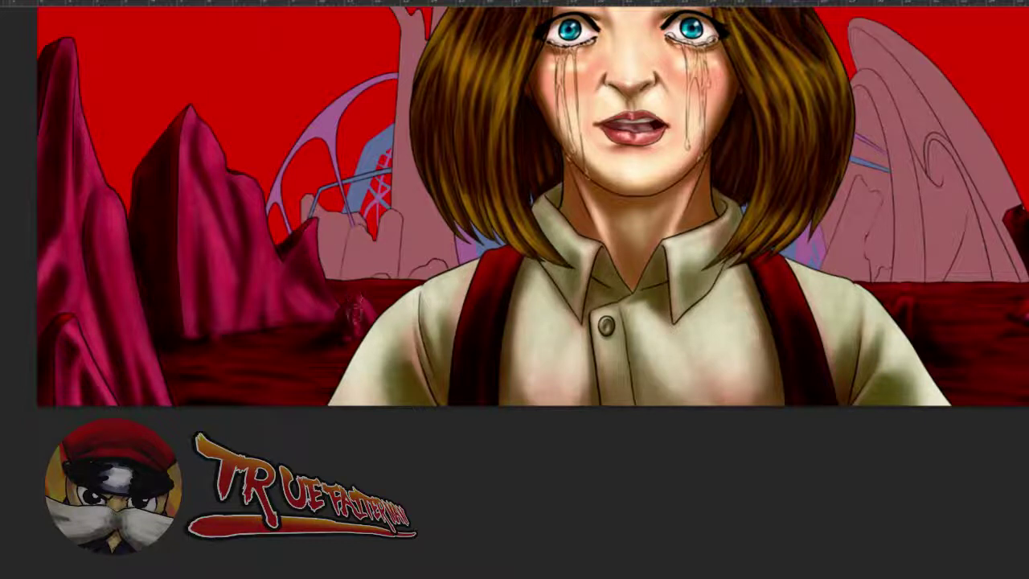
- Brush thin highlights over the small rocks and ridges of the red ground between the character and the right cliff
{"action": "mouse_move", "coordinate": [622, 363]}
{"action": "left_mouse_down"}
{"action": "mouse_move", "coordinate": [471, 361]}
{"action": "mouse_move", "coordinate": [417, 375]}
{"action": "left_mouse_up"}
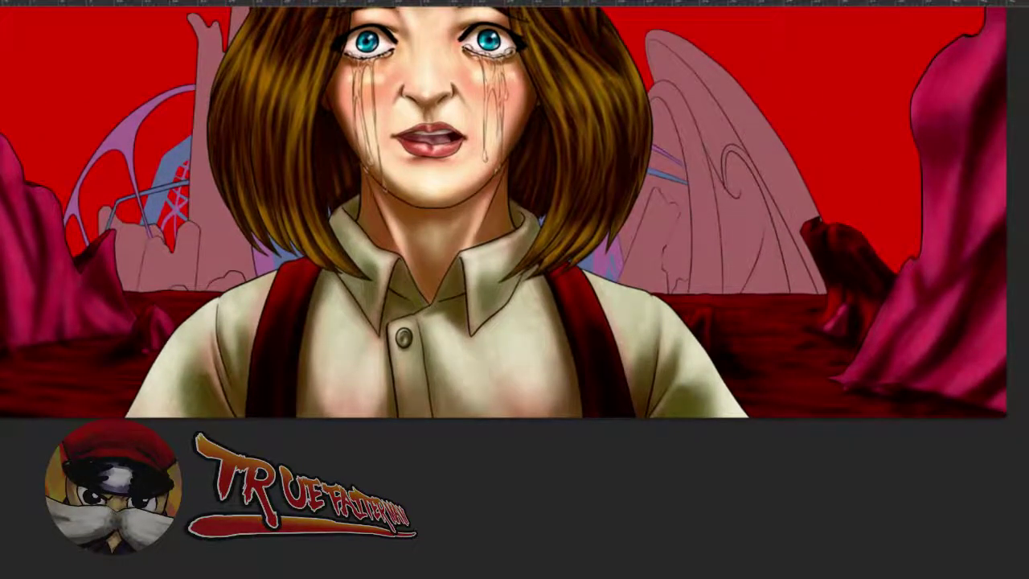
{"action": "left_click_drag", "start_coordinate": [769, 319], "coordinate": [765, 321]}
{"action": "left_click_drag", "start_coordinate": [73, 376], "coordinate": [147, 356]}
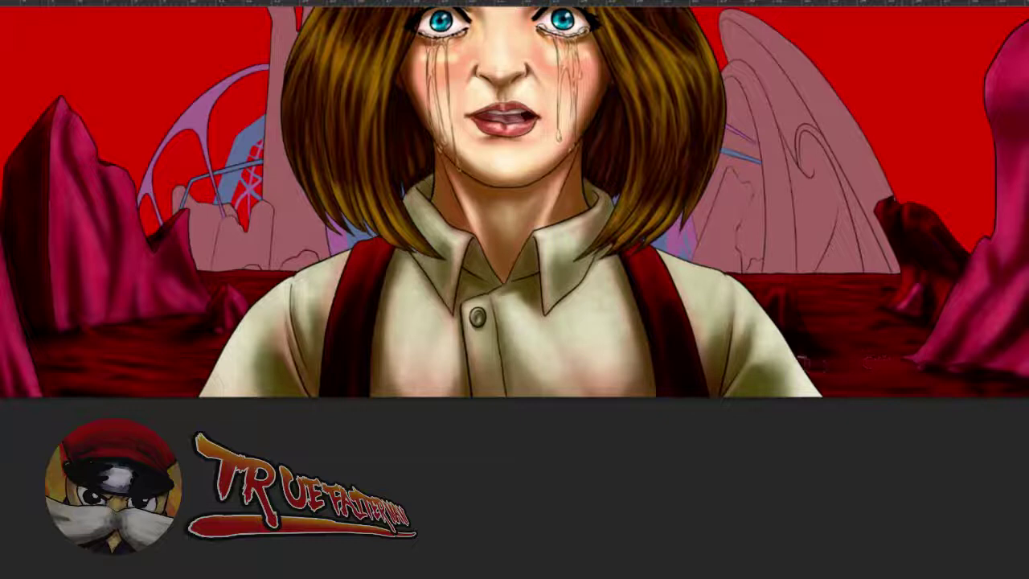
{"action": "left_click_drag", "start_coordinate": [801, 366], "coordinate": [808, 367]}
- Create a new unclipped layer in Normal mode directly above the clipped layer Capa 9
{"action": "left_click_drag", "start_coordinate": [744, 150], "coordinate": [721, 151]}
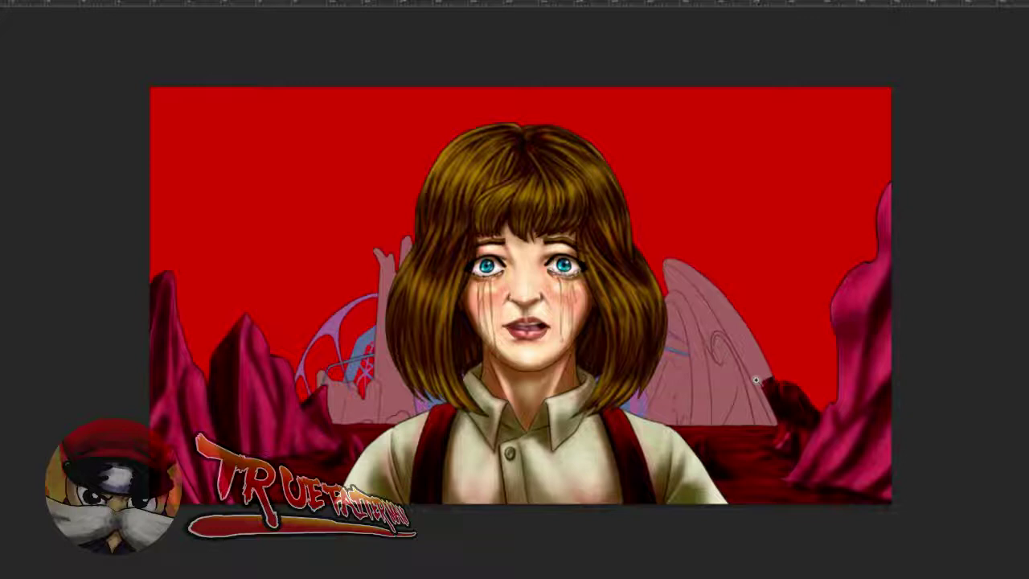
{"action": "left_click", "coordinate": [712, 298]}
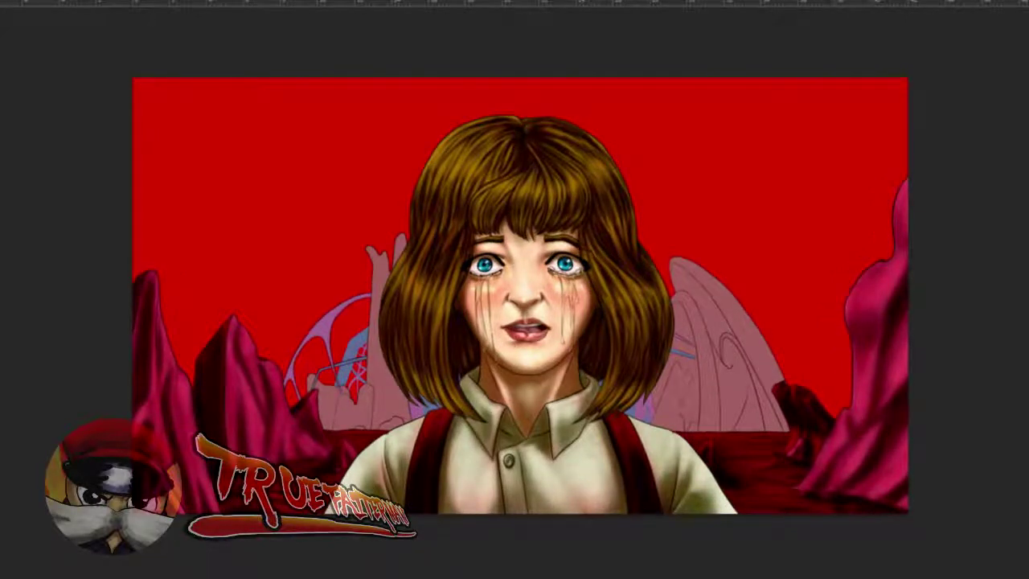
{"action": "key", "text": "F7"}
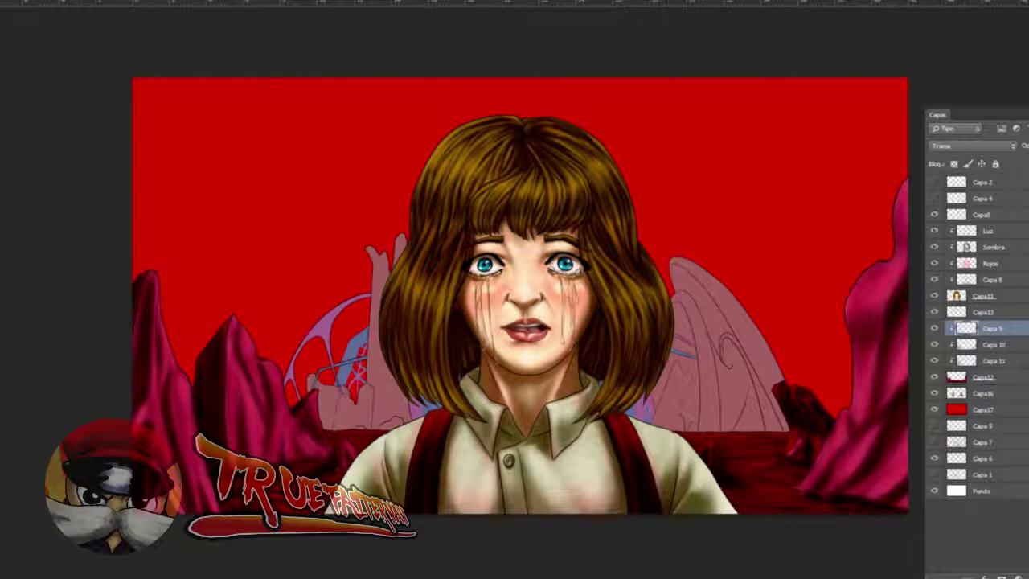
{"action": "key", "text": "ctrl+shift+alt+n"}
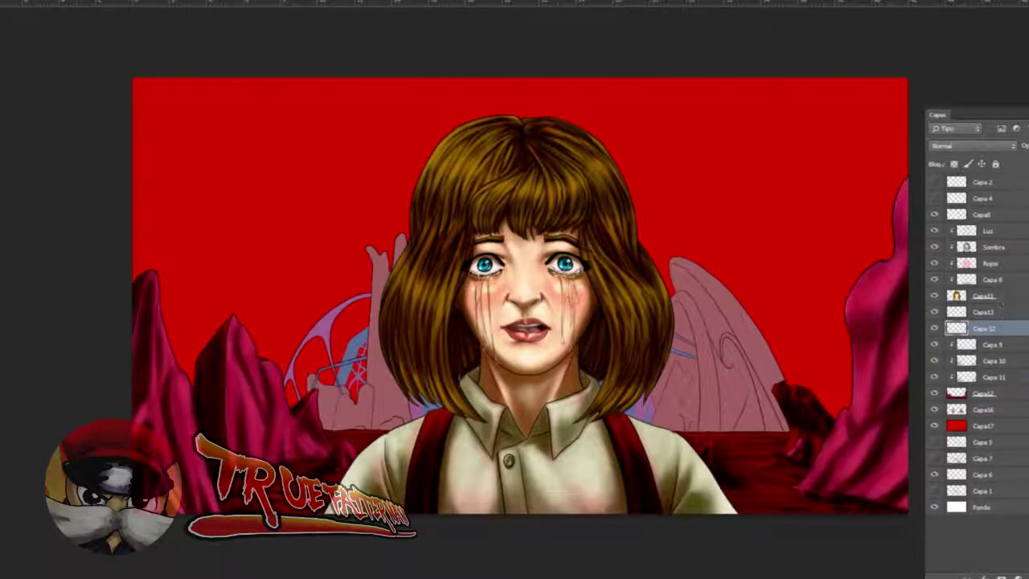
{"action": "key", "text": "F7"}
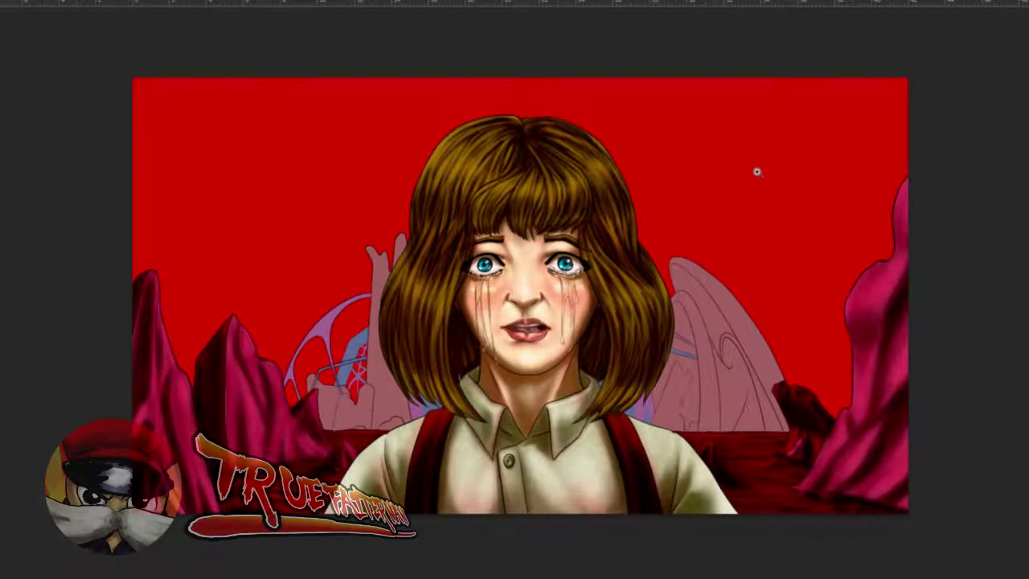
{"action": "scroll", "coordinate": [746, 180], "scroll_direction": "up", "scroll_amount": 3}
{"action": "key", "text": "ctrl+0"}
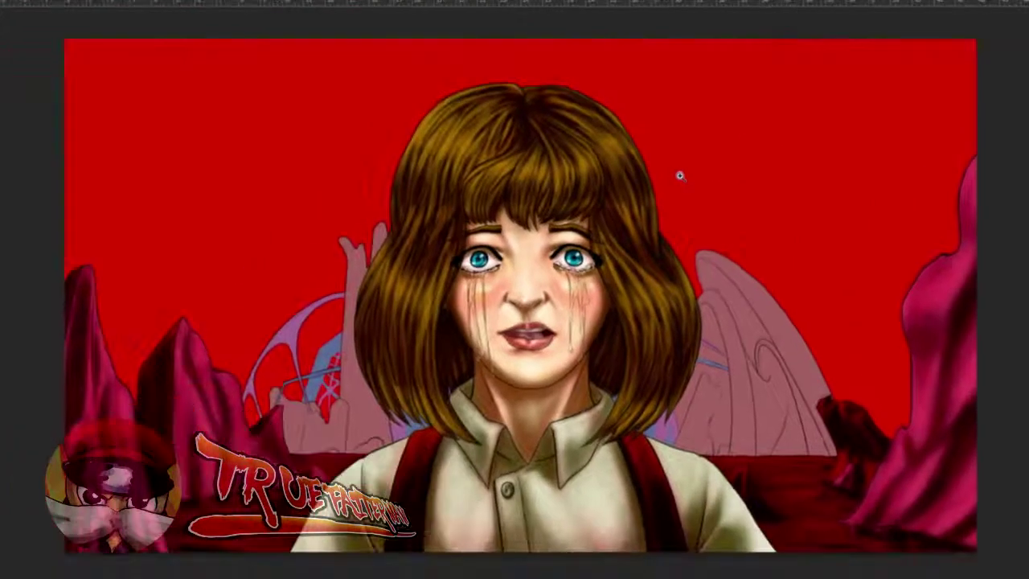
- Set the foreground colour to bright red (fa0000) and try a stroke at the base of the right cliff
{"action": "left_click_drag", "start_coordinate": [691, 152], "coordinate": [746, 166]}
{"action": "left_click", "coordinate": [2, 326]}
{"action": "left_click", "coordinate": [924, 141]}
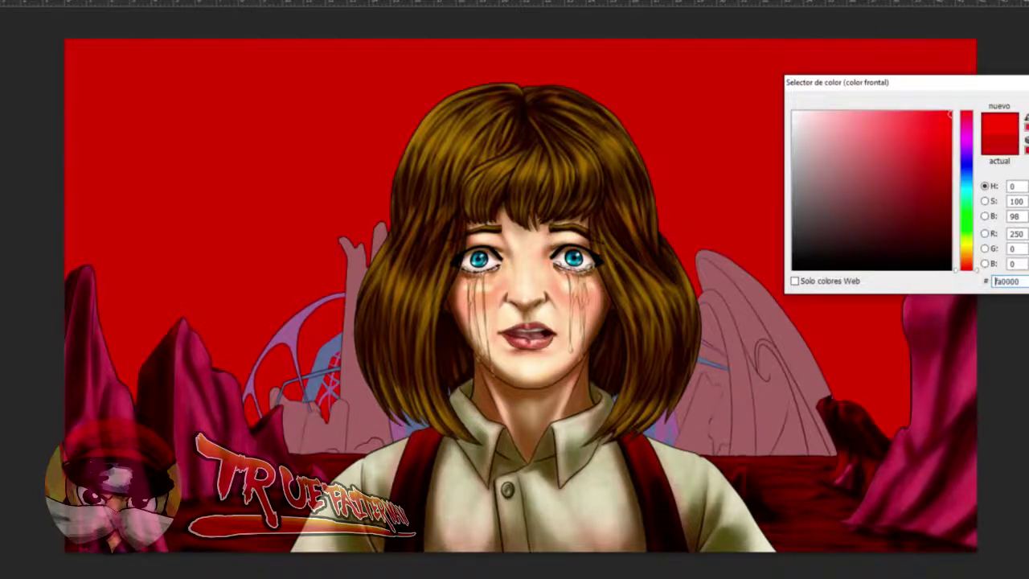
{"action": "left_click", "coordinate": [1028, 116]}
{"action": "mouse_move", "coordinate": [898, 512]}
{"action": "left_mouse_down"}
{"action": "mouse_move", "coordinate": [938, 515]}
{"action": "mouse_move", "coordinate": [970, 493]}
{"action": "mouse_move", "coordinate": [987, 510]}
{"action": "mouse_move", "coordinate": [986, 485]}
{"action": "mouse_move", "coordinate": [963, 476]}
{"action": "left_mouse_up"}
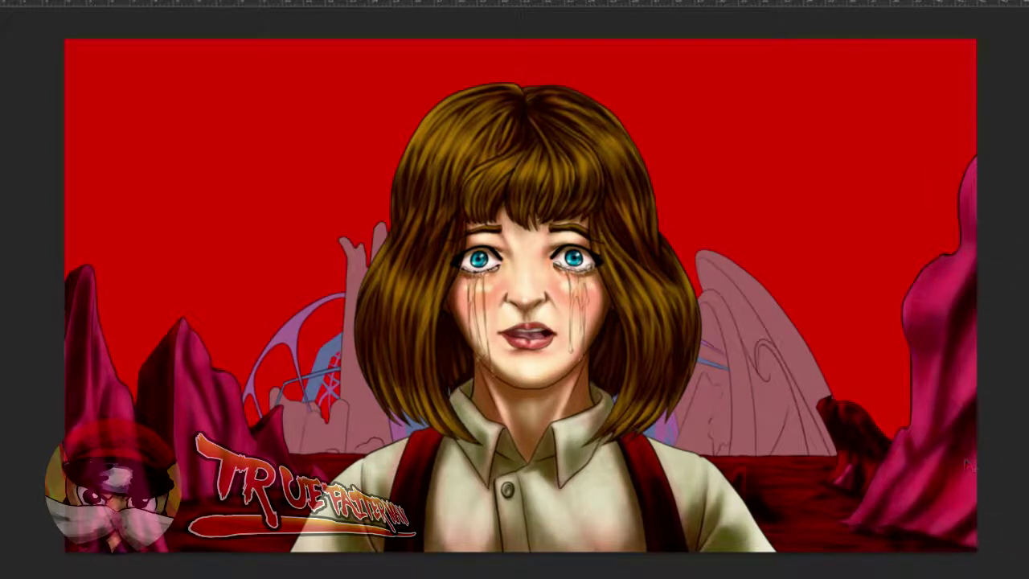
- Move the new empty layer above Capa13 in the layer stack
{"action": "key", "text": "F7"}
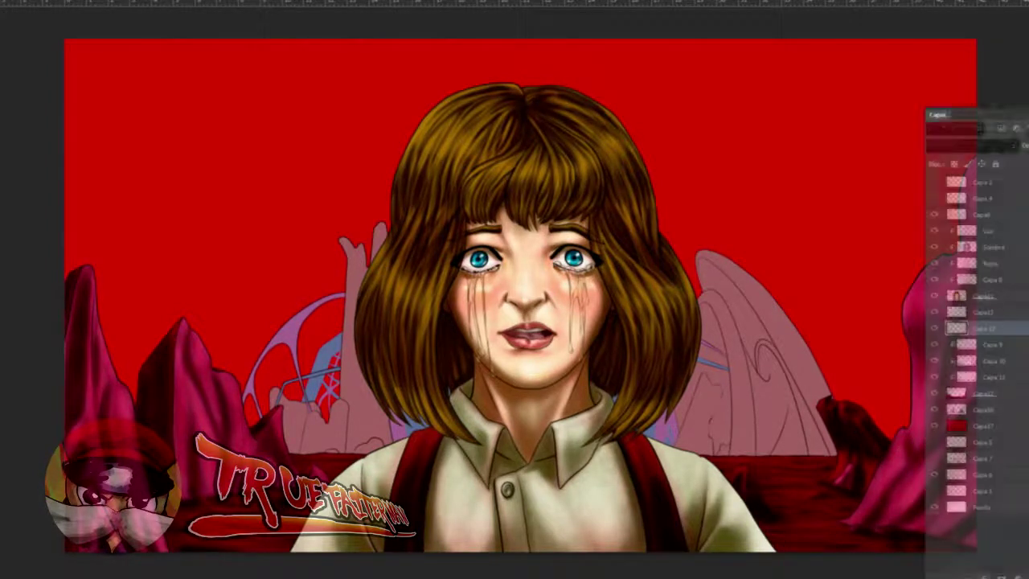
{"action": "left_click_drag", "start_coordinate": [996, 334], "coordinate": [997, 308]}
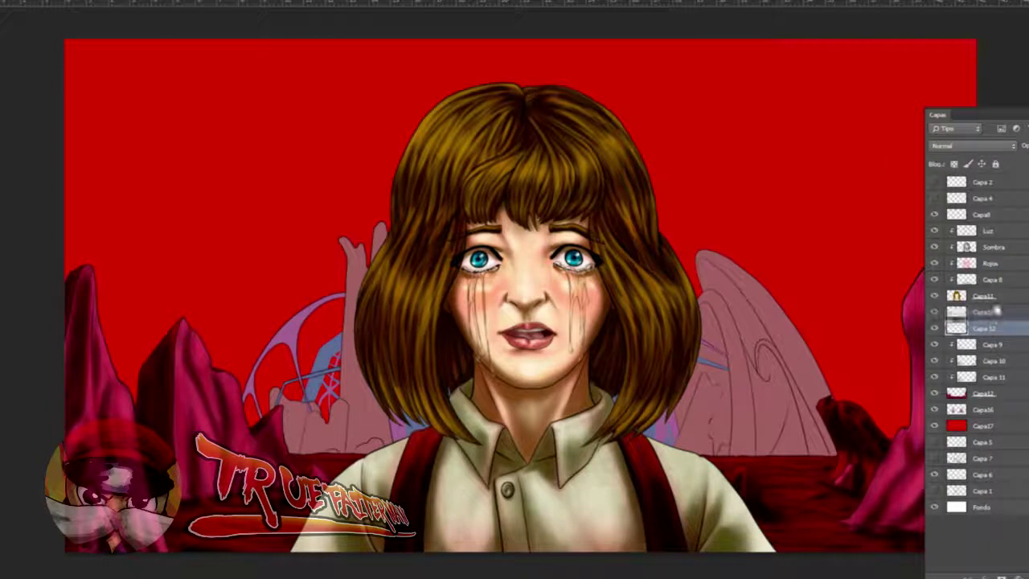
{"action": "key", "text": "F7"}
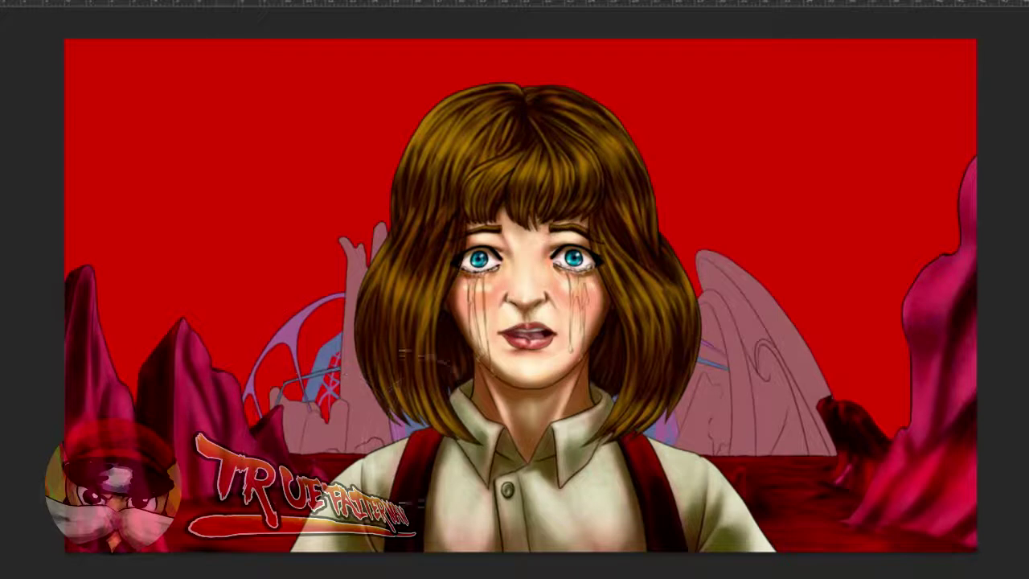
- Brush a soft bright red glow along the horizon and over the ground and rock bases on both sides
{"action": "mouse_move", "coordinate": [323, 424]}
{"action": "left_mouse_down"}
{"action": "mouse_move", "coordinate": [318, 432]}
{"action": "mouse_move", "coordinate": [255, 426]}
{"action": "left_mouse_up"}
{"action": "left_click_drag", "start_coordinate": [298, 452], "coordinate": [317, 452]}
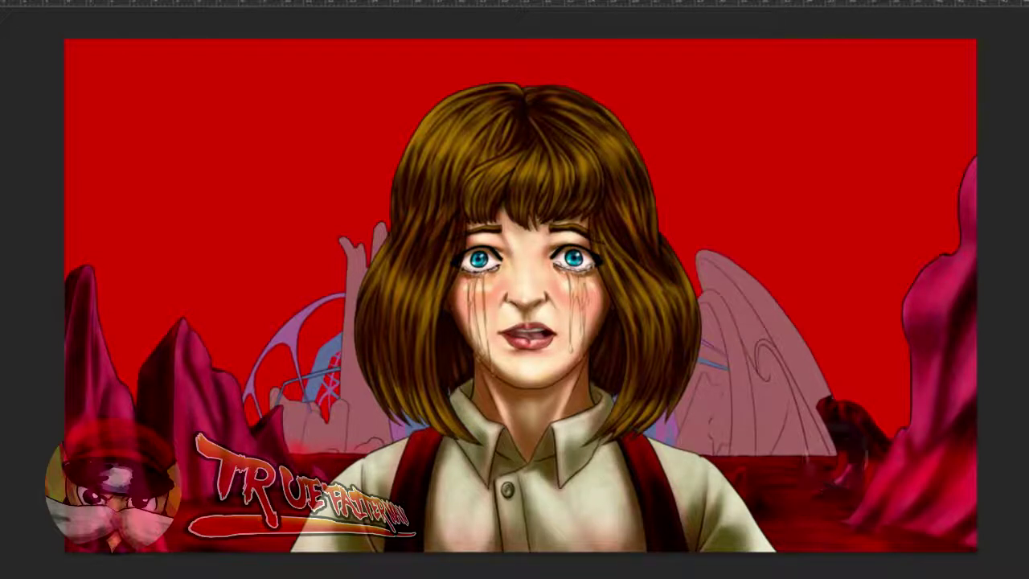
{"action": "mouse_move", "coordinate": [831, 460]}
{"action": "left_mouse_down"}
{"action": "mouse_move", "coordinate": [754, 457]}
{"action": "mouse_move", "coordinate": [838, 463]}
{"action": "mouse_move", "coordinate": [758, 454]}
{"action": "left_mouse_up"}
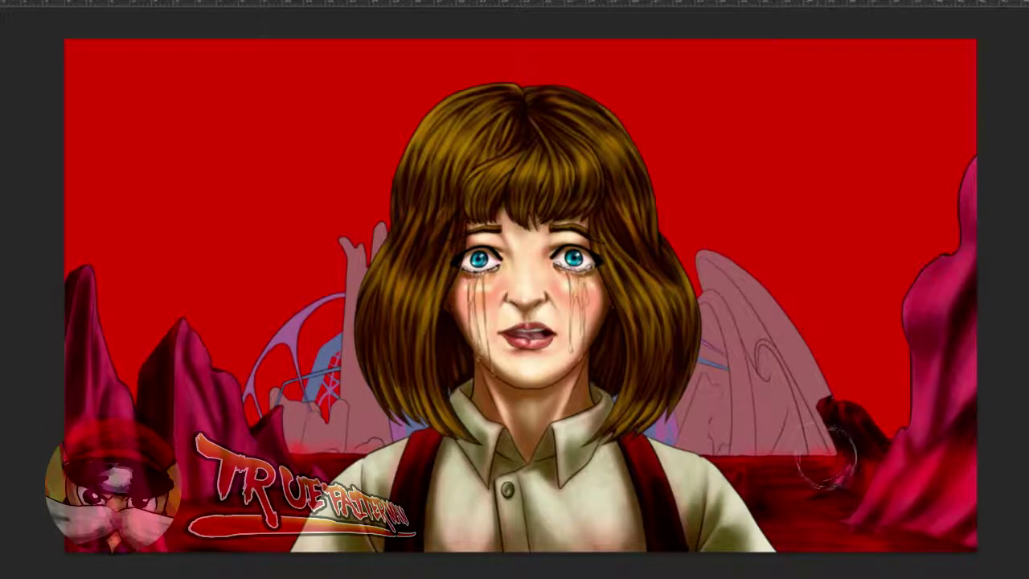
{"action": "mouse_move", "coordinate": [831, 446]}
{"action": "left_mouse_down"}
{"action": "mouse_move", "coordinate": [798, 455]}
{"action": "mouse_move", "coordinate": [835, 454]}
{"action": "mouse_move", "coordinate": [798, 461]}
{"action": "mouse_move", "coordinate": [821, 502]}
{"action": "mouse_move", "coordinate": [796, 476]}
{"action": "left_mouse_up"}
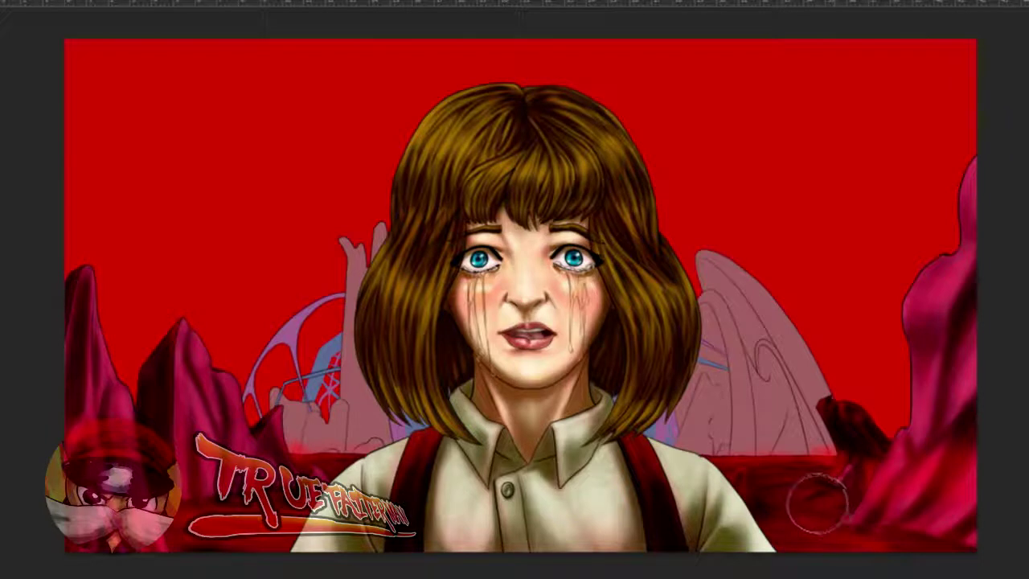
- Create a new layer directly above Capa16 and clip it to Capa16
{"action": "scroll", "coordinate": [731, 281], "scroll_direction": "down", "scroll_amount": 3}
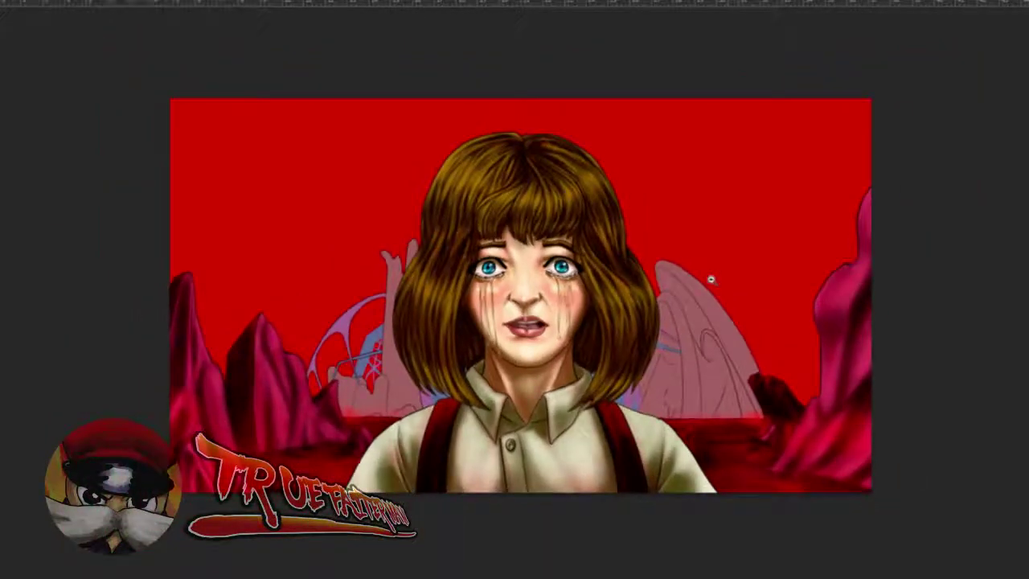
{"action": "scroll", "coordinate": [712, 279], "scroll_direction": "up", "scroll_amount": 2}
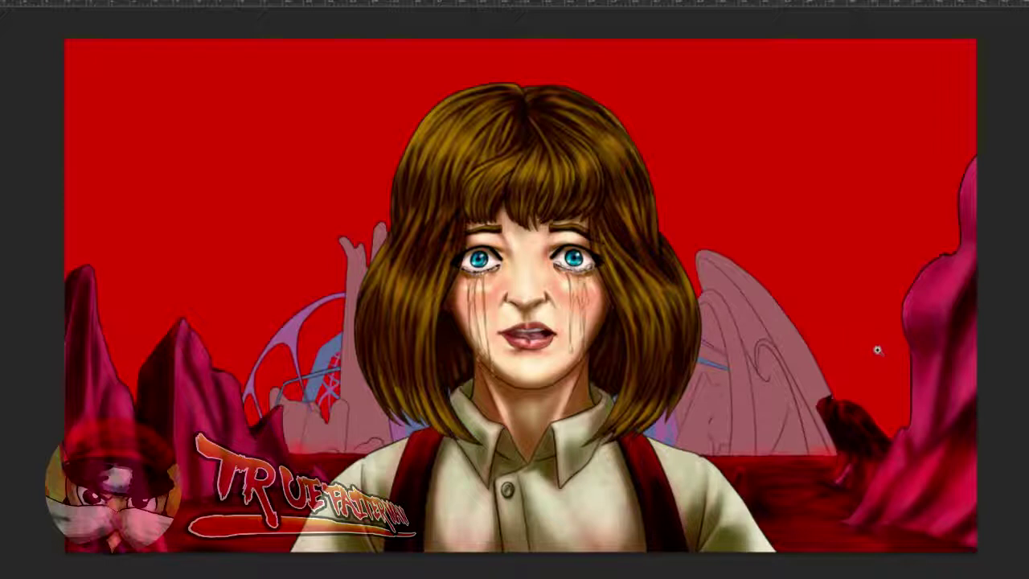
{"action": "scroll", "coordinate": [803, 342], "scroll_direction": "up", "scroll_amount": 2}
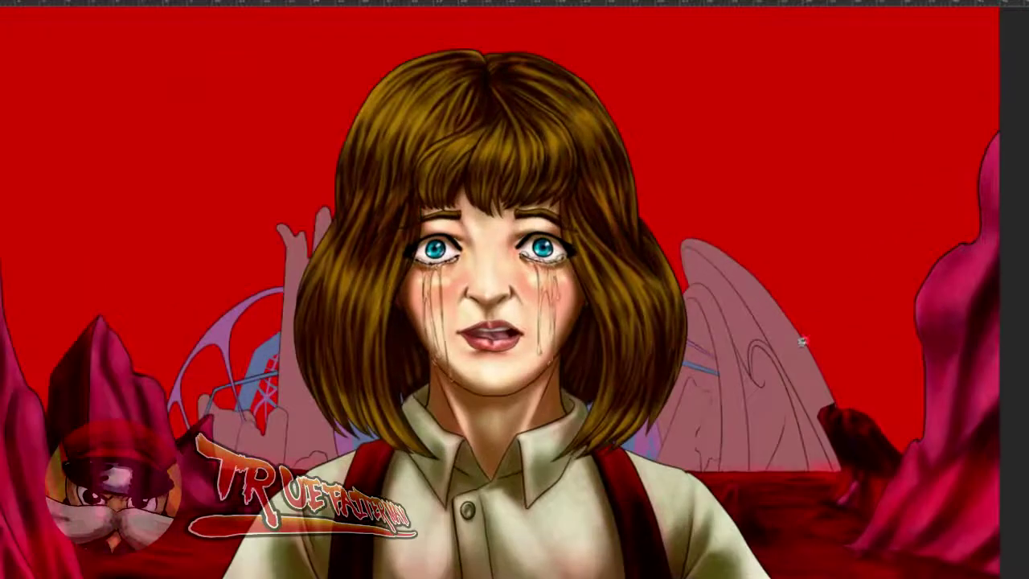
{"action": "left_click_drag", "start_coordinate": [680, 304], "coordinate": [724, 279]}
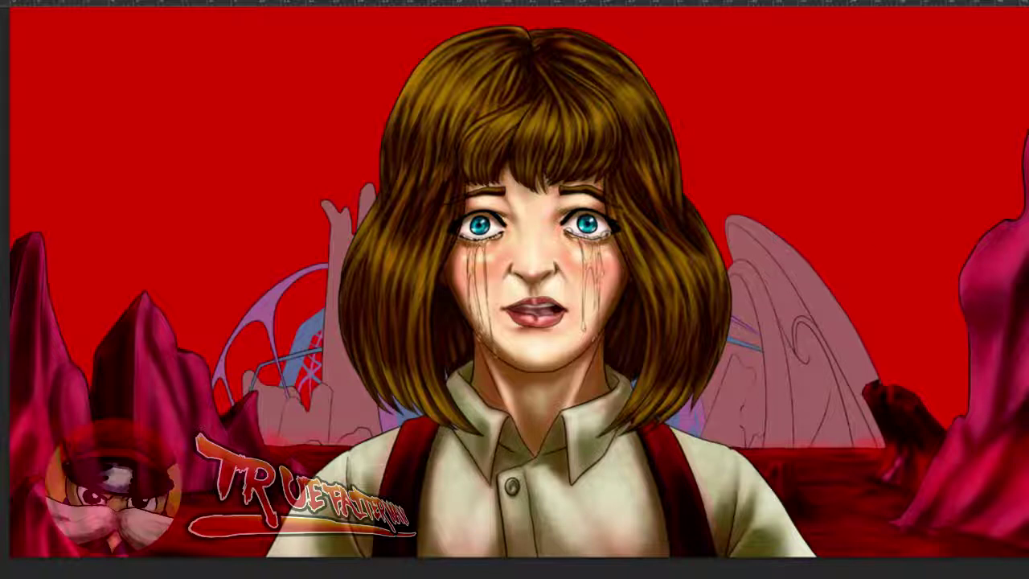
{"action": "key", "text": "Tab"}
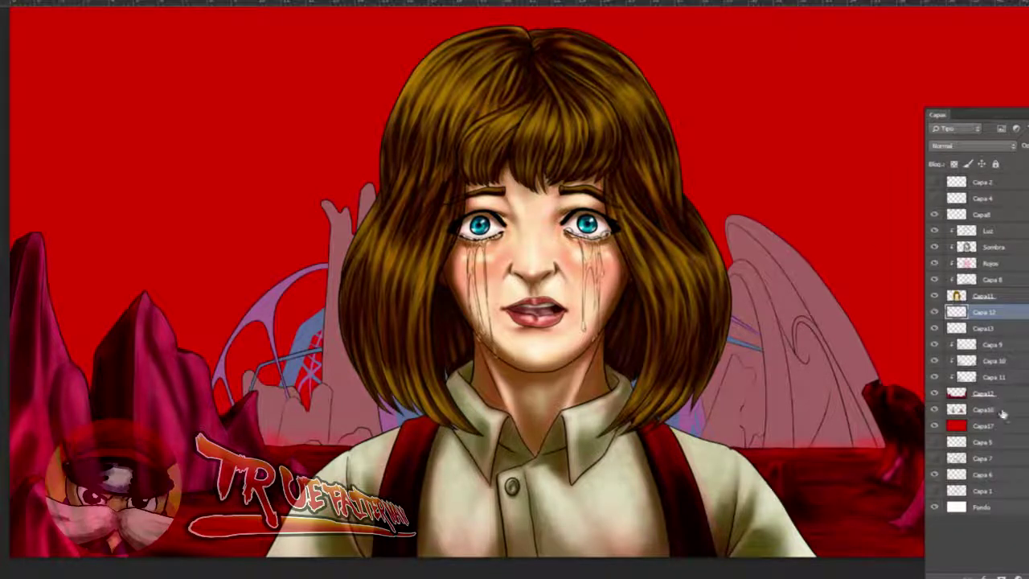
{"action": "left_click", "coordinate": [1000, 410]}
{"action": "left_click", "coordinate": [934, 410]}
{"action": "left_click", "coordinate": [934, 410]}
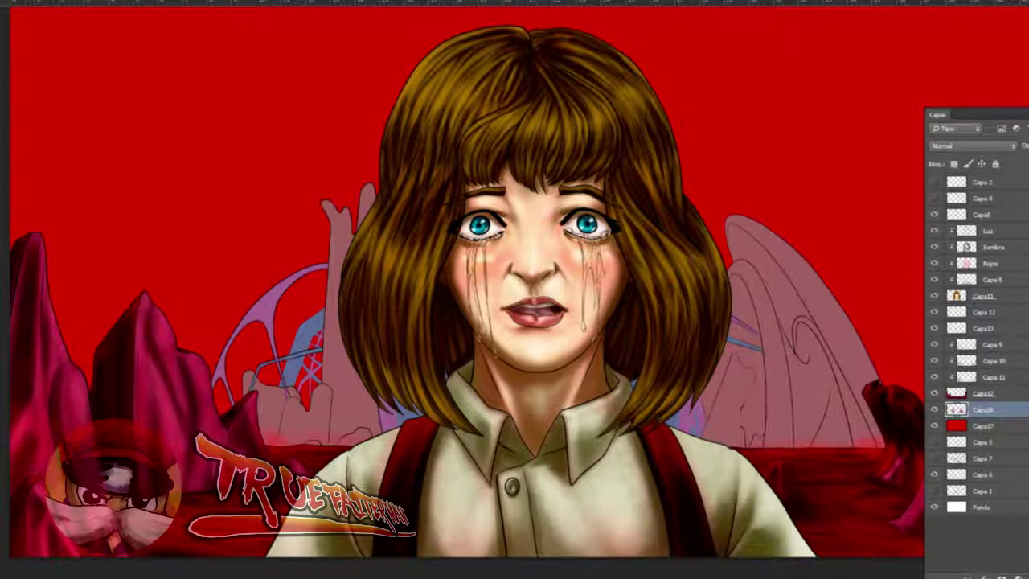
{"action": "key", "text": "ctrl+j"}
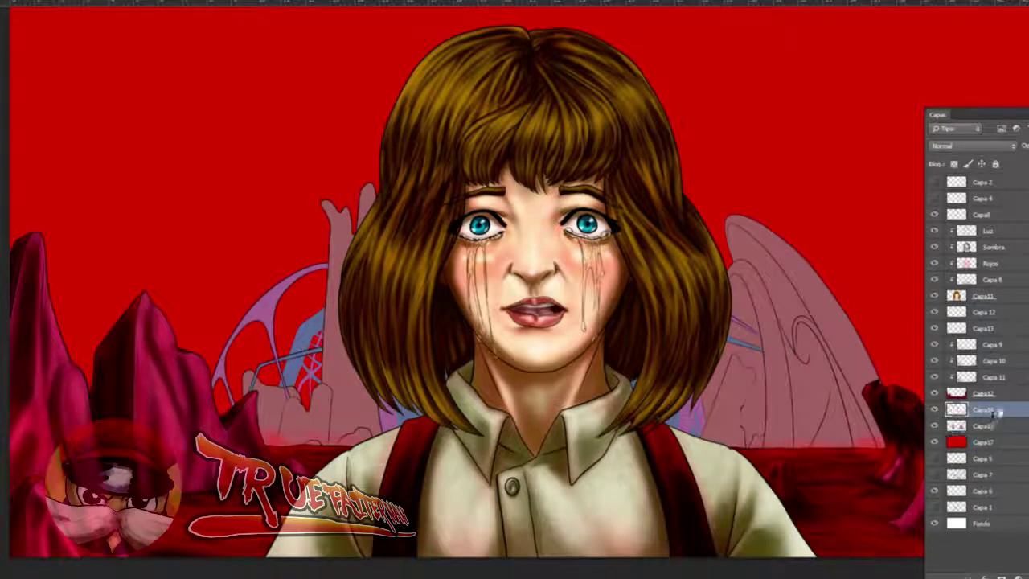
{"action": "left_click_drag", "start_coordinate": [993, 410], "coordinate": [996, 414]}
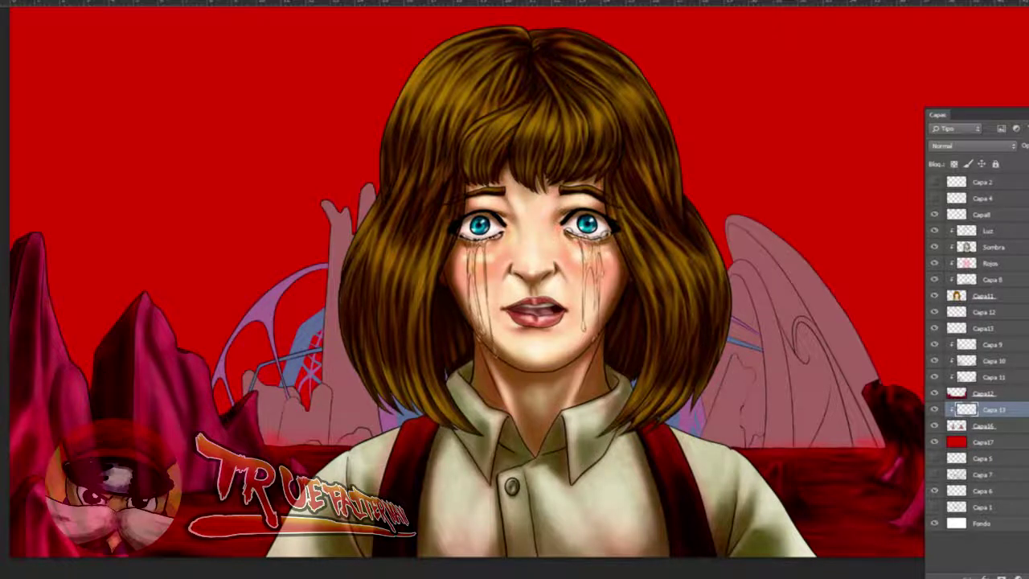
- Add another new layer between Capa16 and its clipped layer, and set its blend mode to Multiply
{"action": "key", "text": "ctrl+shift+n"}
{"action": "left_click", "coordinate": [695, 171]}
{"action": "left_click", "coordinate": [1026, 431]}
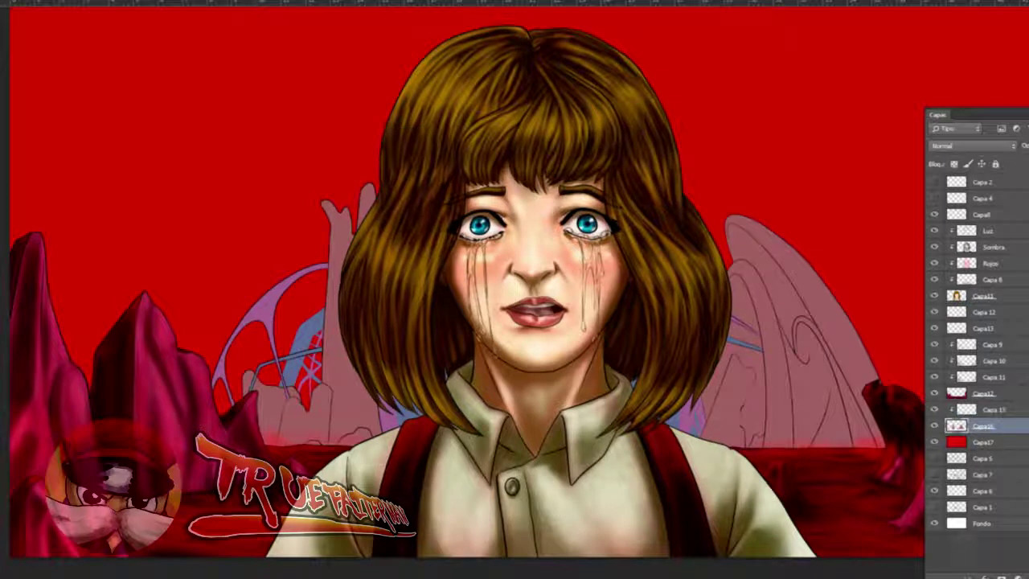
{"action": "left_click", "coordinate": [969, 146]}
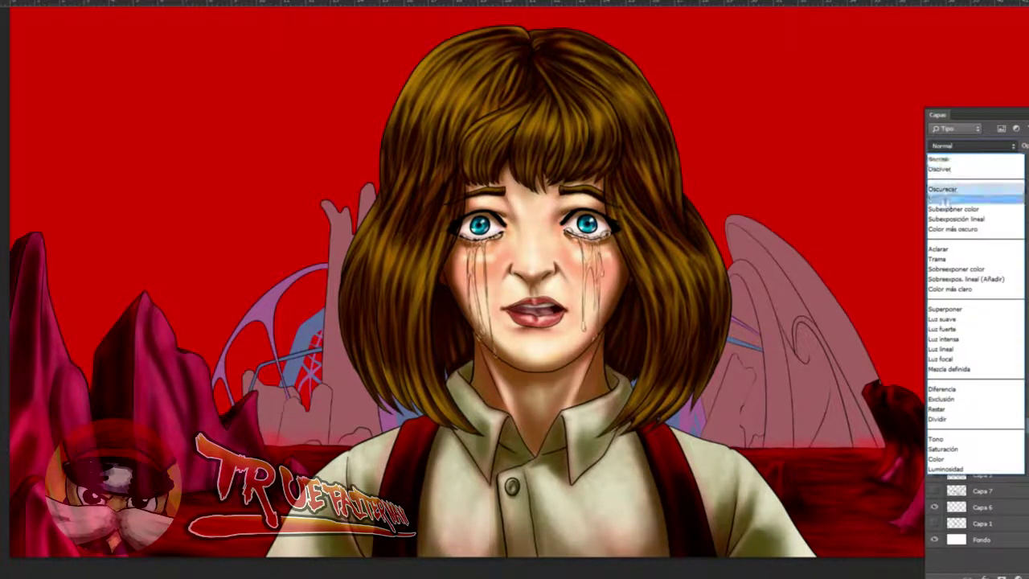
{"action": "left_click", "coordinate": [950, 200]}
{"action": "key", "text": "Tab"}
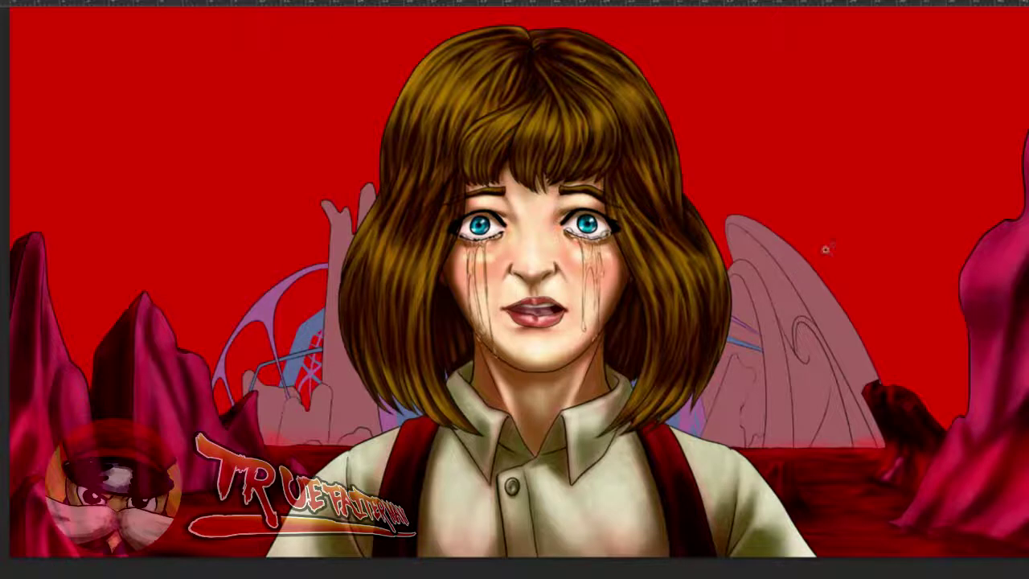
- Brush dark shading onto the inner band of the large wing behind the character and around its curl
{"action": "scroll", "coordinate": [799, 269], "scroll_direction": "up", "scroll_amount": 3}
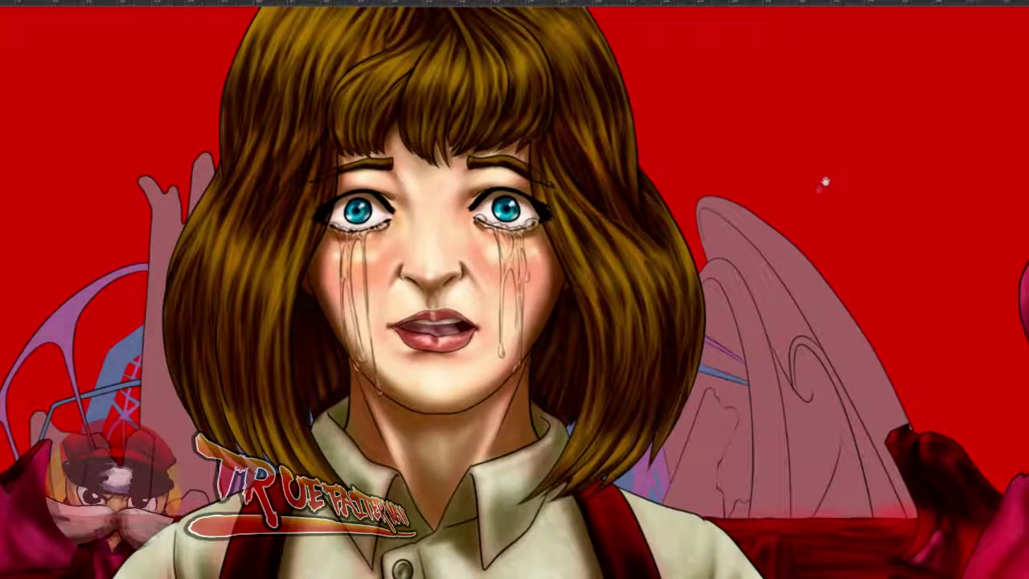
{"action": "left_click_drag", "start_coordinate": [796, 270], "coordinate": [840, 165]}
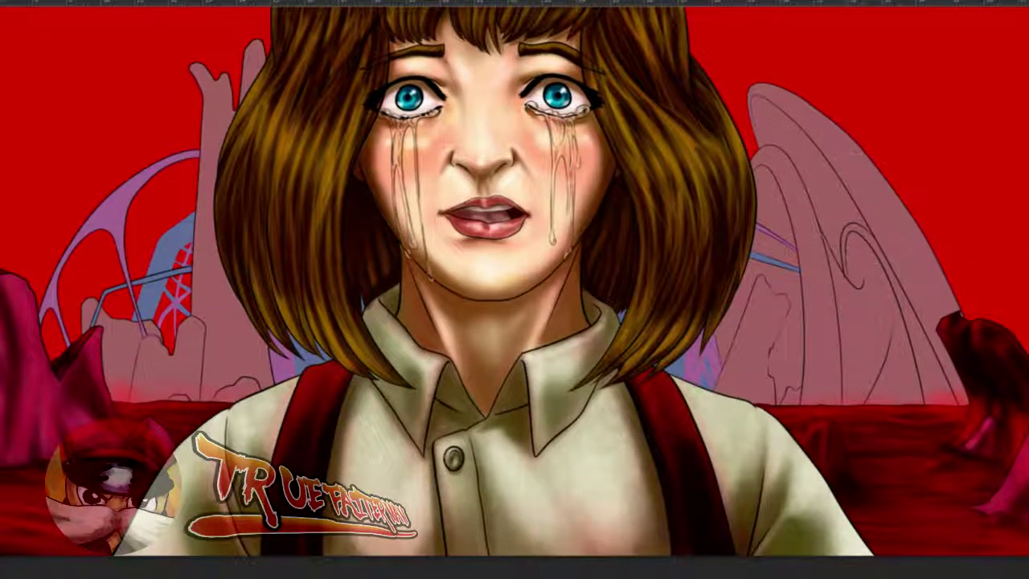
{"action": "left_click", "coordinate": [38, 2]}
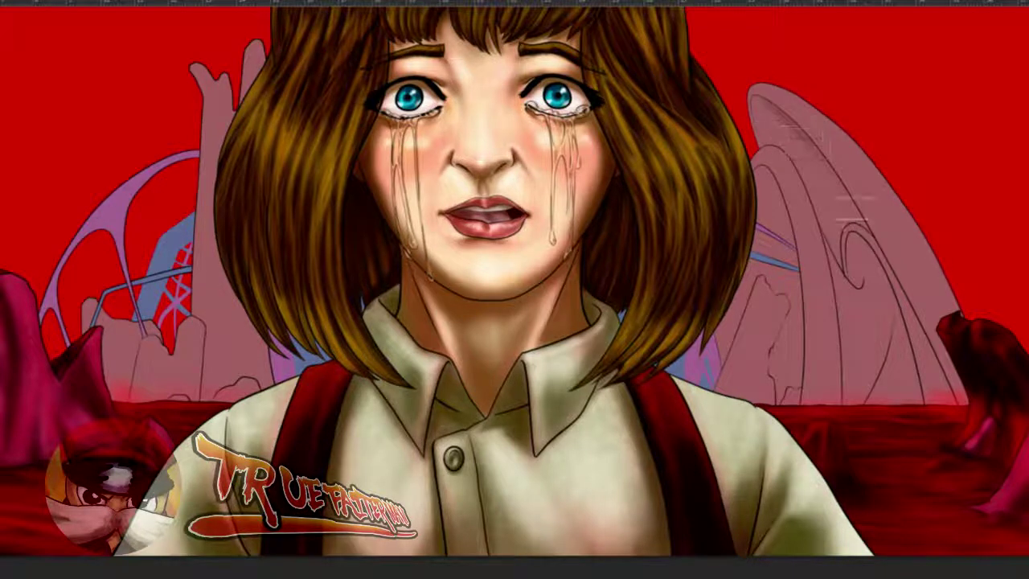
{"action": "left_click_drag", "start_coordinate": [873, 233], "coordinate": [831, 189]}
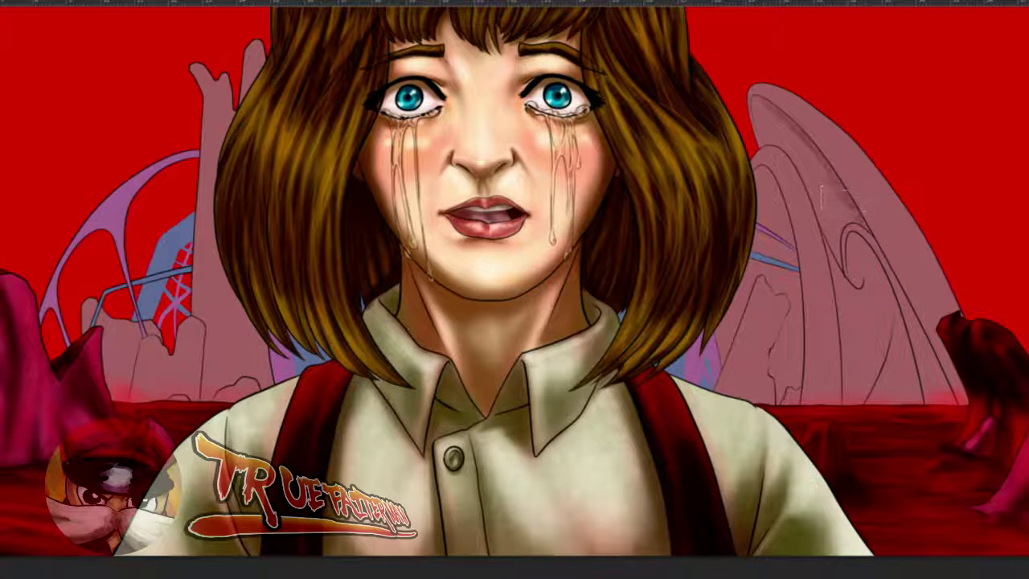
{"action": "mouse_move", "coordinate": [871, 231]}
{"action": "left_mouse_down"}
{"action": "mouse_move", "coordinate": [760, 98]}
{"action": "mouse_move", "coordinate": [775, 111]}
{"action": "left_mouse_up"}
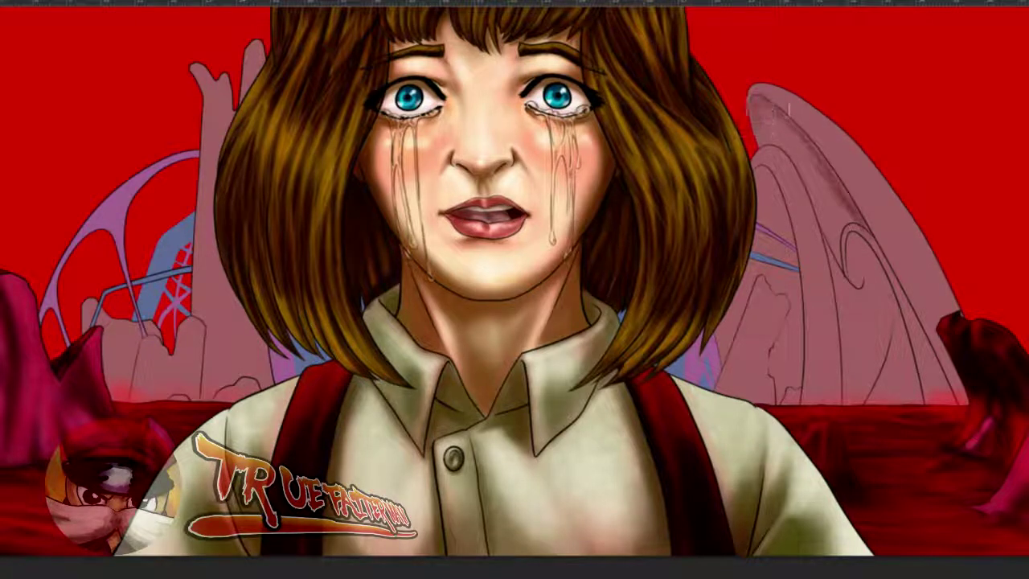
{"action": "mouse_move", "coordinate": [791, 128]}
{"action": "left_mouse_down"}
{"action": "mouse_move", "coordinate": [804, 169]}
{"action": "mouse_move", "coordinate": [760, 116]}
{"action": "mouse_move", "coordinate": [776, 116]}
{"action": "mouse_move", "coordinate": [765, 140]}
{"action": "mouse_move", "coordinate": [762, 131]}
{"action": "mouse_move", "coordinate": [796, 147]}
{"action": "mouse_move", "coordinate": [765, 117]}
{"action": "mouse_move", "coordinate": [780, 121]}
{"action": "mouse_move", "coordinate": [824, 189]}
{"action": "mouse_move", "coordinate": [825, 219]}
{"action": "mouse_move", "coordinate": [807, 170]}
{"action": "mouse_move", "coordinate": [832, 241]}
{"action": "mouse_move", "coordinate": [820, 207]}
{"action": "mouse_move", "coordinate": [844, 193]}
{"action": "mouse_move", "coordinate": [854, 216]}
{"action": "mouse_move", "coordinate": [840, 197]}
{"action": "mouse_move", "coordinate": [836, 225]}
{"action": "mouse_move", "coordinate": [848, 215]}
{"action": "mouse_move", "coordinate": [794, 143]}
{"action": "left_mouse_up"}
{"action": "mouse_move", "coordinate": [850, 233]}
{"action": "left_mouse_down"}
{"action": "mouse_move", "coordinate": [879, 350]}
{"action": "mouse_move", "coordinate": [879, 274]}
{"action": "mouse_move", "coordinate": [882, 305]}
{"action": "mouse_move", "coordinate": [870, 406]}
{"action": "mouse_move", "coordinate": [886, 330]}
{"action": "mouse_move", "coordinate": [848, 403]}
{"action": "mouse_move", "coordinate": [891, 299]}
{"action": "left_mouse_up"}
{"action": "mouse_move", "coordinate": [852, 239]}
{"action": "left_mouse_down"}
{"action": "mouse_move", "coordinate": [865, 274]}
{"action": "mouse_move", "coordinate": [865, 258]}
{"action": "mouse_move", "coordinate": [876, 300]}
{"action": "left_mouse_up"}
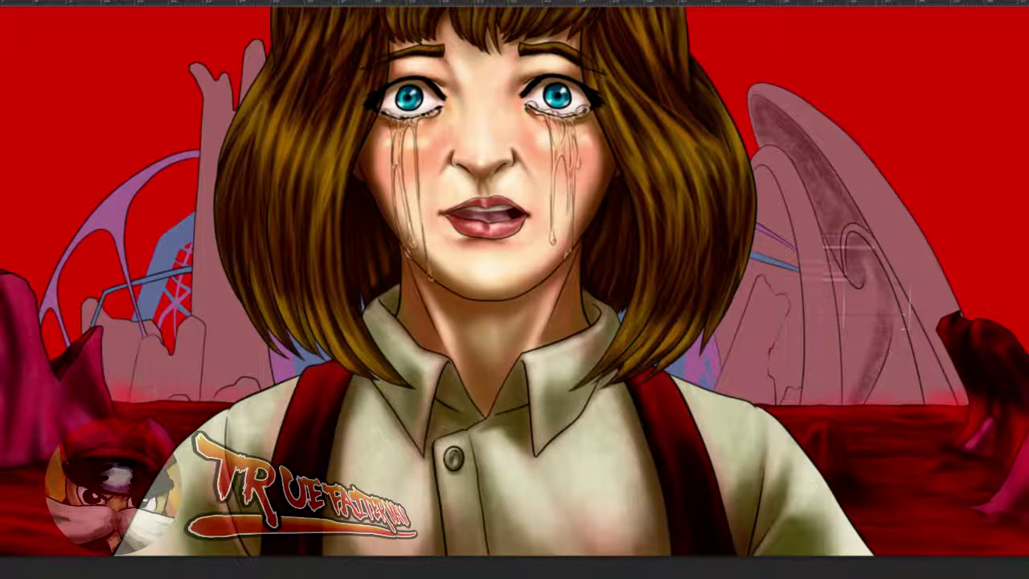
- Deepen the shadow along the wing's curved inner band, from its tip down to the spiral curl
{"action": "mouse_move", "coordinate": [836, 267]}
{"action": "left_mouse_down"}
{"action": "mouse_move", "coordinate": [851, 342]}
{"action": "mouse_move", "coordinate": [822, 247]}
{"action": "left_mouse_up"}
{"action": "mouse_move", "coordinate": [790, 117]}
{"action": "left_mouse_down"}
{"action": "mouse_move", "coordinate": [758, 114]}
{"action": "mouse_move", "coordinate": [812, 140]}
{"action": "left_mouse_up"}
{"action": "left_click_drag", "start_coordinate": [812, 141], "coordinate": [769, 105]}
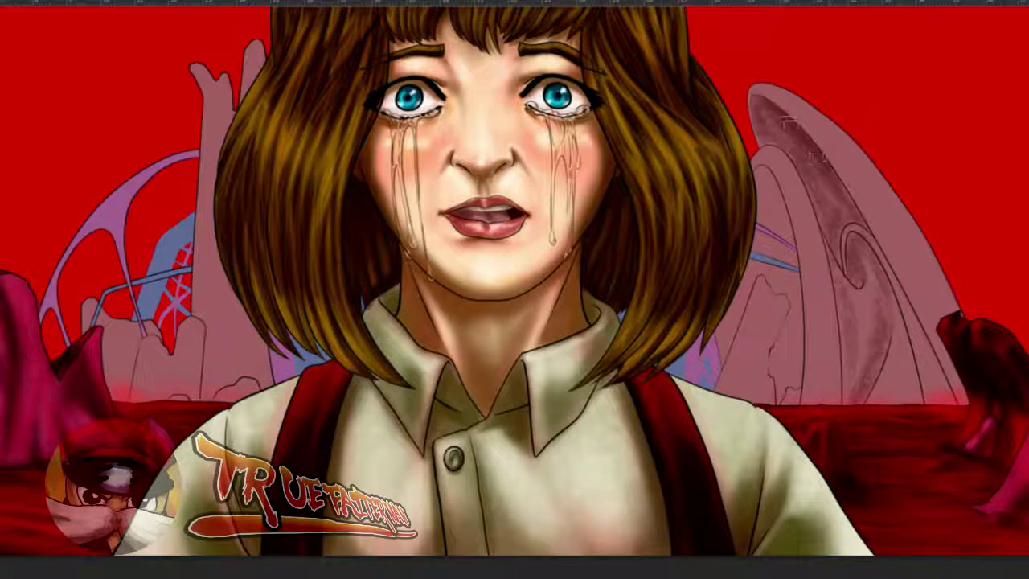
{"action": "left_click_drag", "start_coordinate": [816, 154], "coordinate": [824, 168]}
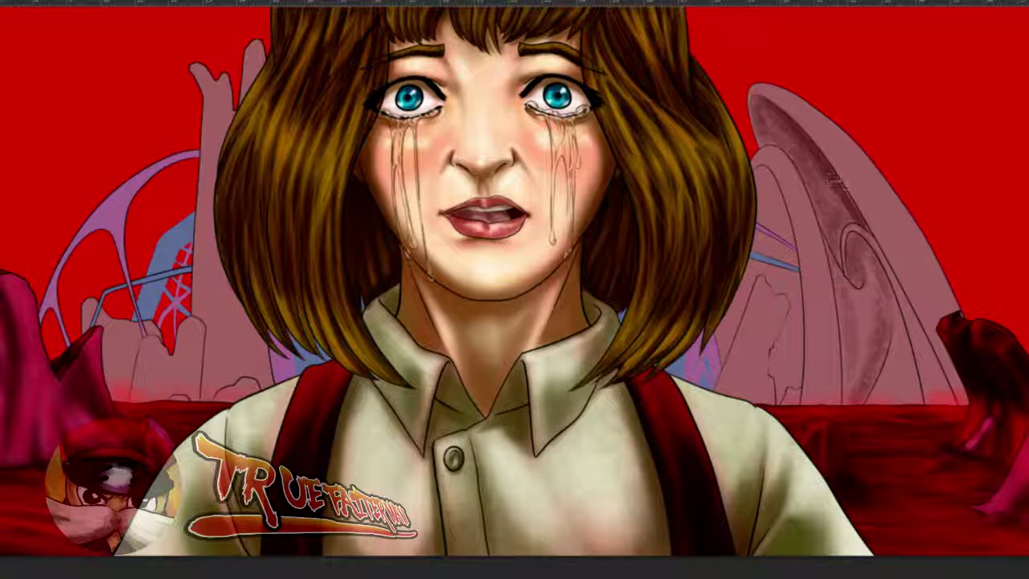
{"action": "left_click_drag", "start_coordinate": [848, 214], "coordinate": [853, 215]}
{"action": "mouse_move", "coordinate": [796, 138]}
{"action": "left_mouse_down"}
{"action": "mouse_move", "coordinate": [848, 223]}
{"action": "mouse_move", "coordinate": [841, 249]}
{"action": "left_mouse_up"}
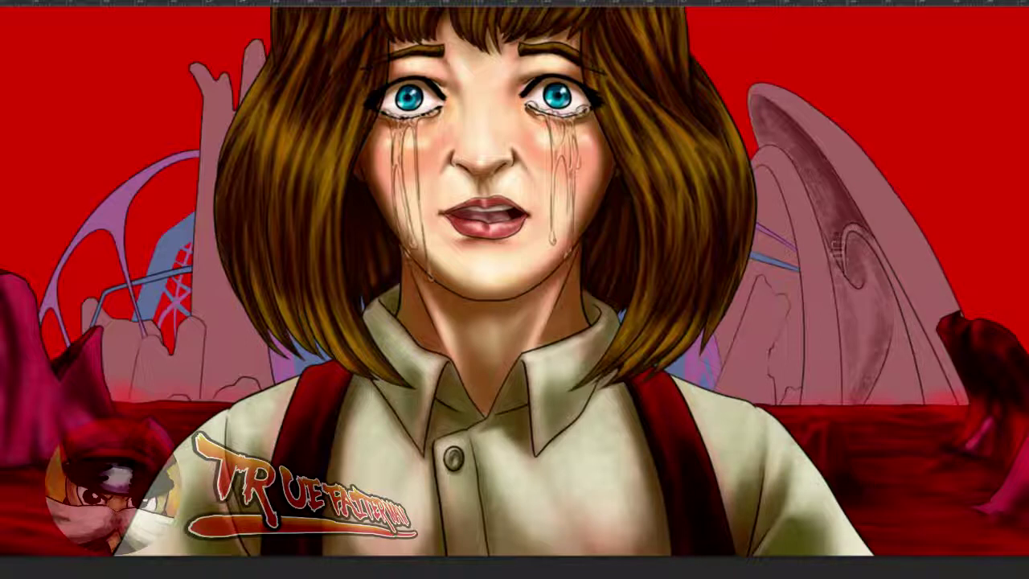
{"action": "left_click_drag", "start_coordinate": [855, 279], "coordinate": [863, 281]}
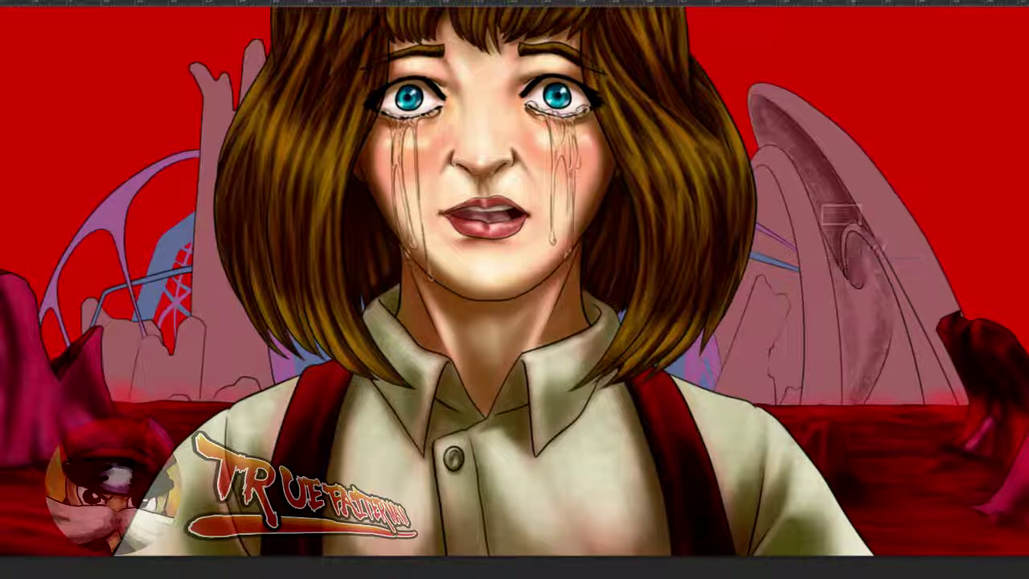
{"action": "mouse_move", "coordinate": [832, 223]}
{"action": "left_mouse_down"}
{"action": "mouse_move", "coordinate": [841, 206]}
{"action": "mouse_move", "coordinate": [818, 193]}
{"action": "mouse_move", "coordinate": [842, 261]}
{"action": "mouse_move", "coordinate": [832, 189]}
{"action": "mouse_move", "coordinate": [814, 201]}
{"action": "mouse_move", "coordinate": [808, 169]}
{"action": "mouse_move", "coordinate": [816, 195]}
{"action": "left_mouse_up"}
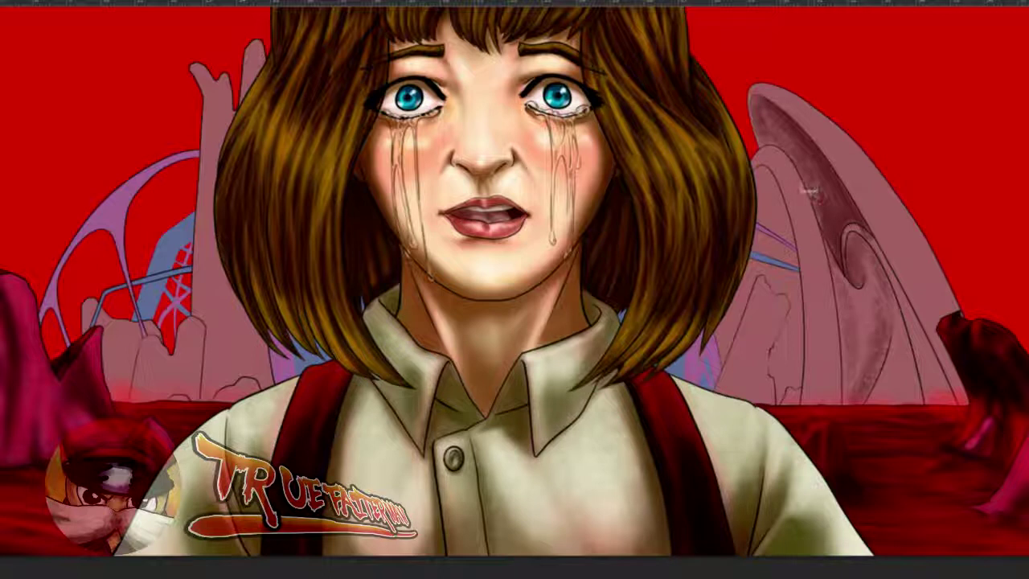
{"action": "mouse_move", "coordinate": [857, 254]}
{"action": "left_mouse_down"}
{"action": "mouse_move", "coordinate": [873, 254]}
{"action": "mouse_move", "coordinate": [857, 248]}
{"action": "left_mouse_up"}
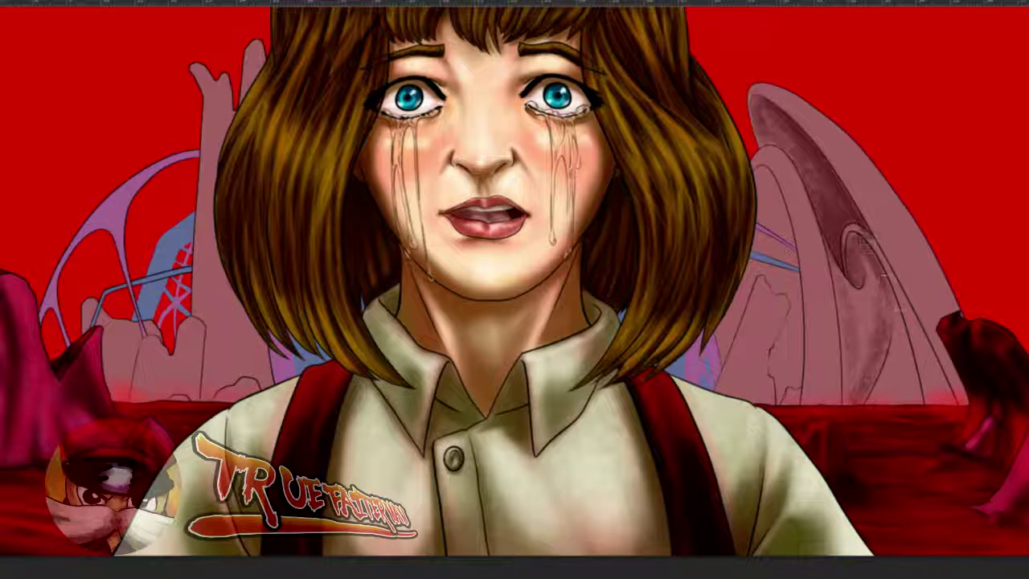
- Shade the lower folds of the wing below the curl, down to the horizon
{"action": "left_click_drag", "start_coordinate": [884, 272], "coordinate": [913, 391]}
{"action": "key", "text": "ctrl+z"}
{"action": "mouse_move", "coordinate": [883, 273]}
{"action": "left_mouse_down"}
{"action": "mouse_move", "coordinate": [926, 401]}
{"action": "mouse_move", "coordinate": [892, 281]}
{"action": "mouse_move", "coordinate": [942, 394]}
{"action": "left_mouse_up"}
{"action": "mouse_move", "coordinate": [918, 332]}
{"action": "left_mouse_down"}
{"action": "mouse_move", "coordinate": [956, 422]}
{"action": "mouse_move", "coordinate": [910, 346]}
{"action": "left_mouse_up"}
{"action": "mouse_move", "coordinate": [921, 418]}
{"action": "left_mouse_down"}
{"action": "mouse_move", "coordinate": [940, 354]}
{"action": "mouse_move", "coordinate": [916, 350]}
{"action": "mouse_move", "coordinate": [916, 338]}
{"action": "mouse_move", "coordinate": [892, 374]}
{"action": "mouse_move", "coordinate": [907, 400]}
{"action": "mouse_move", "coordinate": [907, 354]}
{"action": "mouse_move", "coordinate": [917, 406]}
{"action": "mouse_move", "coordinate": [906, 344]}
{"action": "left_mouse_up"}
{"action": "mouse_move", "coordinate": [903, 379]}
{"action": "left_mouse_down"}
{"action": "mouse_move", "coordinate": [891, 379]}
{"action": "mouse_move", "coordinate": [906, 334]}
{"action": "mouse_move", "coordinate": [918, 337]}
{"action": "mouse_move", "coordinate": [864, 352]}
{"action": "left_mouse_up"}
{"action": "left_click_drag", "start_coordinate": [846, 414], "coordinate": [849, 349]}
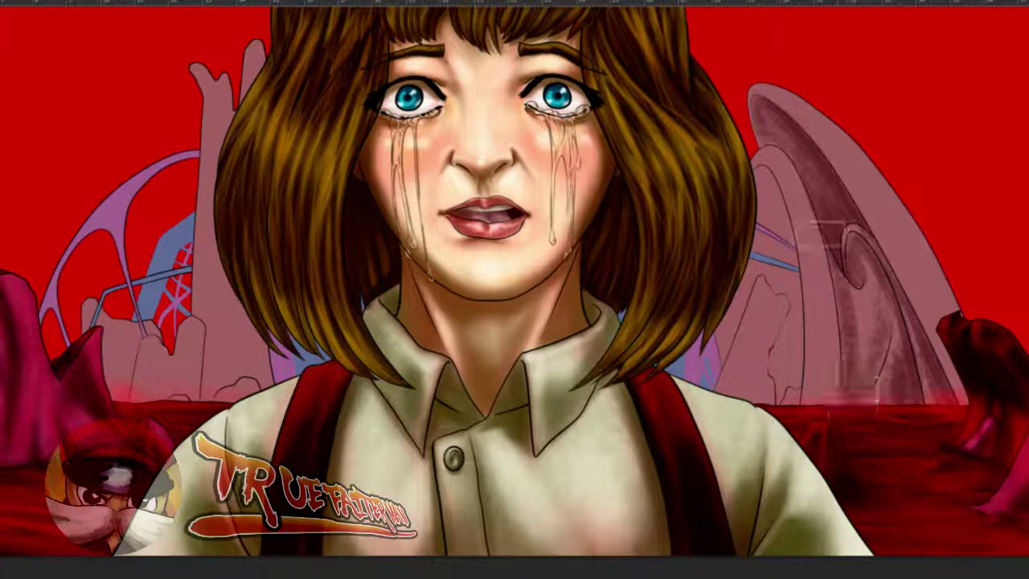
{"action": "left_click_drag", "start_coordinate": [857, 351], "coordinate": [852, 351]}
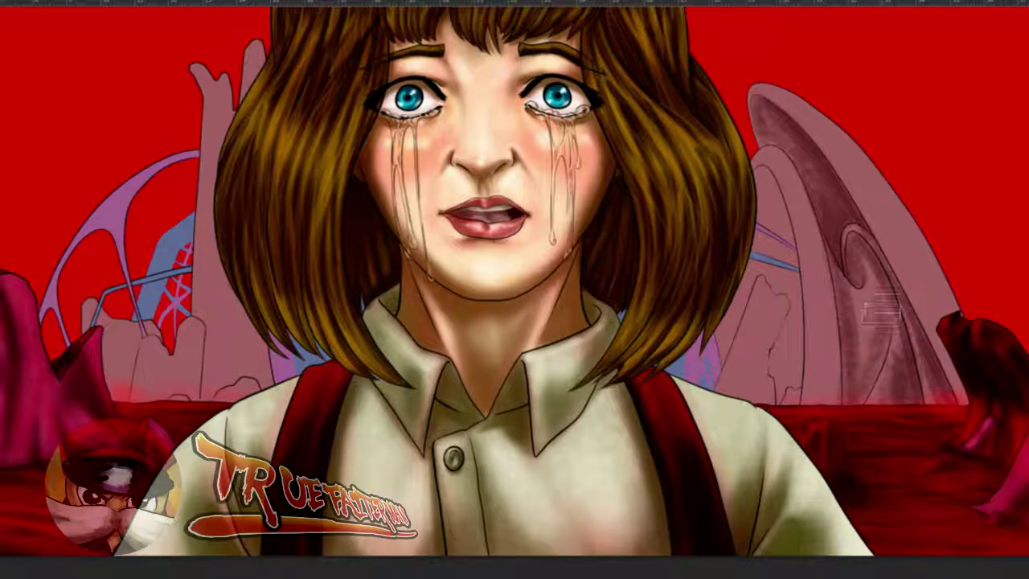
{"action": "mouse_move", "coordinate": [885, 308]}
{"action": "left_mouse_down"}
{"action": "mouse_move", "coordinate": [869, 336]}
{"action": "mouse_move", "coordinate": [870, 380]}
{"action": "mouse_move", "coordinate": [881, 340]}
{"action": "mouse_move", "coordinate": [869, 344]}
{"action": "mouse_move", "coordinate": [870, 316]}
{"action": "mouse_move", "coordinate": [840, 414]}
{"action": "mouse_move", "coordinate": [863, 354]}
{"action": "left_mouse_up"}
- Shade the wing's narrow folds beside the hair and its outer edge
{"action": "left_click_drag", "start_coordinate": [833, 259], "coordinate": [827, 261]}
{"action": "mouse_move", "coordinate": [765, 174]}
{"action": "left_mouse_down"}
{"action": "mouse_move", "coordinate": [751, 178]}
{"action": "mouse_move", "coordinate": [769, 176]}
{"action": "mouse_move", "coordinate": [781, 230]}
{"action": "mouse_move", "coordinate": [753, 177]}
{"action": "left_mouse_up"}
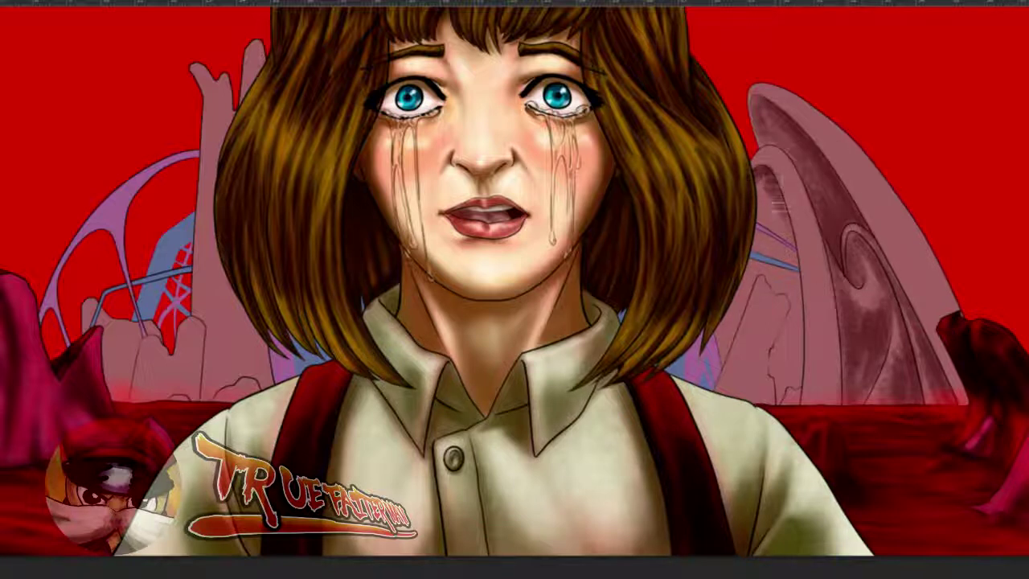
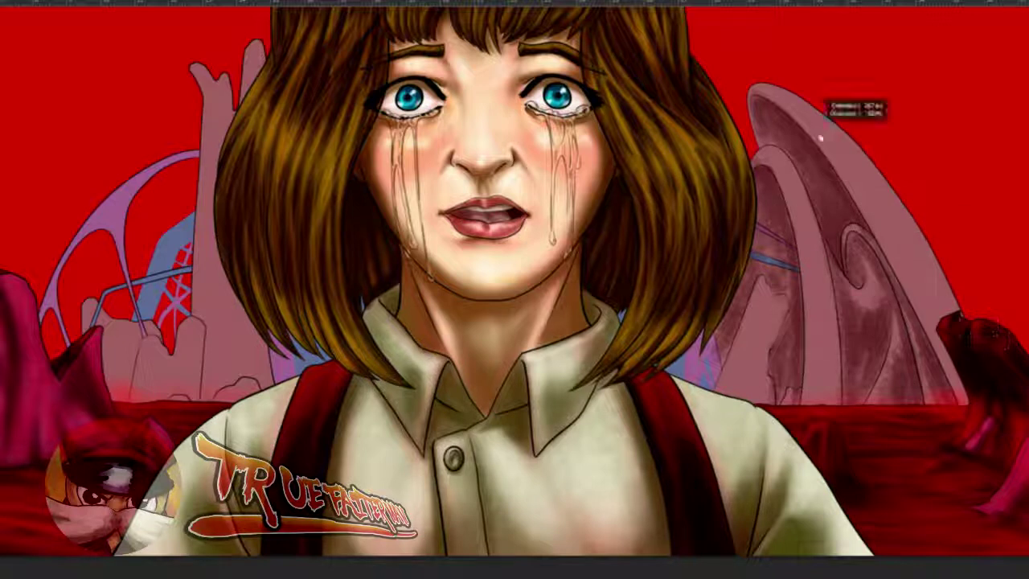
{"action": "left_click_drag", "start_coordinate": [860, 180], "coordinate": [815, 127]}
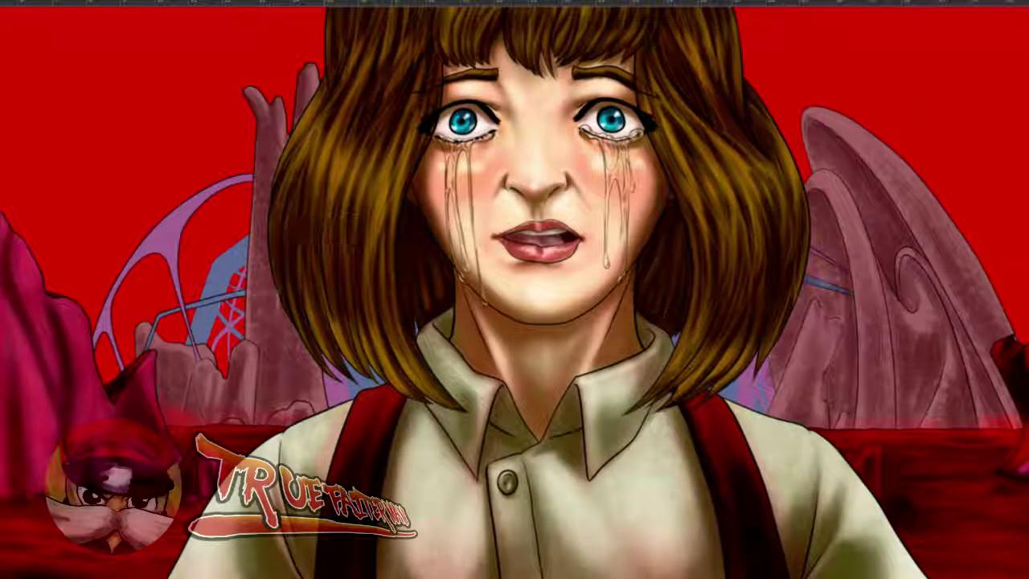
- Brush shading onto the tall stone pillar and the lattice beside it on the opposite side of the character
{"action": "left_click_drag", "start_coordinate": [259, 345], "coordinate": [257, 351]}
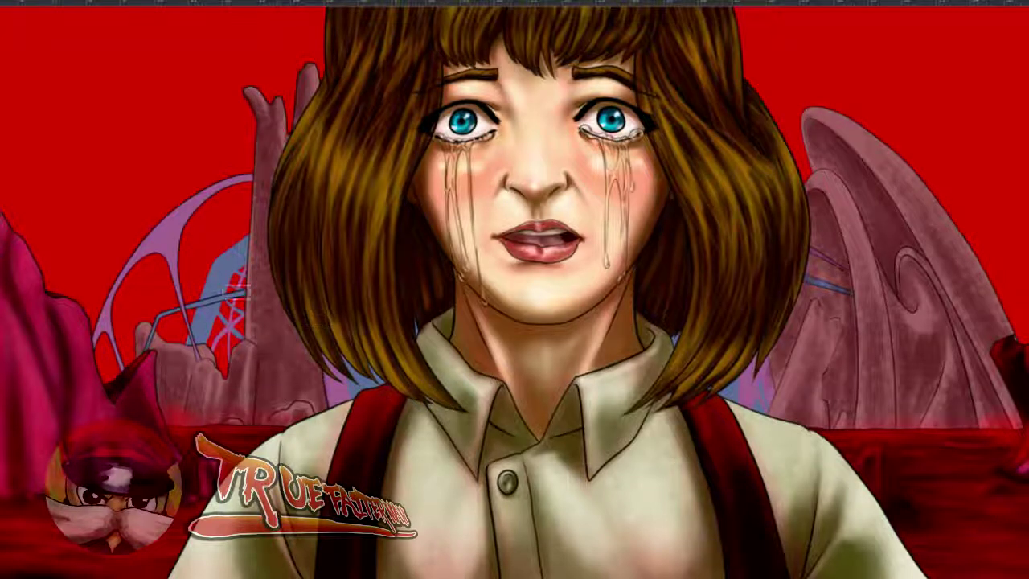
{"action": "left_click_drag", "start_coordinate": [269, 113], "coordinate": [263, 115]}
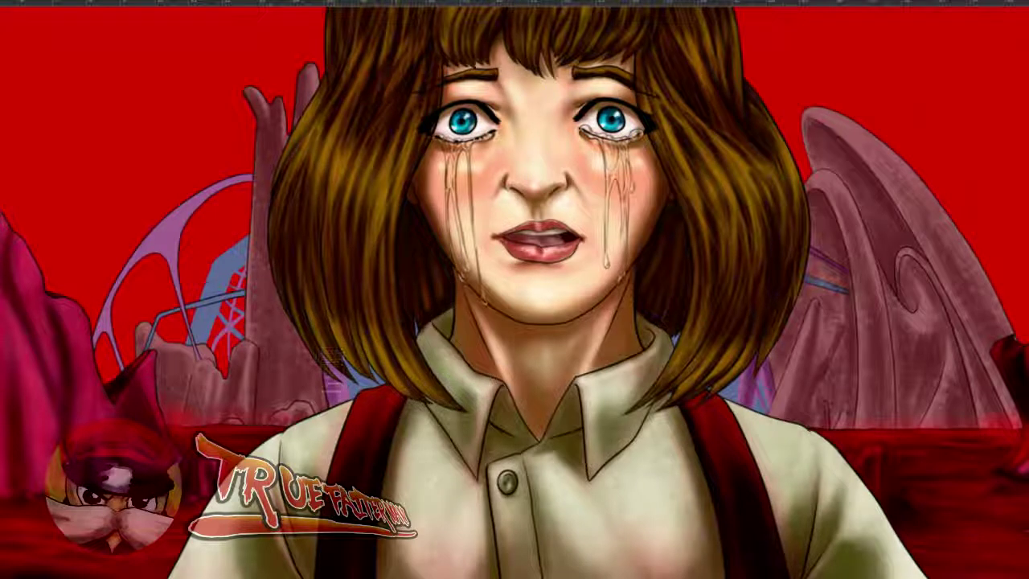
{"action": "mouse_move", "coordinate": [227, 324]}
{"action": "left_mouse_down"}
{"action": "mouse_move", "coordinate": [214, 328]}
{"action": "mouse_move", "coordinate": [229, 310]}
{"action": "left_mouse_up"}
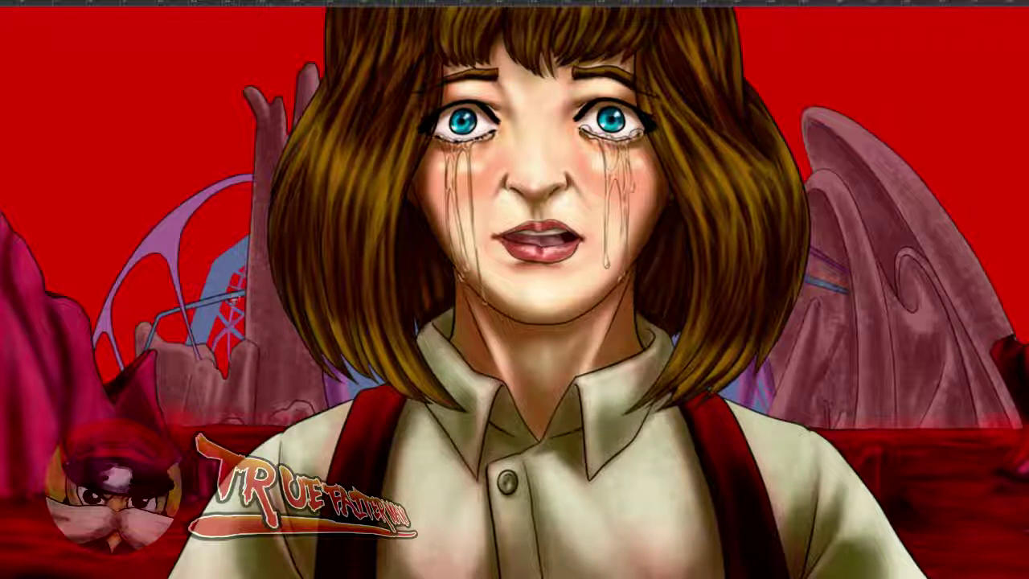
- Shade the purple web-like arch, and sample the blue beside the hair to shade the blue structure
{"action": "left_click_drag", "start_coordinate": [204, 283], "coordinate": [198, 276]}
{"action": "left_click_drag", "start_coordinate": [156, 235], "coordinate": [243, 173]}
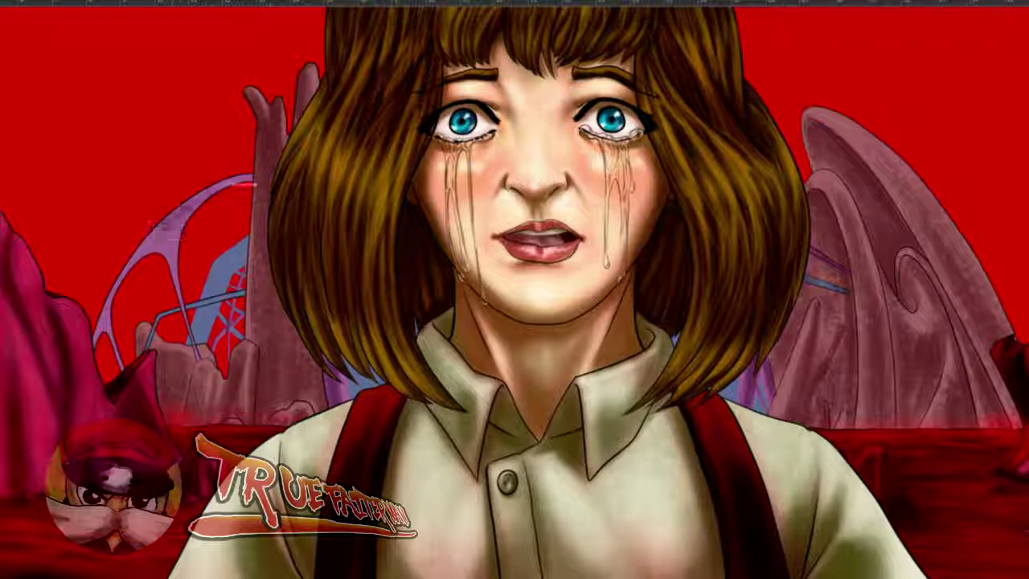
{"action": "mouse_move", "coordinate": [207, 191]}
{"action": "left_mouse_down"}
{"action": "mouse_move", "coordinate": [251, 177]}
{"action": "mouse_move", "coordinate": [199, 201]}
{"action": "left_mouse_up"}
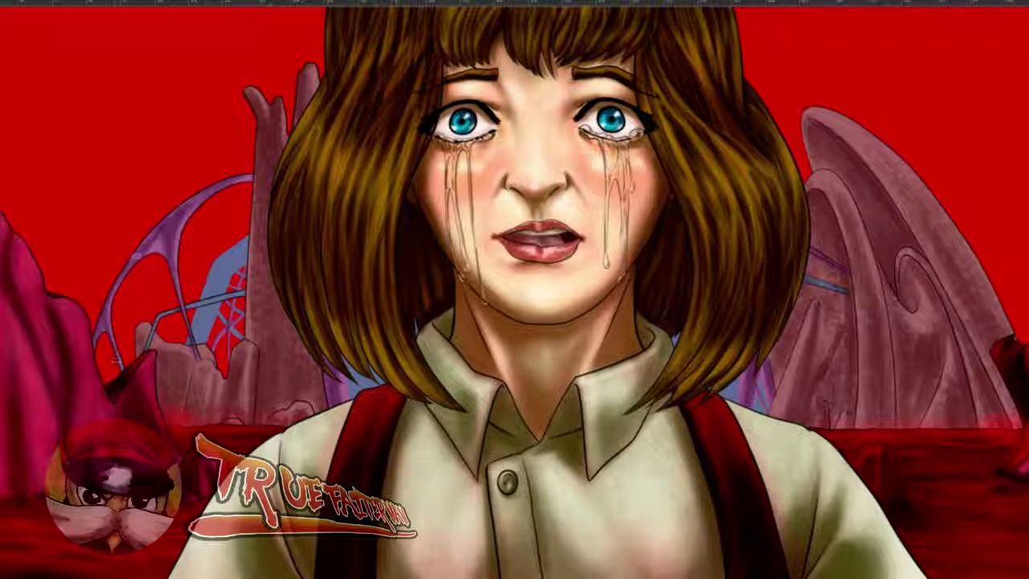
{"action": "left_click_drag", "start_coordinate": [223, 185], "coordinate": [194, 201]}
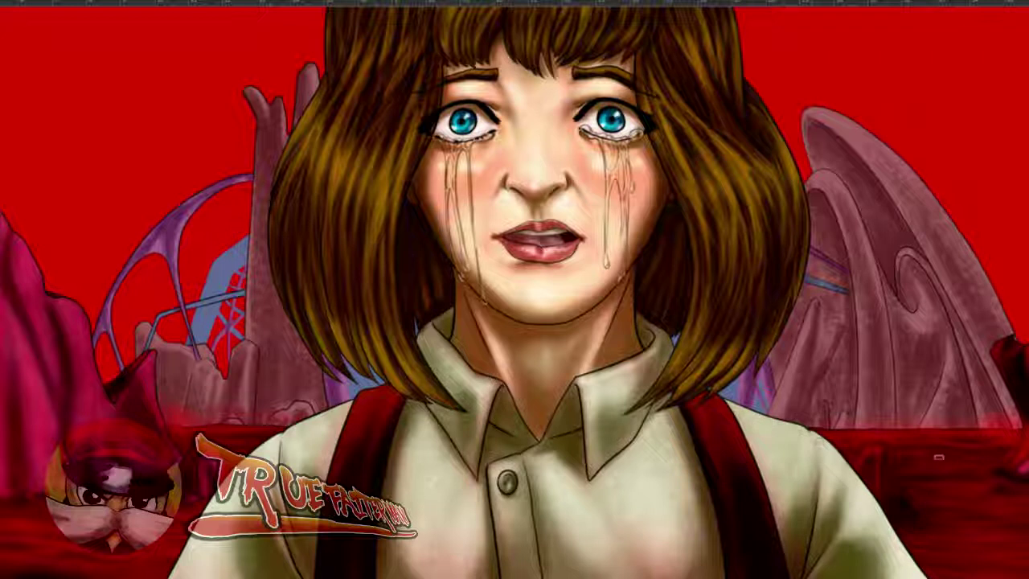
{"action": "left_click", "coordinate": [362, 379], "text": "alt"}
{"action": "left_click_drag", "start_coordinate": [363, 376], "coordinate": [382, 400]}
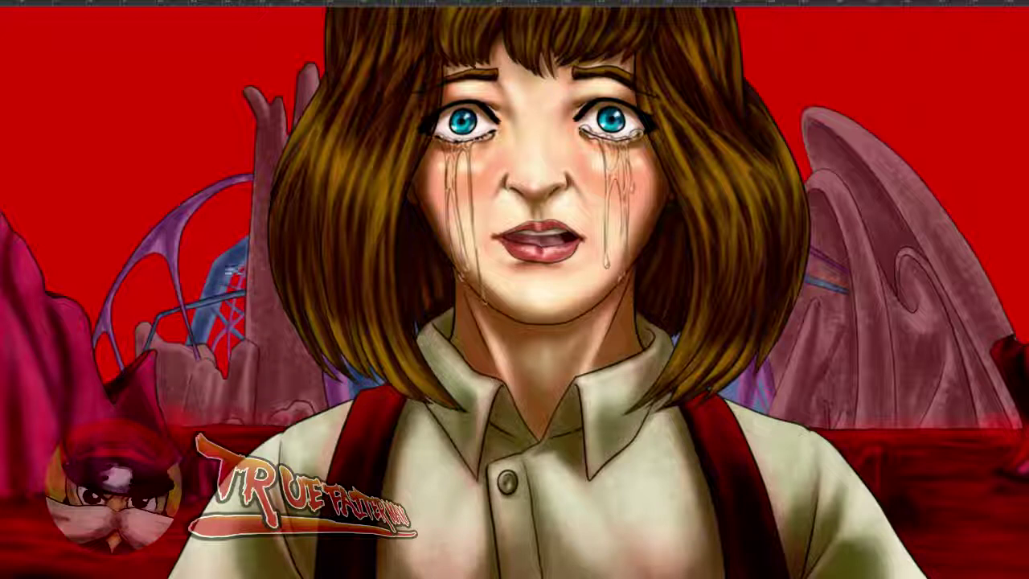
- Shade the remaining parts of the blue structure beside the pillar, behind the wing and below the hair
{"action": "left_click_drag", "start_coordinate": [239, 271], "coordinate": [240, 288]}
{"action": "left_click_drag", "start_coordinate": [816, 276], "coordinate": [852, 291]}
{"action": "left_click_drag", "start_coordinate": [743, 392], "coordinate": [753, 392]}
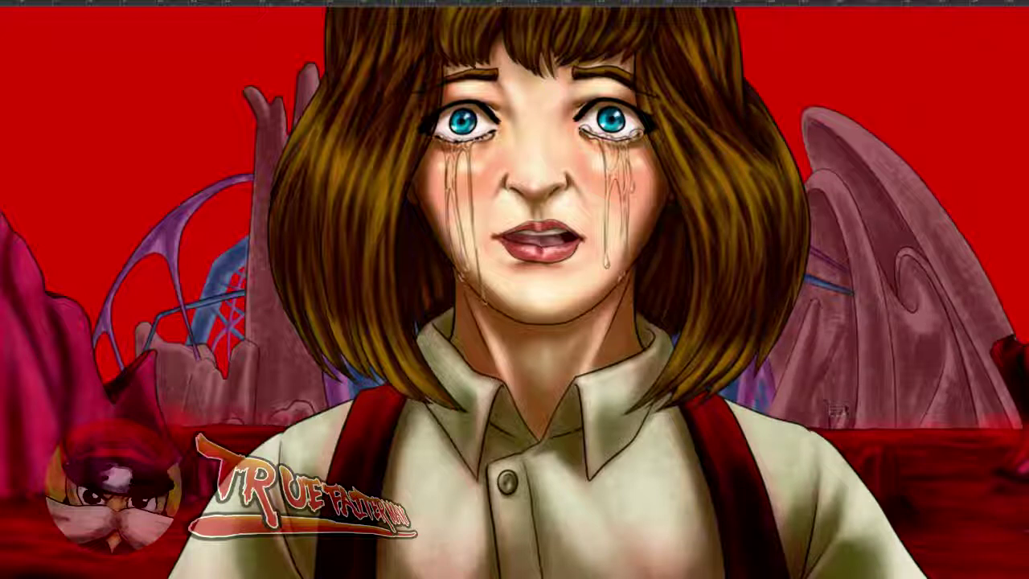
- Shade the rock folds at the wing's base, the area around its curl and the blue bar beside it
{"action": "left_click_drag", "start_coordinate": [841, 399], "coordinate": [824, 408]}
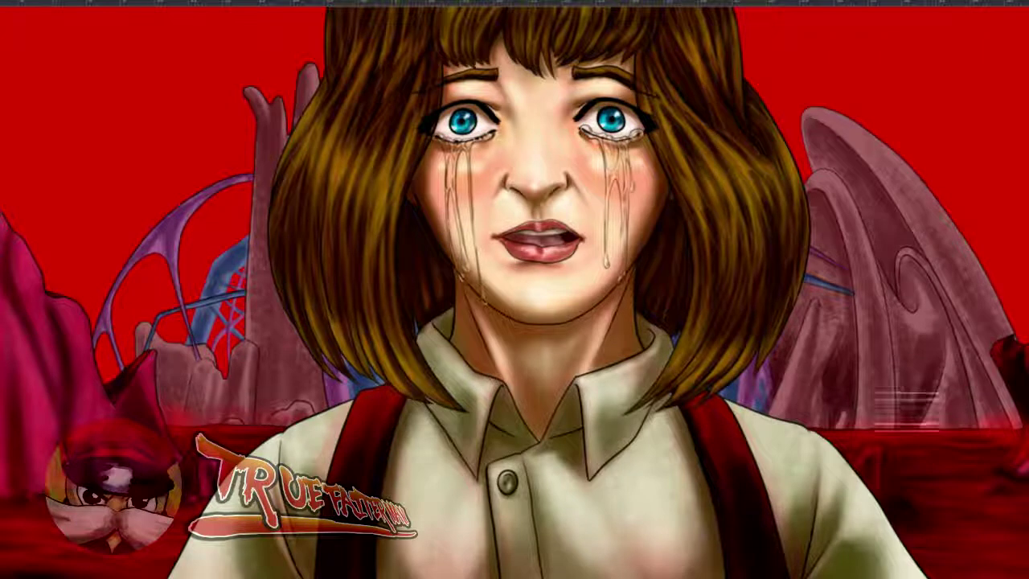
{"action": "left_click_drag", "start_coordinate": [897, 257], "coordinate": [881, 255]}
{"action": "left_click_drag", "start_coordinate": [966, 432], "coordinate": [894, 392]}
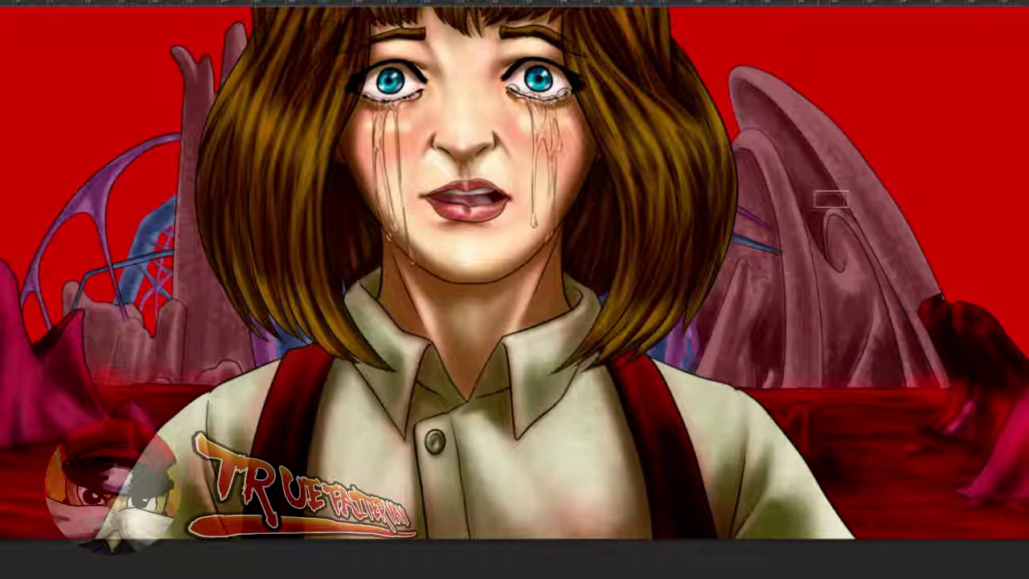
{"action": "left_click_drag", "start_coordinate": [821, 194], "coordinate": [832, 201]}
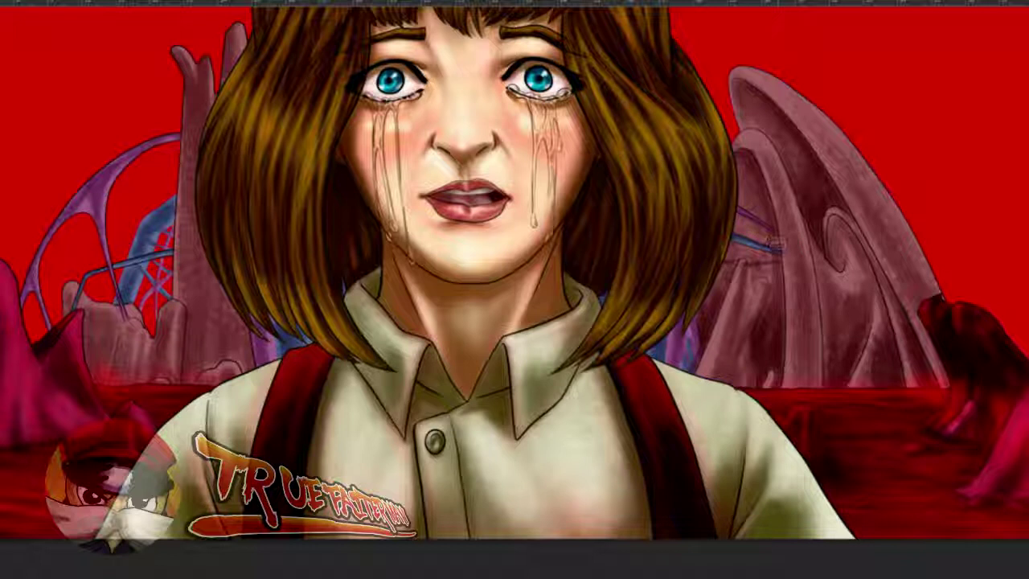
{"action": "left_click_drag", "start_coordinate": [758, 239], "coordinate": [774, 241]}
- Enlarge the brush and shade the lower part of the stone pillar beside the hair
{"action": "left_click_drag", "start_coordinate": [432, 274], "coordinate": [475, 276]}
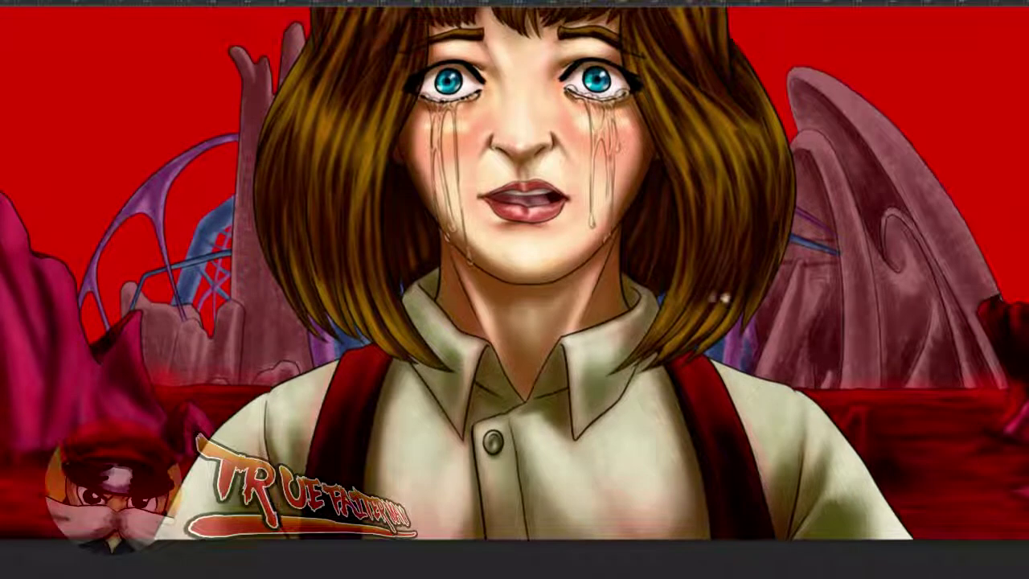
{"action": "left_click_drag", "start_coordinate": [666, 294], "coordinate": [779, 304]}
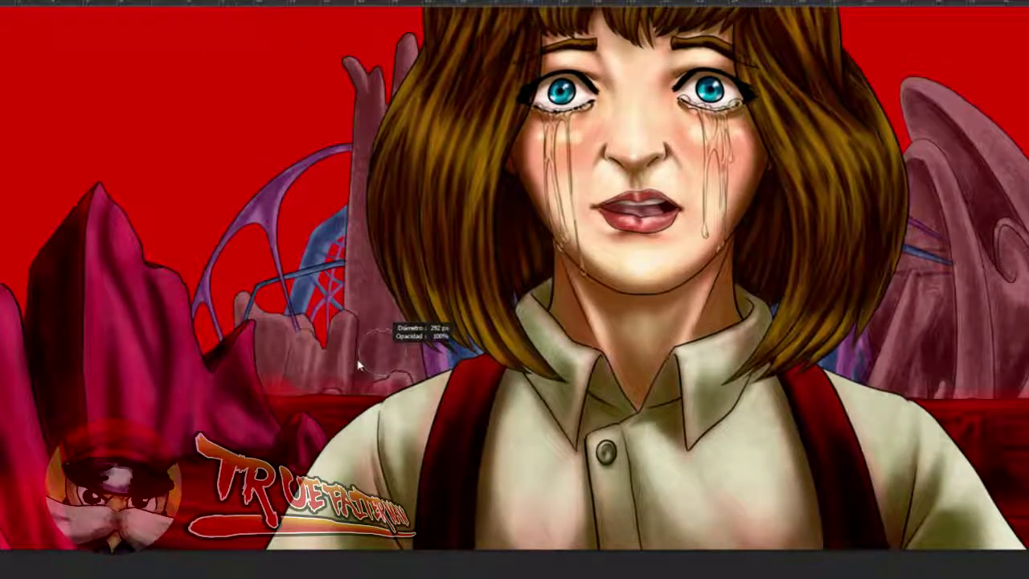
{"action": "left_click_drag", "start_coordinate": [363, 309], "coordinate": [410, 380]}
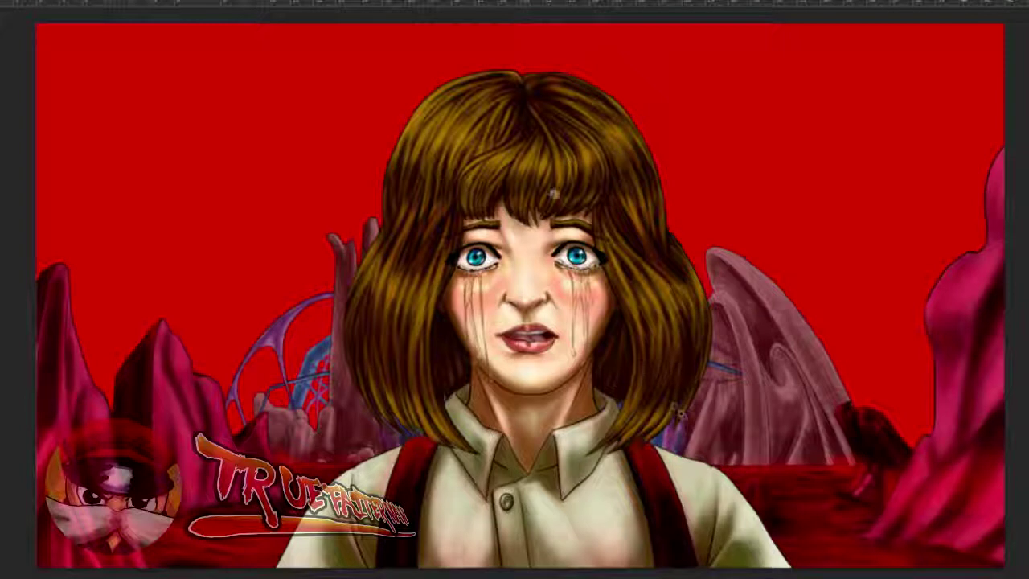
{"action": "key", "text": "z"}
{"action": "left_click_drag", "start_coordinate": [605, 292], "coordinate": [576, 275]}
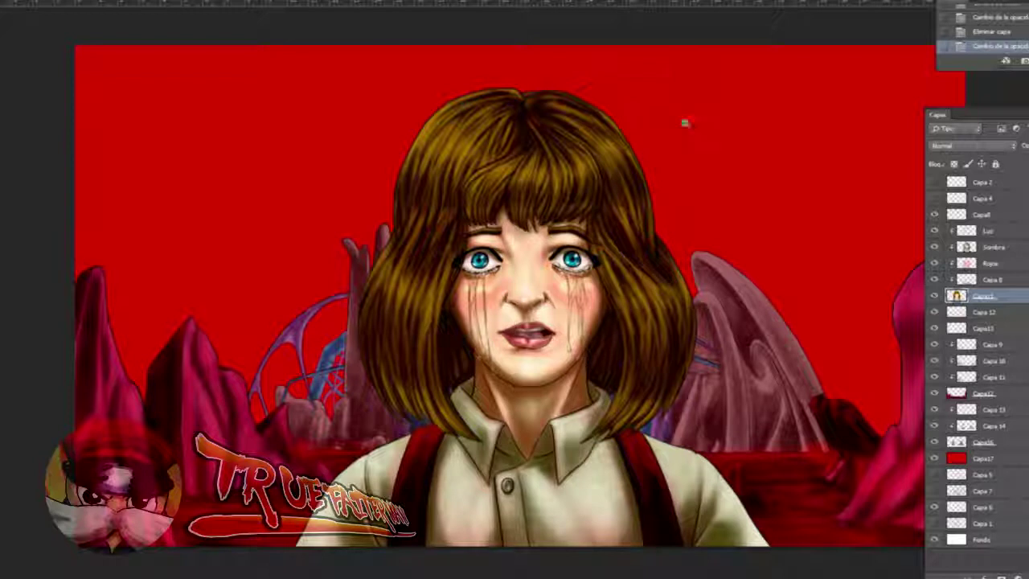
- Add a layer above Capa 13 and brush red haze across the bases of the wing and the ruins
{"action": "left_click", "coordinate": [1009, 413]}
{"action": "key", "text": "ctrl+shift+alt+n"}
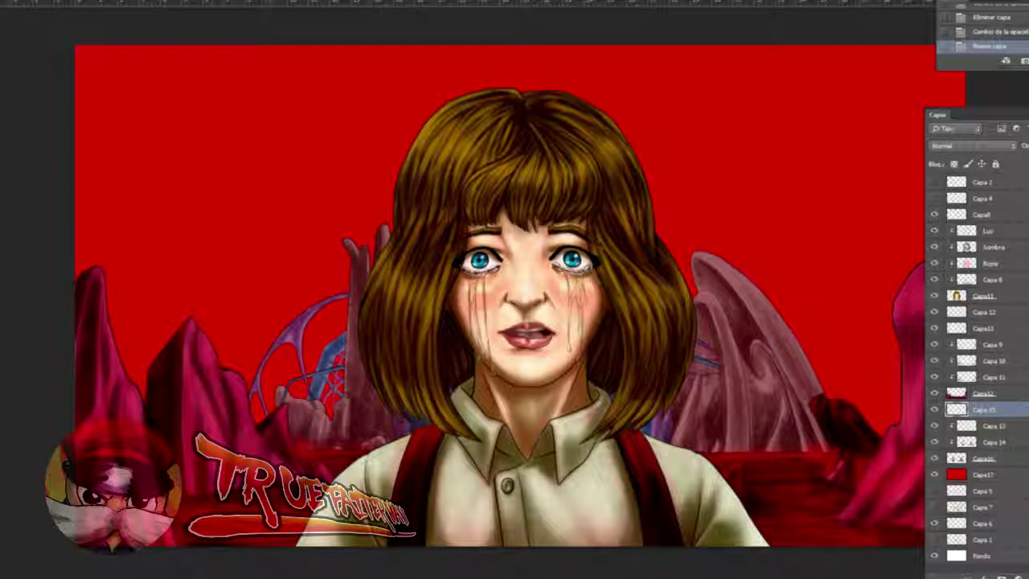
{"action": "key", "text": "F7"}
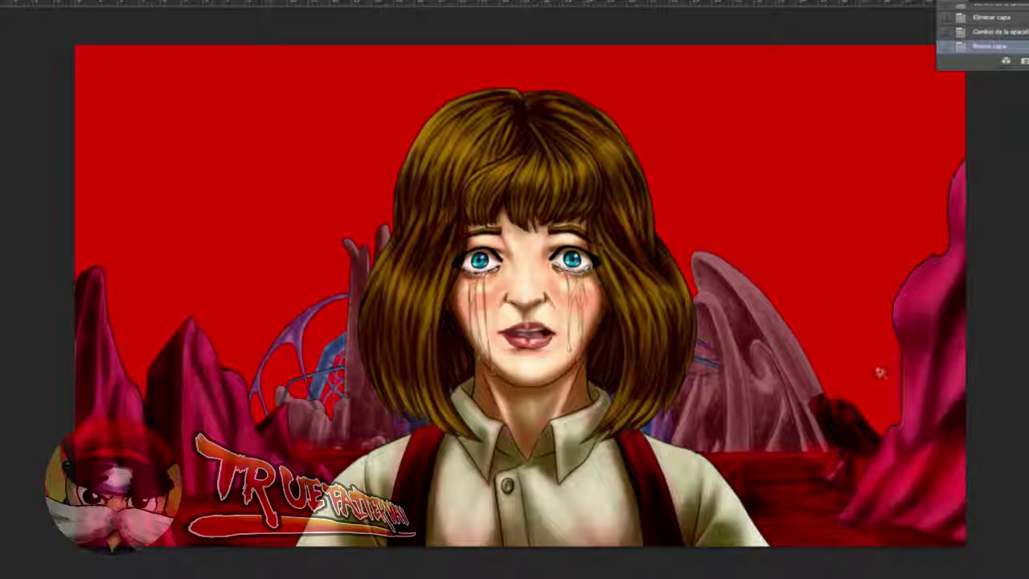
{"action": "key", "text": "F5"}
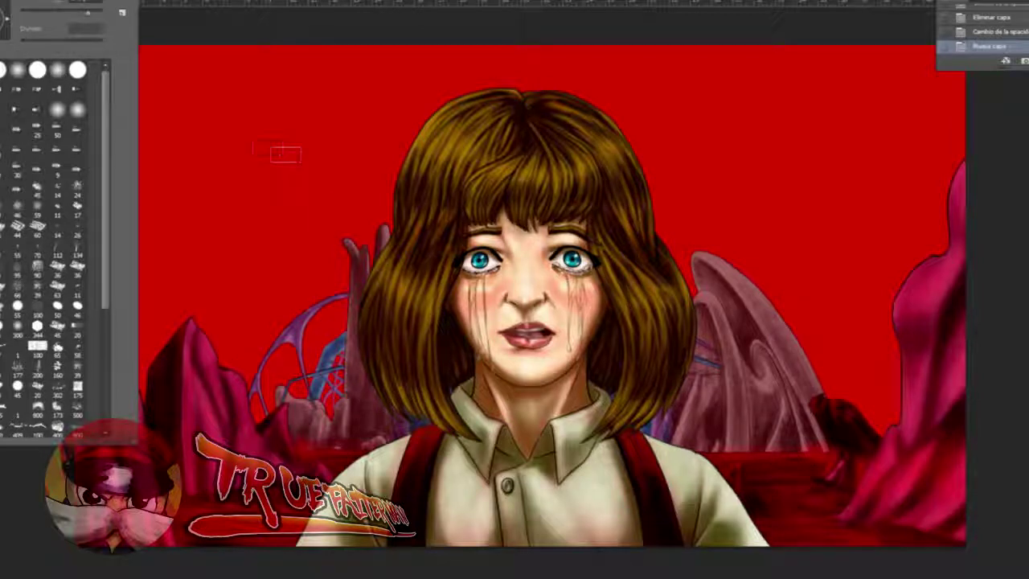
{"action": "key", "text": "F5"}
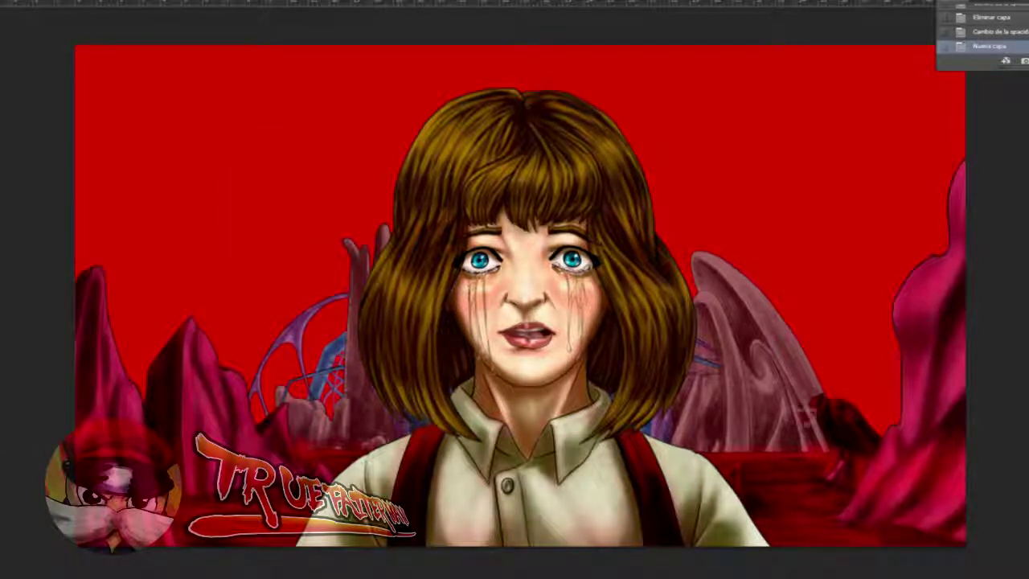
{"action": "mouse_move", "coordinate": [797, 428]}
{"action": "left_mouse_down"}
{"action": "mouse_move", "coordinate": [816, 426]}
{"action": "mouse_move", "coordinate": [790, 441]}
{"action": "mouse_move", "coordinate": [775, 435]}
{"action": "mouse_move", "coordinate": [773, 447]}
{"action": "mouse_move", "coordinate": [777, 429]}
{"action": "mouse_move", "coordinate": [795, 439]}
{"action": "mouse_move", "coordinate": [821, 431]}
{"action": "mouse_move", "coordinate": [808, 442]}
{"action": "mouse_move", "coordinate": [707, 430]}
{"action": "mouse_move", "coordinate": [650, 454]}
{"action": "left_mouse_up"}
{"action": "mouse_move", "coordinate": [722, 441]}
{"action": "left_mouse_down"}
{"action": "mouse_move", "coordinate": [763, 424]}
{"action": "mouse_move", "coordinate": [739, 430]}
{"action": "mouse_move", "coordinate": [751, 444]}
{"action": "mouse_move", "coordinate": [755, 430]}
{"action": "mouse_move", "coordinate": [698, 420]}
{"action": "mouse_move", "coordinate": [638, 450]}
{"action": "mouse_move", "coordinate": [823, 420]}
{"action": "mouse_move", "coordinate": [827, 437]}
{"action": "mouse_move", "coordinate": [868, 436]}
{"action": "left_mouse_up"}
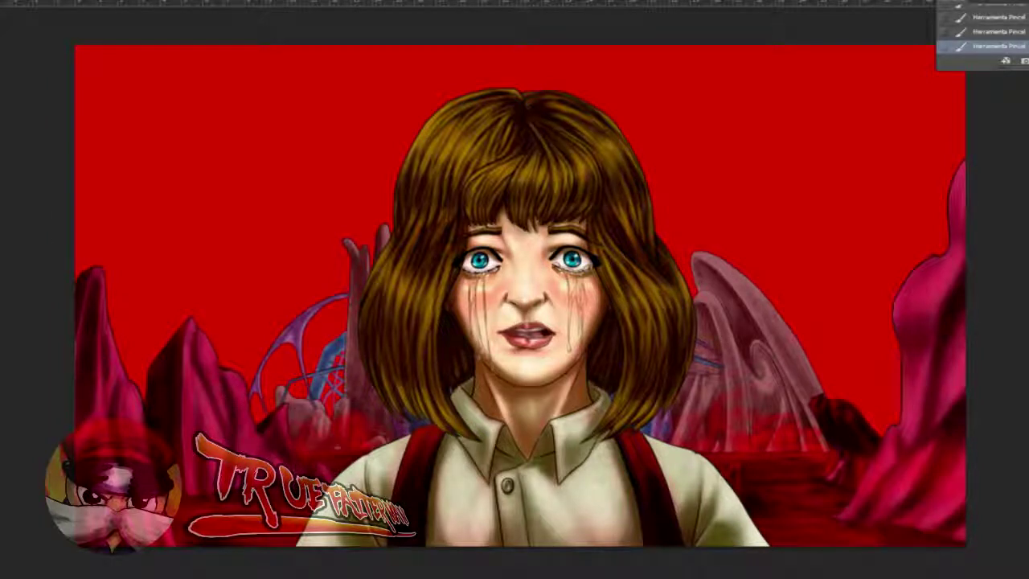
- Smudge the red haze along the horizon so it blends into the ruins and the base of the wing
{"action": "left_click_drag", "start_coordinate": [367, 424], "coordinate": [359, 419]}
{"action": "left_click_drag", "start_coordinate": [433, 472], "coordinate": [426, 456]}
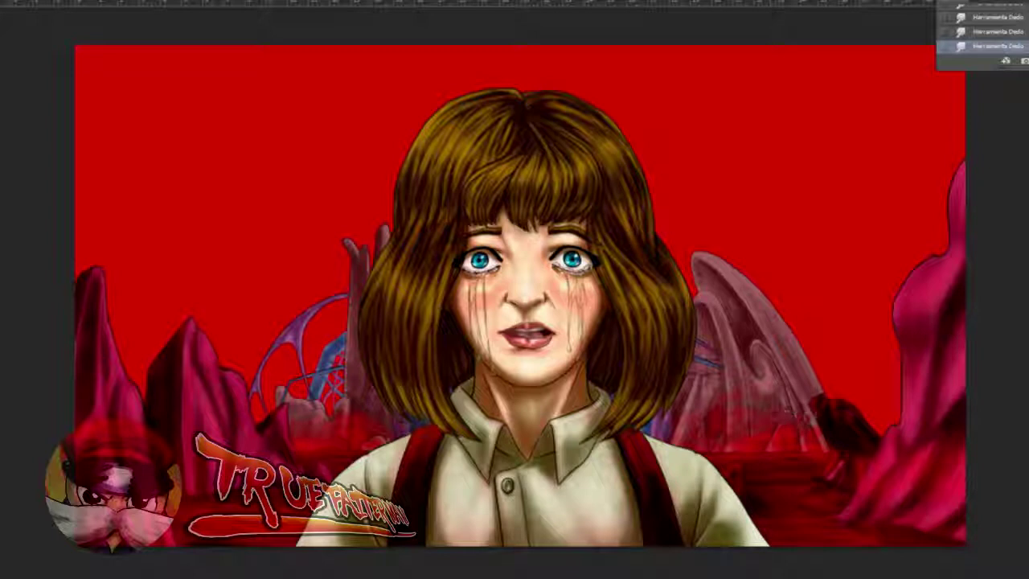
{"action": "right_click", "coordinate": [792, 434], "text": "alt"}
{"action": "left_click_drag", "start_coordinate": [818, 426], "coordinate": [802, 438]}
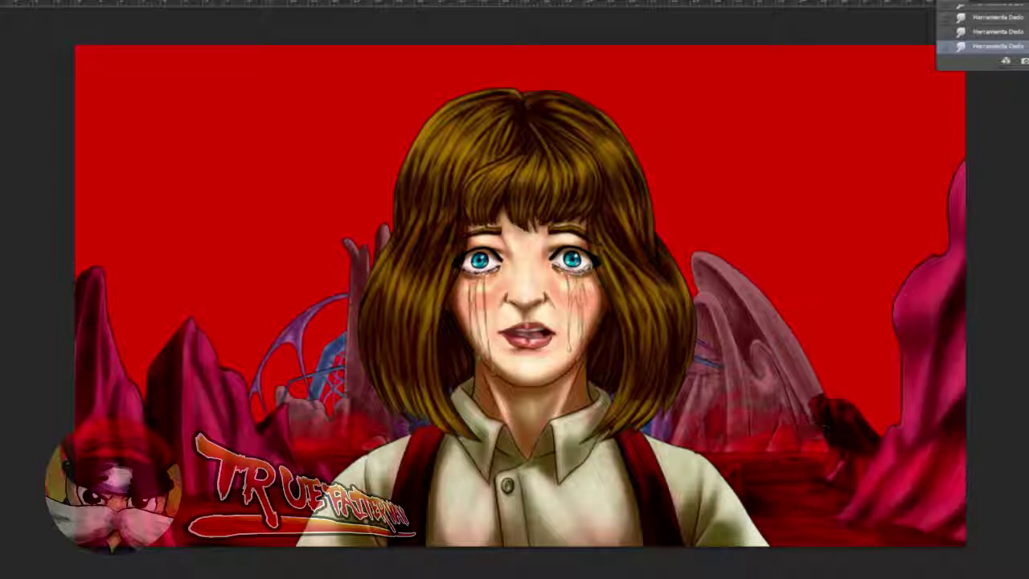
{"action": "scroll", "coordinate": [737, 401], "scroll_direction": "down", "scroll_amount": 2}
{"action": "scroll", "coordinate": [737, 400], "scroll_direction": "up", "scroll_amount": 2}
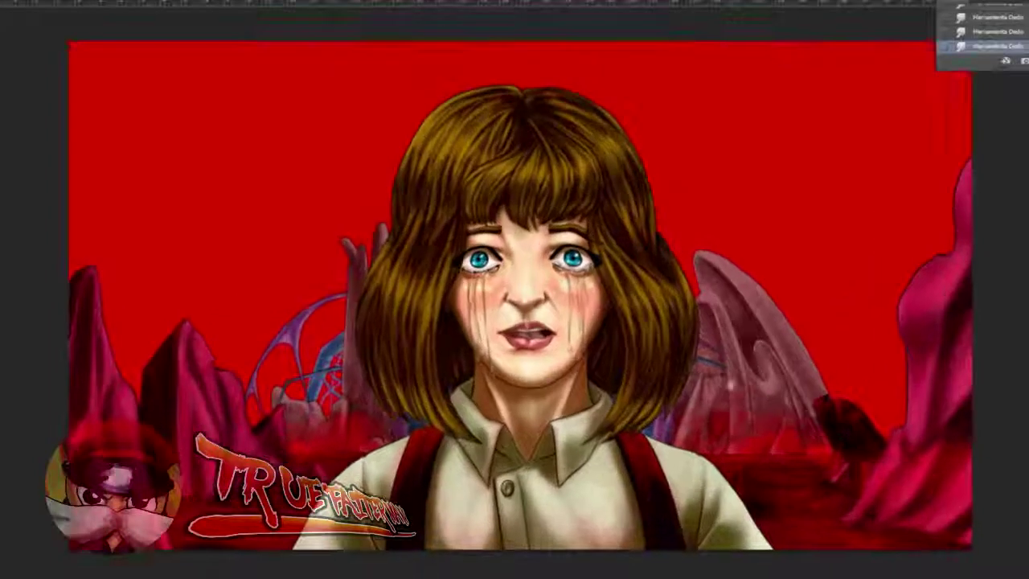
- Compare the artwork with and without the haze layer Capa 15, and reduce that layer's opacity
{"action": "key", "text": "F7"}
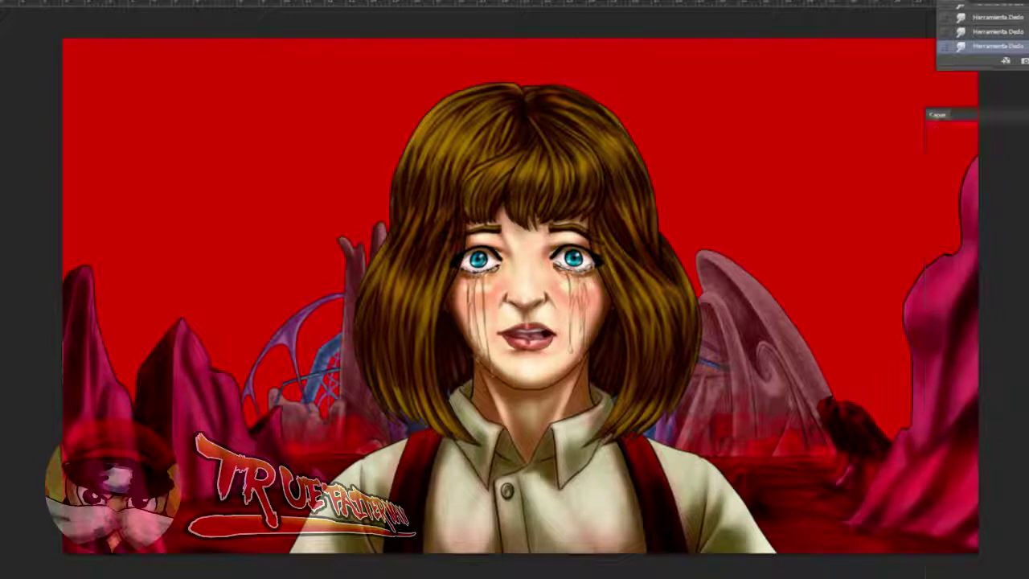
{"action": "left_click", "coordinate": [933, 412]}
{"action": "left_click", "coordinate": [932, 411]}
{"action": "left_click", "coordinate": [932, 411]}
{"action": "left_click_drag", "start_coordinate": [1028, 148], "coordinate": [1025, 150]}
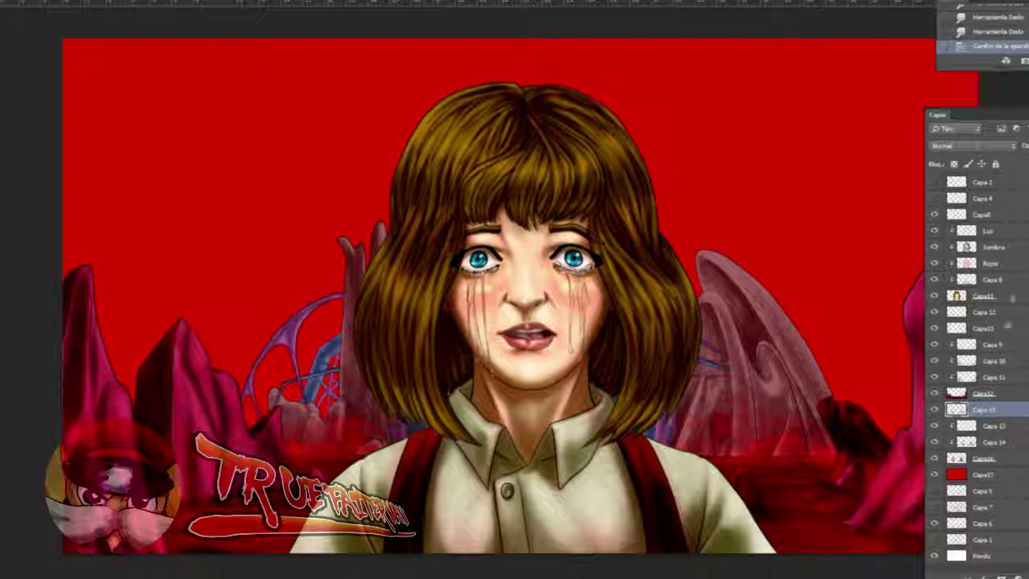
- Add a layer directly above the red sky layer Capa17 and choose a soft round brush
{"action": "left_click", "coordinate": [1005, 478]}
{"action": "left_click", "coordinate": [1028, 577]}
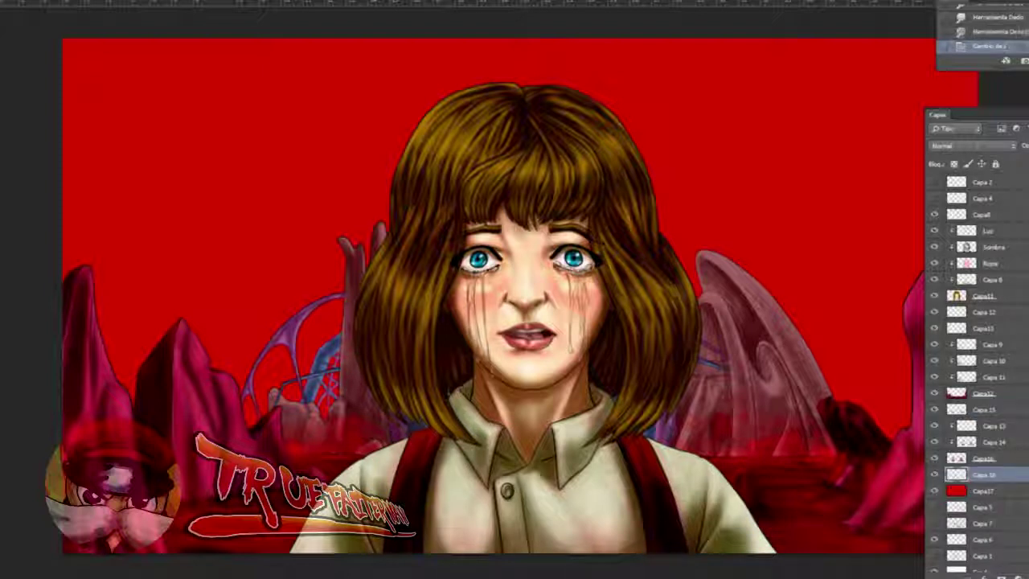
{"action": "key", "text": "F7"}
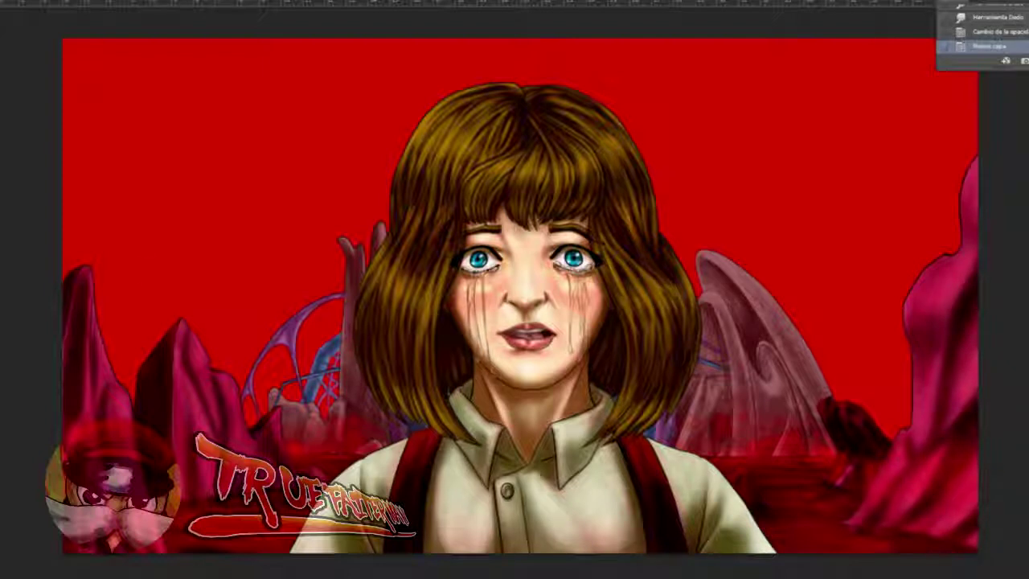
{"action": "key", "text": "F5"}
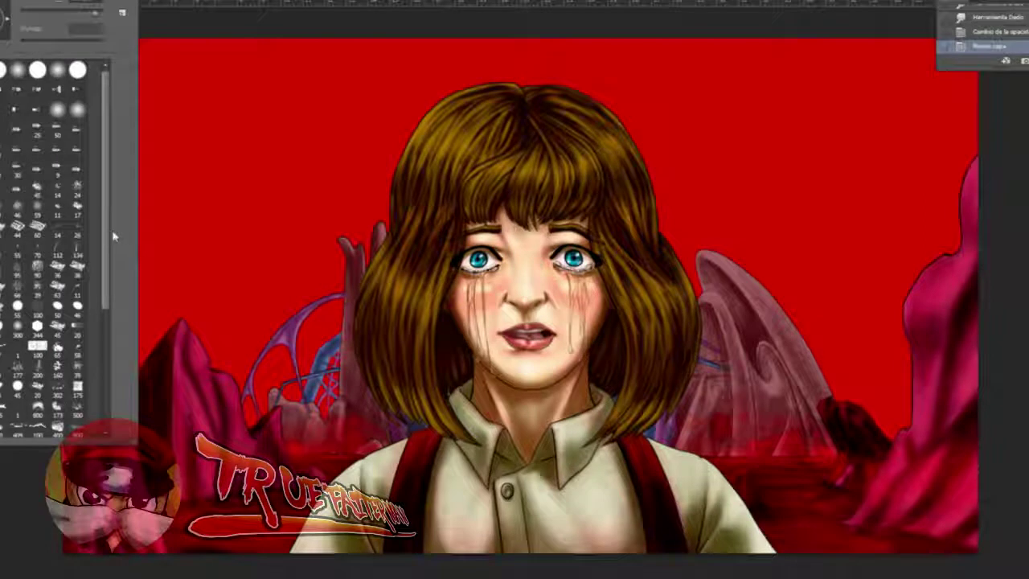
{"action": "left_click", "coordinate": [60, 74]}
{"action": "left_click", "coordinate": [327, 119]}
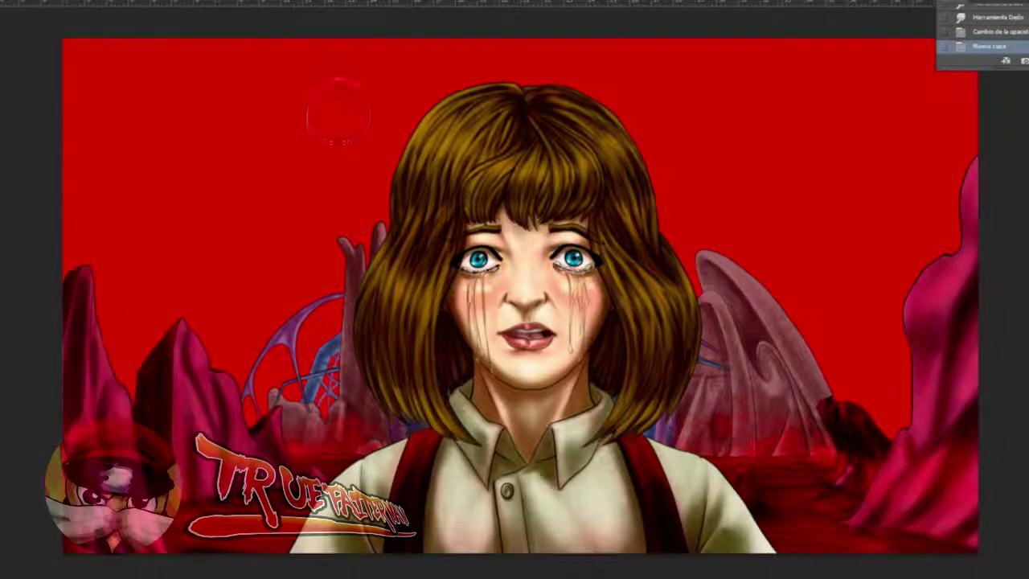
- Set the foreground colour to black, enlarge the brush and place a vertical guide through the centre of the canvas
{"action": "left_click", "coordinate": [4, 314]}
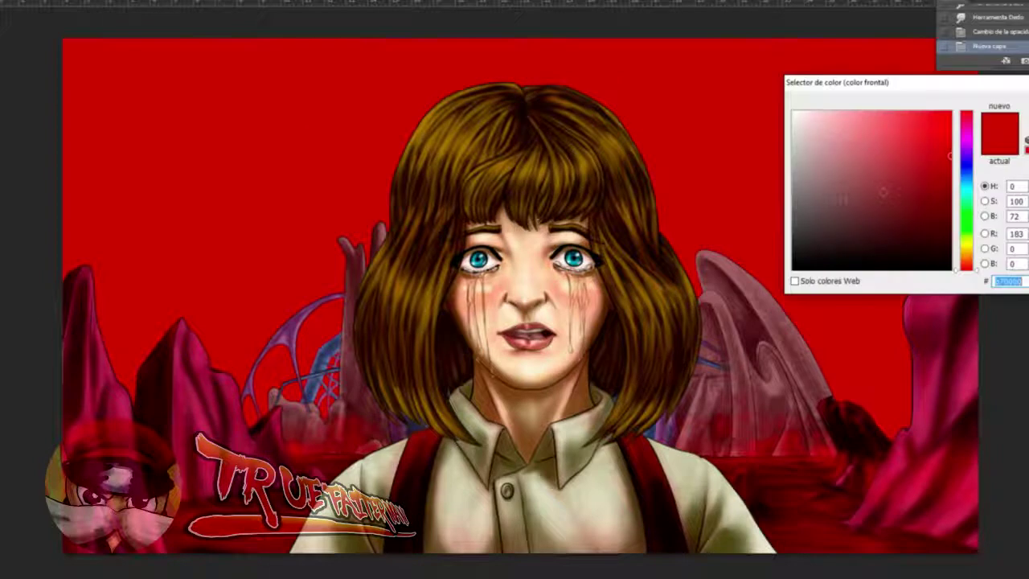
{"action": "left_click", "coordinate": [951, 269]}
{"action": "key", "text": "Return"}
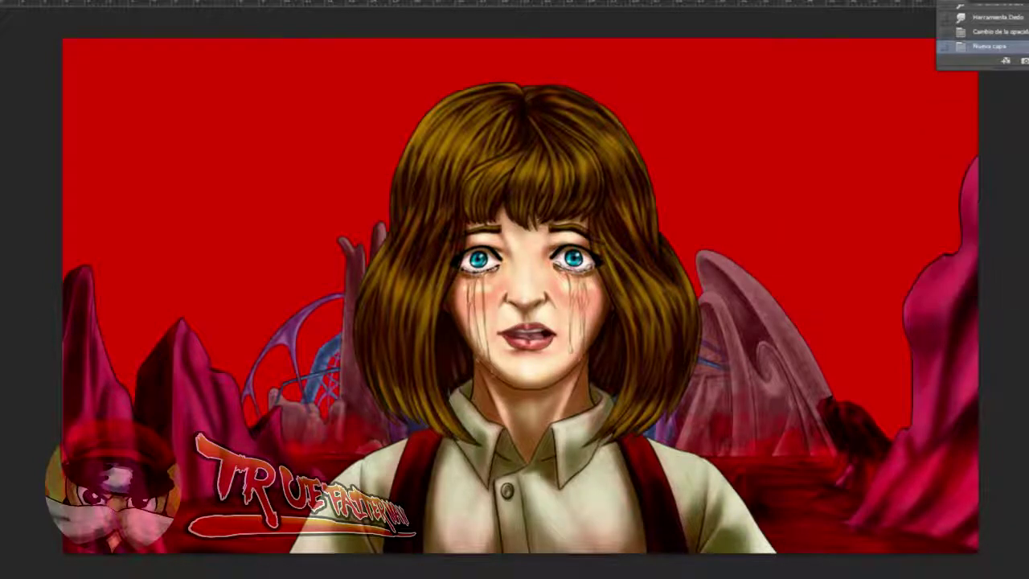
{"action": "left_click_drag", "start_coordinate": [534, 113], "coordinate": [556, 111]}
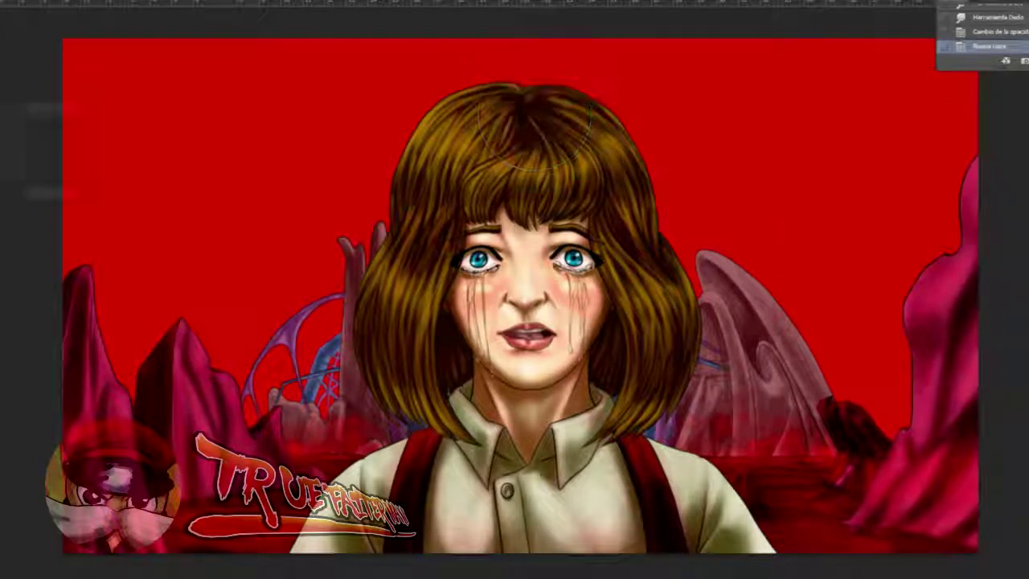
{"action": "left_click_drag", "start_coordinate": [434, 177], "coordinate": [520, 181]}
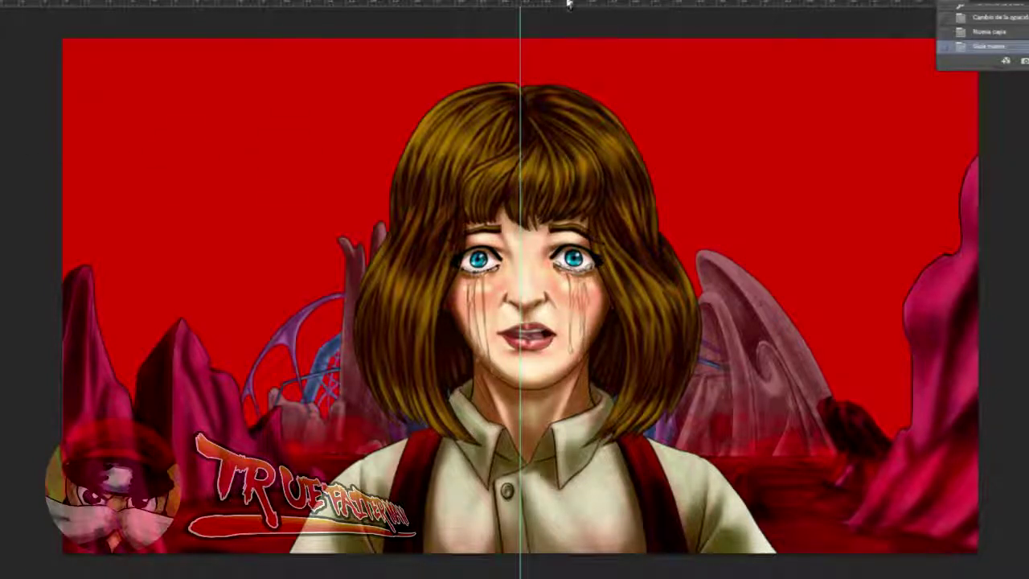
- Paint a large soft-edged black circle in the sky behind the top of the head, centred on the guide
{"action": "mouse_move", "coordinate": [517, 39]}
{"action": "left_mouse_down"}
{"action": "mouse_move", "coordinate": [523, 94]}
{"action": "mouse_move", "coordinate": [542, 92]}
{"action": "left_mouse_up"}
{"action": "mouse_move", "coordinate": [517, 30]}
{"action": "left_mouse_down"}
{"action": "mouse_move", "coordinate": [523, 65]}
{"action": "mouse_move", "coordinate": [599, 68]}
{"action": "mouse_move", "coordinate": [422, 77]}
{"action": "mouse_move", "coordinate": [578, 88]}
{"action": "left_mouse_up"}
{"action": "mouse_move", "coordinate": [520, 102]}
{"action": "left_mouse_down"}
{"action": "mouse_move", "coordinate": [556, 75]}
{"action": "mouse_move", "coordinate": [522, 61]}
{"action": "mouse_move", "coordinate": [426, 81]}
{"action": "mouse_move", "coordinate": [515, 68]}
{"action": "mouse_move", "coordinate": [438, 76]}
{"action": "mouse_move", "coordinate": [450, 52]}
{"action": "left_mouse_up"}
{"action": "left_click_drag", "start_coordinate": [585, 61], "coordinate": [590, 85]}
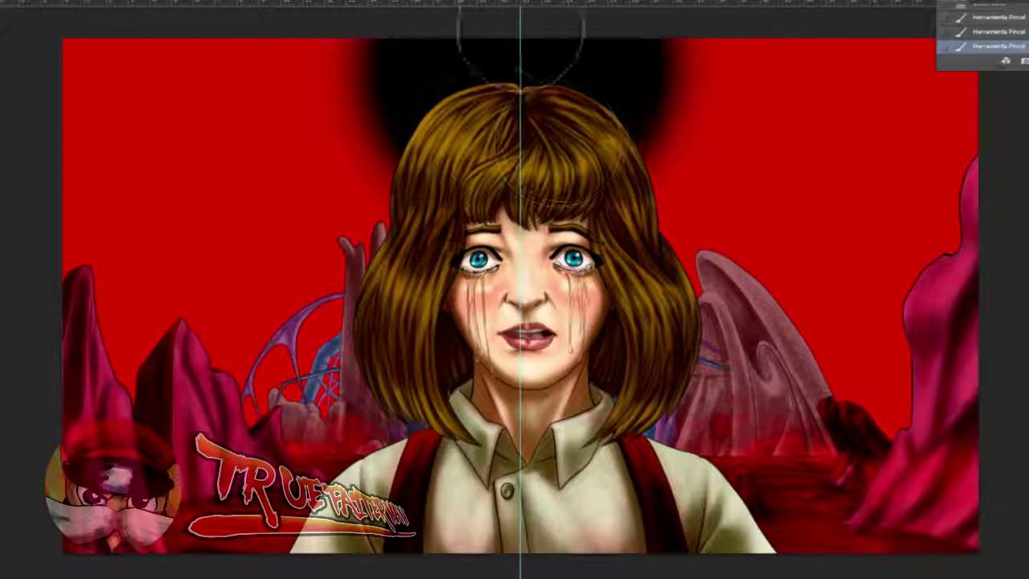
{"action": "left_click_drag", "start_coordinate": [464, 55], "coordinate": [438, 57]}
{"action": "left_click_drag", "start_coordinate": [568, 82], "coordinate": [609, 58]}
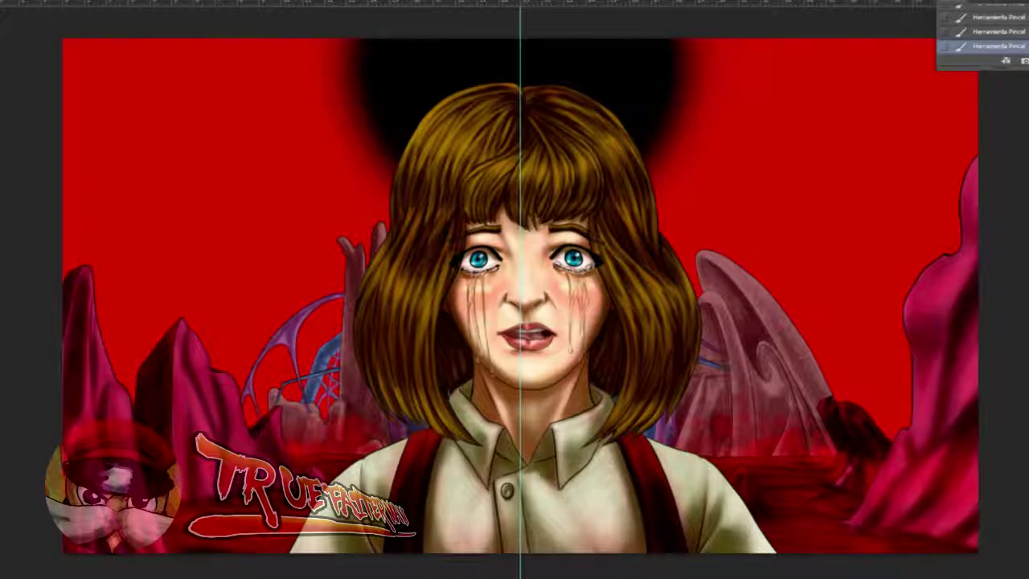
- Choose a different brush and paint a thin dark crack from the black circle down past the stone pillar
{"action": "left_click", "coordinate": [4, 2]}
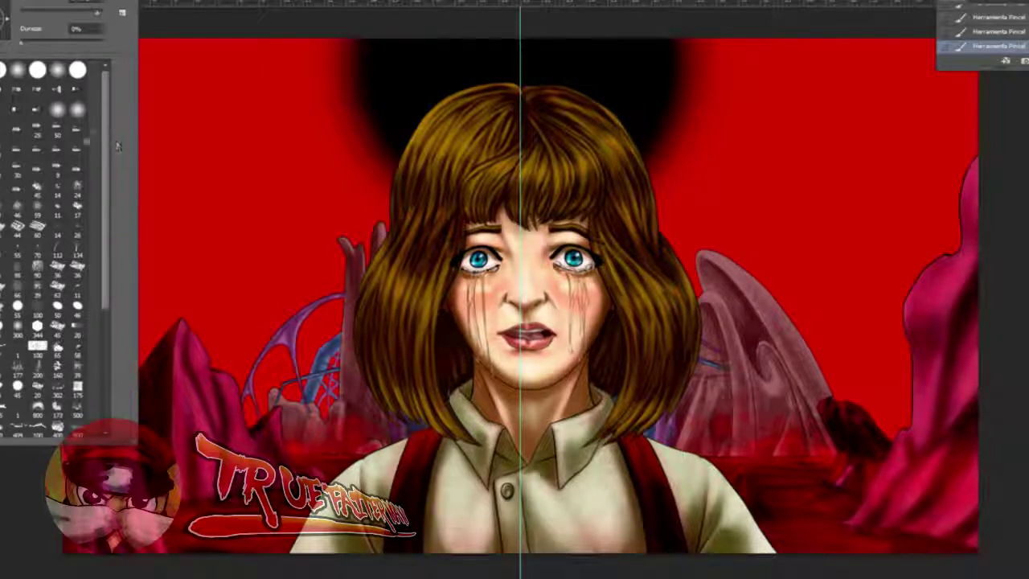
{"action": "left_click_drag", "start_coordinate": [109, 260], "coordinate": [104, 384]}
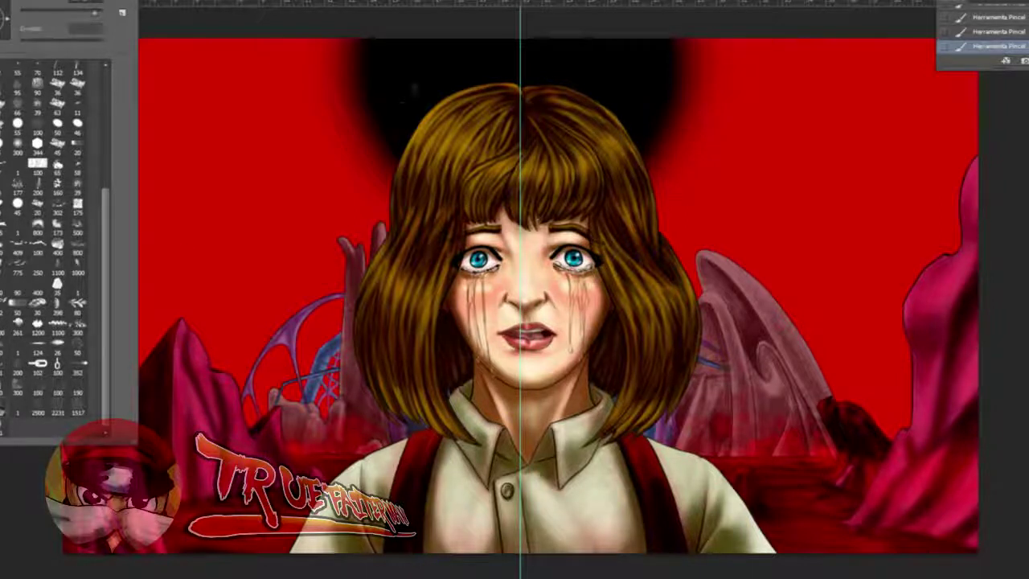
{"action": "key", "text": "Return"}
{"action": "left_click_drag", "start_coordinate": [375, 152], "coordinate": [336, 211]}
{"action": "key", "text": "ctrl+z"}
{"action": "left_click_drag", "start_coordinate": [368, 159], "coordinate": [402, 182]}
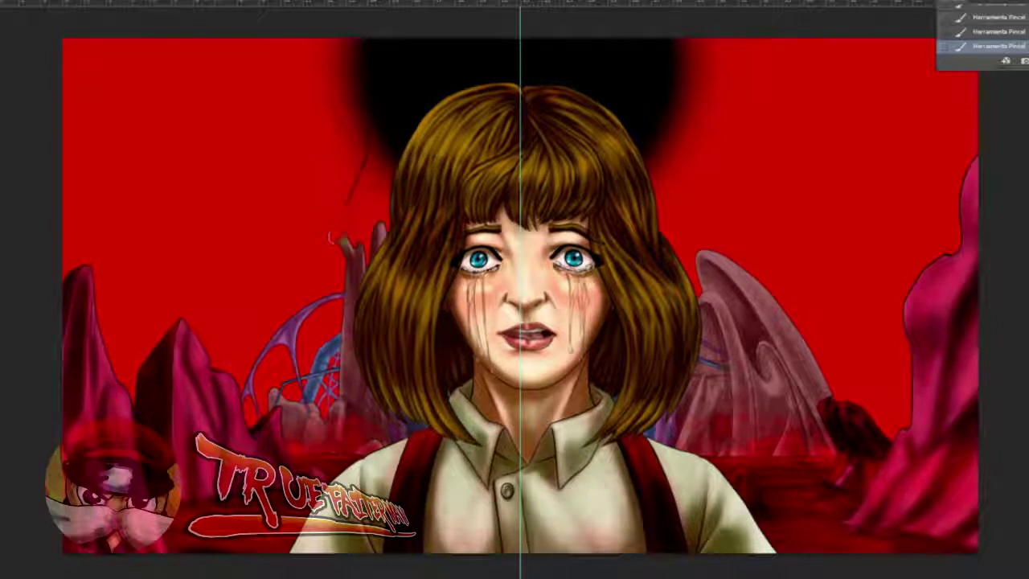
{"action": "left_click_drag", "start_coordinate": [347, 204], "coordinate": [278, 386]}
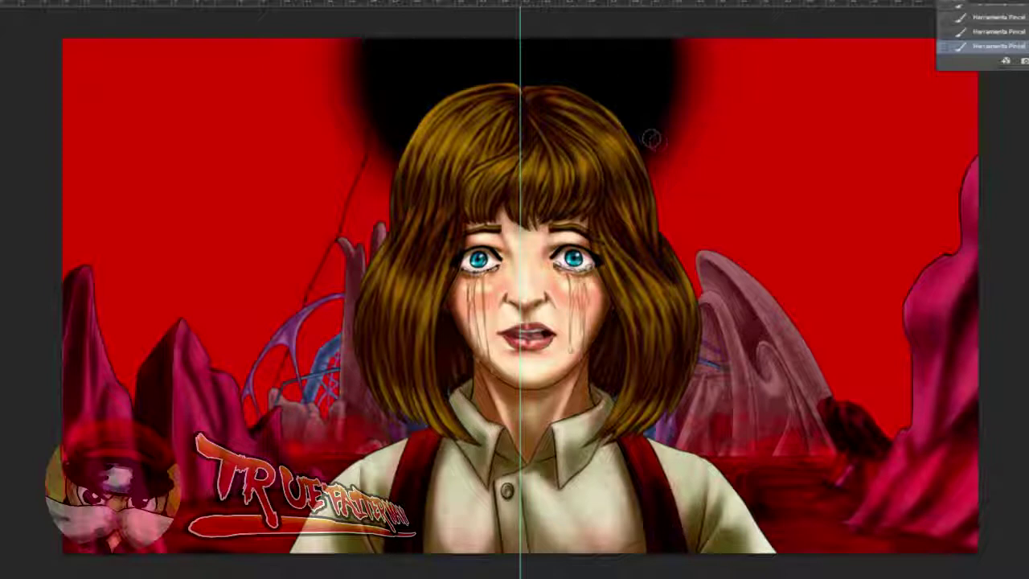
- Paint jagged black cracks from the circle across the sky on the wing side, reaching the upper edge and the tall rock
{"action": "mouse_move", "coordinate": [693, 174]}
{"action": "left_mouse_down"}
{"action": "mouse_move", "coordinate": [709, 185]}
{"action": "mouse_move", "coordinate": [713, 212]}
{"action": "mouse_move", "coordinate": [706, 270]}
{"action": "left_mouse_up"}
{"action": "left_click_drag", "start_coordinate": [628, 161], "coordinate": [740, 319]}
{"action": "mouse_move", "coordinate": [632, 92]}
{"action": "left_mouse_down"}
{"action": "mouse_move", "coordinate": [636, 101]}
{"action": "mouse_move", "coordinate": [626, 83]}
{"action": "mouse_move", "coordinate": [707, 92]}
{"action": "mouse_move", "coordinate": [767, 40]}
{"action": "mouse_move", "coordinate": [812, 34]}
{"action": "left_mouse_up"}
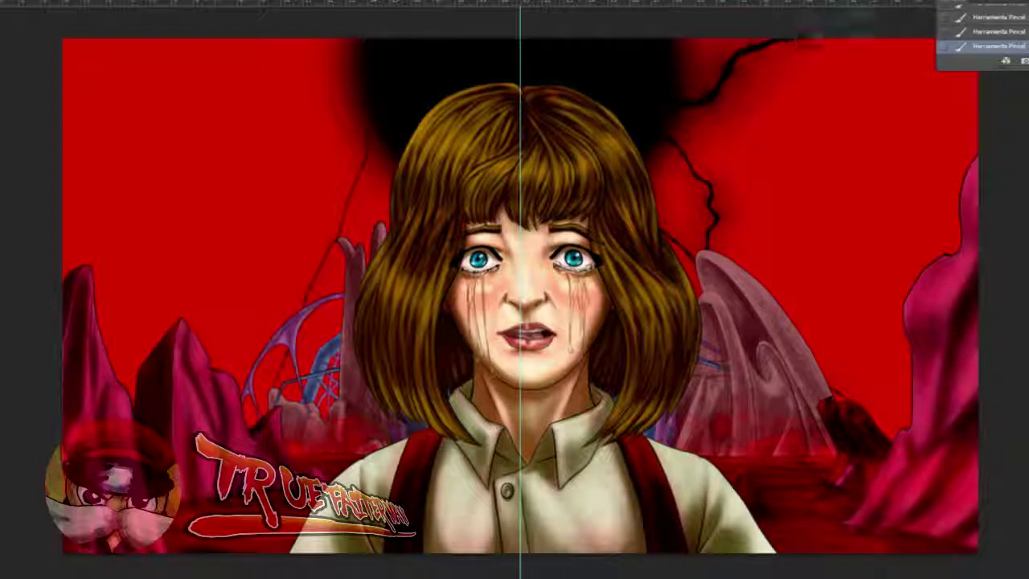
{"action": "left_click_drag", "start_coordinate": [752, 48], "coordinate": [728, 38]}
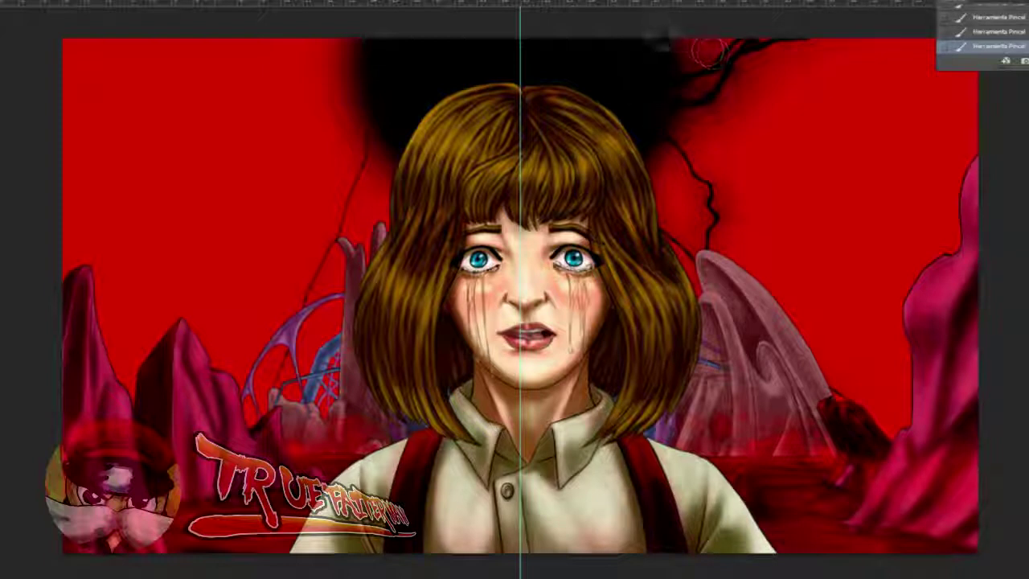
{"action": "mouse_move", "coordinate": [722, 80]}
{"action": "left_mouse_down"}
{"action": "mouse_move", "coordinate": [774, 155]}
{"action": "mouse_move", "coordinate": [872, 174]}
{"action": "mouse_move", "coordinate": [961, 217]}
{"action": "left_mouse_up"}
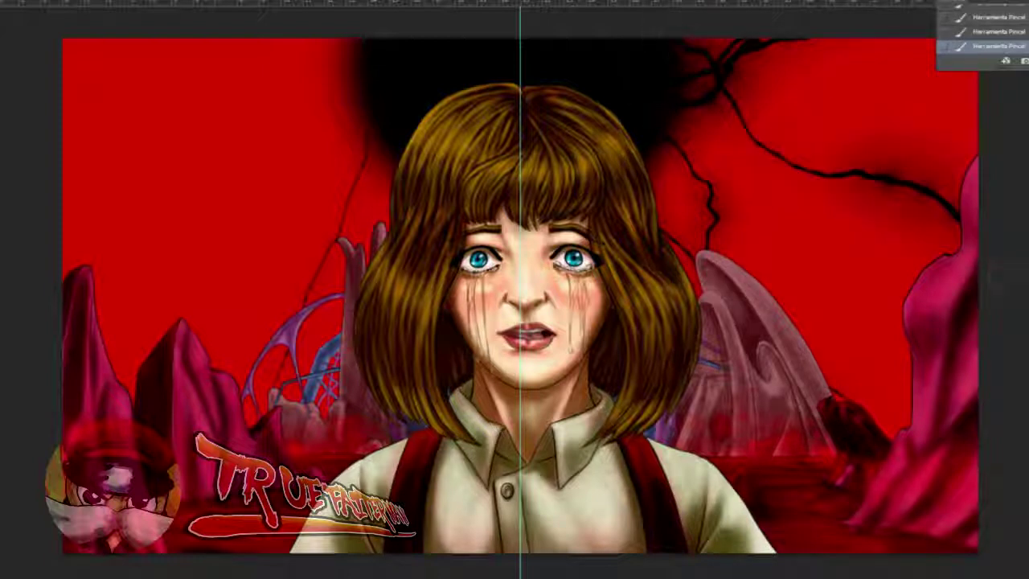
- Paint black cracks from the circle to the winged statue and tall rock, plus a forked one to the pointed rocks opposite
{"action": "left_click_drag", "start_coordinate": [658, 186], "coordinate": [712, 237]}
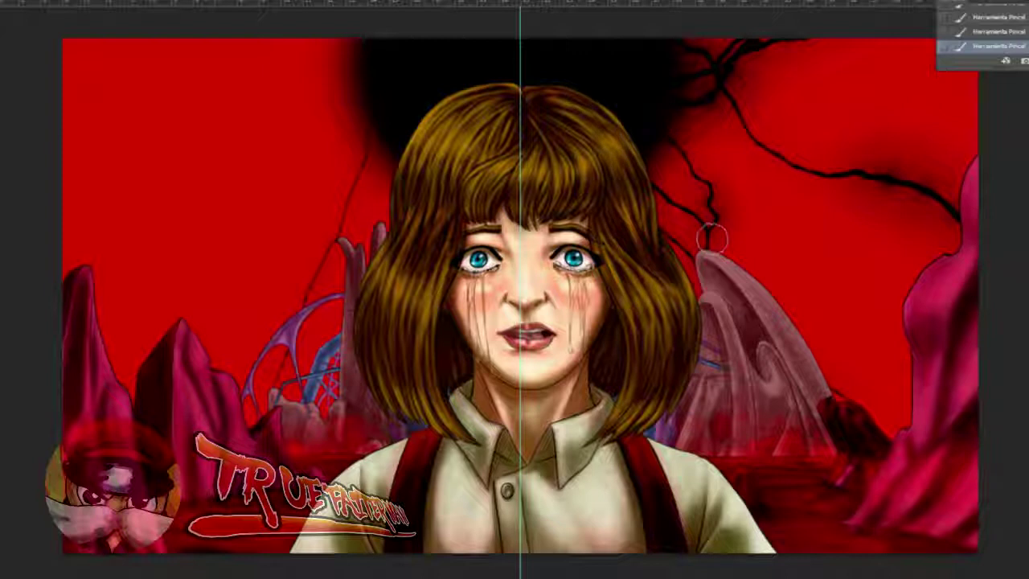
{"action": "mouse_move", "coordinate": [683, 120]}
{"action": "left_mouse_down"}
{"action": "mouse_move", "coordinate": [754, 219]}
{"action": "mouse_move", "coordinate": [856, 255]}
{"action": "mouse_move", "coordinate": [860, 270]}
{"action": "mouse_move", "coordinate": [856, 245]}
{"action": "mouse_move", "coordinate": [889, 321]}
{"action": "left_mouse_up"}
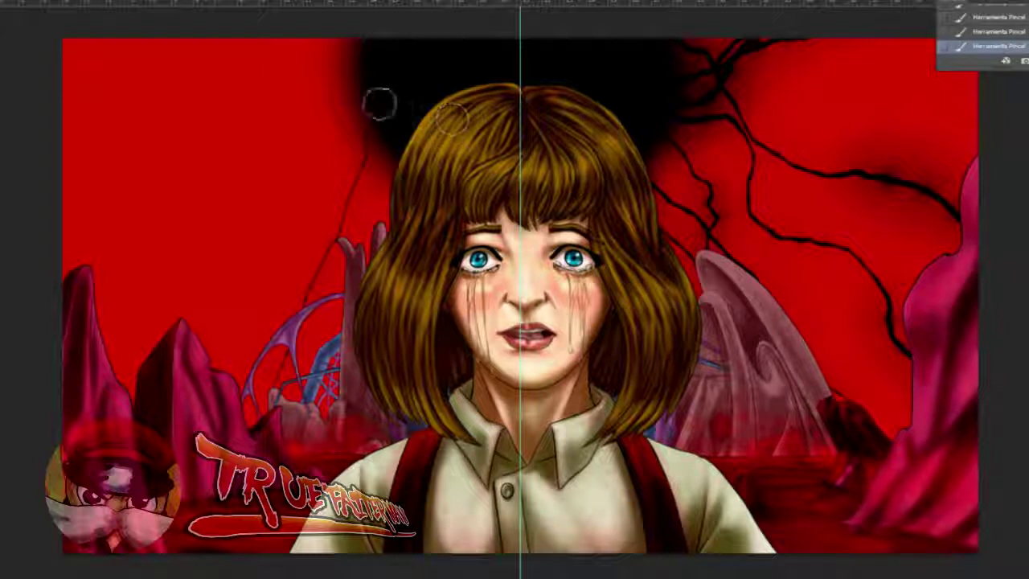
{"action": "mouse_move", "coordinate": [349, 115]}
{"action": "left_mouse_down"}
{"action": "mouse_move", "coordinate": [302, 157]}
{"action": "mouse_move", "coordinate": [288, 231]}
{"action": "mouse_move", "coordinate": [218, 232]}
{"action": "mouse_move", "coordinate": [189, 245]}
{"action": "mouse_move", "coordinate": [192, 283]}
{"action": "mouse_move", "coordinate": [121, 299]}
{"action": "left_mouse_up"}
{"action": "mouse_move", "coordinate": [183, 286]}
{"action": "left_mouse_down"}
{"action": "mouse_move", "coordinate": [120, 311]}
{"action": "mouse_move", "coordinate": [155, 340]}
{"action": "left_mouse_up"}
{"action": "mouse_move", "coordinate": [89, 375]}
{"action": "left_mouse_down"}
{"action": "mouse_move", "coordinate": [87, 323]}
{"action": "mouse_move", "coordinate": [153, 306]}
{"action": "left_mouse_up"}
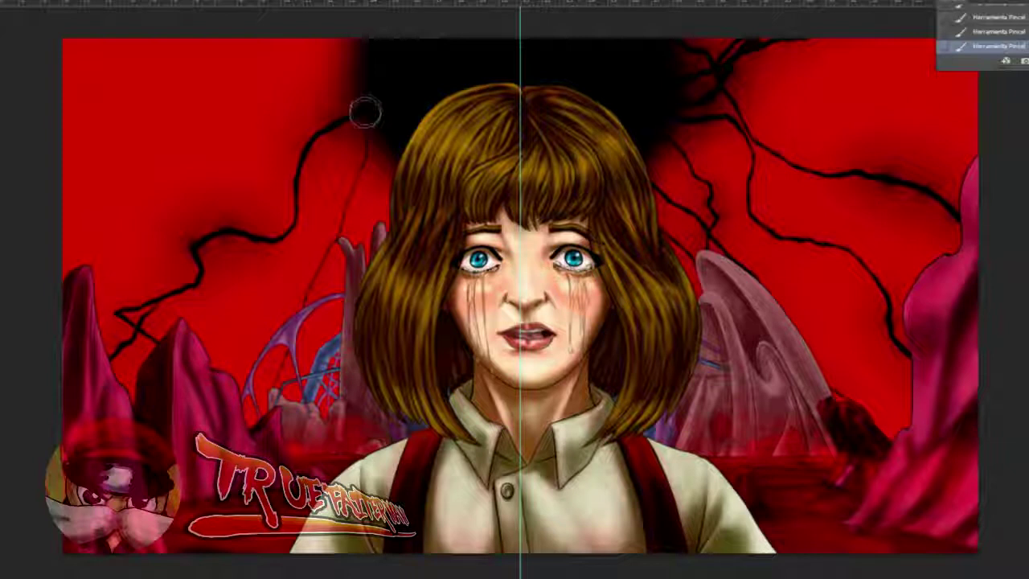
- Paint jagged cracks from the circle to the upper and side canvas edges above the pointed rocks, reworking the bend in the uppermost one
{"action": "mouse_move", "coordinate": [375, 81]}
{"action": "left_mouse_down"}
{"action": "mouse_move", "coordinate": [325, 79]}
{"action": "mouse_move", "coordinate": [287, 95]}
{"action": "mouse_move", "coordinate": [241, 40]}
{"action": "mouse_move", "coordinate": [189, 80]}
{"action": "mouse_move", "coordinate": [167, 124]}
{"action": "mouse_move", "coordinate": [16, 170]}
{"action": "left_mouse_up"}
{"action": "left_click", "coordinate": [139, 119]}
{"action": "key", "text": "ctrl+z"}
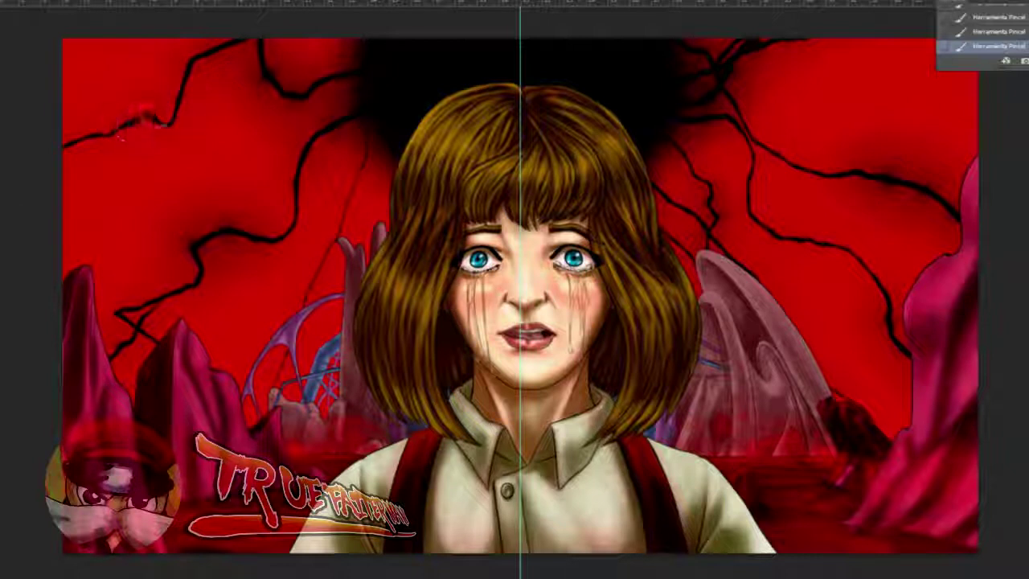
{"action": "mouse_move", "coordinate": [126, 123]}
{"action": "left_mouse_down"}
{"action": "mouse_move", "coordinate": [159, 103]}
{"action": "mouse_move", "coordinate": [246, 88]}
{"action": "left_mouse_up"}
{"action": "left_click", "coordinate": [165, 103]}
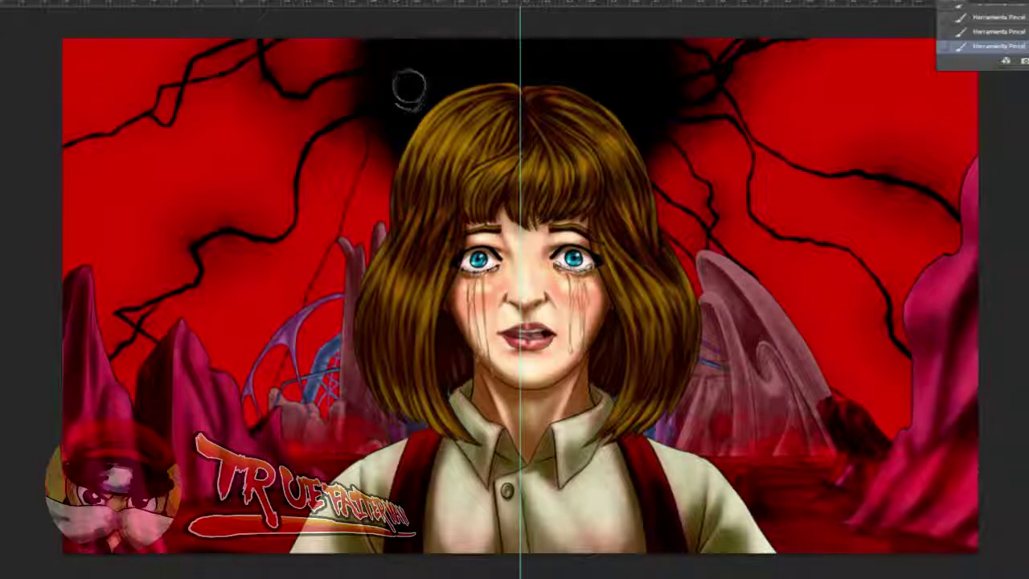
{"action": "mouse_move", "coordinate": [312, 70]}
{"action": "left_mouse_down"}
{"action": "mouse_move", "coordinate": [257, 140]}
{"action": "mouse_move", "coordinate": [165, 173]}
{"action": "mouse_move", "coordinate": [159, 229]}
{"action": "mouse_move", "coordinate": [113, 232]}
{"action": "mouse_move", "coordinate": [8, 269]}
{"action": "left_mouse_up"}
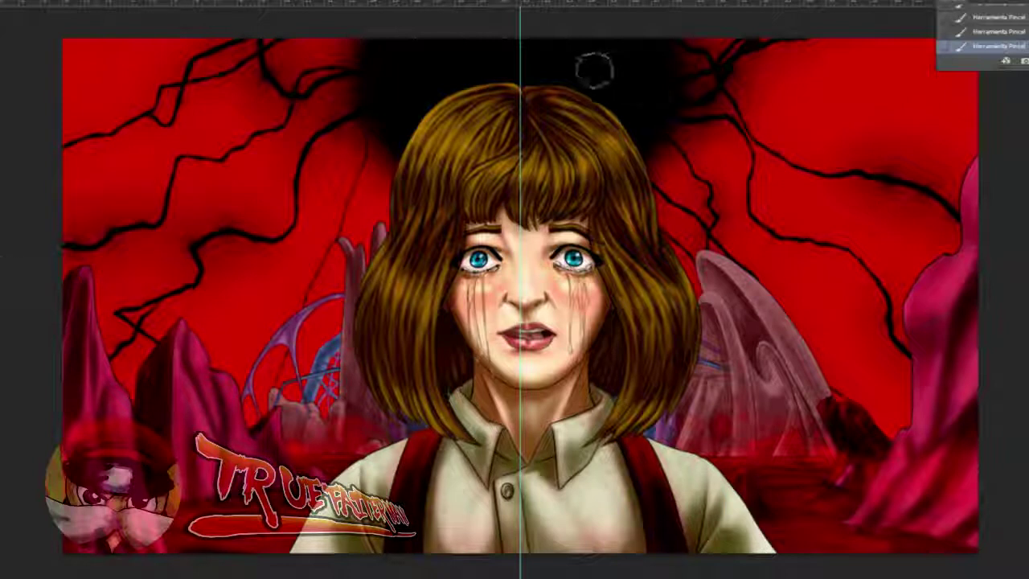
- Paint further cracks from the circle to the edge above the tall rock, past the stone pillar, and down behind the wing
{"action": "mouse_move", "coordinate": [821, 119]}
{"action": "left_mouse_down"}
{"action": "mouse_move", "coordinate": [933, 95]}
{"action": "mouse_move", "coordinate": [1015, 135]}
{"action": "left_mouse_up"}
{"action": "mouse_move", "coordinate": [906, 84]}
{"action": "left_mouse_down"}
{"action": "mouse_move", "coordinate": [861, 90]}
{"action": "mouse_move", "coordinate": [792, 35]}
{"action": "left_mouse_up"}
{"action": "left_click_drag", "start_coordinate": [377, 146], "coordinate": [290, 352]}
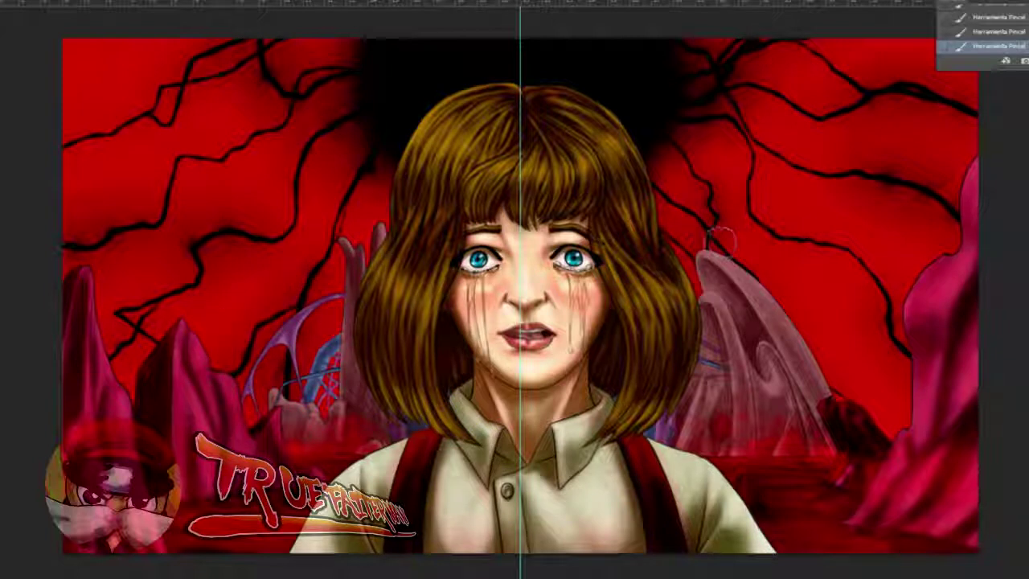
{"action": "mouse_move", "coordinate": [715, 237]}
{"action": "left_mouse_down"}
{"action": "mouse_move", "coordinate": [822, 300]}
{"action": "mouse_move", "coordinate": [853, 362]}
{"action": "mouse_move", "coordinate": [866, 449]}
{"action": "left_mouse_up"}
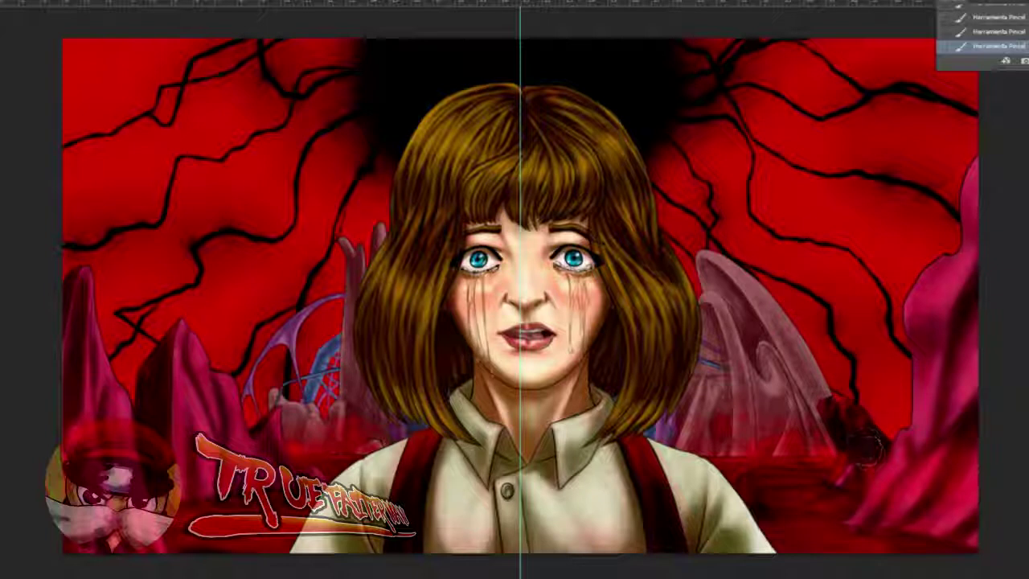
{"action": "left_click_drag", "start_coordinate": [844, 411], "coordinate": [881, 439]}
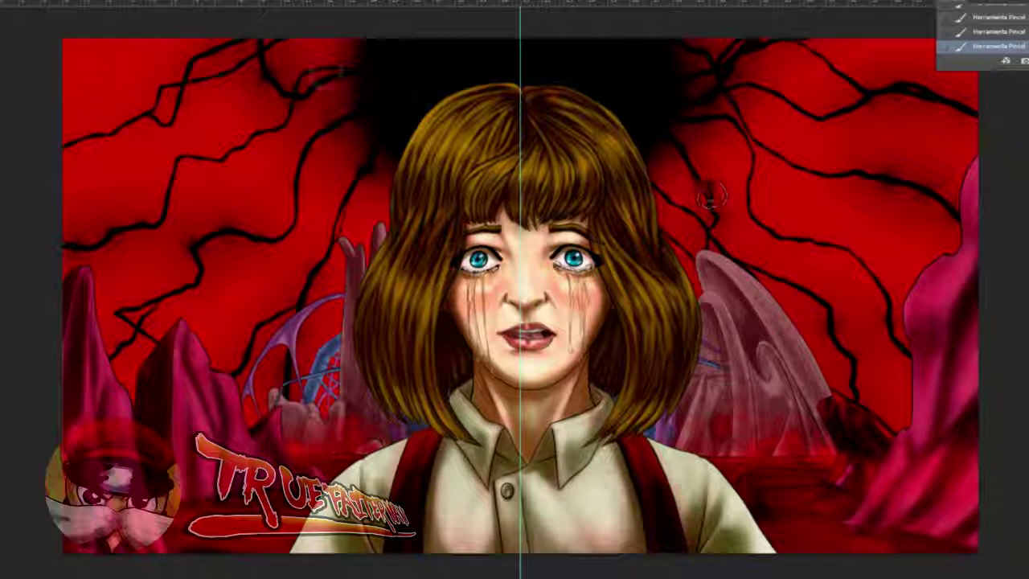
- Add a branching crack on the pillar side and repaint the forked crack running down from the circle above the wing
{"action": "mouse_move", "coordinate": [378, 79]}
{"action": "left_mouse_down"}
{"action": "mouse_move", "coordinate": [319, 117]}
{"action": "mouse_move", "coordinate": [253, 207]}
{"action": "left_mouse_up"}
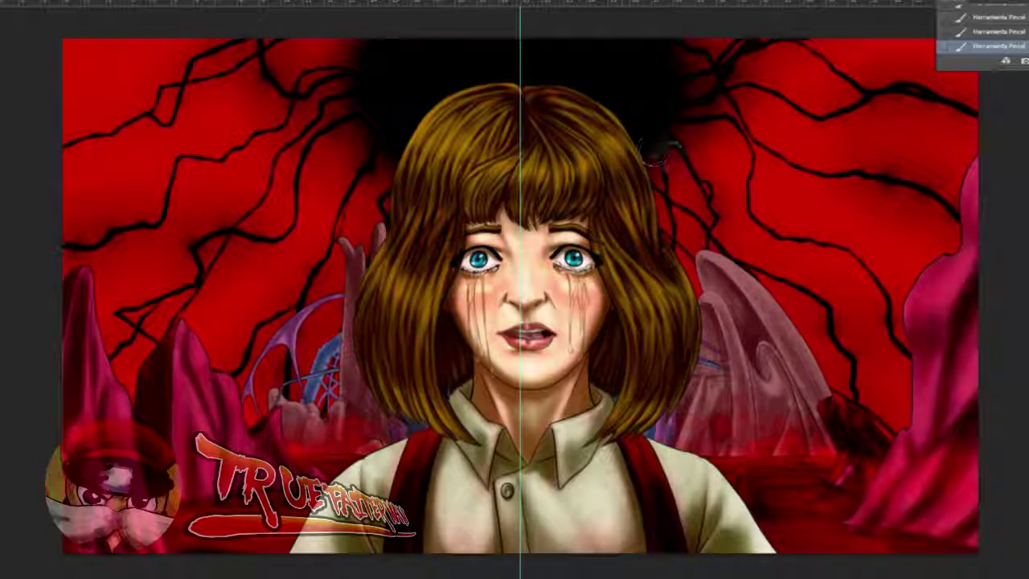
{"action": "left_click_drag", "start_coordinate": [690, 160], "coordinate": [800, 279]}
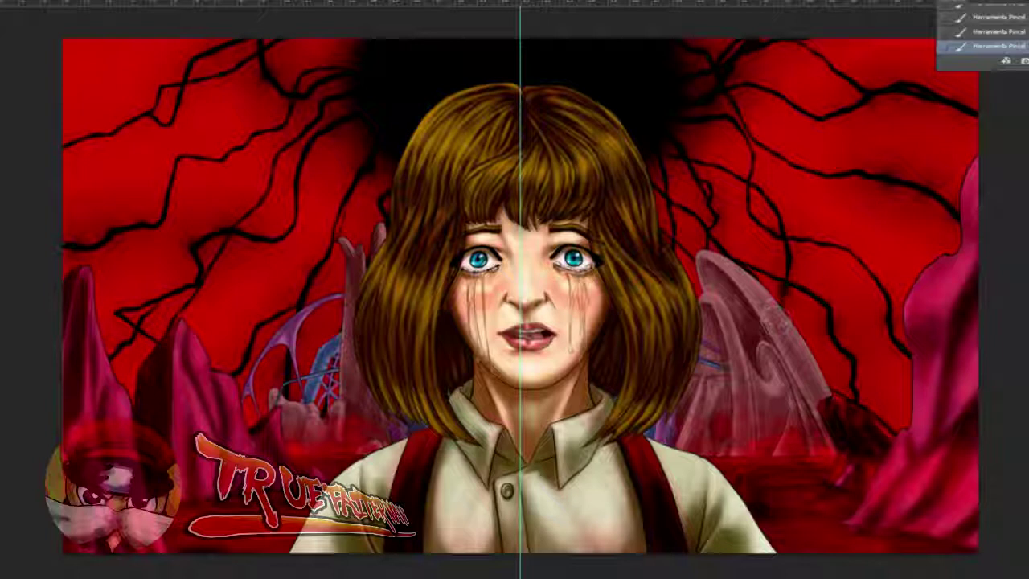
{"action": "key", "text": "ctrl+z"}
{"action": "left_click_drag", "start_coordinate": [674, 145], "coordinate": [780, 424]}
{"action": "left_click_drag", "start_coordinate": [796, 266], "coordinate": [803, 339]}
{"action": "mouse_move", "coordinate": [804, 296]}
{"action": "left_mouse_down"}
{"action": "mouse_move", "coordinate": [784, 221]}
{"action": "mouse_move", "coordinate": [768, 205]}
{"action": "left_mouse_up"}
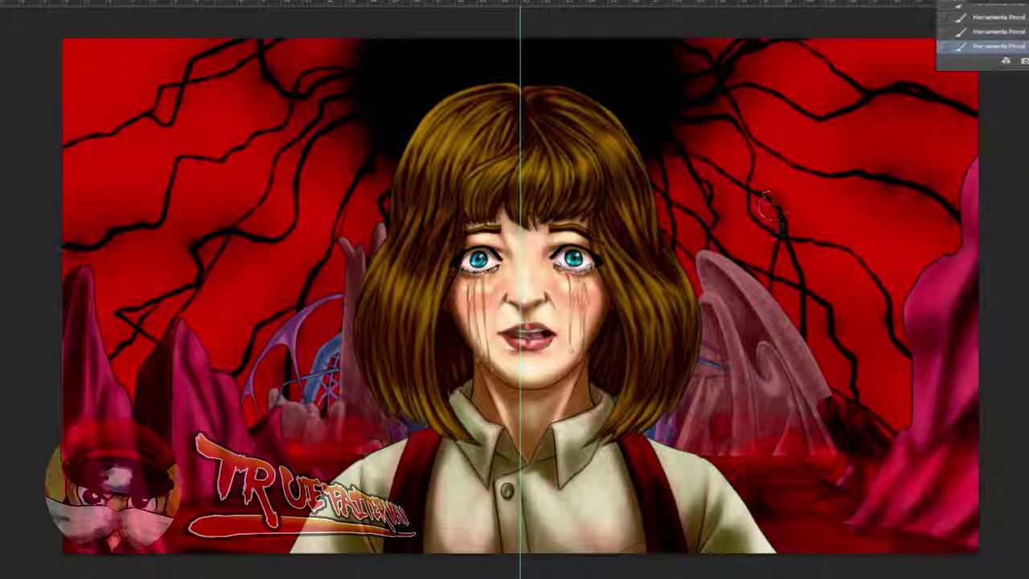
- Add a branch linking the cracks above the tall rock and a second strand along the upper crack on the opposite side
{"action": "left_click_drag", "start_coordinate": [867, 147], "coordinate": [891, 151]}
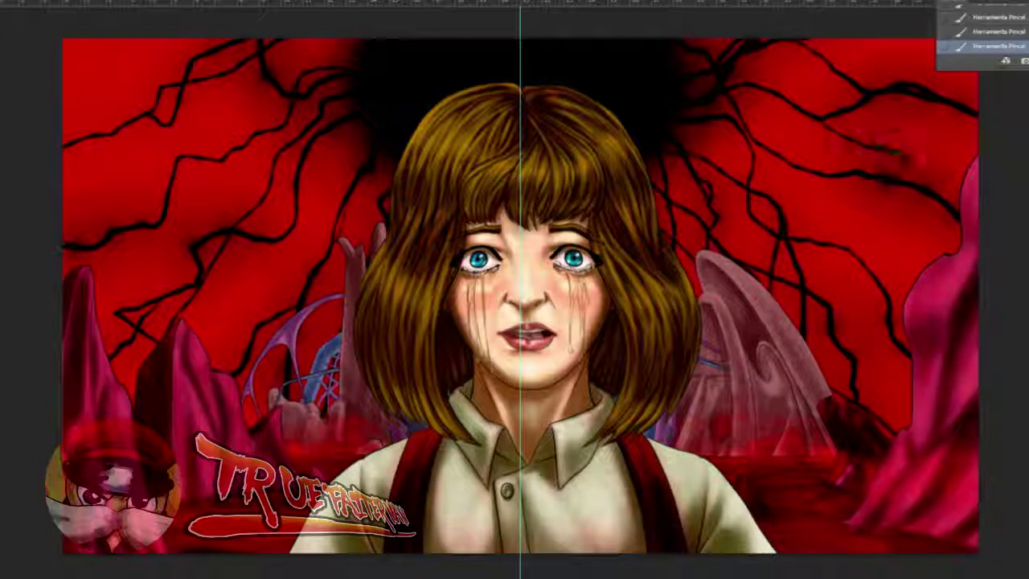
{"action": "key", "text": "ctrl+z"}
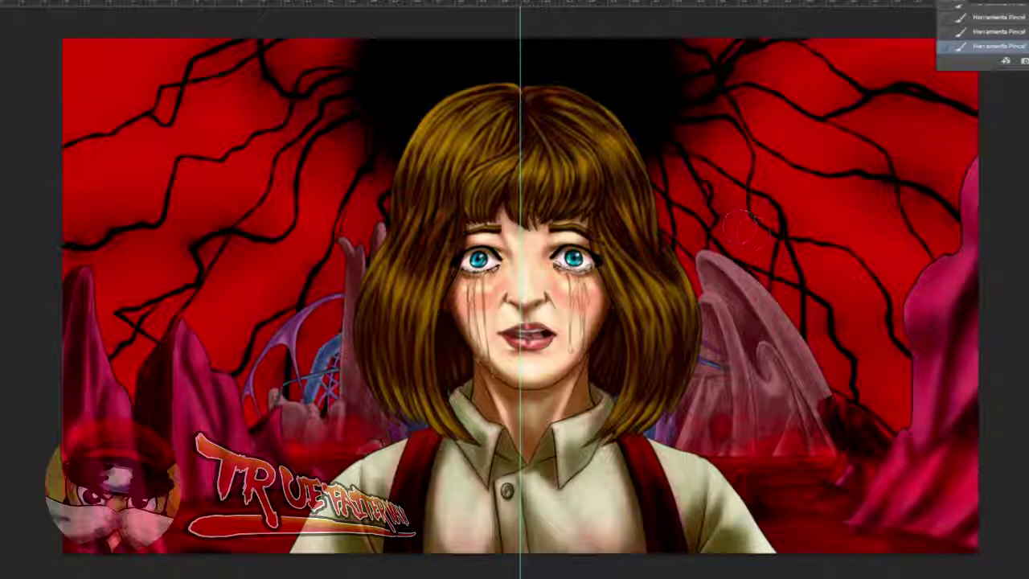
{"action": "left_click_drag", "start_coordinate": [269, 72], "coordinate": [76, 143]}
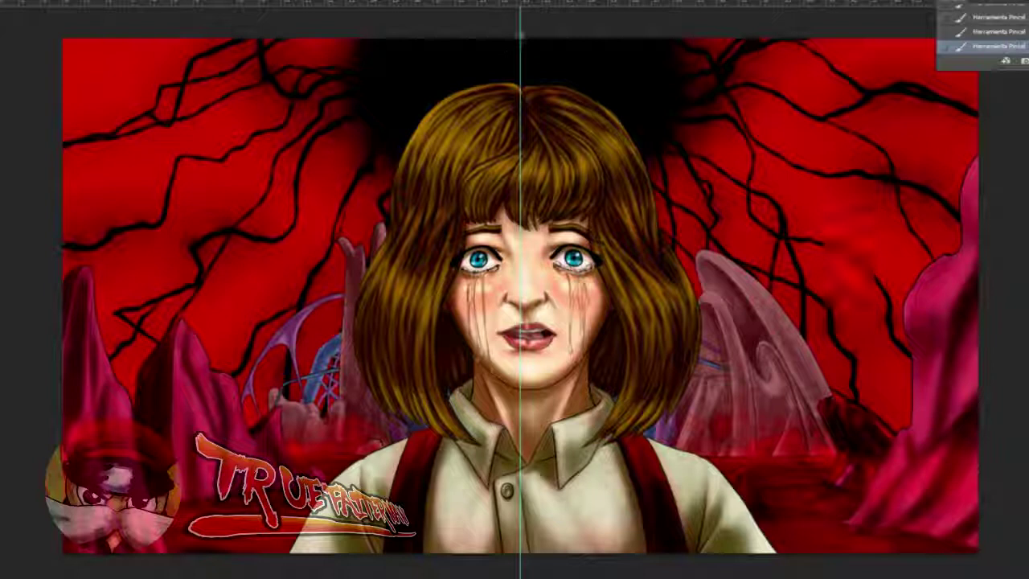
- Remove the vertical guide and extend the black circle's upper edges outward into the surrounding cracks
{"action": "left_click_drag", "start_coordinate": [521, 54], "coordinate": [521, 4]}
{"action": "left_click_drag", "start_coordinate": [356, 50], "coordinate": [349, 65]}
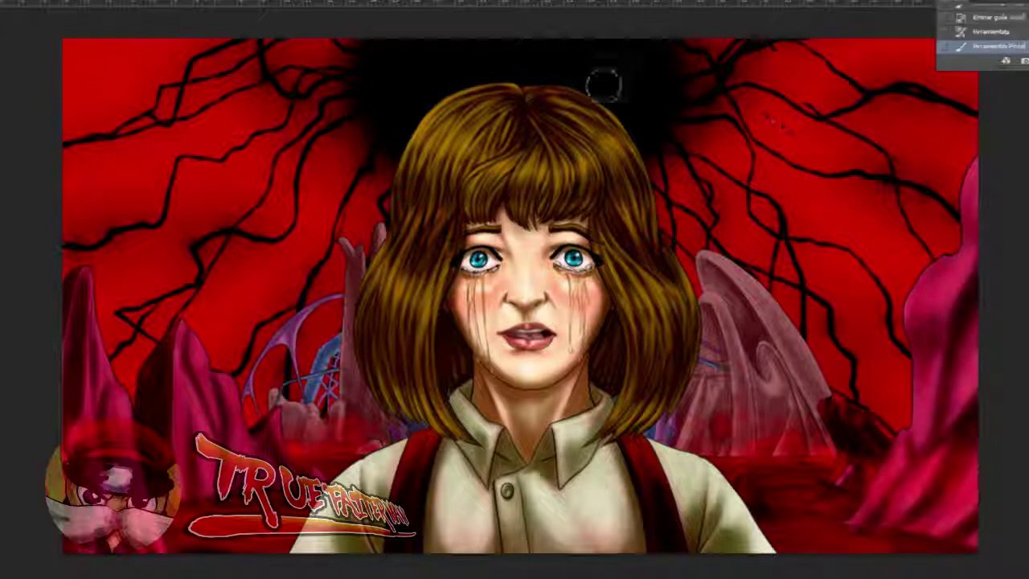
{"action": "left_click_drag", "start_coordinate": [678, 80], "coordinate": [670, 84]}
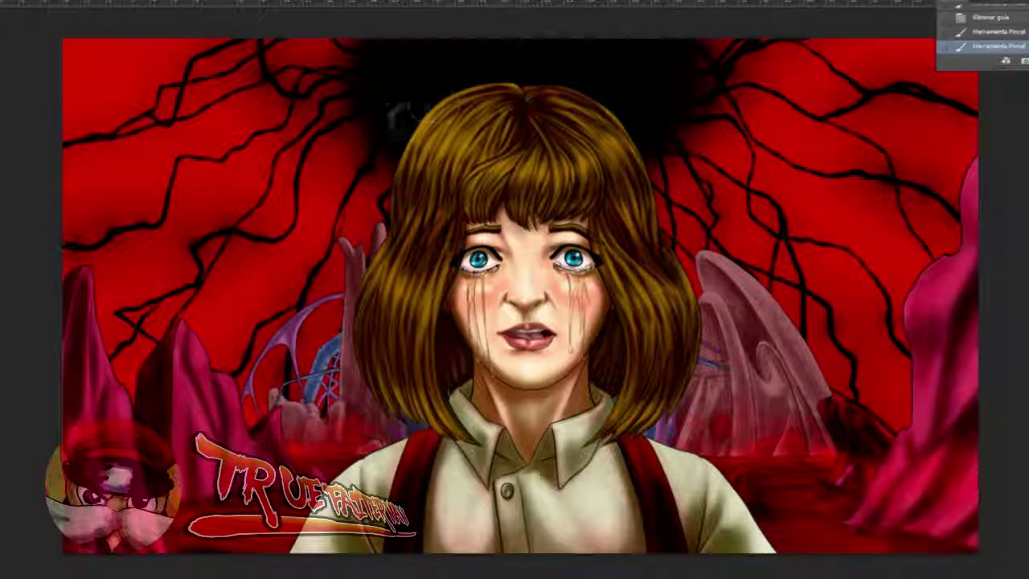
{"action": "left_click", "coordinate": [365, 49]}
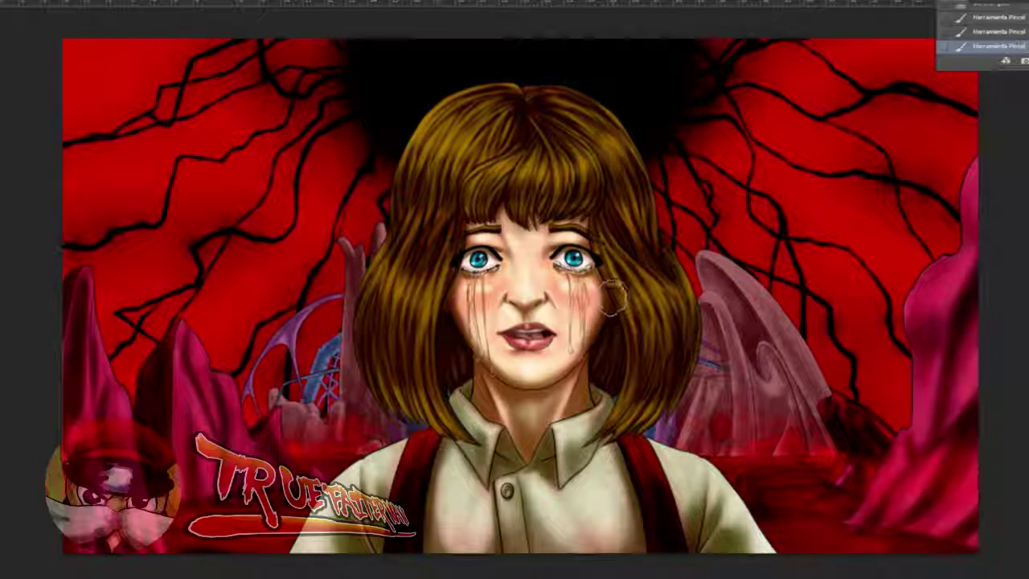
- Paint thin jagged red veins over the black circle around the top and sides of the hair
{"action": "left_click_drag", "start_coordinate": [613, 296], "coordinate": [595, 291]}
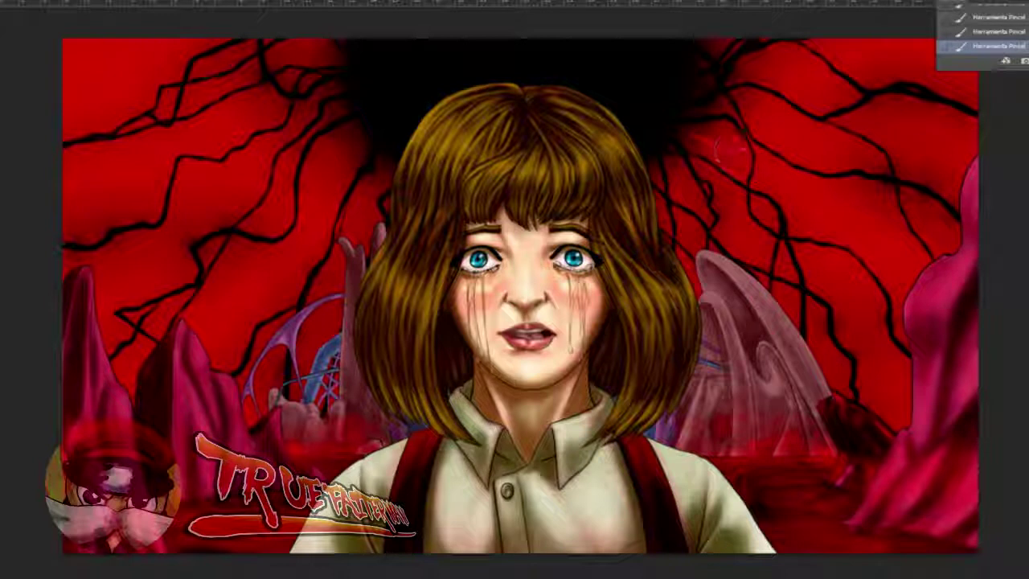
{"action": "left_click_drag", "start_coordinate": [727, 138], "coordinate": [675, 131]}
{"action": "key", "text": "ctrl+z"}
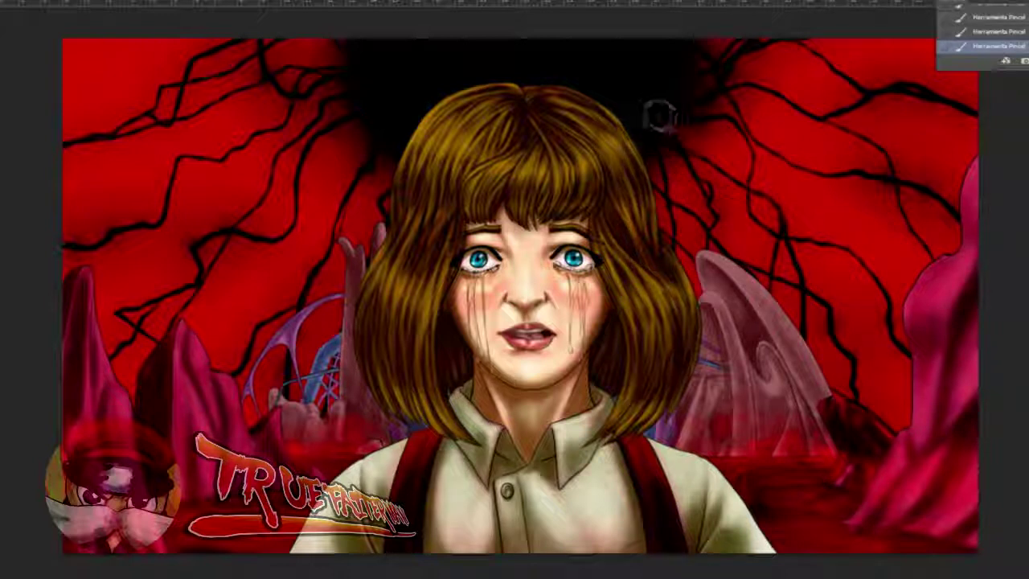
{"action": "left_click_drag", "start_coordinate": [645, 104], "coordinate": [700, 151]}
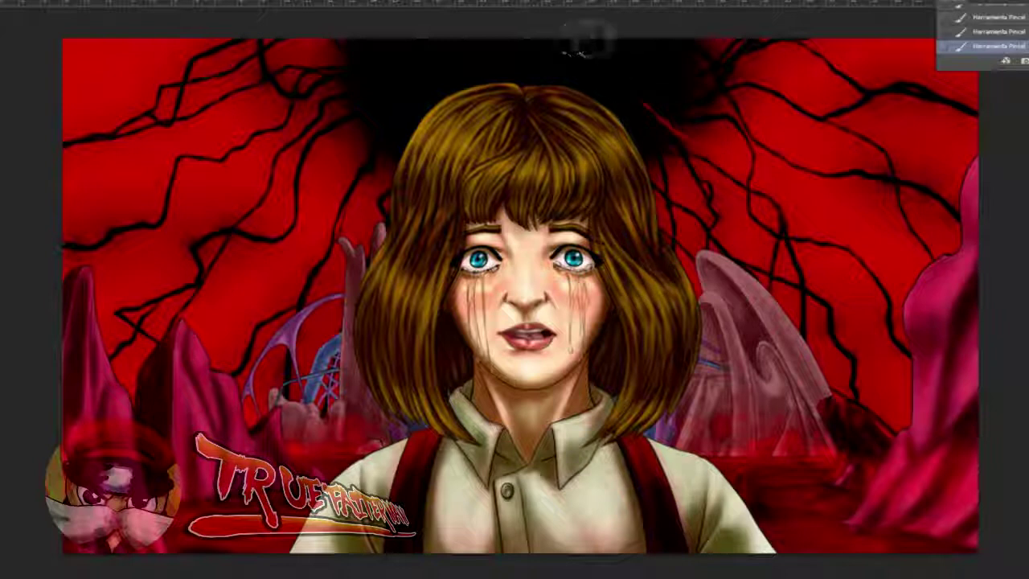
{"action": "left_click_drag", "start_coordinate": [601, 32], "coordinate": [615, 105]}
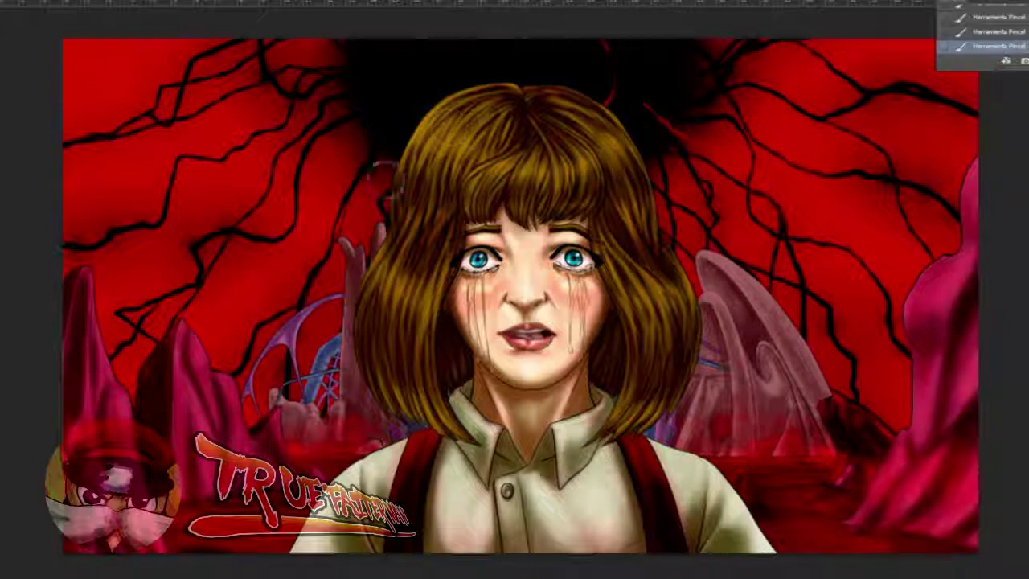
{"action": "mouse_move", "coordinate": [384, 191]}
{"action": "left_mouse_down"}
{"action": "mouse_move", "coordinate": [391, 122]}
{"action": "mouse_move", "coordinate": [420, 87]}
{"action": "mouse_move", "coordinate": [402, 101]}
{"action": "mouse_move", "coordinate": [464, 72]}
{"action": "mouse_move", "coordinate": [397, 147]}
{"action": "mouse_move", "coordinate": [390, 170]}
{"action": "left_mouse_up"}
{"action": "mouse_move", "coordinate": [428, 98]}
{"action": "left_mouse_down"}
{"action": "mouse_move", "coordinate": [389, 143]}
{"action": "mouse_move", "coordinate": [347, 139]}
{"action": "mouse_move", "coordinate": [389, 98]}
{"action": "left_mouse_up"}
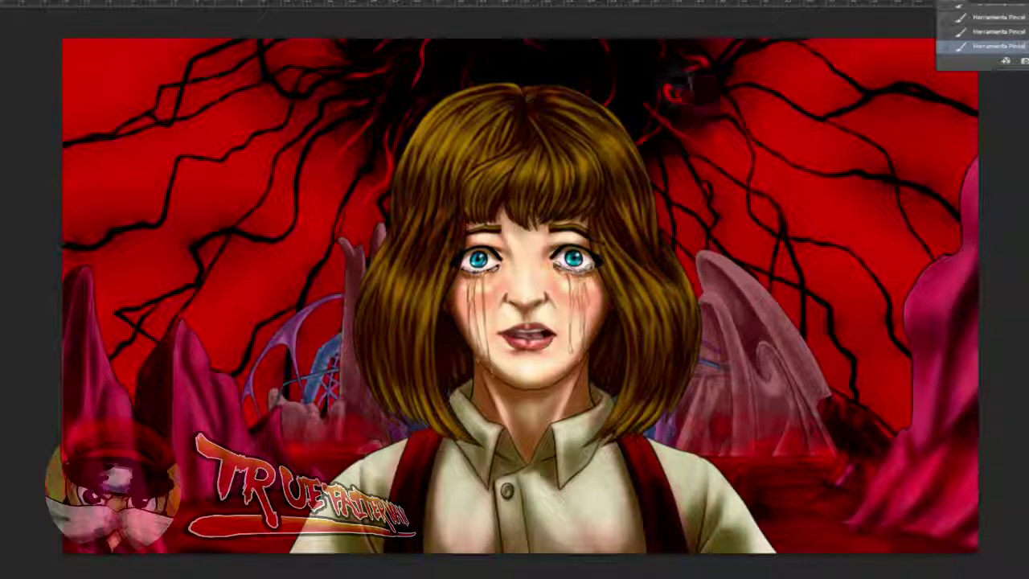
{"action": "mouse_move", "coordinate": [639, 60]}
{"action": "left_mouse_down"}
{"action": "mouse_move", "coordinate": [643, 90]}
{"action": "mouse_move", "coordinate": [638, 81]}
{"action": "mouse_move", "coordinate": [615, 121]}
{"action": "left_mouse_up"}
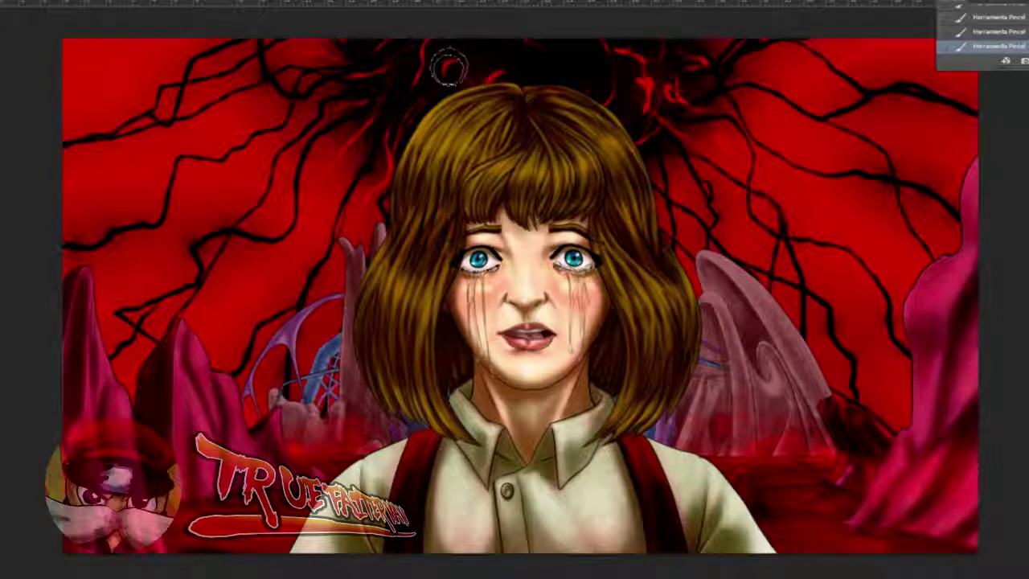
- Sample the circle's black and paint dark strokes through the red veins to thin and break them up
{"action": "left_click", "coordinate": [492, 64], "text": "alt"}
{"action": "mouse_move", "coordinate": [436, 46]}
{"action": "left_mouse_down"}
{"action": "mouse_move", "coordinate": [424, 94]}
{"action": "mouse_move", "coordinate": [433, 47]}
{"action": "mouse_move", "coordinate": [482, 87]}
{"action": "left_mouse_up"}
{"action": "left_click_drag", "start_coordinate": [608, 81], "coordinate": [631, 108]}
{"action": "mouse_move", "coordinate": [404, 130]}
{"action": "left_mouse_down"}
{"action": "mouse_move", "coordinate": [386, 135]}
{"action": "mouse_move", "coordinate": [397, 167]}
{"action": "left_mouse_up"}
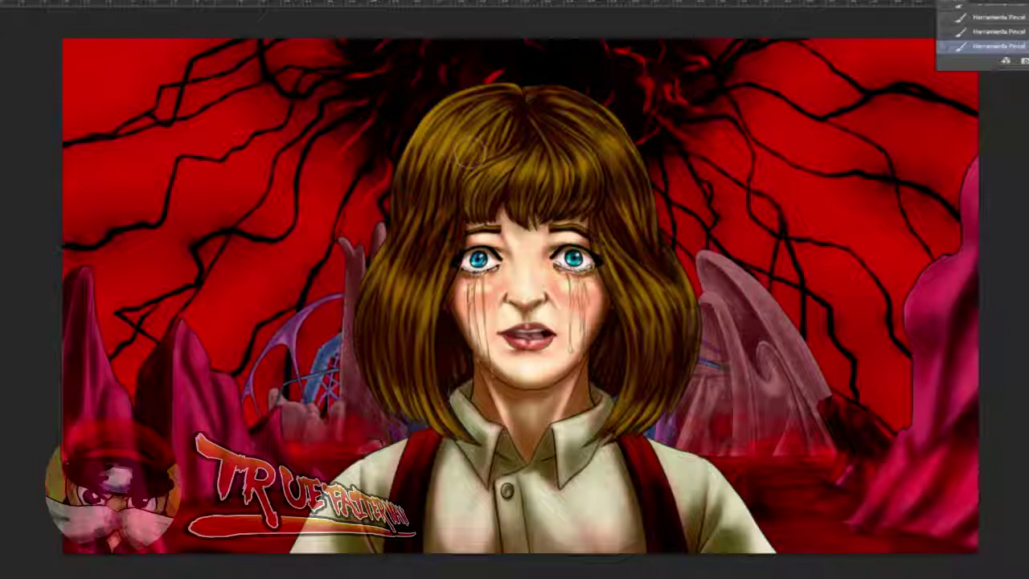
{"action": "left_click_drag", "start_coordinate": [668, 233], "coordinate": [664, 233]}
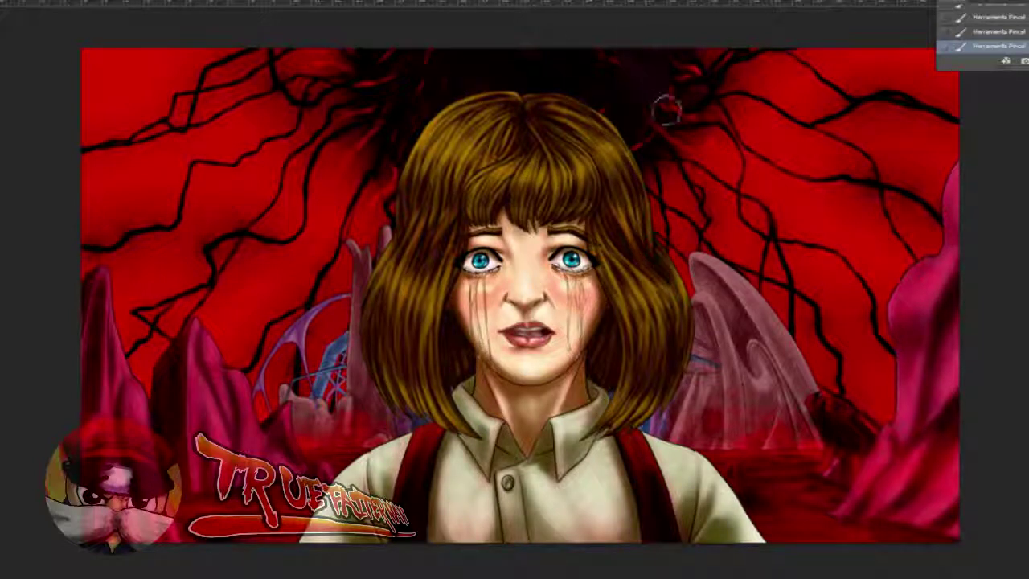
- Darken the red veins on both sides of the circle with black brush strokes so they blend into it
{"action": "left_click_drag", "start_coordinate": [354, 53], "coordinate": [368, 121]}
{"action": "left_click_drag", "start_coordinate": [350, 51], "coordinate": [388, 116]}
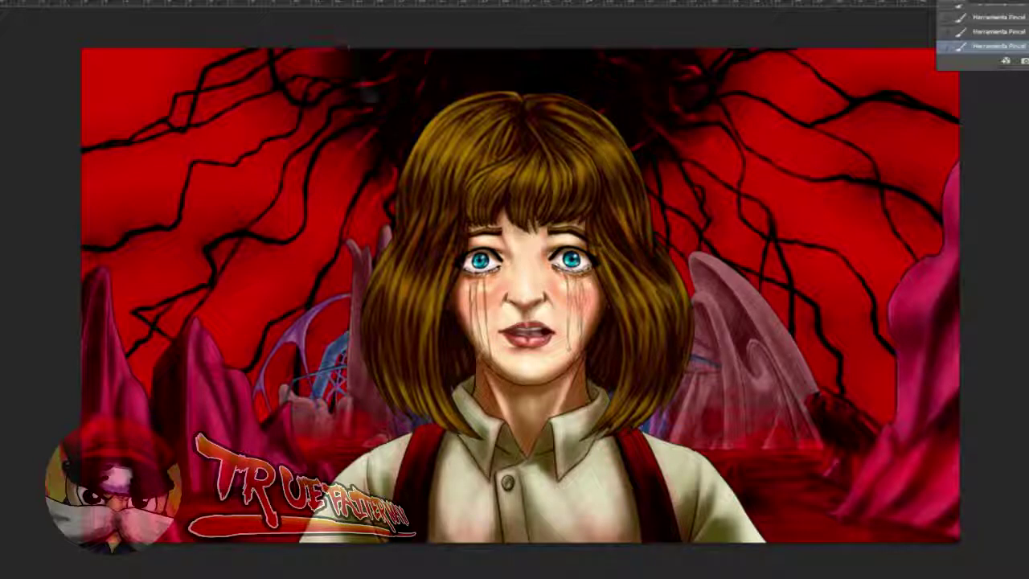
{"action": "mouse_move", "coordinate": [347, 31]}
{"action": "left_mouse_down"}
{"action": "mouse_move", "coordinate": [374, 103]}
{"action": "mouse_move", "coordinate": [398, 96]}
{"action": "left_mouse_up"}
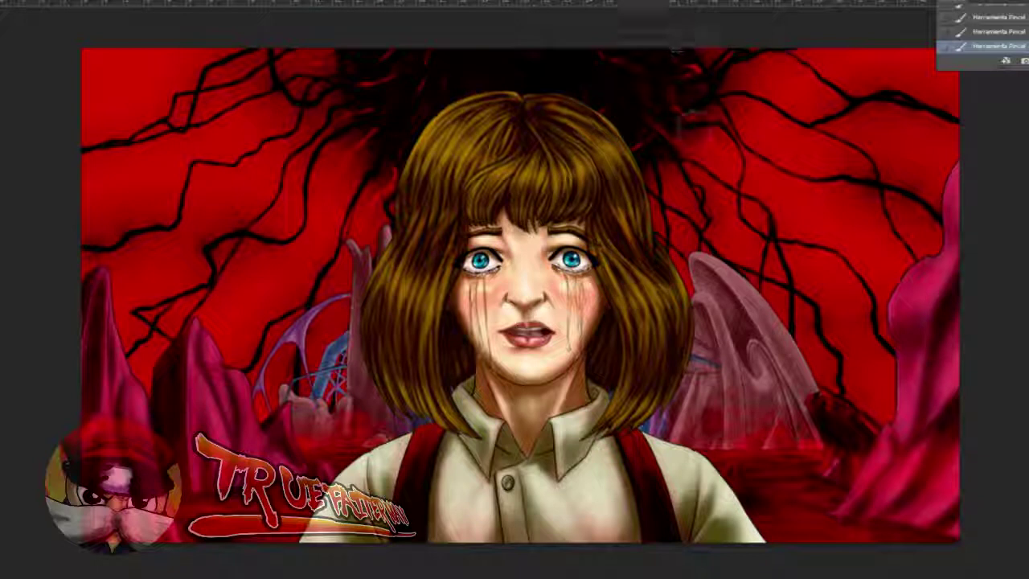
{"action": "mouse_move", "coordinate": [675, 40]}
{"action": "left_mouse_down"}
{"action": "mouse_move", "coordinate": [684, 127]}
{"action": "mouse_move", "coordinate": [639, 195]}
{"action": "left_mouse_up"}
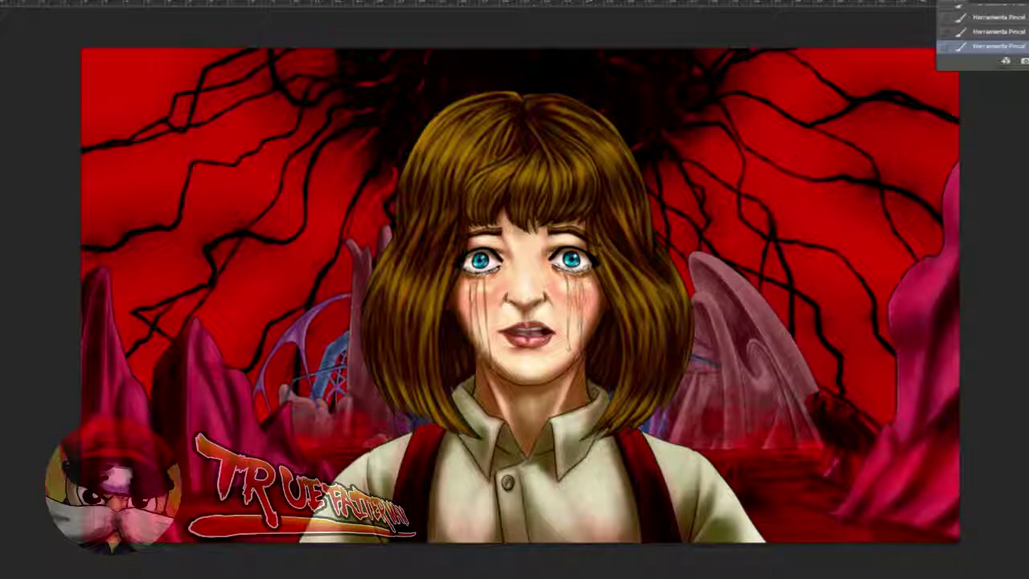
- Create a new layer directly above the layer holding the black circle and cracks
{"action": "key", "text": "F7"}
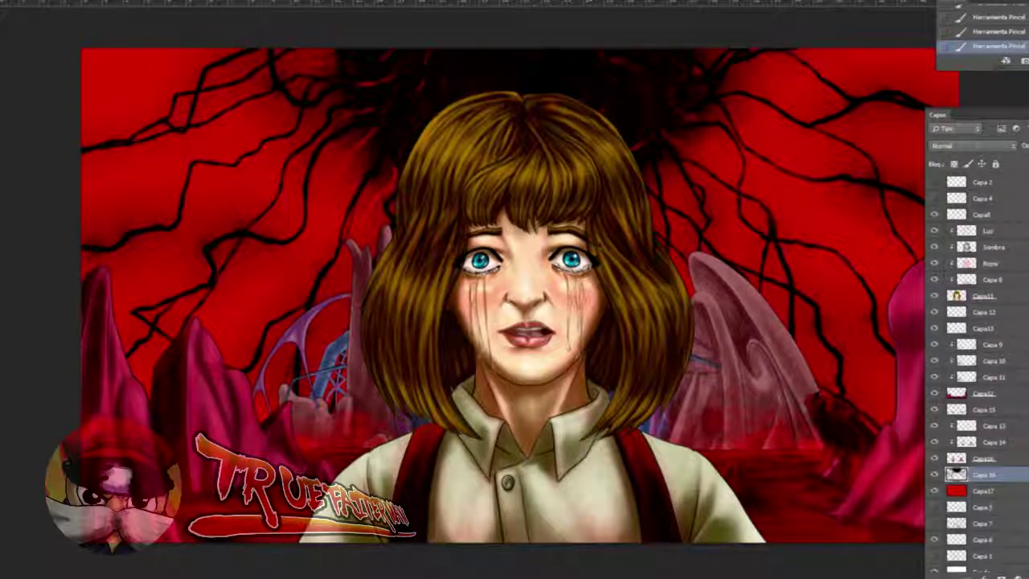
{"action": "key", "text": "ctrl+alt+shift+n"}
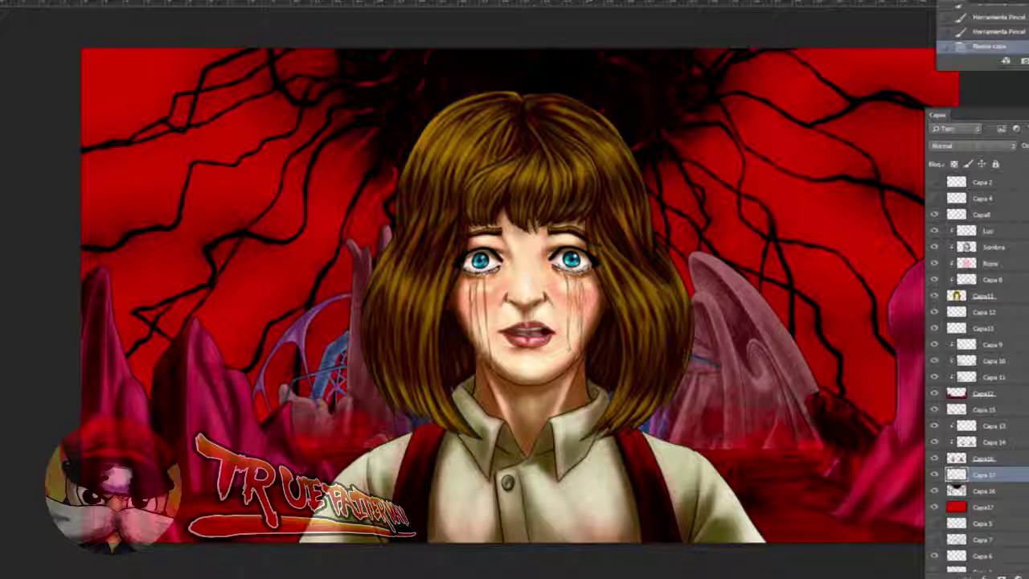
{"action": "key", "text": "F7"}
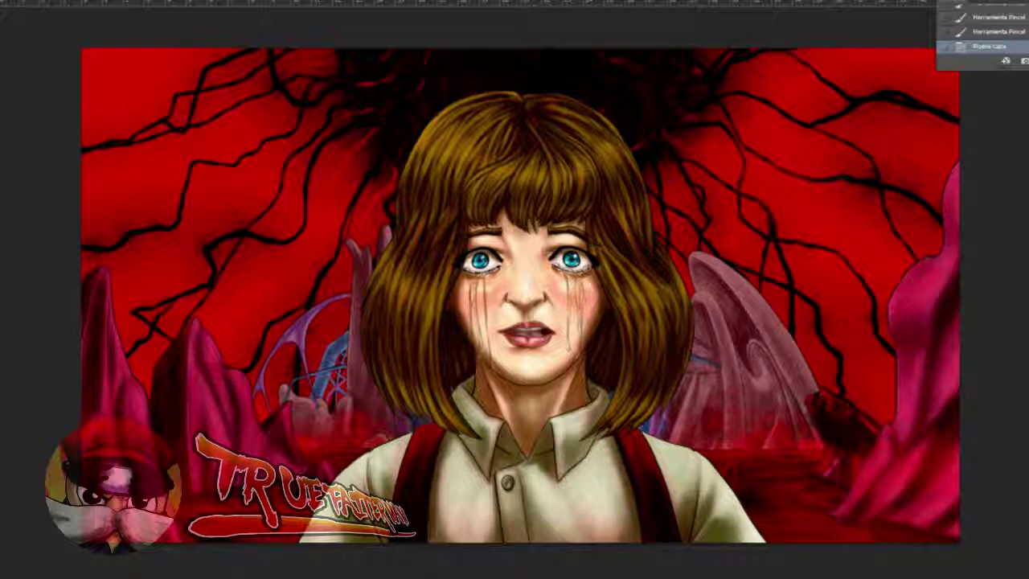
- Try two different brush presets with test strokes on the left part of the sky and undo them
{"action": "key", "text": "F5"}
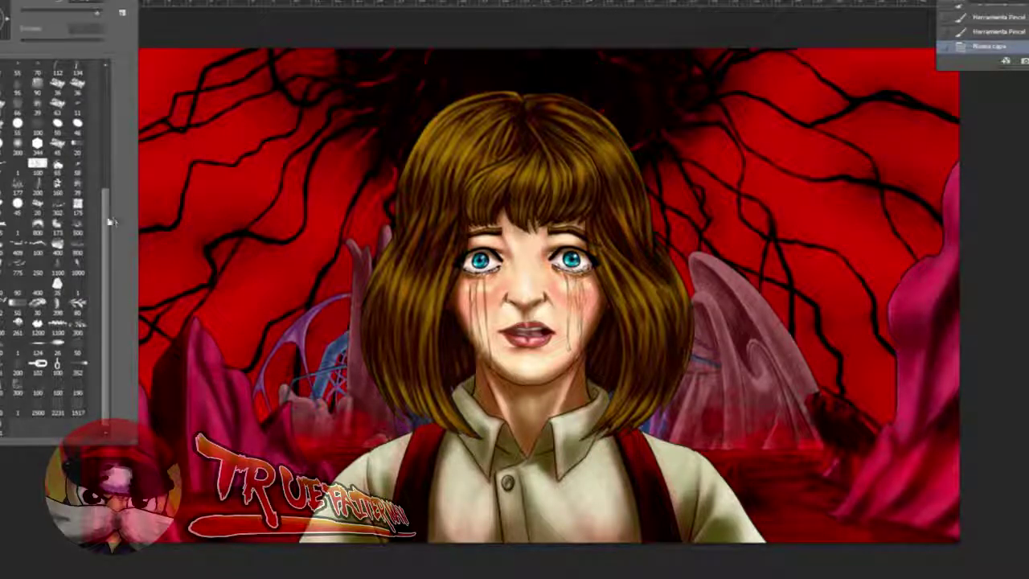
{"action": "mouse_move", "coordinate": [107, 220]}
{"action": "left_mouse_down"}
{"action": "mouse_move", "coordinate": [103, 195]}
{"action": "mouse_move", "coordinate": [101, 223]}
{"action": "left_mouse_up"}
{"action": "double_click", "coordinate": [23, 304]}
{"action": "left_click", "coordinate": [231, 189]}
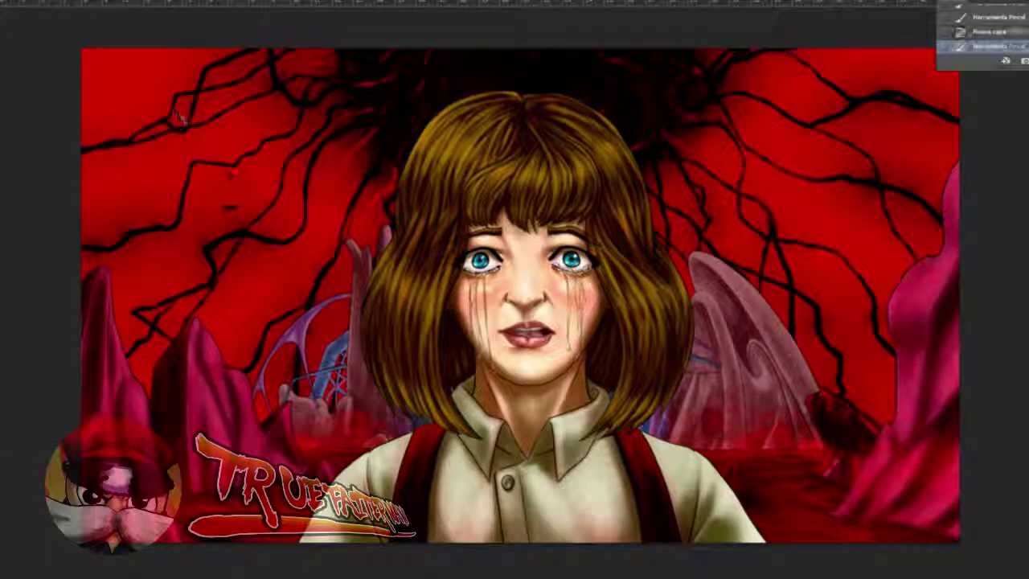
{"action": "key", "text": "ctrl+z"}
{"action": "left_click", "coordinate": [24, 3]}
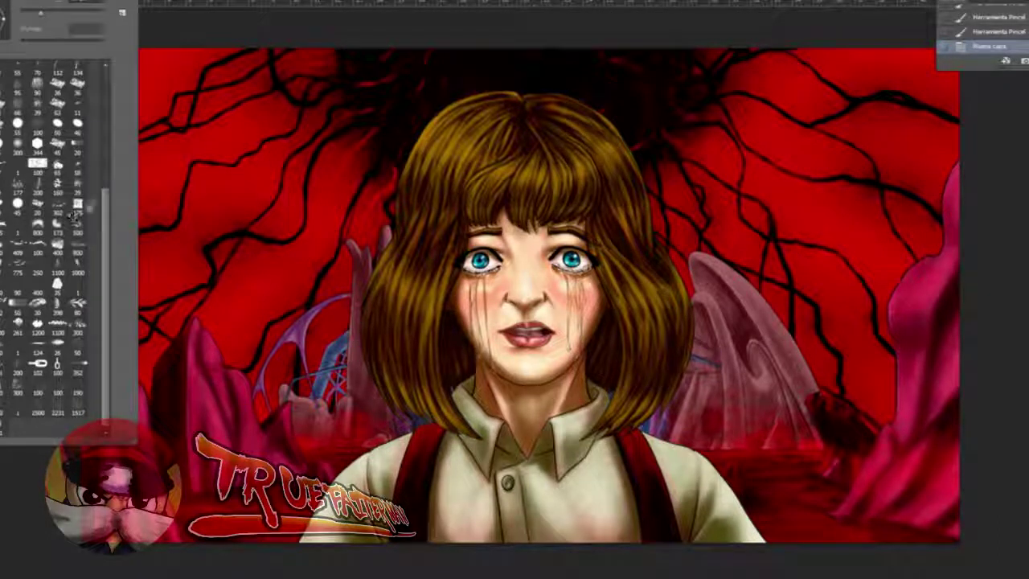
{"action": "double_click", "coordinate": [76, 154]}
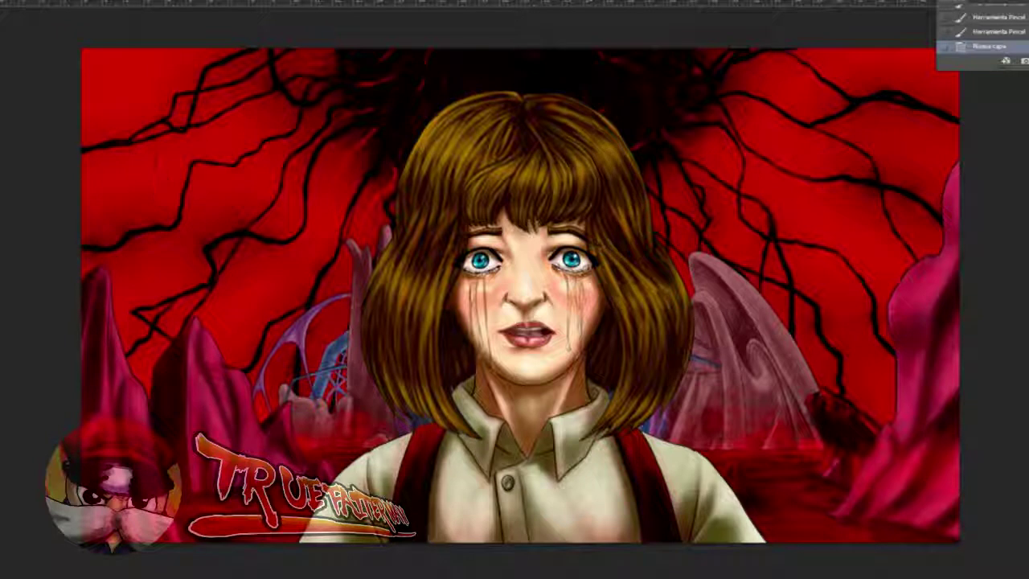
{"action": "mouse_move", "coordinate": [138, 172]}
{"action": "left_mouse_down"}
{"action": "mouse_move", "coordinate": [149, 196]}
{"action": "mouse_move", "coordinate": [102, 142]}
{"action": "left_mouse_up"}
{"action": "key", "text": "ctrl+z"}
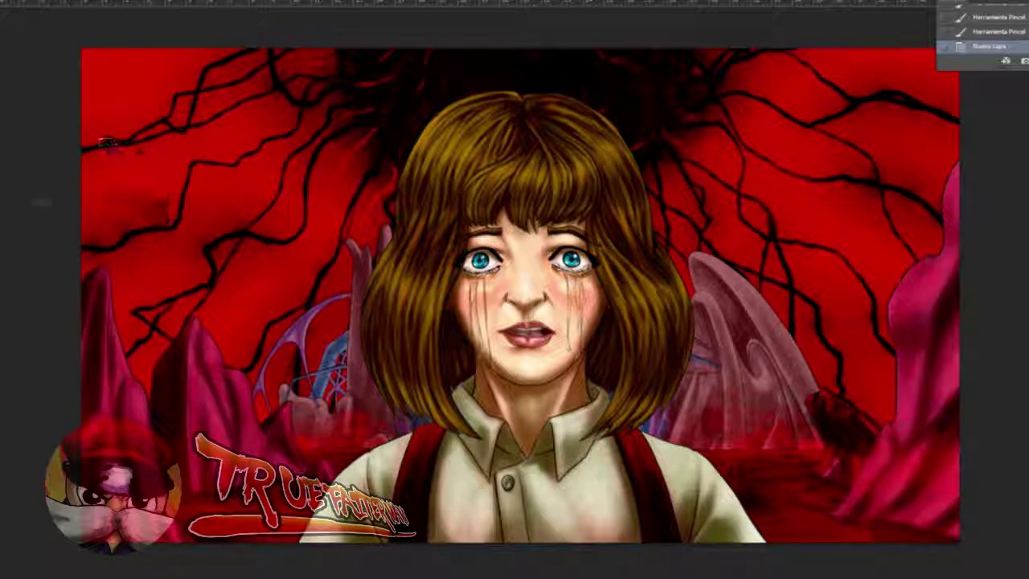
- Choose a cloud-textured brush preset for painting dark smoke in the sky
{"action": "right_click", "coordinate": [109, 142]}
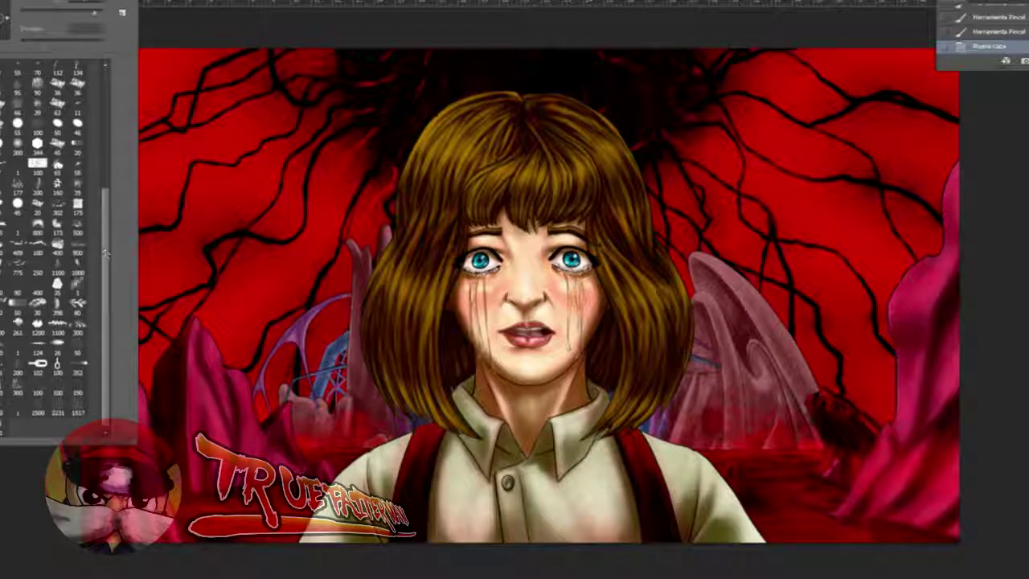
{"action": "left_click", "coordinate": [171, 162]}
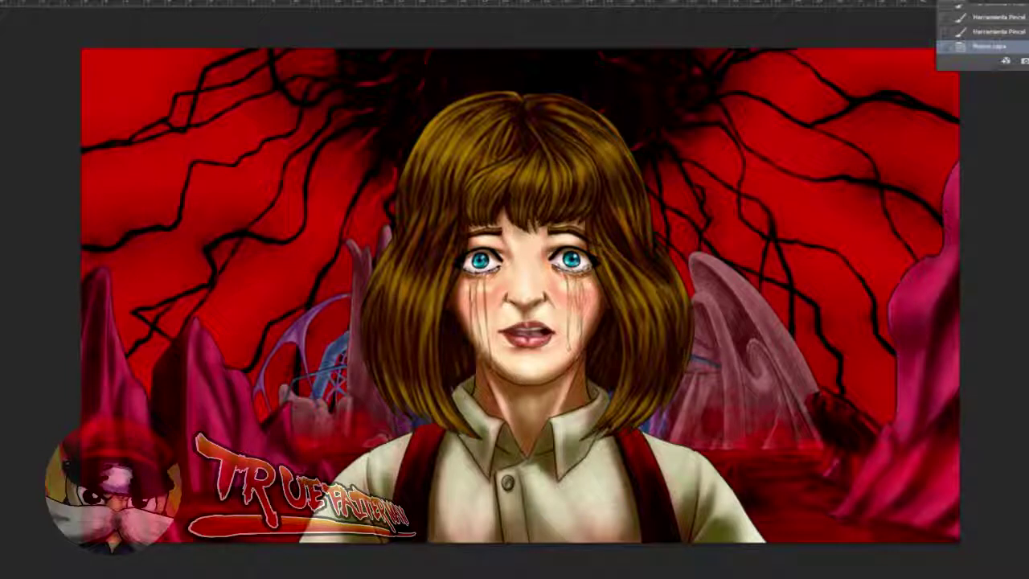
{"action": "right_click", "coordinate": [92, 314]}
{"action": "left_click_drag", "start_coordinate": [108, 317], "coordinate": [109, 261]}
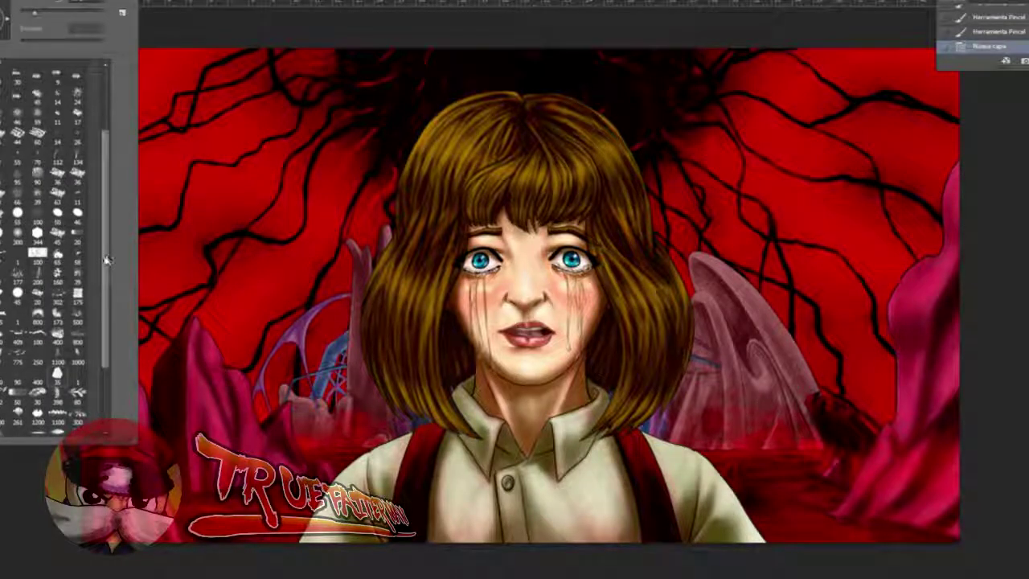
{"action": "left_click_drag", "start_coordinate": [107, 260], "coordinate": [100, 345]}
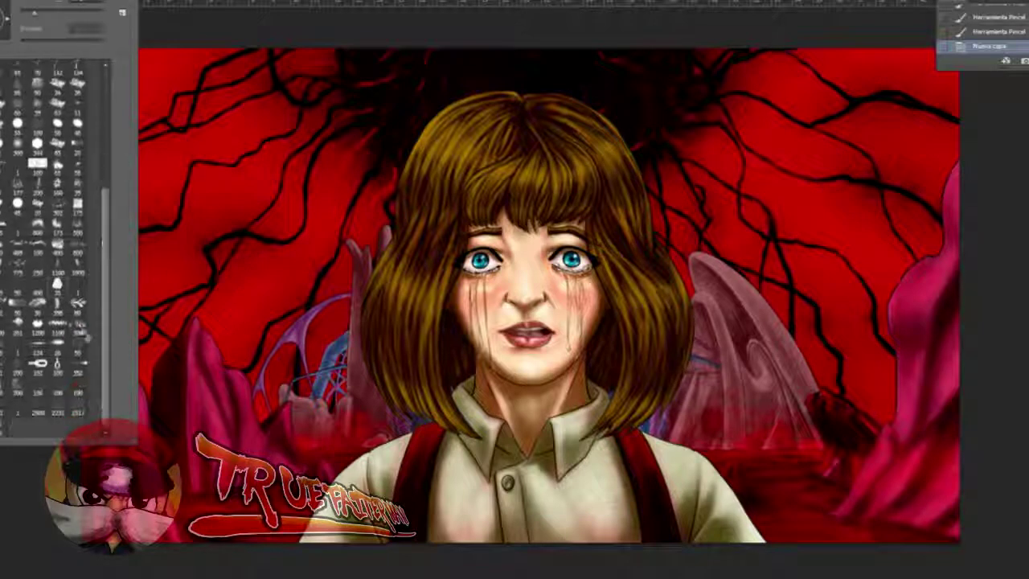
{"action": "left_click", "coordinate": [167, 161]}
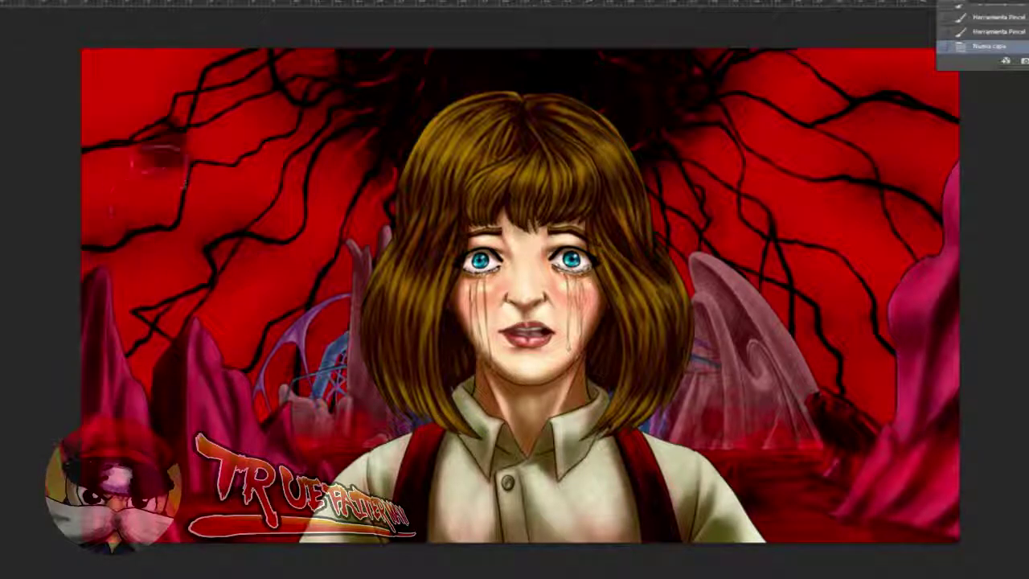
- Paint black smoke clouds across the left sky, from the outer edge down to behind the pink rocks
{"action": "left_click_drag", "start_coordinate": [185, 147], "coordinate": [173, 148]}
{"action": "mouse_move", "coordinate": [93, 102]}
{"action": "left_mouse_down"}
{"action": "mouse_move", "coordinate": [66, 103]}
{"action": "mouse_move", "coordinate": [129, 120]}
{"action": "mouse_move", "coordinate": [109, 108]}
{"action": "mouse_move", "coordinate": [116, 104]}
{"action": "mouse_move", "coordinate": [168, 152]}
{"action": "left_mouse_up"}
{"action": "mouse_move", "coordinate": [105, 116]}
{"action": "left_mouse_down"}
{"action": "mouse_move", "coordinate": [145, 157]}
{"action": "mouse_move", "coordinate": [209, 154]}
{"action": "mouse_move", "coordinate": [205, 173]}
{"action": "mouse_move", "coordinate": [193, 168]}
{"action": "mouse_move", "coordinate": [222, 206]}
{"action": "left_mouse_up"}
{"action": "mouse_move", "coordinate": [280, 249]}
{"action": "left_mouse_down"}
{"action": "mouse_move", "coordinate": [328, 250]}
{"action": "mouse_move", "coordinate": [349, 283]}
{"action": "mouse_move", "coordinate": [334, 291]}
{"action": "mouse_move", "coordinate": [330, 277]}
{"action": "left_mouse_up"}
{"action": "mouse_move", "coordinate": [225, 206]}
{"action": "left_mouse_down"}
{"action": "mouse_move", "coordinate": [153, 205]}
{"action": "mouse_move", "coordinate": [81, 166]}
{"action": "mouse_move", "coordinate": [104, 151]}
{"action": "mouse_move", "coordinate": [86, 222]}
{"action": "mouse_move", "coordinate": [135, 247]}
{"action": "mouse_move", "coordinate": [129, 267]}
{"action": "mouse_move", "coordinate": [149, 235]}
{"action": "mouse_move", "coordinate": [165, 281]}
{"action": "mouse_move", "coordinate": [166, 255]}
{"action": "mouse_move", "coordinate": [147, 250]}
{"action": "mouse_move", "coordinate": [161, 267]}
{"action": "mouse_move", "coordinate": [237, 289]}
{"action": "mouse_move", "coordinate": [258, 255]}
{"action": "mouse_move", "coordinate": [286, 294]}
{"action": "left_mouse_up"}
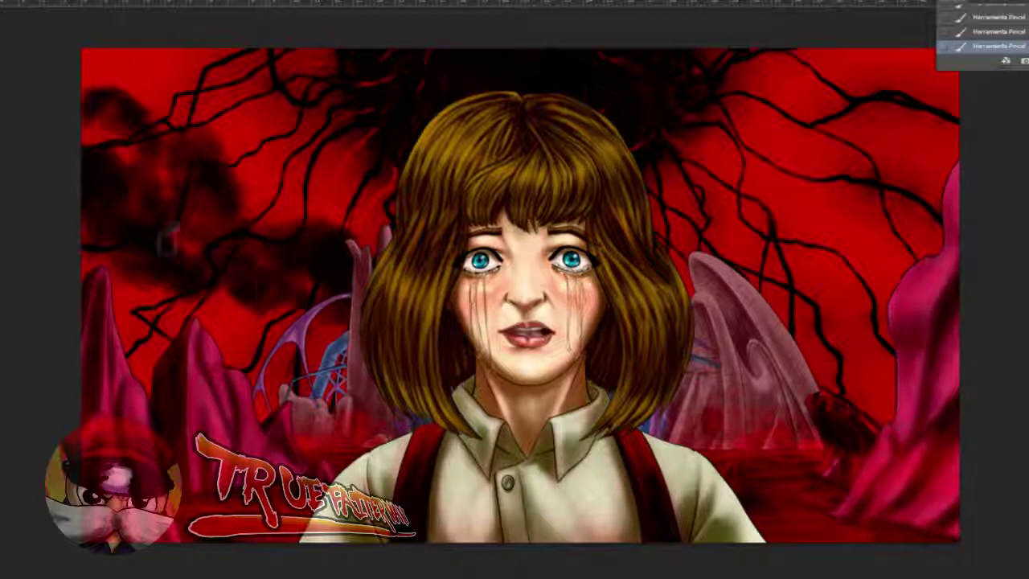
{"action": "mouse_move", "coordinate": [258, 356]}
{"action": "left_mouse_down"}
{"action": "mouse_move", "coordinate": [176, 377]}
{"action": "mouse_move", "coordinate": [104, 305]}
{"action": "mouse_move", "coordinate": [109, 289]}
{"action": "mouse_move", "coordinate": [98, 292]}
{"action": "mouse_move", "coordinate": [116, 286]}
{"action": "mouse_move", "coordinate": [132, 315]}
{"action": "mouse_move", "coordinate": [121, 297]}
{"action": "mouse_move", "coordinate": [169, 300]}
{"action": "mouse_move", "coordinate": [97, 229]}
{"action": "mouse_move", "coordinate": [159, 284]}
{"action": "mouse_move", "coordinate": [155, 277]}
{"action": "mouse_move", "coordinate": [149, 304]}
{"action": "mouse_move", "coordinate": [198, 315]}
{"action": "left_mouse_up"}
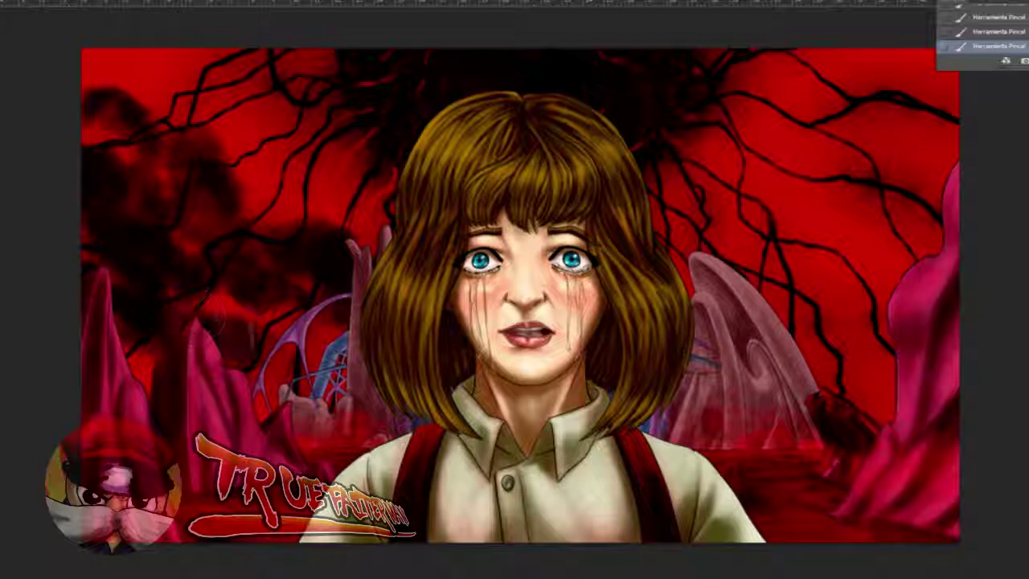
{"action": "mouse_move", "coordinate": [180, 386]}
{"action": "left_mouse_down"}
{"action": "mouse_move", "coordinate": [140, 373]}
{"action": "mouse_move", "coordinate": [158, 373]}
{"action": "left_mouse_up"}
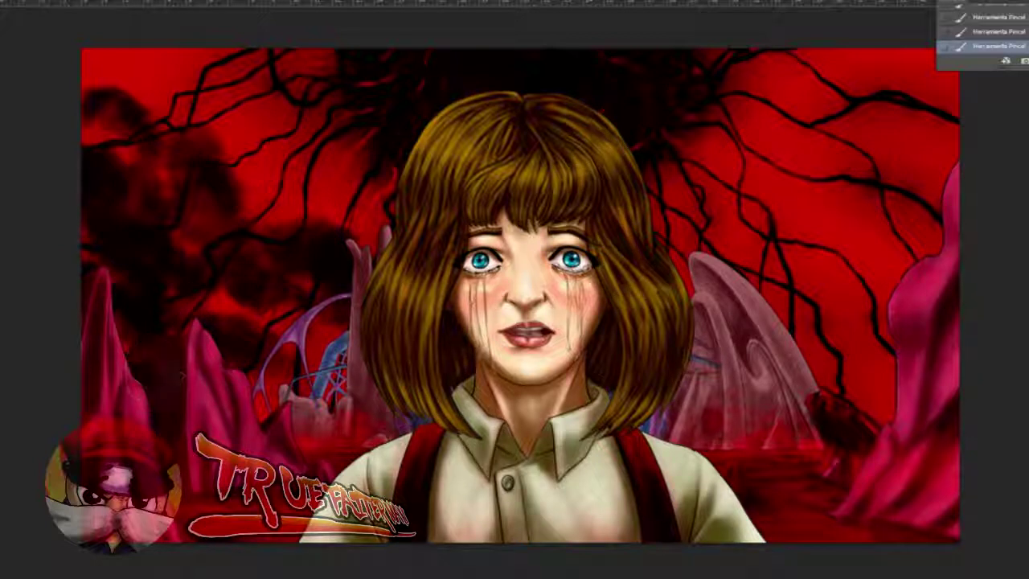
- Fill the remaining upper-left sky and the area beside the hair with black clouds, leaving small red gaps
{"action": "mouse_move", "coordinate": [206, 60]}
{"action": "left_mouse_down"}
{"action": "mouse_move", "coordinate": [190, 37]}
{"action": "mouse_move", "coordinate": [199, 100]}
{"action": "mouse_move", "coordinate": [181, 58]}
{"action": "mouse_move", "coordinate": [157, 88]}
{"action": "mouse_move", "coordinate": [136, 41]}
{"action": "mouse_move", "coordinate": [138, 53]}
{"action": "mouse_move", "coordinate": [100, 81]}
{"action": "mouse_move", "coordinate": [97, 42]}
{"action": "mouse_move", "coordinate": [135, 90]}
{"action": "left_mouse_up"}
{"action": "right_click", "coordinate": [223, 116], "text": "alt"}
{"action": "mouse_move", "coordinate": [217, 113]}
{"action": "left_mouse_down"}
{"action": "mouse_move", "coordinate": [254, 128]}
{"action": "mouse_move", "coordinate": [249, 168]}
{"action": "mouse_move", "coordinate": [241, 165]}
{"action": "mouse_move", "coordinate": [278, 189]}
{"action": "mouse_move", "coordinate": [321, 194]}
{"action": "left_mouse_up"}
{"action": "right_click", "coordinate": [236, 154], "text": "alt"}
{"action": "mouse_move", "coordinate": [190, 119]}
{"action": "left_mouse_down"}
{"action": "mouse_move", "coordinate": [181, 153]}
{"action": "mouse_move", "coordinate": [193, 129]}
{"action": "left_mouse_up"}
{"action": "mouse_move", "coordinate": [201, 179]}
{"action": "left_mouse_down"}
{"action": "mouse_move", "coordinate": [214, 153]}
{"action": "mouse_move", "coordinate": [164, 113]}
{"action": "mouse_move", "coordinate": [155, 121]}
{"action": "mouse_move", "coordinate": [173, 185]}
{"action": "mouse_move", "coordinate": [148, 191]}
{"action": "mouse_move", "coordinate": [100, 148]}
{"action": "left_mouse_up"}
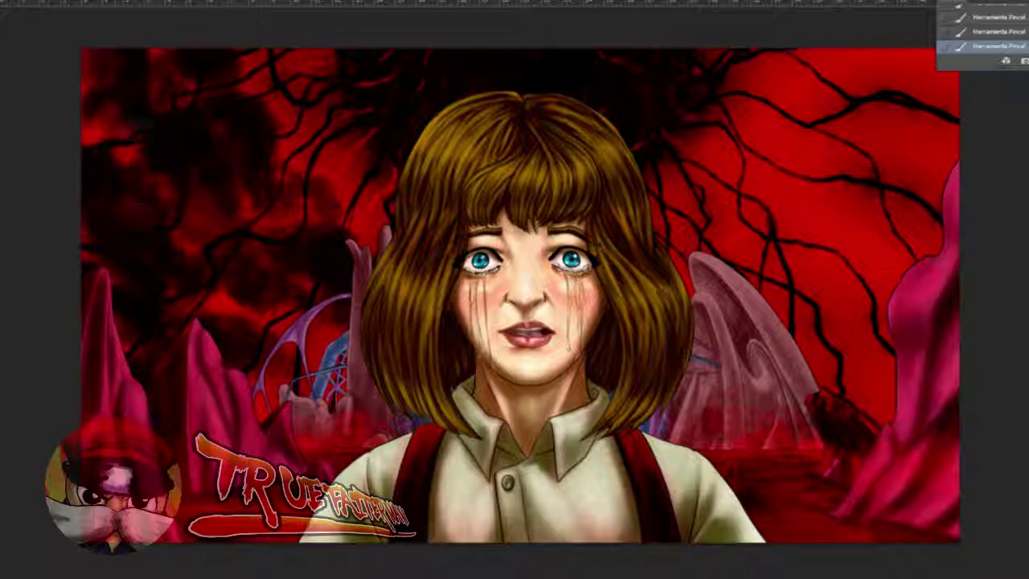
{"action": "left_click_drag", "start_coordinate": [153, 201], "coordinate": [197, 257]}
{"action": "mouse_move", "coordinate": [292, 194]}
{"action": "left_mouse_down"}
{"action": "mouse_move", "coordinate": [282, 203]}
{"action": "mouse_move", "coordinate": [219, 192]}
{"action": "mouse_move", "coordinate": [326, 233]}
{"action": "mouse_move", "coordinate": [259, 249]}
{"action": "mouse_move", "coordinate": [400, 199]}
{"action": "mouse_move", "coordinate": [349, 211]}
{"action": "mouse_move", "coordinate": [332, 227]}
{"action": "mouse_move", "coordinate": [339, 172]}
{"action": "mouse_move", "coordinate": [333, 187]}
{"action": "mouse_move", "coordinate": [305, 160]}
{"action": "mouse_move", "coordinate": [278, 93]}
{"action": "mouse_move", "coordinate": [274, 44]}
{"action": "mouse_move", "coordinate": [228, 97]}
{"action": "mouse_move", "coordinate": [313, 115]}
{"action": "mouse_move", "coordinate": [397, 198]}
{"action": "left_mouse_up"}
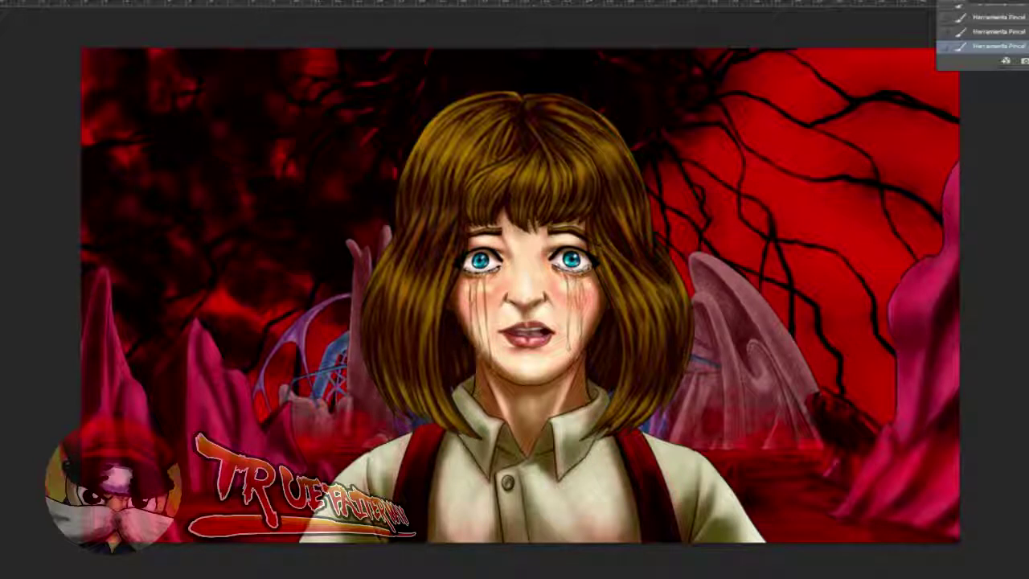
{"action": "mouse_move", "coordinate": [341, 331]}
{"action": "left_mouse_down"}
{"action": "mouse_move", "coordinate": [286, 366]}
{"action": "mouse_move", "coordinate": [205, 315]}
{"action": "left_mouse_up"}
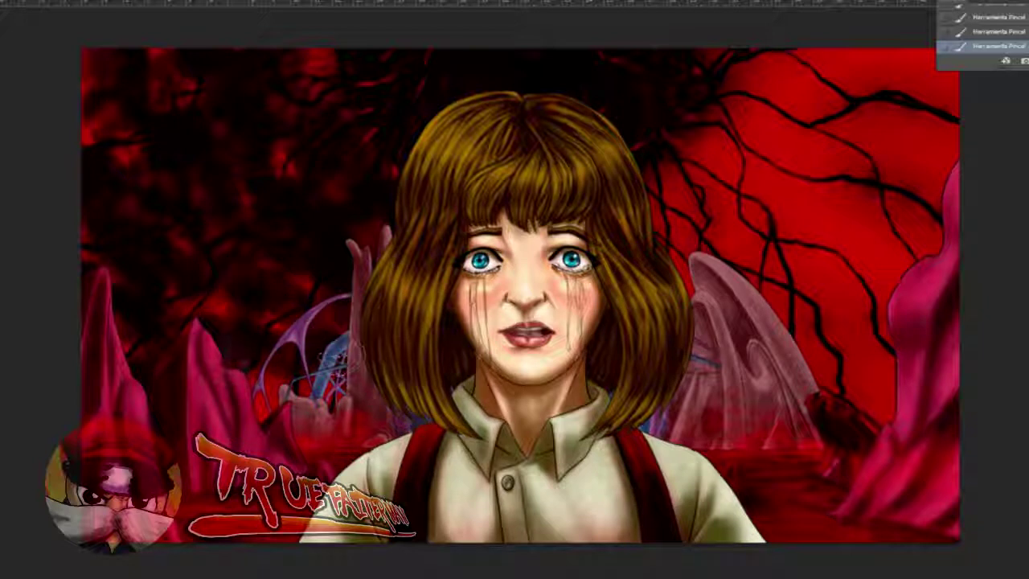
- Cover the red sky on the right side of the character with the same black smoke clouds
{"action": "mouse_move", "coordinate": [844, 371]}
{"action": "left_mouse_down"}
{"action": "mouse_move", "coordinate": [910, 345]}
{"action": "mouse_move", "coordinate": [864, 365]}
{"action": "mouse_move", "coordinate": [854, 409]}
{"action": "mouse_move", "coordinate": [881, 377]}
{"action": "mouse_move", "coordinate": [804, 313]}
{"action": "mouse_move", "coordinate": [828, 274]}
{"action": "mouse_move", "coordinate": [892, 297]}
{"action": "mouse_move", "coordinate": [885, 289]}
{"action": "mouse_move", "coordinate": [816, 362]}
{"action": "left_mouse_up"}
{"action": "mouse_move", "coordinate": [852, 56]}
{"action": "left_mouse_down"}
{"action": "mouse_move", "coordinate": [771, 88]}
{"action": "mouse_move", "coordinate": [796, 152]}
{"action": "mouse_move", "coordinate": [740, 185]}
{"action": "mouse_move", "coordinate": [776, 213]}
{"action": "mouse_move", "coordinate": [771, 201]}
{"action": "mouse_move", "coordinate": [739, 241]}
{"action": "mouse_move", "coordinate": [704, 242]}
{"action": "mouse_move", "coordinate": [683, 269]}
{"action": "mouse_move", "coordinate": [764, 274]}
{"action": "left_mouse_up"}
{"action": "mouse_move", "coordinate": [844, 197]}
{"action": "left_mouse_down"}
{"action": "mouse_move", "coordinate": [849, 165]}
{"action": "mouse_move", "coordinate": [812, 233]}
{"action": "mouse_move", "coordinate": [792, 241]}
{"action": "mouse_move", "coordinate": [815, 253]}
{"action": "mouse_move", "coordinate": [792, 297]}
{"action": "mouse_move", "coordinate": [824, 264]}
{"action": "left_mouse_up"}
{"action": "mouse_move", "coordinate": [828, 309]}
{"action": "left_mouse_down"}
{"action": "mouse_move", "coordinate": [924, 137]}
{"action": "mouse_move", "coordinate": [872, 217]}
{"action": "mouse_move", "coordinate": [832, 233]}
{"action": "mouse_move", "coordinate": [931, 203]}
{"action": "mouse_move", "coordinate": [924, 241]}
{"action": "mouse_move", "coordinate": [896, 273]}
{"action": "mouse_move", "coordinate": [836, 301]}
{"action": "mouse_move", "coordinate": [843, 136]}
{"action": "mouse_move", "coordinate": [875, 120]}
{"action": "mouse_move", "coordinate": [873, 108]}
{"action": "mouse_move", "coordinate": [835, 116]}
{"action": "mouse_move", "coordinate": [864, 61]}
{"action": "mouse_move", "coordinate": [893, 48]}
{"action": "mouse_move", "coordinate": [929, 76]}
{"action": "left_mouse_up"}
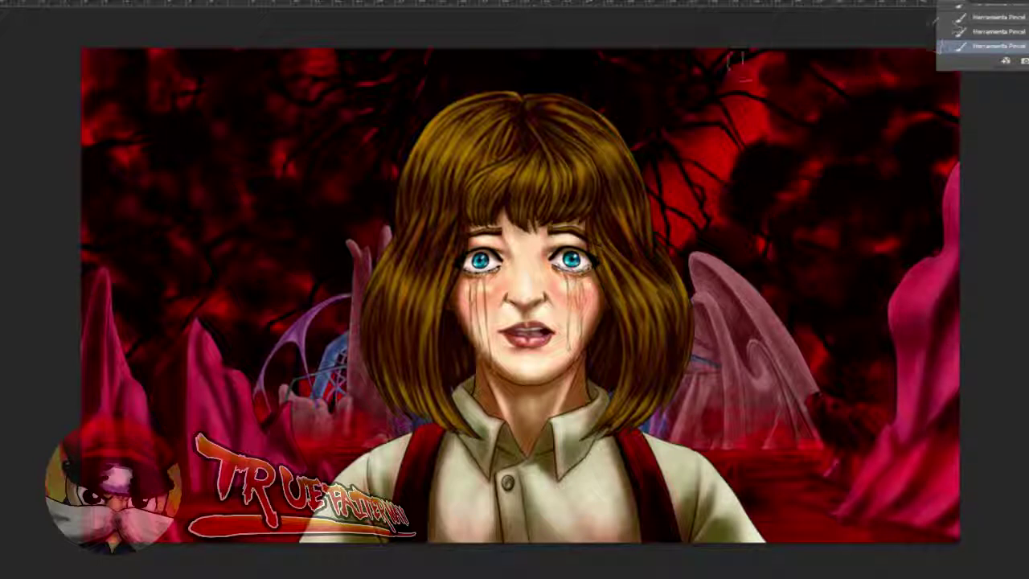
{"action": "mouse_move", "coordinate": [741, 104]}
{"action": "left_mouse_down"}
{"action": "mouse_move", "coordinate": [739, 140]}
{"action": "mouse_move", "coordinate": [749, 153]}
{"action": "mouse_move", "coordinate": [761, 77]}
{"action": "mouse_move", "coordinate": [728, 92]}
{"action": "mouse_move", "coordinate": [751, 169]}
{"action": "mouse_move", "coordinate": [728, 143]}
{"action": "mouse_move", "coordinate": [693, 193]}
{"action": "mouse_move", "coordinate": [709, 211]}
{"action": "mouse_move", "coordinate": [689, 198]}
{"action": "mouse_move", "coordinate": [717, 120]}
{"action": "mouse_move", "coordinate": [686, 215]}
{"action": "mouse_move", "coordinate": [709, 242]}
{"action": "left_mouse_up"}
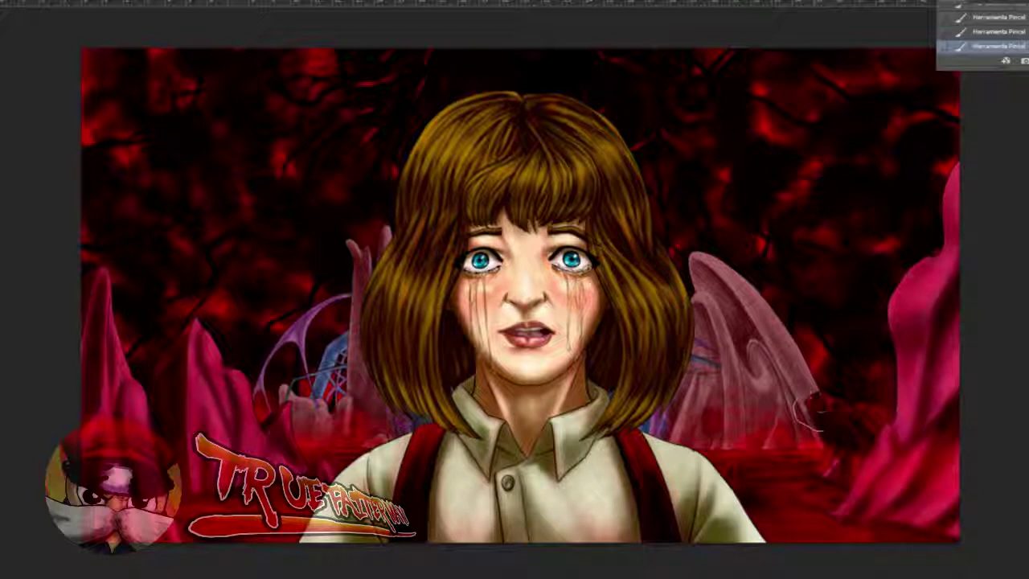
- Create a new layer above the black clouds layer and set the foreground colour to pure red (ff0000)
{"action": "key", "text": "F7"}
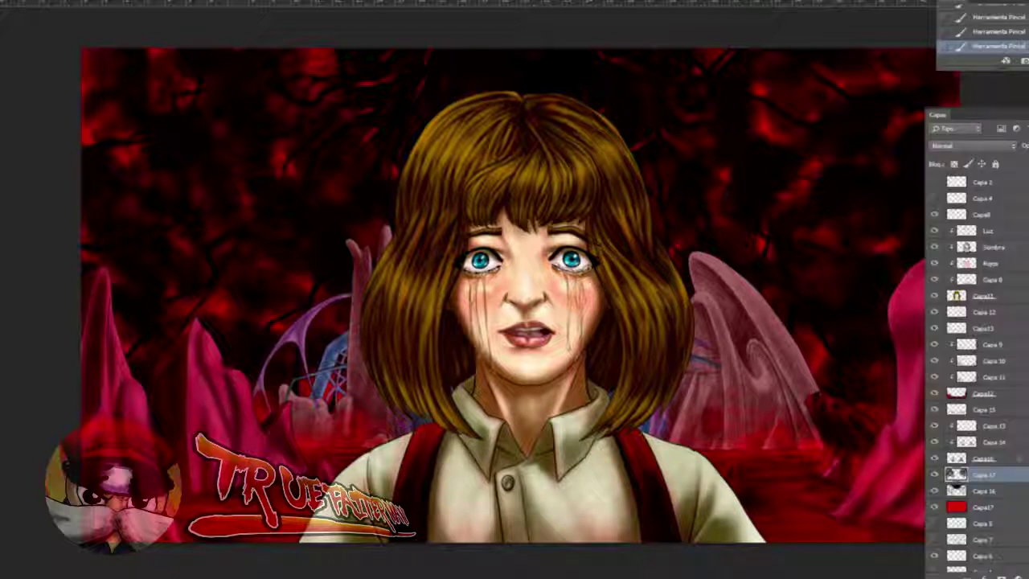
{"action": "left_click", "coordinate": [1028, 576]}
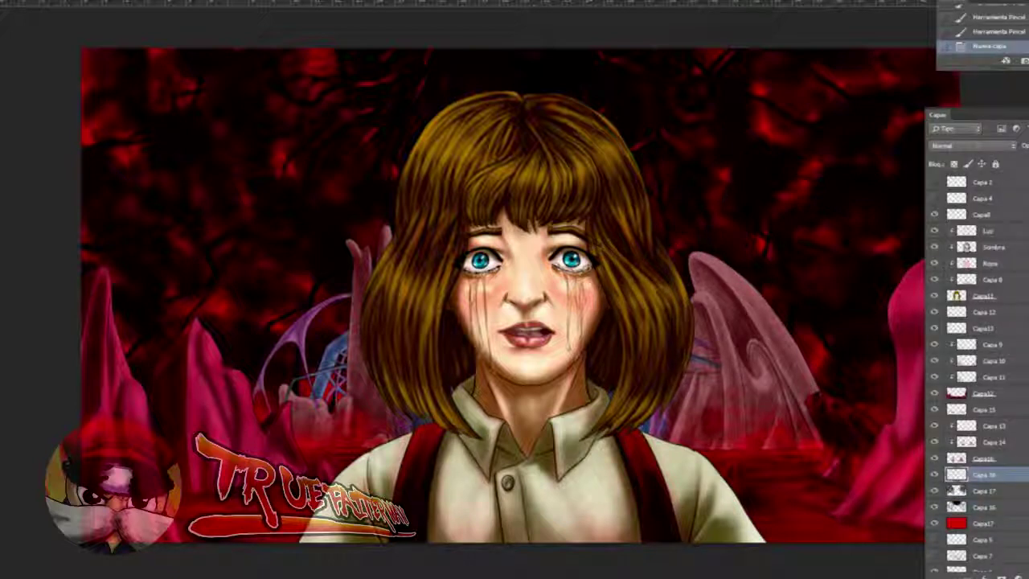
{"action": "key", "text": "F7"}
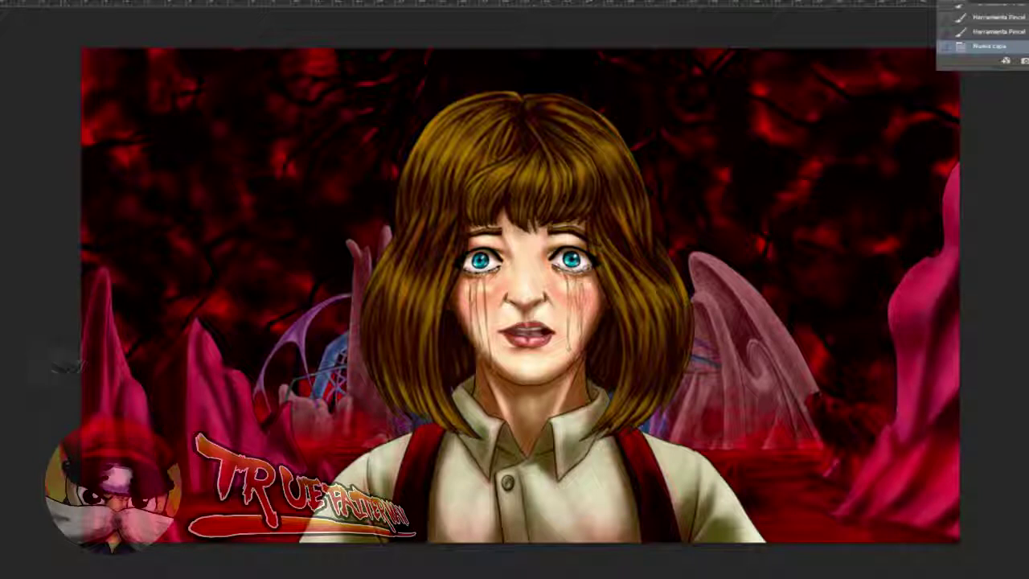
{"action": "left_click", "coordinate": [1, 366]}
{"action": "left_click", "coordinate": [951, 112]}
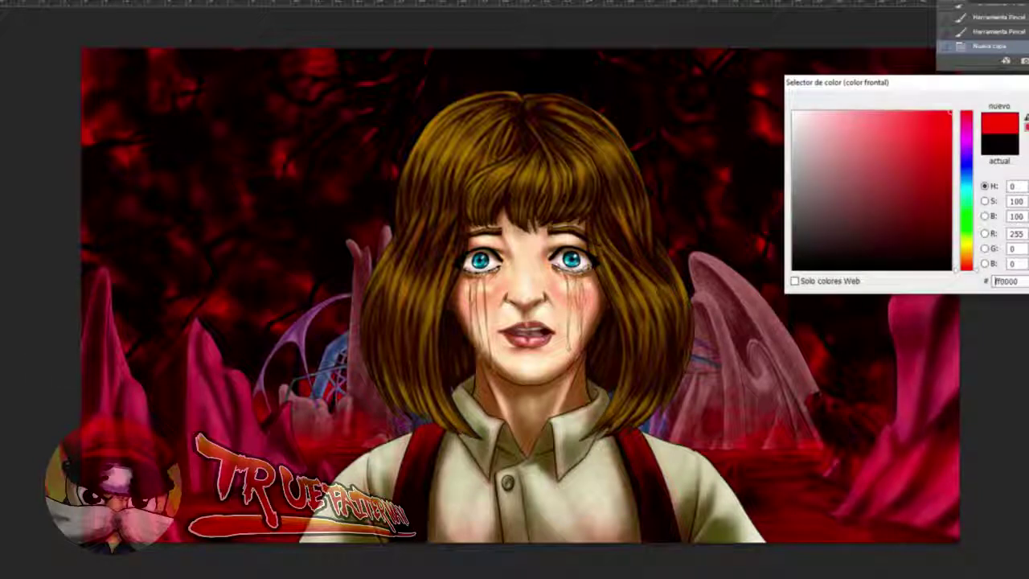
{"action": "key", "text": "Return"}
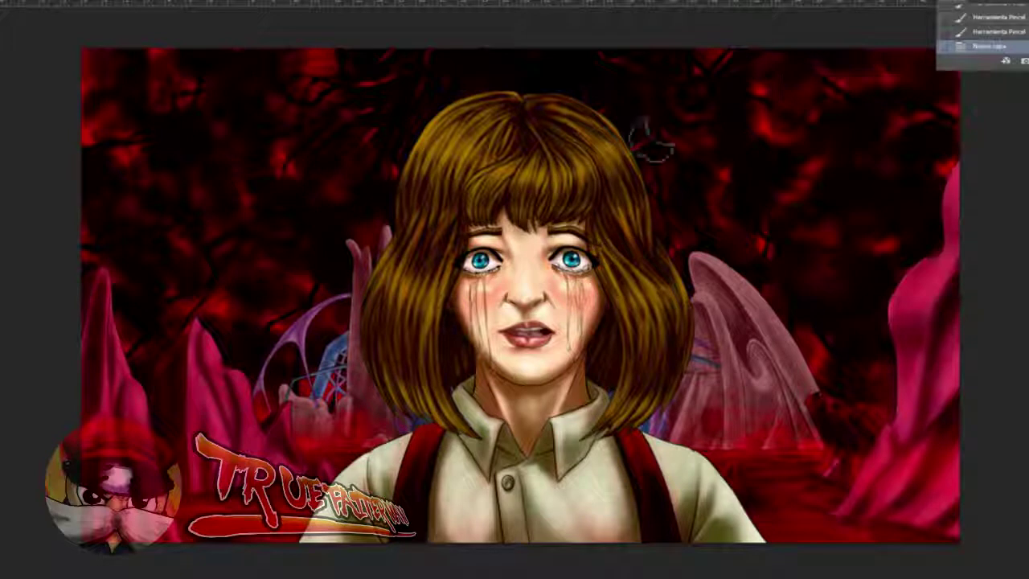
- Try a few red dabs on the upper-left clouds and undo them
{"action": "left_click_drag", "start_coordinate": [261, 64], "coordinate": [251, 68]}
{"action": "left_click", "coordinate": [269, 64]}
{"action": "left_click", "coordinate": [273, 70]}
{"action": "key", "text": "ctrl+z"}
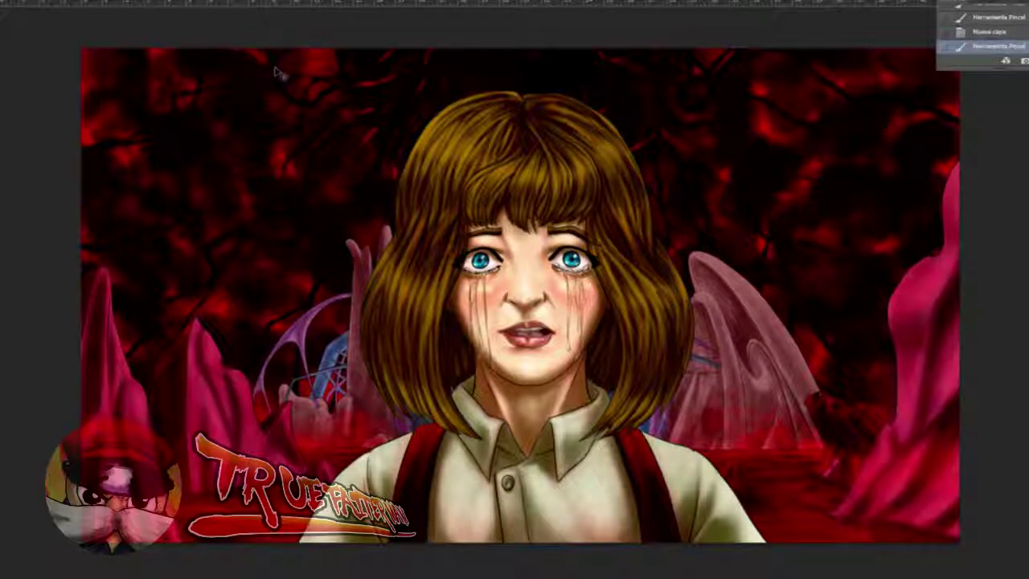
{"action": "key", "text": "ctrl+z"}
- Paint bright red wisps through the black clouds to the left of the hair, trailing down towards it
{"action": "mouse_move", "coordinate": [270, 75]}
{"action": "left_mouse_down"}
{"action": "mouse_move", "coordinate": [259, 47]}
{"action": "mouse_move", "coordinate": [273, 117]}
{"action": "mouse_move", "coordinate": [285, 89]}
{"action": "mouse_move", "coordinate": [269, 90]}
{"action": "left_mouse_up"}
{"action": "left_click", "coordinate": [272, 95]}
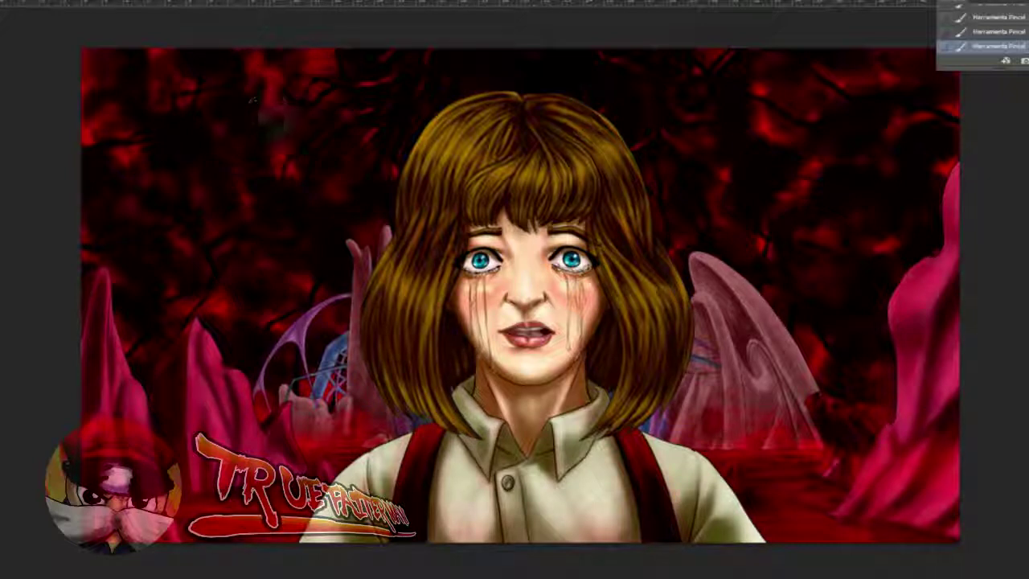
{"action": "left_click_drag", "start_coordinate": [274, 107], "coordinate": [269, 115]}
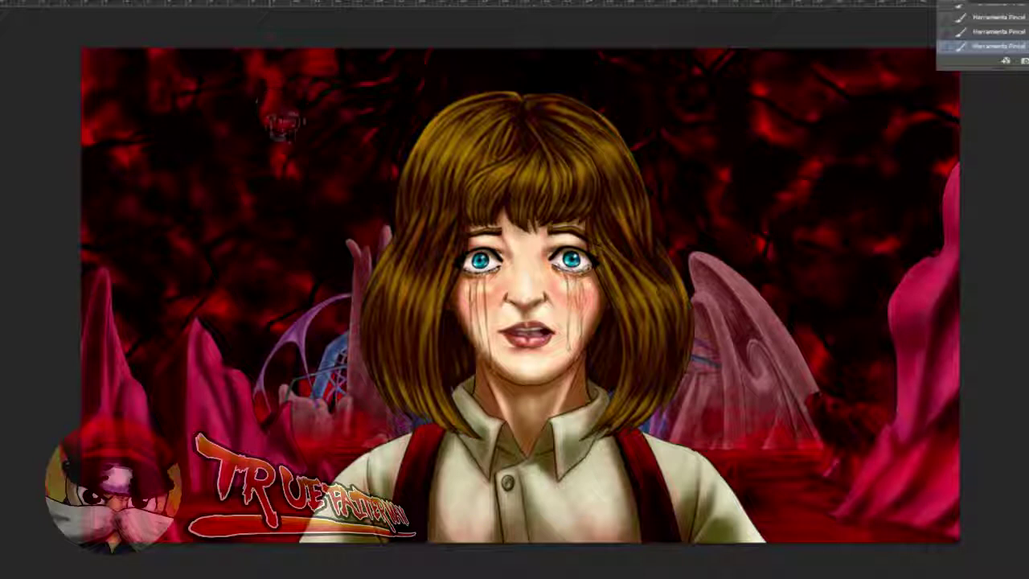
{"action": "left_click_drag", "start_coordinate": [289, 133], "coordinate": [291, 129]}
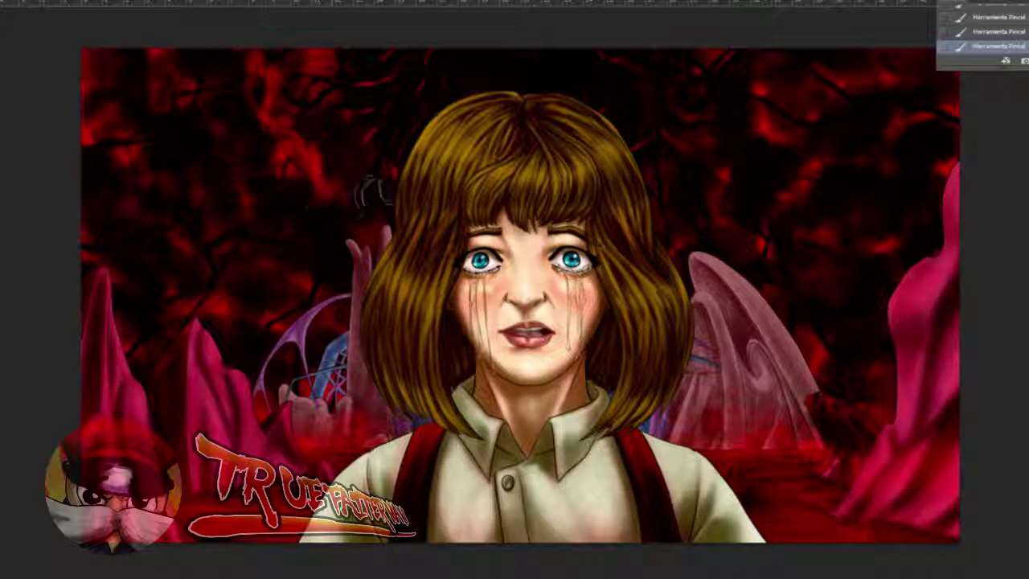
{"action": "left_click_drag", "start_coordinate": [330, 142], "coordinate": [312, 121]}
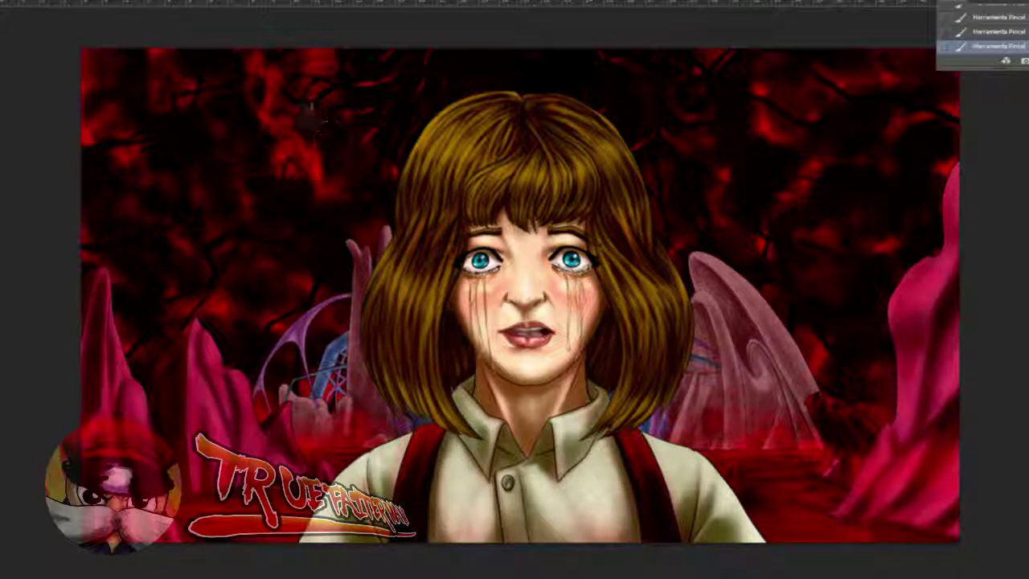
{"action": "left_click", "coordinate": [284, 110], "text": "alt"}
{"action": "mouse_move", "coordinate": [321, 114]}
{"action": "left_mouse_down"}
{"action": "mouse_move", "coordinate": [342, 181]}
{"action": "mouse_move", "coordinate": [364, 197]}
{"action": "left_mouse_up"}
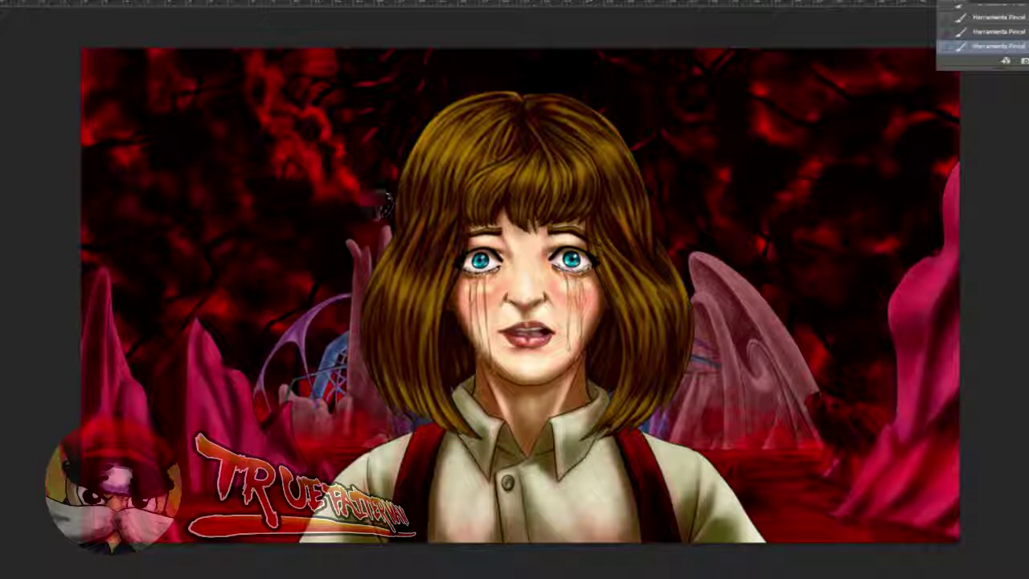
- Paint a curling red cloud trail in the upper-left sky and red puffs above the purple wing structure
{"action": "right_click", "coordinate": [206, 90], "text": "alt"}
{"action": "mouse_move", "coordinate": [169, 69]}
{"action": "left_mouse_down"}
{"action": "mouse_move", "coordinate": [202, 98]}
{"action": "mouse_move", "coordinate": [197, 89]}
{"action": "mouse_move", "coordinate": [174, 100]}
{"action": "left_mouse_up"}
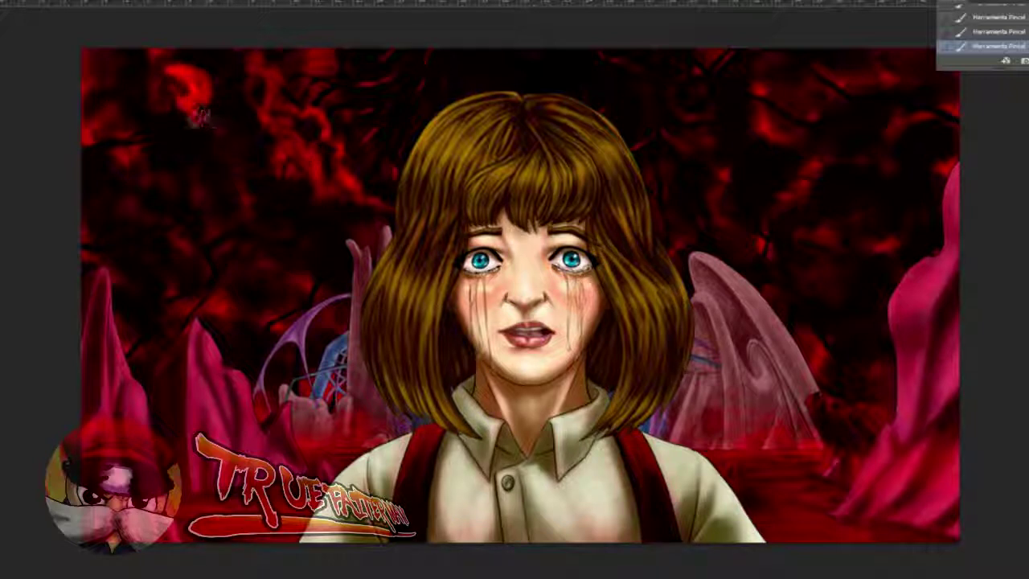
{"action": "left_click_drag", "start_coordinate": [196, 122], "coordinate": [232, 138]}
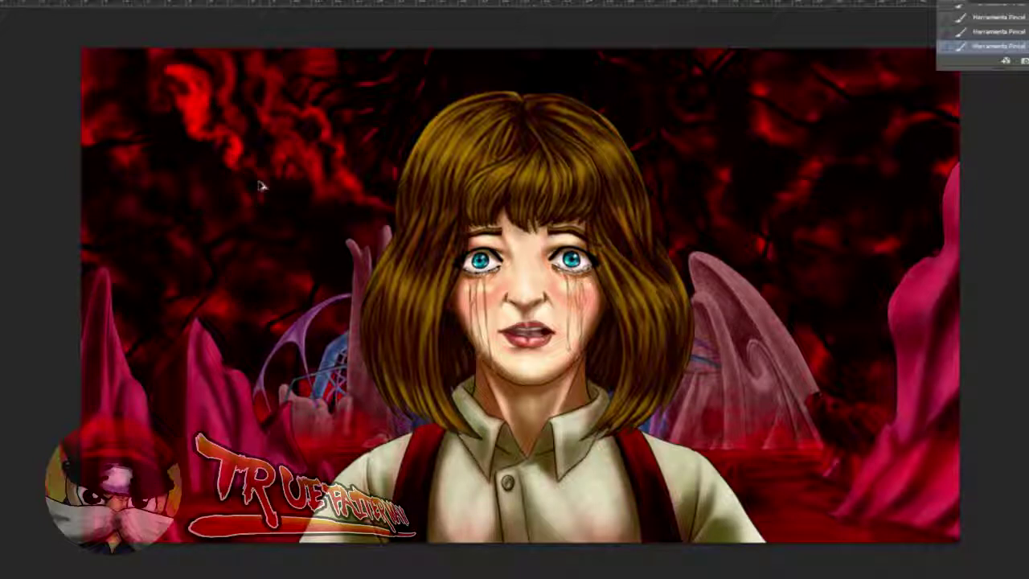
{"action": "mouse_move", "coordinate": [295, 204]}
{"action": "left_mouse_down"}
{"action": "mouse_move", "coordinate": [278, 197]}
{"action": "mouse_move", "coordinate": [300, 221]}
{"action": "mouse_move", "coordinate": [273, 205]}
{"action": "mouse_move", "coordinate": [350, 253]}
{"action": "mouse_move", "coordinate": [287, 240]}
{"action": "mouse_move", "coordinate": [305, 259]}
{"action": "left_mouse_up"}
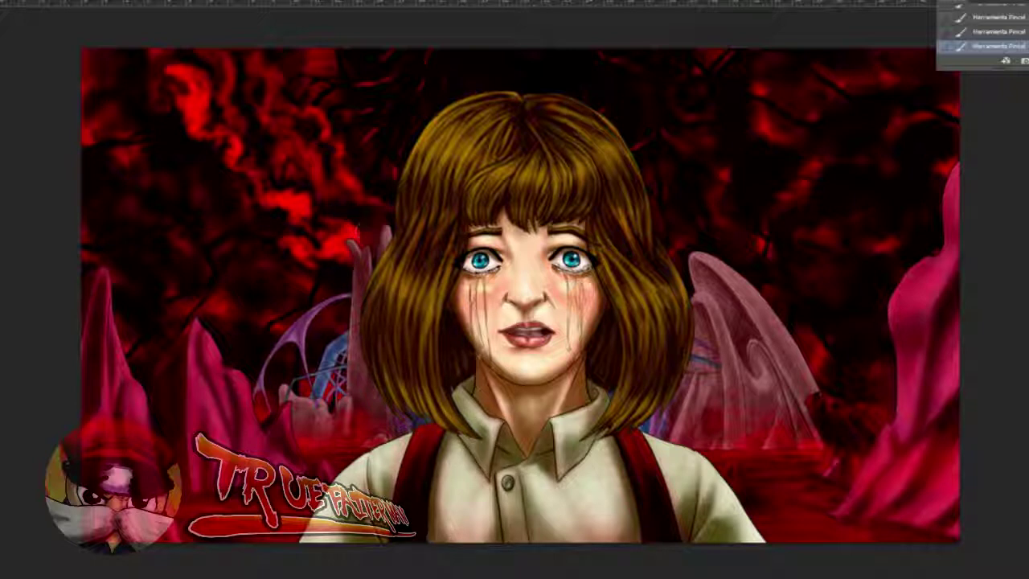
- Paint red cloud puffs along the far left edge of the sky, varying the brush size
{"action": "mouse_move", "coordinate": [119, 57]}
{"action": "left_mouse_down"}
{"action": "mouse_move", "coordinate": [121, 79]}
{"action": "mouse_move", "coordinate": [104, 84]}
{"action": "mouse_move", "coordinate": [138, 122]}
{"action": "mouse_move", "coordinate": [129, 144]}
{"action": "mouse_move", "coordinate": [121, 128]}
{"action": "mouse_move", "coordinate": [165, 144]}
{"action": "mouse_move", "coordinate": [149, 153]}
{"action": "mouse_move", "coordinate": [185, 180]}
{"action": "left_mouse_up"}
{"action": "right_click", "coordinate": [161, 150], "text": "alt"}
{"action": "right_click", "coordinate": [178, 178], "text": "alt"}
{"action": "right_click", "coordinate": [126, 196], "text": "alt"}
{"action": "mouse_move", "coordinate": [117, 177]}
{"action": "left_mouse_down"}
{"action": "mouse_move", "coordinate": [105, 188]}
{"action": "mouse_move", "coordinate": [93, 182]}
{"action": "mouse_move", "coordinate": [100, 193]}
{"action": "left_mouse_up"}
{"action": "right_click", "coordinate": [178, 215], "text": "alt"}
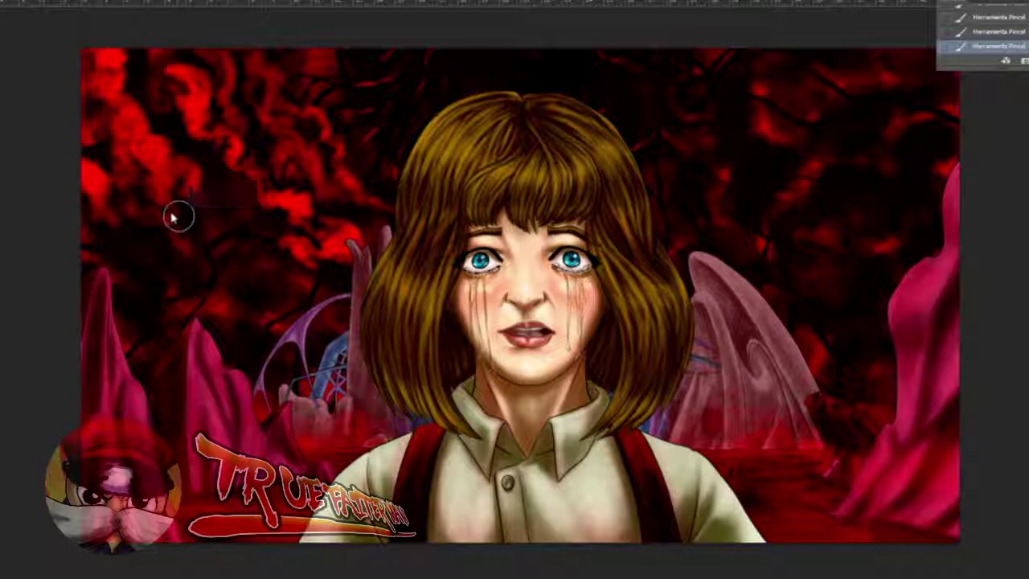
- Extend the red cloud puffs over the lower left sky, down to just above the pink rocks
{"action": "mouse_move", "coordinate": [190, 207]}
{"action": "left_mouse_down"}
{"action": "mouse_move", "coordinate": [213, 227]}
{"action": "mouse_move", "coordinate": [239, 268]}
{"action": "left_mouse_up"}
{"action": "right_click", "coordinate": [226, 249], "text": "alt"}
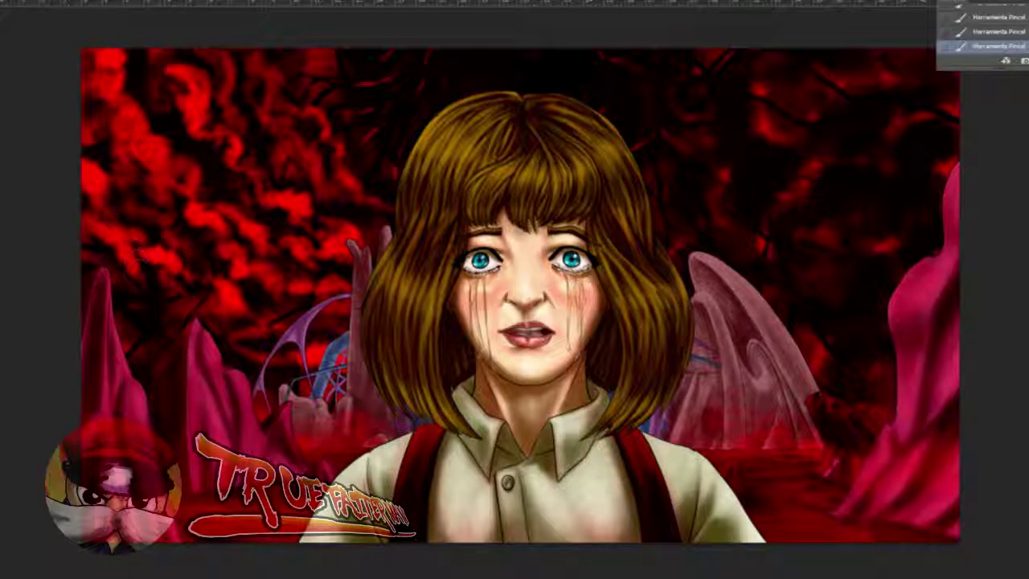
{"action": "left_click_drag", "start_coordinate": [143, 322], "coordinate": [127, 303]}
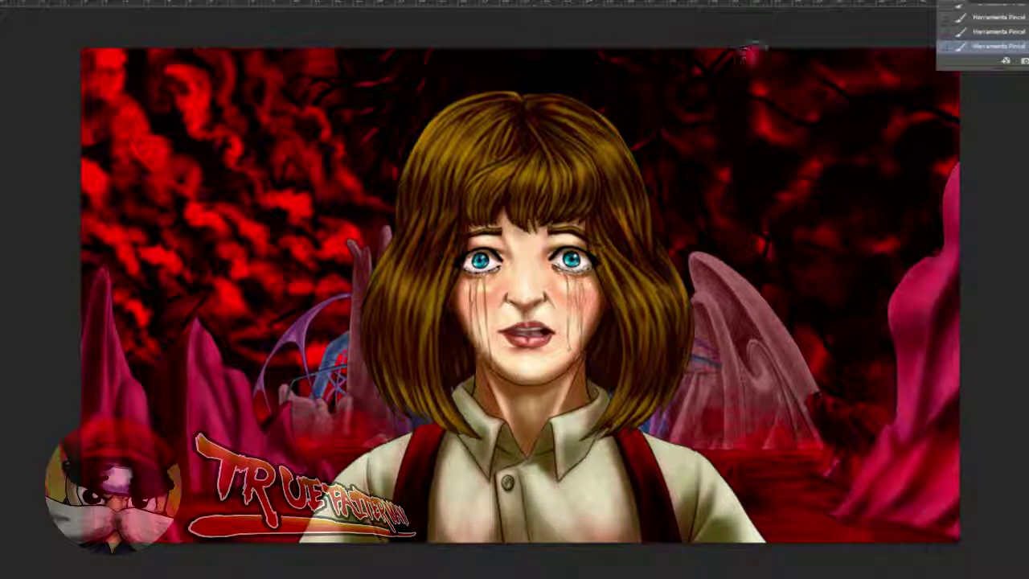
- Paint bright red cloud puffs across the sky to the right of the hair, from its upper edge down to the pink rock, adjusting the brush size
{"action": "mouse_move", "coordinate": [740, 92]}
{"action": "left_mouse_down"}
{"action": "mouse_move", "coordinate": [722, 150]}
{"action": "mouse_move", "coordinate": [703, 161]}
{"action": "mouse_move", "coordinate": [700, 205]}
{"action": "mouse_move", "coordinate": [647, 233]}
{"action": "mouse_move", "coordinate": [656, 245]}
{"action": "mouse_move", "coordinate": [677, 194]}
{"action": "left_mouse_up"}
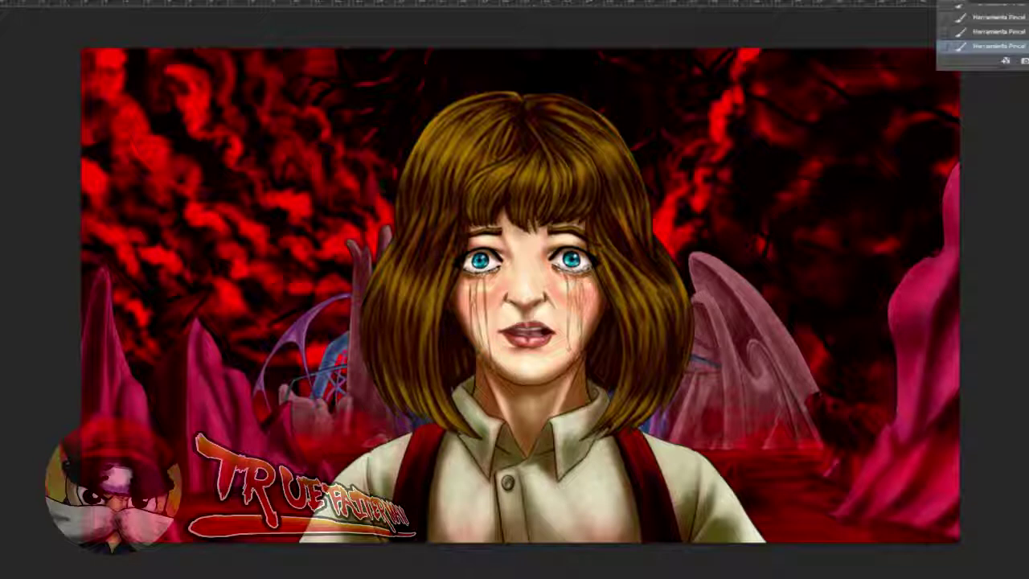
{"action": "left_click_drag", "start_coordinate": [744, 180], "coordinate": [738, 208]}
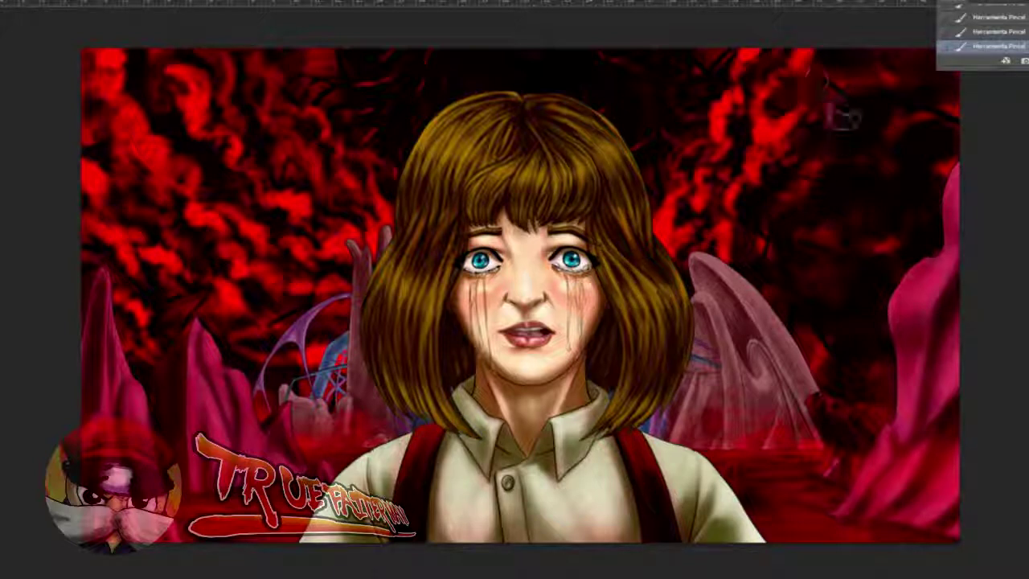
{"action": "left_click_drag", "start_coordinate": [808, 169], "coordinate": [802, 168]}
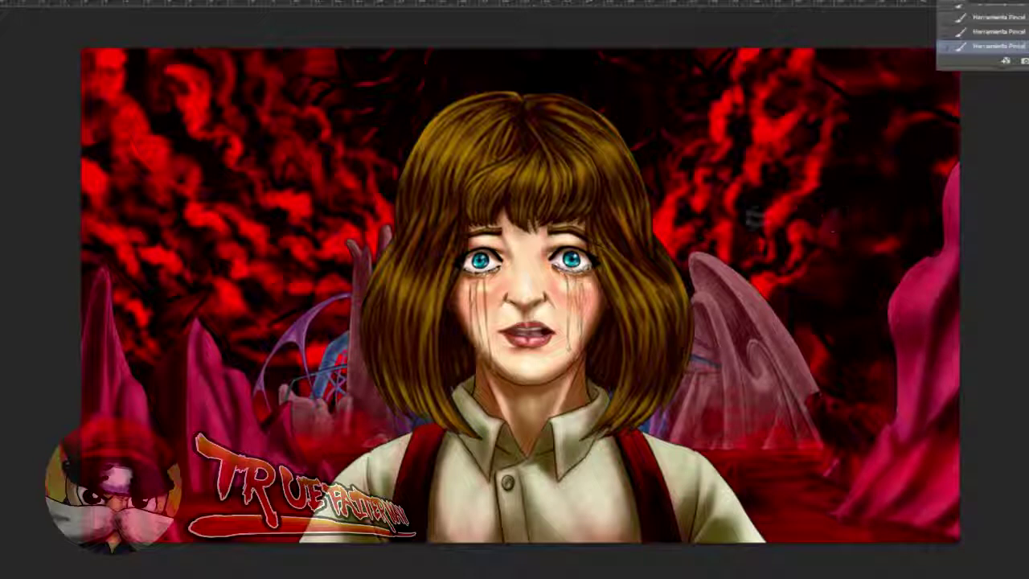
{"action": "mouse_move", "coordinate": [881, 70]}
{"action": "left_mouse_down"}
{"action": "mouse_move", "coordinate": [873, 49]}
{"action": "mouse_move", "coordinate": [884, 95]}
{"action": "mouse_move", "coordinate": [876, 106]}
{"action": "left_mouse_up"}
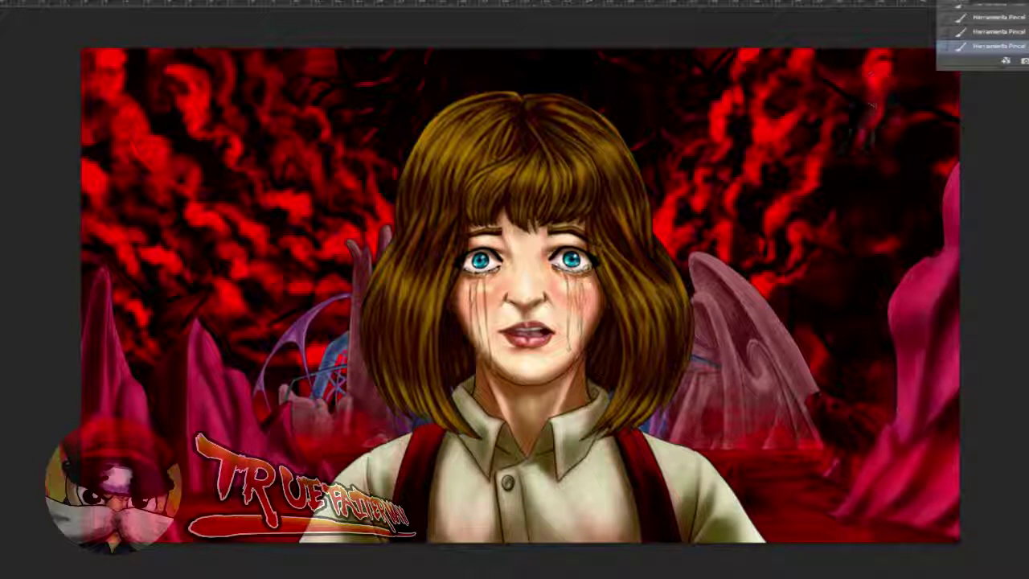
{"action": "mouse_move", "coordinate": [851, 78]}
{"action": "left_mouse_down"}
{"action": "mouse_move", "coordinate": [854, 86]}
{"action": "mouse_move", "coordinate": [854, 74]}
{"action": "left_mouse_up"}
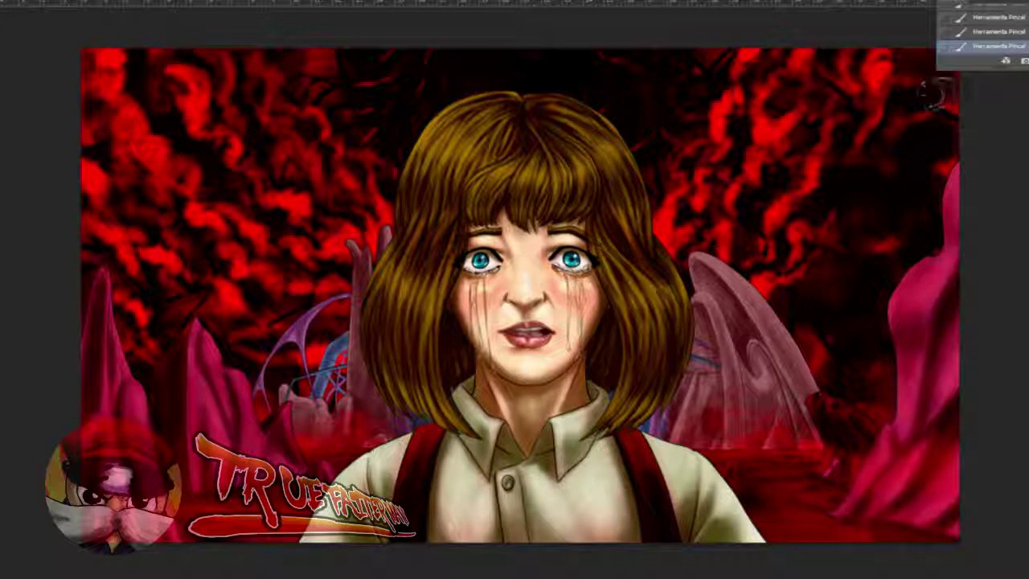
{"action": "left_click", "coordinate": [1026, 24]}
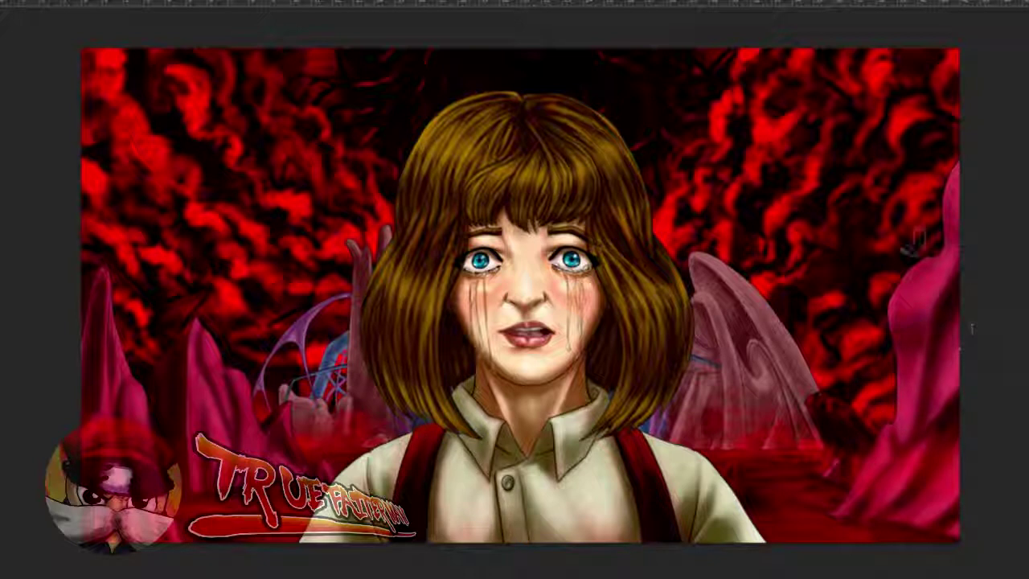
{"action": "right_click", "coordinate": [301, 69], "text": "alt"}
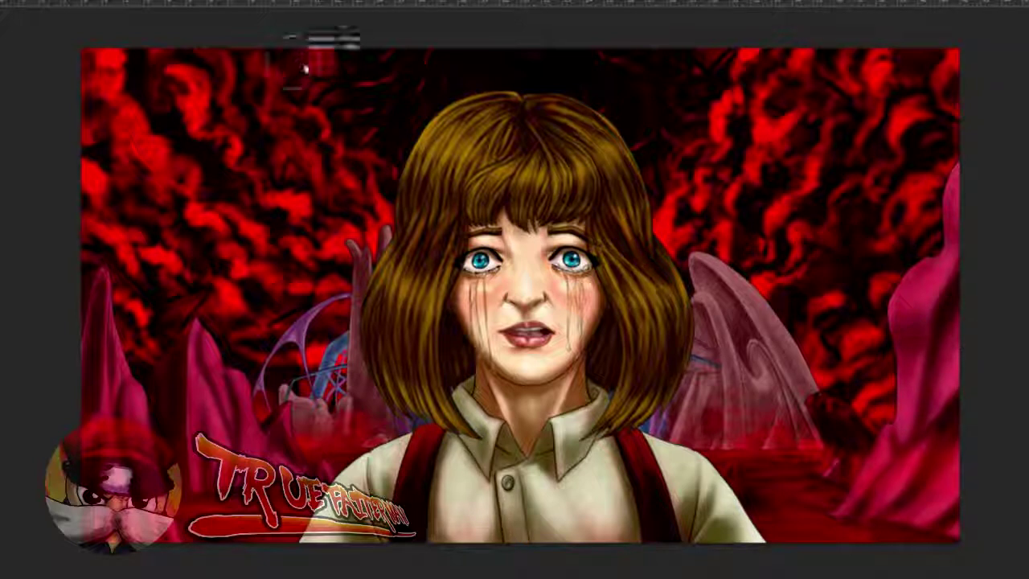
{"action": "left_click_drag", "start_coordinate": [307, 58], "coordinate": [309, 82]}
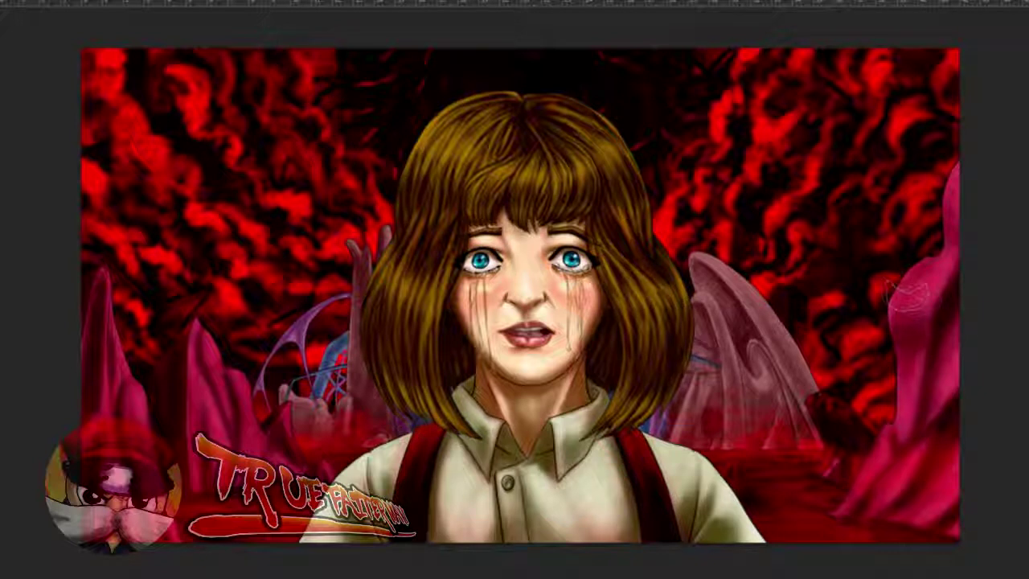
- Add a new layer for the cloud highlights and set the foreground colour to white, ffffff
{"action": "key", "text": "F7"}
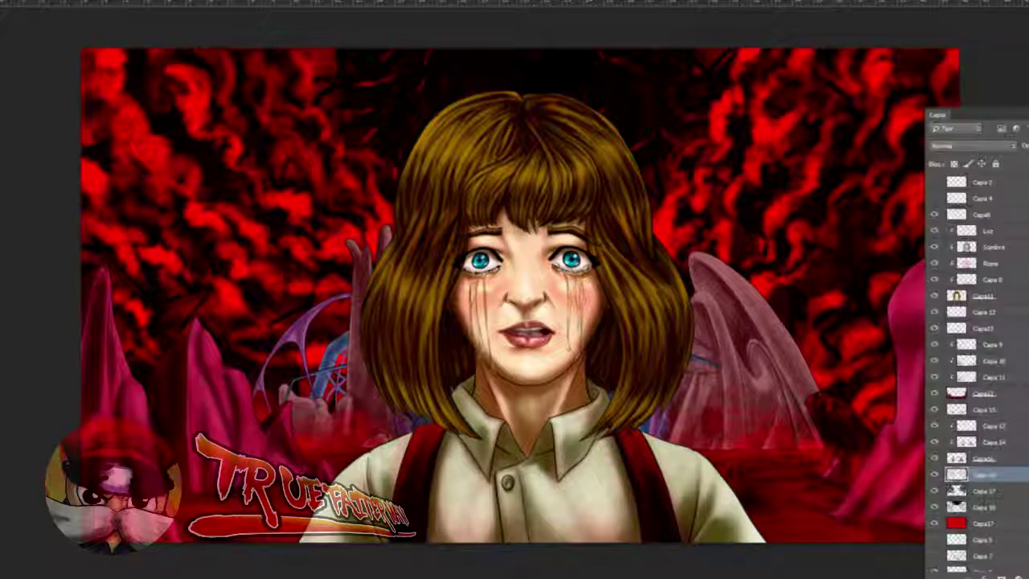
{"action": "key", "text": "ctrl+shift+n"}
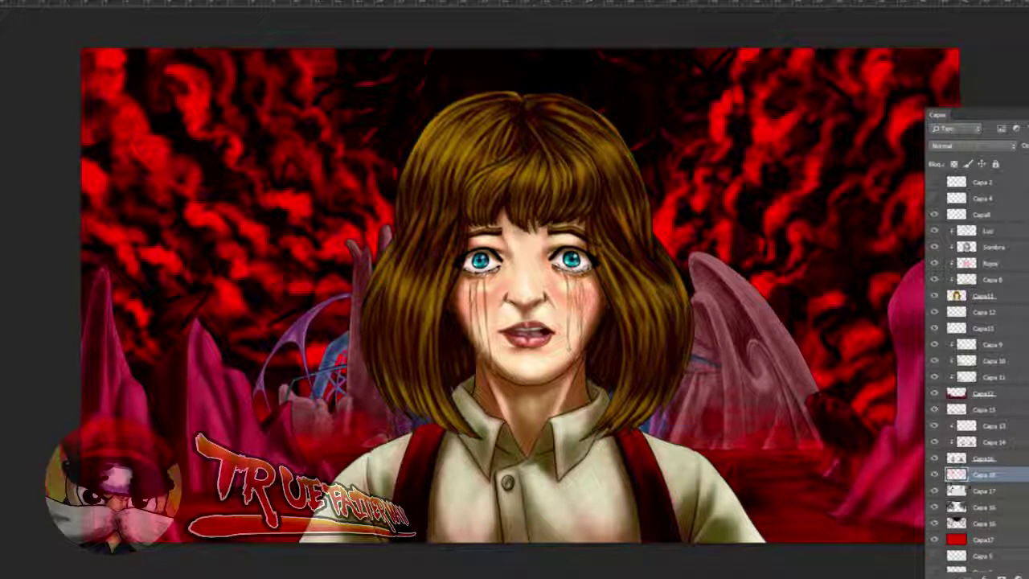
{"action": "key", "text": "F7"}
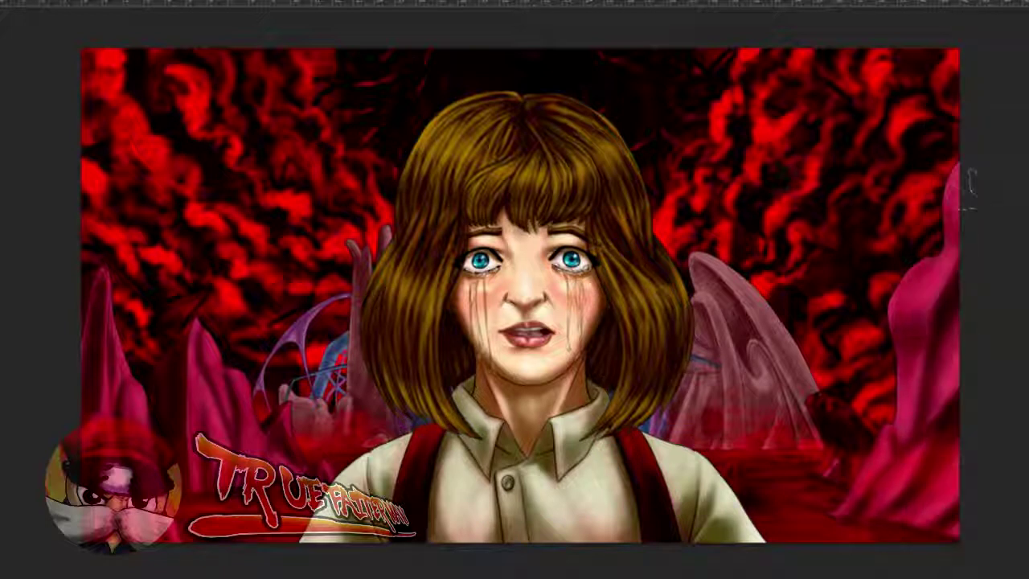
{"action": "left_click", "coordinate": [3, 321]}
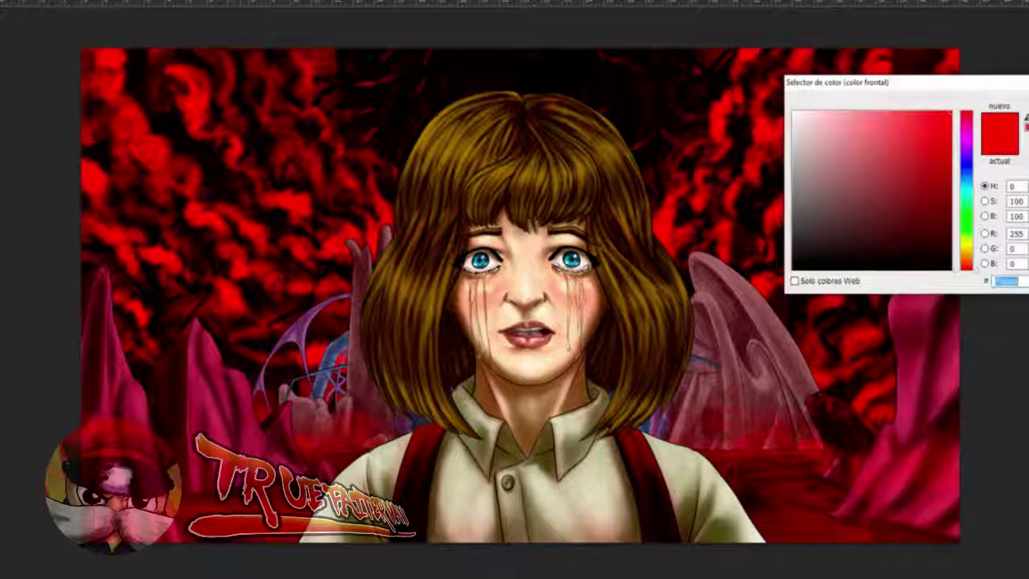
{"action": "type", "text": "ffffff"}
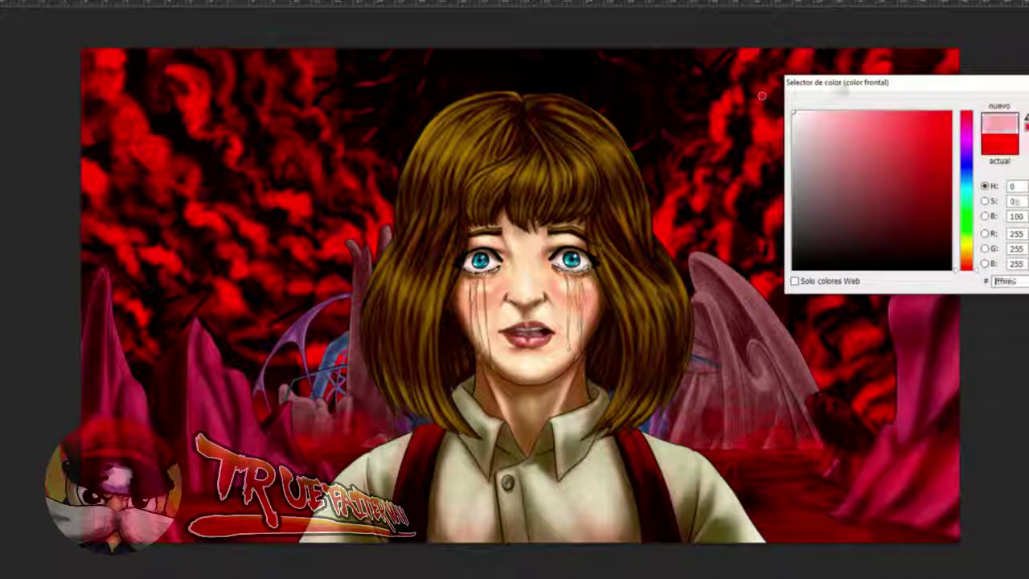
{"action": "left_click", "coordinate": [855, 111]}
{"action": "key", "text": "Return"}
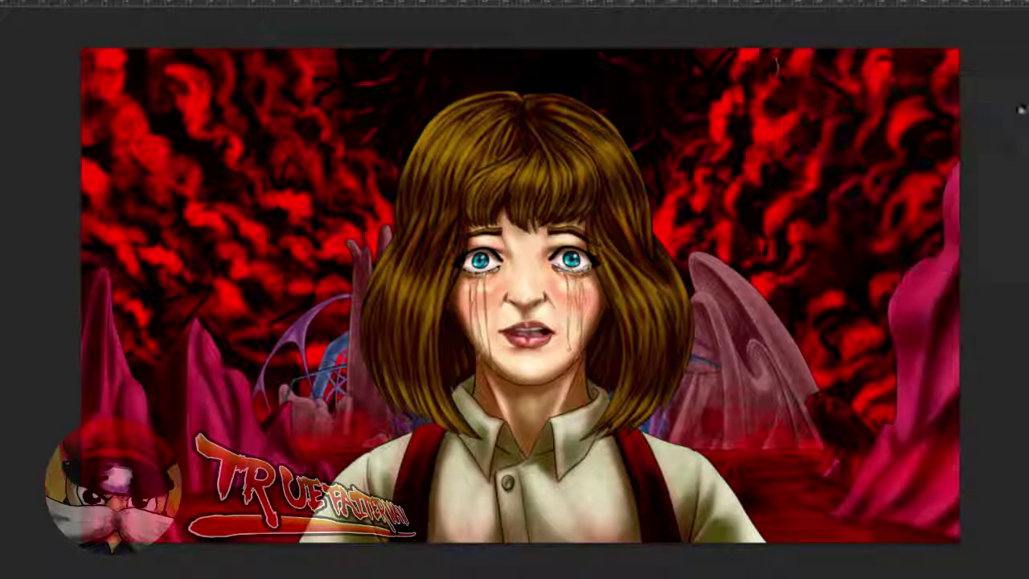
- Resize the brush and paint soft white highlights on the upper red clouds just to the right of the hair
{"action": "right_click", "coordinate": [743, 69], "text": "alt"}
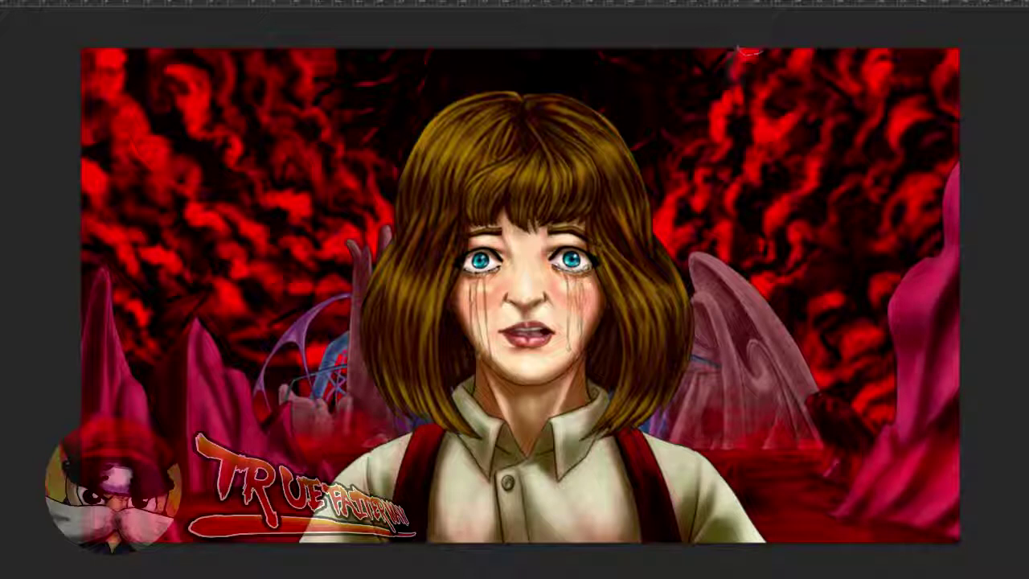
{"action": "left_click_drag", "start_coordinate": [748, 60], "coordinate": [753, 59]}
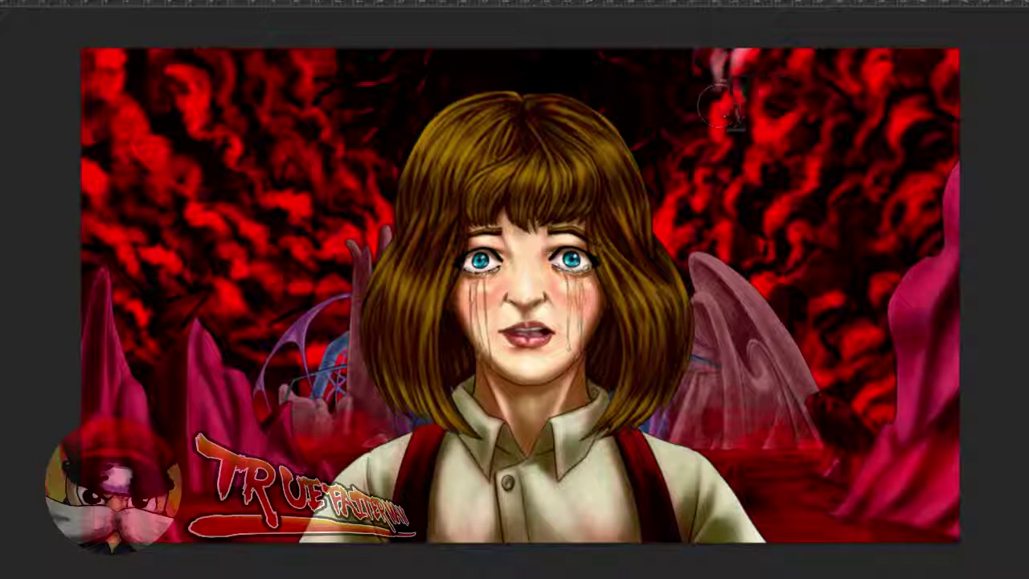
{"action": "mouse_move", "coordinate": [709, 112]}
{"action": "left_mouse_down"}
{"action": "mouse_move", "coordinate": [724, 108]}
{"action": "mouse_move", "coordinate": [708, 129]}
{"action": "mouse_move", "coordinate": [736, 138]}
{"action": "mouse_move", "coordinate": [733, 98]}
{"action": "left_mouse_up"}
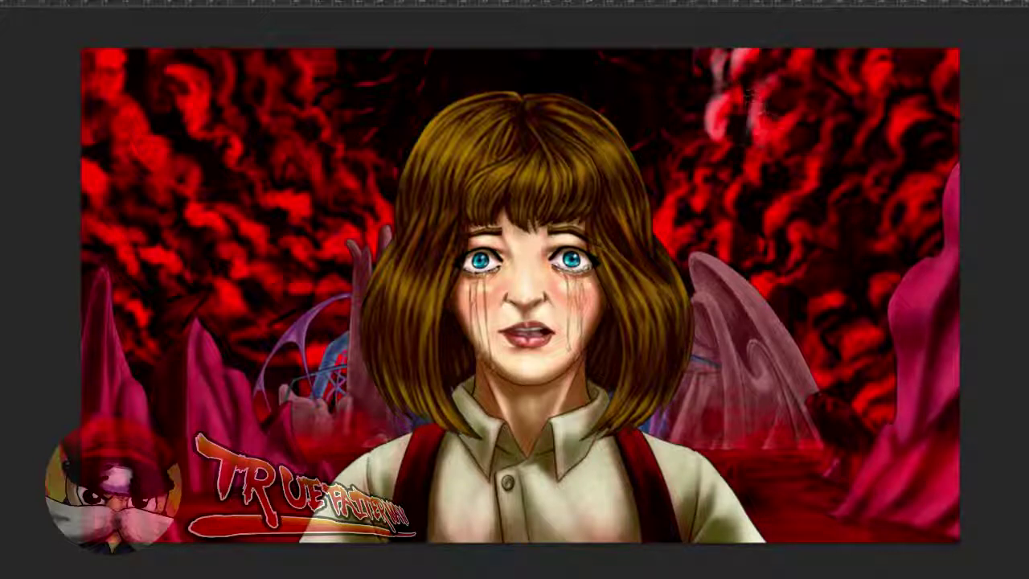
{"action": "left_click_drag", "start_coordinate": [758, 128], "coordinate": [752, 173]}
{"action": "mouse_move", "coordinate": [796, 130]}
{"action": "left_mouse_down"}
{"action": "mouse_move", "coordinate": [788, 119]}
{"action": "mouse_move", "coordinate": [742, 126]}
{"action": "left_mouse_up"}
{"action": "left_click_drag", "start_coordinate": [782, 64], "coordinate": [786, 68]}
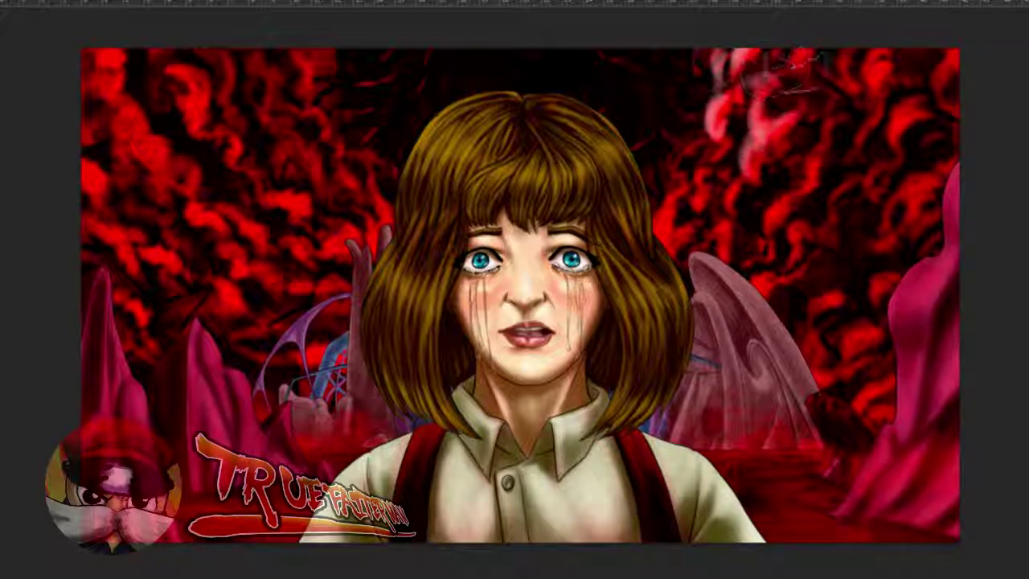
{"action": "mouse_move", "coordinate": [797, 55]}
{"action": "left_mouse_down"}
{"action": "mouse_move", "coordinate": [769, 103]}
{"action": "mouse_move", "coordinate": [729, 106]}
{"action": "mouse_move", "coordinate": [715, 173]}
{"action": "mouse_move", "coordinate": [726, 172]}
{"action": "mouse_move", "coordinate": [725, 147]}
{"action": "mouse_move", "coordinate": [685, 154]}
{"action": "left_mouse_up"}
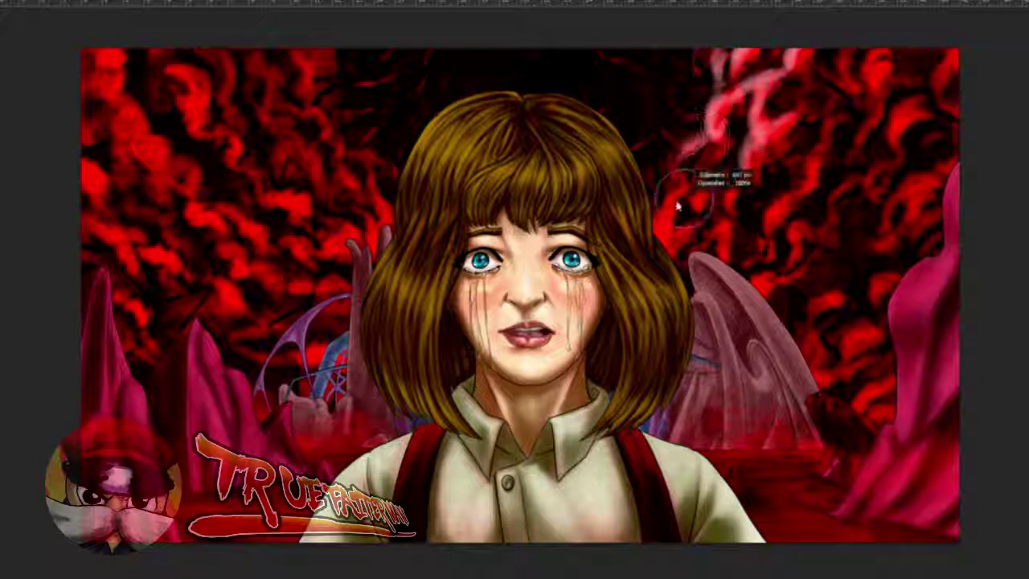
- Paint white highlights on the cloud puffs beside the hair's right side and out to the far right edge of the sky
{"action": "mouse_move", "coordinate": [672, 210]}
{"action": "left_mouse_down"}
{"action": "mouse_move", "coordinate": [650, 233]}
{"action": "mouse_move", "coordinate": [671, 225]}
{"action": "mouse_move", "coordinate": [669, 205]}
{"action": "mouse_move", "coordinate": [693, 185]}
{"action": "mouse_move", "coordinate": [691, 145]}
{"action": "left_mouse_up"}
{"action": "left_click_drag", "start_coordinate": [710, 194], "coordinate": [699, 193]}
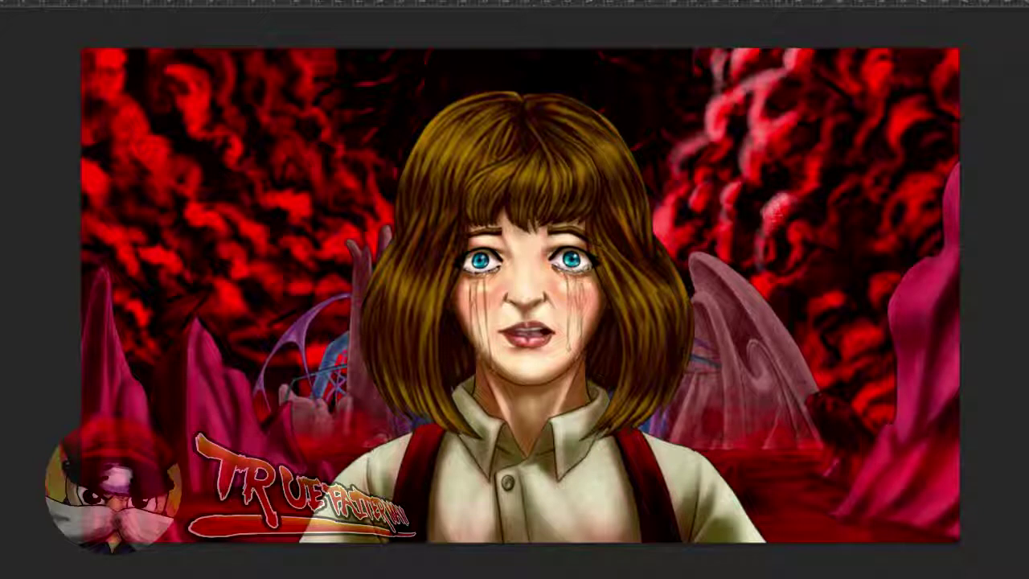
{"action": "left_click_drag", "start_coordinate": [812, 151], "coordinate": [810, 179]}
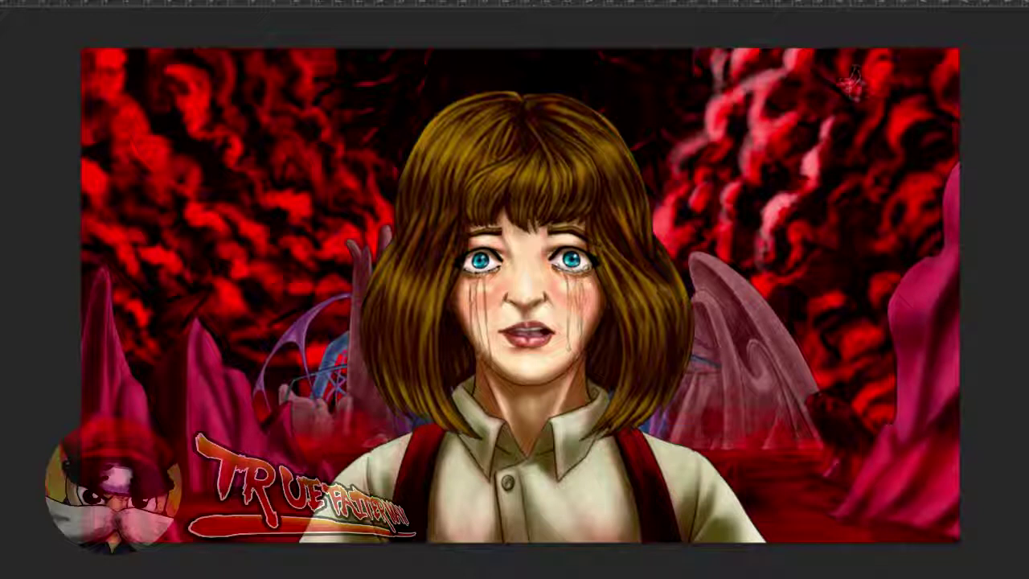
{"action": "mouse_move", "coordinate": [874, 61]}
{"action": "left_mouse_down"}
{"action": "mouse_move", "coordinate": [877, 104]}
{"action": "mouse_move", "coordinate": [913, 113]}
{"action": "left_mouse_up"}
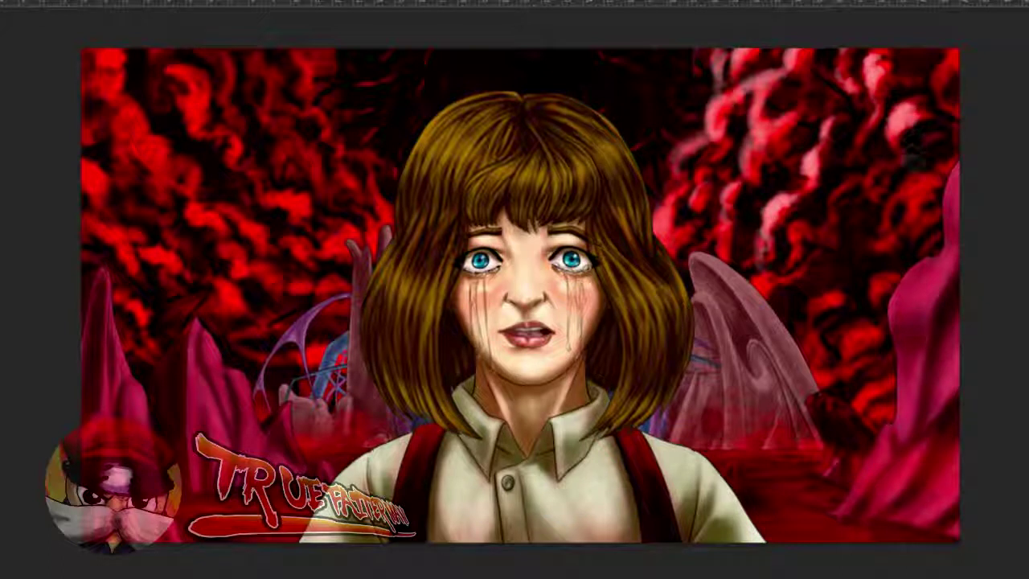
{"action": "left_click_drag", "start_coordinate": [953, 59], "coordinate": [940, 90]}
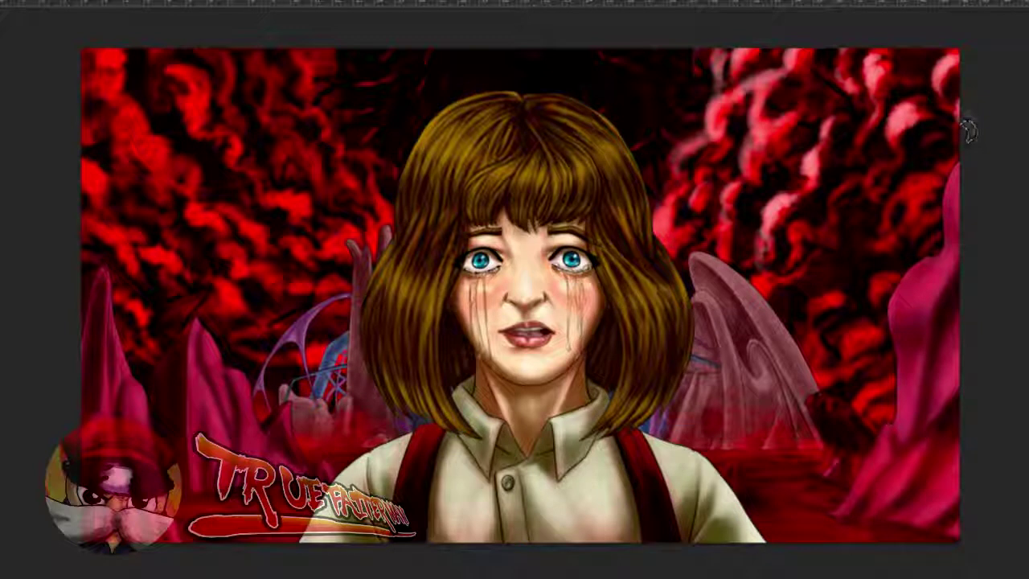
{"action": "mouse_move", "coordinate": [915, 182]}
{"action": "left_mouse_down"}
{"action": "mouse_move", "coordinate": [914, 215]}
{"action": "mouse_move", "coordinate": [895, 200]}
{"action": "mouse_move", "coordinate": [915, 183]}
{"action": "mouse_move", "coordinate": [919, 222]}
{"action": "mouse_move", "coordinate": [899, 236]}
{"action": "mouse_move", "coordinate": [903, 228]}
{"action": "left_mouse_up"}
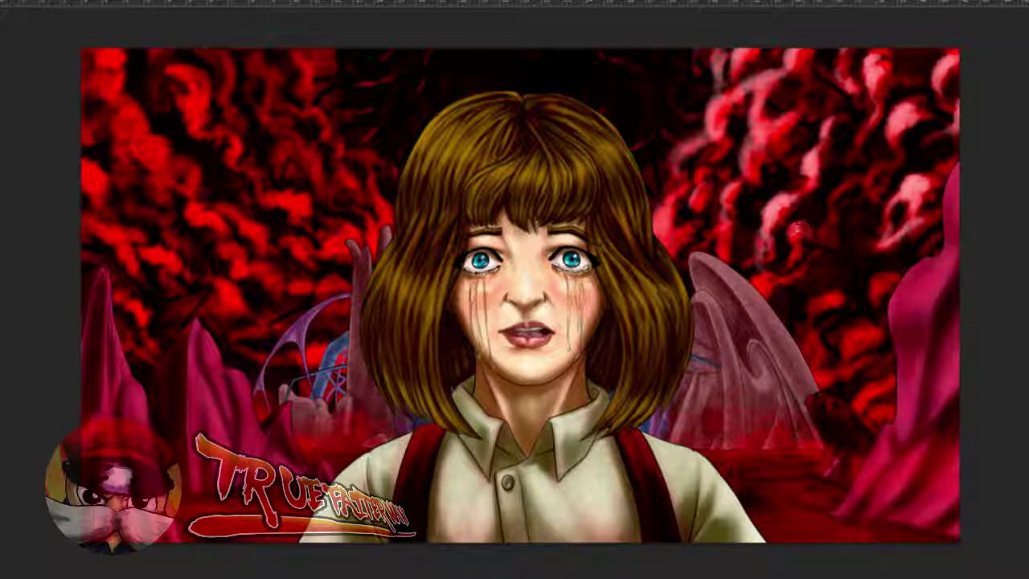
- Paint white highlights on the lower right clouds between the grey wing and the pink rock
{"action": "mouse_move", "coordinate": [793, 251]}
{"action": "left_mouse_down"}
{"action": "mouse_move", "coordinate": [752, 289]}
{"action": "mouse_move", "coordinate": [778, 270]}
{"action": "left_mouse_up"}
{"action": "mouse_move", "coordinate": [837, 238]}
{"action": "left_mouse_down"}
{"action": "mouse_move", "coordinate": [831, 192]}
{"action": "mouse_move", "coordinate": [848, 186]}
{"action": "left_mouse_up"}
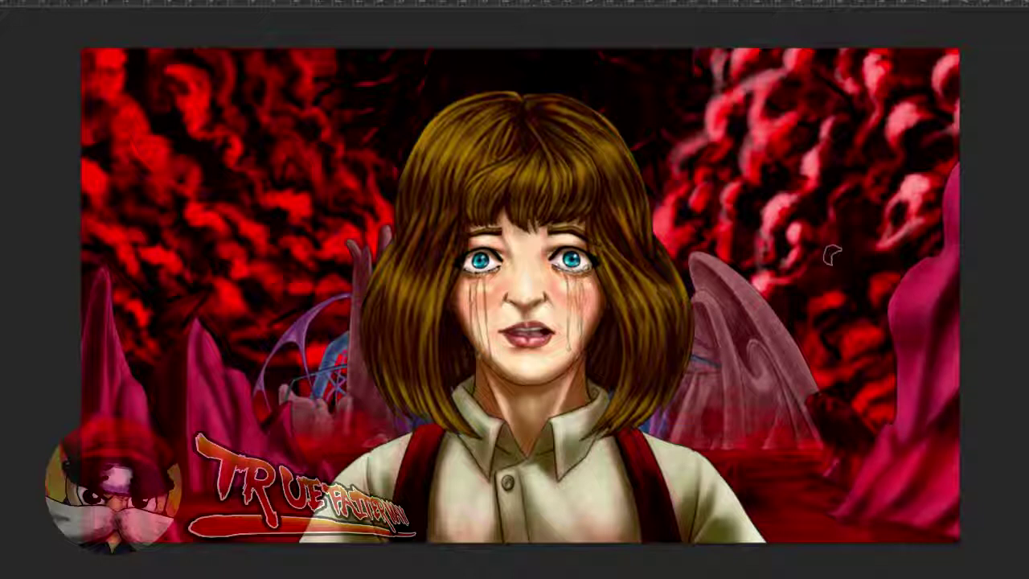
{"action": "left_click_drag", "start_coordinate": [828, 260], "coordinate": [831, 300]}
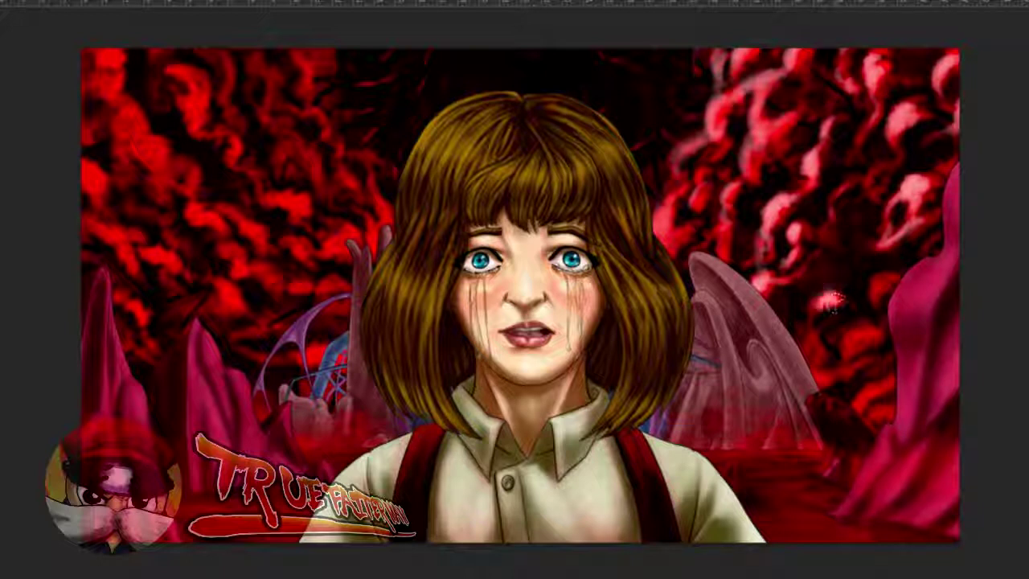
{"action": "left_click_drag", "start_coordinate": [815, 339], "coordinate": [807, 363]}
{"action": "mouse_move", "coordinate": [890, 278]}
{"action": "left_mouse_down"}
{"action": "mouse_move", "coordinate": [849, 348]}
{"action": "mouse_move", "coordinate": [870, 338]}
{"action": "mouse_move", "coordinate": [846, 346]}
{"action": "mouse_move", "coordinate": [833, 366]}
{"action": "left_mouse_up"}
- Add more white highlights to the remaining red puffs in the middle and upper part of the right sky
{"action": "mouse_move", "coordinate": [786, 135]}
{"action": "left_mouse_down"}
{"action": "mouse_move", "coordinate": [792, 120]}
{"action": "mouse_move", "coordinate": [756, 159]}
{"action": "mouse_move", "coordinate": [771, 175]}
{"action": "left_mouse_up"}
{"action": "left_click_drag", "start_coordinate": [706, 171], "coordinate": [696, 198]}
{"action": "left_click_drag", "start_coordinate": [711, 146], "coordinate": [731, 133]}
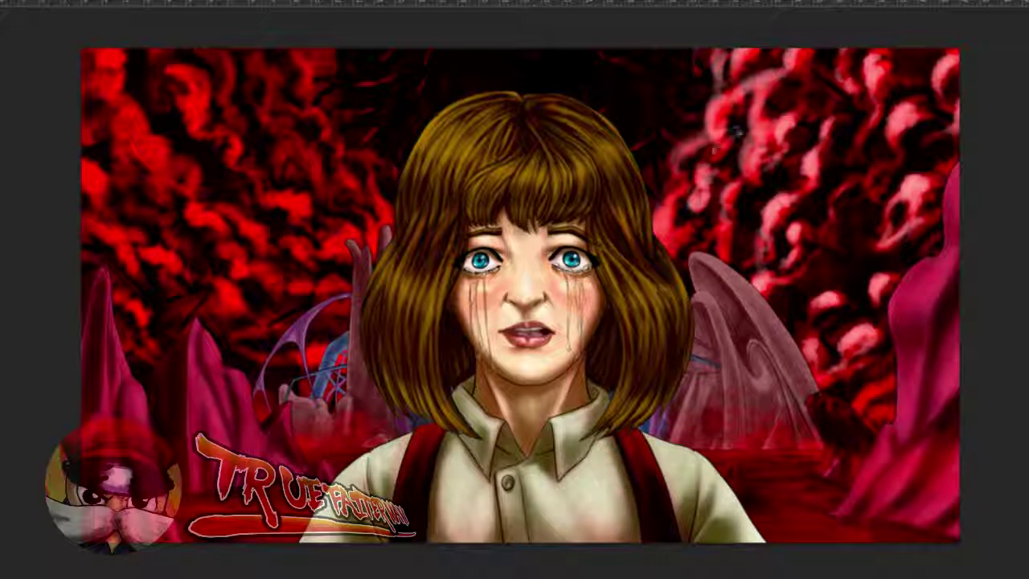
{"action": "mouse_move", "coordinate": [880, 164]}
{"action": "left_mouse_down"}
{"action": "mouse_move", "coordinate": [868, 178]}
{"action": "mouse_move", "coordinate": [877, 194]}
{"action": "mouse_move", "coordinate": [857, 180]}
{"action": "mouse_move", "coordinate": [836, 201]}
{"action": "left_mouse_up"}
{"action": "left_click_drag", "start_coordinate": [872, 127], "coordinate": [861, 146]}
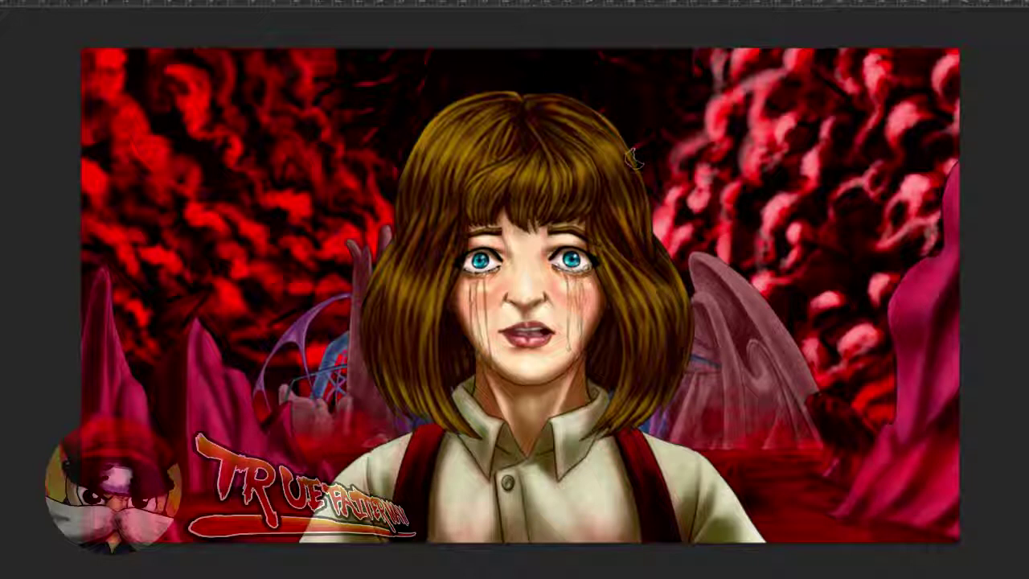
- Paint white highlights along the red cloud trails to the left of the hair, from the upper sky down to the wing structure
{"action": "left_click_drag", "start_coordinate": [296, 52], "coordinate": [328, 127]}
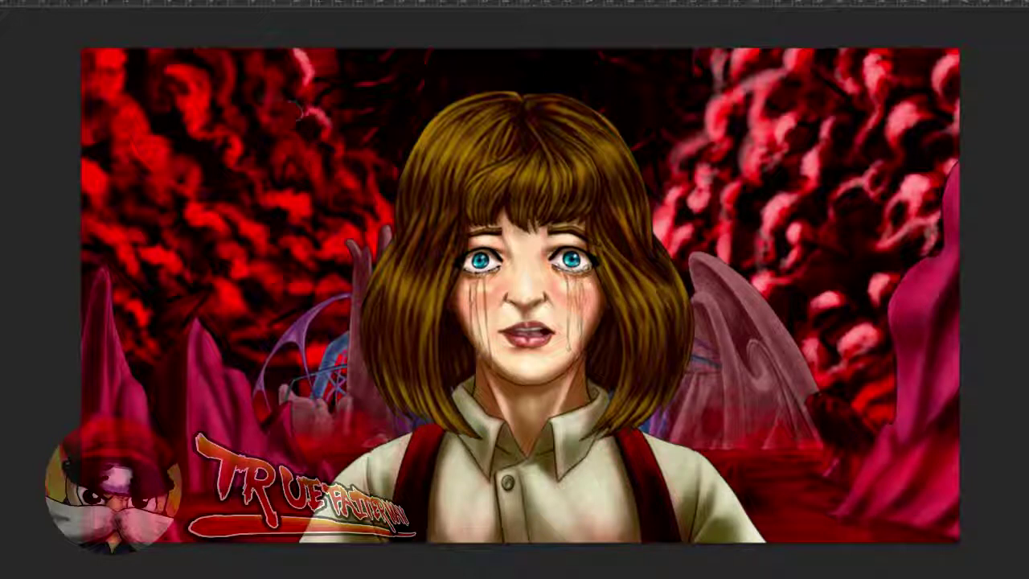
{"action": "mouse_move", "coordinate": [263, 67]}
{"action": "left_mouse_down"}
{"action": "mouse_move", "coordinate": [275, 78]}
{"action": "mouse_move", "coordinate": [275, 91]}
{"action": "mouse_move", "coordinate": [267, 74]}
{"action": "mouse_move", "coordinate": [270, 93]}
{"action": "mouse_move", "coordinate": [323, 119]}
{"action": "mouse_move", "coordinate": [357, 192]}
{"action": "mouse_move", "coordinate": [388, 206]}
{"action": "mouse_move", "coordinate": [380, 215]}
{"action": "left_mouse_up"}
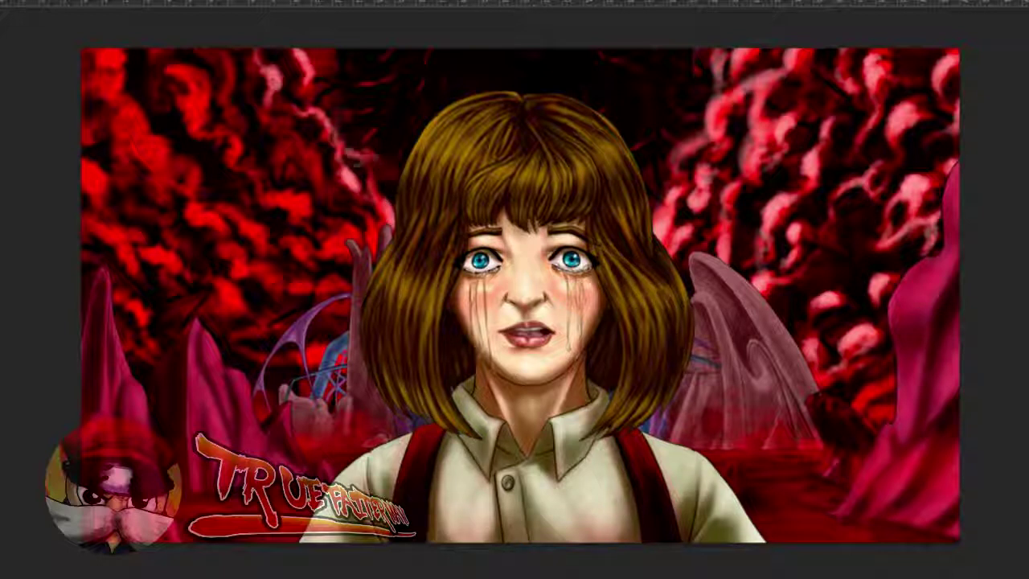
{"action": "mouse_move", "coordinate": [343, 218]}
{"action": "left_mouse_down"}
{"action": "mouse_move", "coordinate": [358, 251]}
{"action": "mouse_move", "coordinate": [352, 242]}
{"action": "mouse_move", "coordinate": [346, 256]}
{"action": "mouse_move", "coordinate": [370, 253]}
{"action": "mouse_move", "coordinate": [373, 221]}
{"action": "left_mouse_up"}
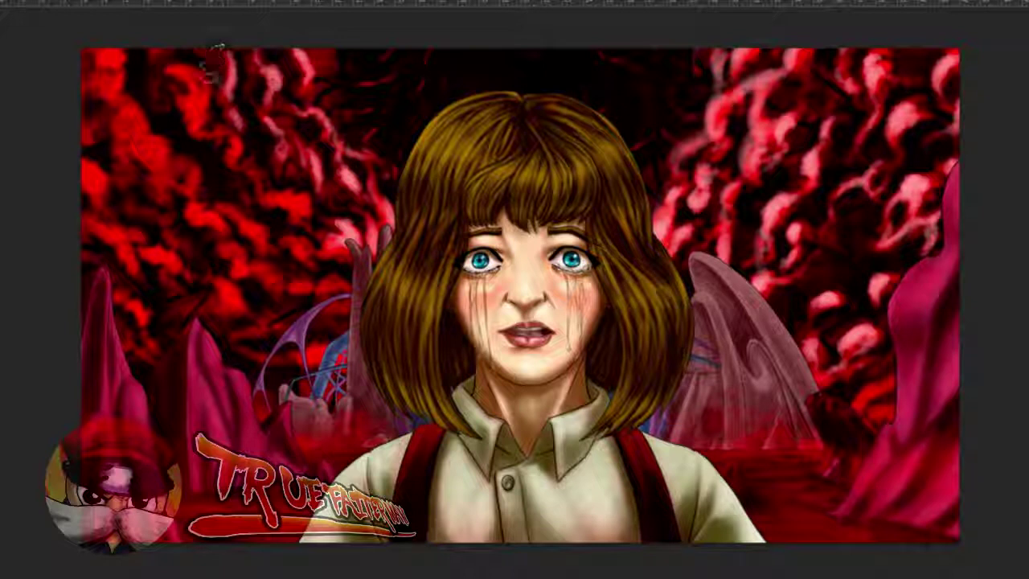
- Paint white highlights on the far left cloud puffs, from the sky's upper edge down to just above the pink rocks and purple wing
{"action": "mouse_move", "coordinate": [211, 87]}
{"action": "left_mouse_down"}
{"action": "mouse_move", "coordinate": [193, 81]}
{"action": "mouse_move", "coordinate": [204, 118]}
{"action": "mouse_move", "coordinate": [231, 137]}
{"action": "mouse_move", "coordinate": [246, 169]}
{"action": "mouse_move", "coordinate": [295, 189]}
{"action": "mouse_move", "coordinate": [261, 195]}
{"action": "mouse_move", "coordinate": [301, 200]}
{"action": "mouse_move", "coordinate": [237, 214]}
{"action": "mouse_move", "coordinate": [307, 246]}
{"action": "mouse_move", "coordinate": [317, 263]}
{"action": "mouse_move", "coordinate": [303, 280]}
{"action": "mouse_move", "coordinate": [353, 299]}
{"action": "mouse_move", "coordinate": [259, 286]}
{"action": "mouse_move", "coordinate": [279, 275]}
{"action": "mouse_move", "coordinate": [257, 273]}
{"action": "mouse_move", "coordinate": [277, 287]}
{"action": "mouse_move", "coordinate": [214, 212]}
{"action": "mouse_move", "coordinate": [192, 209]}
{"action": "mouse_move", "coordinate": [193, 166]}
{"action": "mouse_move", "coordinate": [191, 188]}
{"action": "left_mouse_up"}
{"action": "mouse_move", "coordinate": [156, 142]}
{"action": "left_mouse_down"}
{"action": "mouse_move", "coordinate": [122, 108]}
{"action": "mouse_move", "coordinate": [134, 166]}
{"action": "mouse_move", "coordinate": [169, 155]}
{"action": "mouse_move", "coordinate": [173, 211]}
{"action": "mouse_move", "coordinate": [90, 168]}
{"action": "mouse_move", "coordinate": [96, 183]}
{"action": "mouse_move", "coordinate": [92, 175]}
{"action": "left_mouse_up"}
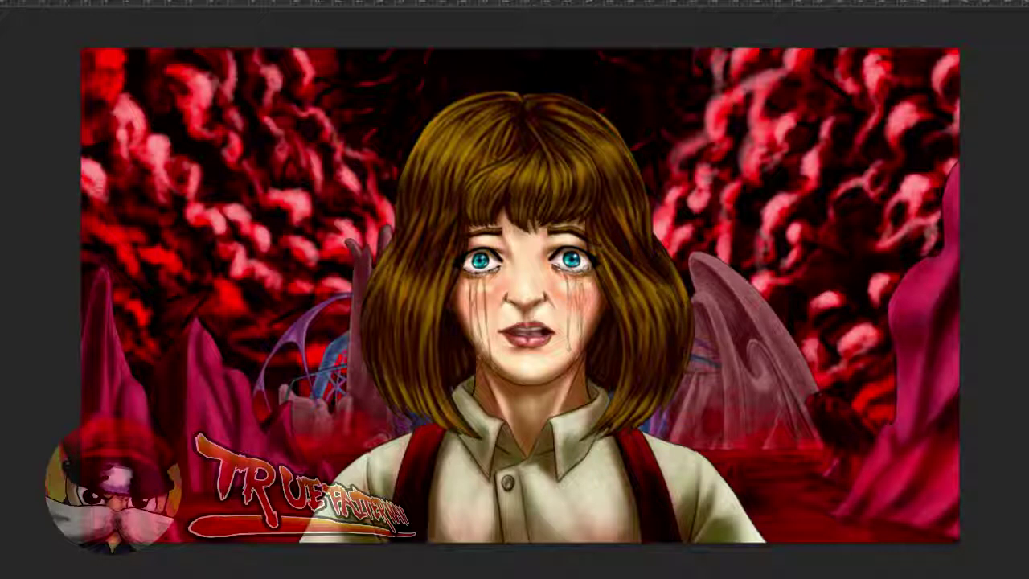
{"action": "left_click_drag", "start_coordinate": [123, 99], "coordinate": [112, 53]}
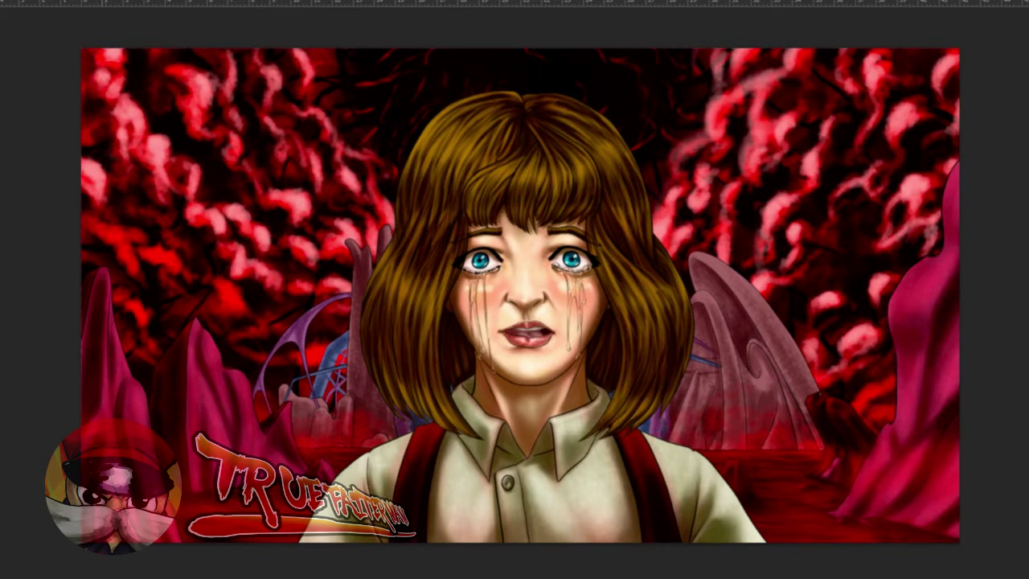
{"action": "mouse_move", "coordinate": [102, 223]}
{"action": "left_mouse_down"}
{"action": "mouse_move", "coordinate": [138, 238]}
{"action": "mouse_move", "coordinate": [131, 252]}
{"action": "mouse_move", "coordinate": [143, 264]}
{"action": "left_mouse_up"}
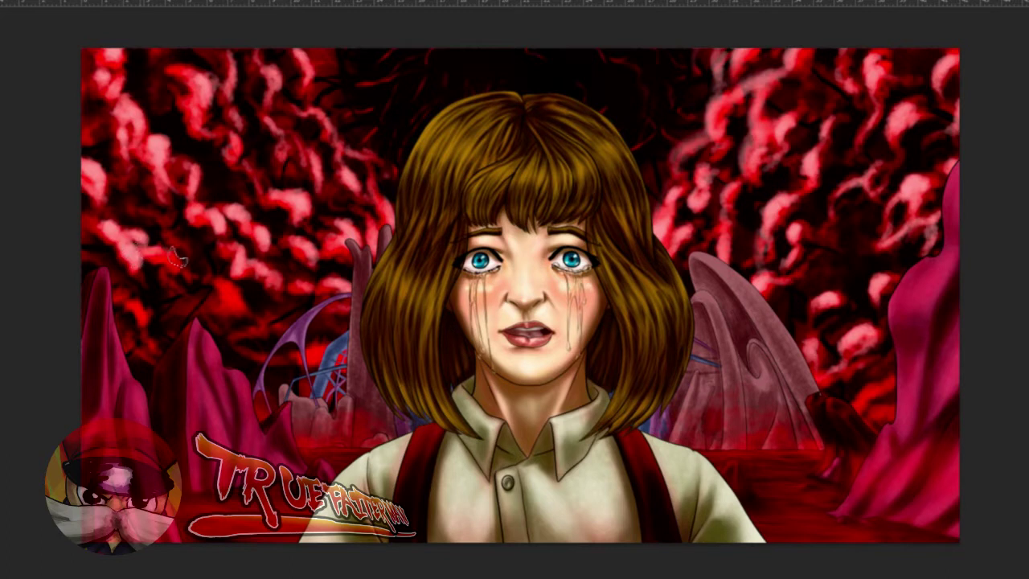
{"action": "mouse_move", "coordinate": [210, 281]}
{"action": "left_mouse_down"}
{"action": "mouse_move", "coordinate": [256, 317]}
{"action": "mouse_move", "coordinate": [256, 332]}
{"action": "mouse_move", "coordinate": [329, 368]}
{"action": "mouse_move", "coordinate": [306, 350]}
{"action": "left_mouse_up"}
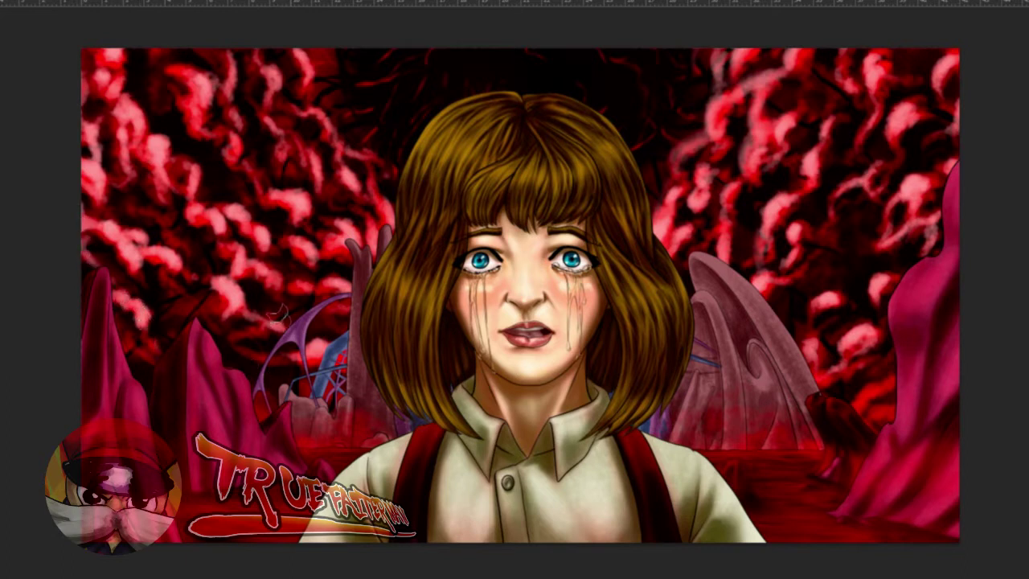
- Paint white highlights on the dim red puffs of the lower right sky, between the grey wing and the pink rock
{"action": "mouse_move", "coordinate": [854, 263]}
{"action": "left_mouse_down"}
{"action": "mouse_move", "coordinate": [857, 286]}
{"action": "mouse_move", "coordinate": [795, 272]}
{"action": "mouse_move", "coordinate": [828, 222]}
{"action": "mouse_move", "coordinate": [830, 240]}
{"action": "left_mouse_up"}
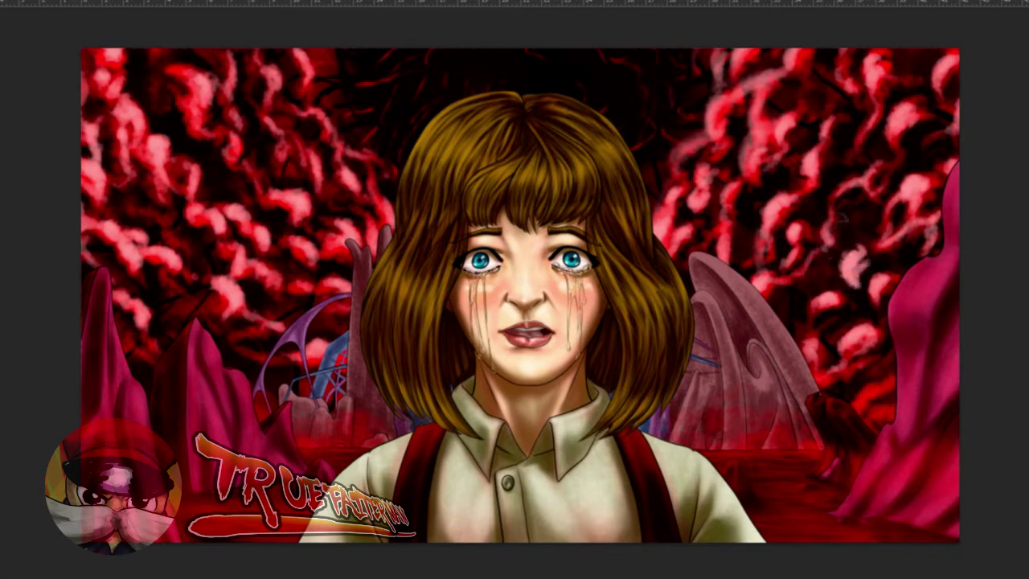
{"action": "mouse_move", "coordinate": [882, 382]}
{"action": "left_mouse_down"}
{"action": "mouse_move", "coordinate": [853, 406]}
{"action": "mouse_move", "coordinate": [897, 374]}
{"action": "mouse_move", "coordinate": [888, 388]}
{"action": "mouse_move", "coordinate": [908, 352]}
{"action": "mouse_move", "coordinate": [882, 423]}
{"action": "left_mouse_up"}
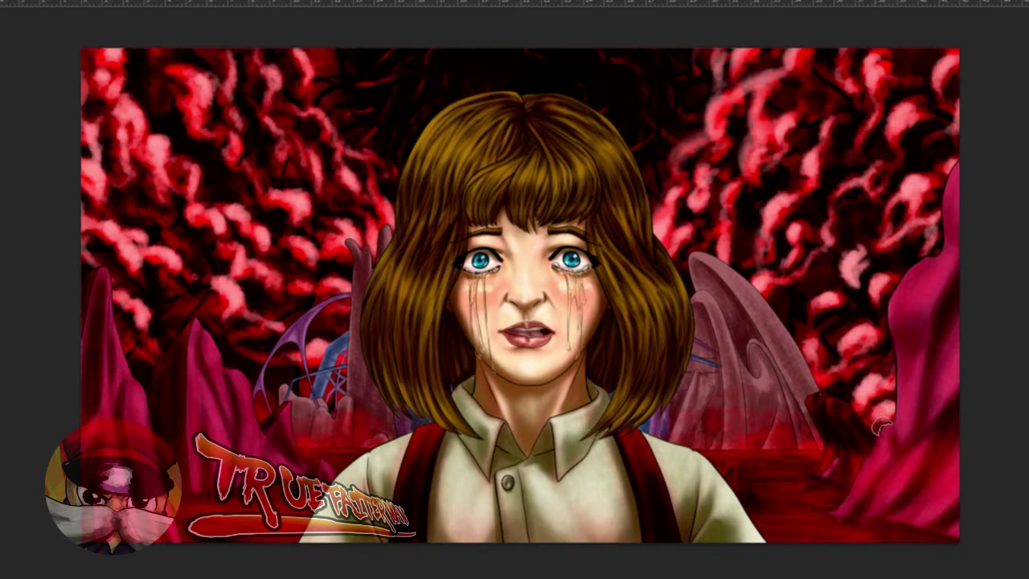
{"action": "left_click_drag", "start_coordinate": [814, 375], "coordinate": [826, 386]}
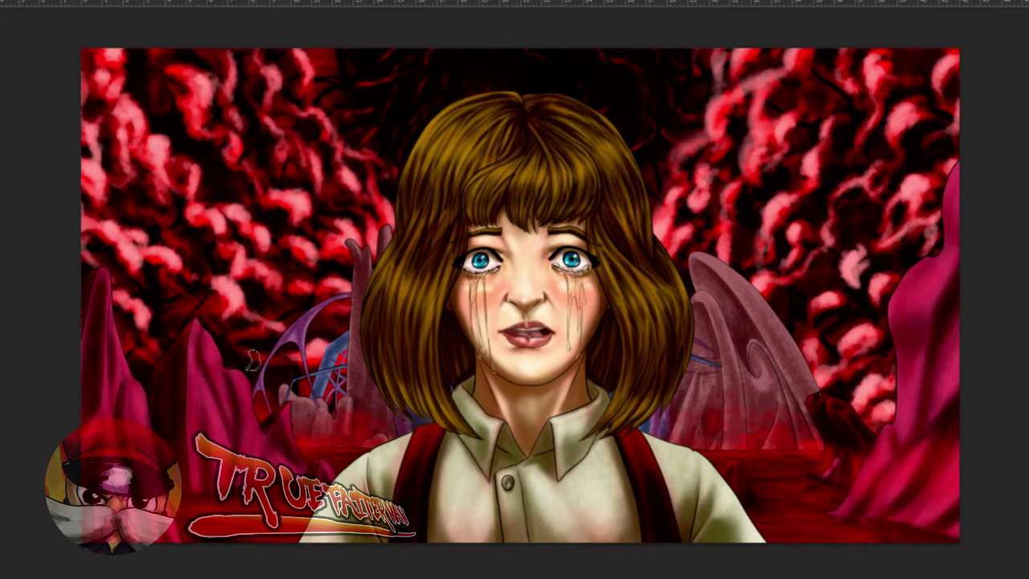
- Add white highlights to the left clouds, from the middle of the sky down to the gap above the purple wing
{"action": "mouse_move", "coordinate": [271, 371]}
{"action": "left_mouse_down"}
{"action": "mouse_move", "coordinate": [230, 334]}
{"action": "mouse_move", "coordinate": [262, 349]}
{"action": "mouse_move", "coordinate": [236, 343]}
{"action": "left_mouse_up"}
{"action": "left_click_drag", "start_coordinate": [226, 293], "coordinate": [222, 305]}
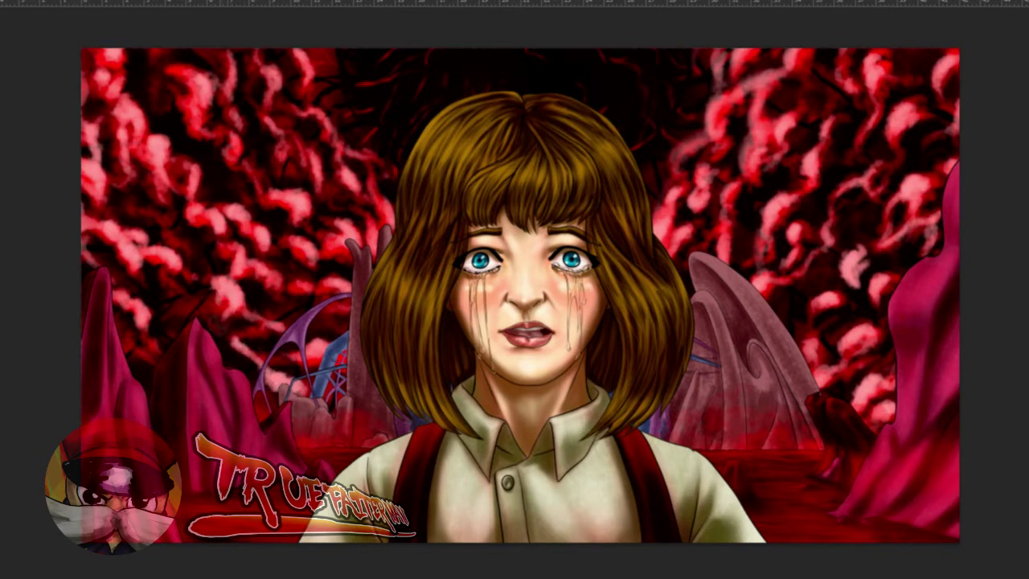
{"action": "mouse_move", "coordinate": [164, 279]}
{"action": "left_mouse_down"}
{"action": "mouse_move", "coordinate": [187, 299]}
{"action": "mouse_move", "coordinate": [170, 280]}
{"action": "mouse_move", "coordinate": [210, 329]}
{"action": "mouse_move", "coordinate": [193, 310]}
{"action": "left_mouse_up"}
{"action": "mouse_move", "coordinate": [239, 159]}
{"action": "left_mouse_down"}
{"action": "mouse_move", "coordinate": [232, 147]}
{"action": "mouse_move", "coordinate": [212, 175]}
{"action": "mouse_move", "coordinate": [204, 164]}
{"action": "mouse_move", "coordinate": [213, 191]}
{"action": "left_mouse_up"}
{"action": "mouse_move", "coordinate": [424, 353]}
{"action": "left_mouse_down"}
{"action": "mouse_move", "coordinate": [429, 363]}
{"action": "mouse_move", "coordinate": [434, 337]}
{"action": "left_mouse_up"}
{"action": "left_click_drag", "start_coordinate": [434, 338], "coordinate": [441, 270]}
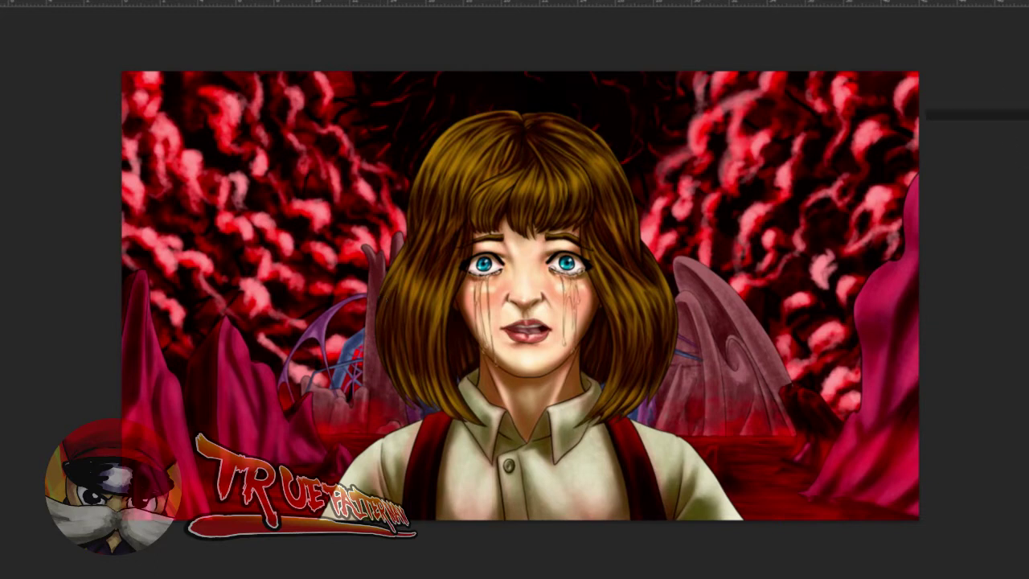
- Paint near-black #0b0000 shadow details with a small round brush over the clouds on both sides of the character
{"action": "key", "text": "F7"}
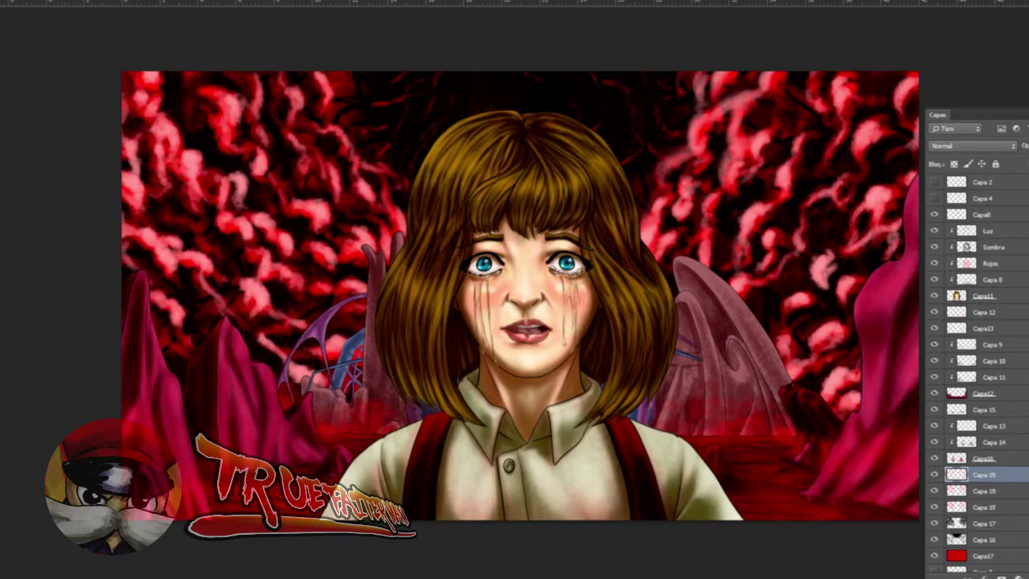
{"action": "key", "text": "F7"}
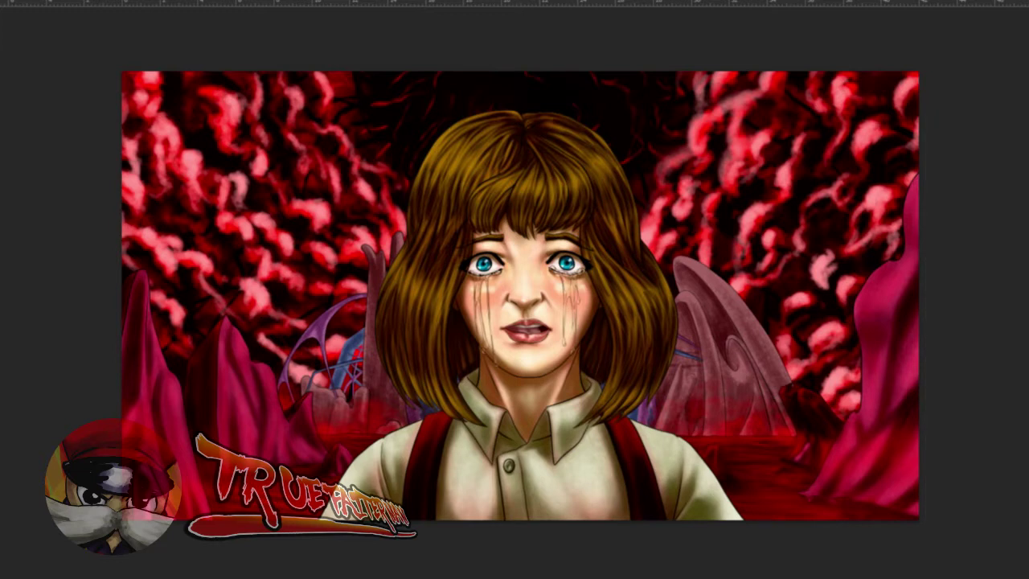
{"action": "key", "text": "F5"}
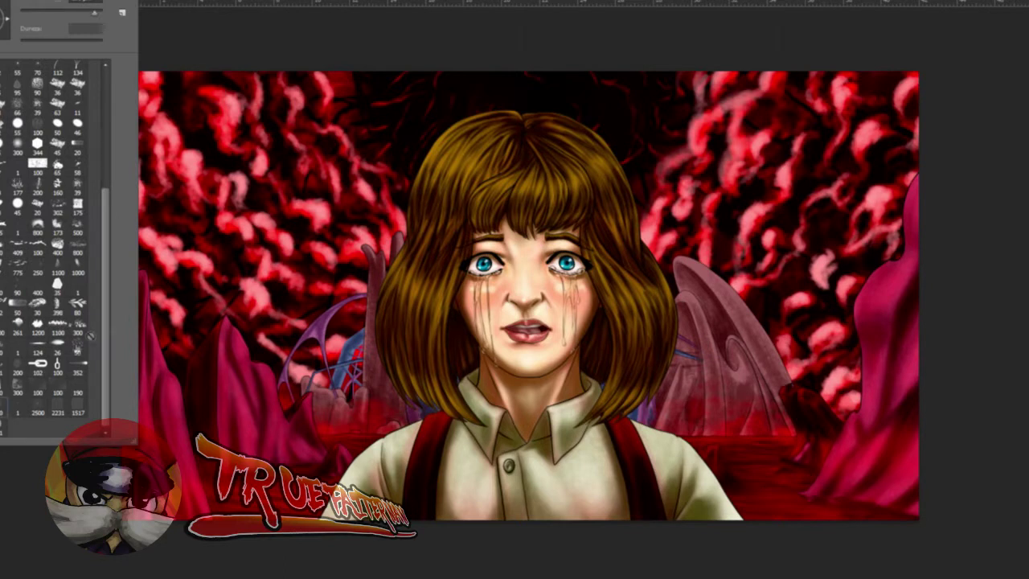
{"action": "key", "text": "F5"}
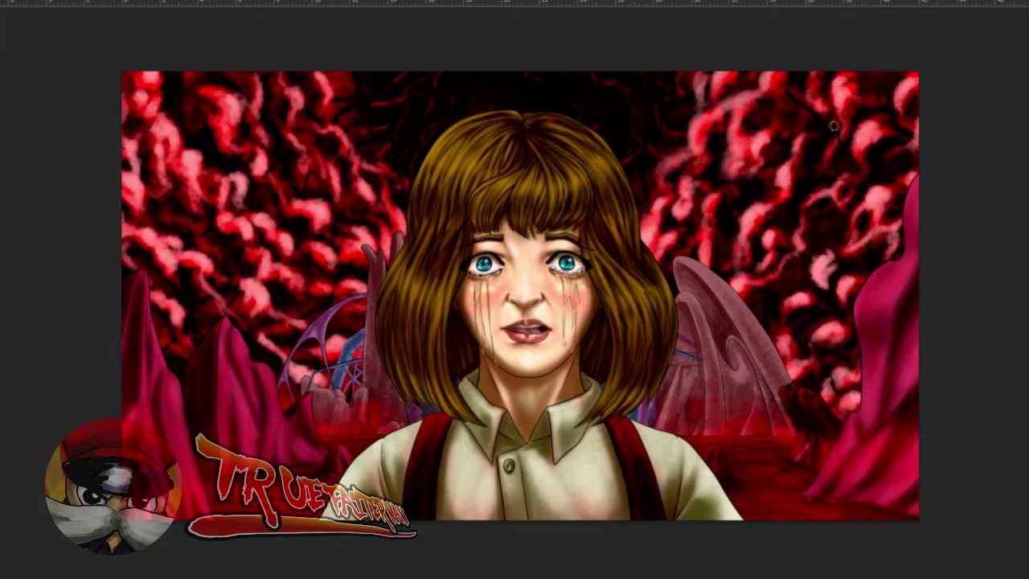
{"action": "mouse_move", "coordinate": [758, 125]}
{"action": "left_mouse_down"}
{"action": "mouse_move", "coordinate": [767, 159]}
{"action": "mouse_move", "coordinate": [772, 150]}
{"action": "left_mouse_up"}
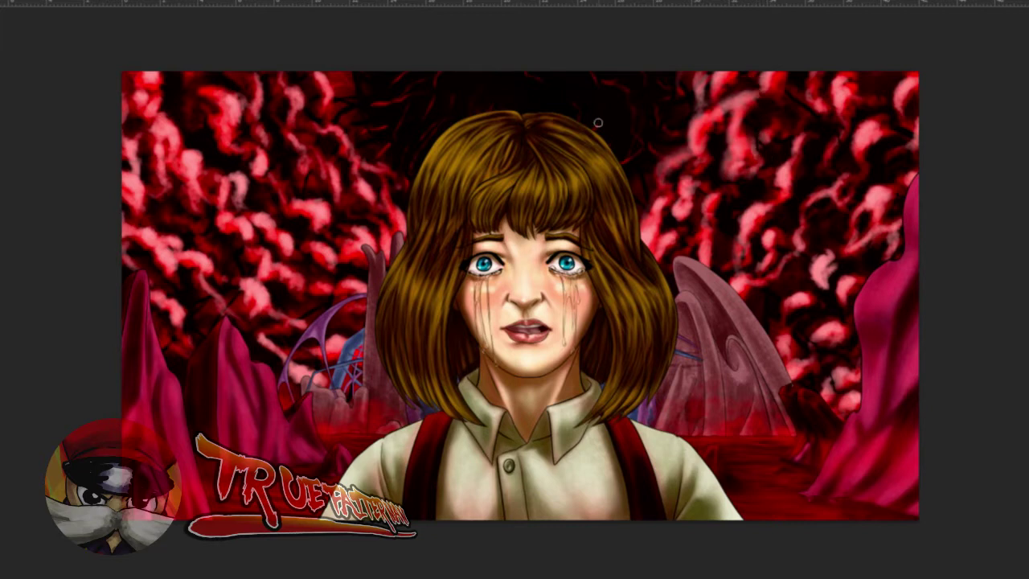
{"action": "mouse_move", "coordinate": [239, 205]}
{"action": "left_mouse_down"}
{"action": "mouse_move", "coordinate": [213, 238]}
{"action": "mouse_move", "coordinate": [220, 222]}
{"action": "mouse_move", "coordinate": [216, 255]}
{"action": "mouse_move", "coordinate": [236, 210]}
{"action": "left_mouse_up"}
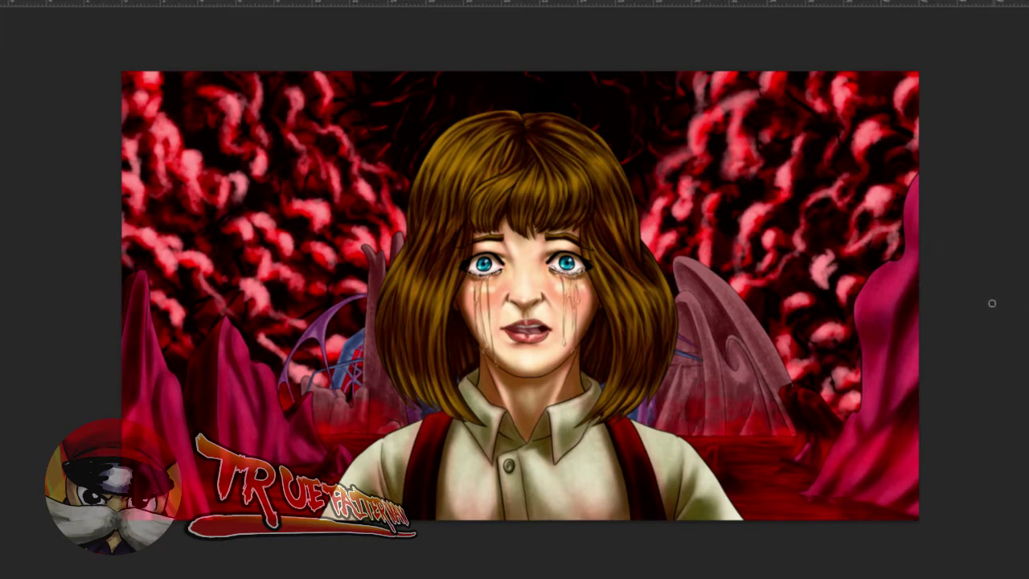
- Change the foreground colour to a fully saturated bright red
{"action": "left_click", "coordinate": [1028, 241]}
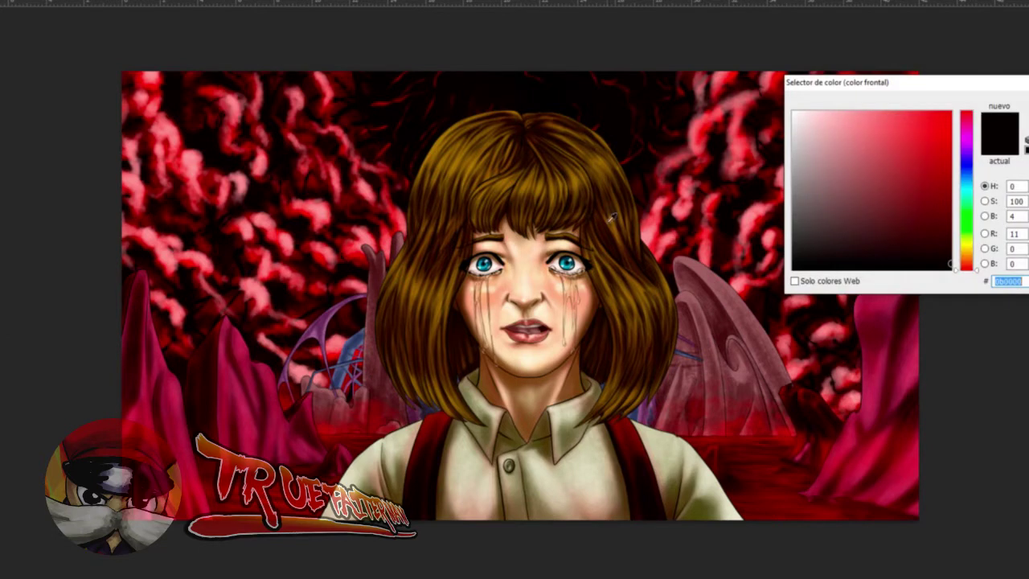
{"action": "mouse_move", "coordinate": [895, 176]}
{"action": "left_mouse_down"}
{"action": "mouse_move", "coordinate": [903, 104]}
{"action": "mouse_move", "coordinate": [937, 99]}
{"action": "mouse_move", "coordinate": [925, 96]}
{"action": "mouse_move", "coordinate": [1013, 57]}
{"action": "left_mouse_up"}
{"action": "left_click", "coordinate": [1028, 106]}
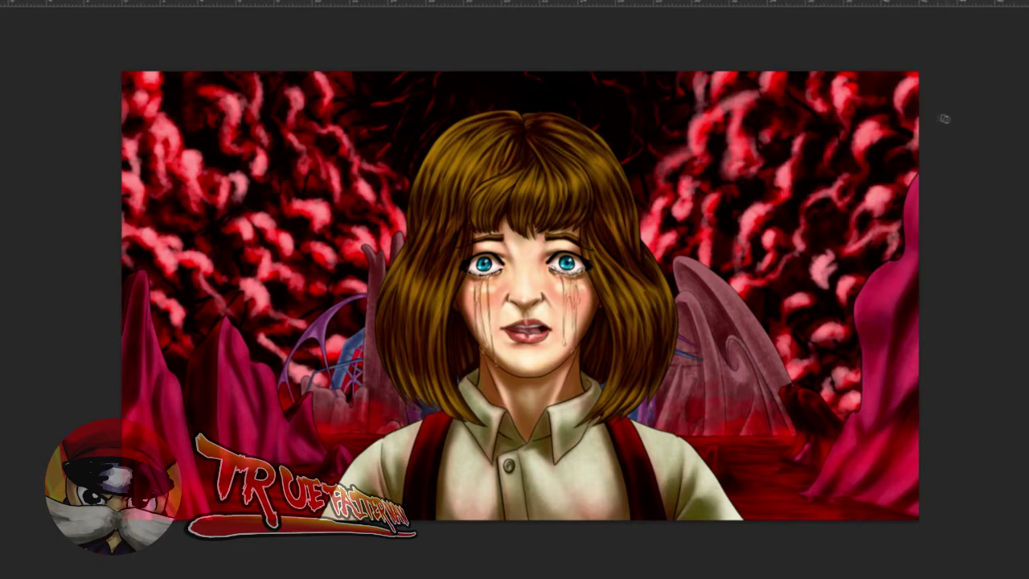
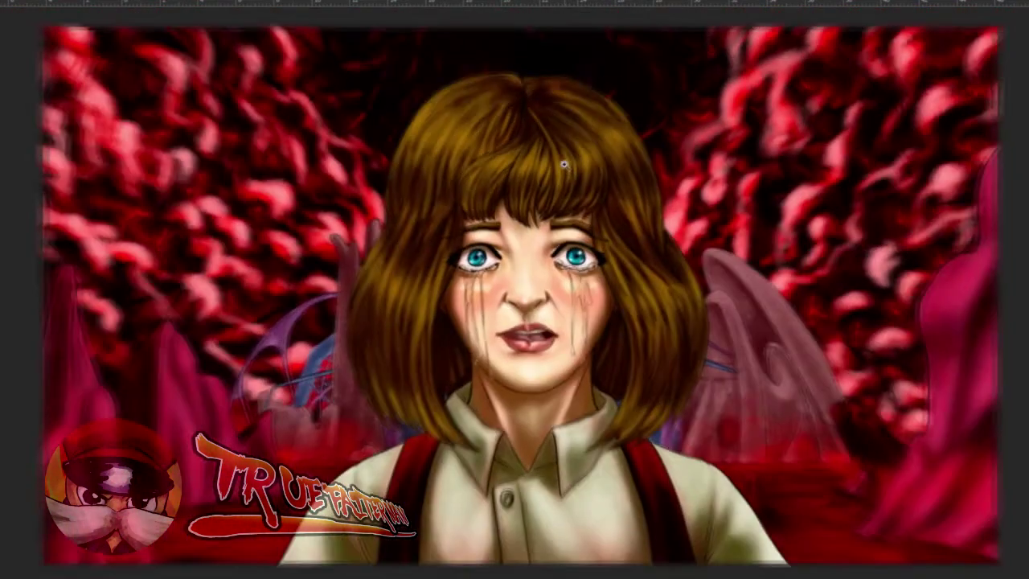
- Set the foreground colour to pale pink #ffd3d3 and paint glowing highlights on the right-hand clouds nearest the hair, up to the sky's upper edge
{"action": "key", "text": "F7"}
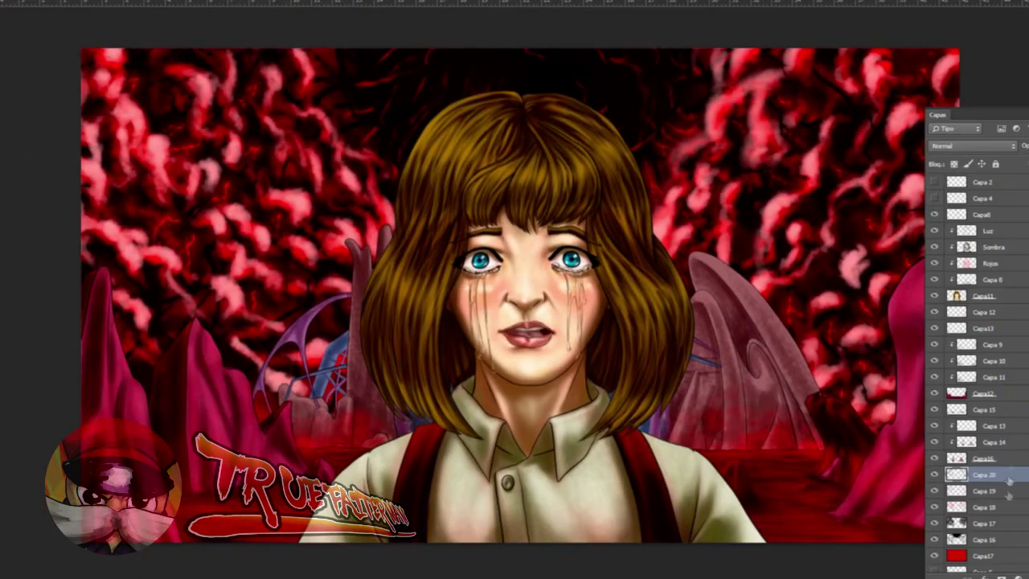
{"action": "key", "text": "F7"}
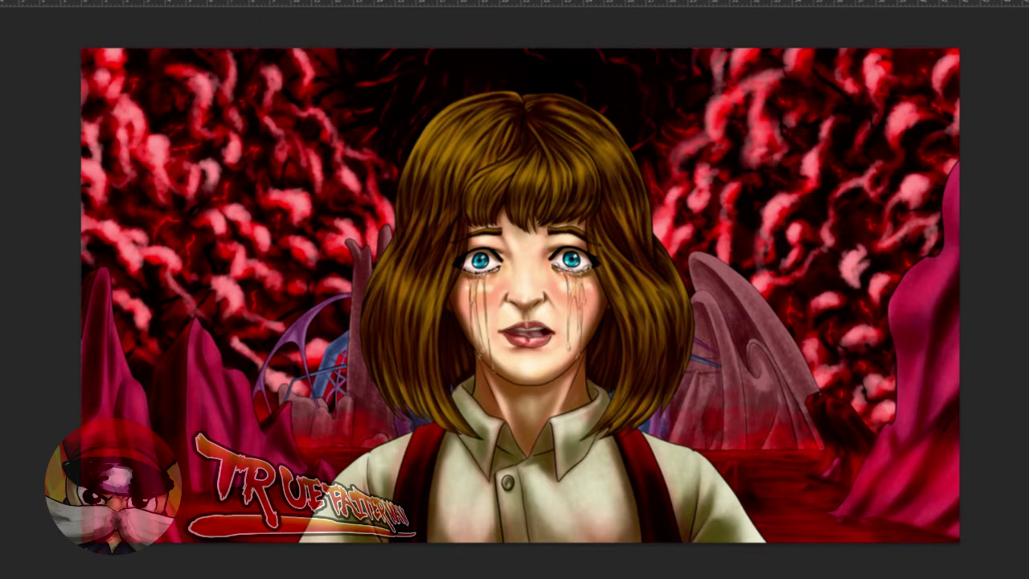
{"action": "left_click", "coordinate": [1, 321]}
{"action": "mouse_move", "coordinate": [838, 122]}
{"action": "left_mouse_down"}
{"action": "mouse_move", "coordinate": [816, 95]}
{"action": "mouse_move", "coordinate": [819, 110]}
{"action": "left_mouse_up"}
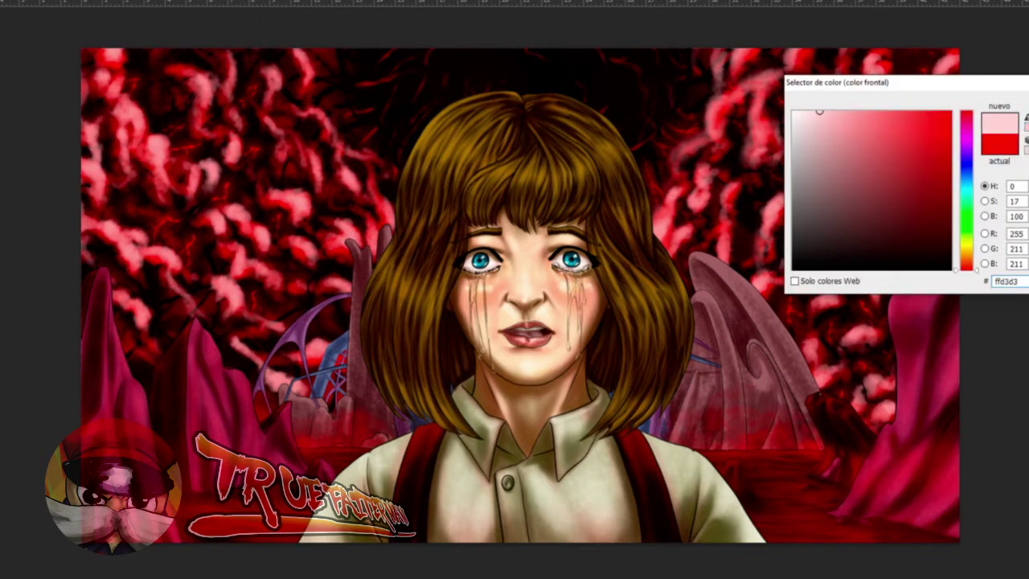
{"action": "key", "text": "Return"}
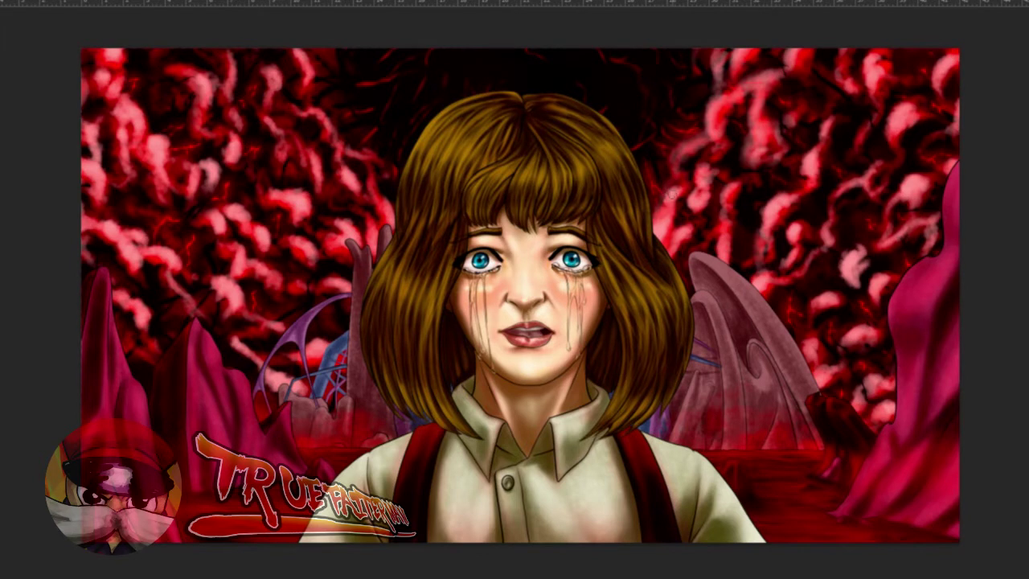
{"action": "left_click_drag", "start_coordinate": [668, 189], "coordinate": [670, 201]}
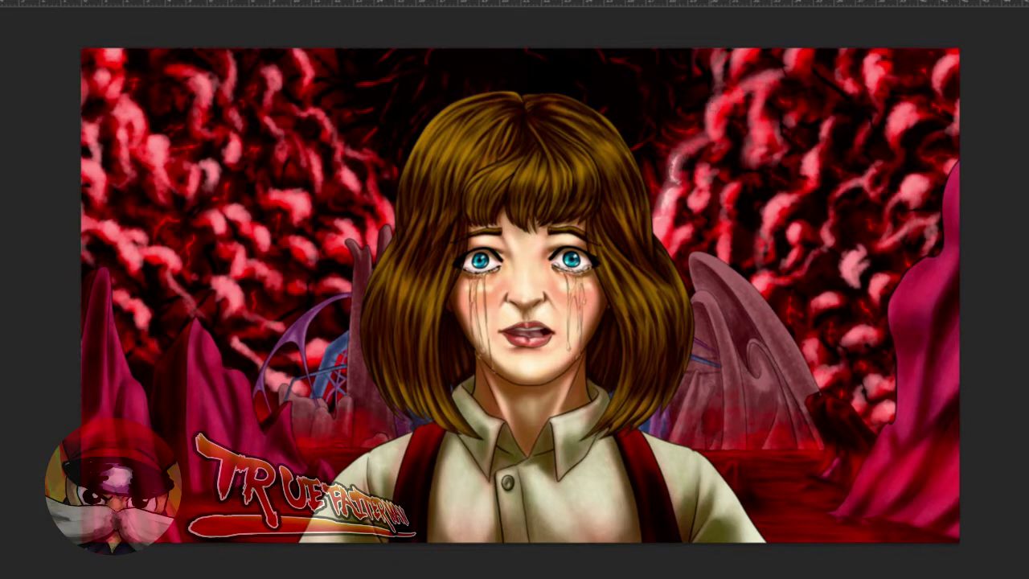
{"action": "left_click_drag", "start_coordinate": [680, 147], "coordinate": [711, 152]}
{"action": "mouse_move", "coordinate": [711, 134]}
{"action": "left_mouse_down"}
{"action": "mouse_move", "coordinate": [681, 156]}
{"action": "mouse_move", "coordinate": [693, 146]}
{"action": "mouse_move", "coordinate": [684, 167]}
{"action": "mouse_move", "coordinate": [688, 177]}
{"action": "mouse_move", "coordinate": [690, 160]}
{"action": "mouse_move", "coordinate": [699, 161]}
{"action": "mouse_move", "coordinate": [693, 185]}
{"action": "mouse_move", "coordinate": [702, 168]}
{"action": "mouse_move", "coordinate": [705, 196]}
{"action": "mouse_move", "coordinate": [674, 245]}
{"action": "left_mouse_up"}
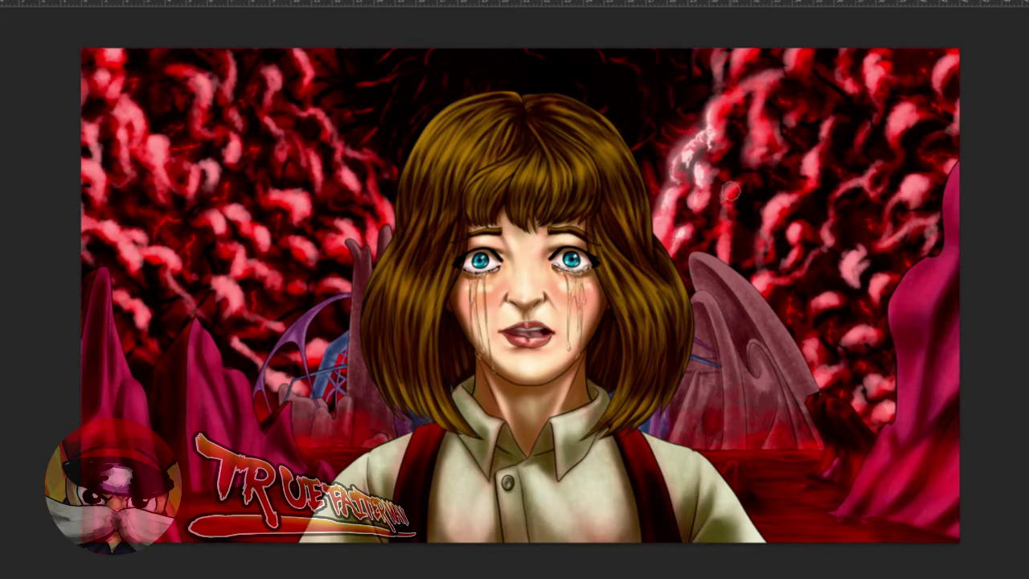
{"action": "mouse_move", "coordinate": [730, 192]}
{"action": "left_mouse_down"}
{"action": "mouse_move", "coordinate": [735, 268]}
{"action": "mouse_move", "coordinate": [722, 244]}
{"action": "left_mouse_up"}
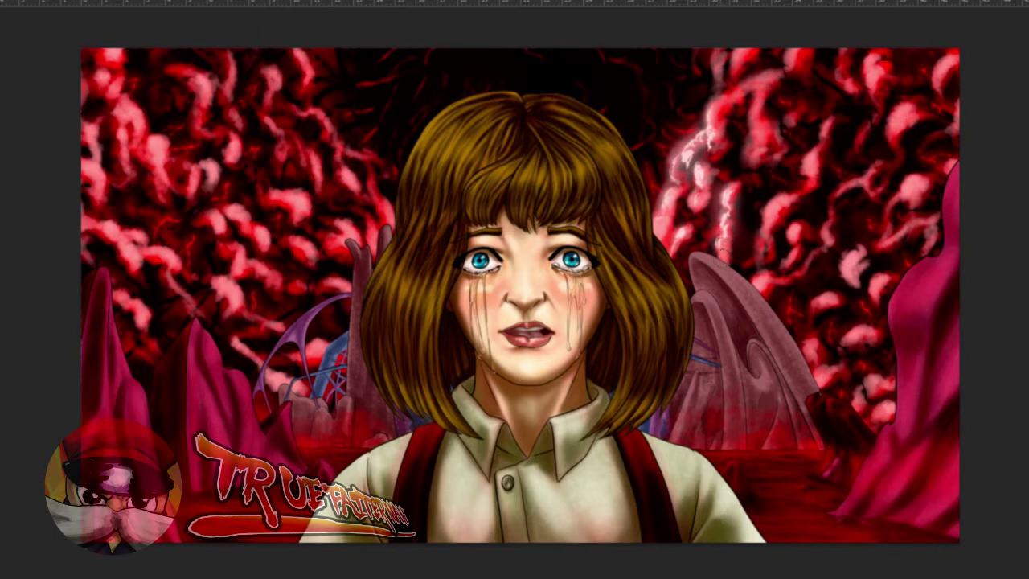
{"action": "left_click_drag", "start_coordinate": [713, 104], "coordinate": [713, 114]}
{"action": "mouse_move", "coordinate": [714, 67]}
{"action": "left_mouse_down"}
{"action": "mouse_move", "coordinate": [731, 95]}
{"action": "mouse_move", "coordinate": [738, 45]}
{"action": "mouse_move", "coordinate": [752, 103]}
{"action": "mouse_move", "coordinate": [758, 92]}
{"action": "mouse_move", "coordinate": [744, 82]}
{"action": "mouse_move", "coordinate": [737, 115]}
{"action": "mouse_move", "coordinate": [757, 81]}
{"action": "mouse_move", "coordinate": [757, 137]}
{"action": "left_mouse_up"}
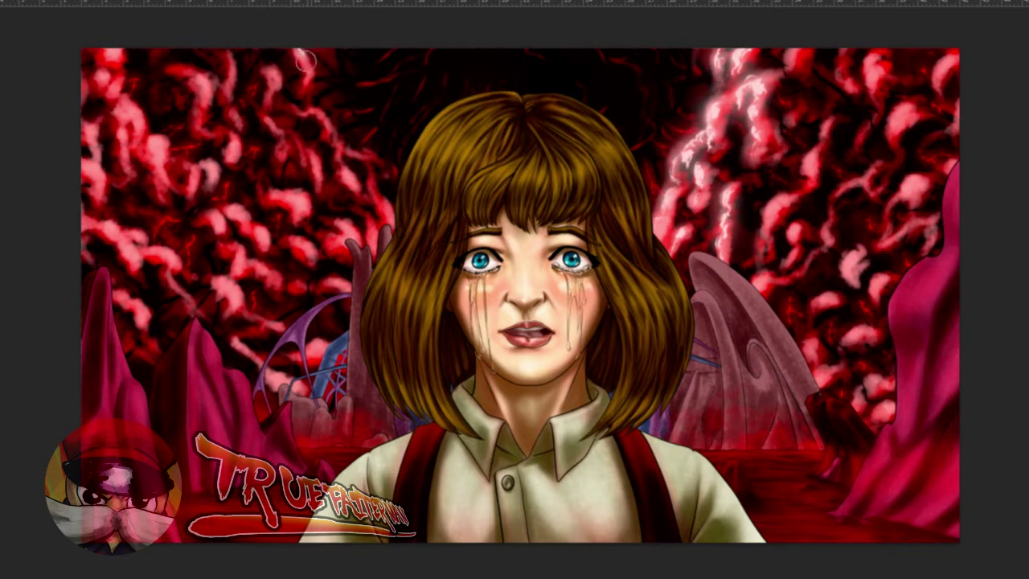
- Paint glowing pale pink highlights on the upper left clouds, from the trail beside the hair out to the canvas edge
{"action": "mouse_move", "coordinate": [306, 63]}
{"action": "left_mouse_down"}
{"action": "mouse_move", "coordinate": [307, 90]}
{"action": "mouse_move", "coordinate": [309, 80]}
{"action": "mouse_move", "coordinate": [323, 116]}
{"action": "mouse_move", "coordinate": [313, 104]}
{"action": "mouse_move", "coordinate": [334, 128]}
{"action": "mouse_move", "coordinate": [327, 120]}
{"action": "mouse_move", "coordinate": [324, 138]}
{"action": "mouse_move", "coordinate": [340, 139]}
{"action": "mouse_move", "coordinate": [342, 162]}
{"action": "mouse_move", "coordinate": [349, 148]}
{"action": "mouse_move", "coordinate": [381, 159]}
{"action": "mouse_move", "coordinate": [347, 175]}
{"action": "mouse_move", "coordinate": [373, 168]}
{"action": "mouse_move", "coordinate": [361, 165]}
{"action": "mouse_move", "coordinate": [396, 219]}
{"action": "left_mouse_up"}
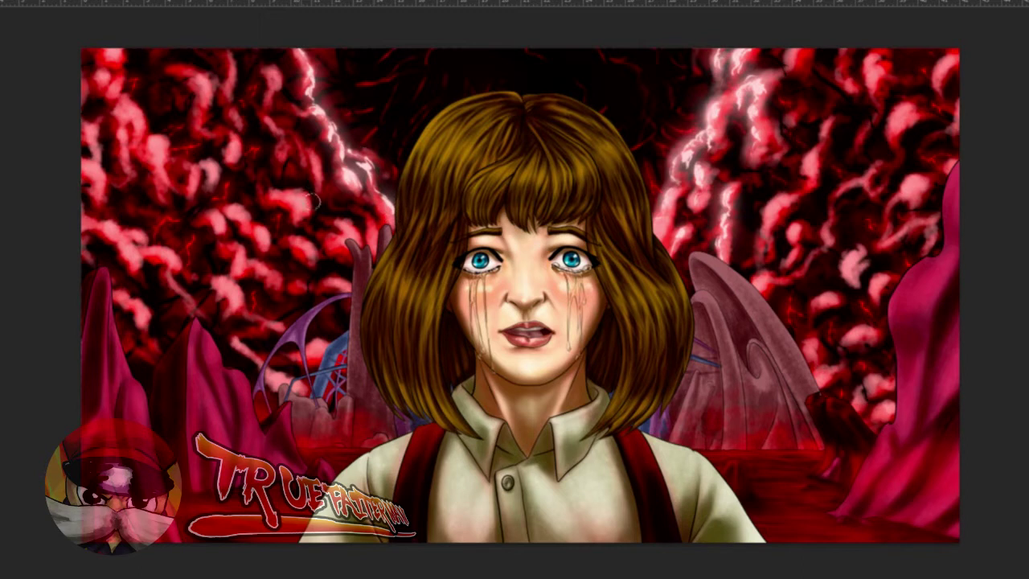
{"action": "mouse_move", "coordinate": [302, 192]}
{"action": "left_mouse_down"}
{"action": "mouse_move", "coordinate": [311, 205]}
{"action": "mouse_move", "coordinate": [286, 195]}
{"action": "mouse_move", "coordinate": [306, 202]}
{"action": "left_mouse_up"}
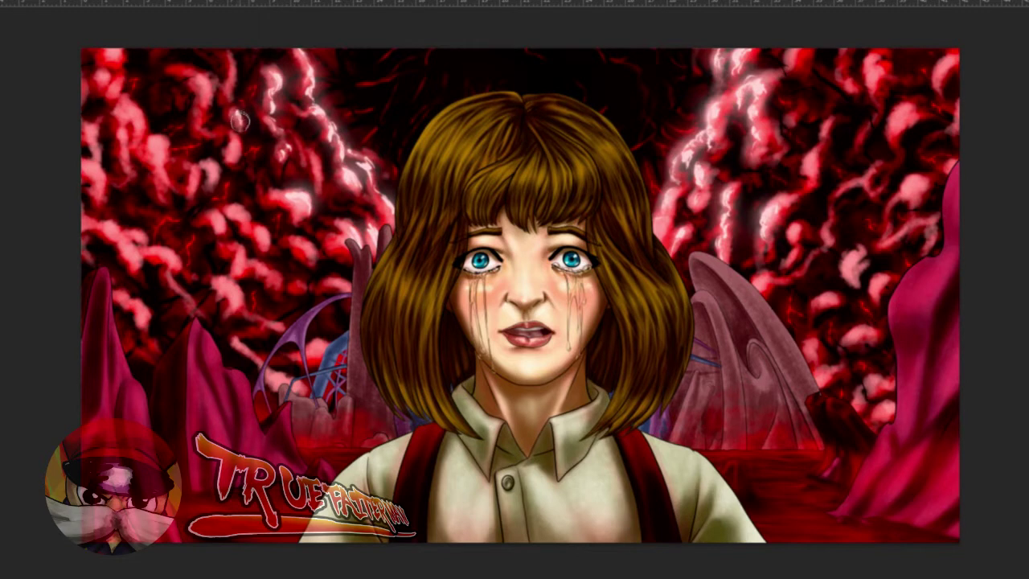
{"action": "mouse_move", "coordinate": [235, 142]}
{"action": "left_mouse_down"}
{"action": "mouse_move", "coordinate": [236, 161]}
{"action": "mouse_move", "coordinate": [236, 151]}
{"action": "left_mouse_up"}
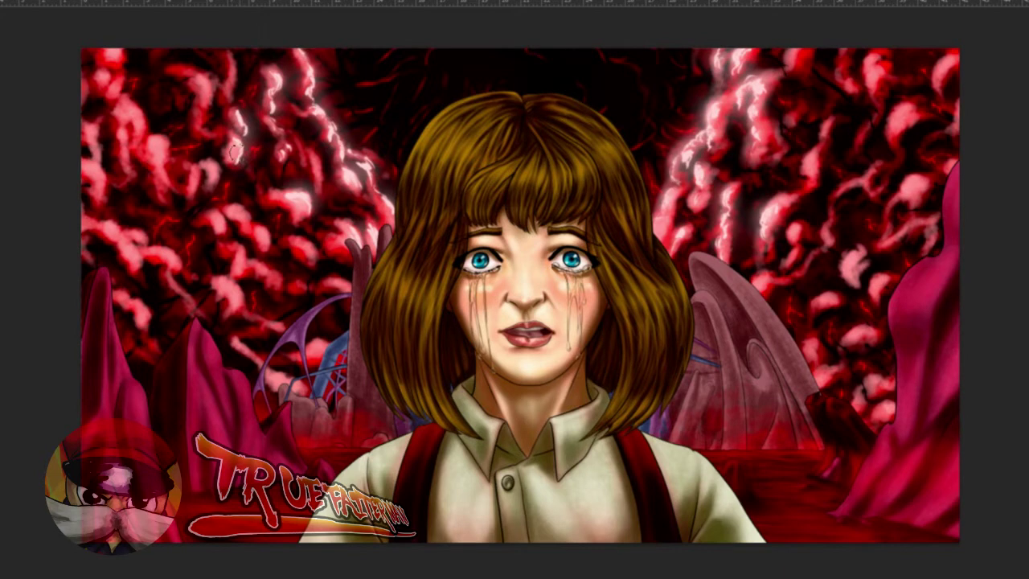
{"action": "mouse_move", "coordinate": [229, 53]}
{"action": "left_mouse_down"}
{"action": "mouse_move", "coordinate": [233, 84]}
{"action": "mouse_move", "coordinate": [207, 79]}
{"action": "mouse_move", "coordinate": [232, 75]}
{"action": "mouse_move", "coordinate": [212, 81]}
{"action": "mouse_move", "coordinate": [209, 123]}
{"action": "left_mouse_up"}
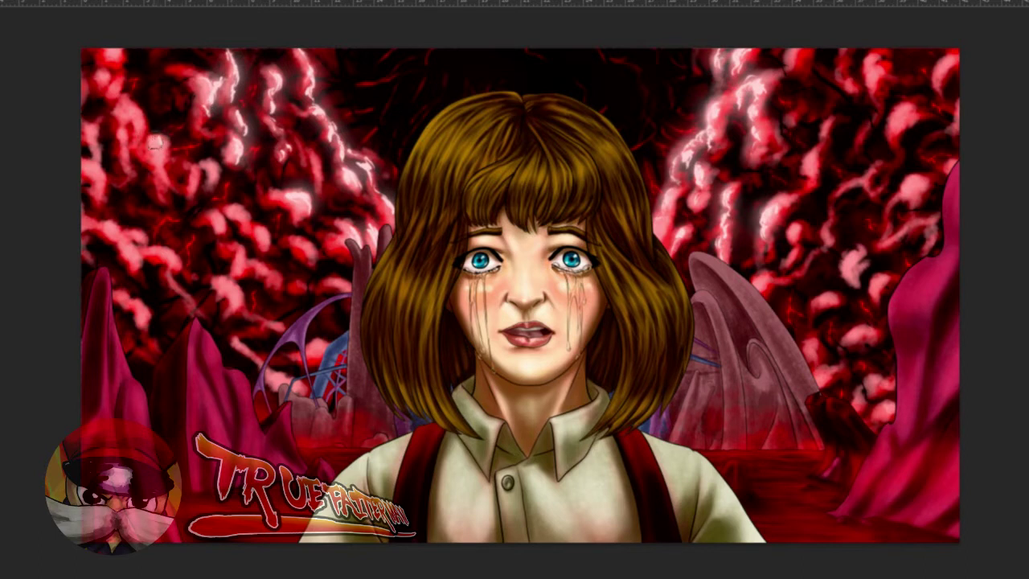
{"action": "mouse_move", "coordinate": [160, 140]}
{"action": "left_mouse_down"}
{"action": "mouse_move", "coordinate": [177, 161]}
{"action": "mouse_move", "coordinate": [163, 167]}
{"action": "mouse_move", "coordinate": [179, 192]}
{"action": "mouse_move", "coordinate": [210, 169]}
{"action": "mouse_move", "coordinate": [209, 178]}
{"action": "left_mouse_up"}
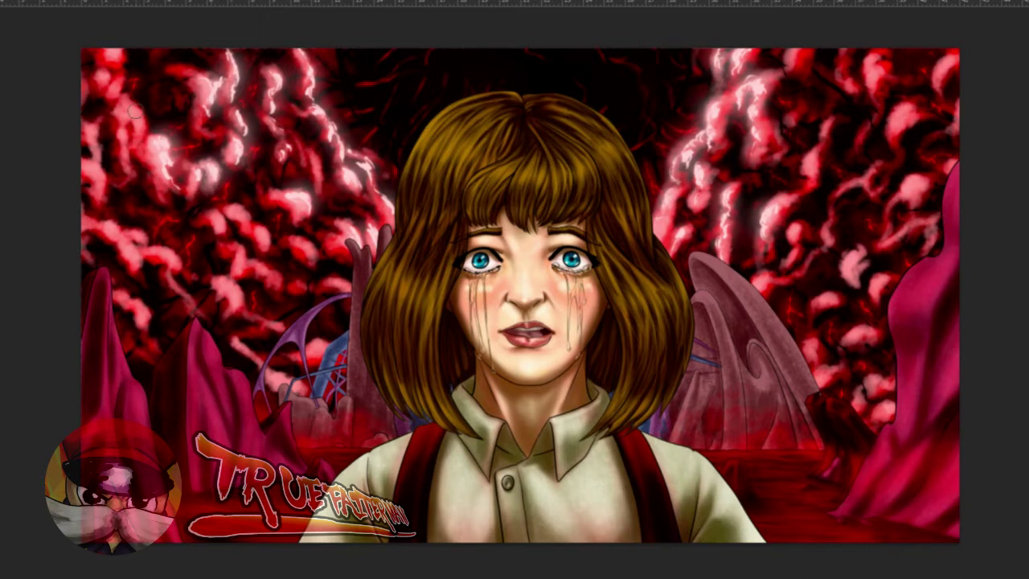
{"action": "mouse_move", "coordinate": [142, 120]}
{"action": "left_mouse_down"}
{"action": "mouse_move", "coordinate": [138, 101]}
{"action": "mouse_move", "coordinate": [131, 111]}
{"action": "mouse_move", "coordinate": [153, 139]}
{"action": "mouse_move", "coordinate": [135, 113]}
{"action": "left_mouse_up"}
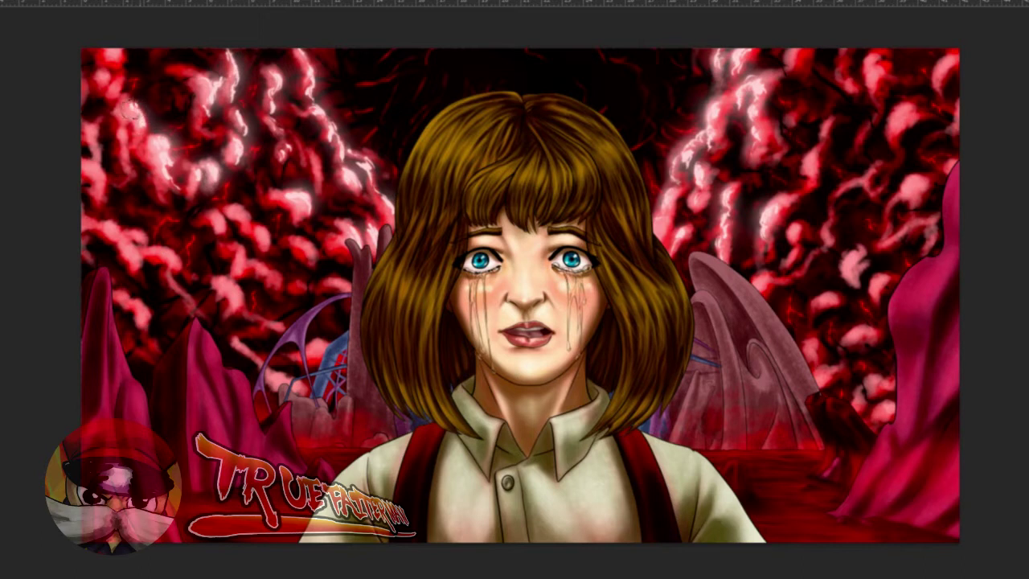
{"action": "mouse_move", "coordinate": [119, 75]}
{"action": "left_mouse_down"}
{"action": "mouse_move", "coordinate": [118, 92]}
{"action": "mouse_move", "coordinate": [122, 54]}
{"action": "mouse_move", "coordinate": [116, 70]}
{"action": "mouse_move", "coordinate": [111, 46]}
{"action": "mouse_move", "coordinate": [108, 77]}
{"action": "left_mouse_up"}
{"action": "left_click_drag", "start_coordinate": [100, 123], "coordinate": [97, 158]}
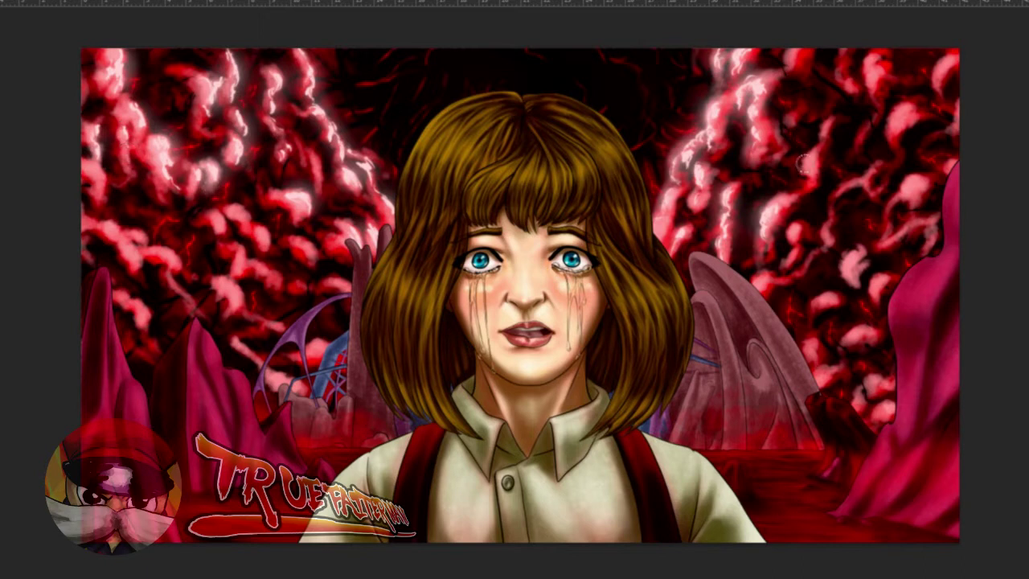
- Paint glowing pale pink highlights on the outer right clouds and down to the puffs just above the grey wing
{"action": "mouse_move", "coordinate": [803, 166]}
{"action": "left_mouse_down"}
{"action": "mouse_move", "coordinate": [823, 120]}
{"action": "mouse_move", "coordinate": [825, 149]}
{"action": "left_mouse_up"}
{"action": "mouse_move", "coordinate": [799, 112]}
{"action": "left_mouse_down"}
{"action": "mouse_move", "coordinate": [791, 121]}
{"action": "mouse_move", "coordinate": [811, 120]}
{"action": "mouse_move", "coordinate": [842, 62]}
{"action": "mouse_move", "coordinate": [836, 78]}
{"action": "mouse_move", "coordinate": [850, 113]}
{"action": "mouse_move", "coordinate": [878, 62]}
{"action": "mouse_move", "coordinate": [868, 80]}
{"action": "mouse_move", "coordinate": [857, 58]}
{"action": "mouse_move", "coordinate": [851, 95]}
{"action": "mouse_move", "coordinate": [869, 80]}
{"action": "mouse_move", "coordinate": [902, 129]}
{"action": "mouse_move", "coordinate": [884, 127]}
{"action": "mouse_move", "coordinate": [893, 138]}
{"action": "mouse_move", "coordinate": [875, 170]}
{"action": "mouse_move", "coordinate": [841, 186]}
{"action": "mouse_move", "coordinate": [825, 232]}
{"action": "left_mouse_up"}
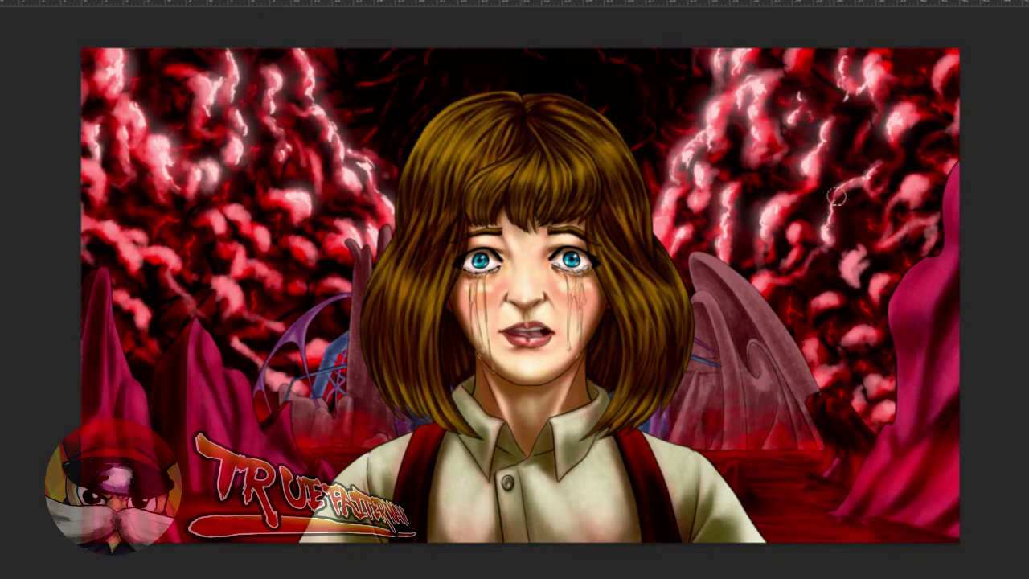
{"action": "mouse_move", "coordinate": [792, 231]}
{"action": "left_mouse_down"}
{"action": "mouse_move", "coordinate": [793, 253]}
{"action": "mouse_move", "coordinate": [761, 288]}
{"action": "left_mouse_up"}
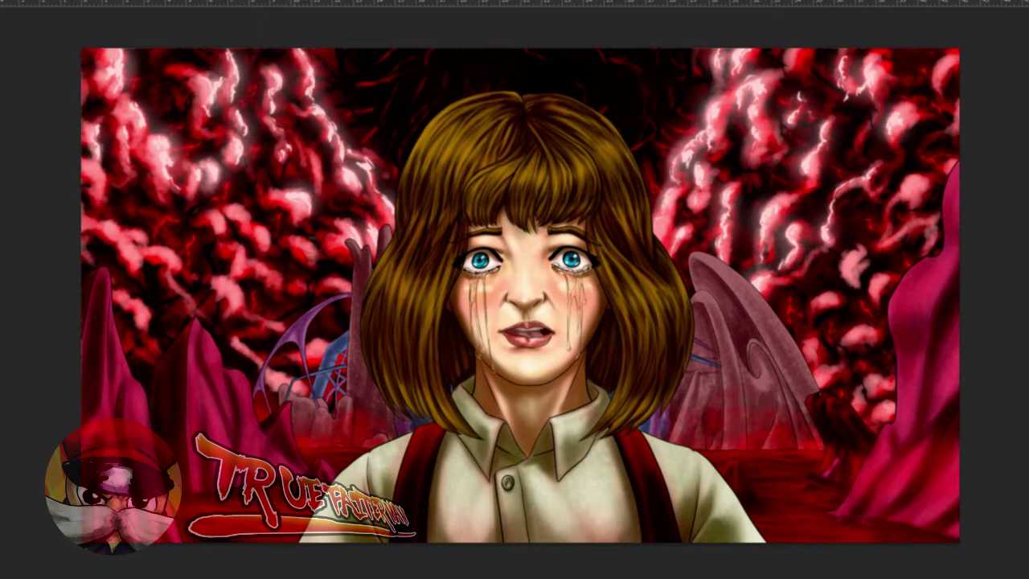
- Paint glowing pale pink highlights across the middle left clouds, from beside the hair to the far left puffs above the pink rocks
{"action": "mouse_move", "coordinate": [310, 250]}
{"action": "left_mouse_down"}
{"action": "mouse_move", "coordinate": [326, 278]}
{"action": "mouse_move", "coordinate": [351, 279]}
{"action": "left_mouse_up"}
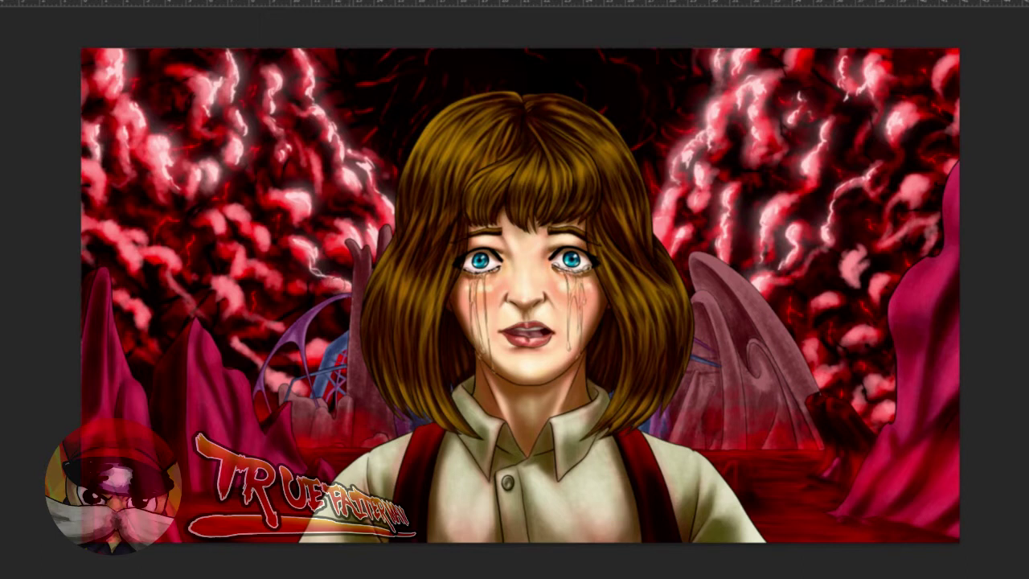
{"action": "left_click_drag", "start_coordinate": [263, 233], "coordinate": [264, 235]}
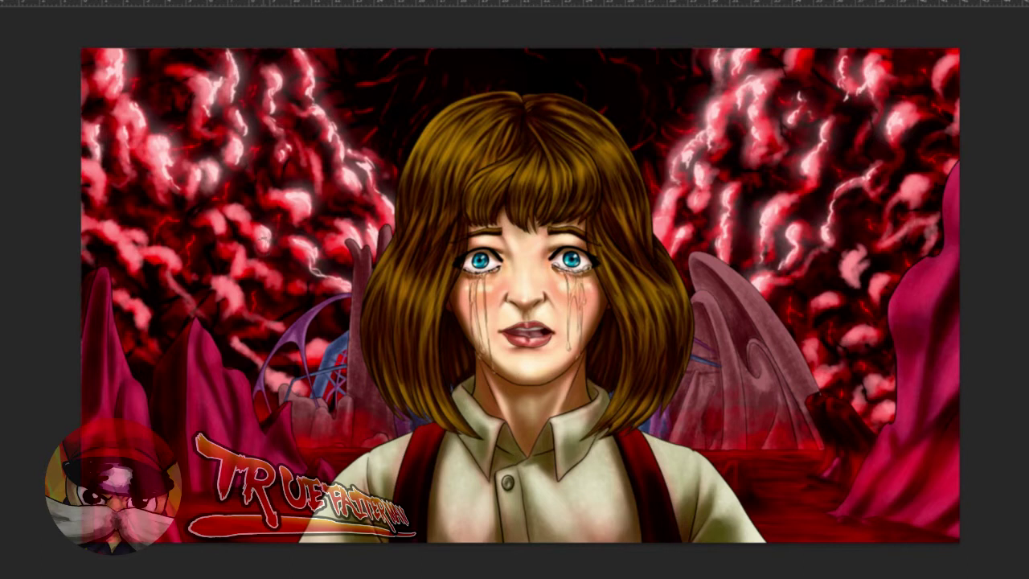
{"action": "mouse_move", "coordinate": [239, 212]}
{"action": "left_mouse_down"}
{"action": "mouse_move", "coordinate": [257, 220]}
{"action": "mouse_move", "coordinate": [226, 206]}
{"action": "left_mouse_up"}
{"action": "mouse_move", "coordinate": [230, 245]}
{"action": "left_mouse_down"}
{"action": "mouse_move", "coordinate": [248, 257]}
{"action": "mouse_move", "coordinate": [243, 274]}
{"action": "mouse_move", "coordinate": [257, 264]}
{"action": "mouse_move", "coordinate": [298, 287]}
{"action": "left_mouse_up"}
{"action": "mouse_move", "coordinate": [314, 207]}
{"action": "left_mouse_down"}
{"action": "mouse_move", "coordinate": [354, 231]}
{"action": "mouse_move", "coordinate": [372, 214]}
{"action": "mouse_move", "coordinate": [383, 233]}
{"action": "mouse_move", "coordinate": [350, 206]}
{"action": "left_mouse_up"}
{"action": "left_click_drag", "start_coordinate": [317, 161], "coordinate": [327, 209]}
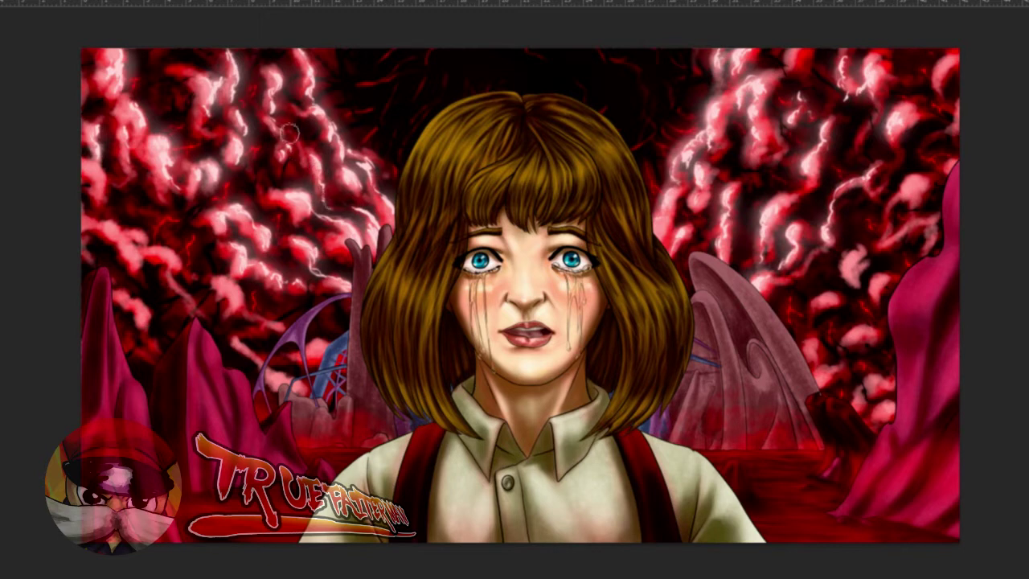
{"action": "left_click_drag", "start_coordinate": [295, 137], "coordinate": [303, 165]}
{"action": "mouse_move", "coordinate": [164, 245]}
{"action": "left_mouse_down"}
{"action": "mouse_move", "coordinate": [178, 261]}
{"action": "mouse_move", "coordinate": [144, 232]}
{"action": "mouse_move", "coordinate": [156, 241]}
{"action": "mouse_move", "coordinate": [85, 220]}
{"action": "mouse_move", "coordinate": [81, 208]}
{"action": "left_mouse_up"}
{"action": "mouse_move", "coordinate": [105, 164]}
{"action": "left_mouse_down"}
{"action": "mouse_move", "coordinate": [153, 263]}
{"action": "mouse_move", "coordinate": [141, 264]}
{"action": "mouse_move", "coordinate": [133, 292]}
{"action": "mouse_move", "coordinate": [121, 289]}
{"action": "mouse_move", "coordinate": [146, 325]}
{"action": "left_mouse_up"}
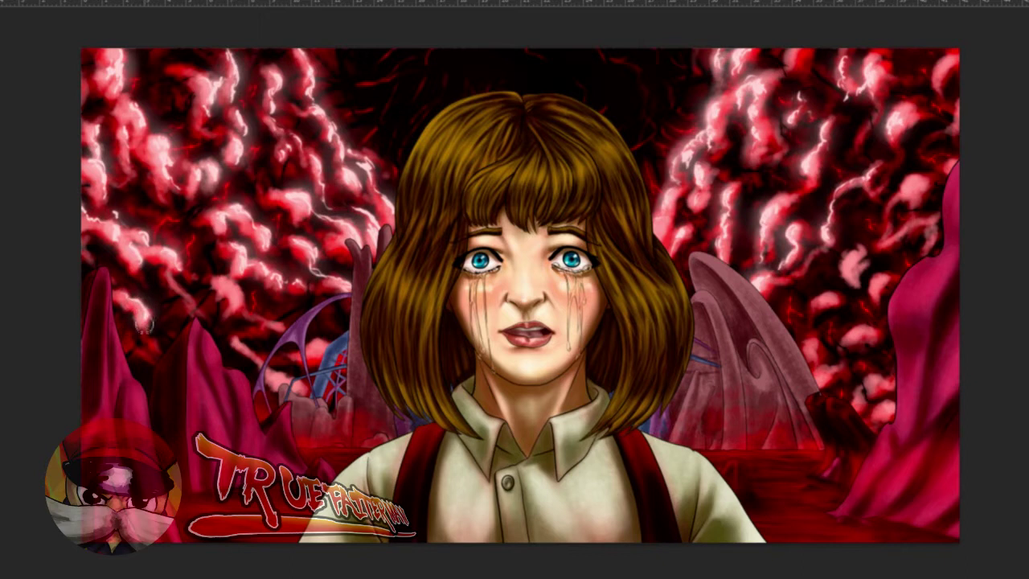
- Paint glowing pale pink highlights on the remaining lower left puff and on the outer right clouds above and beside the grey wing
{"action": "mouse_move", "coordinate": [228, 284]}
{"action": "left_mouse_down"}
{"action": "mouse_move", "coordinate": [237, 283]}
{"action": "mouse_move", "coordinate": [243, 304]}
{"action": "left_mouse_up"}
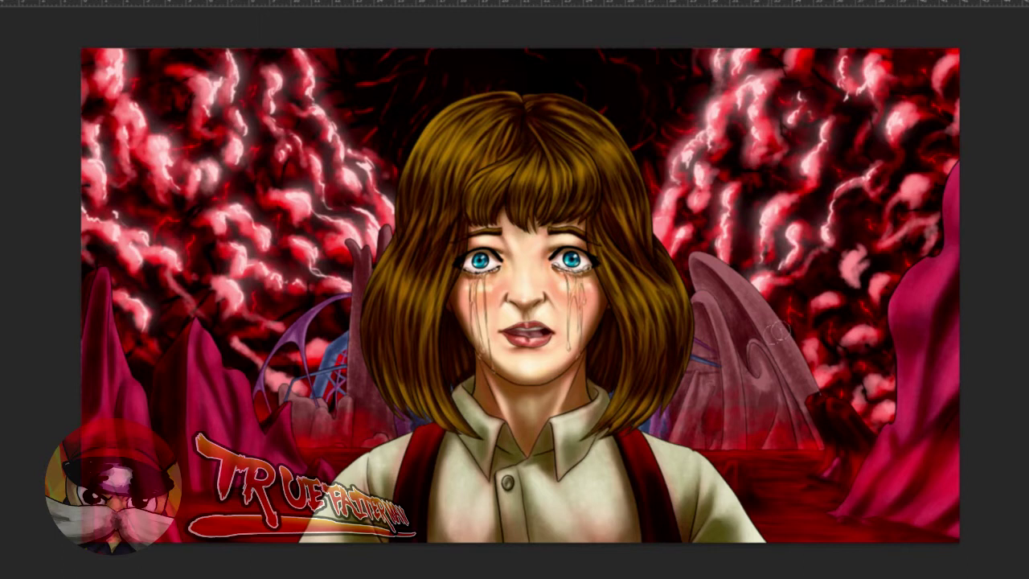
{"action": "mouse_move", "coordinate": [813, 302]}
{"action": "left_mouse_down"}
{"action": "mouse_move", "coordinate": [813, 311]}
{"action": "mouse_move", "coordinate": [834, 295]}
{"action": "left_mouse_up"}
{"action": "mouse_move", "coordinate": [851, 257]}
{"action": "left_mouse_down"}
{"action": "mouse_move", "coordinate": [846, 280]}
{"action": "mouse_move", "coordinate": [872, 215]}
{"action": "left_mouse_up"}
{"action": "left_click_drag", "start_coordinate": [908, 182], "coordinate": [891, 201]}
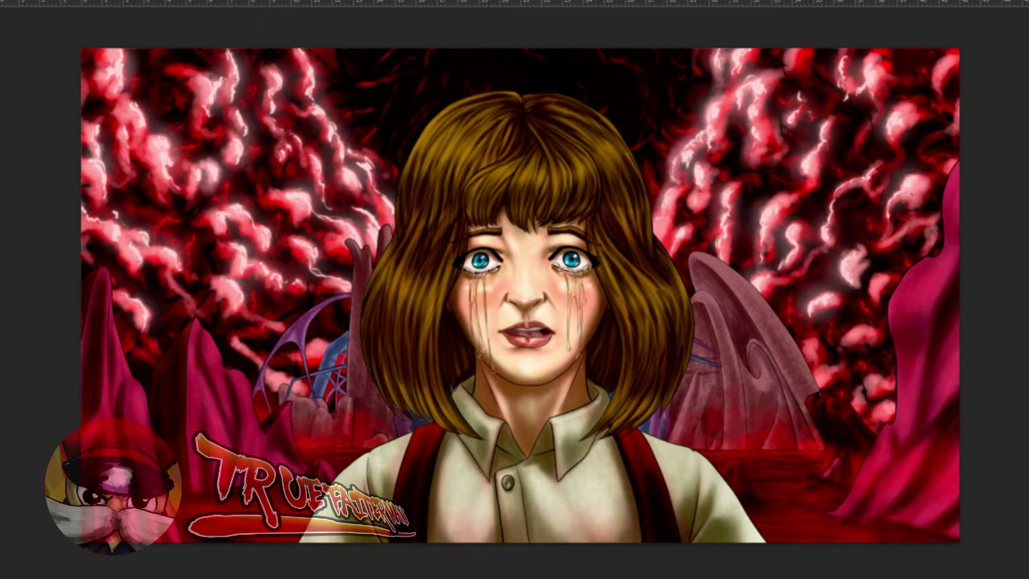
{"action": "mouse_move", "coordinate": [950, 118]}
{"action": "left_mouse_down"}
{"action": "mouse_move", "coordinate": [933, 135]}
{"action": "mouse_move", "coordinate": [952, 126]}
{"action": "mouse_move", "coordinate": [959, 102]}
{"action": "left_mouse_up"}
{"action": "left_click_drag", "start_coordinate": [947, 66], "coordinate": [935, 84]}
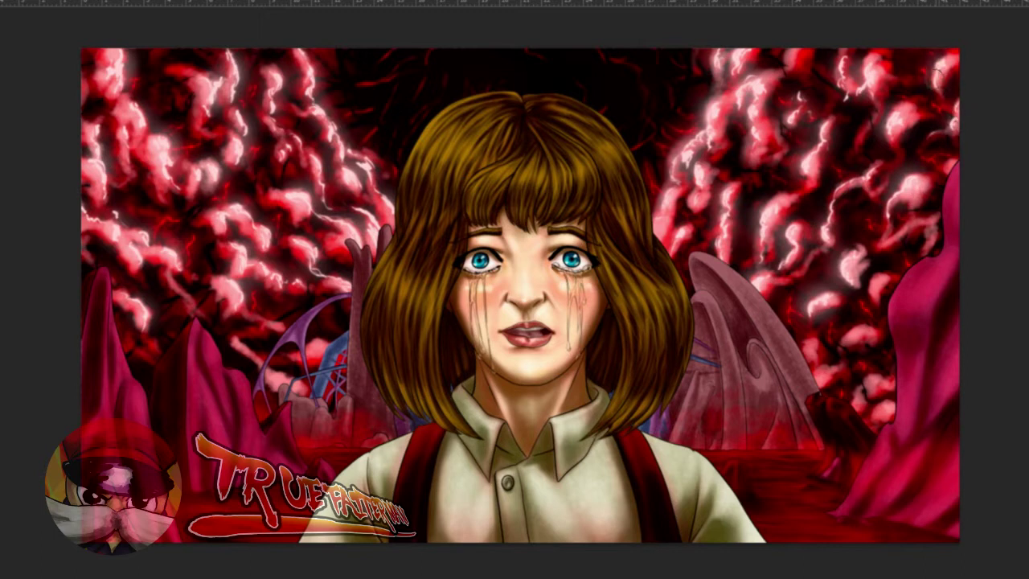
{"action": "mouse_move", "coordinate": [812, 347]}
{"action": "left_mouse_down"}
{"action": "mouse_move", "coordinate": [817, 377]}
{"action": "mouse_move", "coordinate": [825, 366]}
{"action": "mouse_move", "coordinate": [814, 381]}
{"action": "left_mouse_up"}
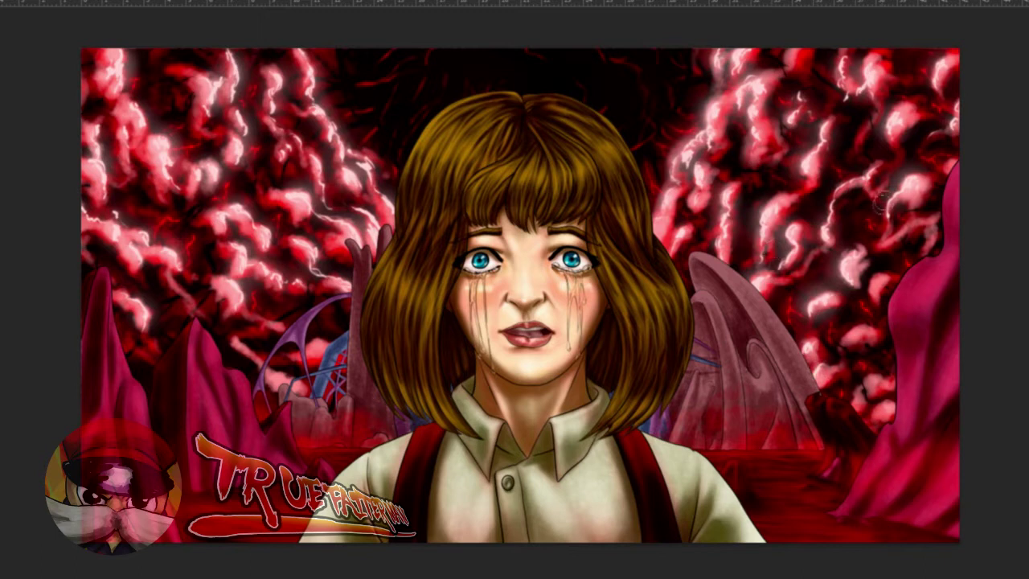
- Try lighter blending modes on the highlight layer Capa 21 and set it to Luz intensa
{"action": "mouse_move", "coordinate": [1016, 173]}
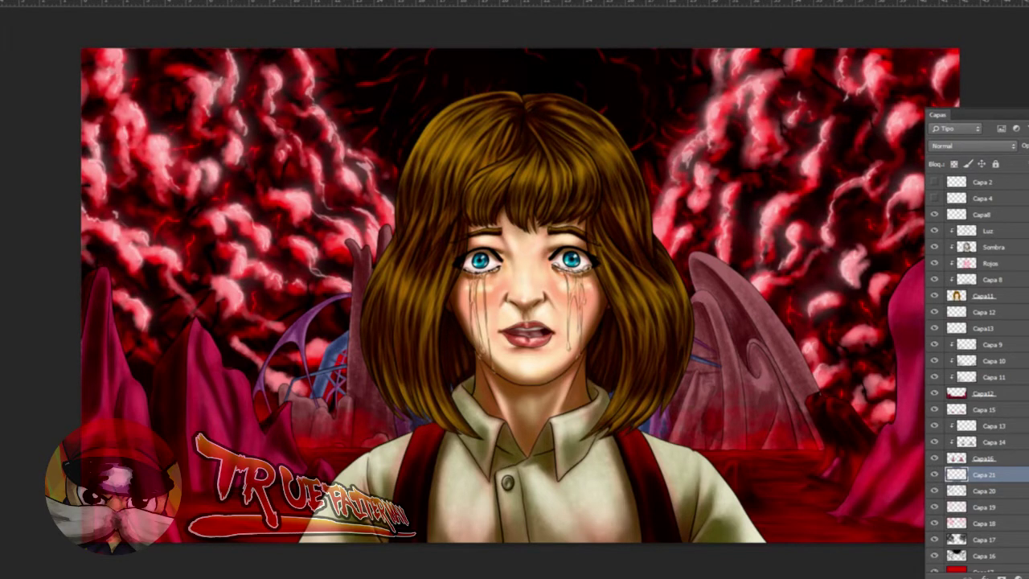
{"action": "left_click", "coordinate": [993, 147]}
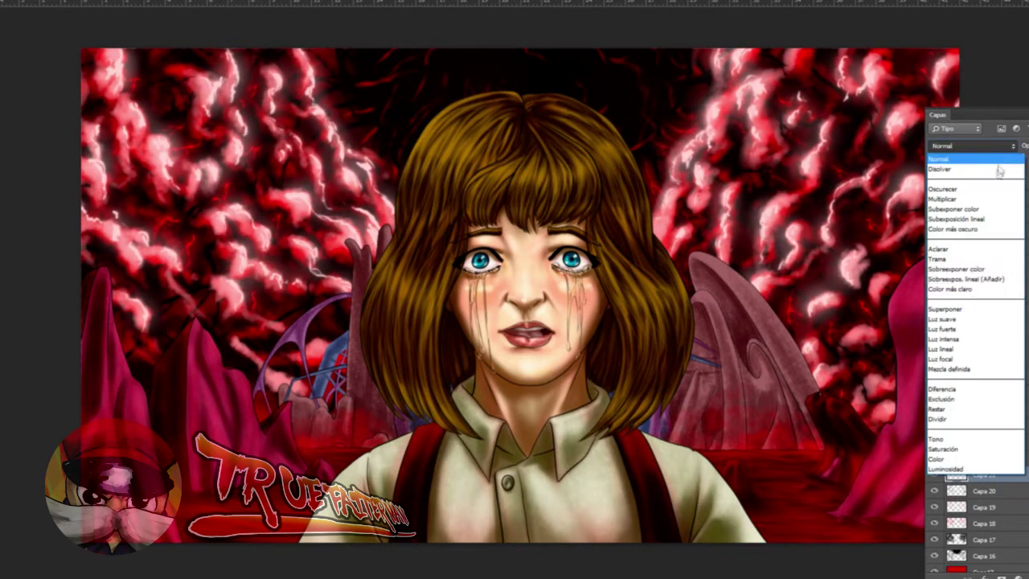
{"action": "left_click", "coordinate": [984, 250]}
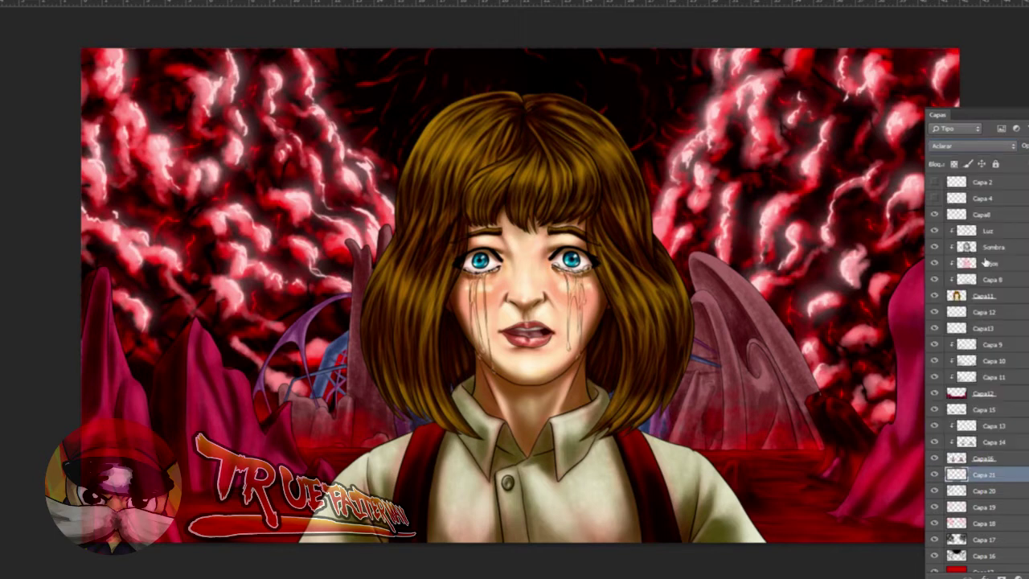
{"action": "scroll", "coordinate": [968, 151], "scroll_direction": "down", "scroll_amount": 1}
{"action": "scroll", "coordinate": [969, 151], "scroll_direction": "down", "scroll_amount": 1}
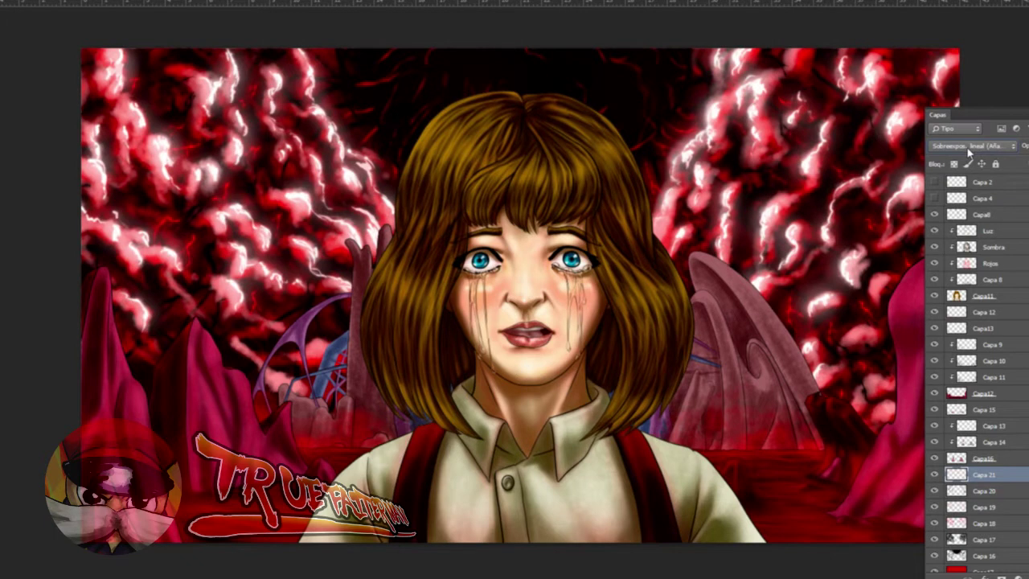
{"action": "scroll", "coordinate": [969, 151], "scroll_direction": "down", "scroll_amount": 1}
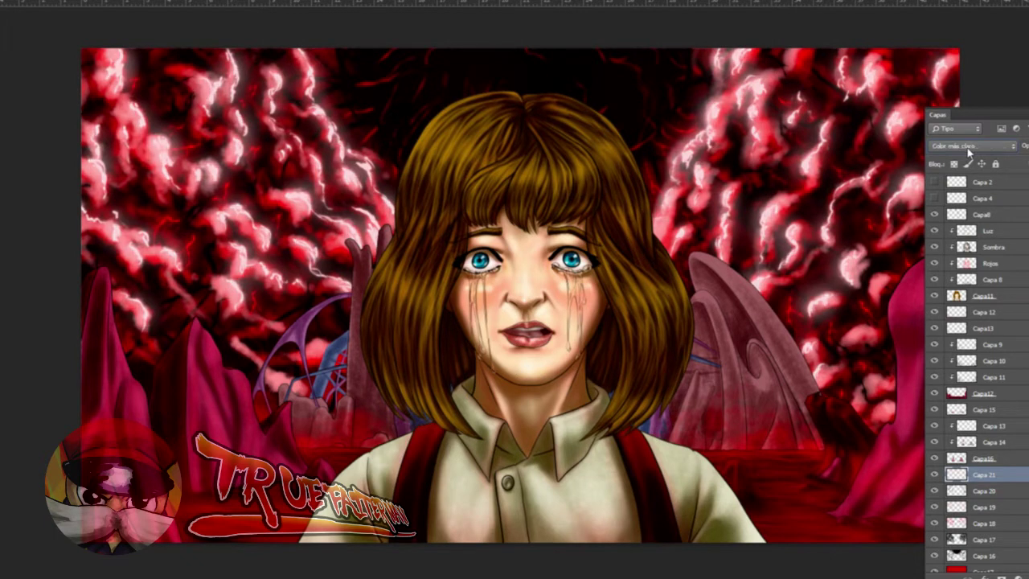
{"action": "scroll", "coordinate": [968, 151], "scroll_direction": "down", "scroll_amount": 1}
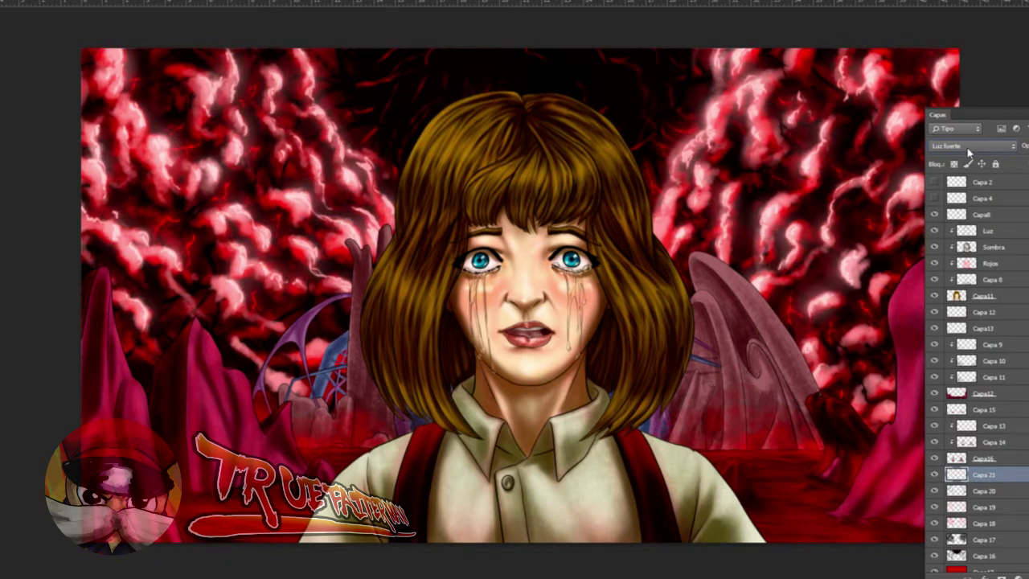
{"action": "scroll", "coordinate": [969, 151], "scroll_direction": "down", "scroll_amount": 1}
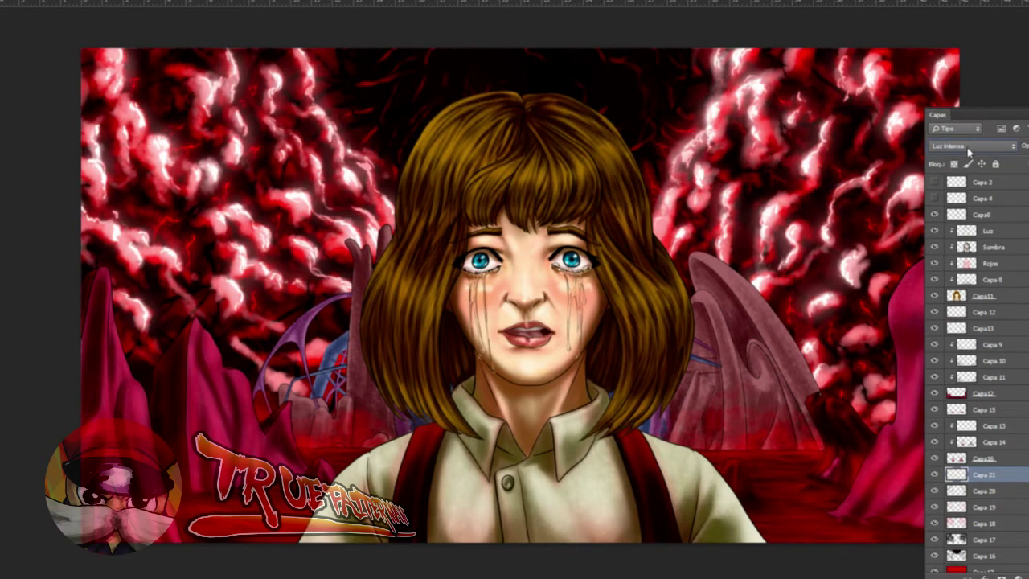
{"action": "key", "text": "F7"}
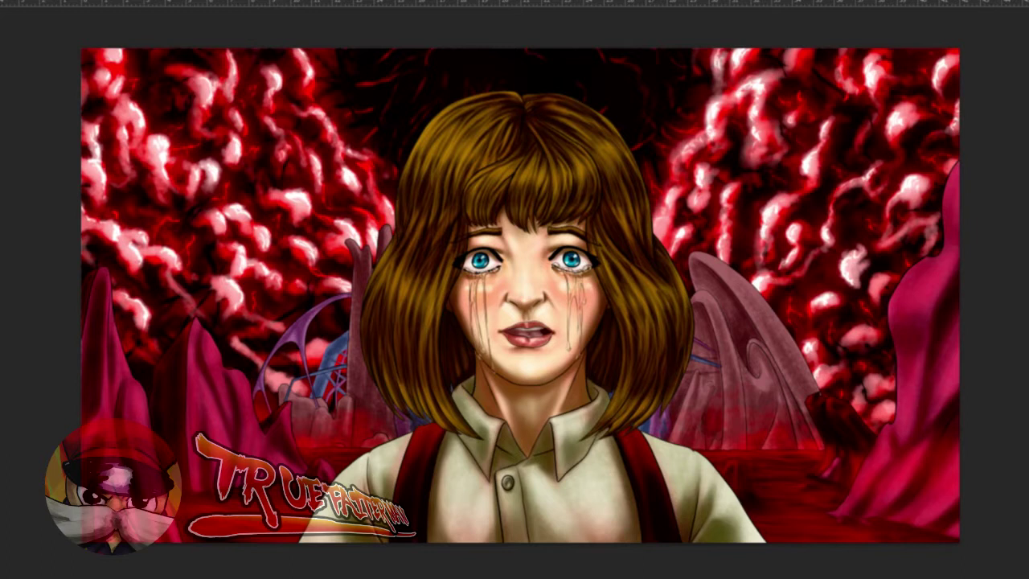
- Add a new layer above Capa 21 and choose bright red as the foreground colour
{"action": "left_click", "coordinate": [664, 552]}
{"action": "left_click", "coordinate": [708, 378]}
{"action": "key", "text": "F7"}
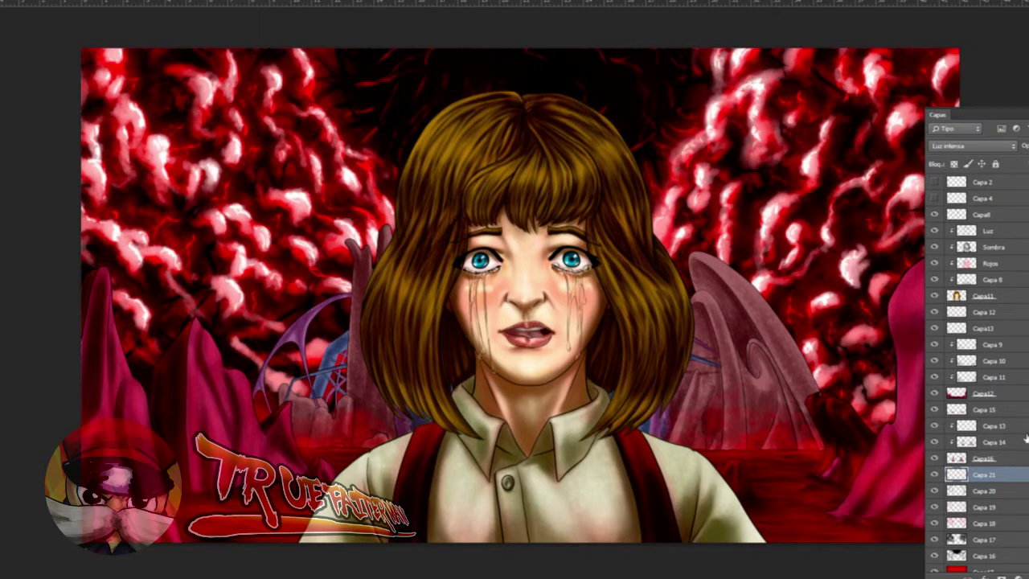
{"action": "key", "text": "ctrl+shift+alt+n"}
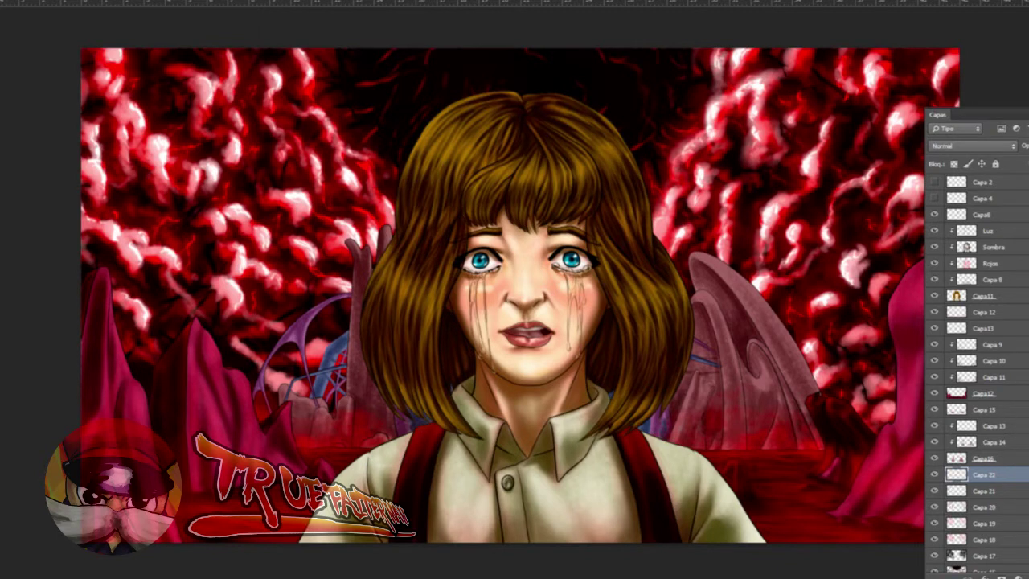
{"action": "key", "text": "F7"}
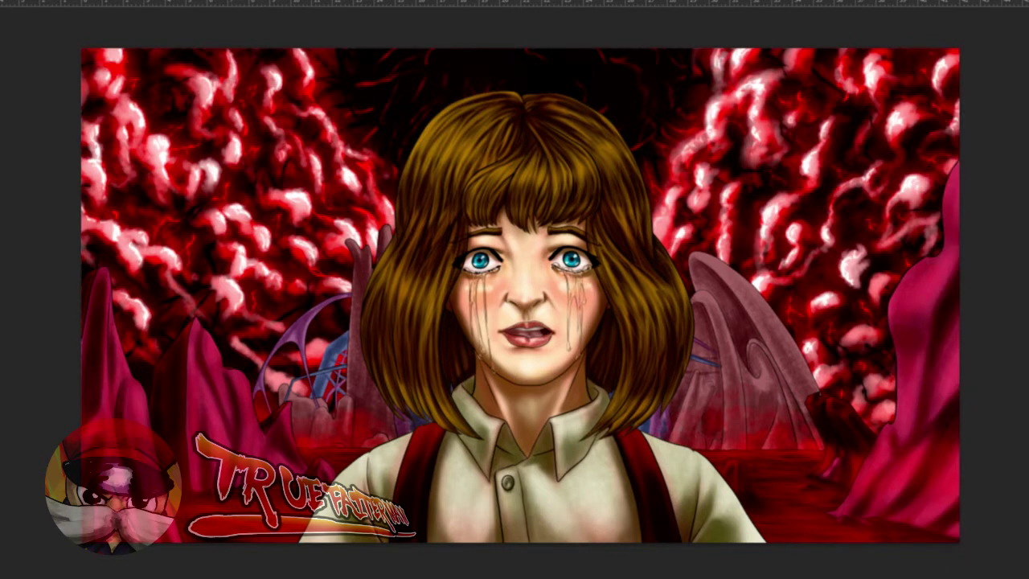
{"action": "left_click", "coordinate": [1, 352]}
{"action": "left_click_drag", "start_coordinate": [872, 142], "coordinate": [1027, 79]}
{"action": "key", "text": "Return"}
- Paint a bright red glow along the horizon, between the grey wing and right rock and behind the left rocks
{"action": "mouse_move", "coordinate": [746, 259]}
{"action": "left_mouse_down"}
{"action": "mouse_move", "coordinate": [826, 258]}
{"action": "mouse_move", "coordinate": [800, 256]}
{"action": "left_mouse_up"}
{"action": "mouse_move", "coordinate": [874, 415]}
{"action": "left_mouse_down"}
{"action": "mouse_move", "coordinate": [881, 439]}
{"action": "mouse_move", "coordinate": [861, 421]}
{"action": "mouse_move", "coordinate": [842, 431]}
{"action": "mouse_move", "coordinate": [802, 364]}
{"action": "mouse_move", "coordinate": [842, 414]}
{"action": "mouse_move", "coordinate": [819, 396]}
{"action": "left_mouse_up"}
{"action": "key", "text": "ctrl+z"}
{"action": "key", "text": "ctrl+z"}
{"action": "key", "text": "ctrl+z"}
{"action": "key", "text": "ctrl+z"}
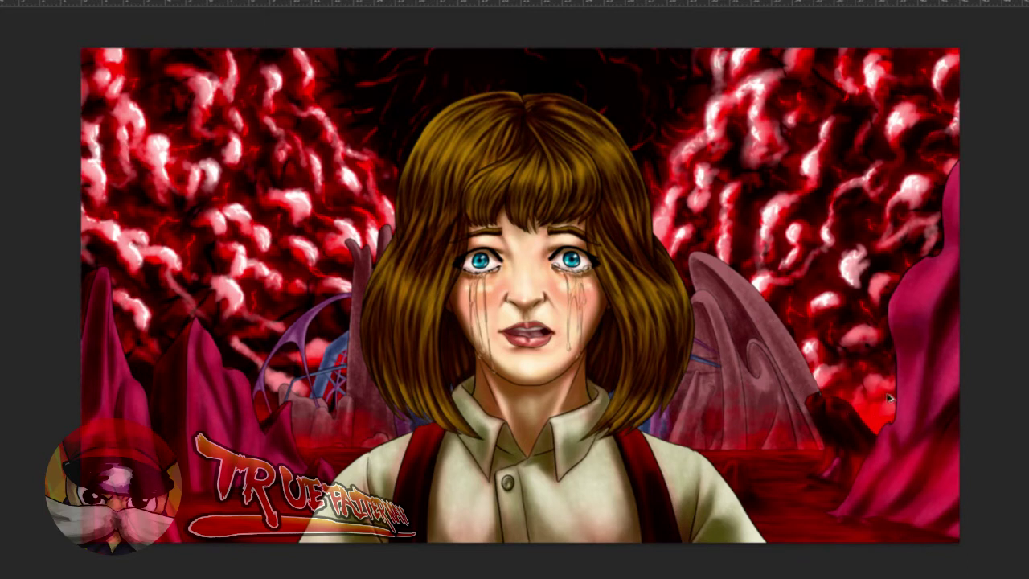
{"action": "left_click_drag", "start_coordinate": [825, 416], "coordinate": [936, 425]}
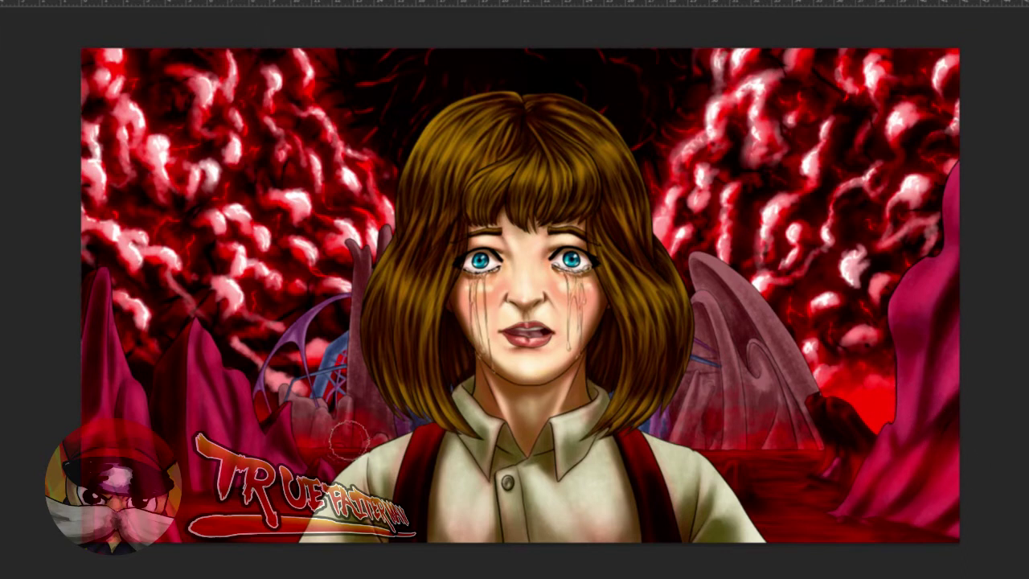
{"action": "mouse_move", "coordinate": [282, 440]}
{"action": "left_mouse_down"}
{"action": "mouse_move", "coordinate": [264, 395]}
{"action": "mouse_move", "coordinate": [332, 416]}
{"action": "left_mouse_up"}
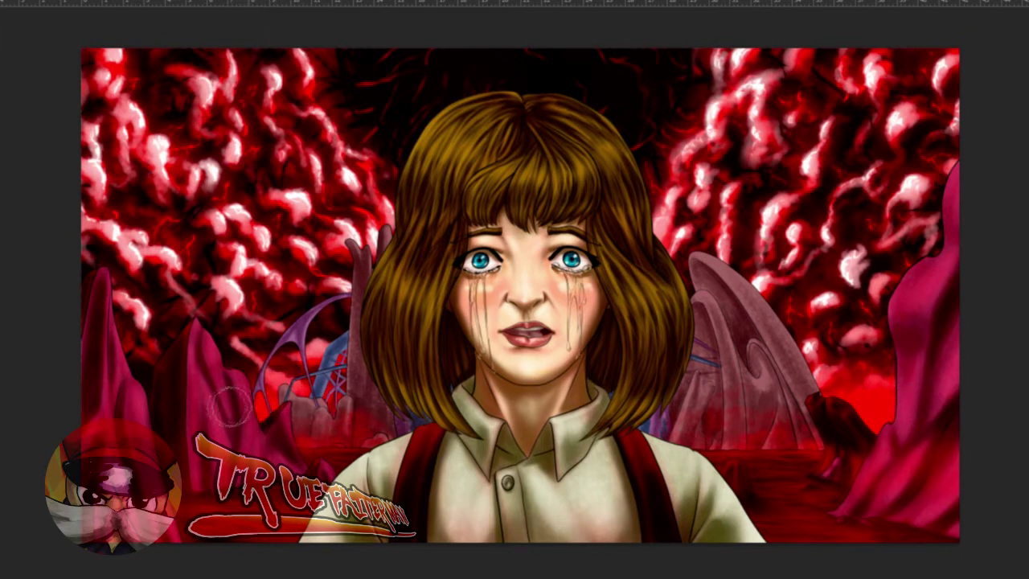
{"action": "left_click_drag", "start_coordinate": [134, 402], "coordinate": [134, 389]}
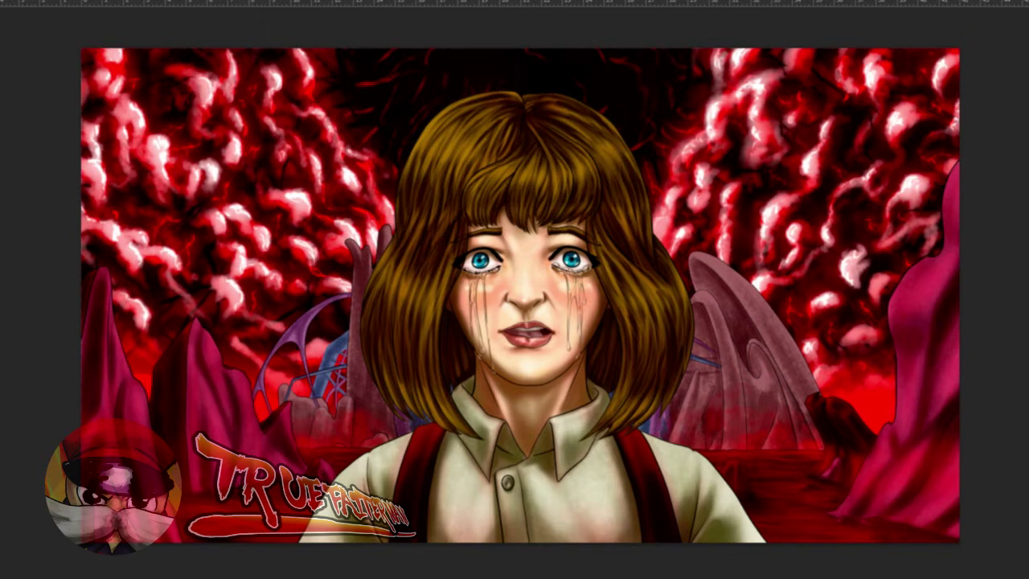
- Apply a Gaussian blur with a 92-pixel radius to the red horizon glow
{"action": "left_click", "coordinate": [198, 0]}
{"action": "mouse_move", "coordinate": [220, 93]}
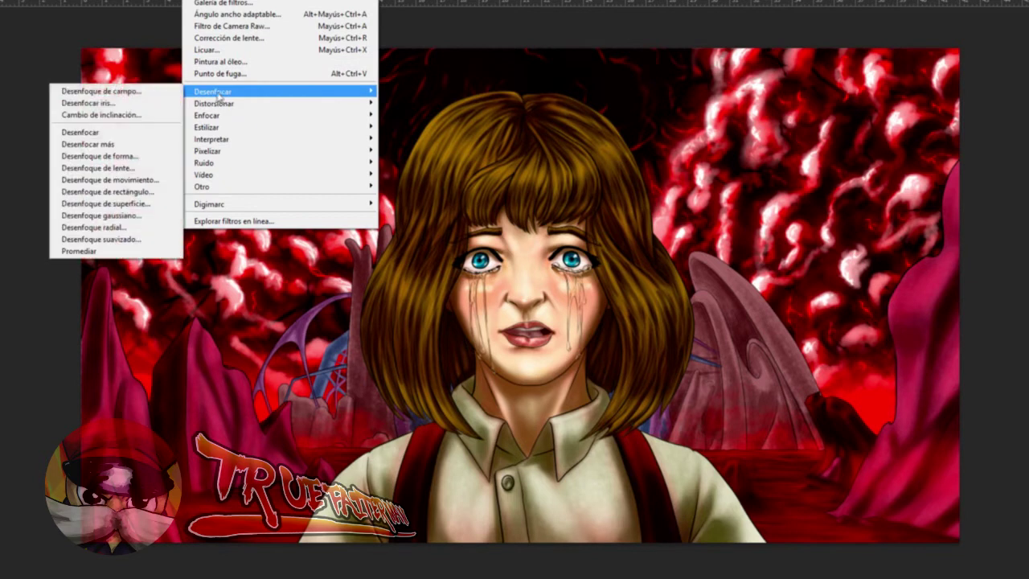
{"action": "left_click", "coordinate": [133, 216]}
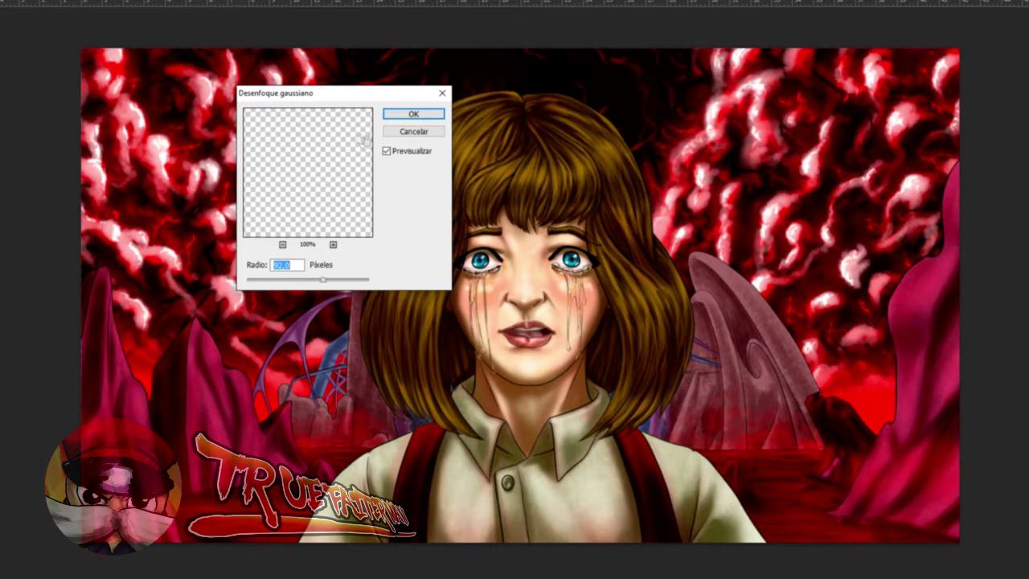
{"action": "left_click", "coordinate": [413, 114]}
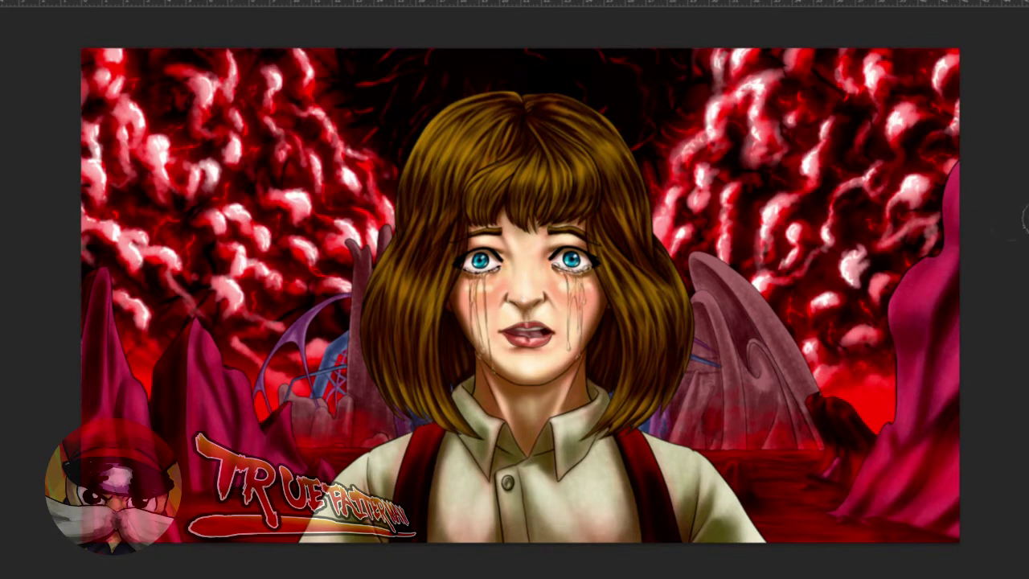
- Add a new layer above the red glow, select a different brush preset and try a stroke beside the hair's upper left
{"action": "key", "text": "F7"}
{"action": "mouse_move", "coordinate": [1, 241]}
{"action": "left_click", "coordinate": [2, 2]}
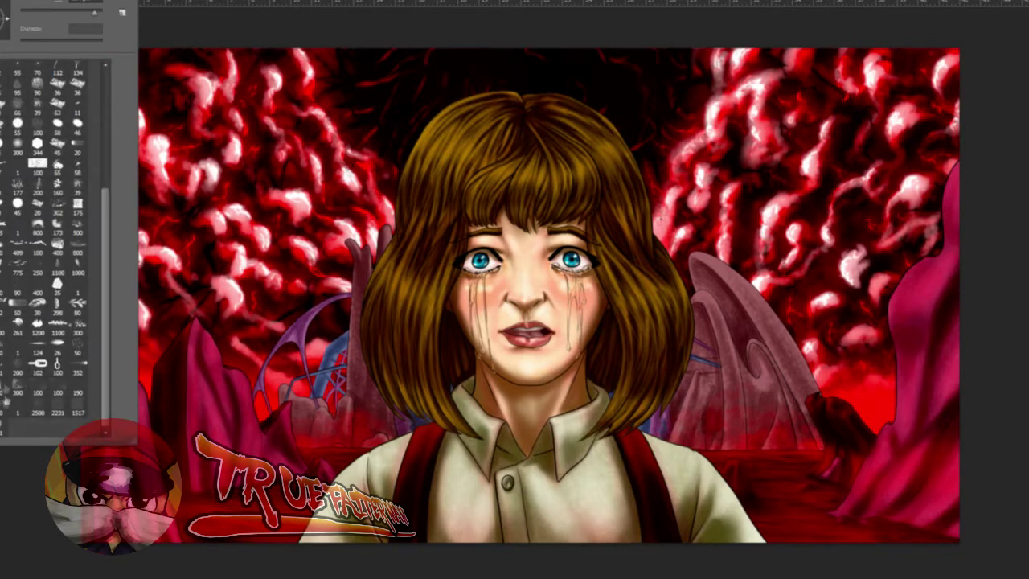
{"action": "left_click", "coordinate": [391, 88]}
{"action": "mouse_move", "coordinate": [347, 99]}
{"action": "left_mouse_down"}
{"action": "mouse_move", "coordinate": [317, 135]}
{"action": "mouse_move", "coordinate": [419, 123]}
{"action": "left_mouse_up"}
{"action": "key", "text": "ctrl+z"}
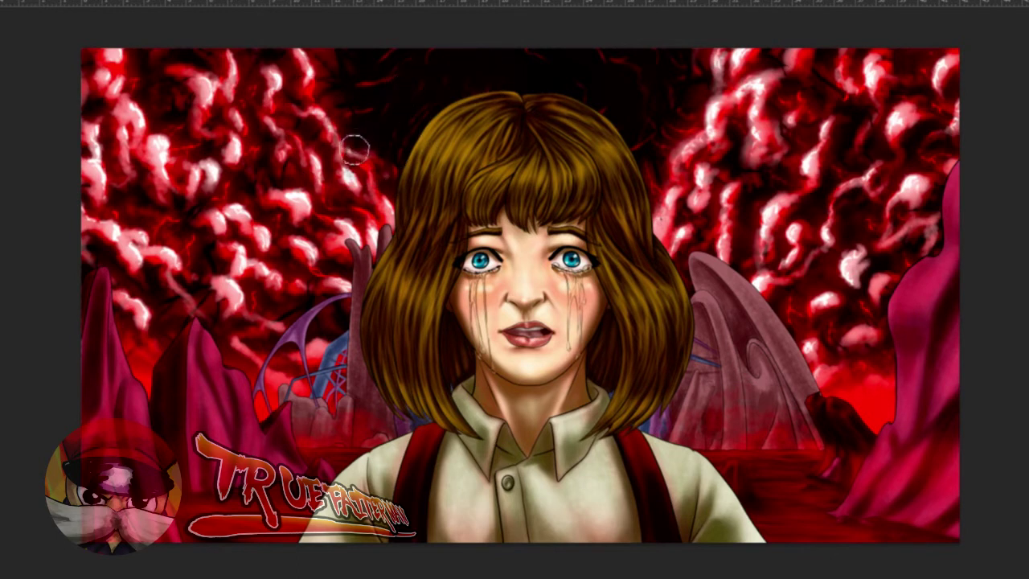
- Paint jagged black branching cracks over the left clouds, down toward the pink rocks and out to the canvas's upper left edge
{"action": "mouse_move", "coordinate": [351, 156]}
{"action": "left_mouse_down"}
{"action": "mouse_move", "coordinate": [331, 165]}
{"action": "mouse_move", "coordinate": [328, 198]}
{"action": "left_mouse_up"}
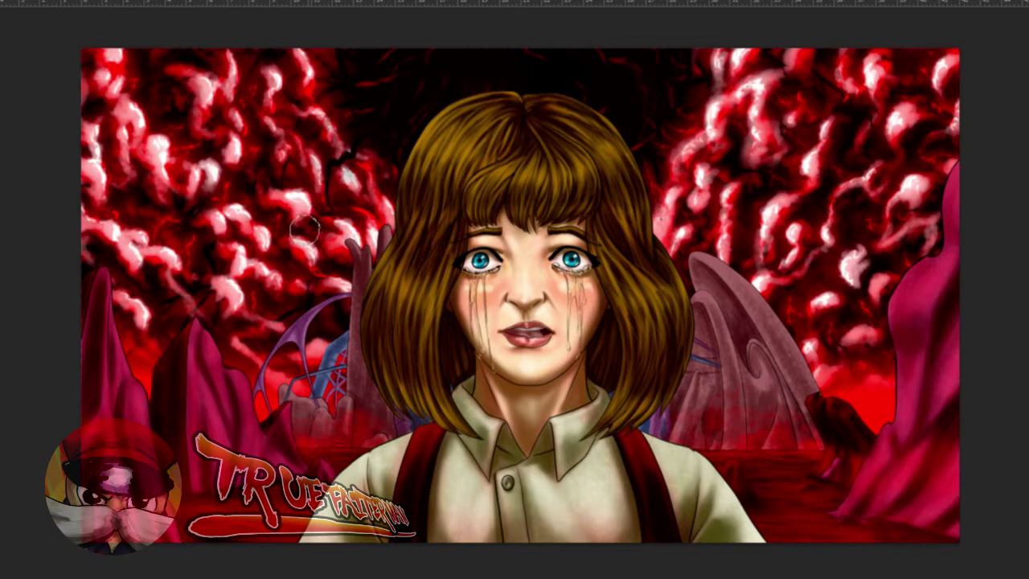
{"action": "mouse_move", "coordinate": [270, 249]}
{"action": "left_mouse_down"}
{"action": "mouse_move", "coordinate": [263, 297]}
{"action": "mouse_move", "coordinate": [205, 410]}
{"action": "left_mouse_up"}
{"action": "left_click_drag", "start_coordinate": [312, 224], "coordinate": [300, 258]}
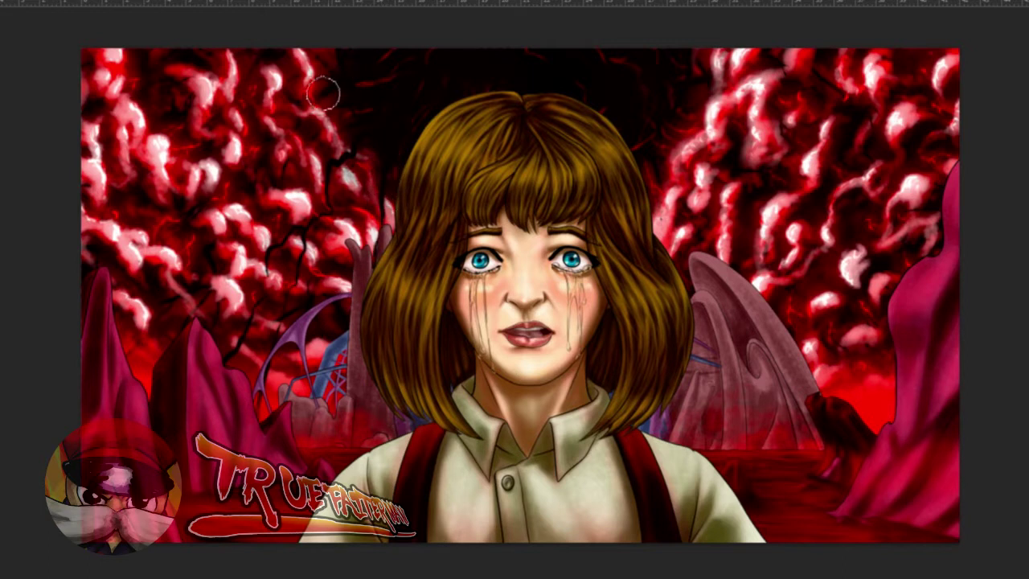
{"action": "mouse_move", "coordinate": [294, 102]}
{"action": "left_mouse_down"}
{"action": "mouse_move", "coordinate": [217, 77]}
{"action": "mouse_move", "coordinate": [82, 64]}
{"action": "left_mouse_up"}
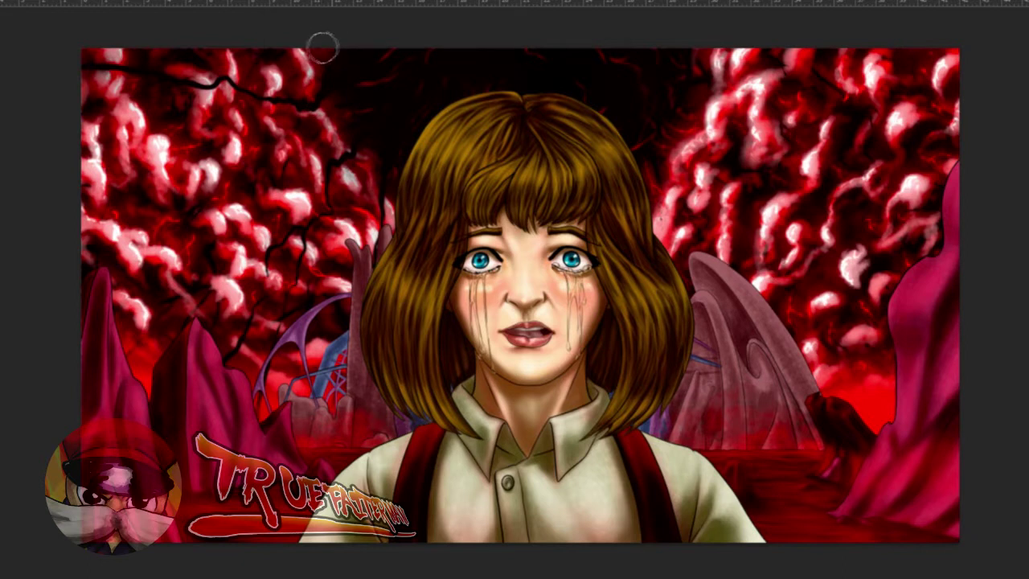
{"action": "left_click_drag", "start_coordinate": [312, 50], "coordinate": [296, 84]}
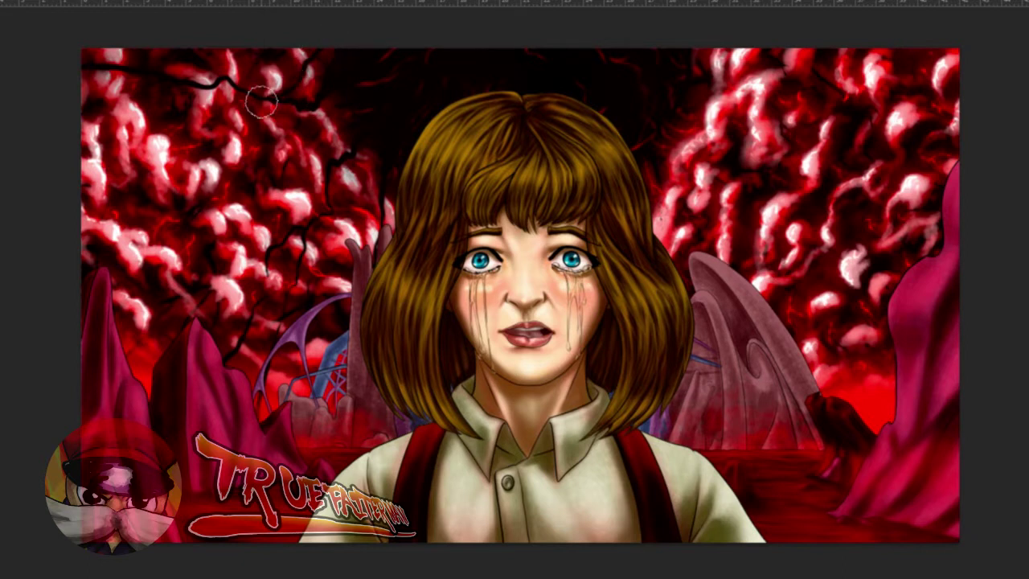
{"action": "left_click_drag", "start_coordinate": [382, 156], "coordinate": [330, 171]}
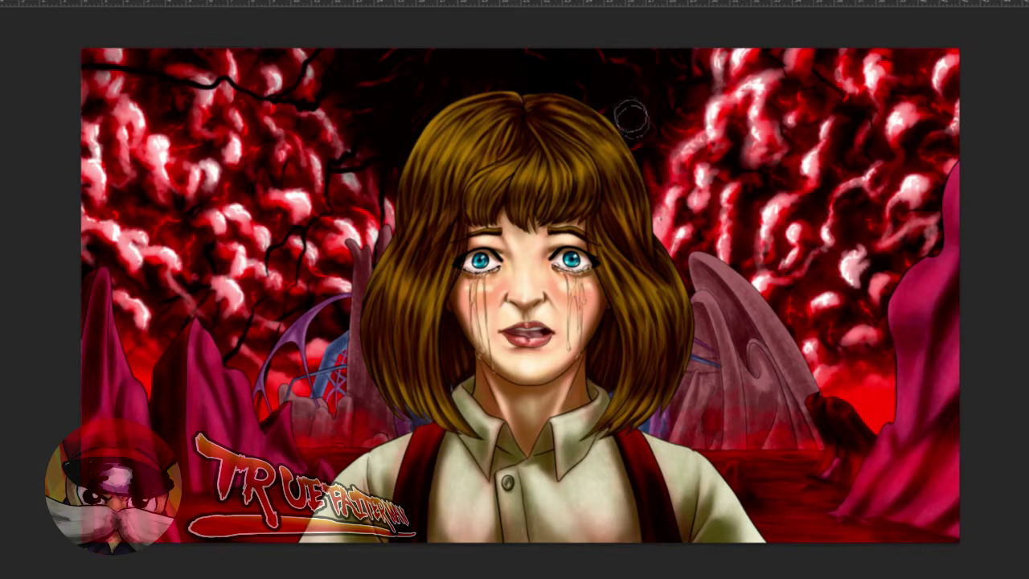
- Paint jagged black branching cracks over the right clouds, from the hair down behind the wing and up to the sky's upper edge
{"action": "left_click_drag", "start_coordinate": [682, 192], "coordinate": [762, 287]}
{"action": "mouse_move", "coordinate": [708, 210]}
{"action": "left_mouse_down"}
{"action": "mouse_move", "coordinate": [771, 259]}
{"action": "mouse_move", "coordinate": [806, 384]}
{"action": "left_mouse_up"}
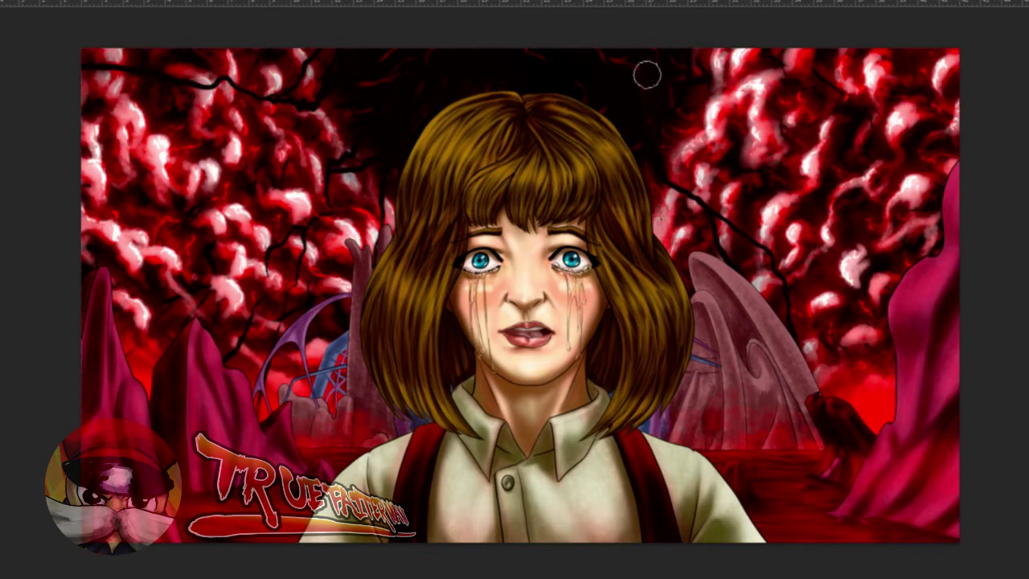
{"action": "mouse_move", "coordinate": [699, 82]}
{"action": "left_mouse_down"}
{"action": "mouse_move", "coordinate": [728, 86]}
{"action": "mouse_move", "coordinate": [774, 52]}
{"action": "left_mouse_up"}
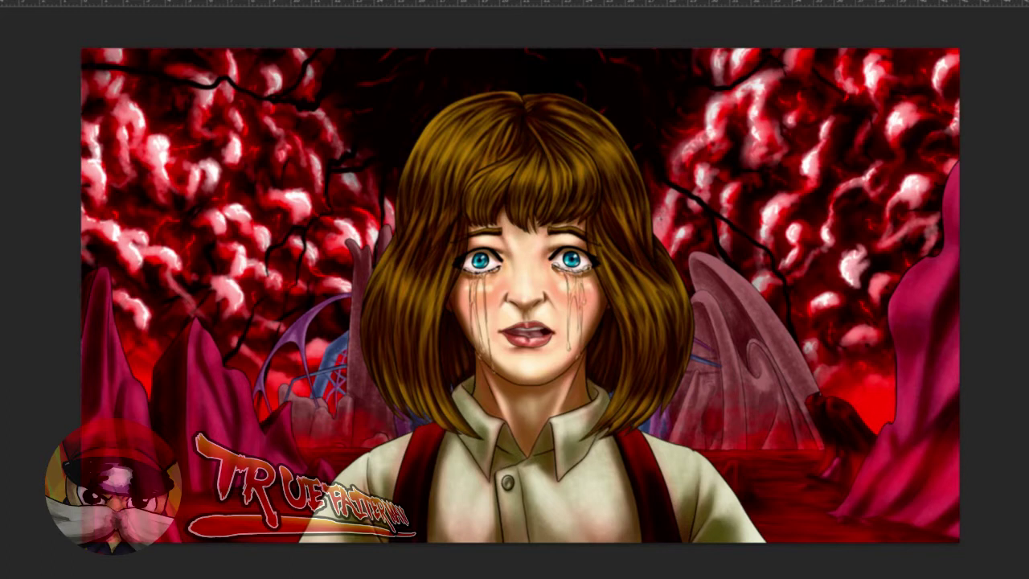
- Add a new layer directly above Capa 16, beneath the cloud layers
{"action": "key", "text": "F7"}
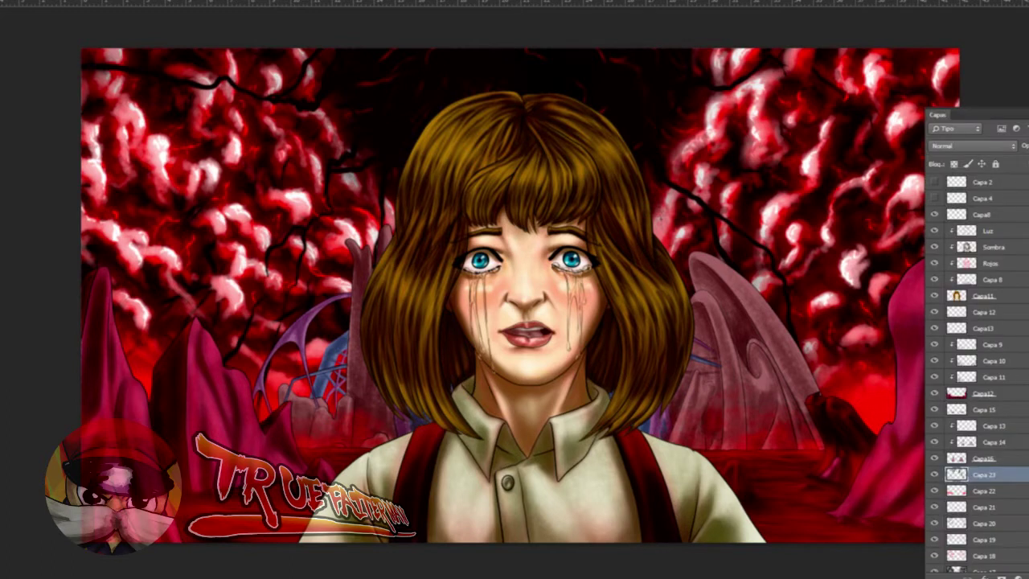
{"action": "scroll", "coordinate": [977, 372], "scroll_direction": "down", "scroll_amount": 3}
{"action": "left_click", "coordinate": [985, 511]}
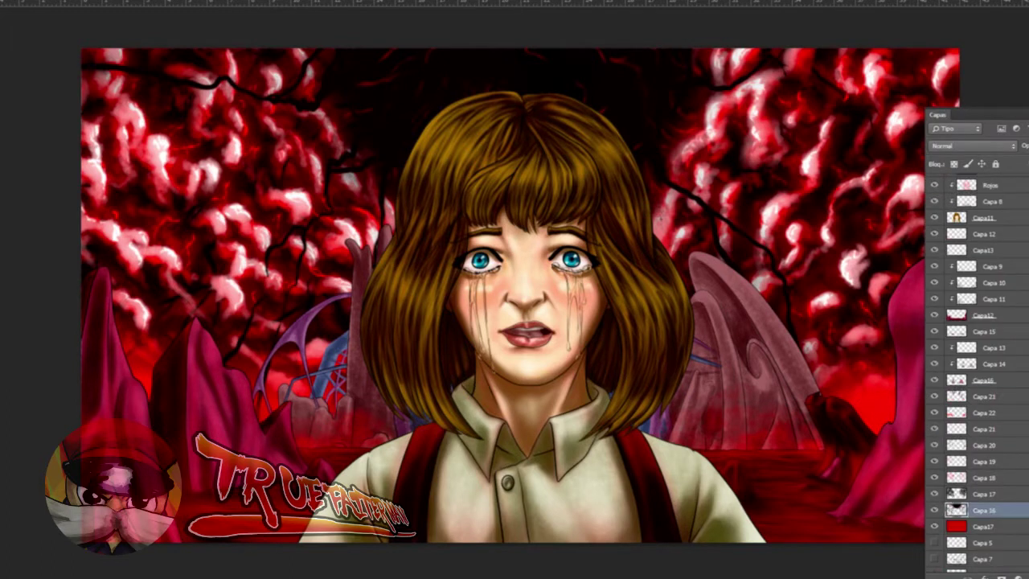
{"action": "key", "text": "ctrl+shift+alt+n"}
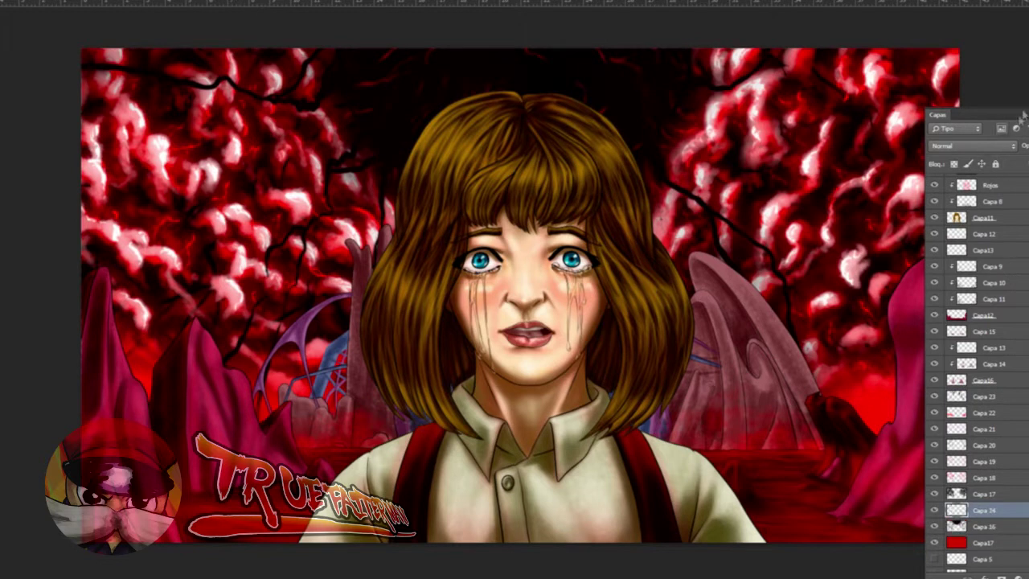
{"action": "key", "text": "F7"}
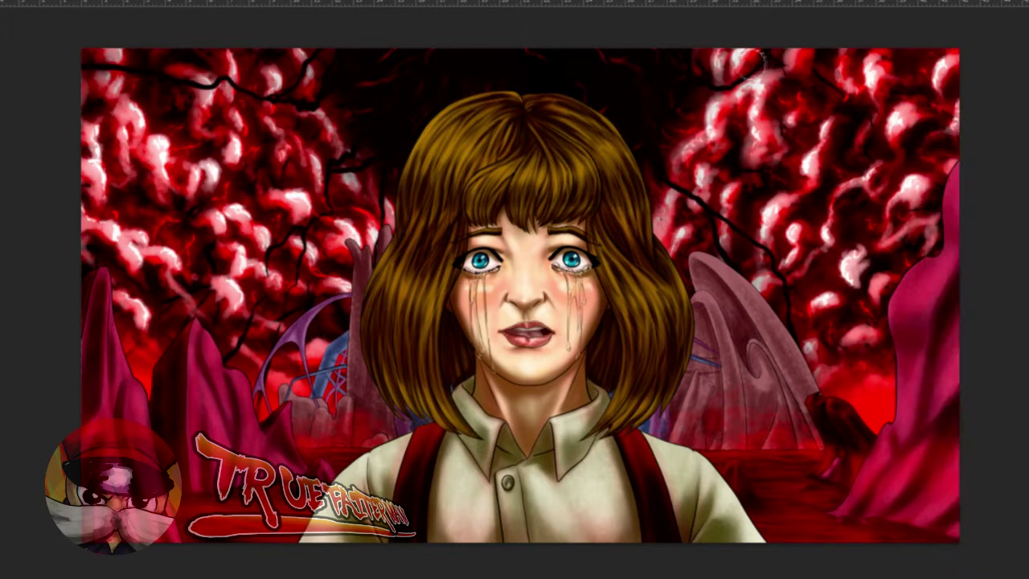
- Select a soft round brush, sample red from the left clouds and paint a faint glow beside the hair's upper left, undoing the last stroke
{"action": "key", "text": "F5"}
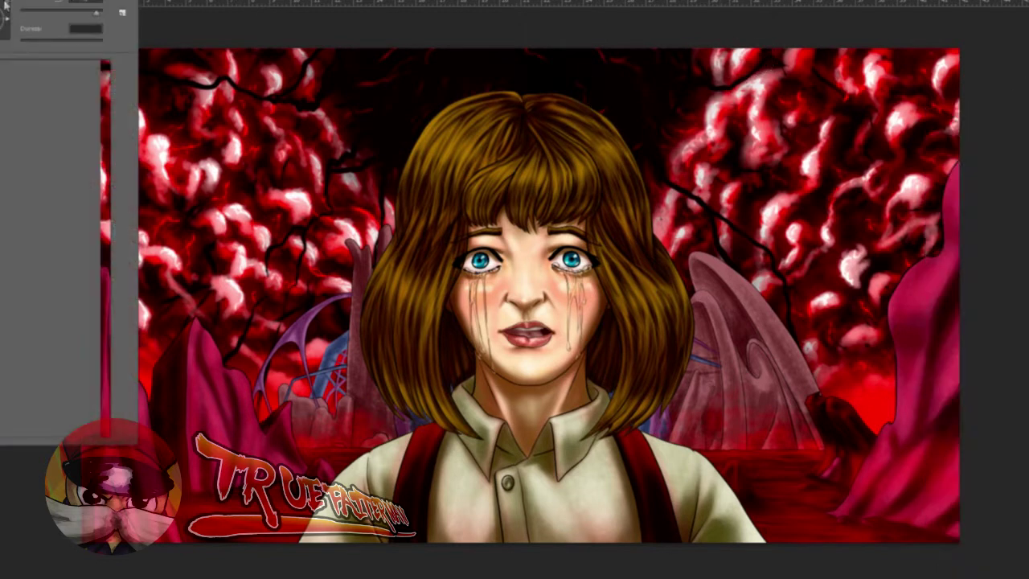
{"action": "left_click_drag", "start_coordinate": [107, 226], "coordinate": [100, 69]}
{"action": "left_click", "coordinate": [53, 72]}
{"action": "key", "text": "F5"}
{"action": "left_click", "coordinate": [300, 139], "text": "alt"}
{"action": "mouse_move", "coordinate": [344, 122]}
{"action": "left_mouse_down"}
{"action": "mouse_move", "coordinate": [338, 53]}
{"action": "mouse_move", "coordinate": [354, 117]}
{"action": "left_mouse_up"}
{"action": "key", "text": "ctrl+z"}
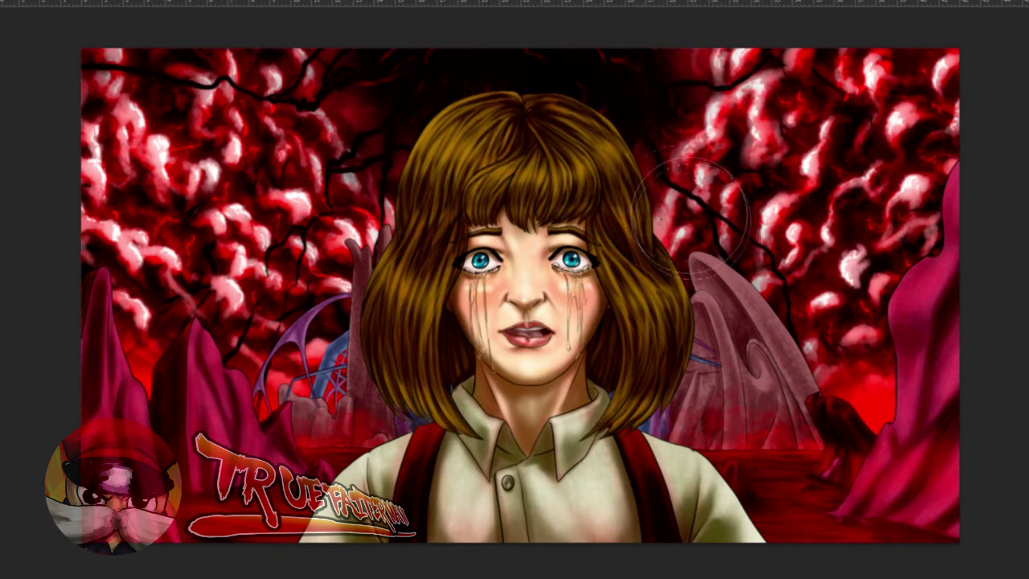
- Add a new layer directly above Capa 13 and clip it to the winged statue layers below
{"action": "key", "text": "ctrl+space"}
{"action": "left_click_drag", "start_coordinate": [566, 152], "coordinate": [522, 137]}
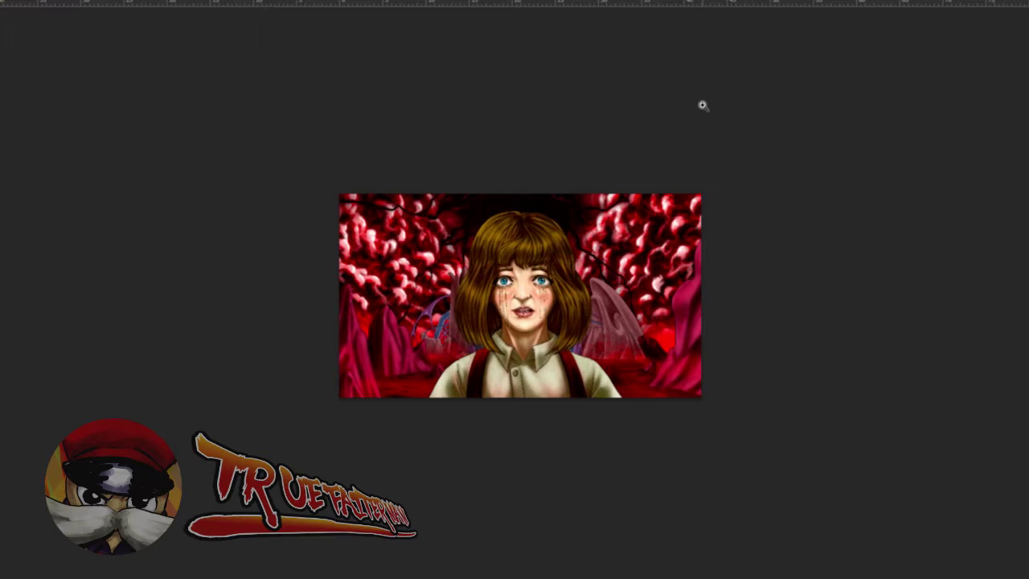
{"action": "left_click_drag", "start_coordinate": [524, 344], "coordinate": [620, 330]}
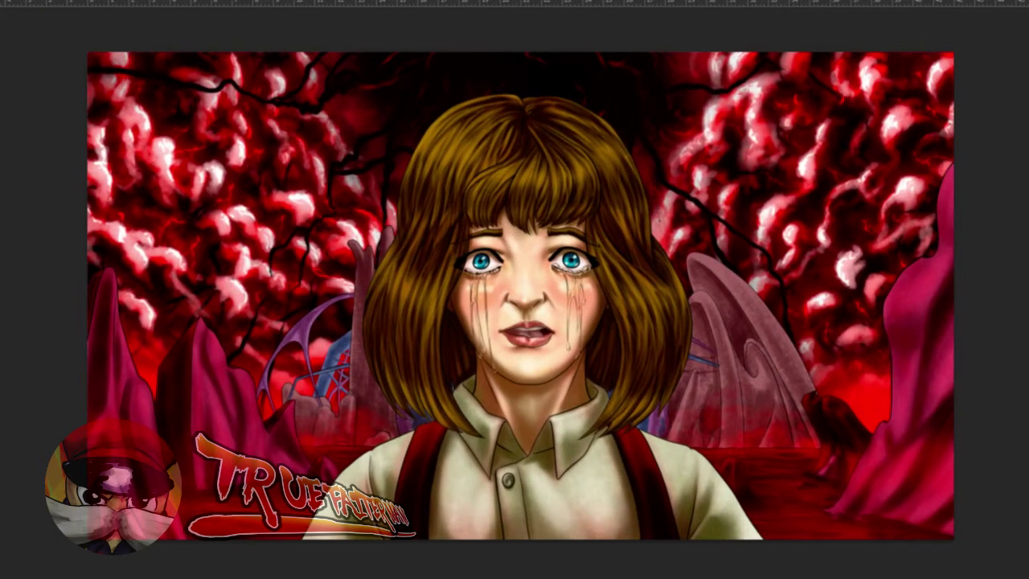
{"action": "key", "text": "Tab"}
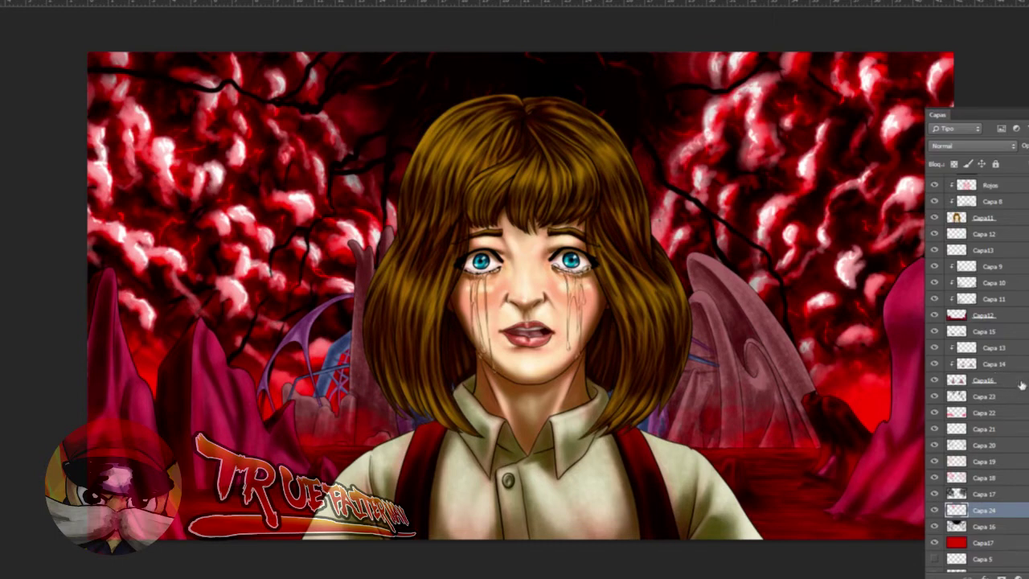
{"action": "left_click", "coordinate": [995, 347]}
{"action": "left_click", "coordinate": [1028, 578]}
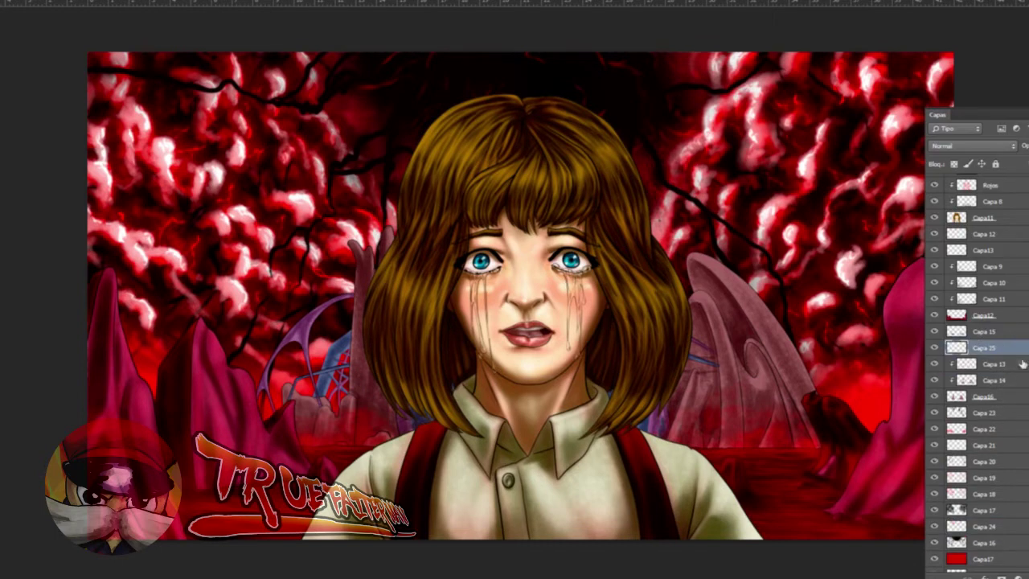
{"action": "key", "text": "ctrl+alt+g"}
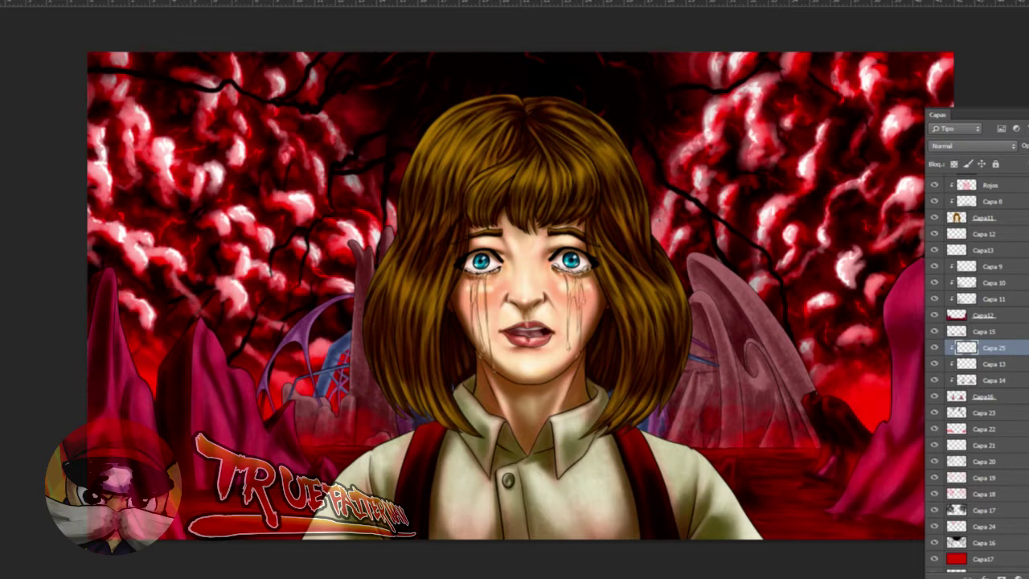
- Set the new clipped layer's blend mode to Aclarar and try a short stroke on the right wing
{"action": "left_click", "coordinate": [971, 147]}
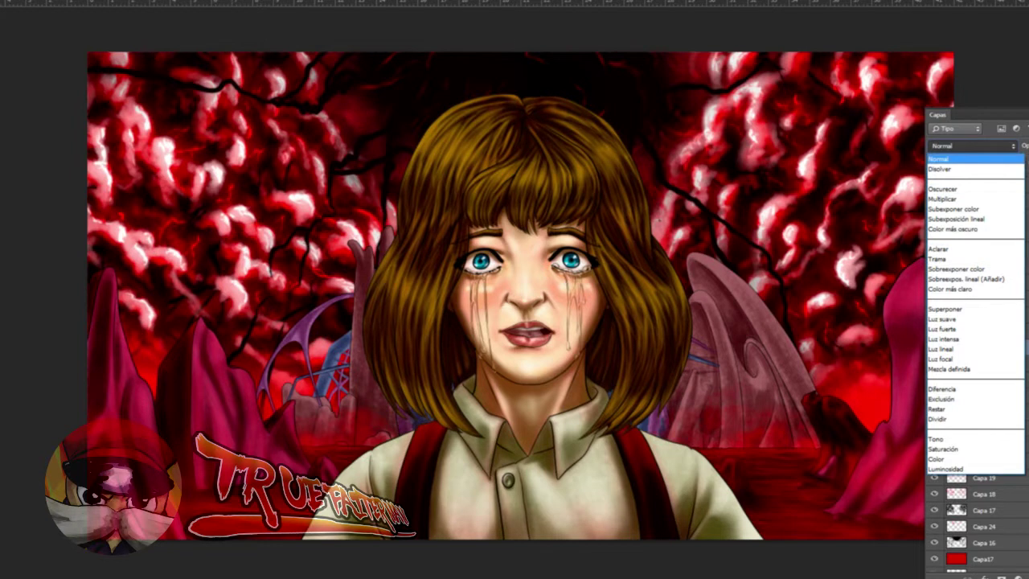
{"action": "left_click", "coordinate": [945, 249]}
{"action": "key", "text": "Tab"}
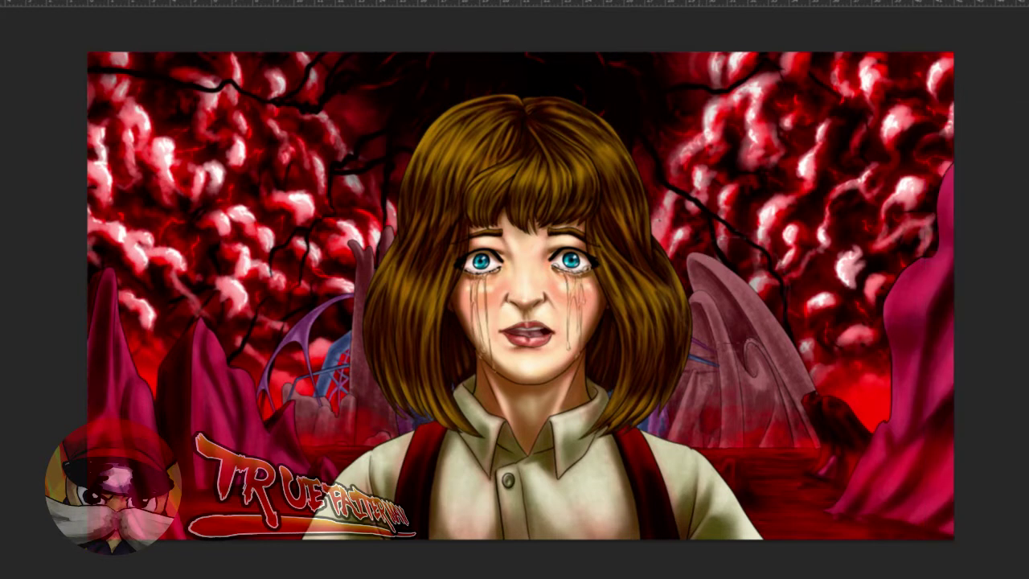
{"action": "mouse_move", "coordinate": [709, 261]}
{"action": "left_mouse_down"}
{"action": "mouse_move", "coordinate": [650, 263]}
{"action": "mouse_move", "coordinate": [713, 268]}
{"action": "left_mouse_up"}
{"action": "mouse_move", "coordinate": [1011, 198]}
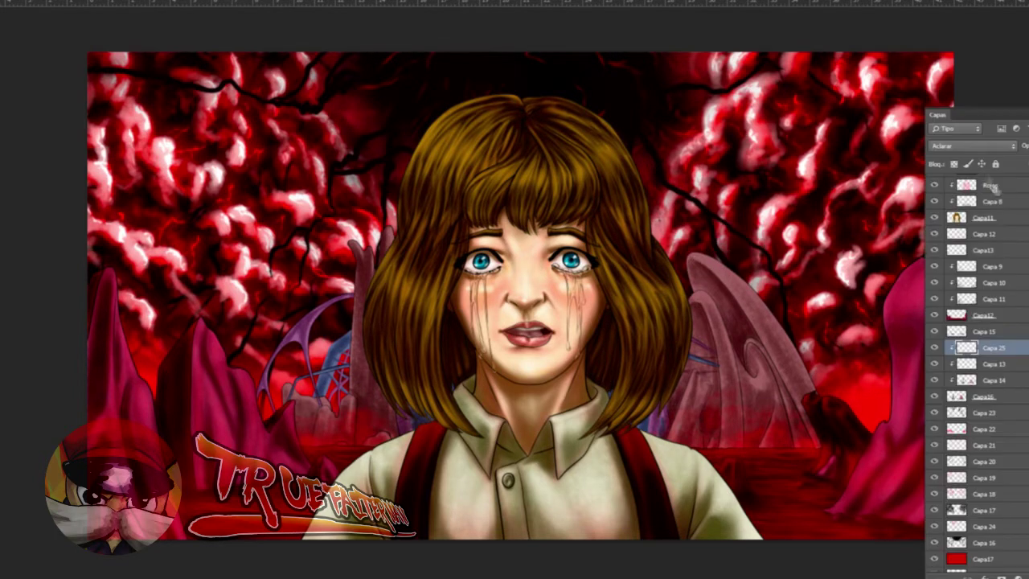
- Set the clipped layer's blend mode to Trama
{"action": "left_click", "coordinate": [979, 147]}
{"action": "left_click", "coordinate": [948, 260]}
{"action": "key", "text": "Tab"}
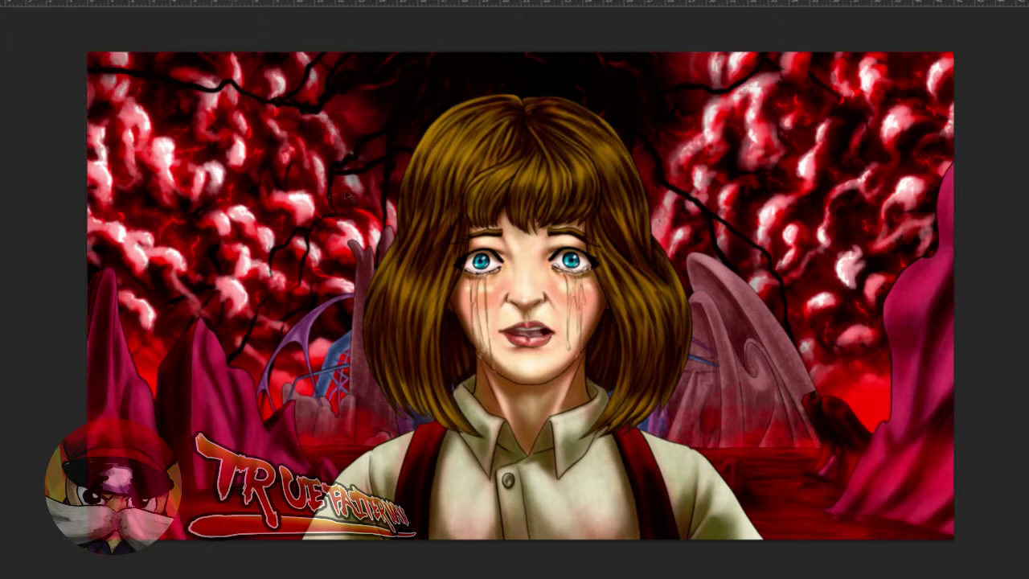
- Select the textured 175-pixel brush preset for painting on the clipped layer
{"action": "right_click", "coordinate": [92, 38]}
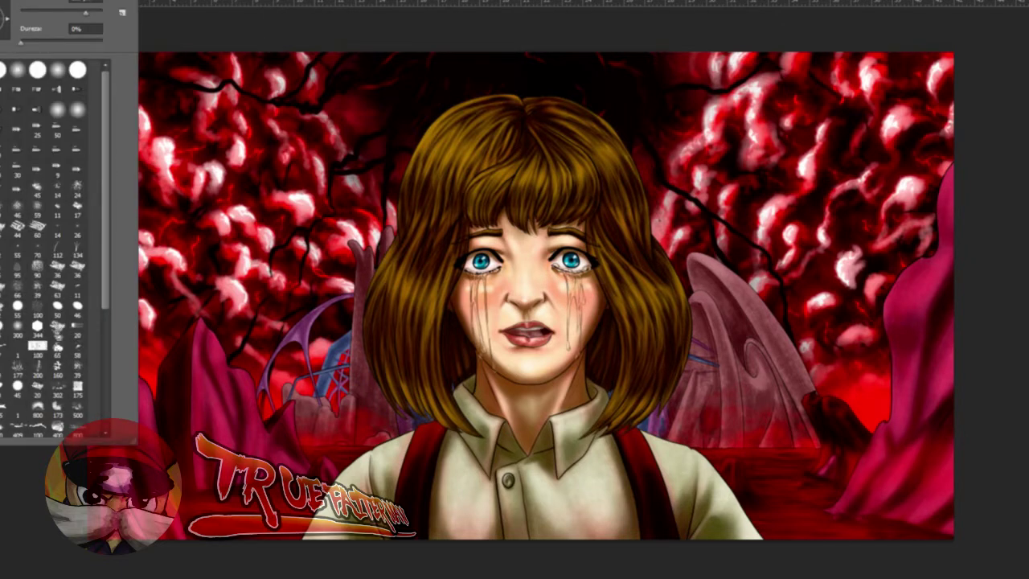
{"action": "left_click", "coordinate": [78, 389]}
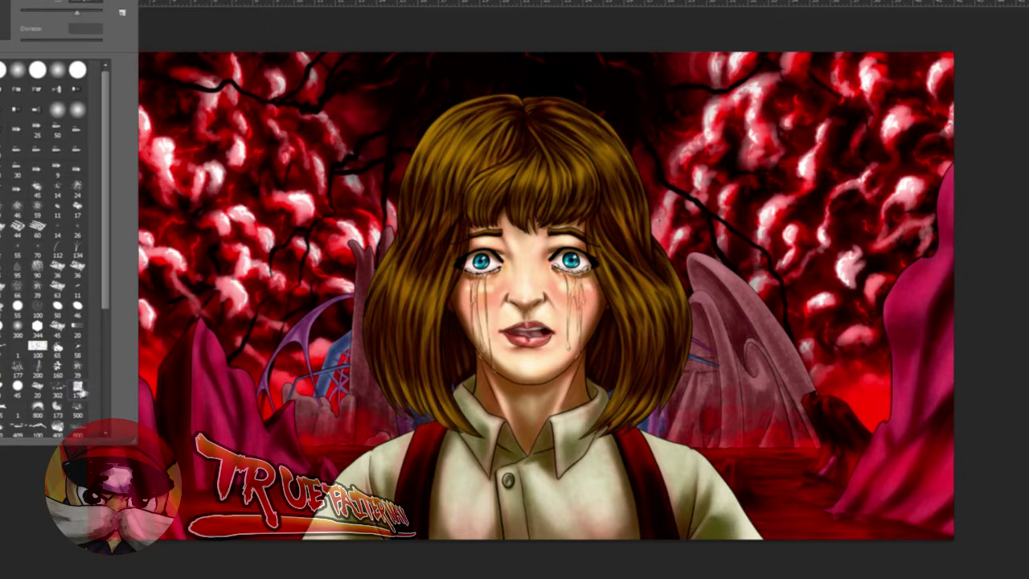
{"action": "key", "text": "Return"}
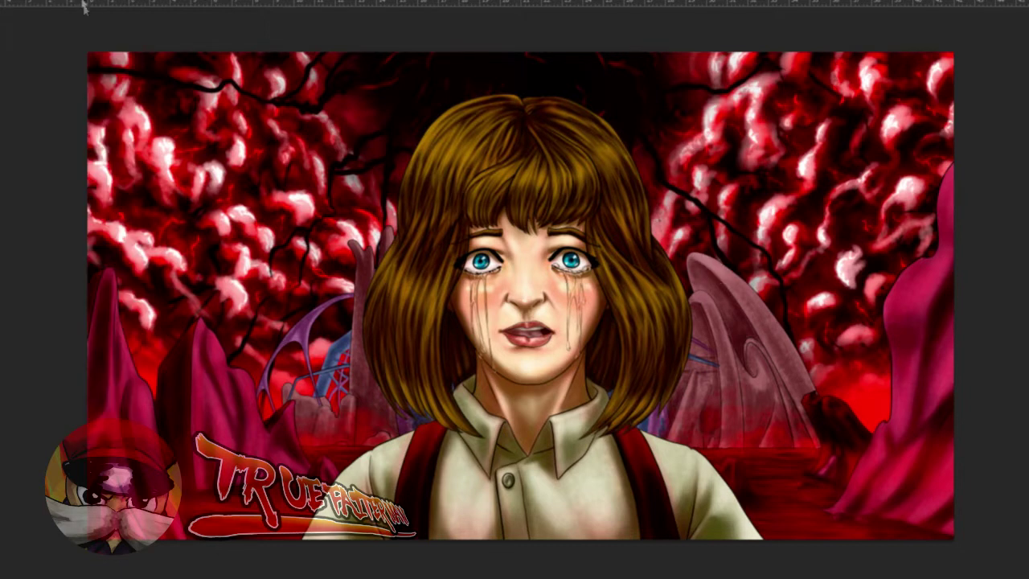
- Choose a different brush tip and paint light highlights on the rim and inner swirl of the wing-shaped rock beside the hair
{"action": "left_click", "coordinate": [15, 3]}
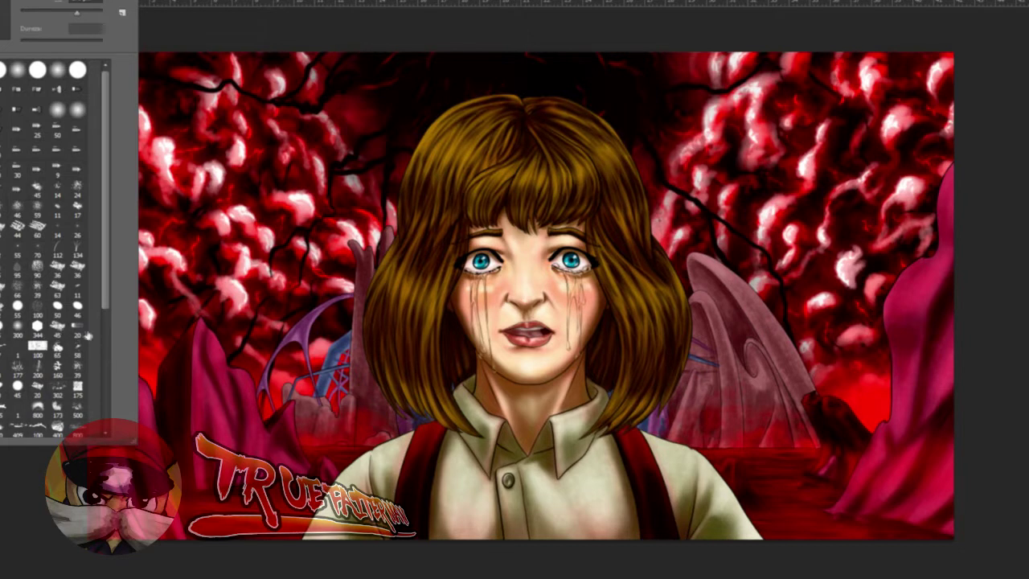
{"action": "left_click", "coordinate": [78, 331]}
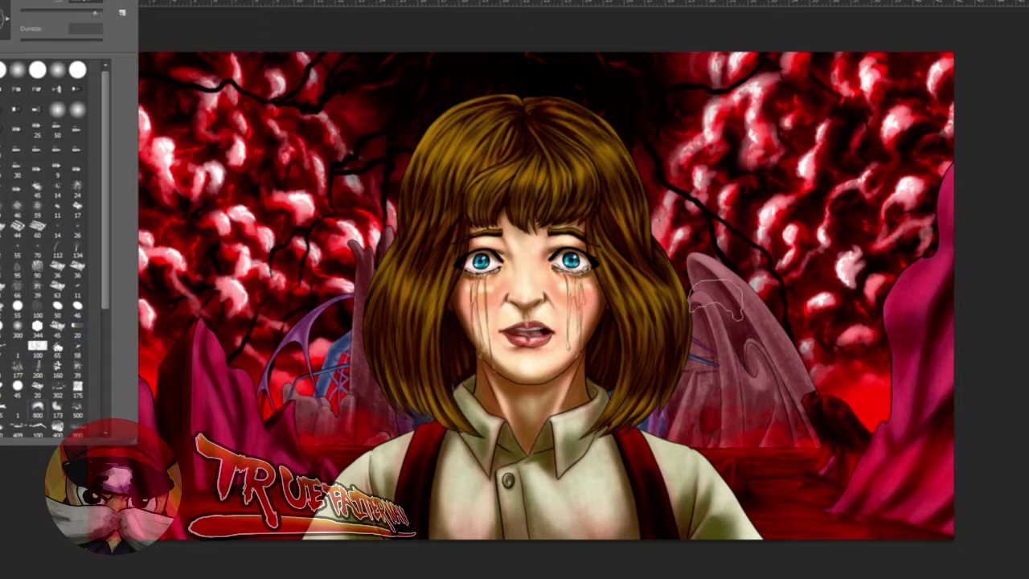
{"action": "left_click", "coordinate": [755, 268]}
{"action": "mouse_move", "coordinate": [714, 271]}
{"action": "left_mouse_down"}
{"action": "mouse_move", "coordinate": [731, 267]}
{"action": "mouse_move", "coordinate": [721, 261]}
{"action": "left_mouse_up"}
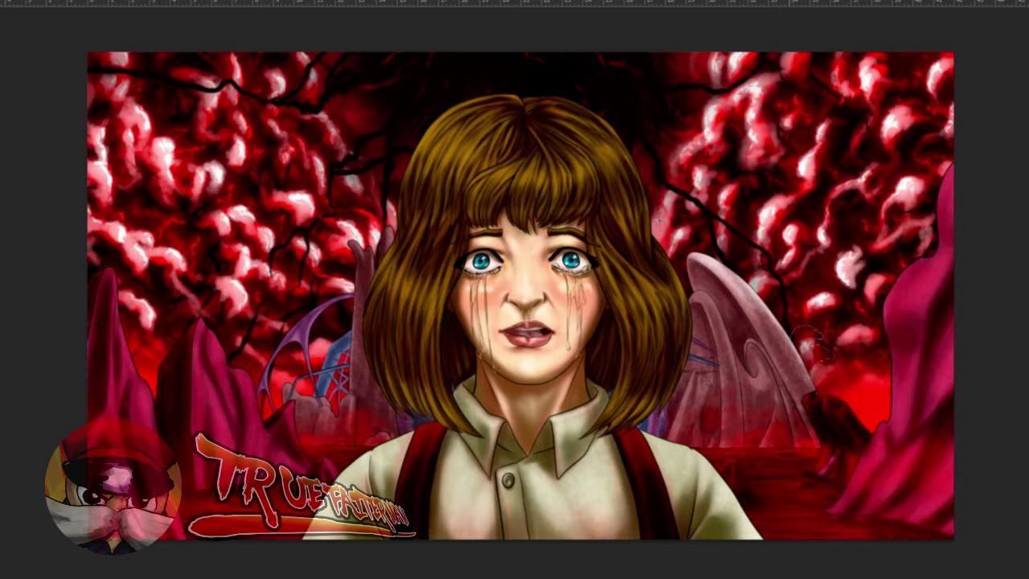
{"action": "left_click_drag", "start_coordinate": [701, 257], "coordinate": [682, 262], "text": "alt"}
{"action": "left_click_drag", "start_coordinate": [696, 295], "coordinate": [712, 319]}
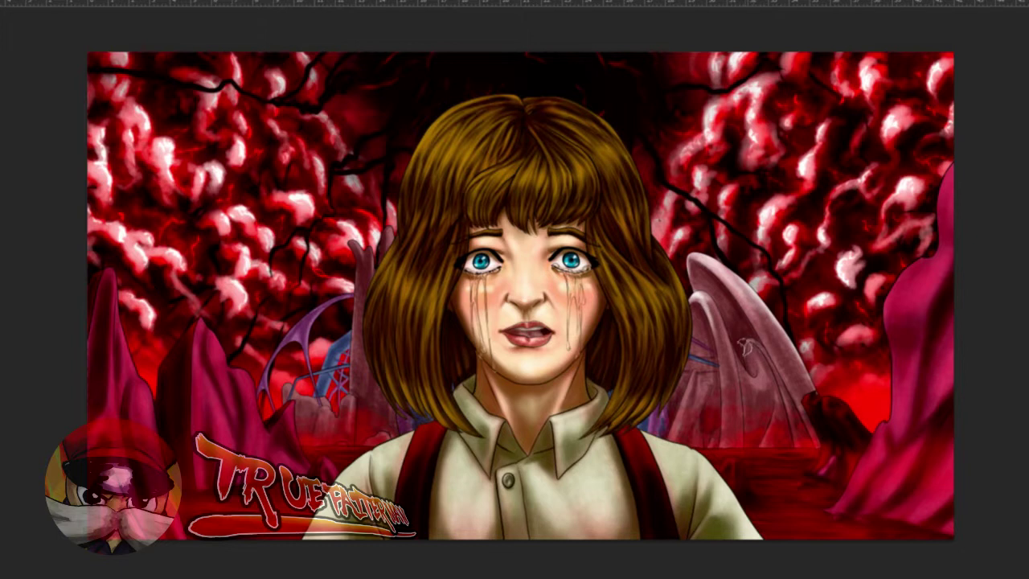
{"action": "mouse_move", "coordinate": [750, 345]}
{"action": "left_mouse_down"}
{"action": "mouse_move", "coordinate": [764, 365]}
{"action": "mouse_move", "coordinate": [759, 385]}
{"action": "mouse_move", "coordinate": [745, 369]}
{"action": "mouse_move", "coordinate": [766, 375]}
{"action": "left_mouse_up"}
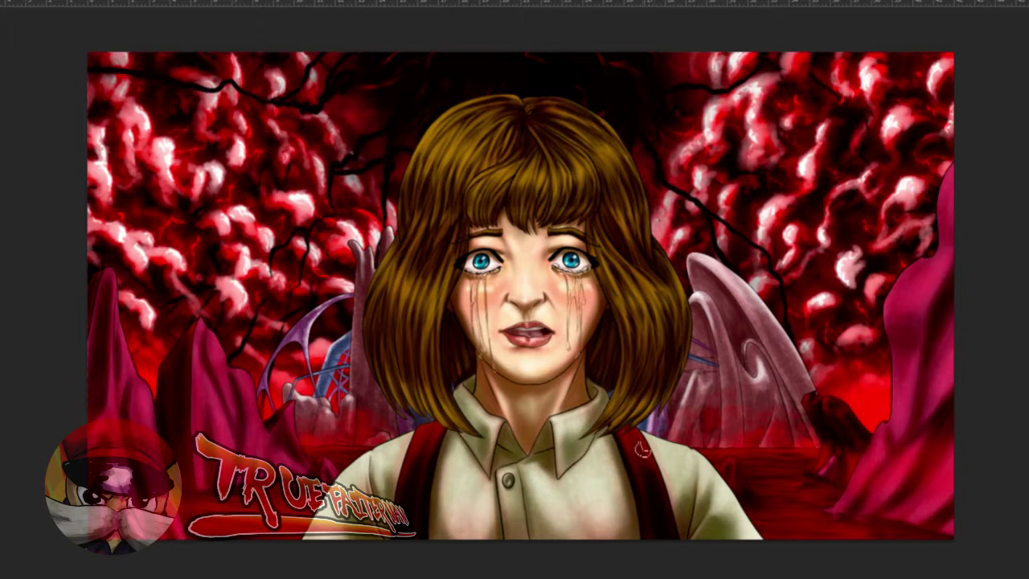
- Add a new empty layer directly above Capa 25 for more background elements
{"action": "scroll", "coordinate": [693, 269], "scroll_direction": "down", "scroll_amount": 5}
{"action": "scroll", "coordinate": [691, 274], "scroll_direction": "up", "scroll_amount": 5}
{"action": "scroll", "coordinate": [689, 277], "scroll_direction": "down", "scroll_amount": 1}
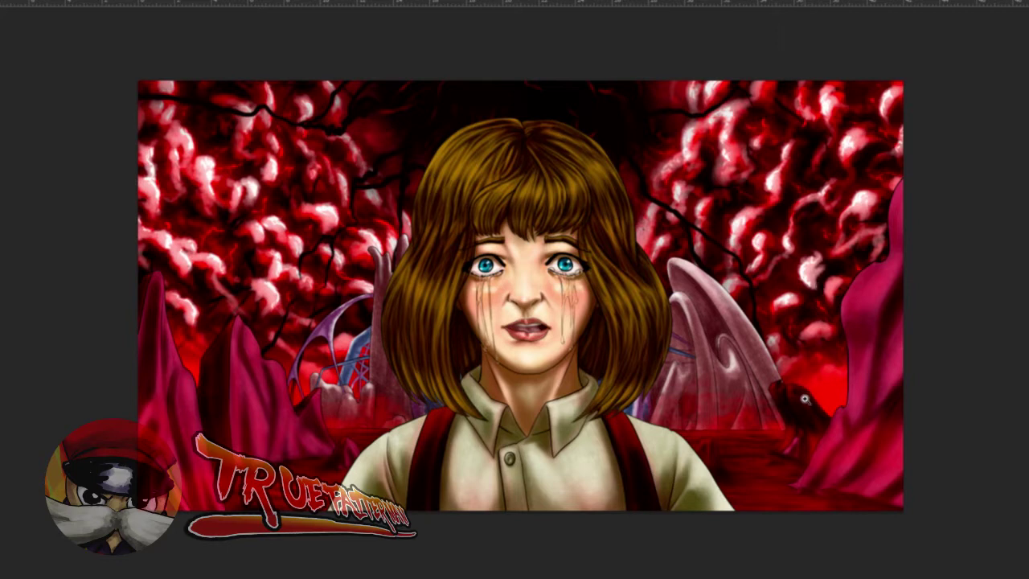
{"action": "scroll", "coordinate": [387, 337], "scroll_direction": "up", "scroll_amount": 3}
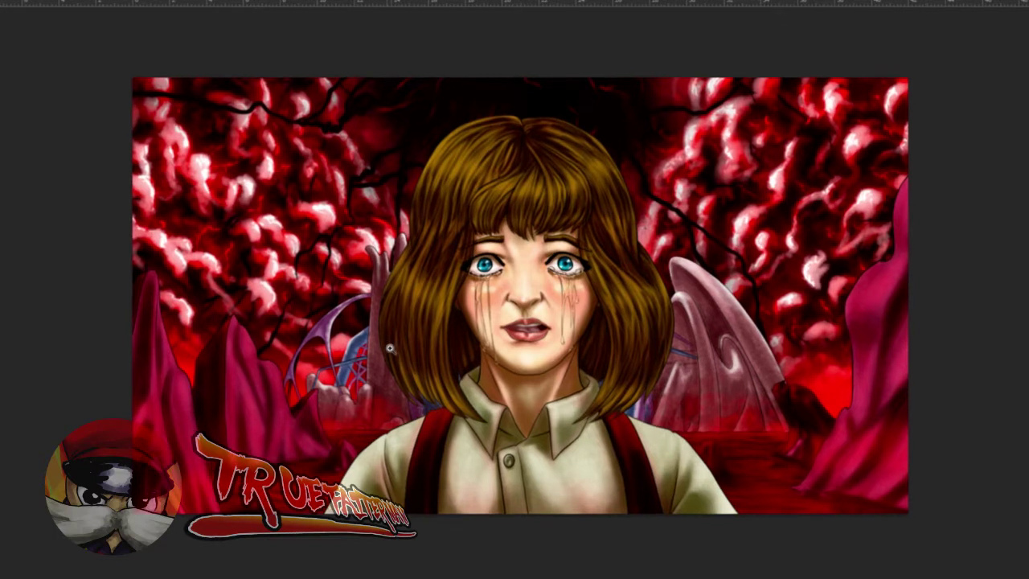
{"action": "scroll", "coordinate": [394, 363], "scroll_direction": "up", "scroll_amount": 2}
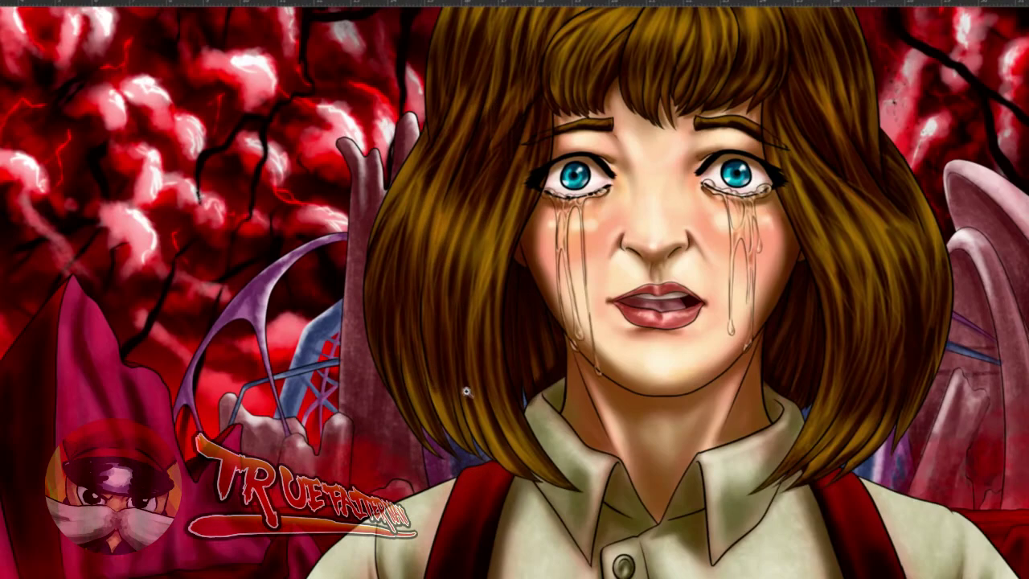
{"action": "scroll", "coordinate": [463, 393], "scroll_direction": "down", "scroll_amount": 3}
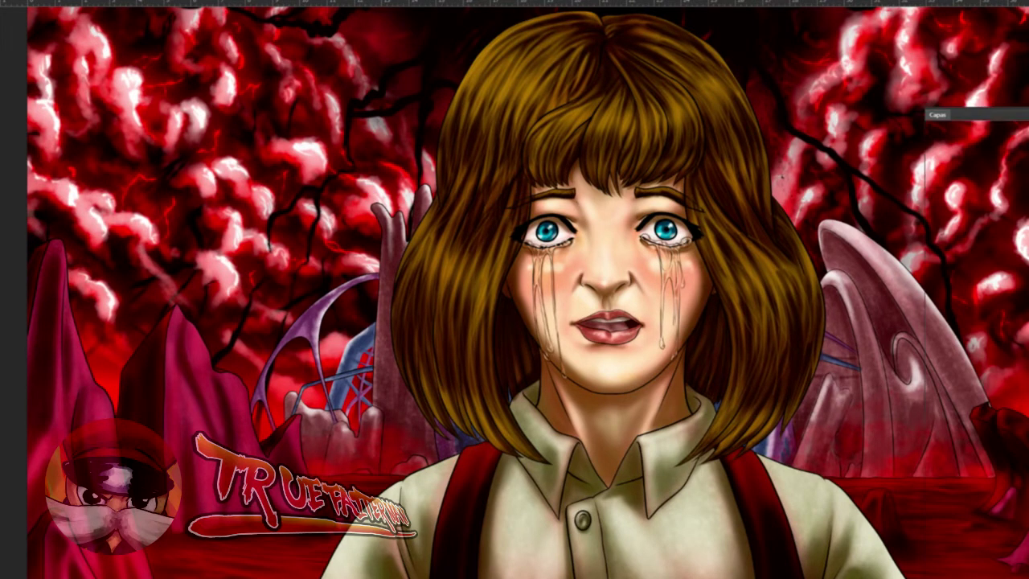
{"action": "key", "text": "Tab"}
{"action": "left_click", "coordinate": [986, 331]}
{"action": "left_click", "coordinate": [996, 348]}
{"action": "key", "text": "ctrl+shift+alt+n"}
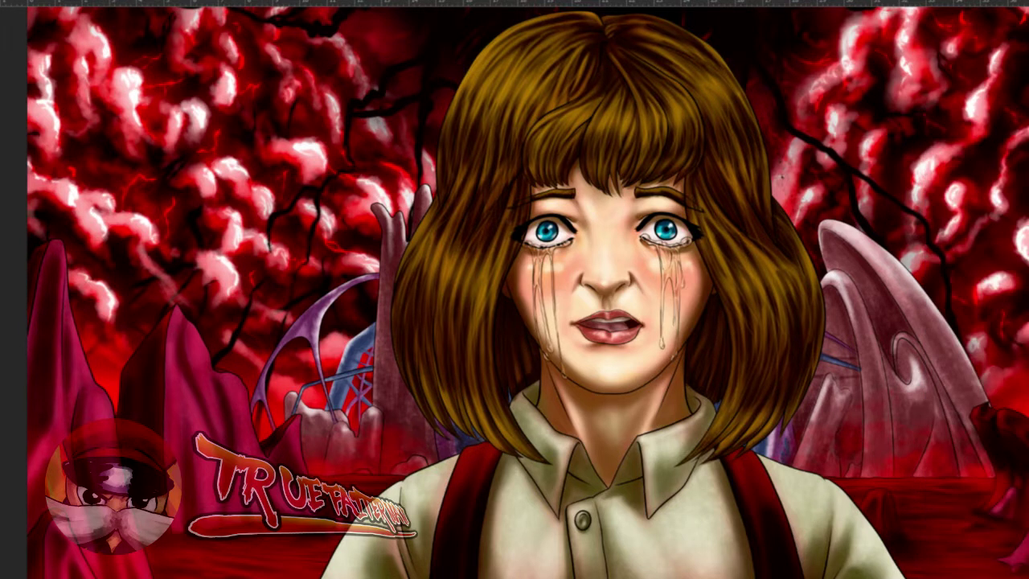
{"action": "mouse_move", "coordinate": [8, 322]}
{"action": "left_click", "coordinate": [38, 346]}
{"action": "mouse_move", "coordinate": [1025, 345]}
{"action": "key", "text": "F7"}
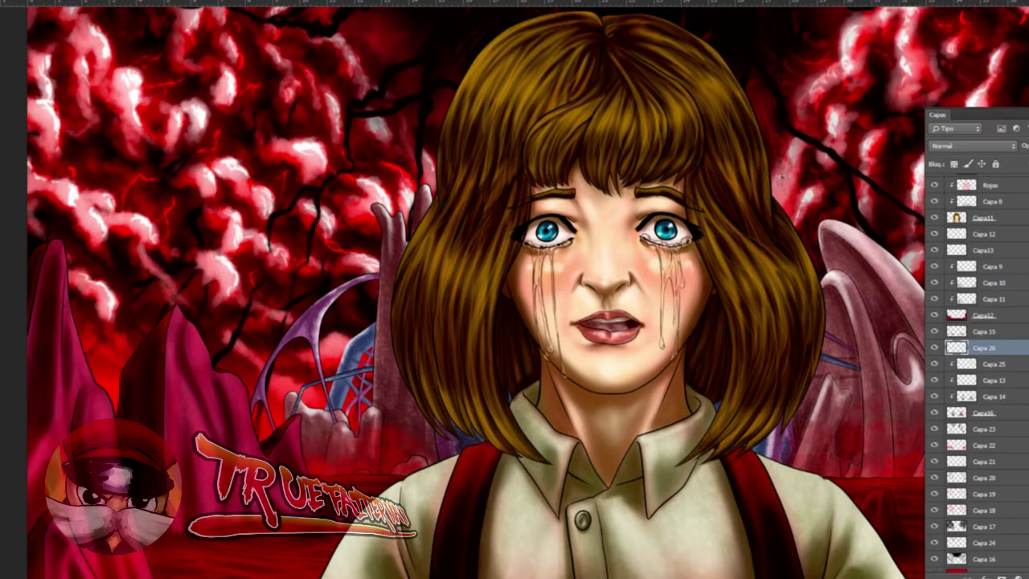
- Try Capa 26 at different positions in the layer stack, ending just above Capa13, and toggle Capa12's visibility for comparison
{"action": "left_click_drag", "start_coordinate": [1015, 354], "coordinate": [964, 331]}
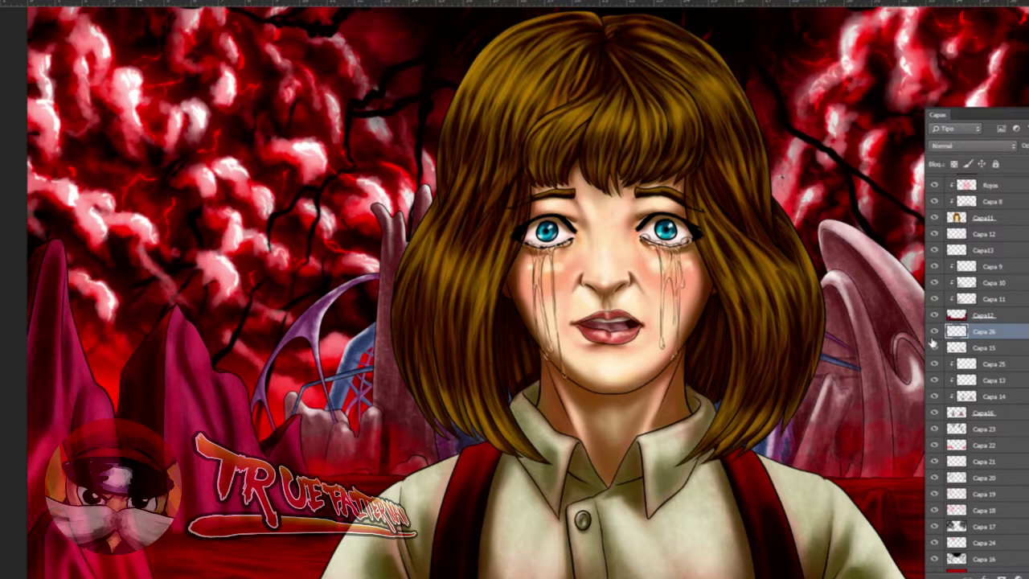
{"action": "left_click", "coordinate": [936, 315]}
{"action": "left_click", "coordinate": [936, 316]}
{"action": "left_click_drag", "start_coordinate": [997, 341], "coordinate": [993, 250]}
{"action": "left_click", "coordinate": [936, 316]}
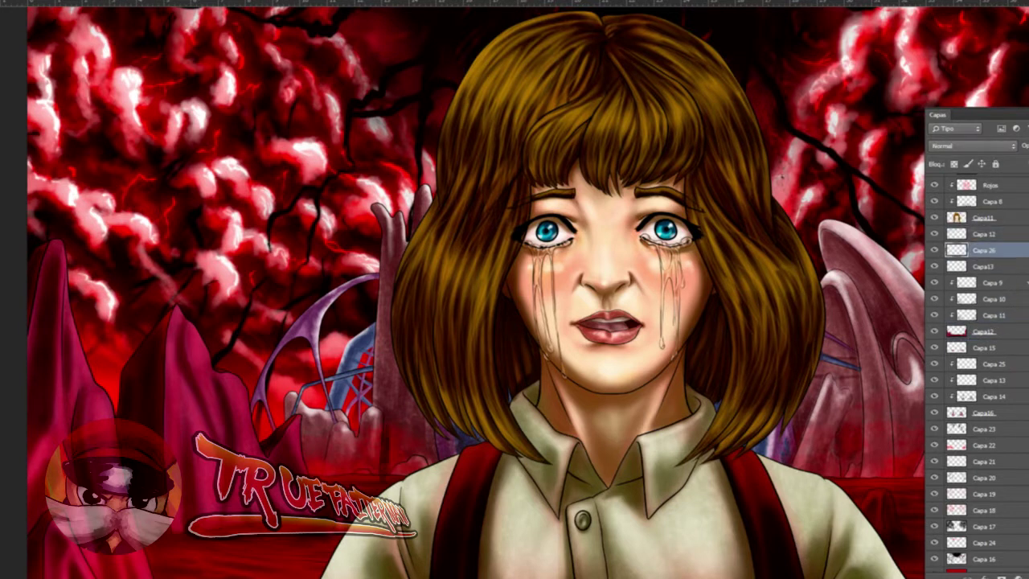
{"action": "key", "text": "ctrl+bracketleft"}
{"action": "key", "text": "ctrl+bracketleft"}
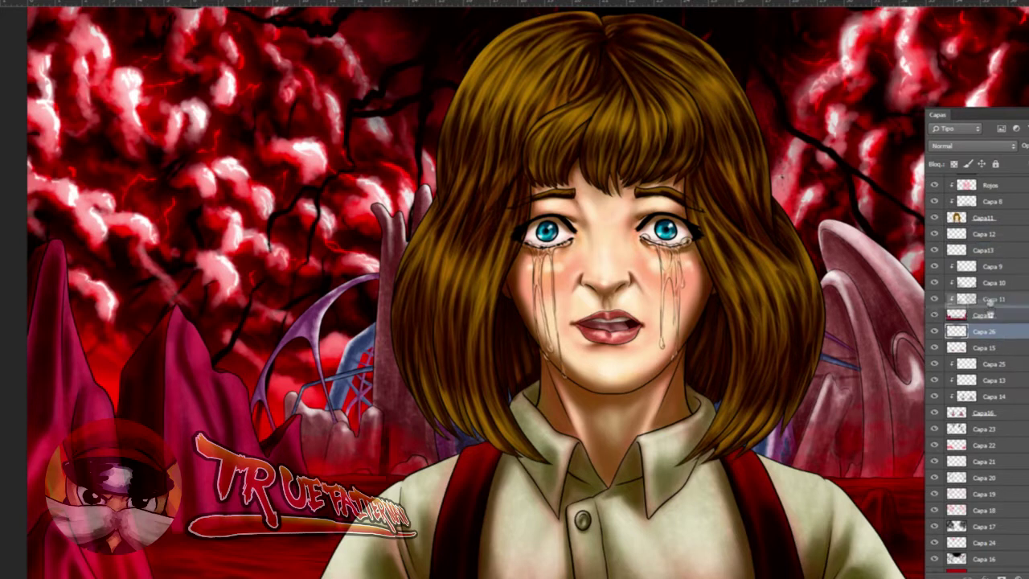
{"action": "key", "text": "ctrl+bracketright"}
{"action": "key", "text": "ctrl+bracketright"}
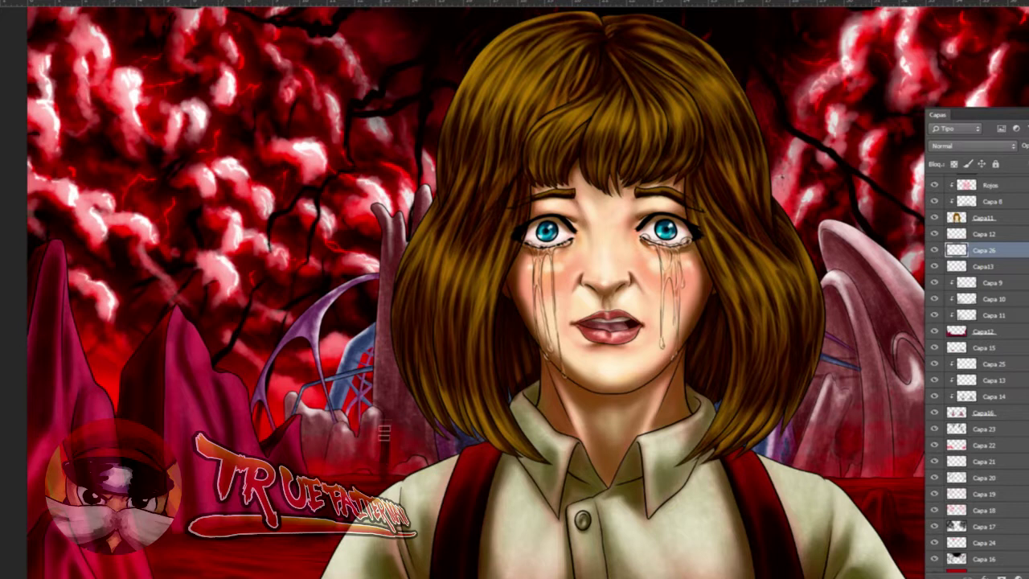
- Try brush strokes on Capa 26 over the rock pillar beside the hair, undoing and erasing them
{"action": "right_click", "coordinate": [390, 430], "text": "alt"}
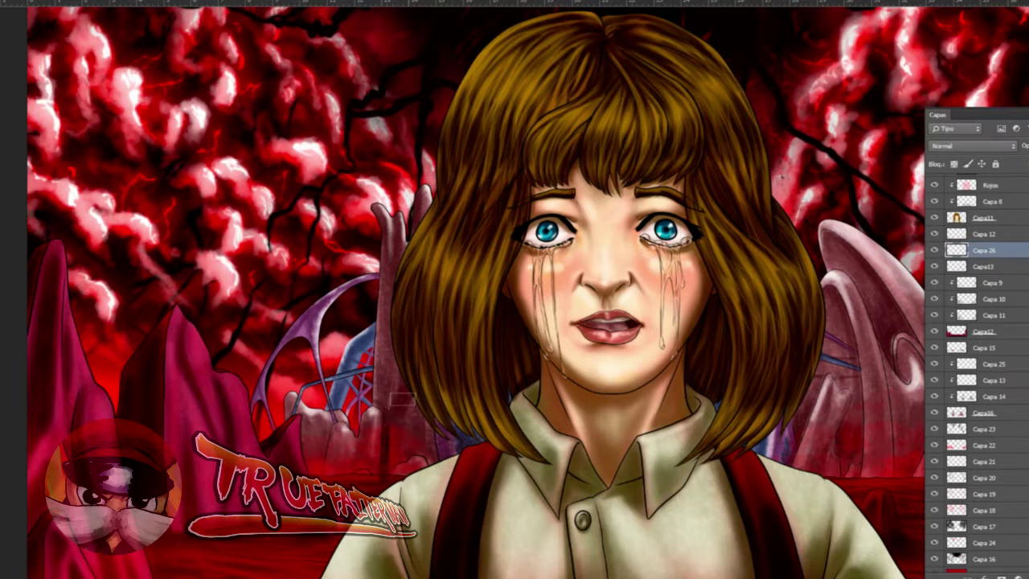
{"action": "mouse_move", "coordinate": [405, 392]}
{"action": "left_mouse_down"}
{"action": "mouse_move", "coordinate": [397, 452]}
{"action": "mouse_move", "coordinate": [392, 466]}
{"action": "mouse_move", "coordinate": [400, 404]}
{"action": "mouse_move", "coordinate": [375, 470]}
{"action": "left_mouse_up"}
{"action": "key", "text": "ctrl+z"}
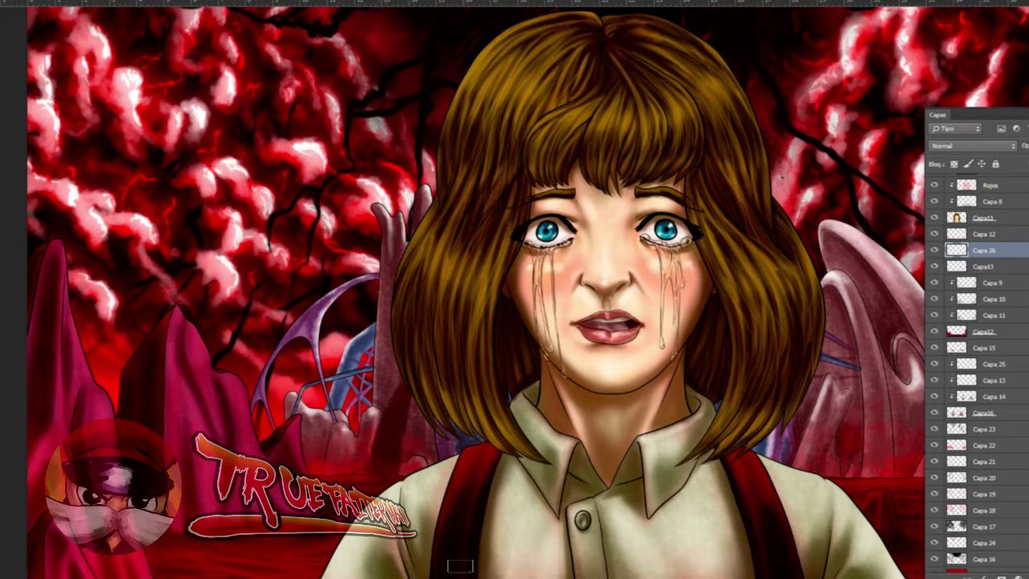
{"action": "left_click_drag", "start_coordinate": [457, 566], "coordinate": [448, 530]}
{"action": "left_click_drag", "start_coordinate": [409, 466], "coordinate": [406, 462]}
{"action": "key", "text": "e"}
{"action": "left_click_drag", "start_coordinate": [400, 395], "coordinate": [414, 337]}
{"action": "key", "text": "b"}
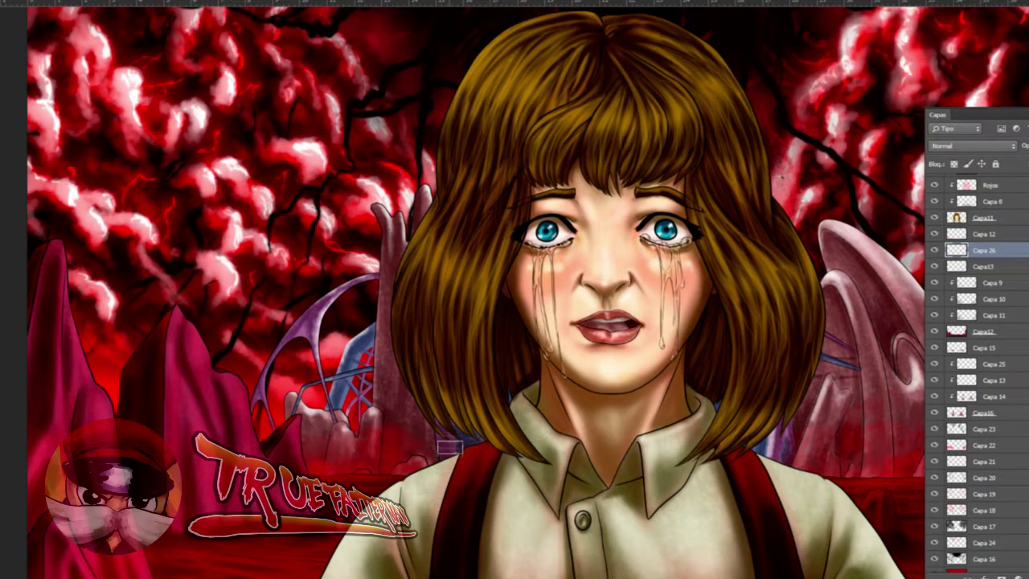
{"action": "left_click_drag", "start_coordinate": [396, 391], "coordinate": [390, 394]}
- Place Capa 26 between Capa16 and Capa 23, toggling the neighbouring layers' visibility to check the stacking
{"action": "mouse_move", "coordinate": [1027, 416]}
{"action": "left_mouse_down"}
{"action": "mouse_move", "coordinate": [1027, 497]}
{"action": "mouse_move", "coordinate": [1027, 389]}
{"action": "mouse_move", "coordinate": [1026, 429]}
{"action": "left_mouse_up"}
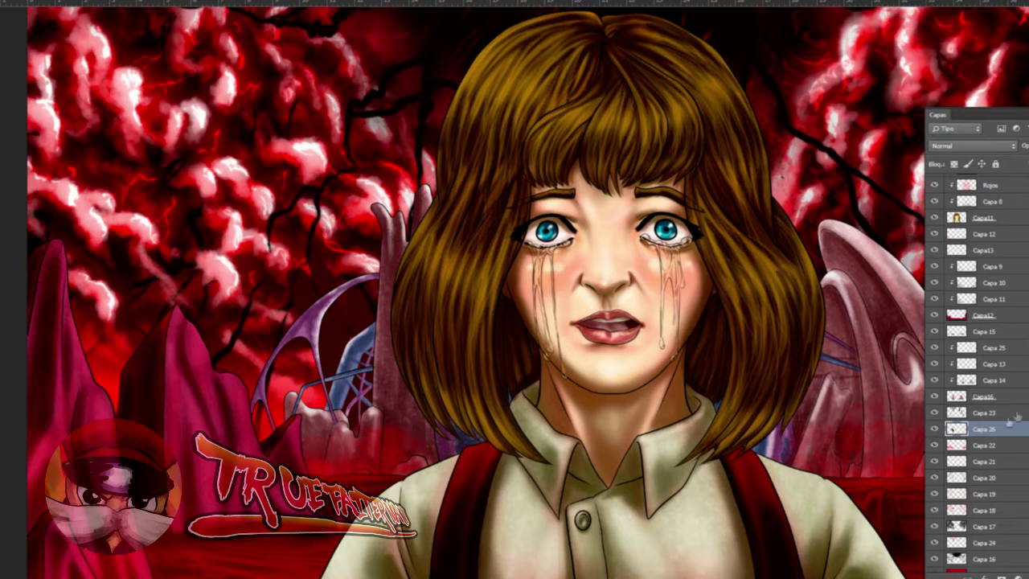
{"action": "left_click", "coordinate": [935, 412]}
{"action": "left_click", "coordinate": [936, 412]}
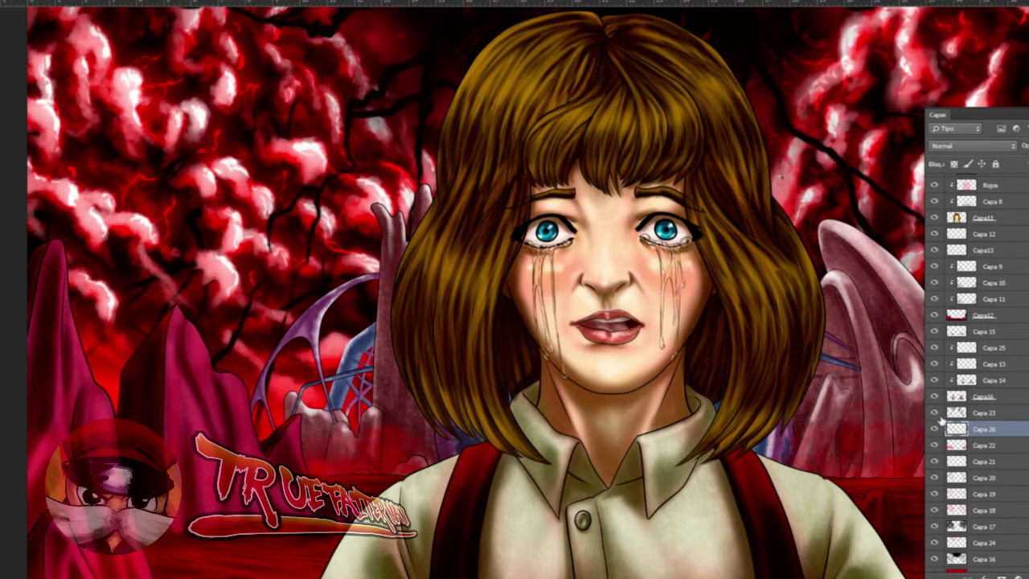
{"action": "left_click_drag", "start_coordinate": [953, 428], "coordinate": [968, 406]}
{"action": "left_click", "coordinate": [936, 397]}
{"action": "left_click", "coordinate": [935, 396]}
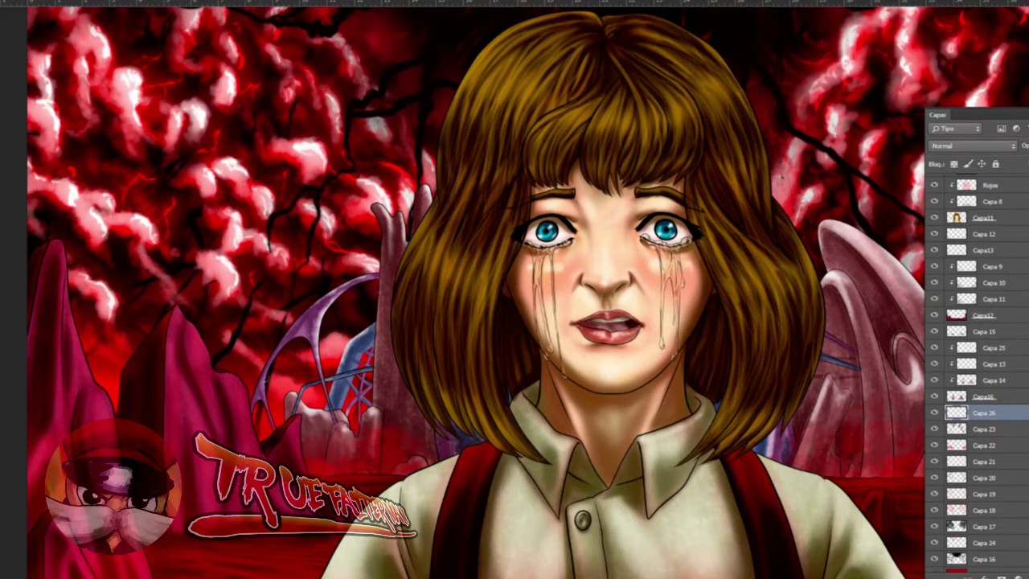
- Set the foreground colour to a dark muted purple, starting from a sample of the purple arched structure
{"action": "mouse_move", "coordinate": [321, 358]}
{"action": "left_mouse_down"}
{"action": "mouse_move", "coordinate": [318, 376]}
{"action": "mouse_move", "coordinate": [336, 375]}
{"action": "left_mouse_up"}
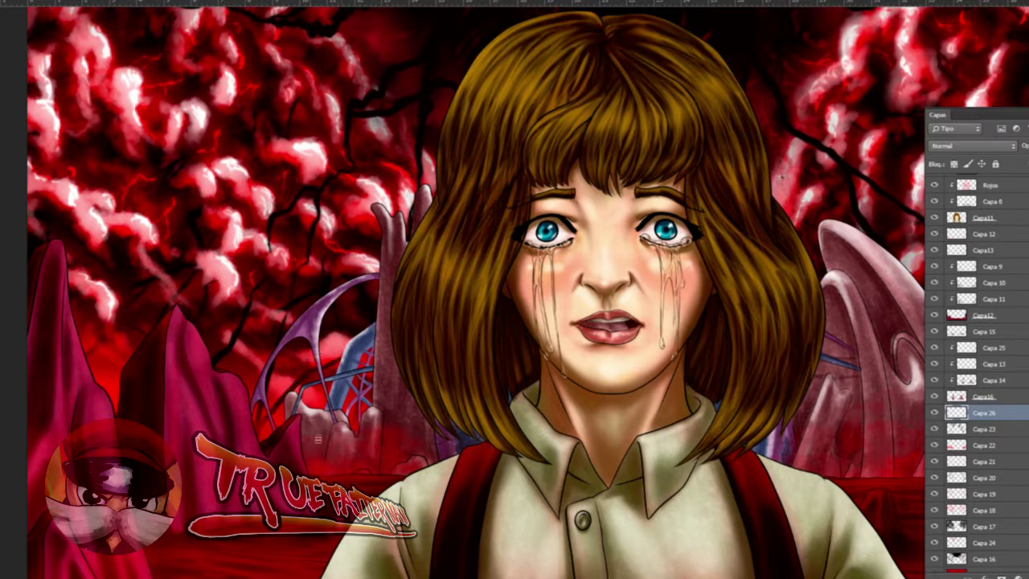
{"action": "left_click", "coordinate": [1, 402]}
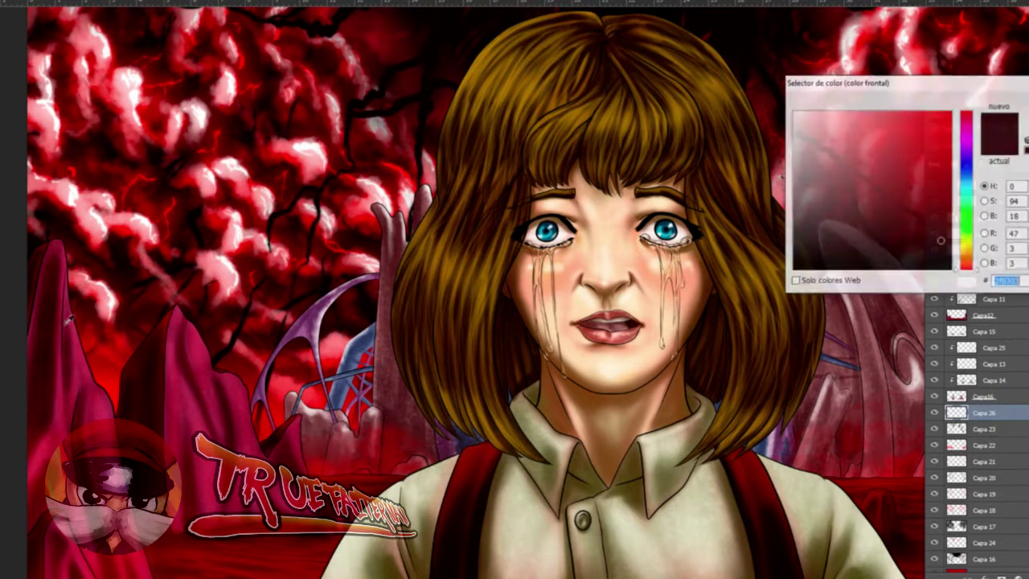
{"action": "left_click", "coordinate": [306, 317]}
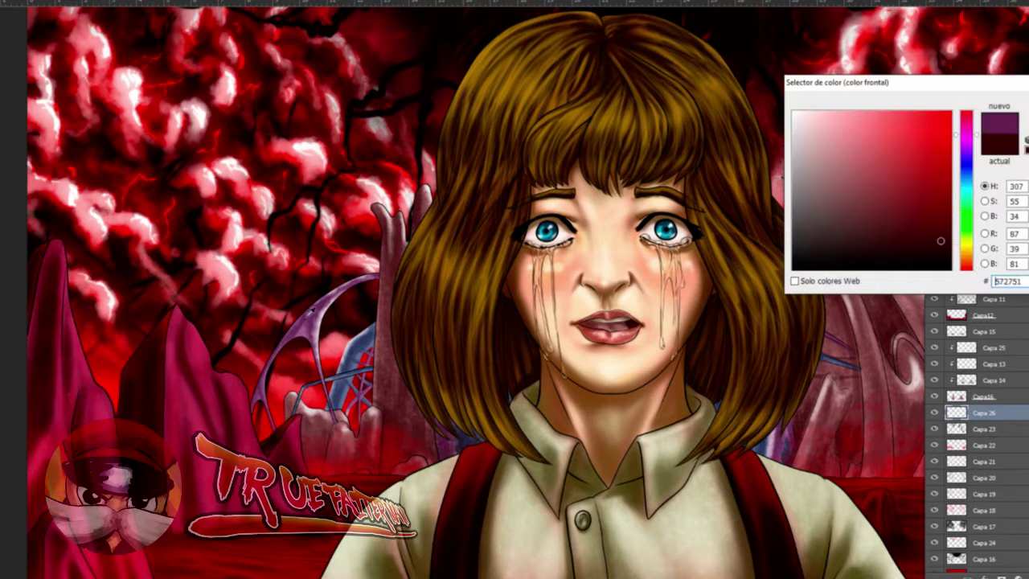
{"action": "left_click", "coordinate": [878, 234]}
{"action": "left_click", "coordinate": [868, 229]}
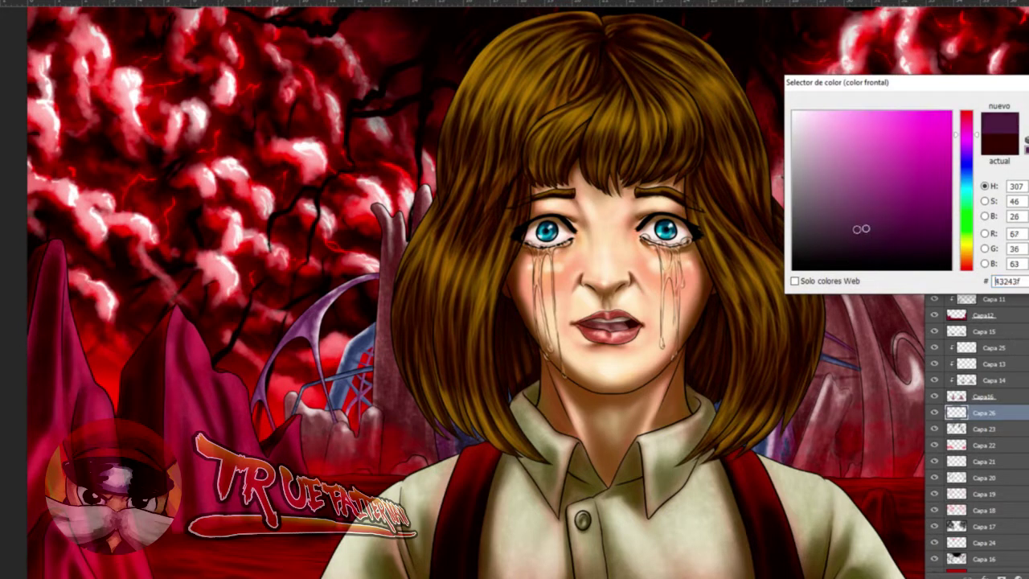
{"action": "left_click", "coordinate": [861, 228]}
{"action": "left_click_drag", "start_coordinate": [857, 226], "coordinate": [850, 228]}
{"action": "key", "text": "Return"}
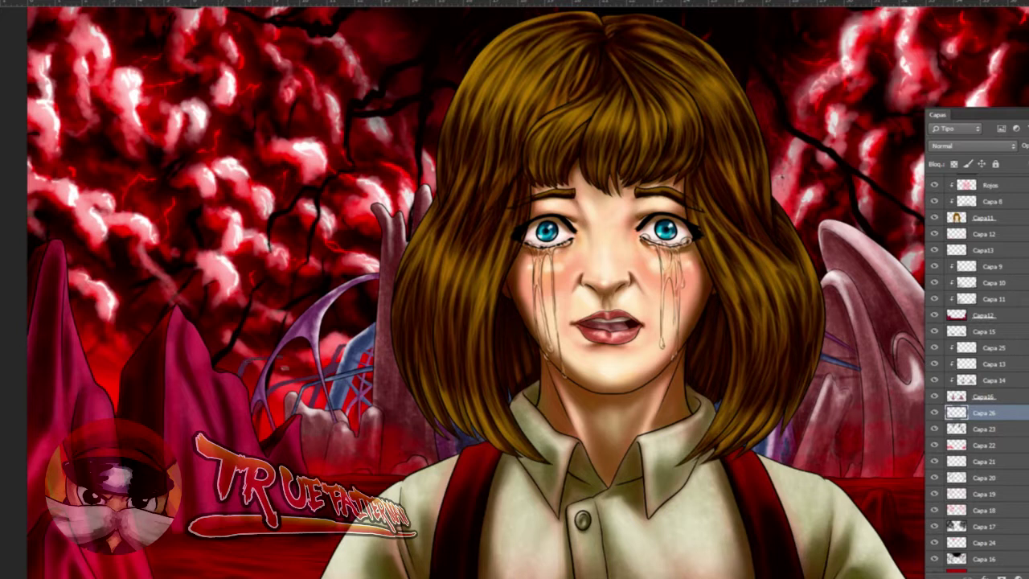
- Add a Stroke layer style to Capa 26 with 1 px size, Exterior position, Normal blending, 100% opacity and black colour
{"action": "left_click_drag", "start_coordinate": [828, 410], "coordinate": [728, 391]}
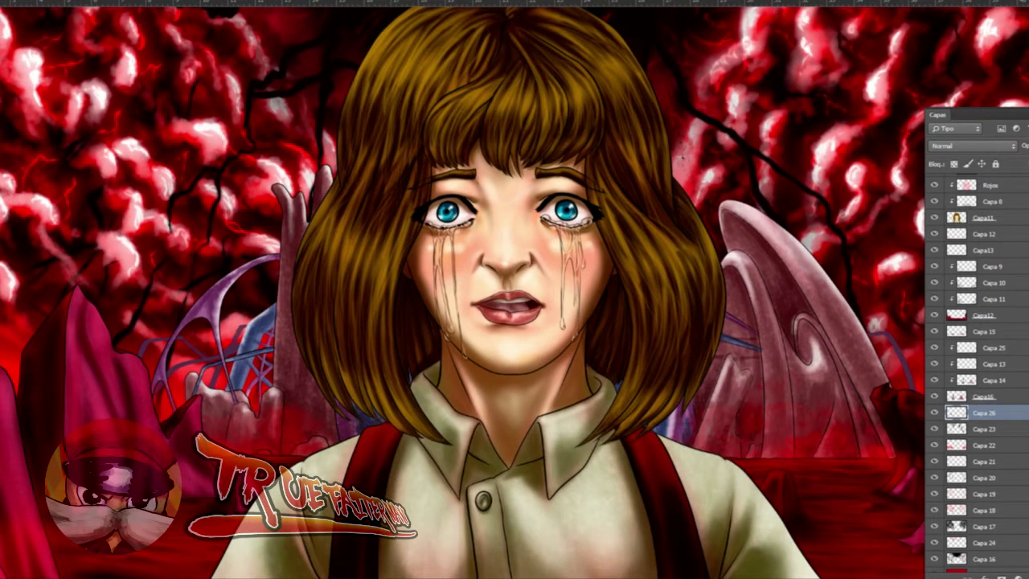
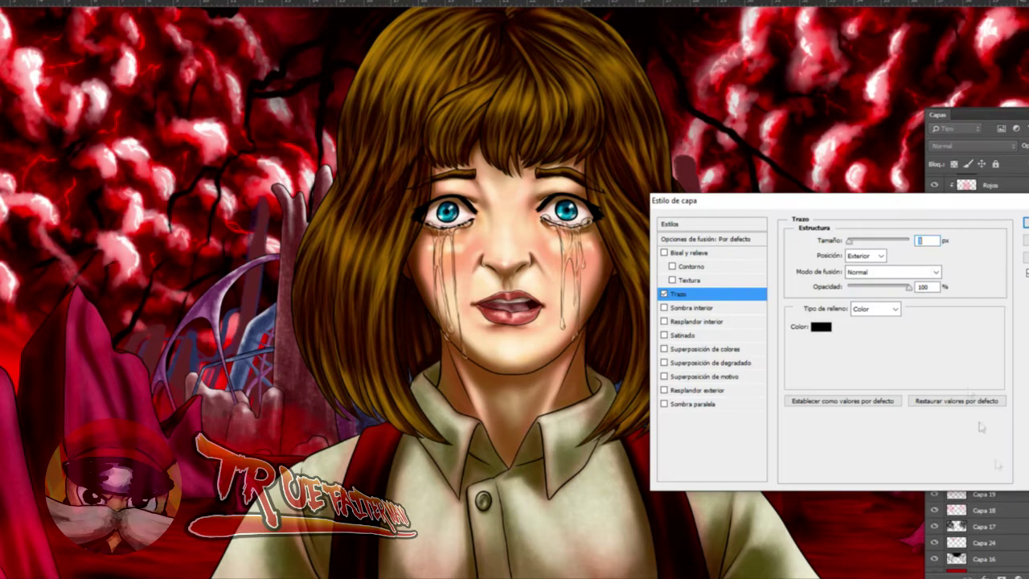
{"action": "left_click_drag", "start_coordinate": [896, 199], "coordinate": [914, 185]}
{"action": "type", "text": "1"}
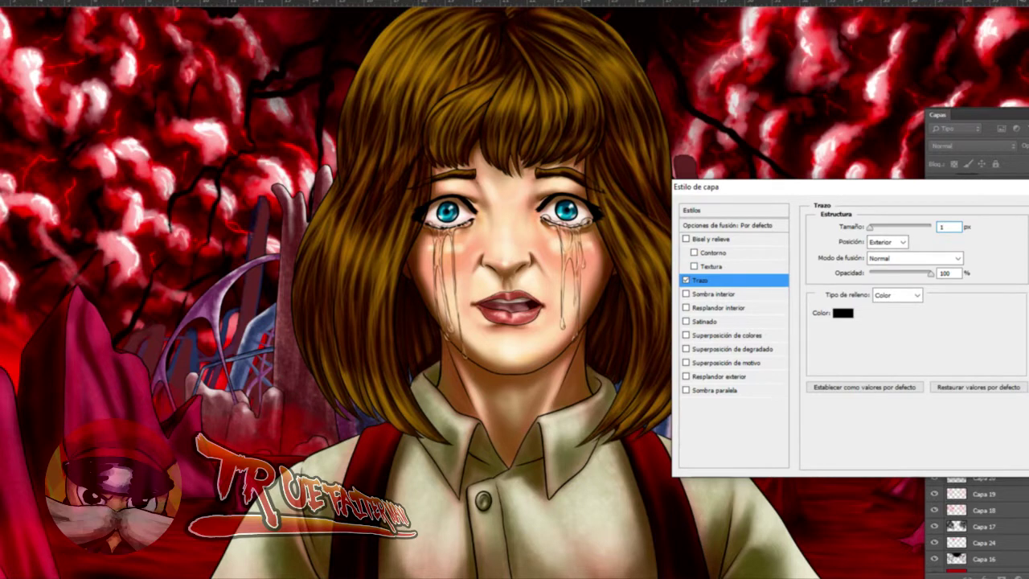
{"action": "left_click", "coordinate": [1028, 211]}
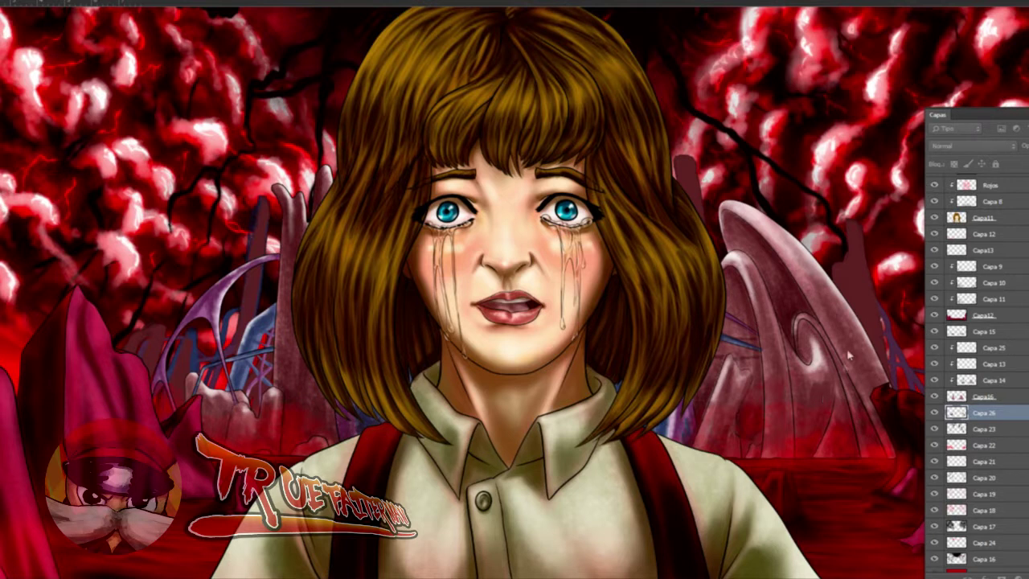
{"action": "left_click", "coordinate": [1005, 135]}
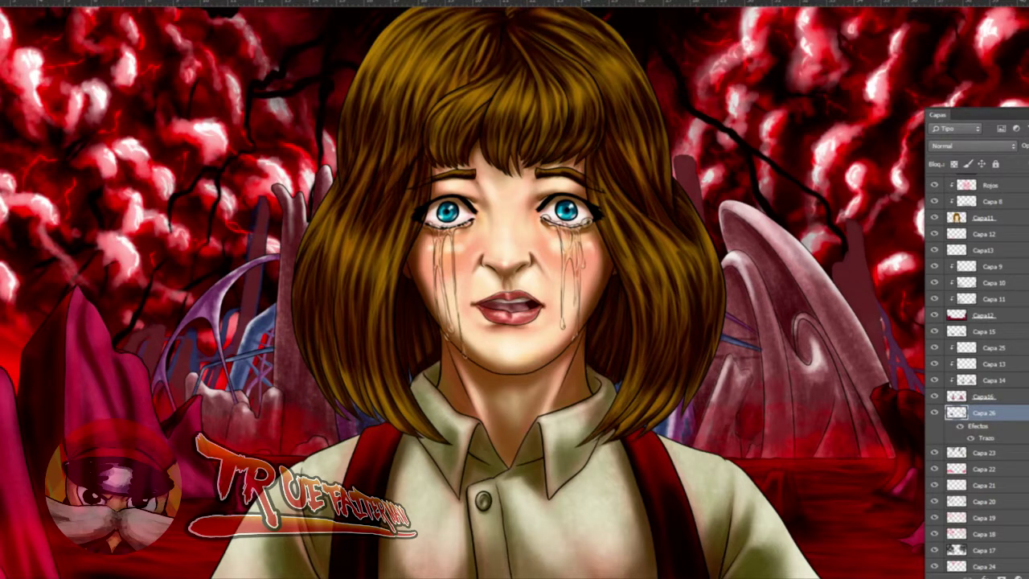
- Apply a Hue/Saturation adjustment to Capa 26 with saturation -21 and lightness +3
{"action": "key", "text": "Tab"}
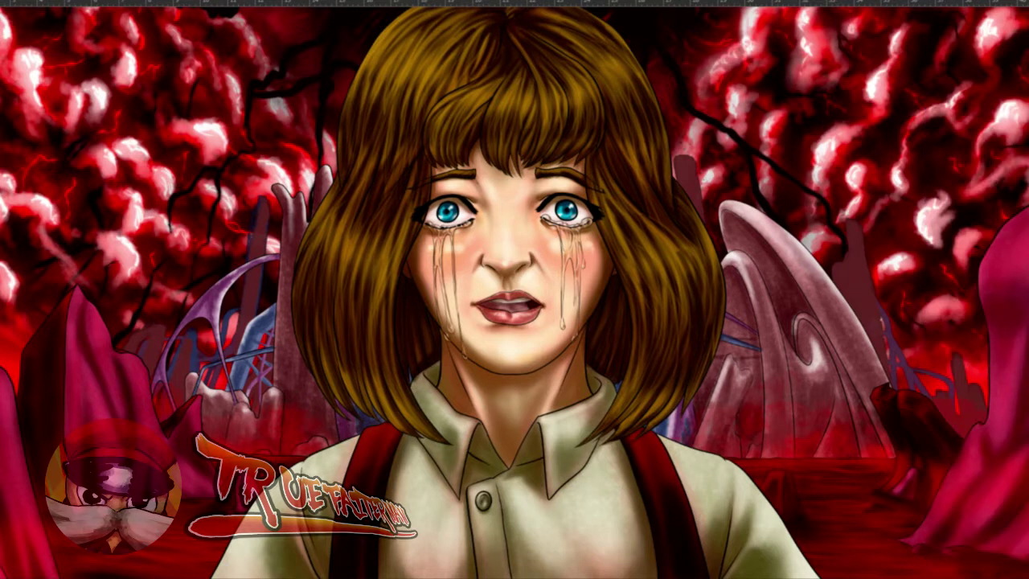
{"action": "left_click", "coordinate": [68, 0]}
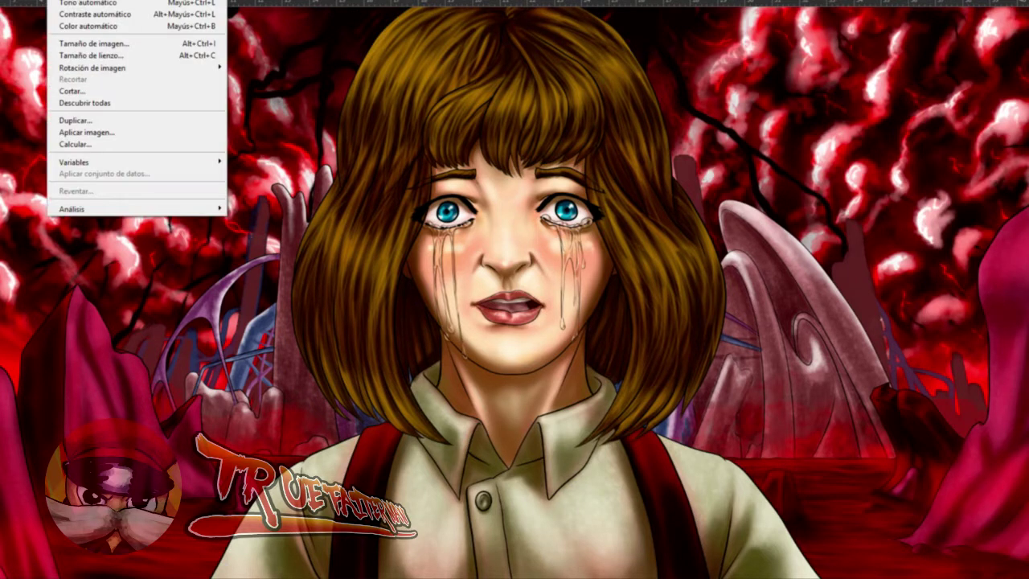
{"action": "mouse_move", "coordinate": [95, 0]}
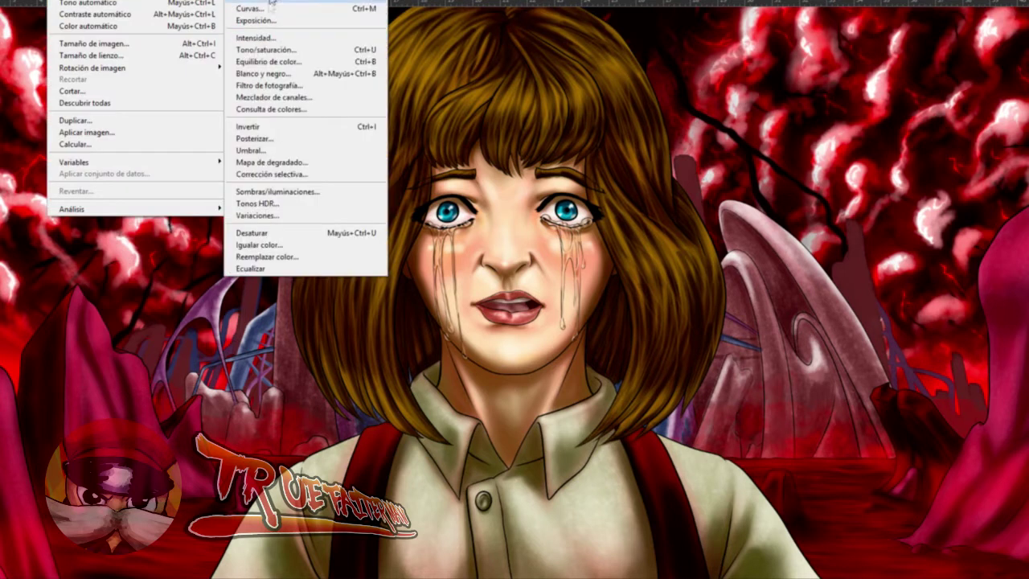
{"action": "left_click", "coordinate": [266, 52]}
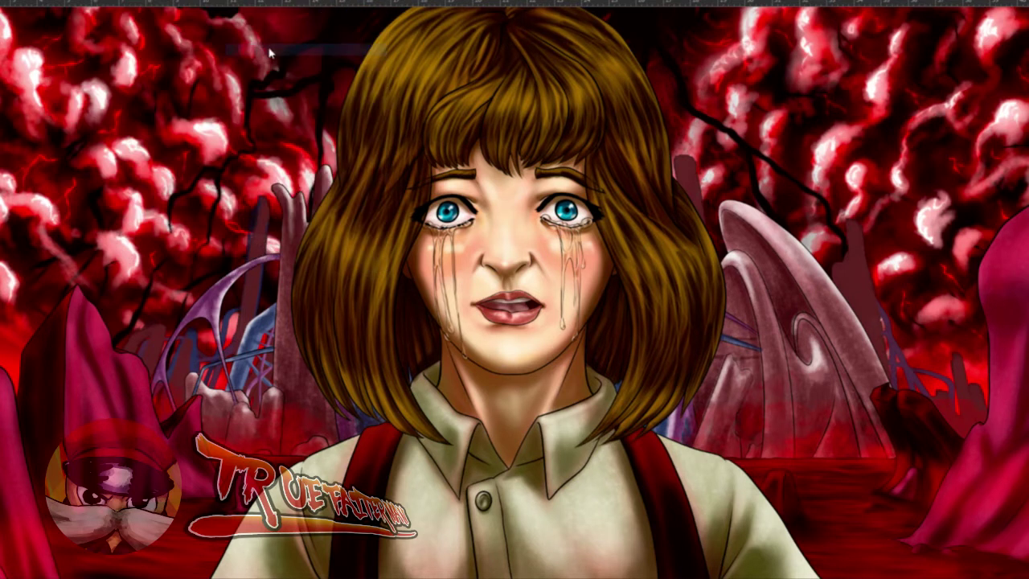
{"action": "left_click", "coordinate": [690, 172]}
{"action": "left_click_drag", "start_coordinate": [690, 171], "coordinate": [715, 176]}
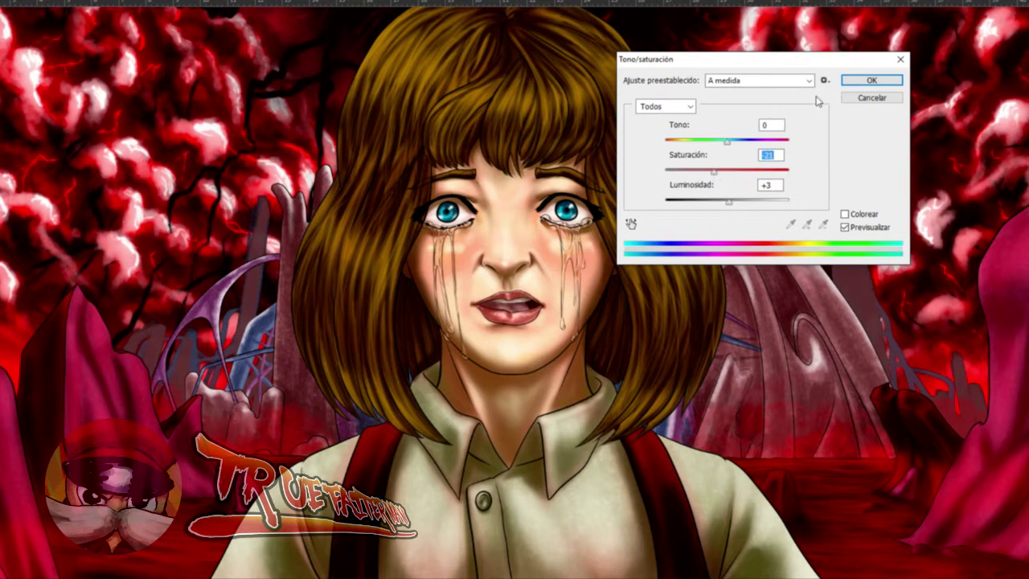
{"action": "left_click", "coordinate": [854, 82]}
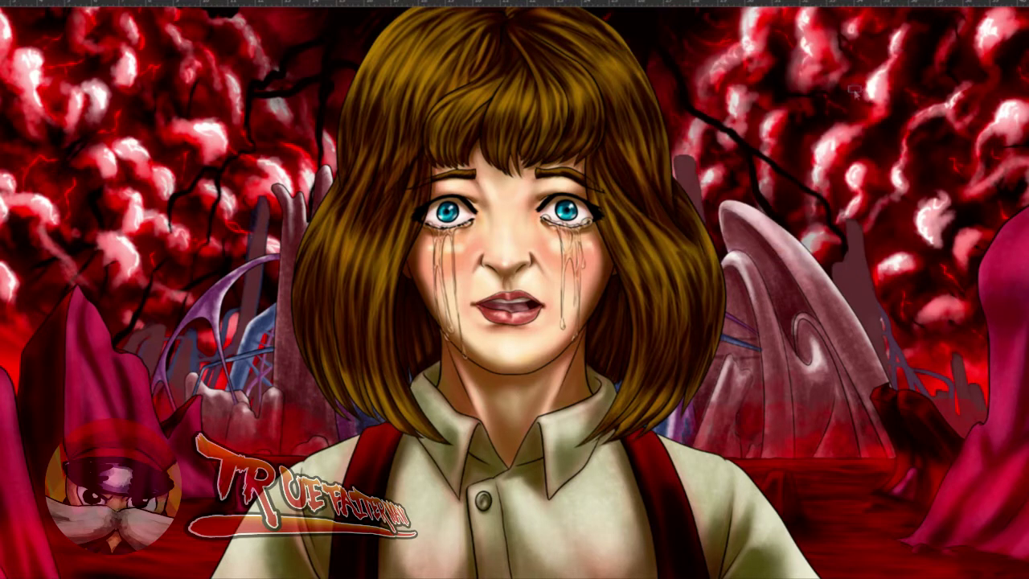
- Duplicate Capa 26 with its Stroke effect, keeping the copy directly above the original
{"action": "scroll", "coordinate": [701, 143], "scroll_direction": "down", "scroll_amount": 3}
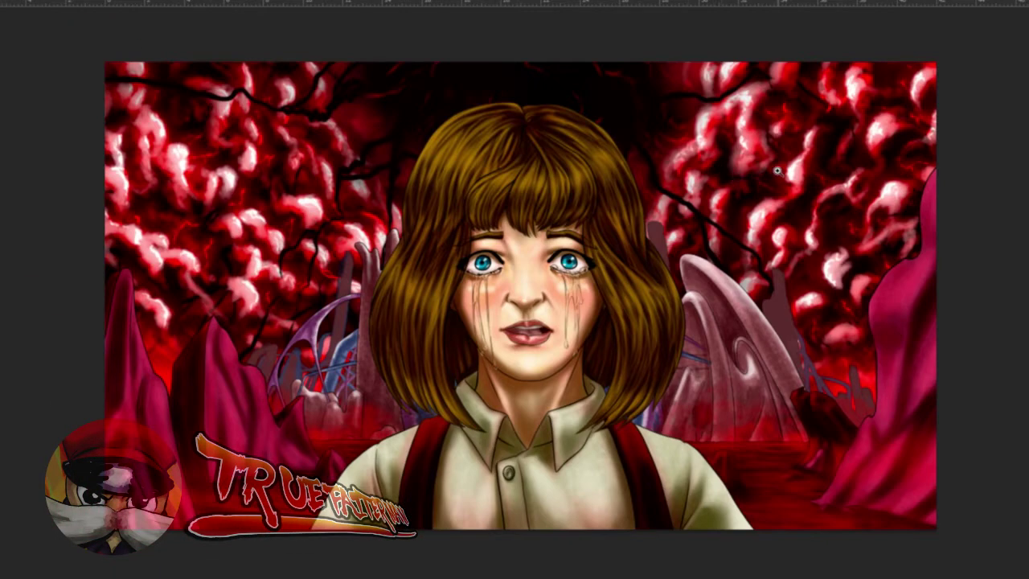
{"action": "key", "text": "F7"}
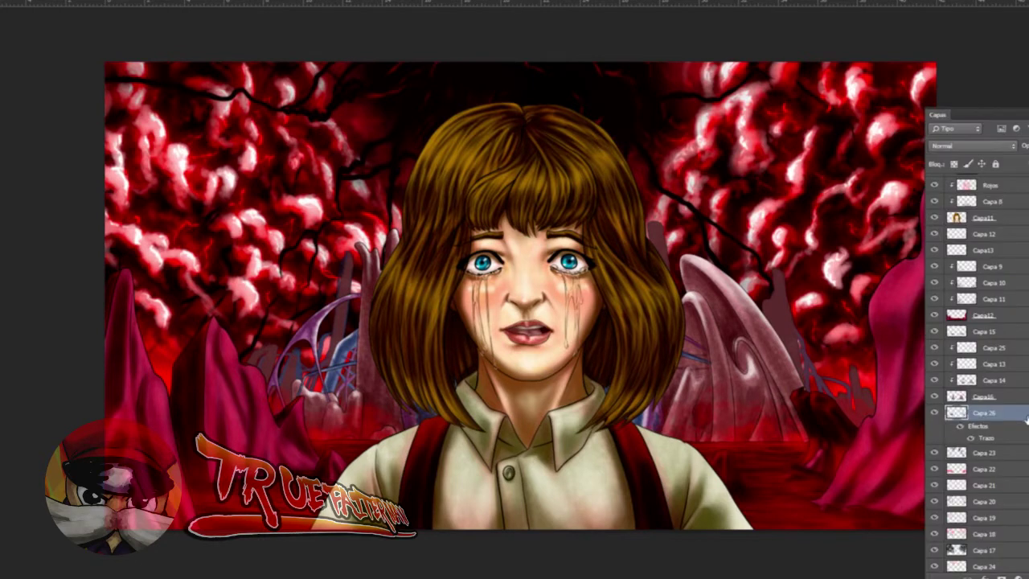
{"action": "key", "text": "ctrl+j"}
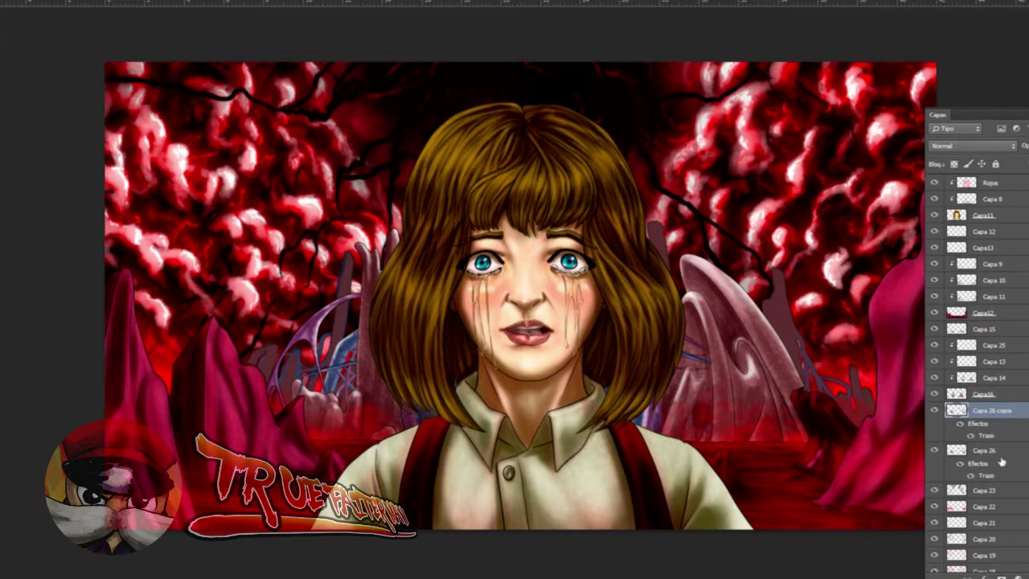
- Free-transform the original Capa 26, narrowing and reshaping it so its structures shift inward behind the girl and the arches
{"action": "left_click", "coordinate": [1007, 455]}
{"action": "key", "text": "ctrl+t"}
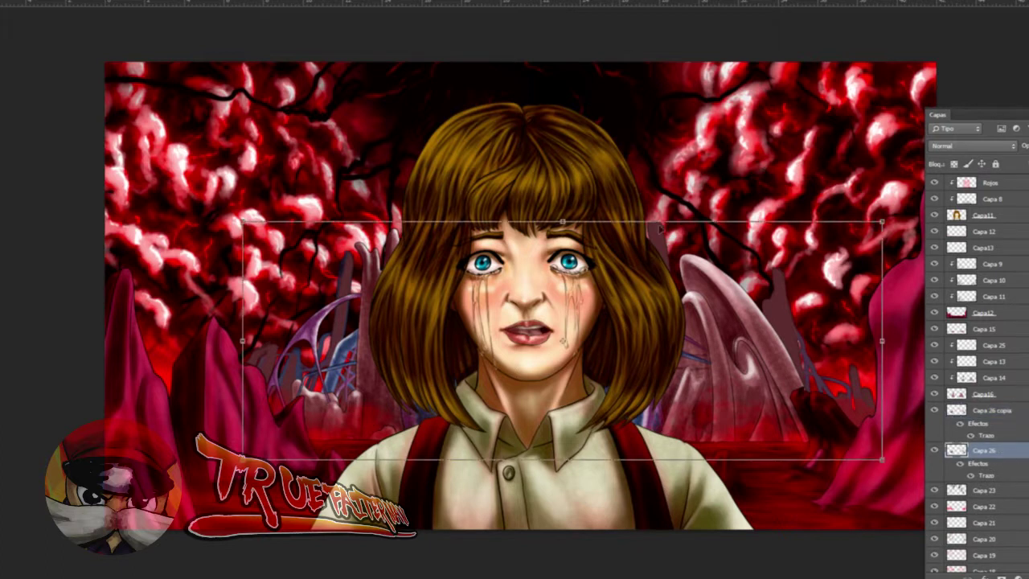
{"action": "left_click_drag", "start_coordinate": [892, 205], "coordinate": [836, 291]}
{"action": "left_click_drag", "start_coordinate": [242, 338], "coordinate": [295, 319]}
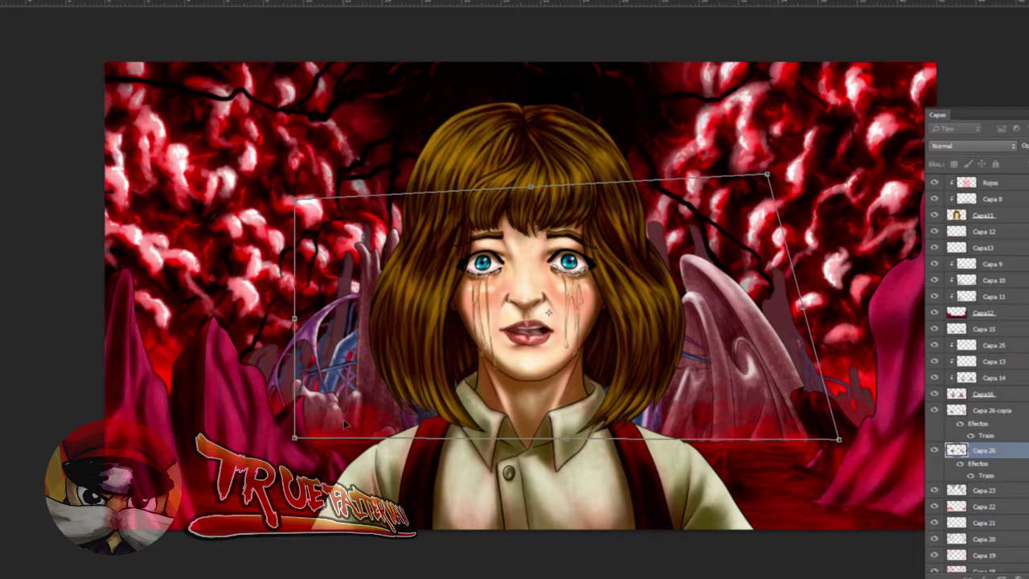
{"action": "key", "text": "Return"}
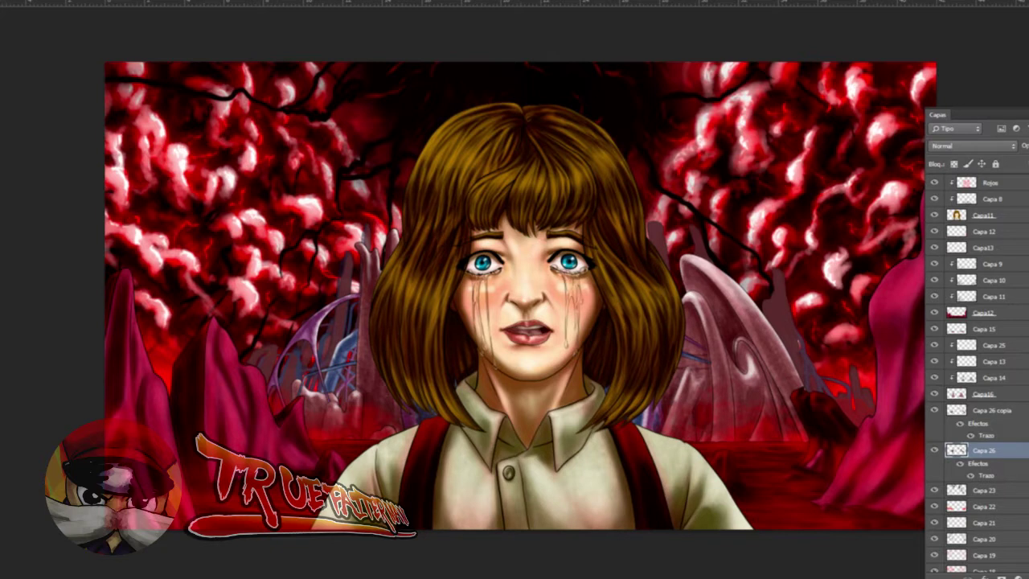
{"action": "key", "text": "ctrl+t"}
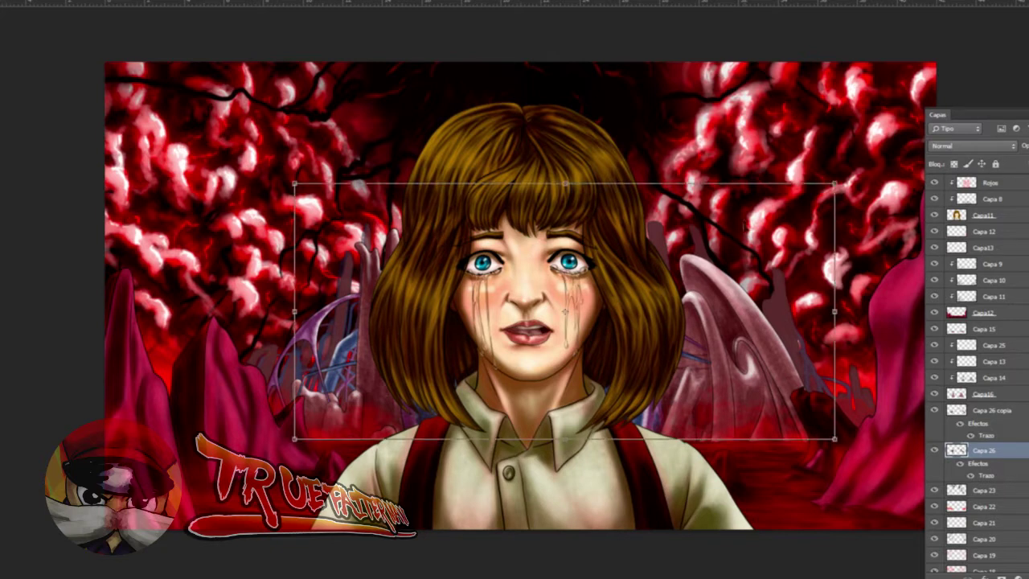
{"action": "left_click_drag", "start_coordinate": [839, 183], "coordinate": [804, 198]}
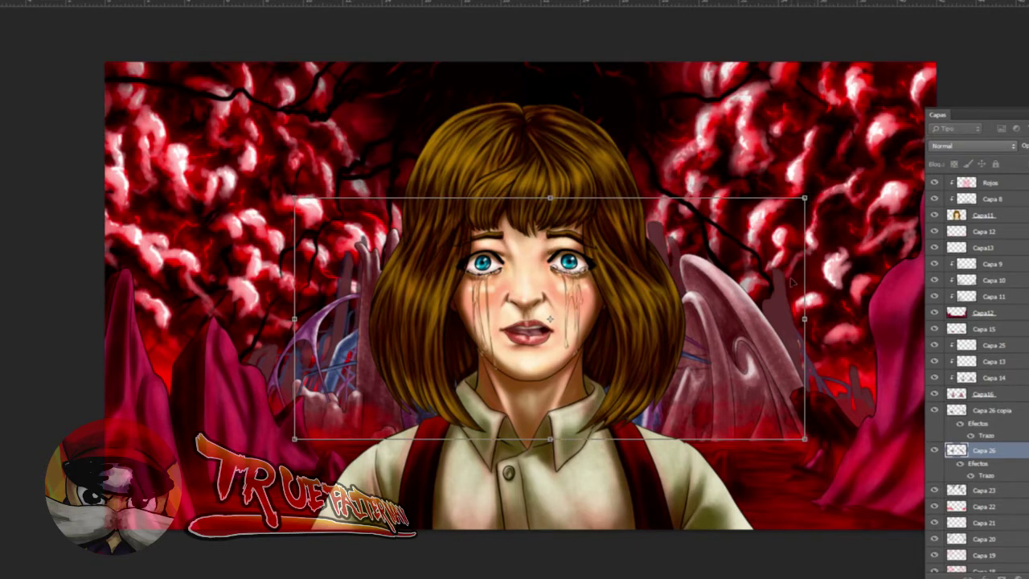
{"action": "key", "text": "Return"}
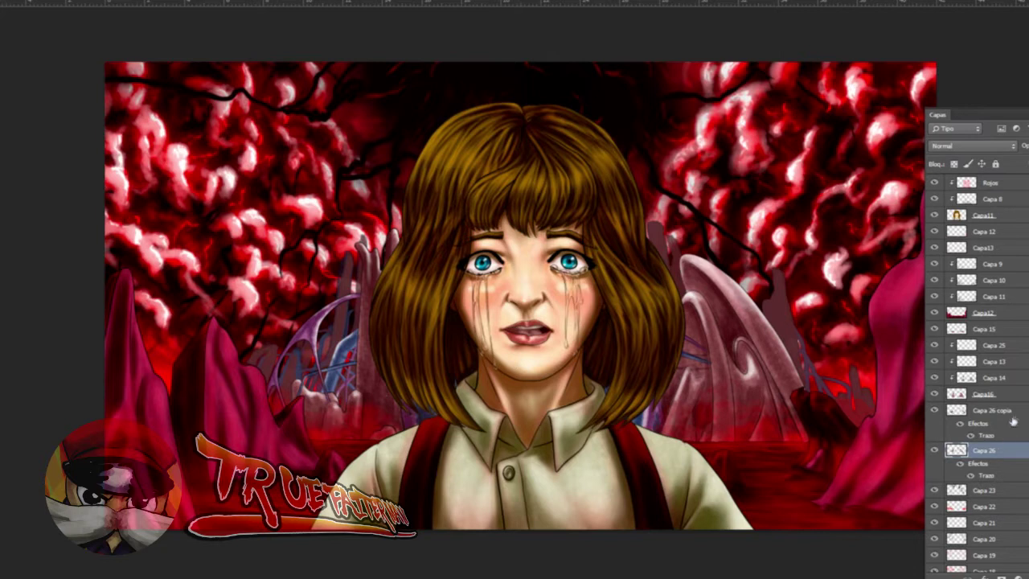
- Add a Bevel and Emboss effect to Capa 26 copia and turn off its use of global light
{"action": "left_click", "coordinate": [1013, 413]}
{"action": "right_click", "coordinate": [977, 420]}
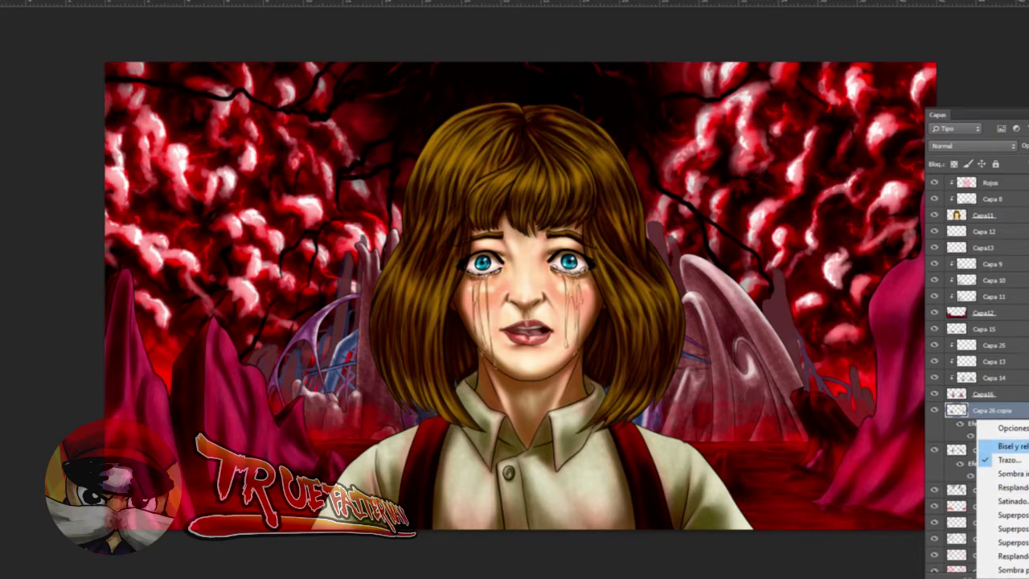
{"action": "left_click", "coordinate": [1009, 446]}
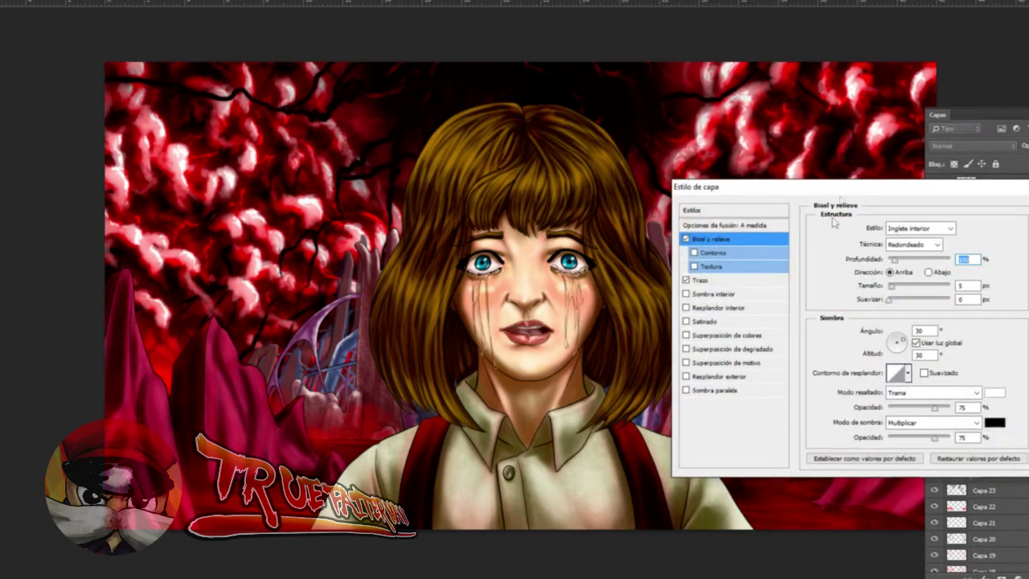
{"action": "left_click_drag", "start_coordinate": [844, 192], "coordinate": [859, 90]}
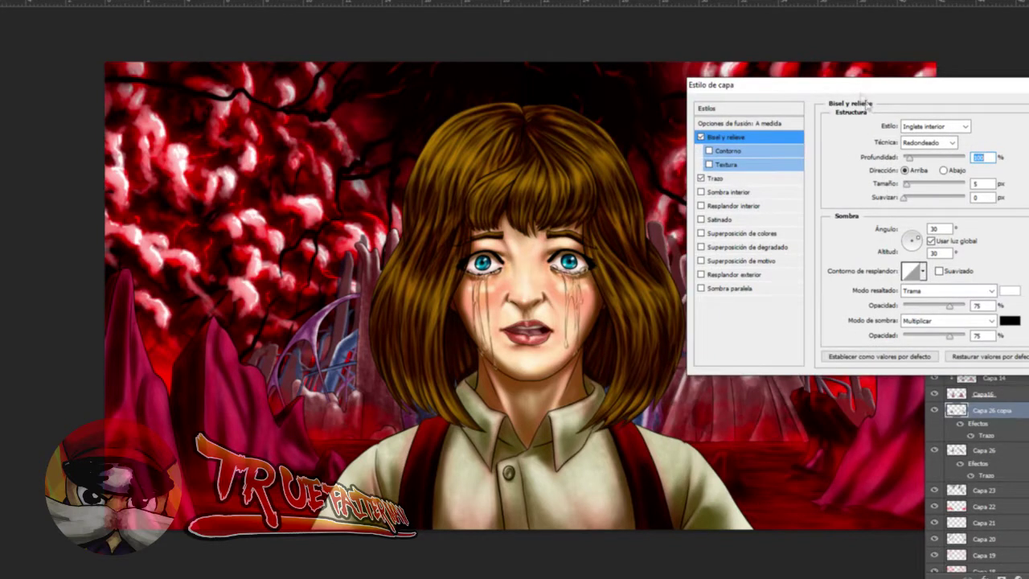
{"action": "left_click", "coordinate": [910, 230]}
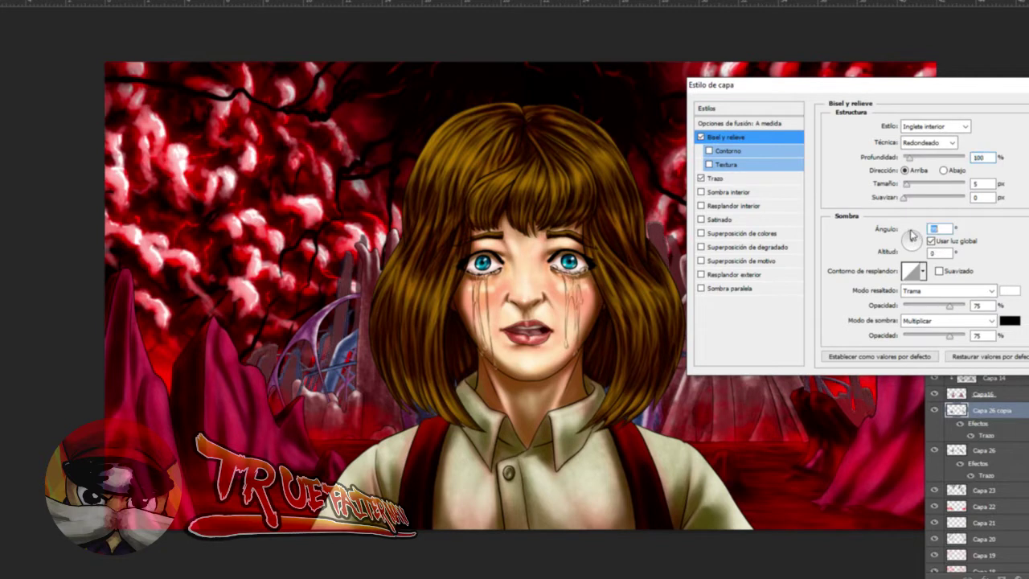
{"action": "left_click", "coordinate": [931, 242]}
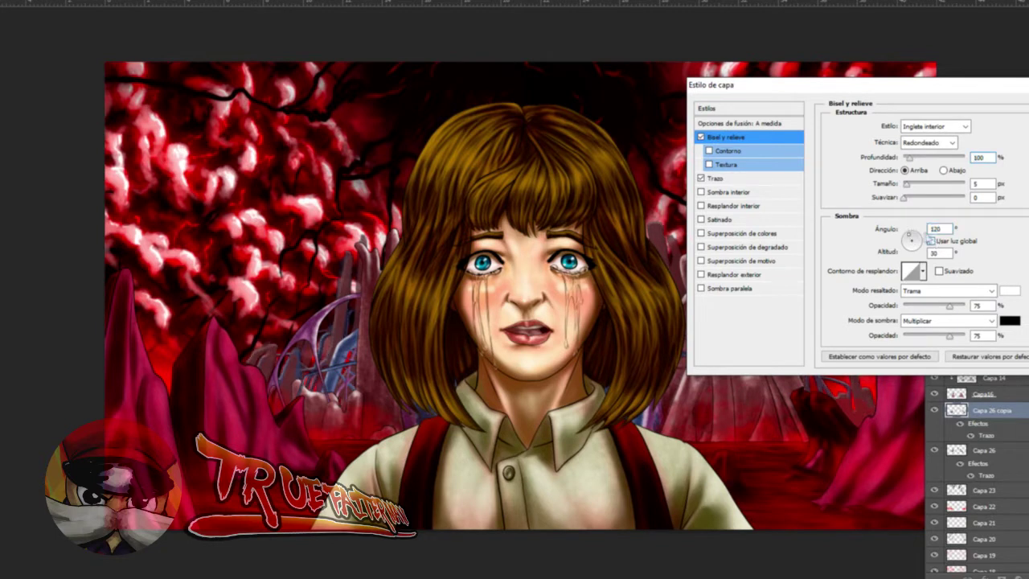
- Set the bevel on Capa 26 copia to 27 px size, 60° angle and 48° altitude
{"action": "left_click", "coordinate": [913, 239]}
{"action": "left_click_drag", "start_coordinate": [913, 239], "coordinate": [914, 234]}
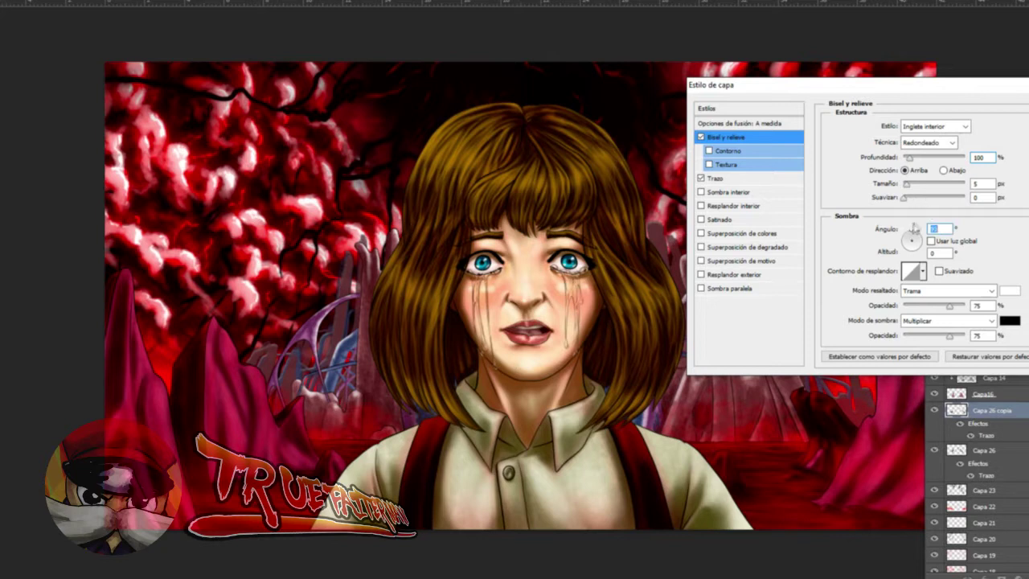
{"action": "left_click", "coordinate": [913, 233]}
{"action": "left_click", "coordinate": [912, 187]}
{"action": "mouse_move", "coordinate": [912, 187]}
{"action": "left_mouse_down"}
{"action": "mouse_move", "coordinate": [935, 185]}
{"action": "mouse_move", "coordinate": [914, 187]}
{"action": "left_mouse_up"}
{"action": "left_click_drag", "start_coordinate": [913, 242], "coordinate": [914, 231]}
{"action": "left_click", "coordinate": [912, 229]}
{"action": "left_click_drag", "start_coordinate": [897, 94], "coordinate": [993, 35]}
{"action": "mouse_move", "coordinate": [1006, 171]}
{"action": "left_mouse_down"}
{"action": "mouse_move", "coordinate": [1008, 192]}
{"action": "mouse_move", "coordinate": [1008, 172]}
{"action": "mouse_move", "coordinate": [1013, 182]}
{"action": "left_mouse_up"}
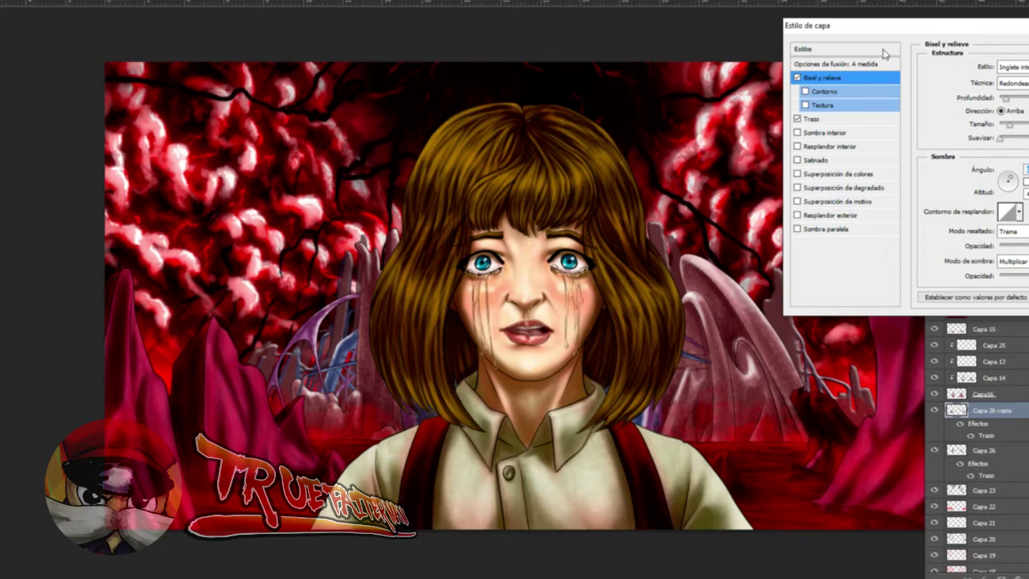
{"action": "left_click_drag", "start_coordinate": [985, 30], "coordinate": [760, 64]}
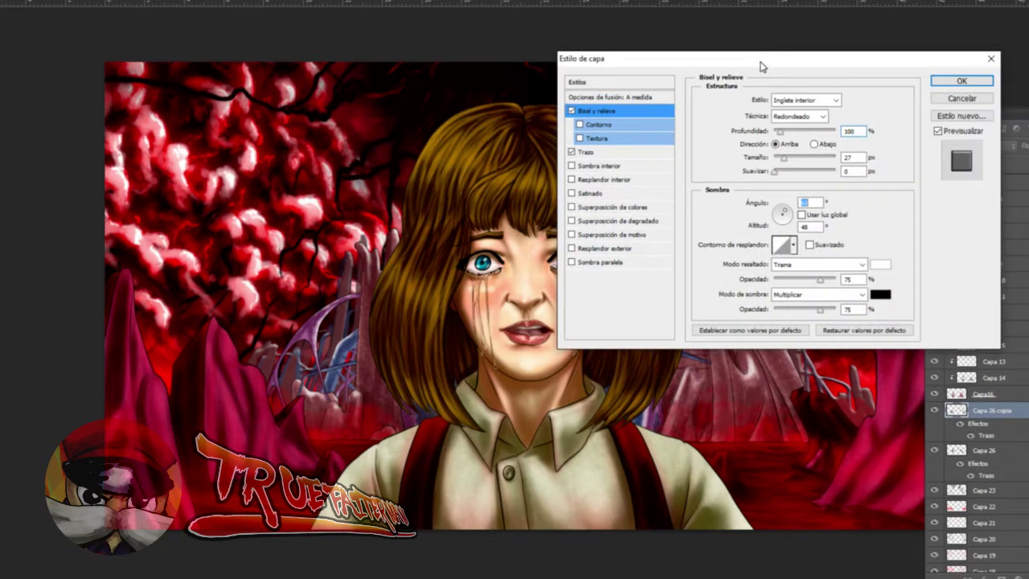
- Try the Cincel duro and Cincel blando techniques on the bevel, comparing their effect on the distant structures
{"action": "left_click", "coordinate": [821, 117]}
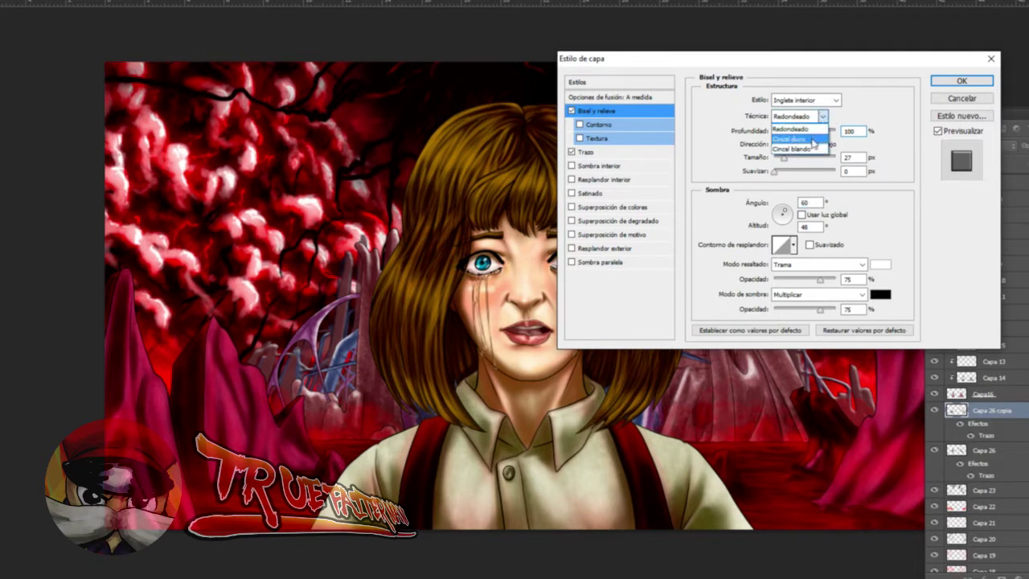
{"action": "left_click", "coordinate": [815, 136]}
{"action": "left_click", "coordinate": [804, 119]}
{"action": "left_click", "coordinate": [809, 148]}
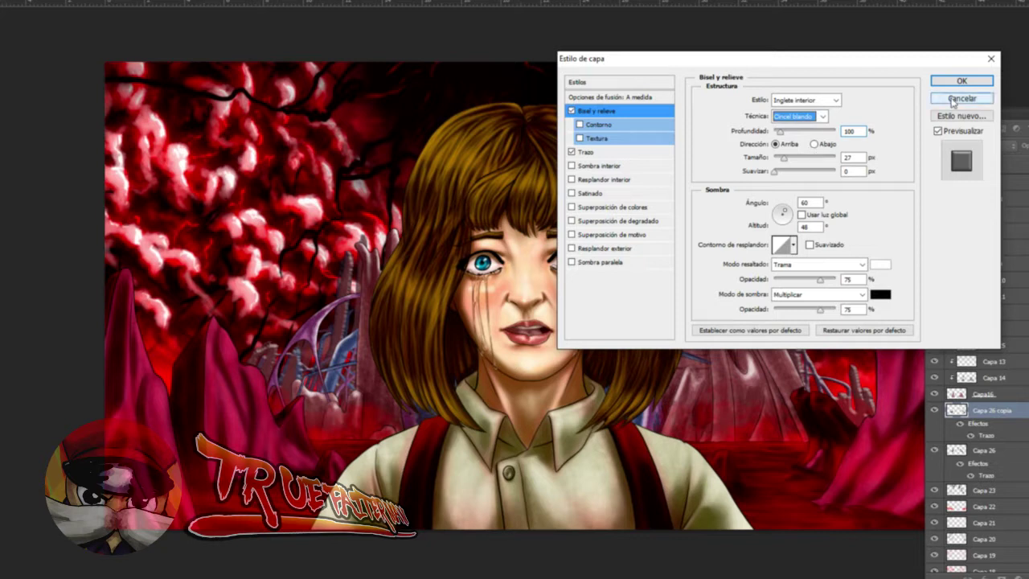
{"action": "left_click_drag", "start_coordinate": [862, 59], "coordinate": [1028, 0]}
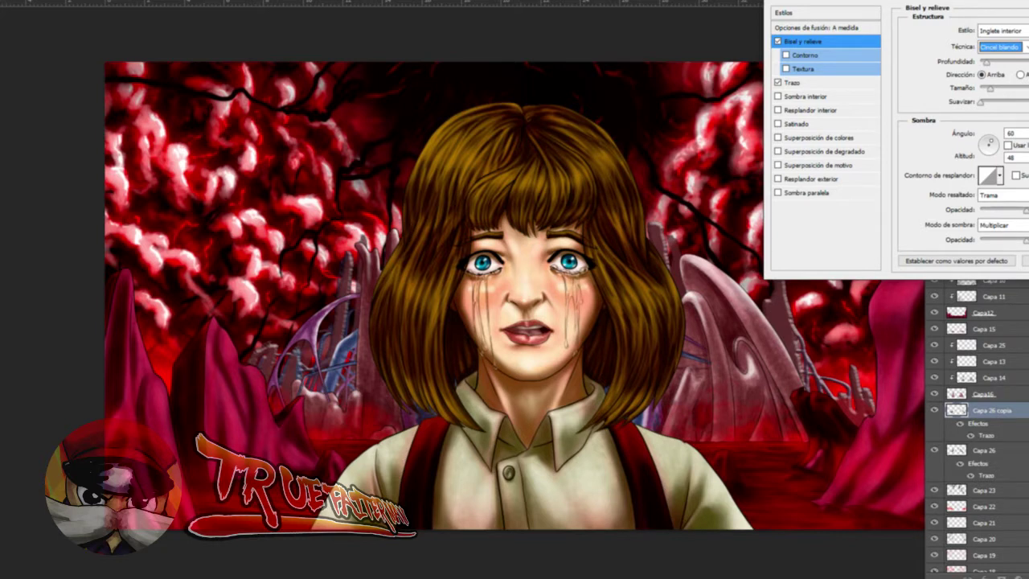
{"action": "left_click_drag", "start_coordinate": [1028, 0], "coordinate": [991, 57]}
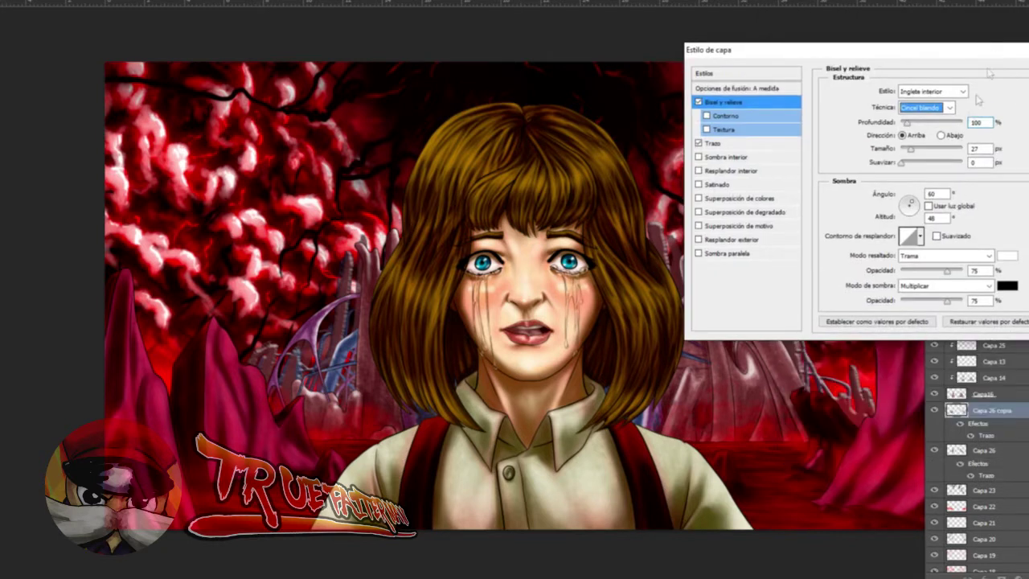
- Set the bevel technique to Redondeado and apply the layer style to Capa 26 copia
{"action": "left_click", "coordinate": [924, 106]}
{"action": "left_click", "coordinate": [933, 121]}
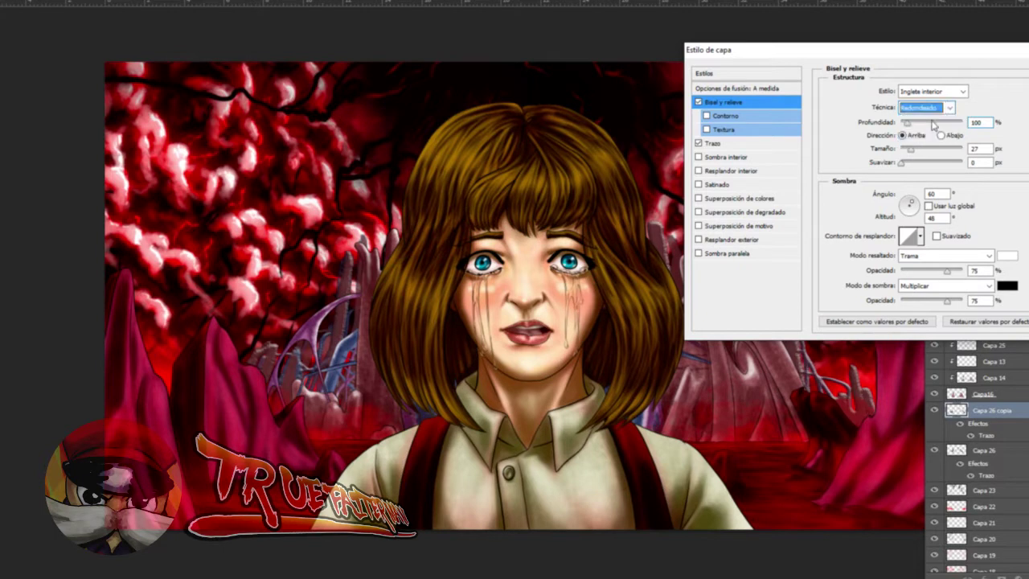
{"action": "key", "text": "Return"}
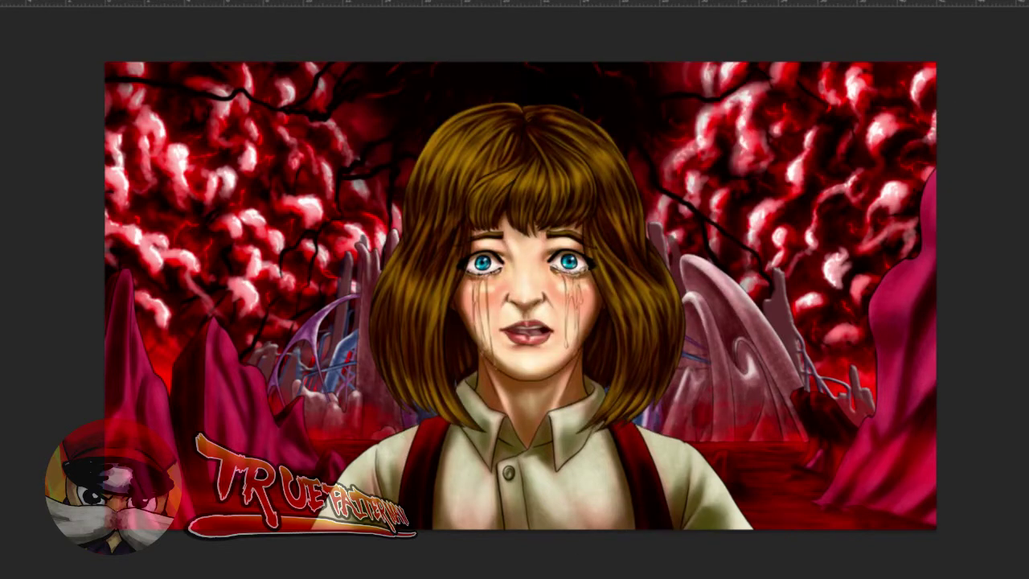
- Cut the structures of Capa 26 copia from the right half of the canvas and paste them onto a new layer above it
{"action": "left_click_drag", "start_coordinate": [522, 141], "coordinate": [873, 508]}
{"action": "left_click_drag", "start_coordinate": [914, 525], "coordinate": [921, 529]}
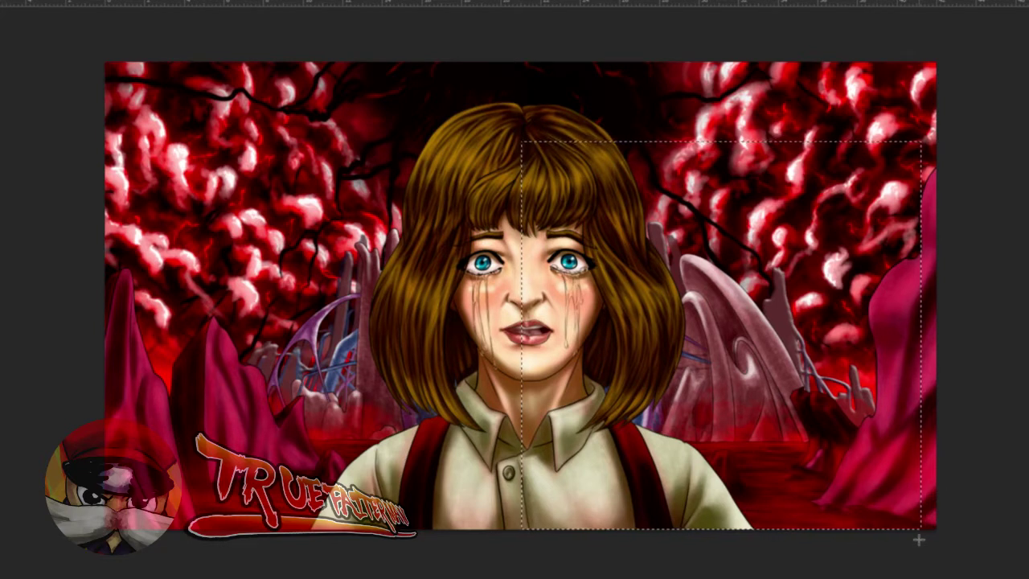
{"action": "key", "text": "ctrl+x"}
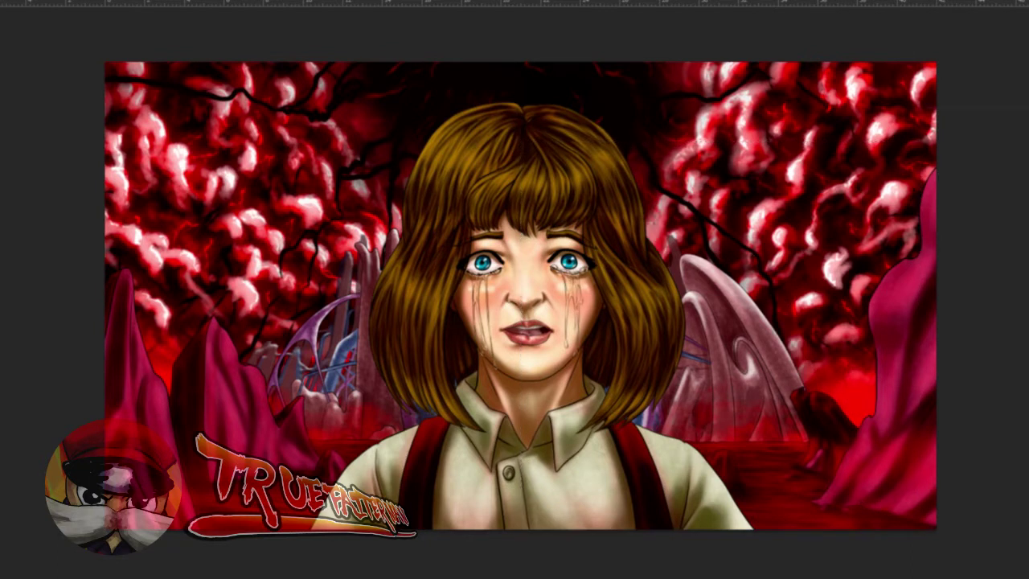
{"action": "key", "text": "F7"}
{"action": "left_click", "coordinate": [937, 411]}
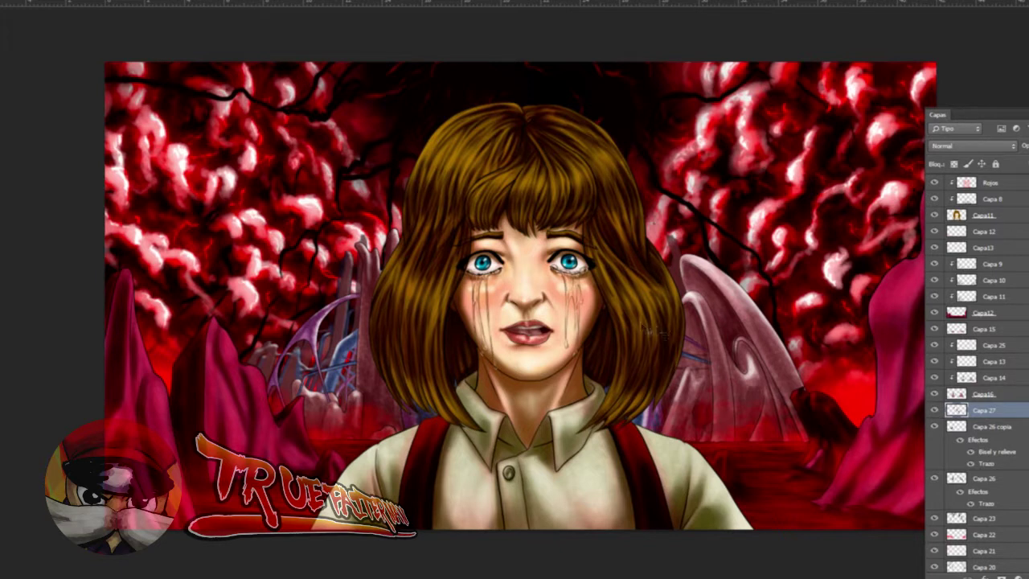
- Move the pasted structures on Capa 27 toward the canvas's right edge, nudging them up and left beside the magenta rock
{"action": "left_click_drag", "start_coordinate": [519, 297], "coordinate": [754, 335]}
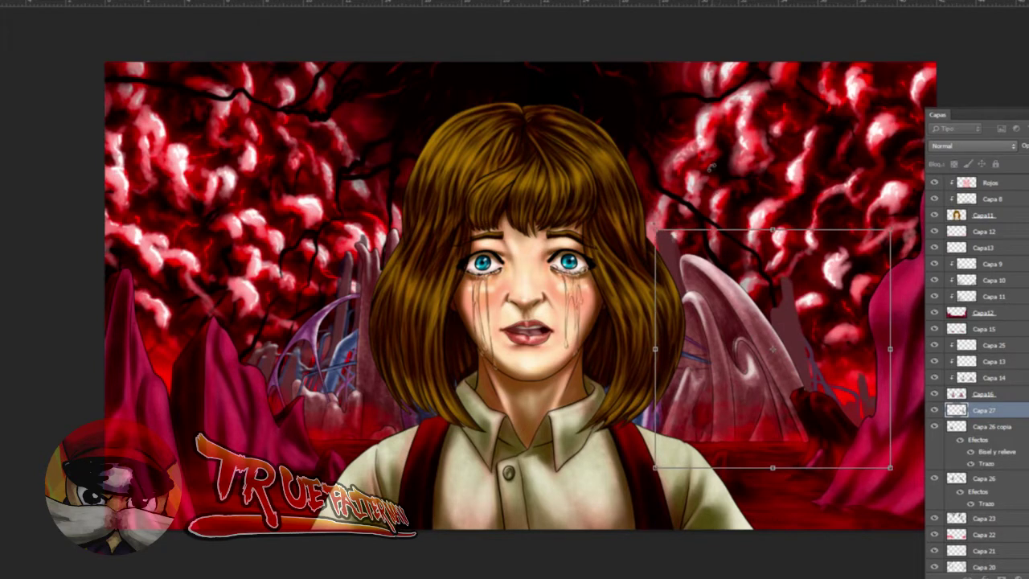
{"action": "key", "text": "Return"}
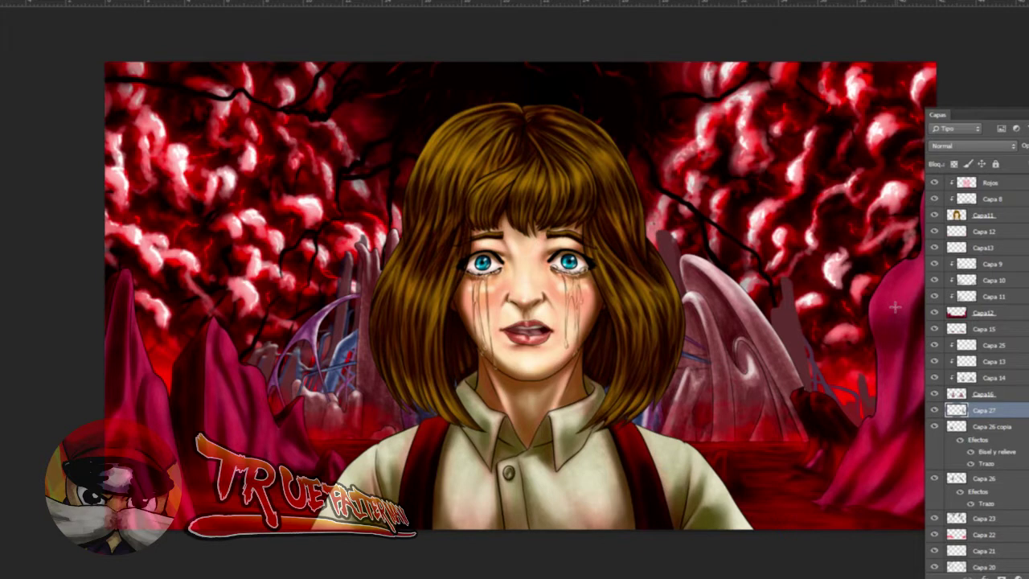
{"action": "key", "text": "ctrl+t"}
{"action": "mouse_move", "coordinate": [809, 348]}
{"action": "left_mouse_down"}
{"action": "mouse_move", "coordinate": [793, 348]}
{"action": "mouse_move", "coordinate": [795, 336]}
{"action": "left_mouse_up"}
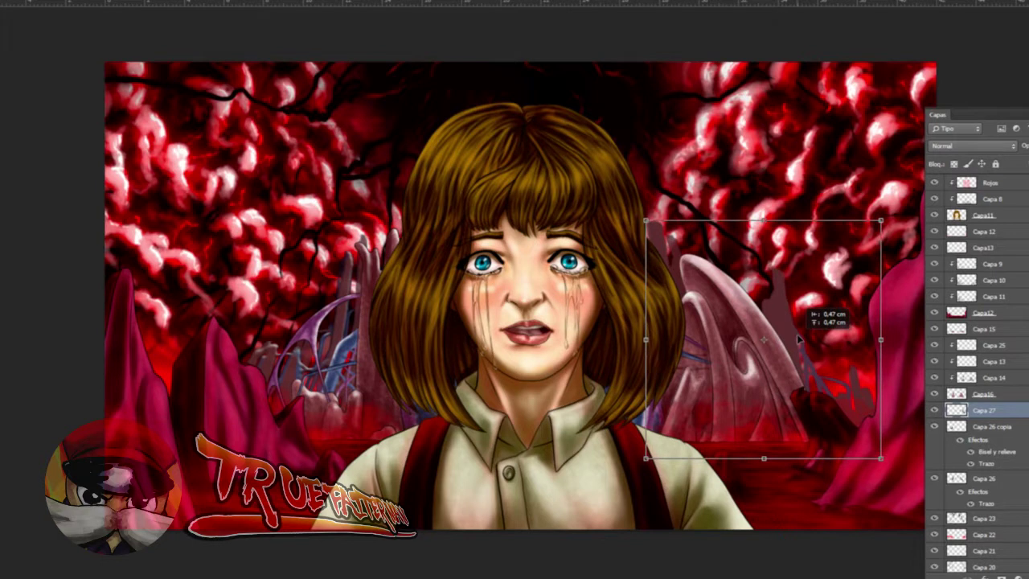
{"action": "key", "text": "Return"}
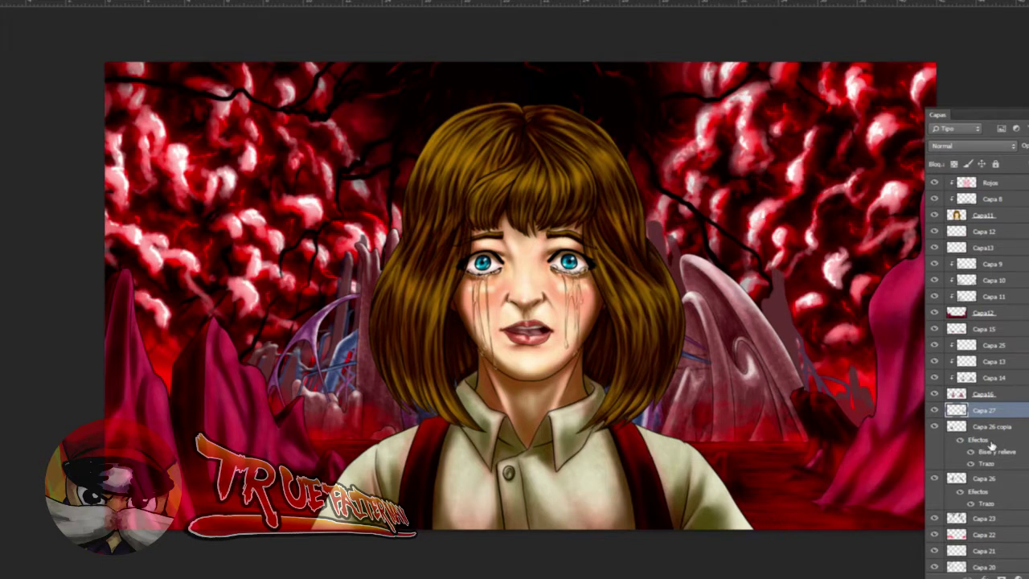
- Copy the layer effects of Capa 26 copia to Capa 27 and set its bevel to 117° angle and 5° altitude
{"action": "left_click_drag", "start_coordinate": [989, 446], "coordinate": [990, 412]}
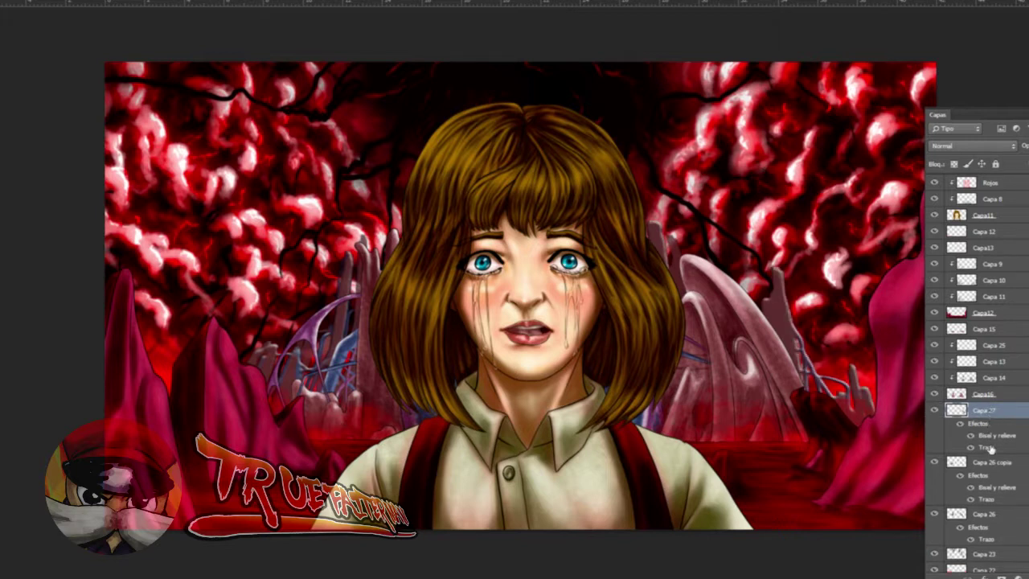
{"action": "double_click", "coordinate": [994, 435]}
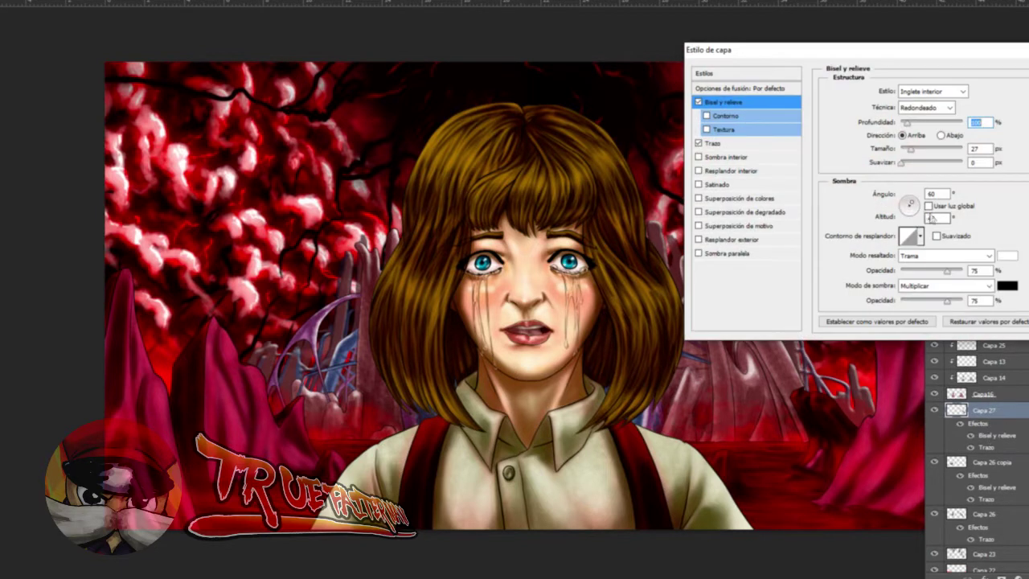
{"action": "left_click", "coordinate": [907, 201]}
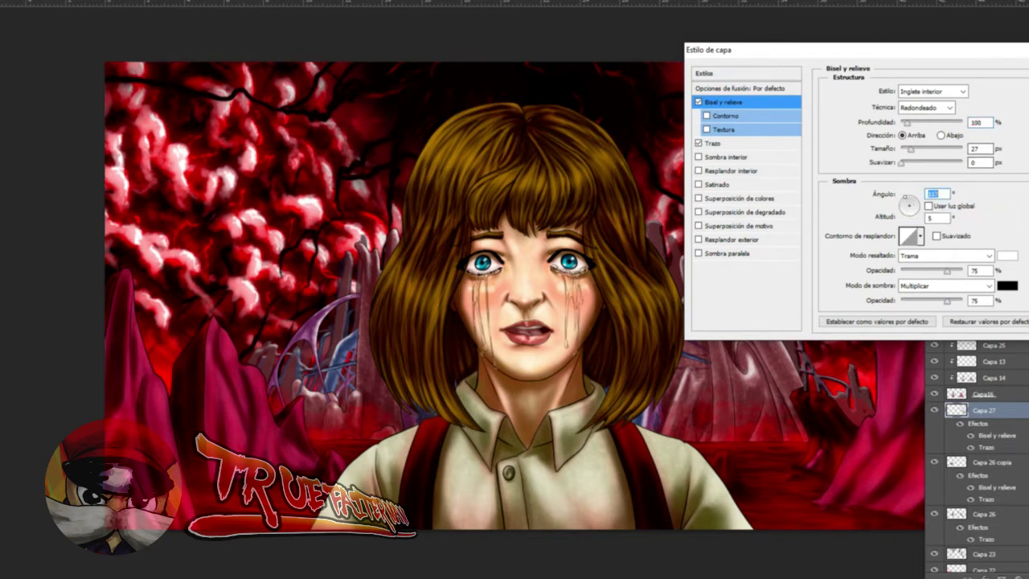
{"action": "key", "text": "Return"}
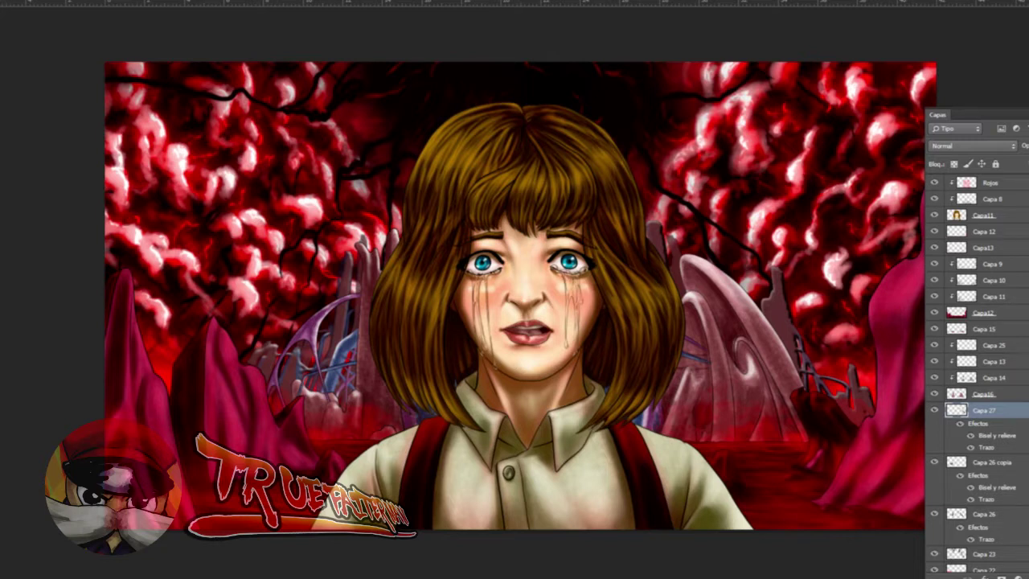
- Create a new empty layer above Capa 25, just below Capa 15
{"action": "key", "text": "F7"}
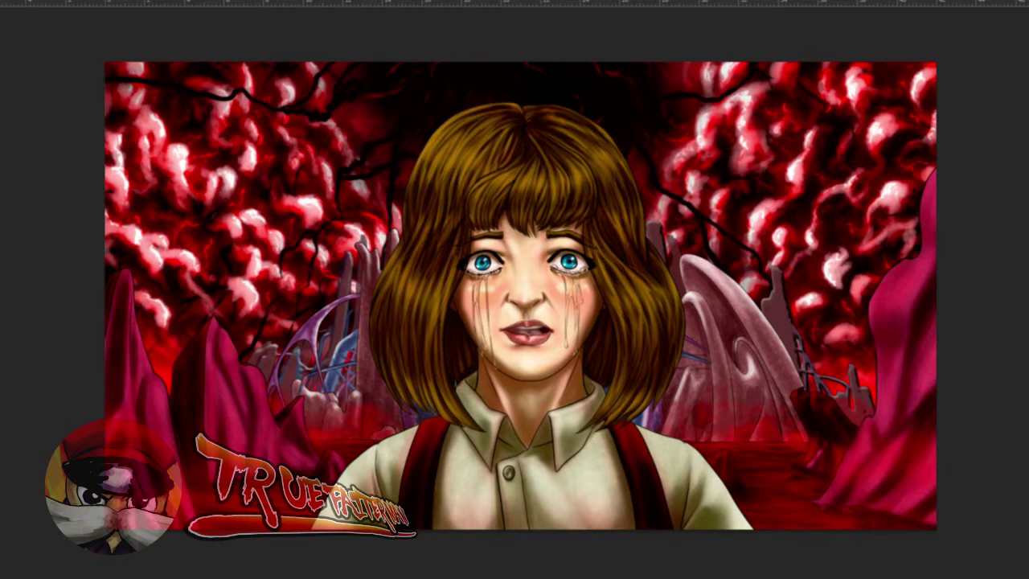
{"action": "key", "text": "F7"}
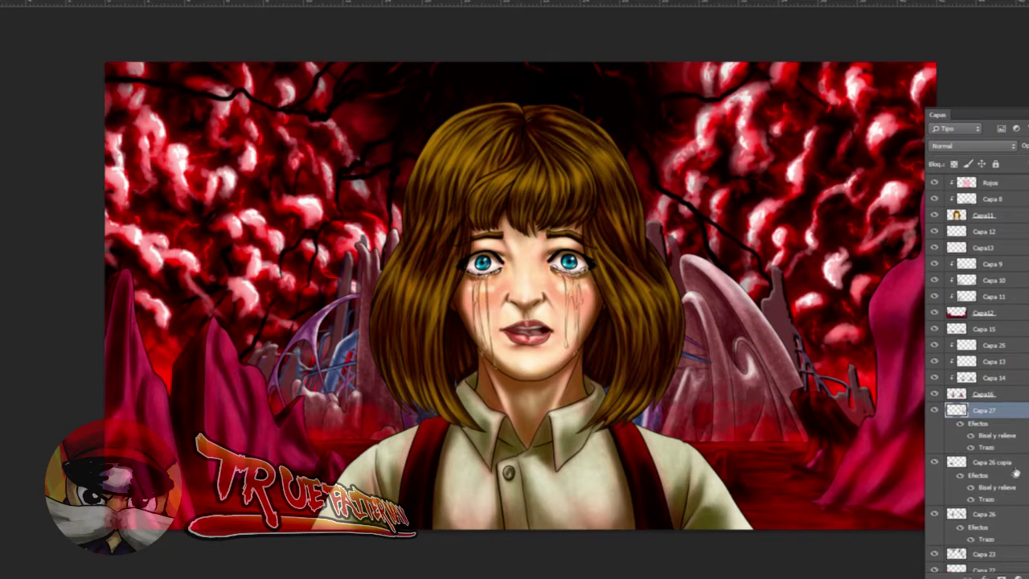
{"action": "scroll", "coordinate": [1016, 386], "scroll_direction": "up", "scroll_amount": 2}
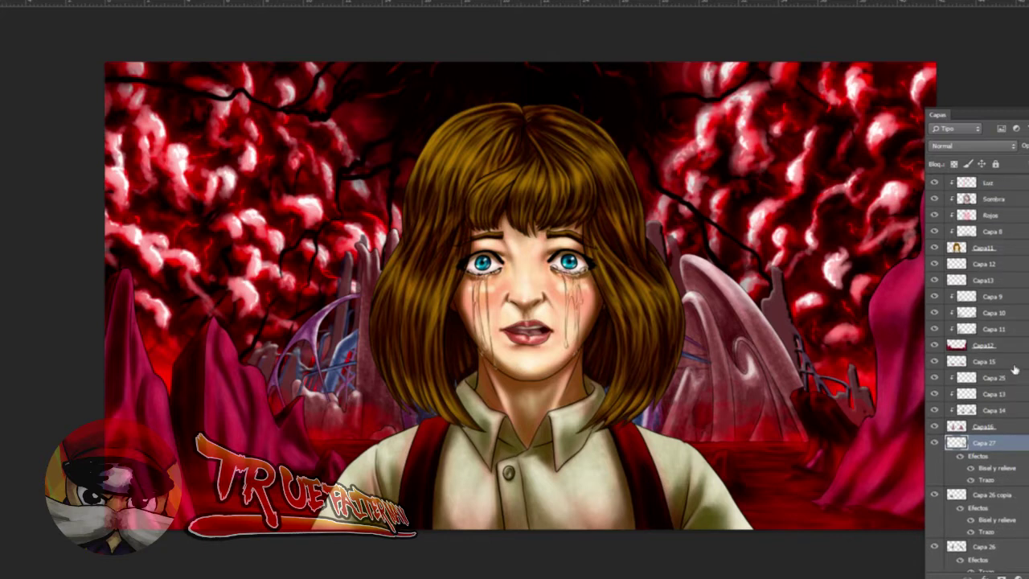
{"action": "left_click", "coordinate": [935, 410]}
{"action": "left_click", "coordinate": [935, 410]}
{"action": "left_click", "coordinate": [995, 379]}
{"action": "key", "text": "ctrl+shift+alt+n"}
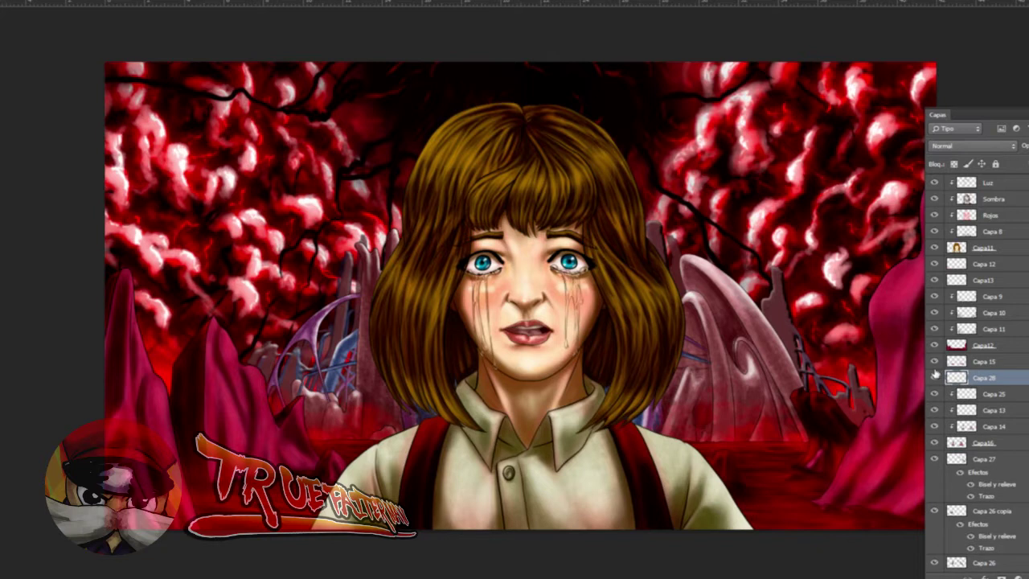
- Resize the brush and sample a dark reddish tone from the wing-shaped structure right of the girl
{"action": "key", "text": "F7"}
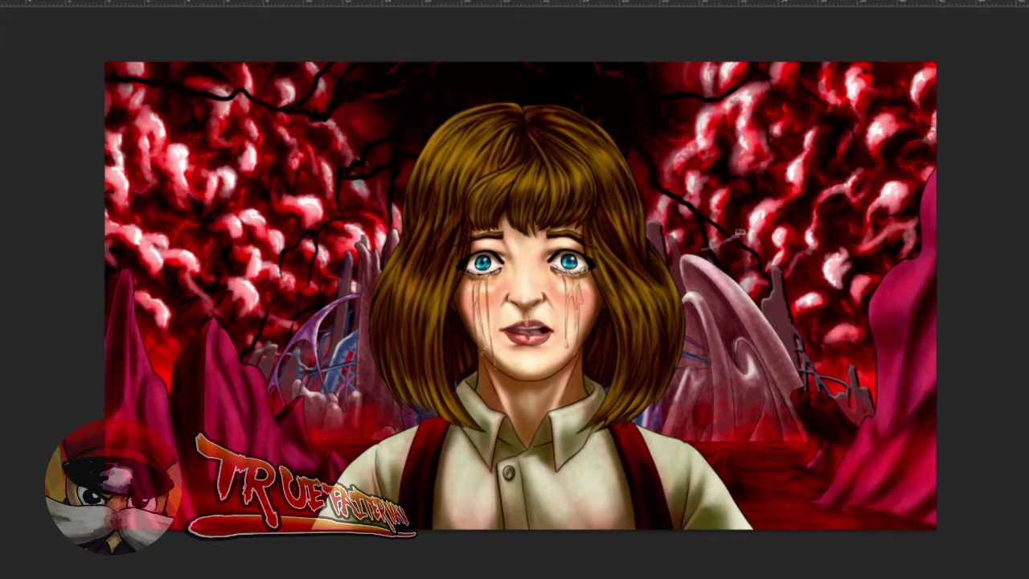
{"action": "key", "text": "ctrl+plus"}
{"action": "key", "text": "ctrl+plus"}
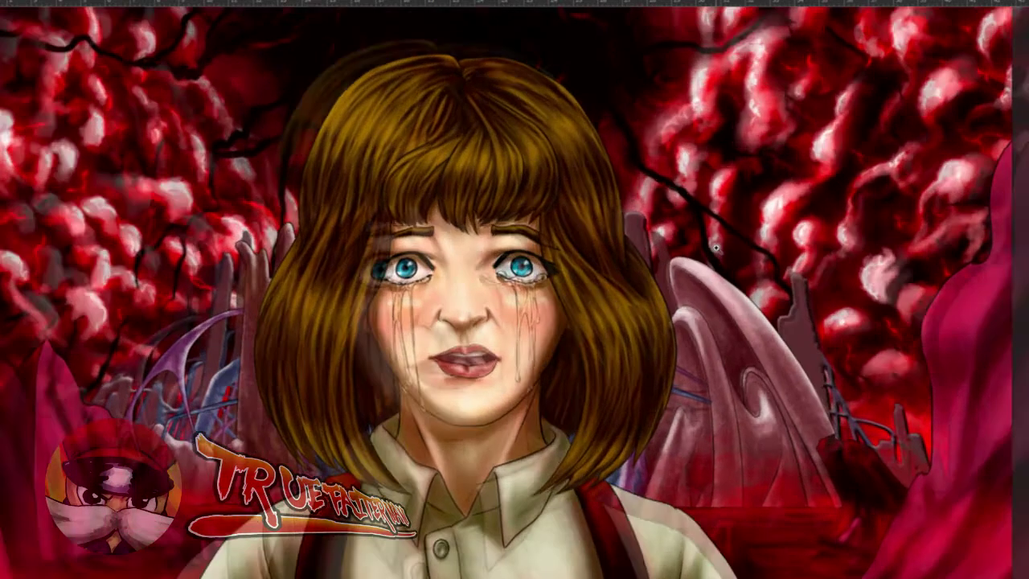
{"action": "key", "text": "ctrl+plus"}
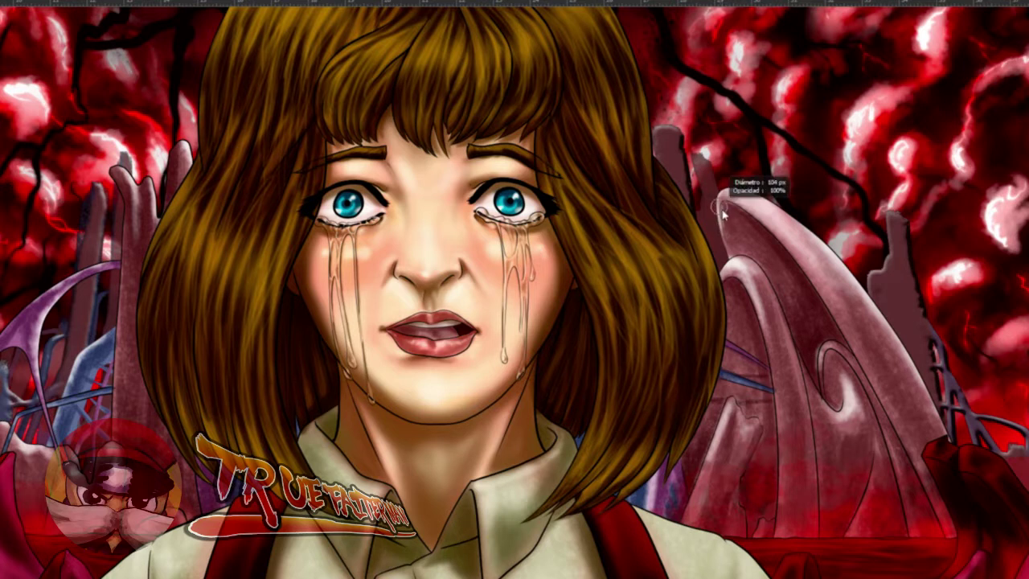
{"action": "left_click_drag", "start_coordinate": [722, 211], "coordinate": [719, 207]}
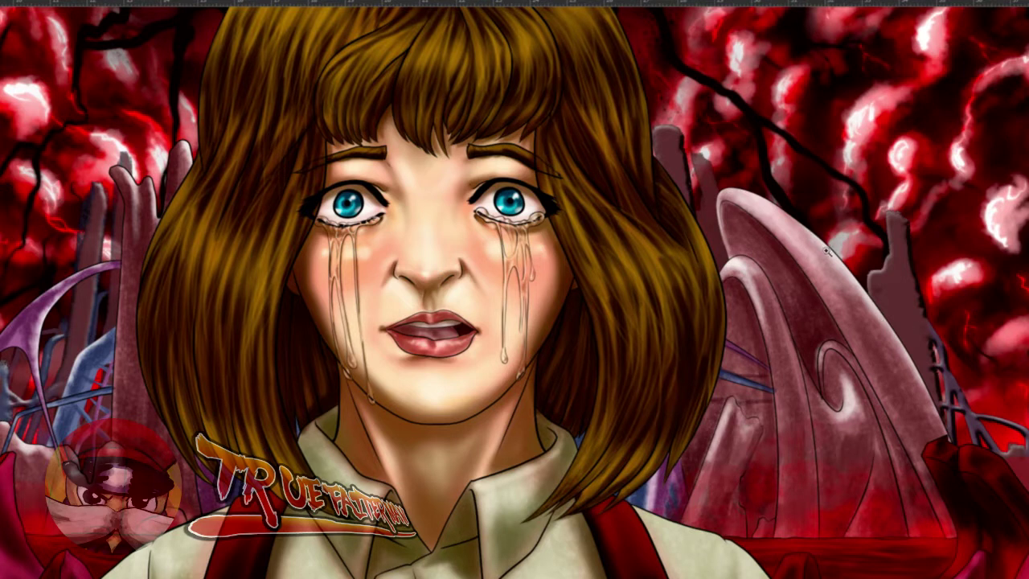
{"action": "scroll", "coordinate": [801, 245], "scroll_direction": "down", "scroll_amount": 3}
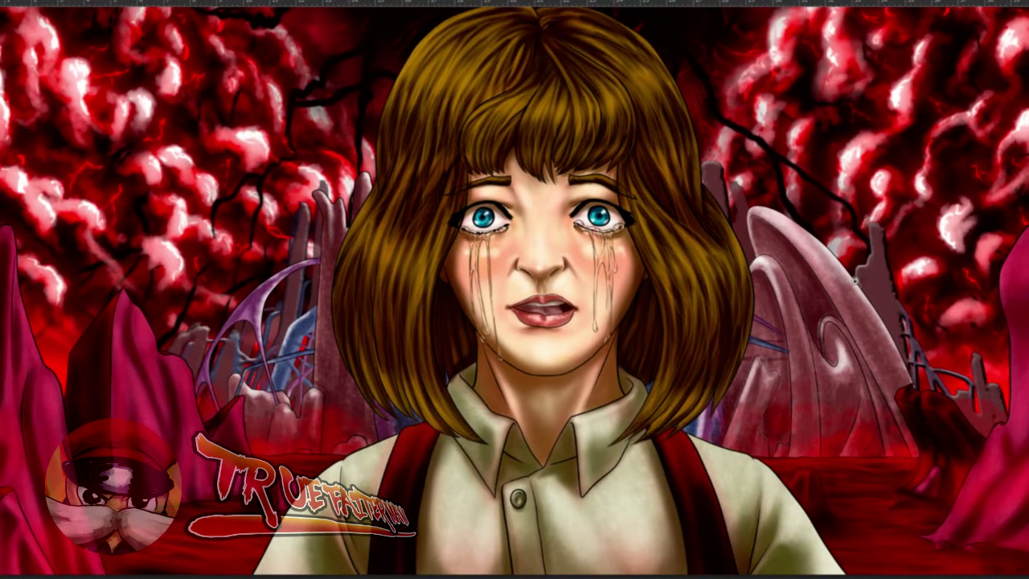
{"action": "scroll", "coordinate": [806, 221], "scroll_direction": "up", "scroll_amount": 4}
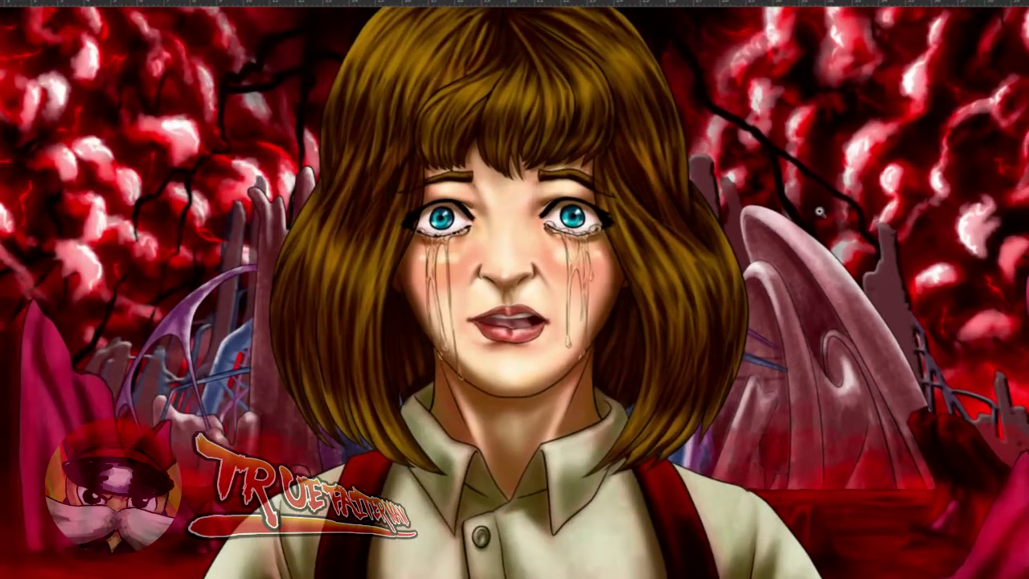
{"action": "scroll", "coordinate": [825, 215], "scroll_direction": "up", "scroll_amount": 1}
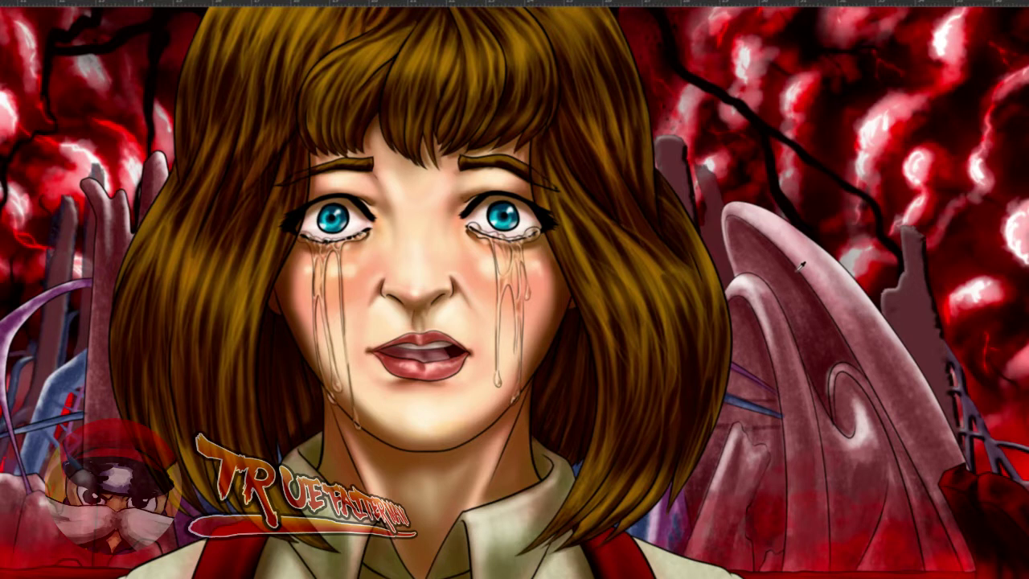
{"action": "left_click", "coordinate": [805, 266], "text": "alt"}
- Move Capa 28 up the layer stack to sit between Capa 12 and Capa13
{"action": "key", "text": "F7"}
{"action": "left_click", "coordinate": [934, 361]}
{"action": "left_click", "coordinate": [934, 361]}
{"action": "mouse_move", "coordinate": [961, 379]}
{"action": "left_mouse_down"}
{"action": "mouse_move", "coordinate": [997, 329]}
{"action": "mouse_move", "coordinate": [1013, 273]}
{"action": "mouse_move", "coordinate": [937, 280]}
{"action": "left_mouse_up"}
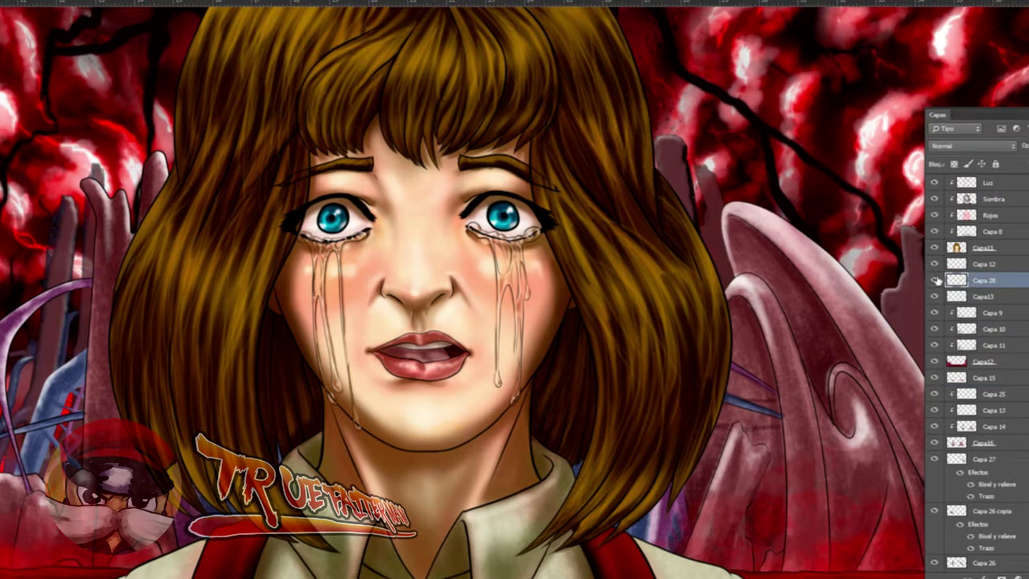
- Paint dark shading around the curled fold and inner folds of the wing-shaped structure on Capa 28, varying the brush size
{"action": "key", "text": "F7"}
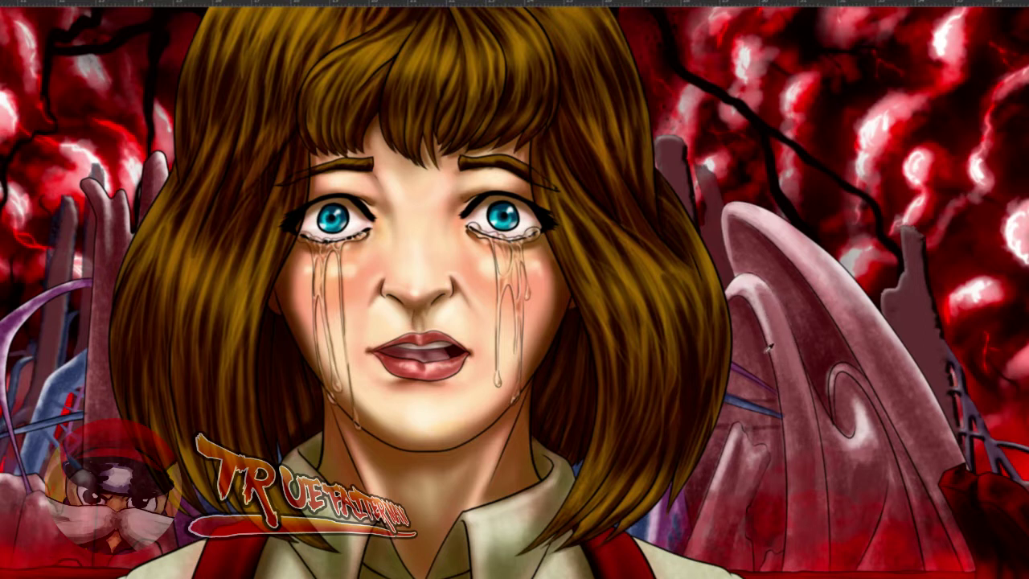
{"action": "left_click", "coordinate": [769, 544], "text": "alt"}
{"action": "right_click", "coordinate": [753, 326], "text": "alt"}
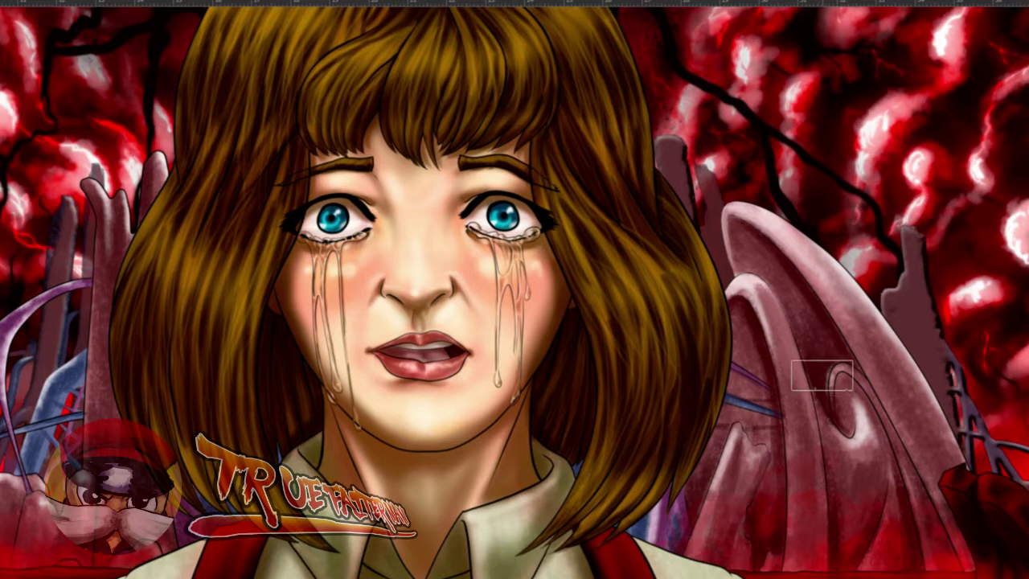
{"action": "mouse_move", "coordinate": [853, 410]}
{"action": "left_mouse_down"}
{"action": "mouse_move", "coordinate": [846, 414]}
{"action": "mouse_move", "coordinate": [843, 399]}
{"action": "mouse_move", "coordinate": [843, 431]}
{"action": "mouse_move", "coordinate": [841, 406]}
{"action": "left_mouse_up"}
{"action": "right_click", "coordinate": [850, 421], "text": "alt"}
{"action": "mouse_move", "coordinate": [837, 360]}
{"action": "left_mouse_down"}
{"action": "mouse_move", "coordinate": [835, 395]}
{"action": "mouse_move", "coordinate": [844, 386]}
{"action": "mouse_move", "coordinate": [841, 360]}
{"action": "left_mouse_up"}
{"action": "right_click", "coordinate": [885, 464], "text": "alt"}
{"action": "mouse_move", "coordinate": [882, 413]}
{"action": "left_mouse_down"}
{"action": "mouse_move", "coordinate": [845, 357]}
{"action": "mouse_move", "coordinate": [904, 455]}
{"action": "left_mouse_up"}
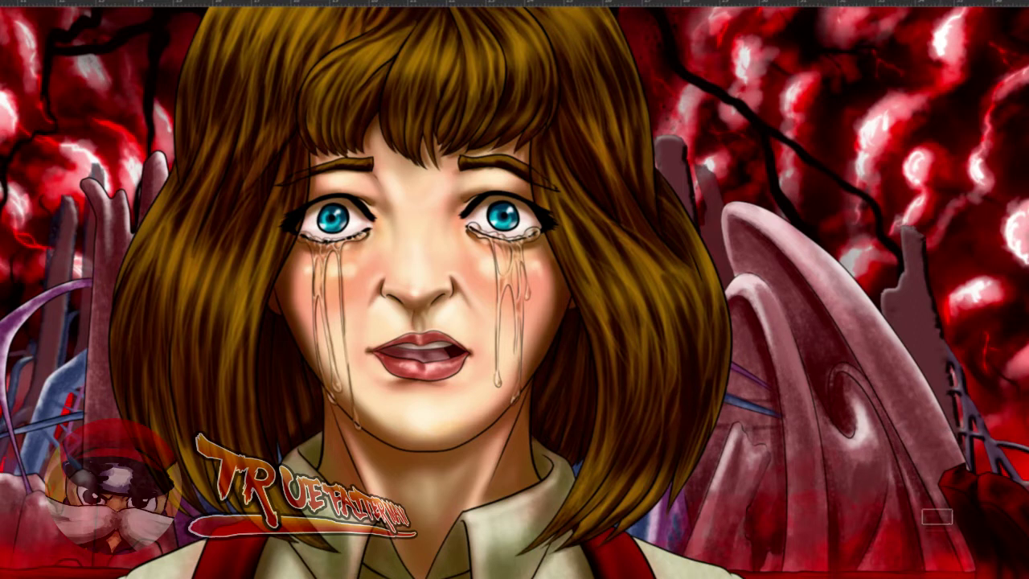
- Paint small shading strokes over the lower folds and base of the wing-shaped structure with a resized brush
{"action": "right_click", "coordinate": [924, 493], "text": "alt"}
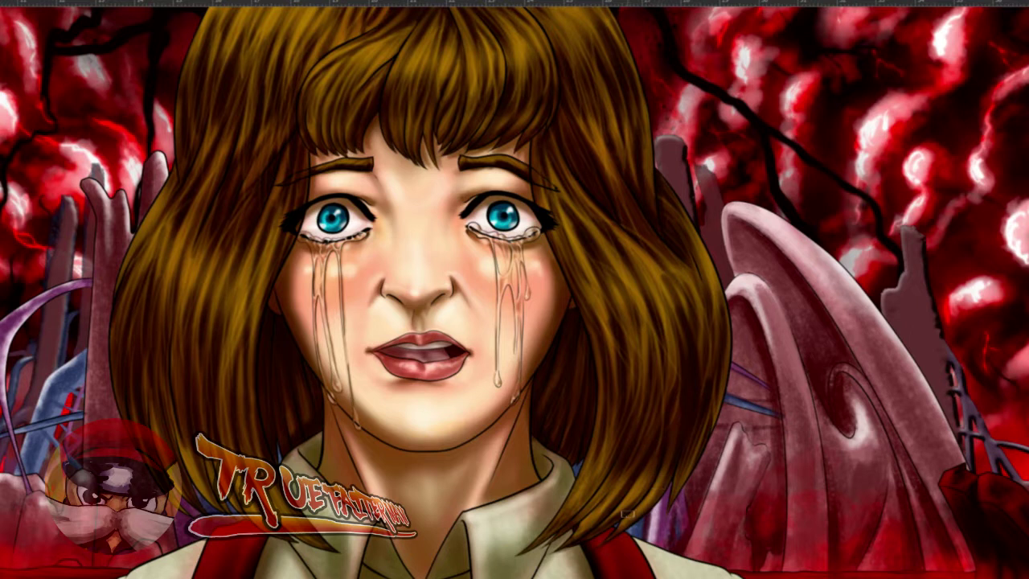
{"action": "left_click_drag", "start_coordinate": [746, 516], "coordinate": [753, 517]}
{"action": "left_click_drag", "start_coordinate": [745, 449], "coordinate": [741, 449]}
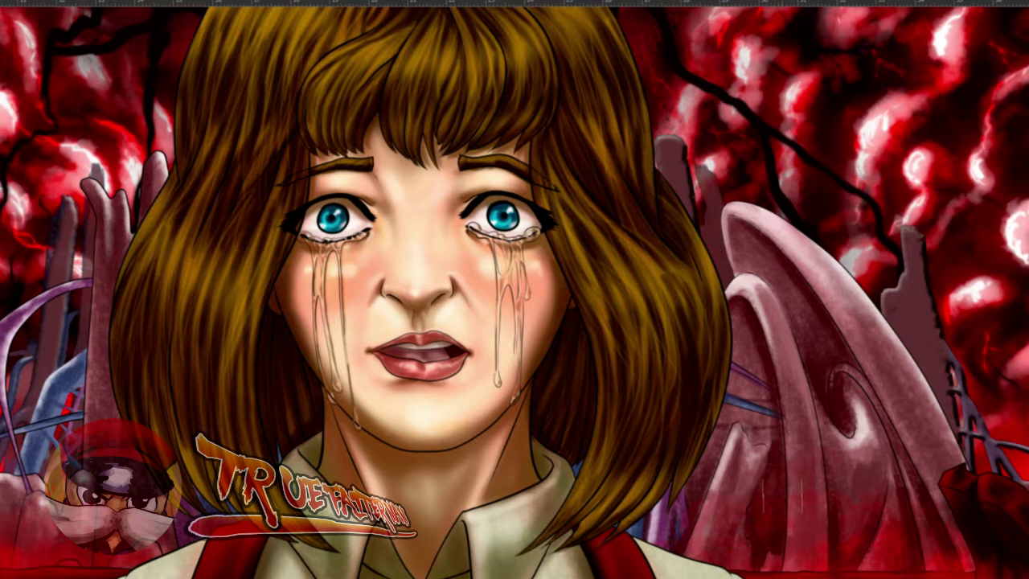
{"action": "left_click_drag", "start_coordinate": [775, 562], "coordinate": [766, 562]}
{"action": "left_click_drag", "start_coordinate": [803, 559], "coordinate": [777, 500]}
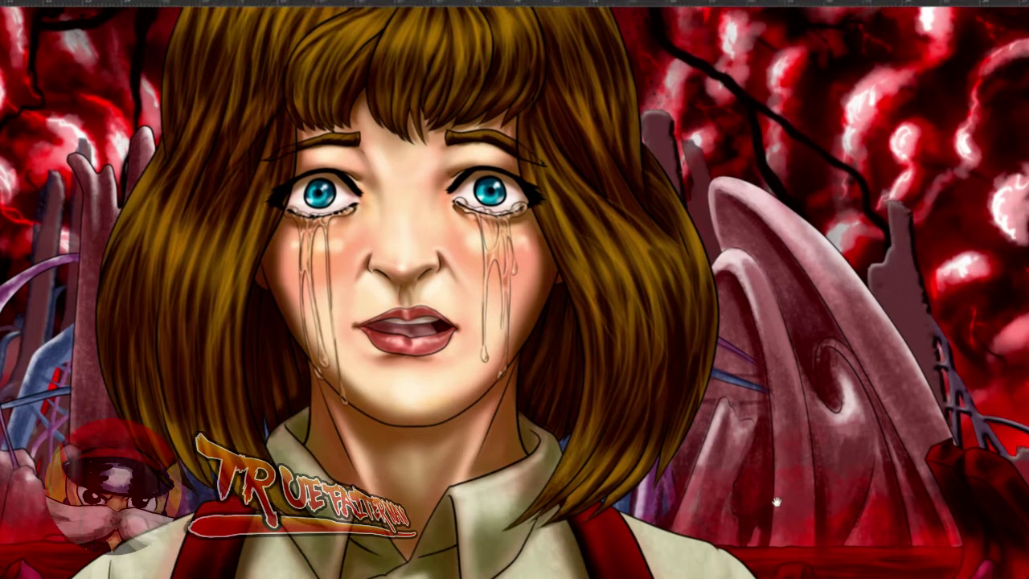
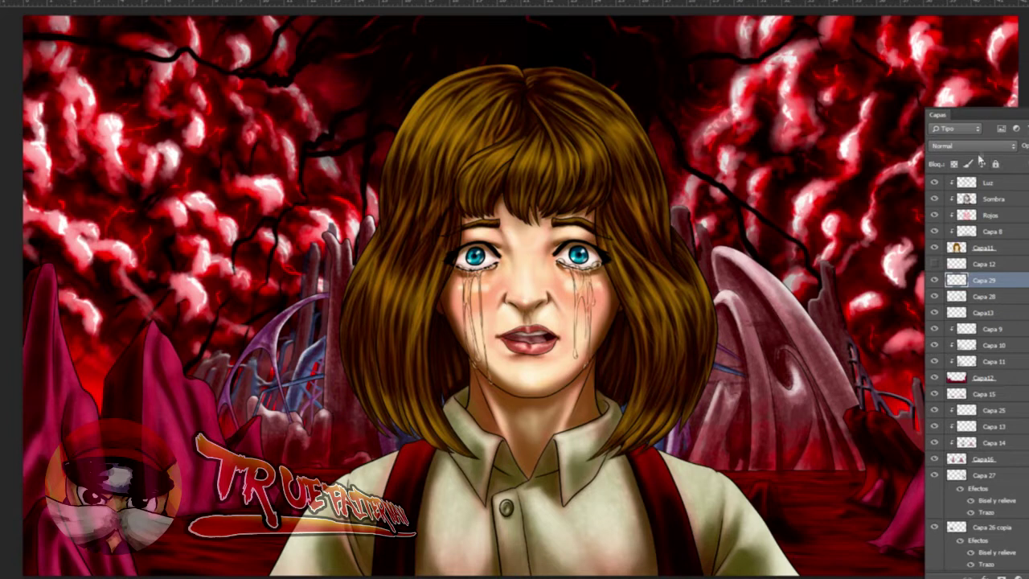
- Set the blending mode of Capa 29 to Trama
{"action": "left_click", "coordinate": [966, 148]}
{"action": "left_click", "coordinate": [970, 258]}
{"action": "key", "text": "F7"}
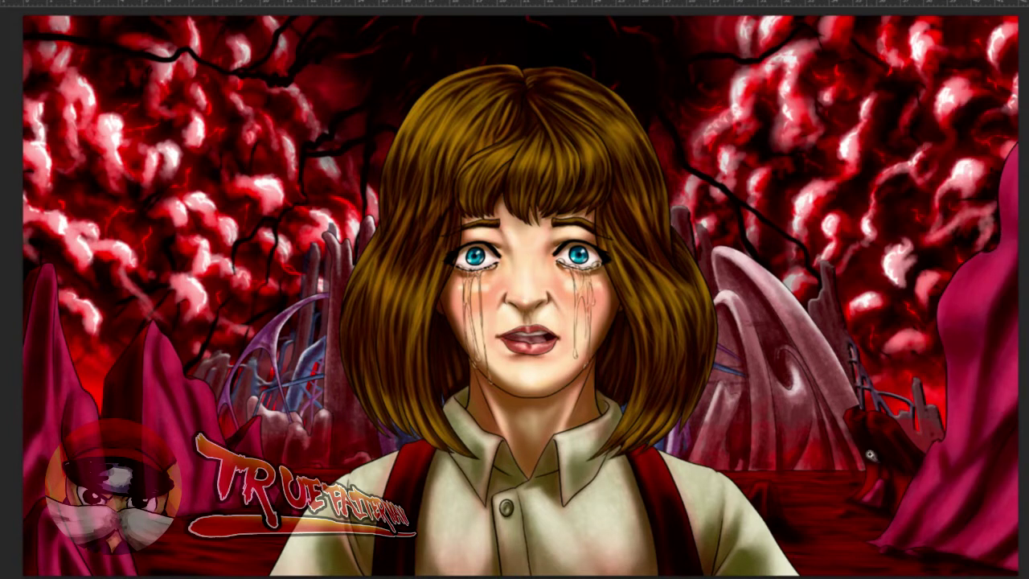
{"action": "key", "text": "F7"}
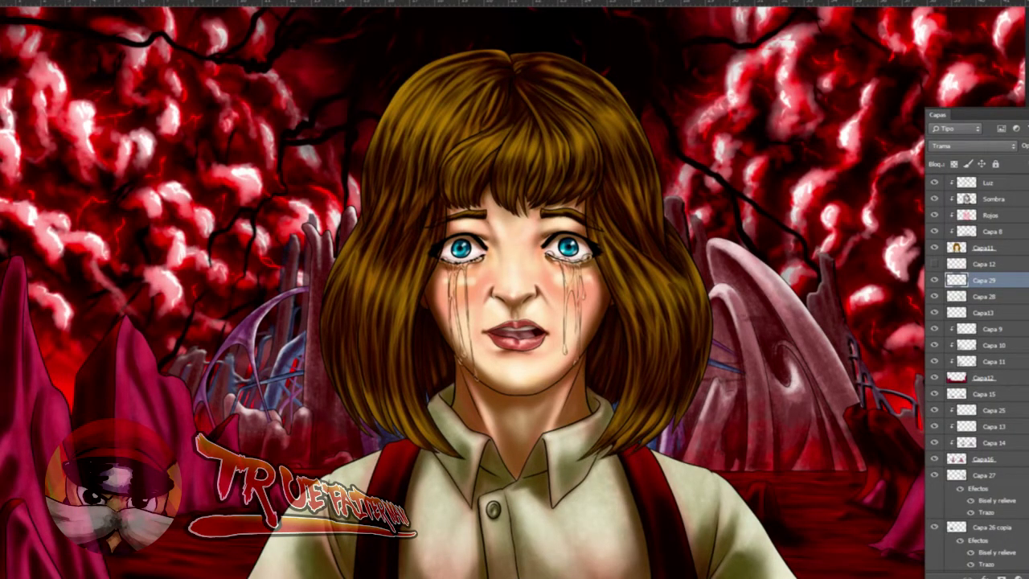
- Paint textured highlights on Capa 29 across the shoulder of the tall pink rock at the scene's far right, varying the brush size
{"action": "key", "text": "F7"}
{"action": "scroll", "coordinate": [857, 360], "scroll_direction": "up", "scroll_amount": 3}
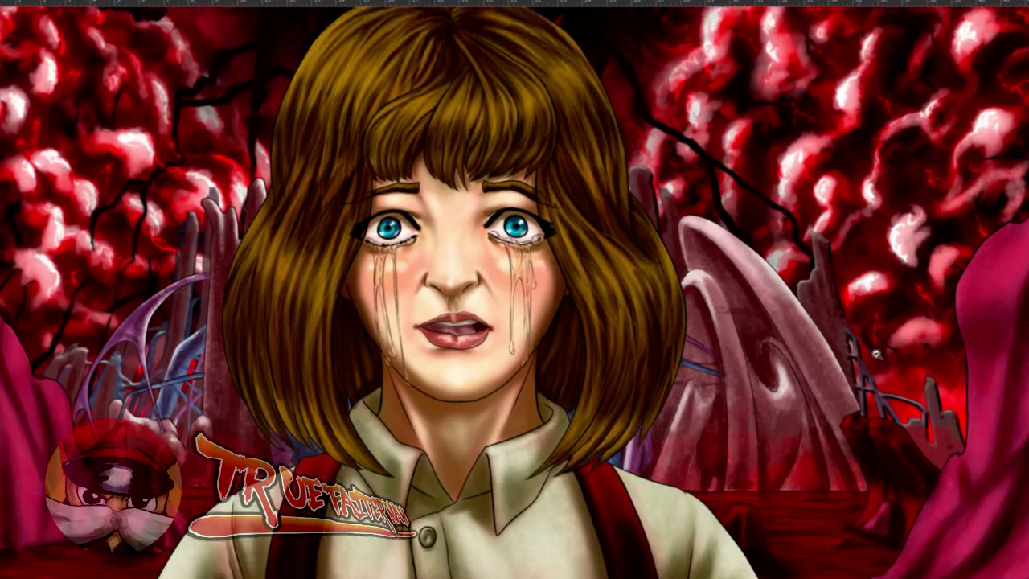
{"action": "left_click_drag", "start_coordinate": [860, 381], "coordinate": [796, 280]}
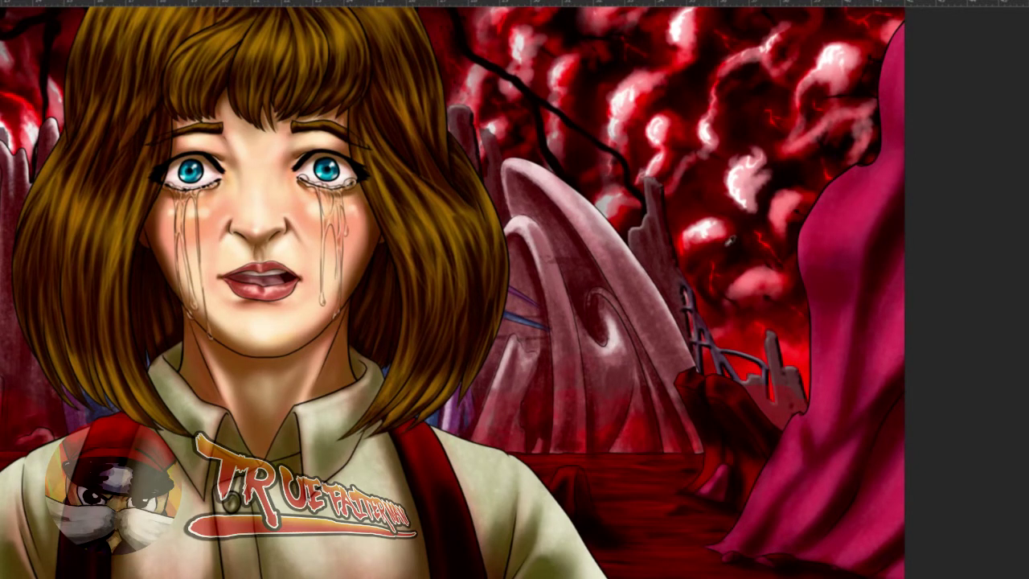
{"action": "left_click_drag", "start_coordinate": [826, 226], "coordinate": [837, 226]}
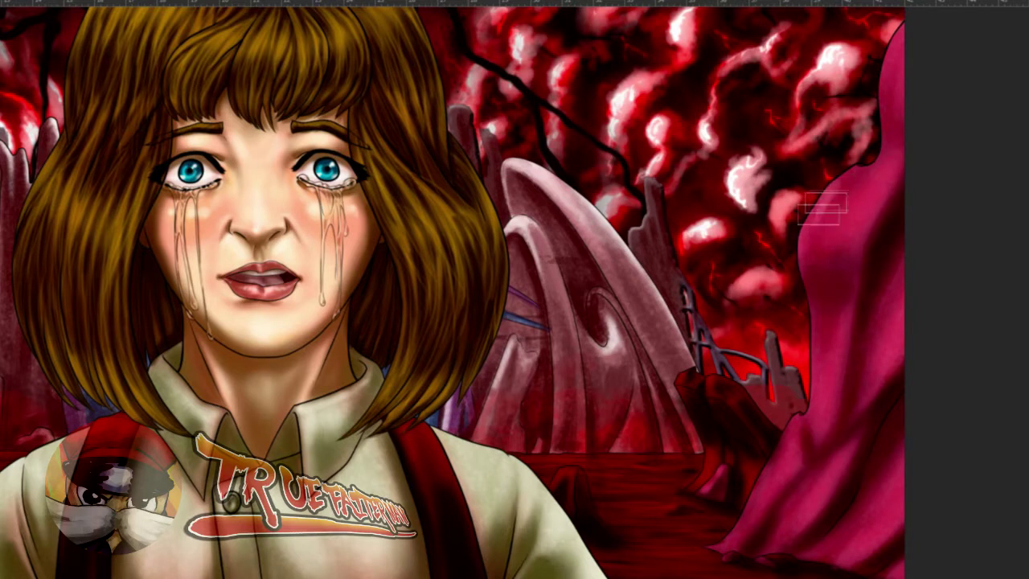
{"action": "key", "text": "bracketleft"}
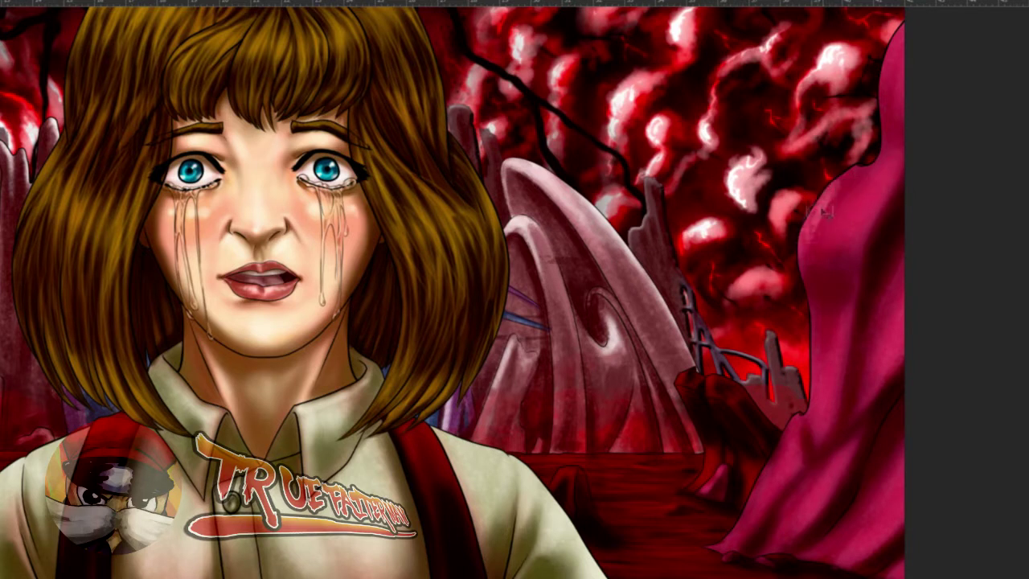
{"action": "key", "text": "bracketright"}
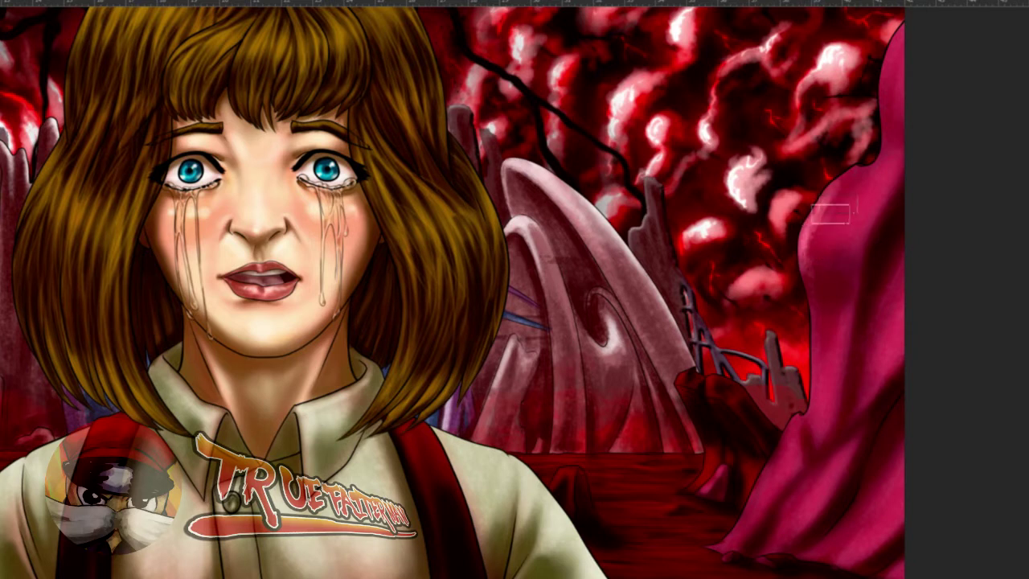
{"action": "left_click_drag", "start_coordinate": [837, 176], "coordinate": [860, 186]}
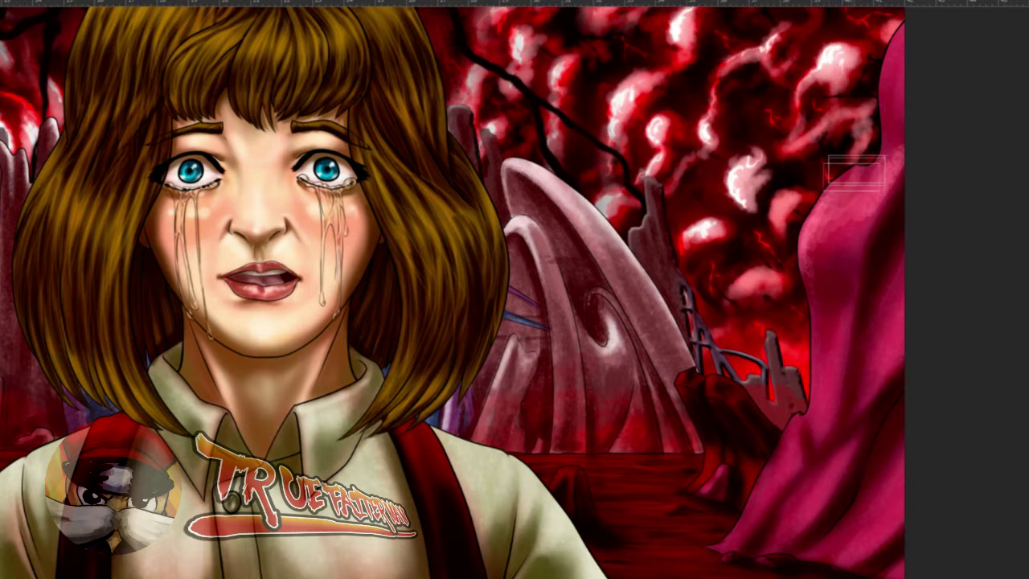
{"action": "key", "text": "]"}
{"action": "key", "text": "]"}
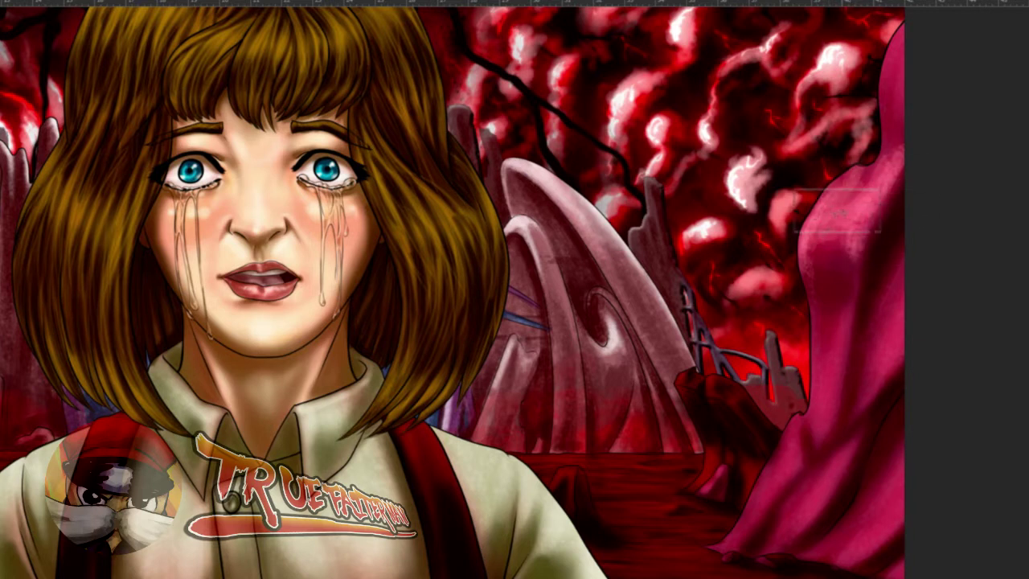
- Add smaller textured highlights along the upper crease and neck of the far-right pink rock with a resized brush
{"action": "right_click", "coordinate": [876, 162], "text": "alt"}
{"action": "left_click_drag", "start_coordinate": [872, 171], "coordinate": [840, 160]}
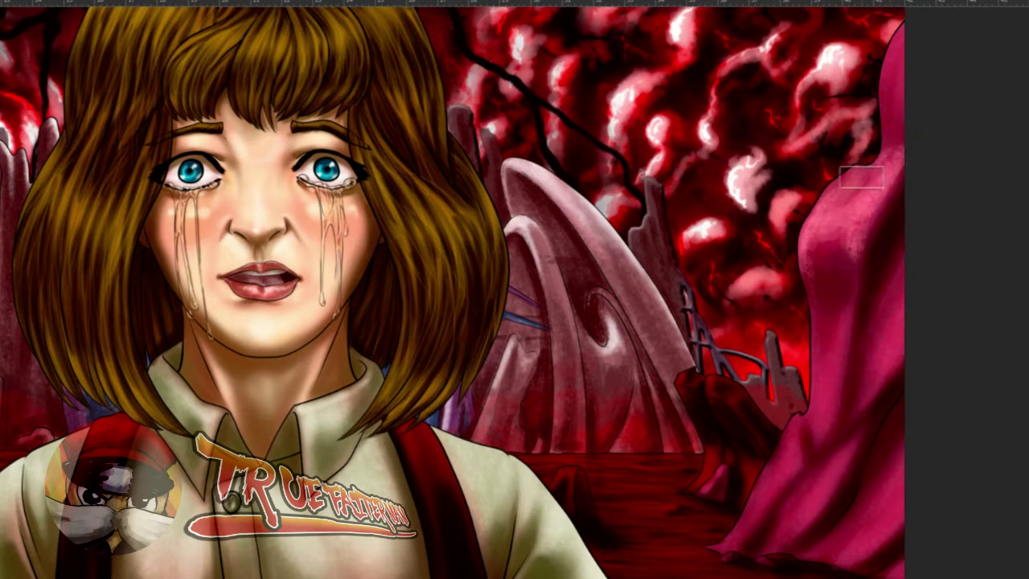
{"action": "right_click", "coordinate": [873, 165], "text": "alt"}
{"action": "left_click_drag", "start_coordinate": [877, 174], "coordinate": [863, 177]}
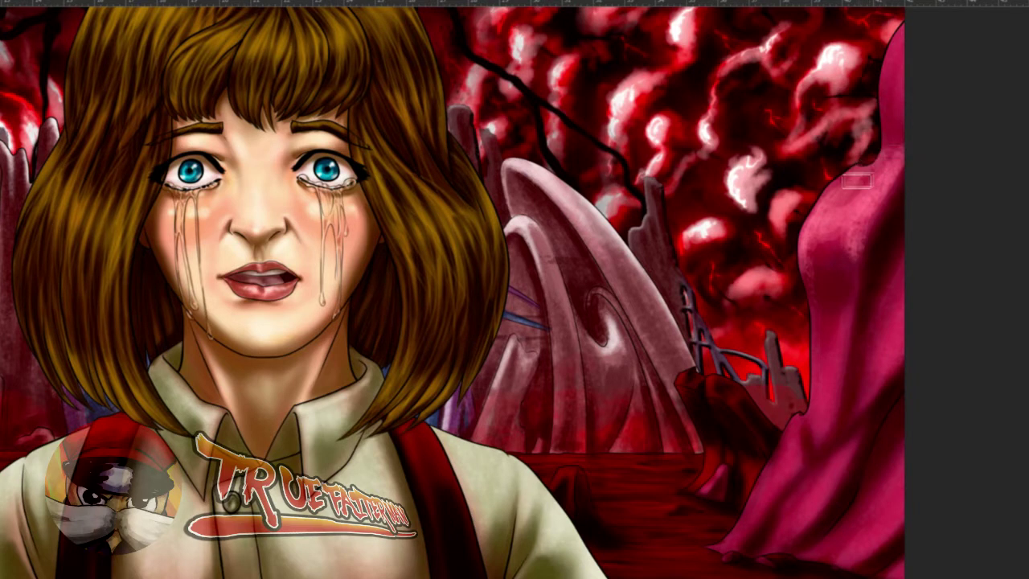
{"action": "right_click", "coordinate": [871, 176], "text": "alt"}
{"action": "right_click", "coordinate": [907, 147], "text": "alt"}
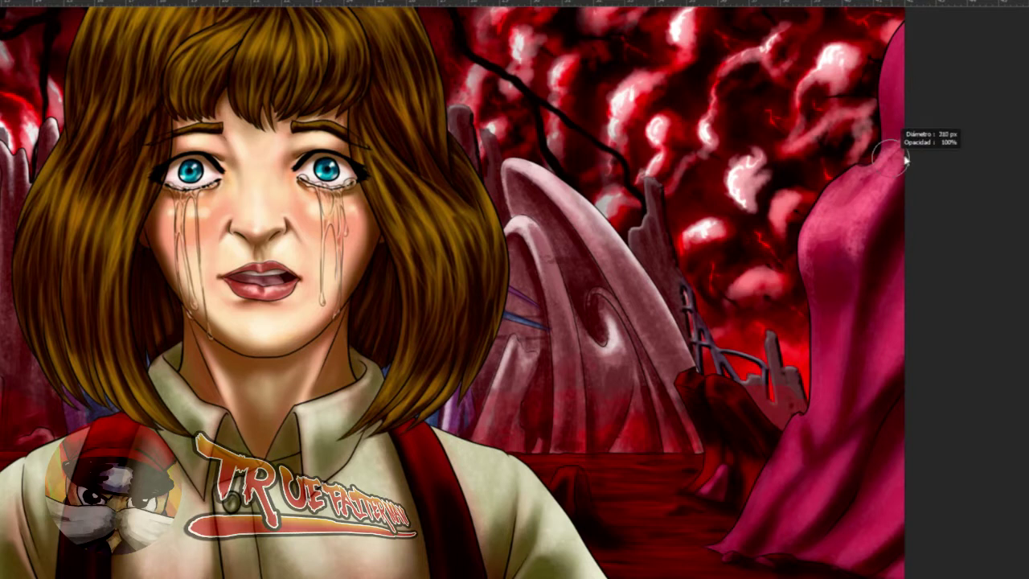
{"action": "left_click_drag", "start_coordinate": [908, 153], "coordinate": [863, 235]}
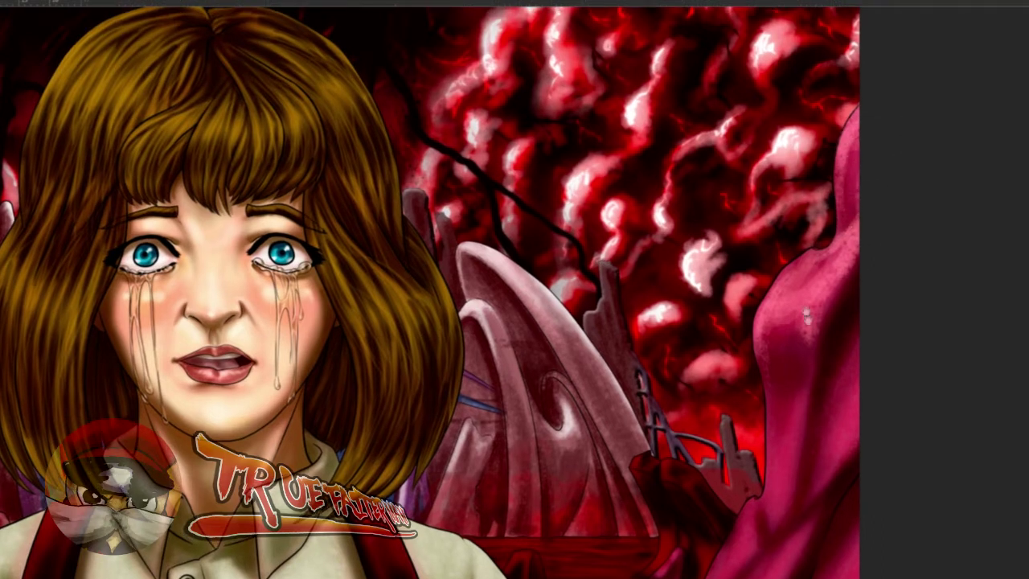
- Paint long speckled highlight strokes down the middle fold of the far-right pink rock
{"action": "mouse_move", "coordinate": [807, 318]}
{"action": "left_mouse_down"}
{"action": "mouse_move", "coordinate": [821, 234]}
{"action": "mouse_move", "coordinate": [761, 251]}
{"action": "left_mouse_up"}
{"action": "mouse_move", "coordinate": [784, 210]}
{"action": "left_mouse_down"}
{"action": "mouse_move", "coordinate": [826, 200]}
{"action": "mouse_move", "coordinate": [806, 201]}
{"action": "left_mouse_up"}
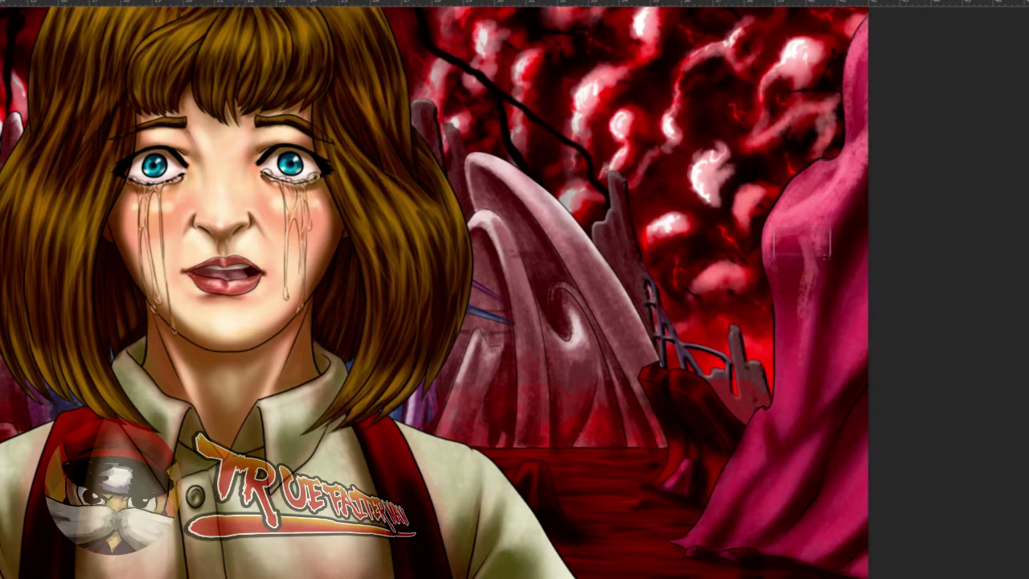
{"action": "left_click_drag", "start_coordinate": [784, 354], "coordinate": [787, 401]}
{"action": "left_click_drag", "start_coordinate": [808, 294], "coordinate": [785, 410]}
{"action": "left_click_drag", "start_coordinate": [808, 308], "coordinate": [784, 410]}
{"action": "left_click_drag", "start_coordinate": [794, 368], "coordinate": [785, 420]}
{"action": "left_click_drag", "start_coordinate": [793, 290], "coordinate": [793, 346]}
{"action": "mouse_move", "coordinate": [800, 238]}
{"action": "left_mouse_down"}
{"action": "mouse_move", "coordinate": [800, 355]}
{"action": "mouse_move", "coordinate": [795, 334]}
{"action": "left_mouse_up"}
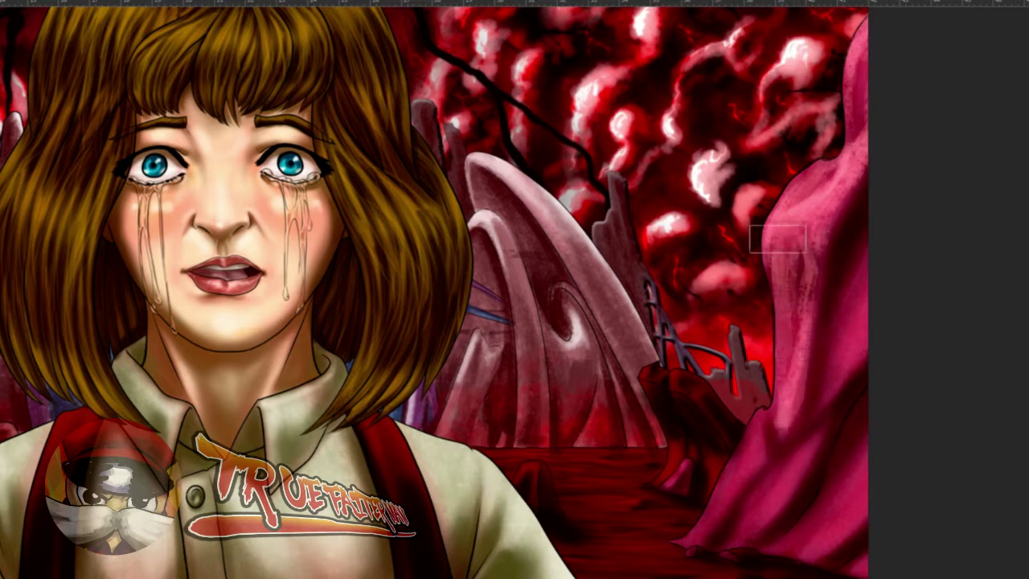
- Erase highlight spill along the far-right rock's outer edge and refine the light over its inner folds
{"action": "key", "text": "e"}
{"action": "left_click_drag", "start_coordinate": [769, 250], "coordinate": [756, 257]}
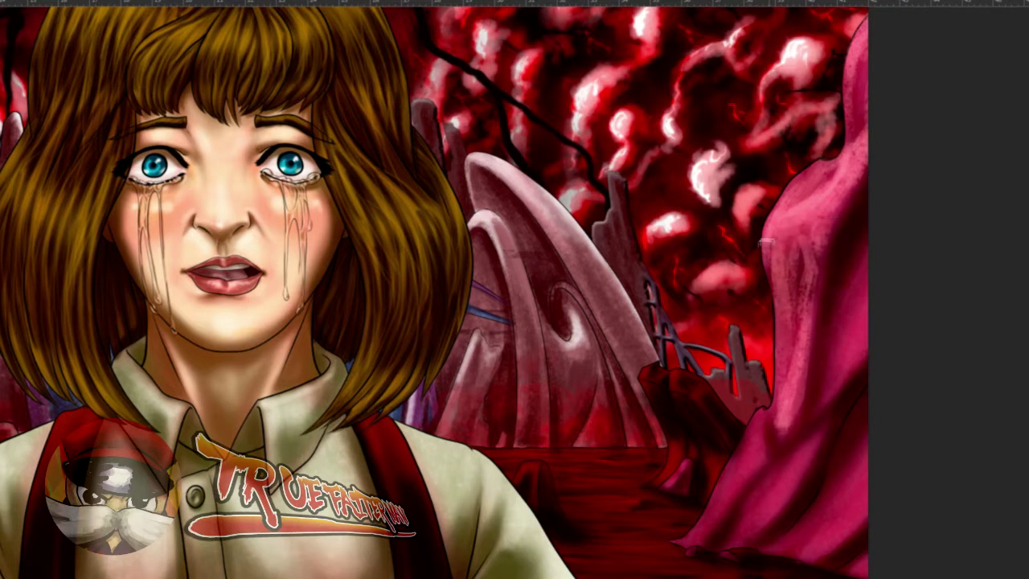
{"action": "key", "text": "e"}
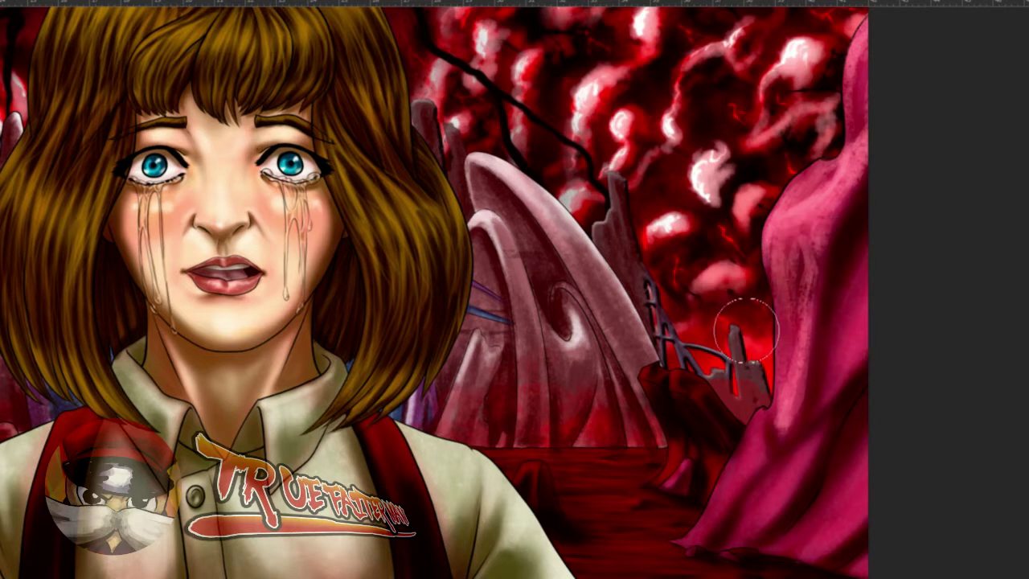
{"action": "mouse_move", "coordinate": [832, 281]}
{"action": "left_mouse_down"}
{"action": "mouse_move", "coordinate": [795, 303]}
{"action": "mouse_move", "coordinate": [789, 270]}
{"action": "mouse_move", "coordinate": [783, 374]}
{"action": "left_mouse_up"}
{"action": "key", "text": "b"}
{"action": "key", "text": "e"}
{"action": "key", "text": "b"}
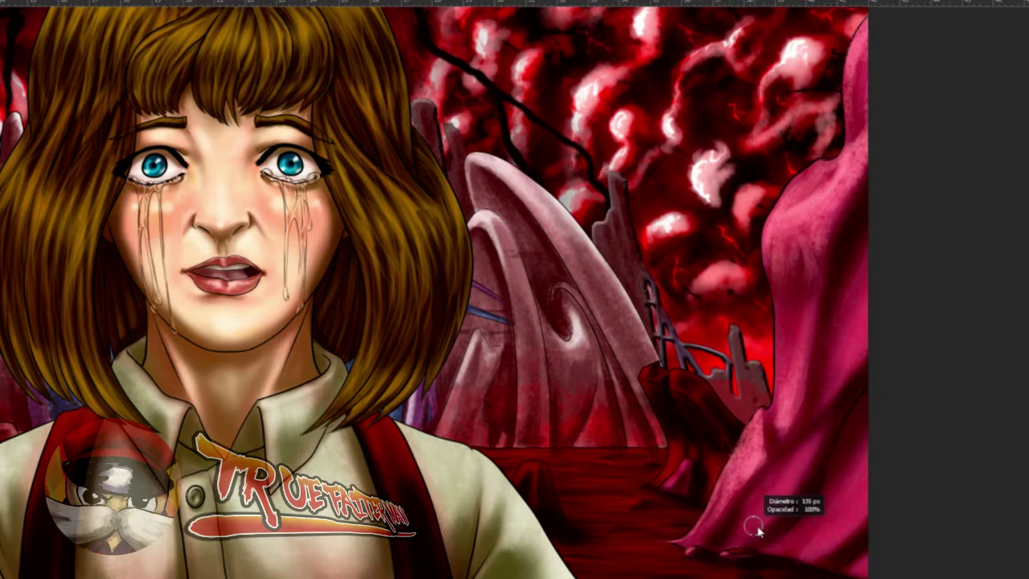
- Paint speckled highlights over the lower folds and spreading base of the far-right pink rock
{"action": "left_click_drag", "start_coordinate": [803, 461], "coordinate": [831, 463]}
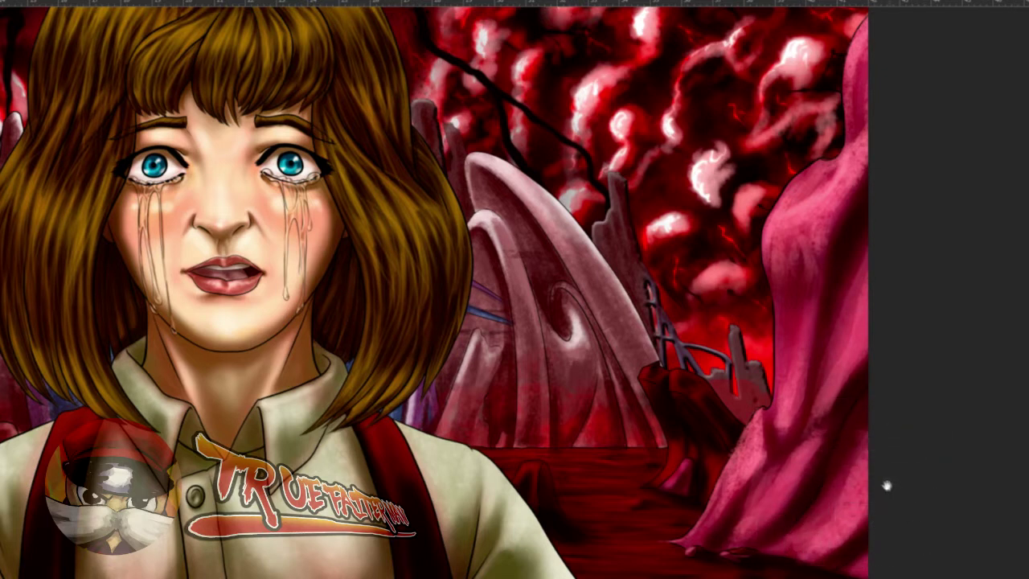
{"action": "left_click_drag", "start_coordinate": [884, 482], "coordinate": [838, 441]}
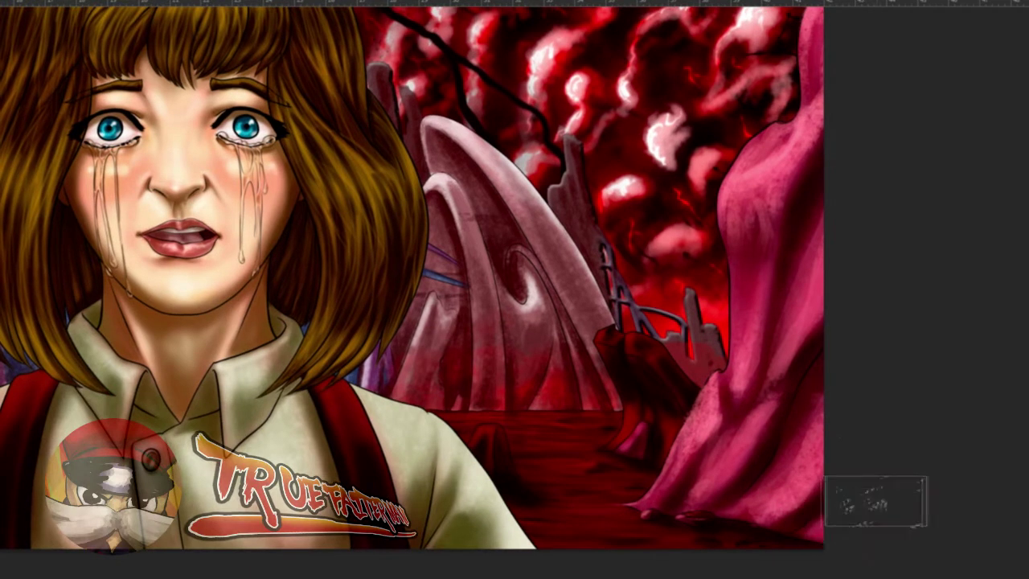
{"action": "left_click_drag", "start_coordinate": [777, 368], "coordinate": [801, 413]}
{"action": "left_click_drag", "start_coordinate": [693, 427], "coordinate": [675, 428]}
- Highlight the small dark rocks beside the far-right rock's base and erase the excess light at their top edge
{"action": "left_click_drag", "start_coordinate": [517, 481], "coordinate": [510, 475]}
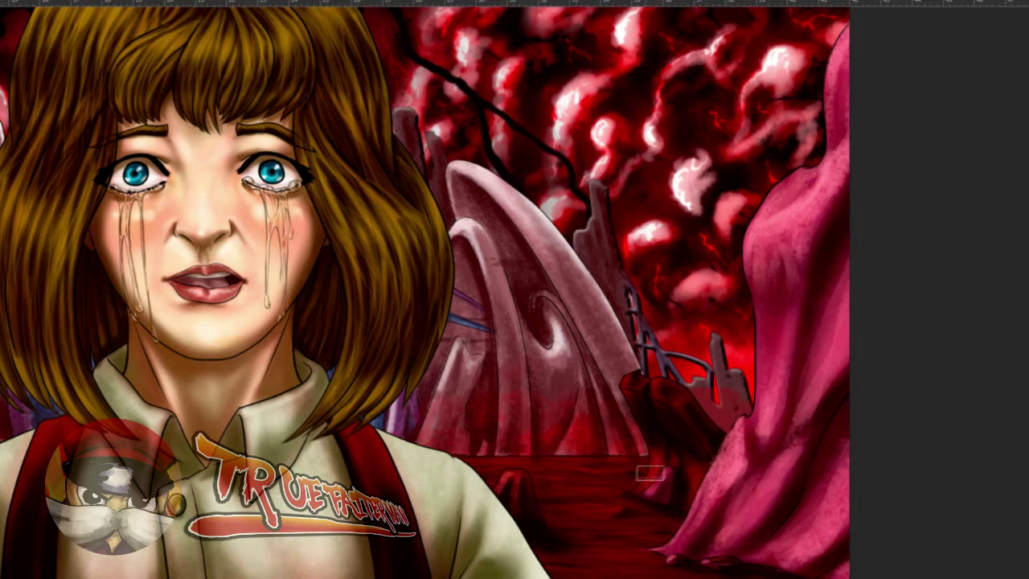
{"action": "left_click_drag", "start_coordinate": [651, 482], "coordinate": [646, 484]}
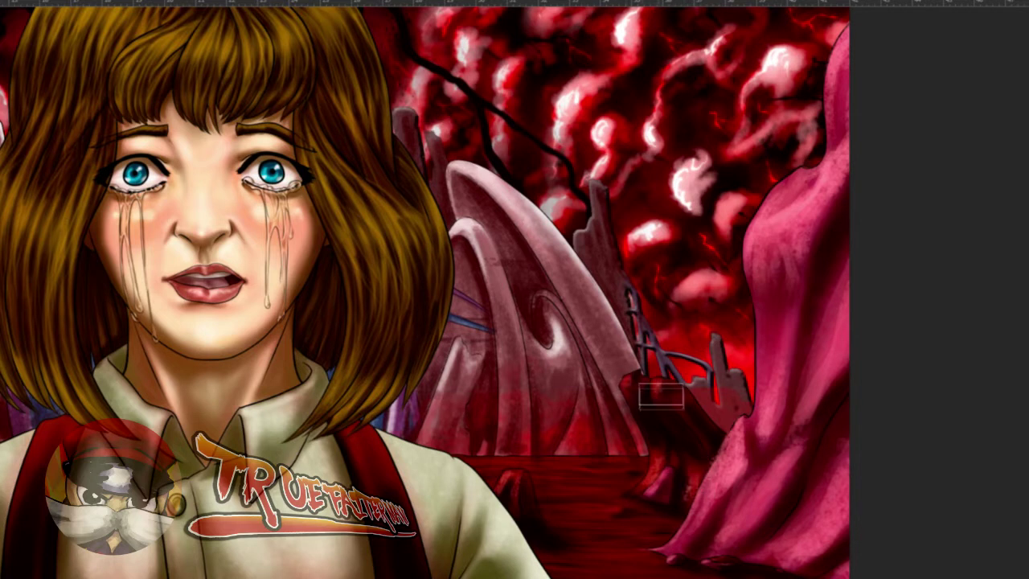
{"action": "key", "text": "e"}
{"action": "left_click_drag", "start_coordinate": [646, 394], "coordinate": [635, 392]}
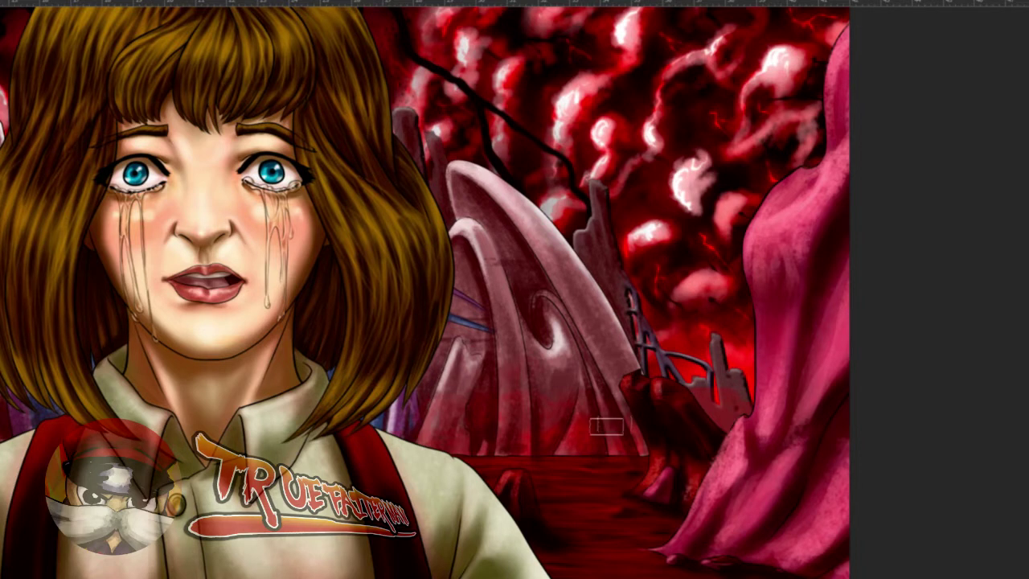
- Paint speckled highlights over the folds of the broad pink rock on the scene's left side
{"action": "left_click_drag", "start_coordinate": [592, 481], "coordinate": [822, 415]}
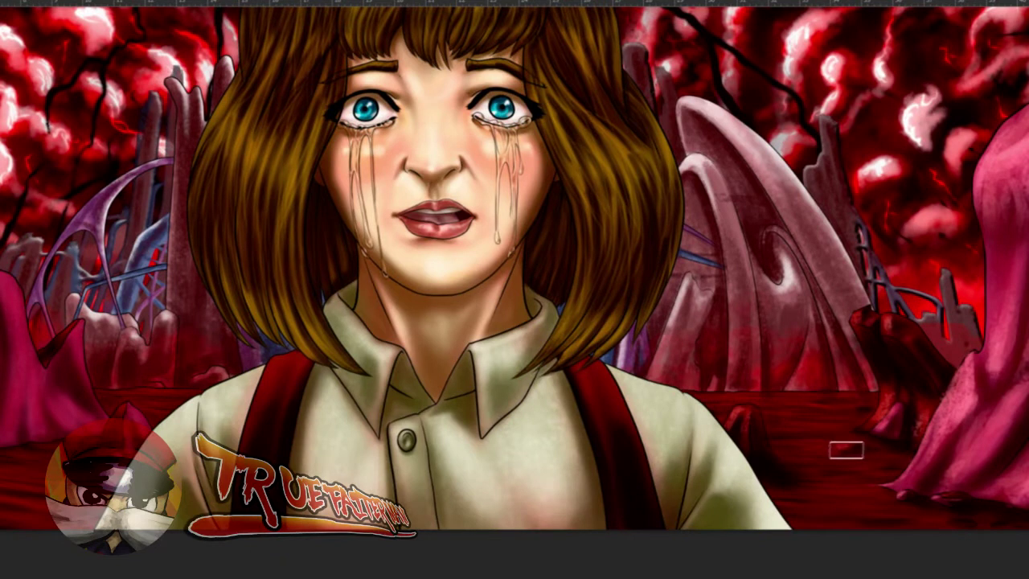
{"action": "left_click_drag", "start_coordinate": [452, 429], "coordinate": [624, 412]}
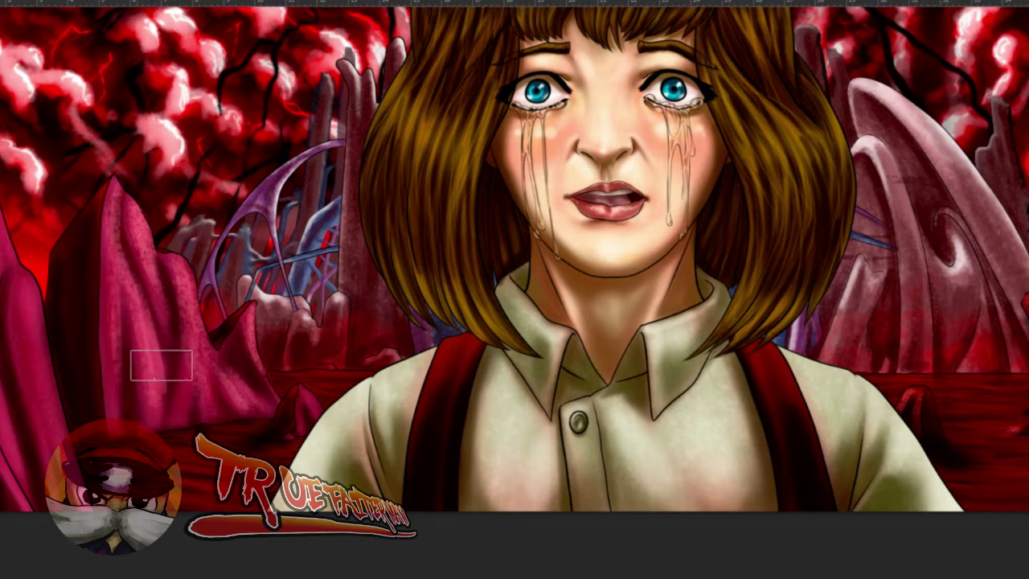
{"action": "left_click", "coordinate": [689, 576]}
{"action": "mouse_move", "coordinate": [721, 241]}
{"action": "left_mouse_down"}
{"action": "mouse_move", "coordinate": [721, 250]}
{"action": "mouse_move", "coordinate": [713, 215]}
{"action": "left_mouse_up"}
{"action": "left_click_drag", "start_coordinate": [643, 255], "coordinate": [737, 254]}
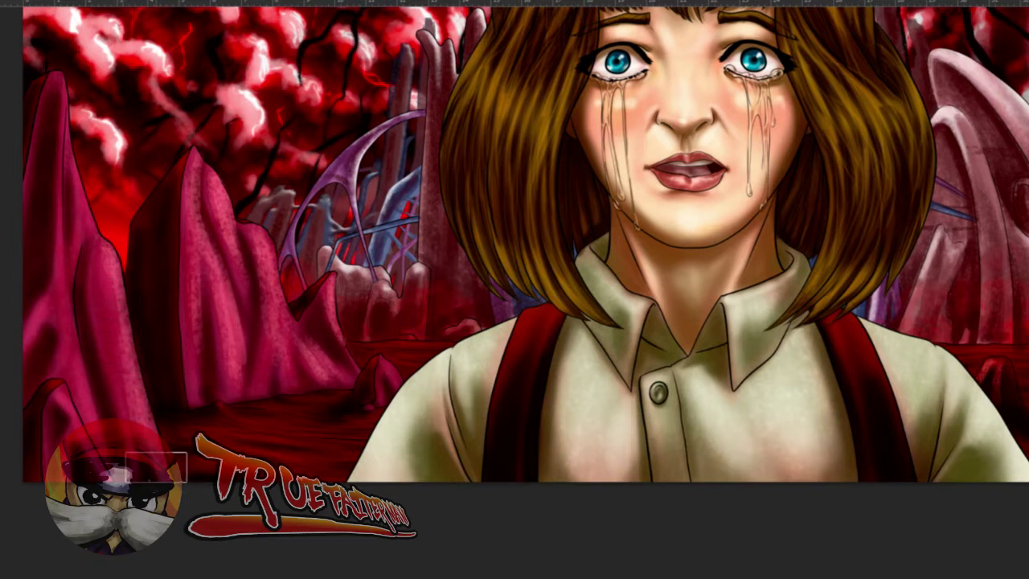
- Paint textured highlights along the peak and vertical folds of the far-left pink spire, varying the brush size
{"action": "left_click_drag", "start_coordinate": [110, 268], "coordinate": [119, 275]}
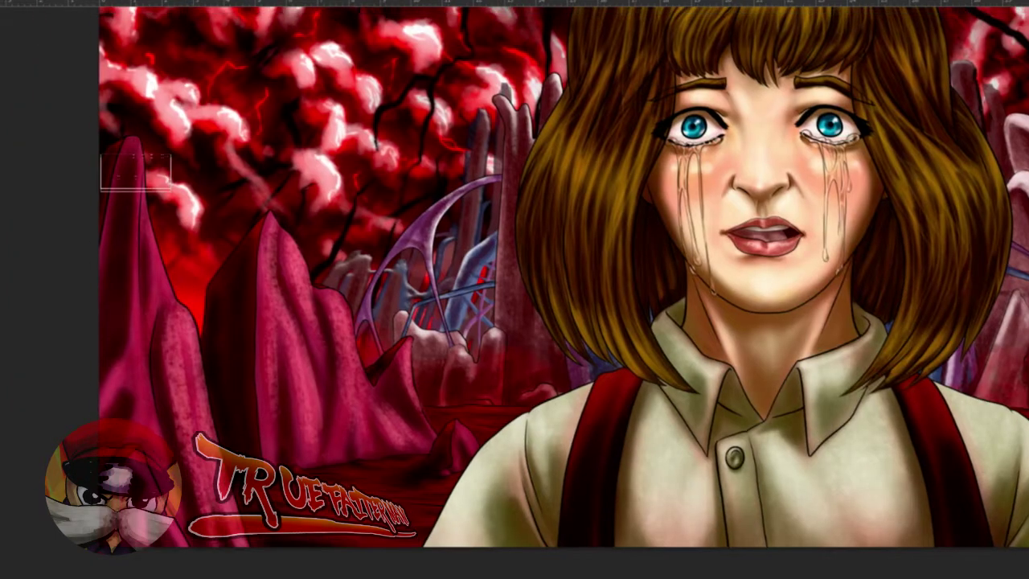
{"action": "right_click", "coordinate": [138, 172], "text": "alt"}
{"action": "right_click", "coordinate": [145, 146], "text": "alt"}
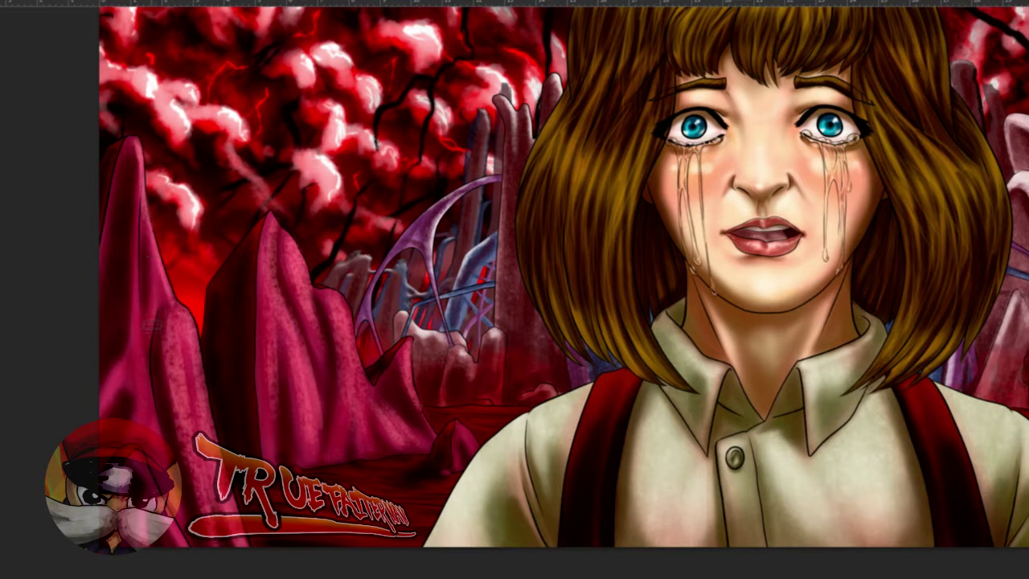
{"action": "left_click_drag", "start_coordinate": [152, 282], "coordinate": [117, 264]}
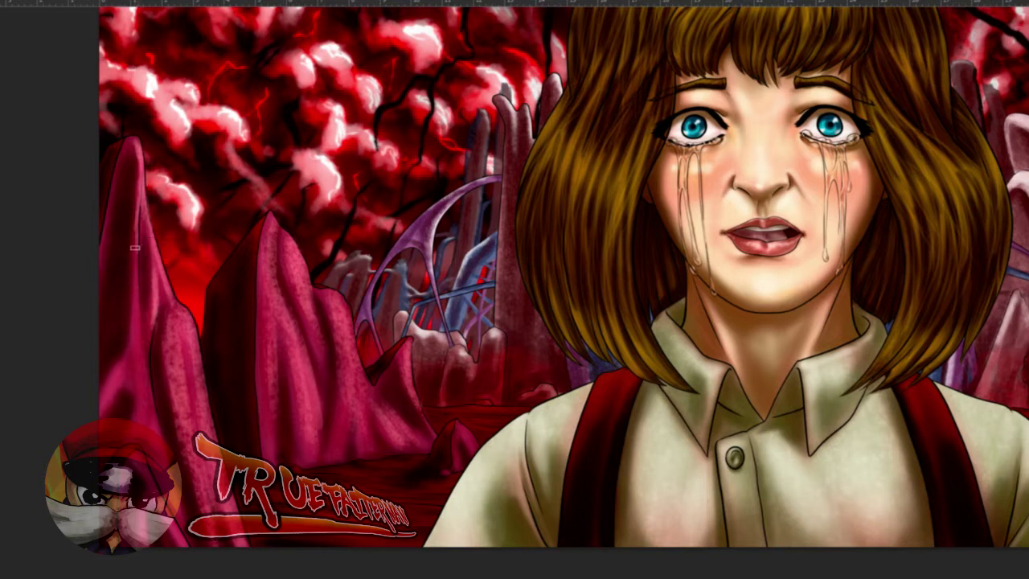
{"action": "left_click_drag", "start_coordinate": [140, 330], "coordinate": [147, 336]}
{"action": "left_click_drag", "start_coordinate": [152, 372], "coordinate": [151, 378]}
{"action": "mouse_move", "coordinate": [140, 338]}
{"action": "left_mouse_down"}
{"action": "mouse_move", "coordinate": [150, 432]}
{"action": "mouse_move", "coordinate": [162, 408]}
{"action": "left_mouse_up"}
{"action": "mouse_move", "coordinate": [145, 370]}
{"action": "left_mouse_down"}
{"action": "mouse_move", "coordinate": [152, 423]}
{"action": "mouse_move", "coordinate": [155, 404]}
{"action": "left_mouse_up"}
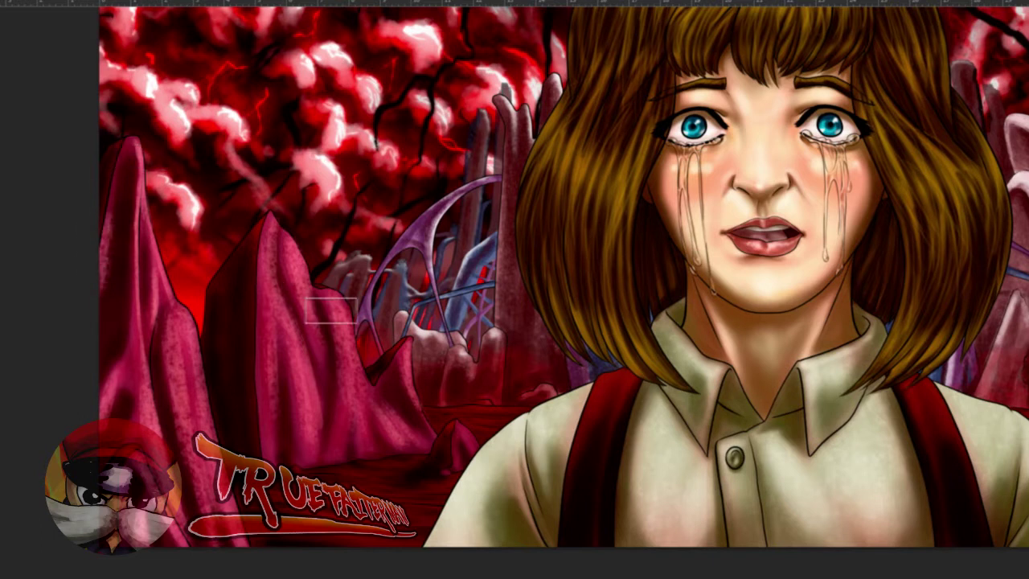
- Brighten the vertical ridge between the lit and shadowed faces of the broad left rock with downward strokes
{"action": "mouse_move", "coordinate": [270, 252]}
{"action": "left_mouse_down"}
{"action": "mouse_move", "coordinate": [254, 254]}
{"action": "mouse_move", "coordinate": [258, 380]}
{"action": "left_mouse_up"}
{"action": "left_click_drag", "start_coordinate": [258, 306], "coordinate": [263, 438]}
{"action": "left_click_drag", "start_coordinate": [260, 374], "coordinate": [269, 459]}
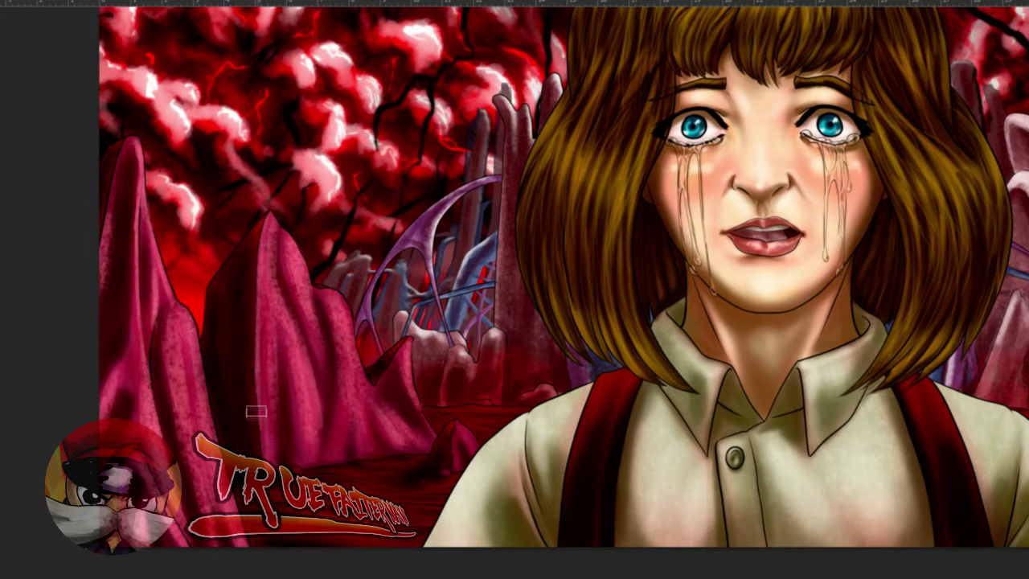
{"action": "left_click_drag", "start_coordinate": [258, 417], "coordinate": [263, 450]}
{"action": "left_click_drag", "start_coordinate": [259, 412], "coordinate": [268, 479]}
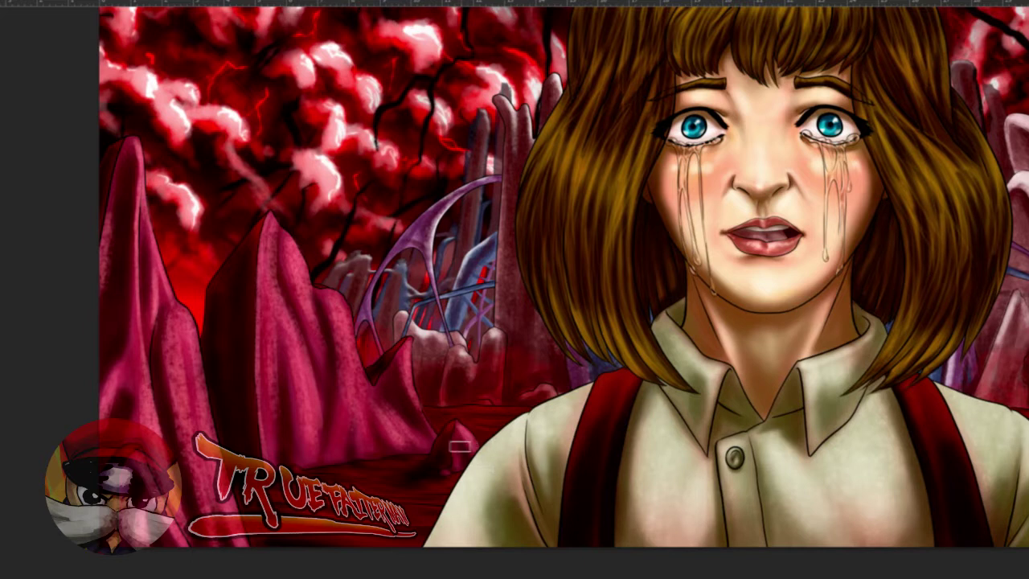
- Add light to the small rock beside the girl's sleeve, the broad left rock's shadowed face and the nearby red ground
{"action": "left_click_drag", "start_coordinate": [456, 437], "coordinate": [444, 474]}
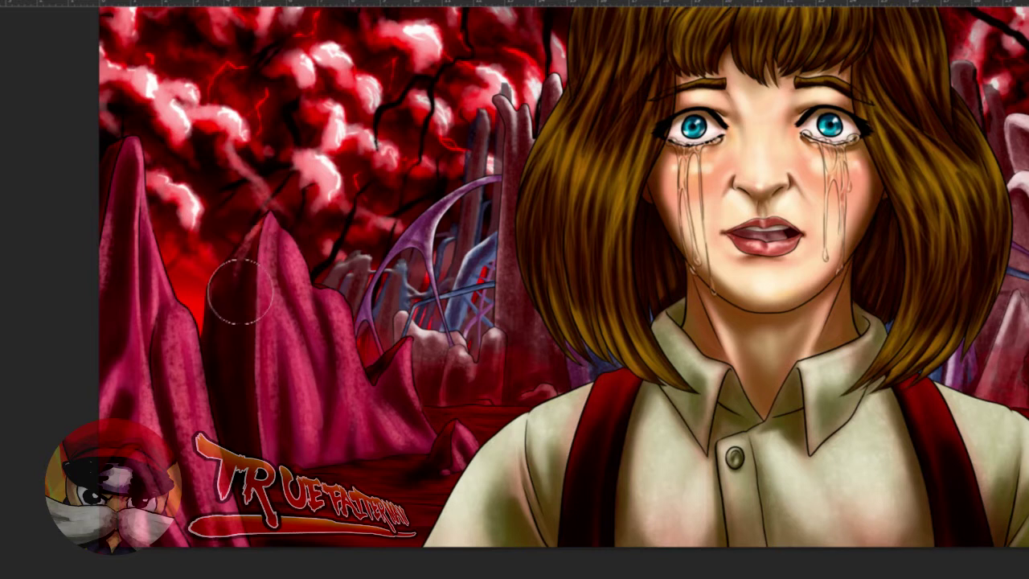
{"action": "mouse_move", "coordinate": [237, 290]}
{"action": "left_mouse_down"}
{"action": "mouse_move", "coordinate": [237, 276]}
{"action": "mouse_move", "coordinate": [243, 285]}
{"action": "left_mouse_up"}
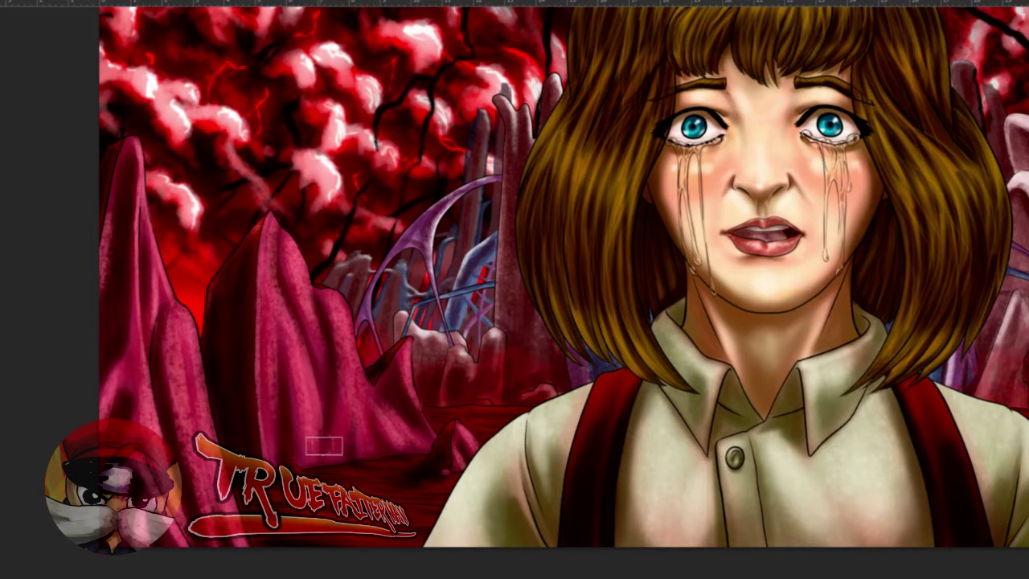
{"action": "left_click_drag", "start_coordinate": [328, 475], "coordinate": [322, 480]}
{"action": "left_click_drag", "start_coordinate": [388, 482], "coordinate": [382, 484]}
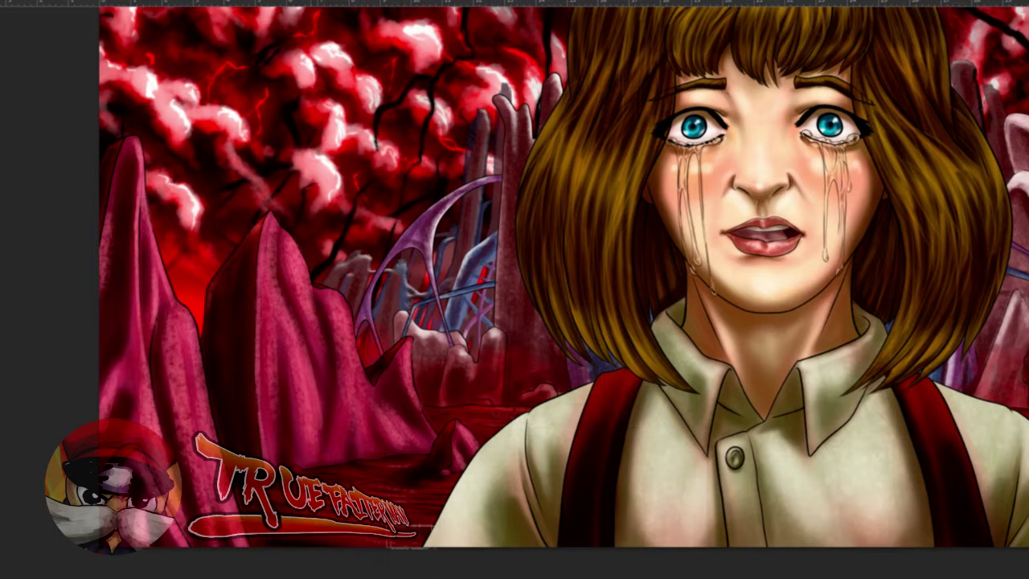
{"action": "mouse_move", "coordinate": [564, 454]}
{"action": "left_mouse_down"}
{"action": "mouse_move", "coordinate": [383, 476]}
{"action": "mouse_move", "coordinate": [324, 452]}
{"action": "left_mouse_up"}
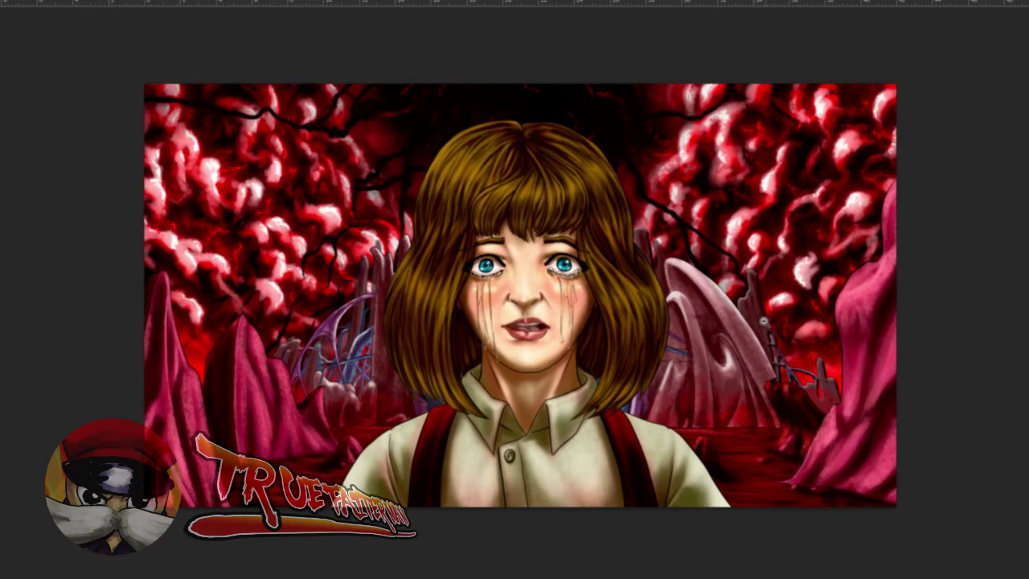
{"action": "left_click_drag", "start_coordinate": [763, 321], "coordinate": [774, 328]}
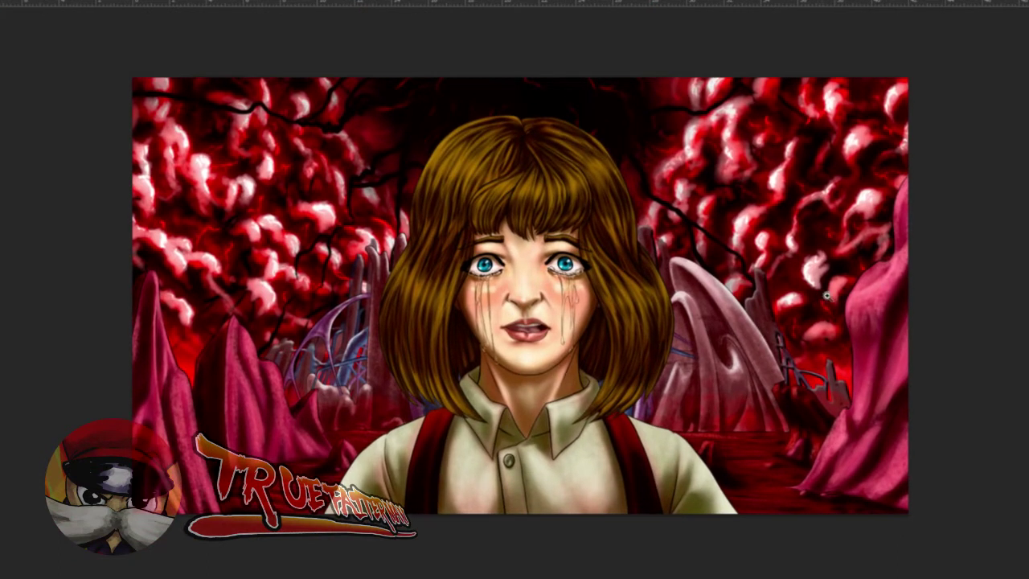
- Add a Gradient Map adjustment layer directly above layer Capa8
{"action": "key", "text": "Tab"}
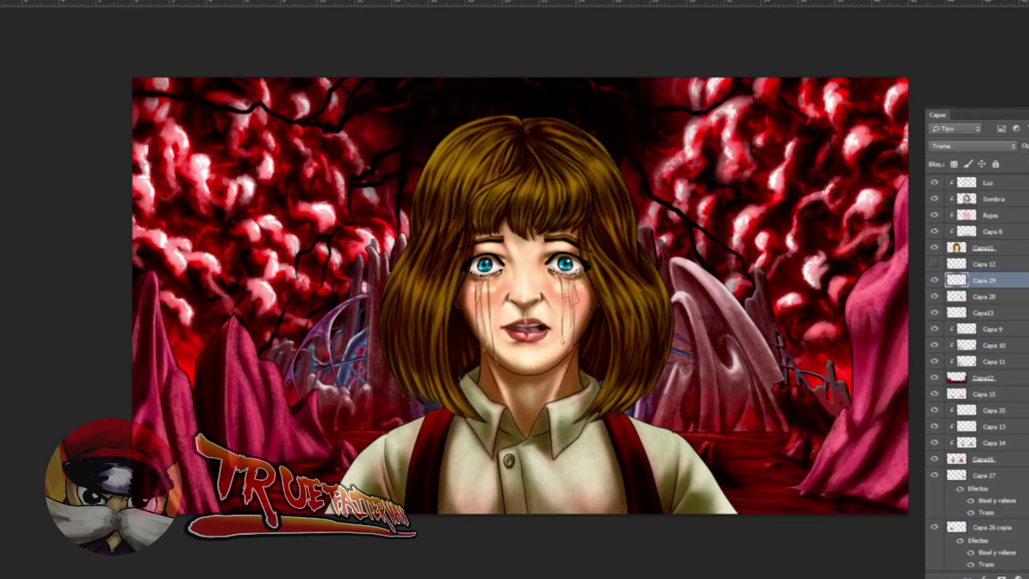
{"action": "scroll", "coordinate": [977, 362], "scroll_direction": "up", "scroll_amount": 2}
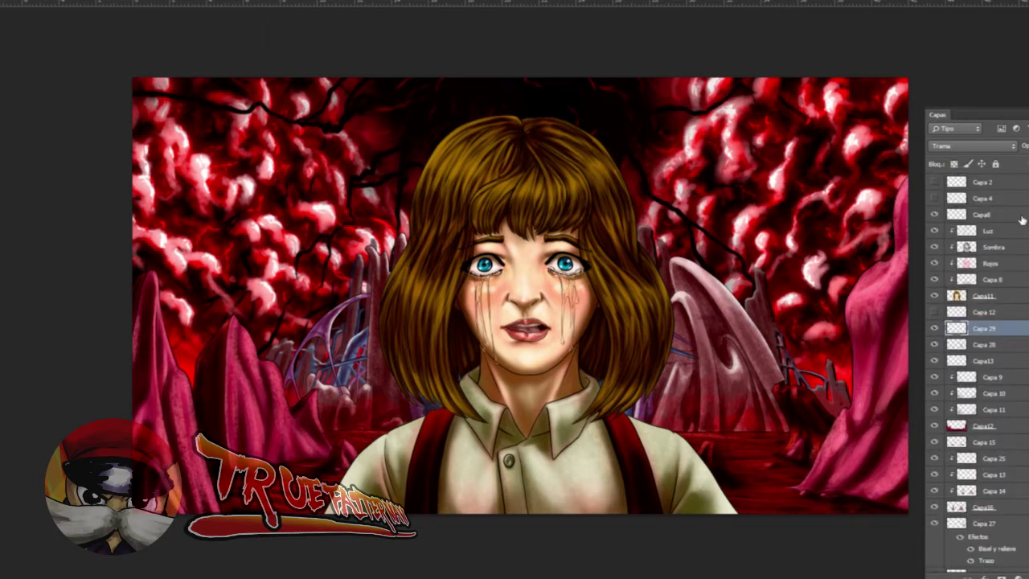
{"action": "left_click", "coordinate": [1017, 215]}
{"action": "left_click", "coordinate": [934, 214]}
{"action": "left_click", "coordinate": [934, 215]}
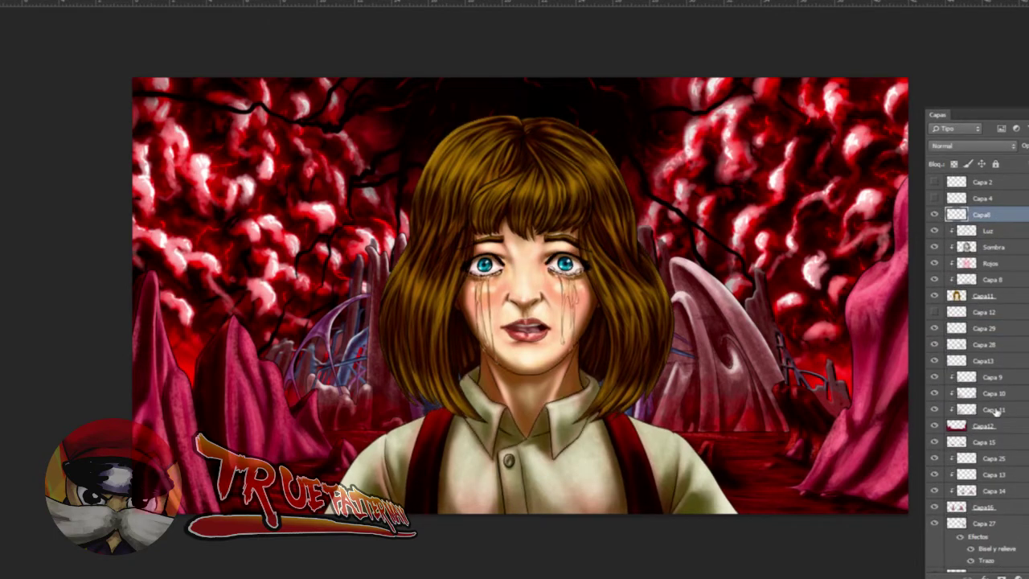
{"action": "left_click", "coordinate": [1017, 577]}
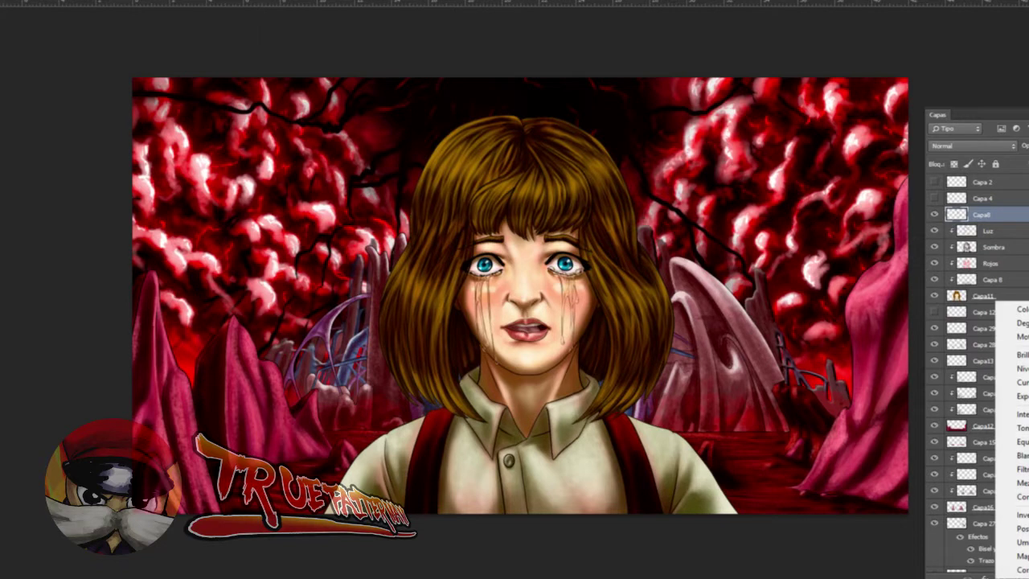
{"action": "left_click", "coordinate": [1013, 556]}
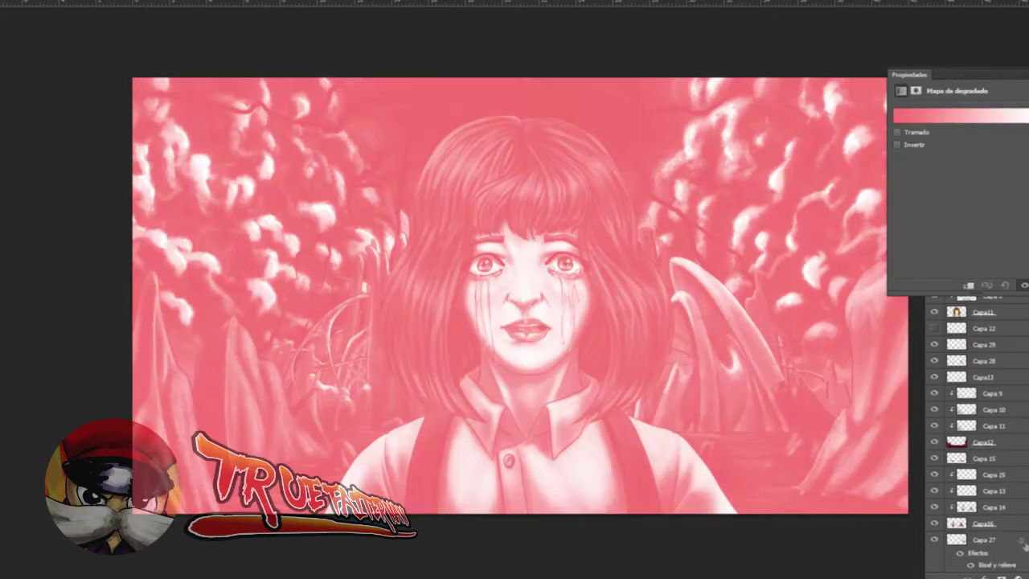
- Set the dark end stop of the map's gradient to dark red 410000
{"action": "left_click", "coordinate": [965, 126]}
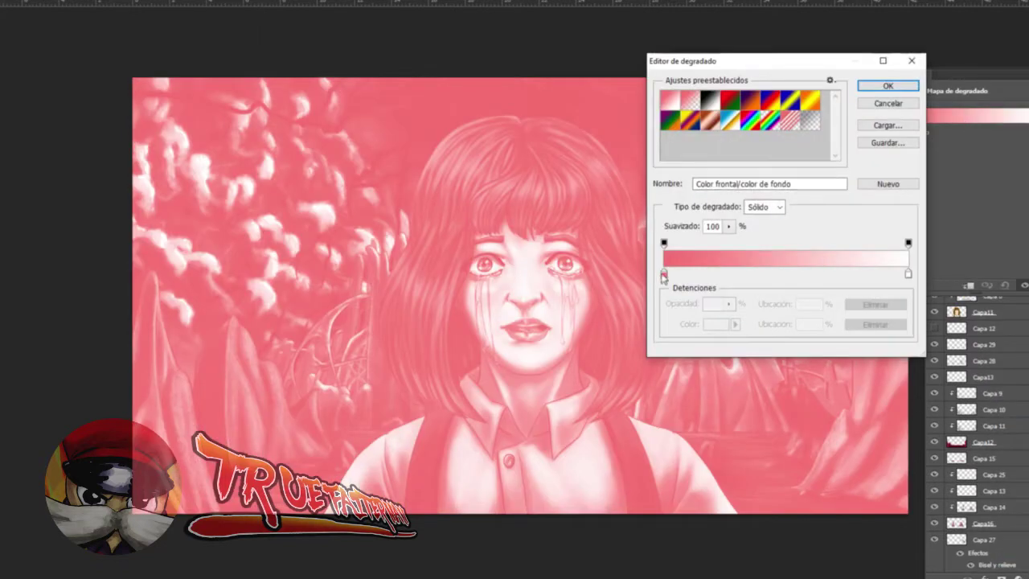
{"action": "left_click", "coordinate": [664, 274]}
{"action": "double_click", "coordinate": [665, 275]}
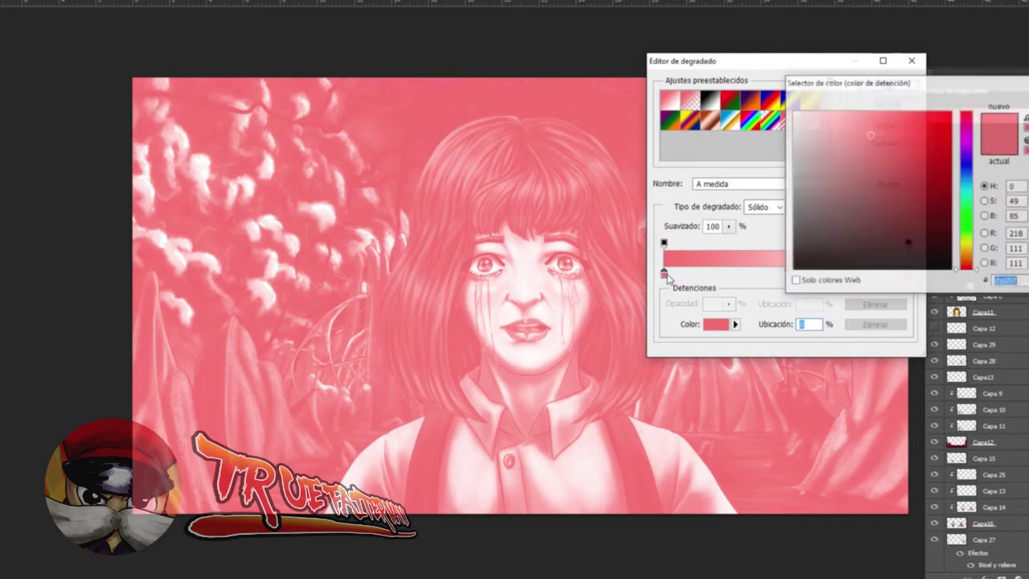
{"action": "left_click", "coordinate": [951, 231]}
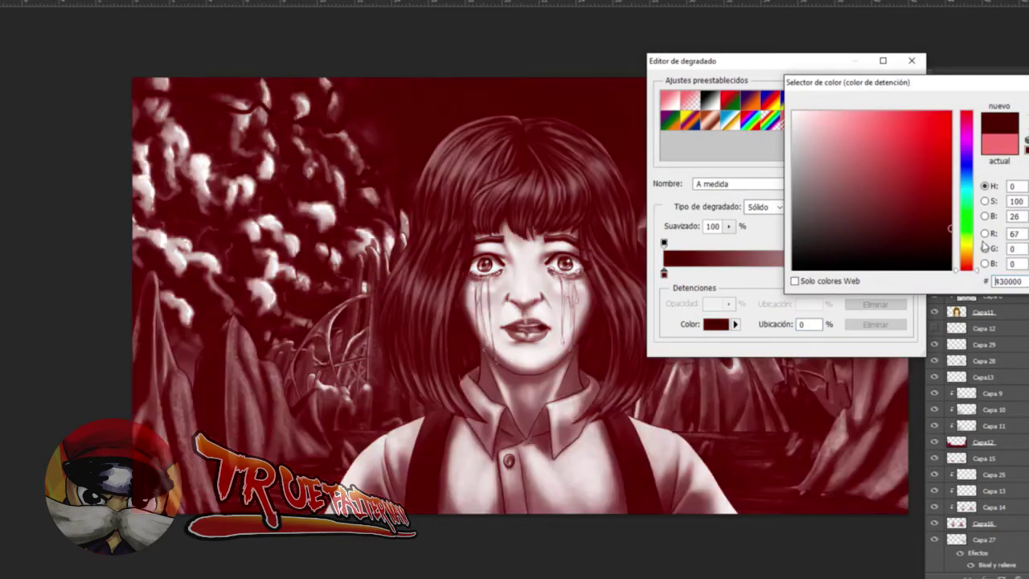
{"action": "left_click_drag", "start_coordinate": [945, 211], "coordinate": [965, 229]}
{"action": "left_click_drag", "start_coordinate": [958, 236], "coordinate": [969, 242]}
{"action": "key", "text": "Return"}
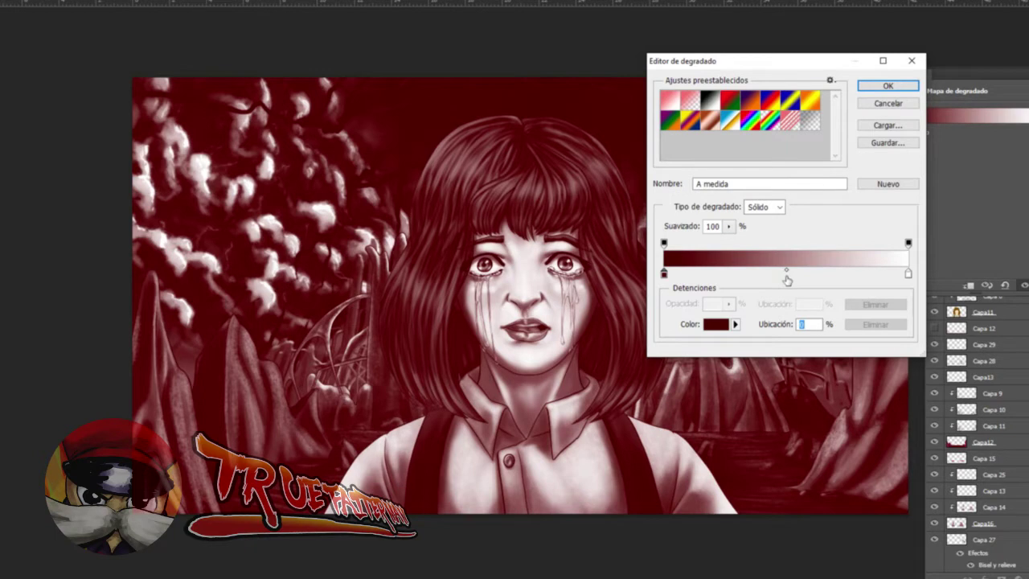
- Add a pure red ff0000 stop at the middle of the gradient and accept the edited gradient map
{"action": "double_click", "coordinate": [786, 274]}
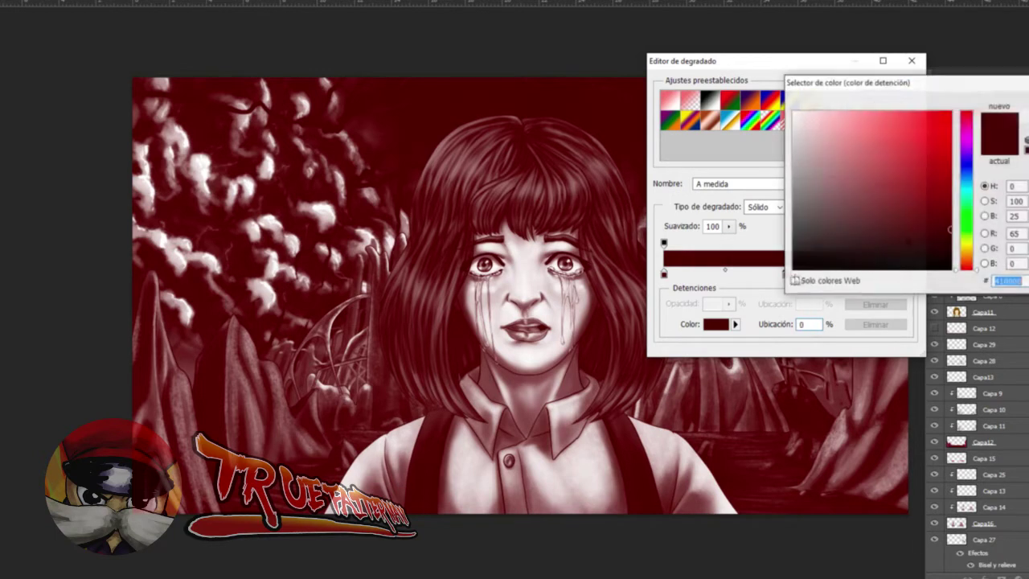
{"action": "type", "text": "ff0000"}
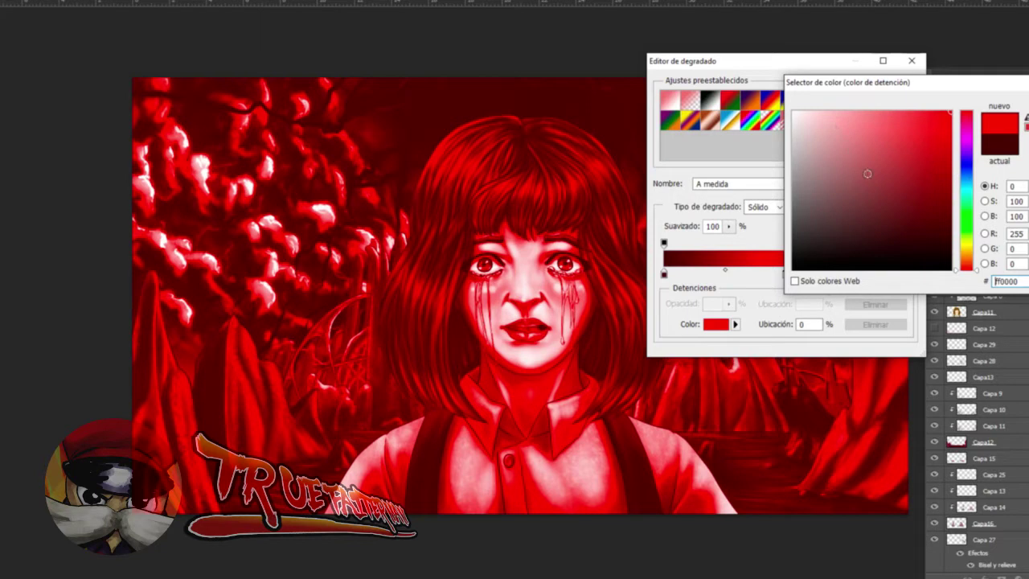
{"action": "key", "text": "Return"}
{"action": "left_click", "coordinate": [884, 87]}
{"action": "left_click", "coordinate": [1027, 74]}
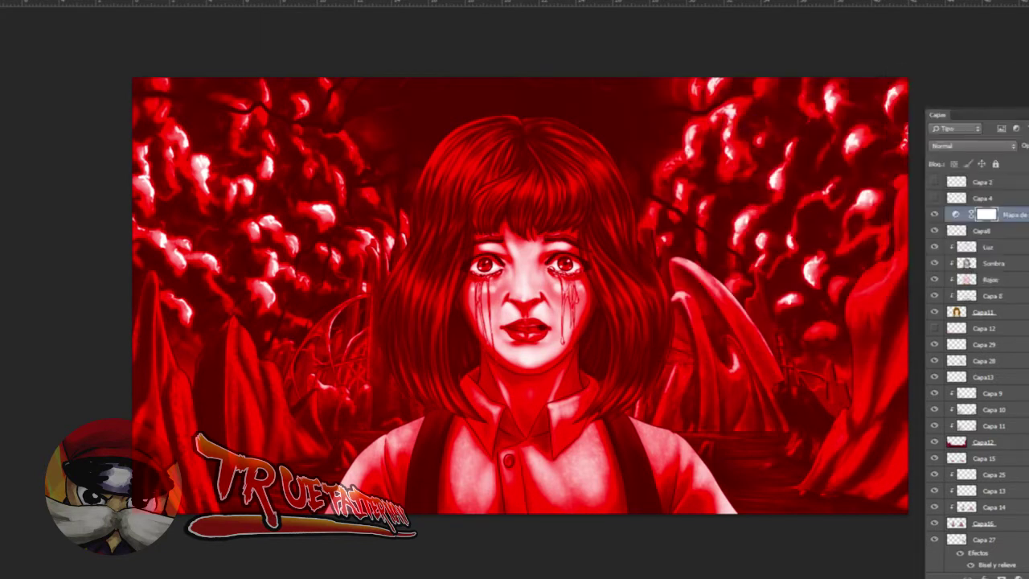
- Set the gradient map layer's blend mode to Superponer, compare the image with and without it, and leave it hidden
{"action": "left_click", "coordinate": [963, 147]}
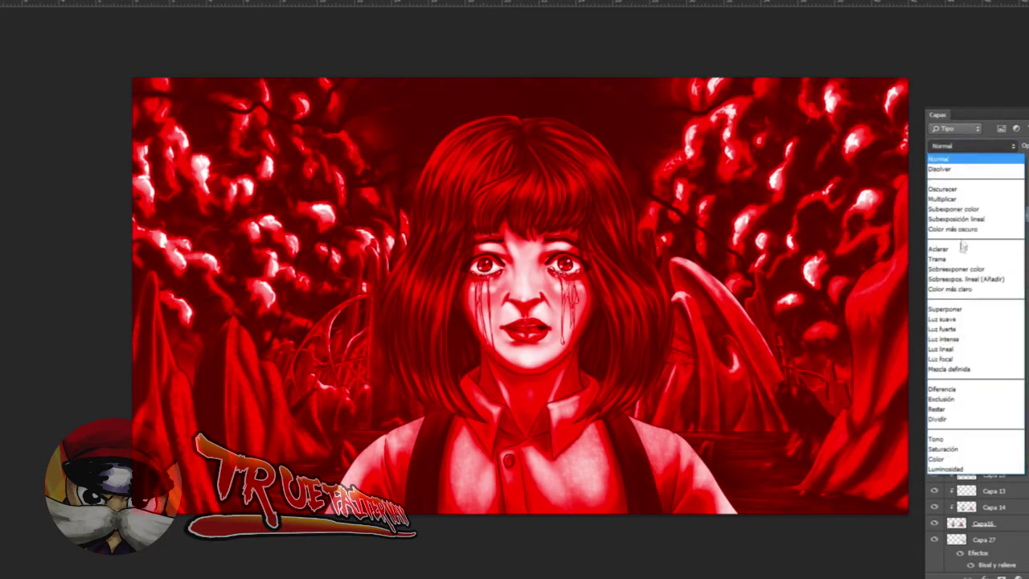
{"action": "left_click", "coordinate": [954, 314]}
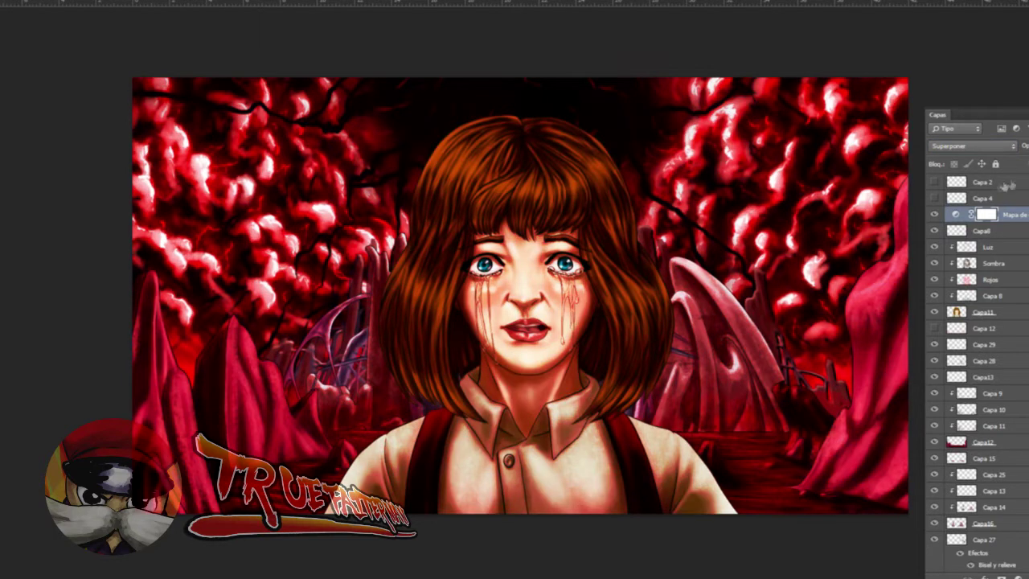
{"action": "left_click", "coordinate": [935, 215]}
{"action": "left_click", "coordinate": [935, 216]}
{"action": "left_click", "coordinate": [935, 215]}
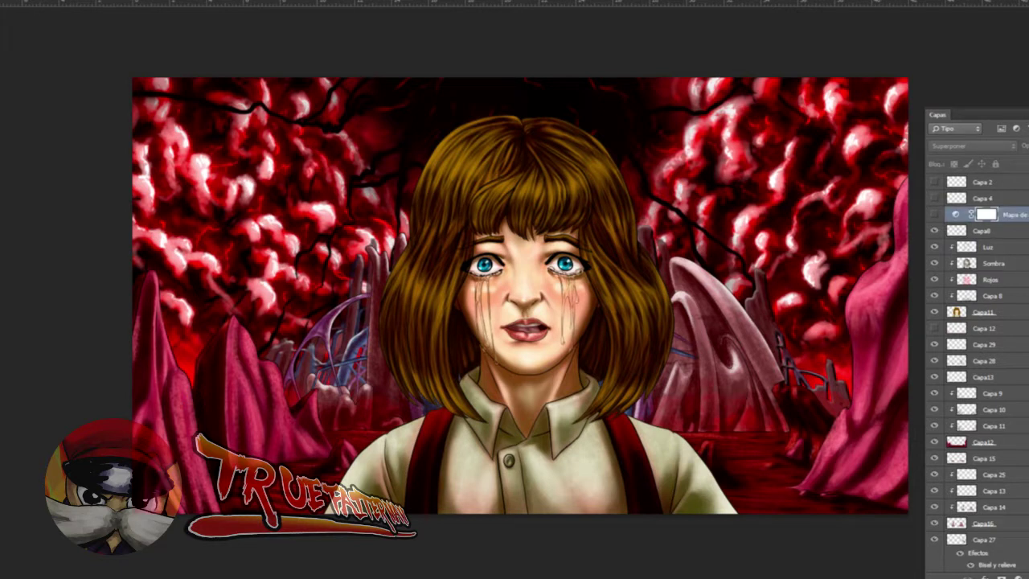
- Make layer Capa 12 visible and create a new empty layer directly above it
{"action": "key", "text": "Tab"}
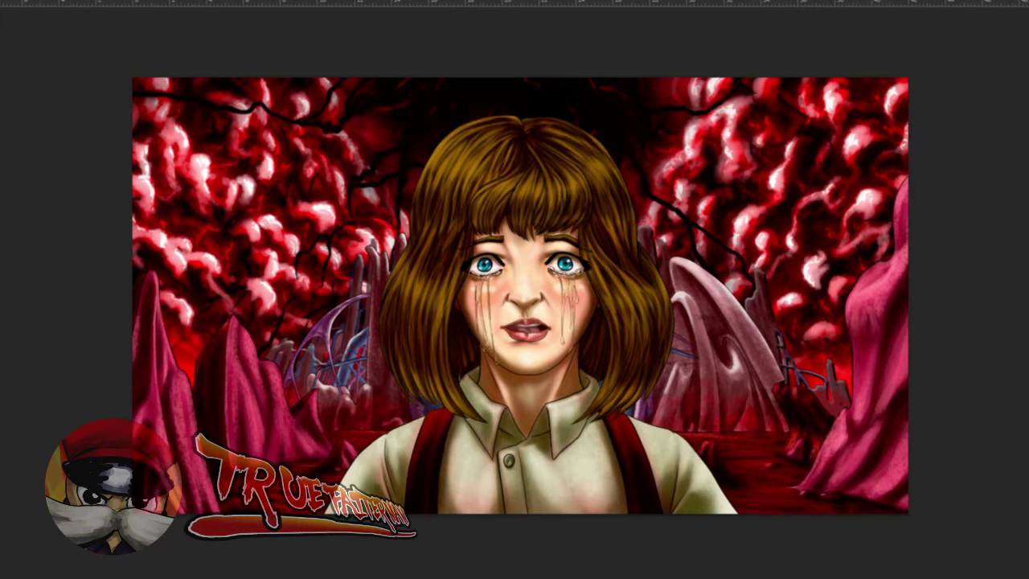
{"action": "key", "text": "Tab"}
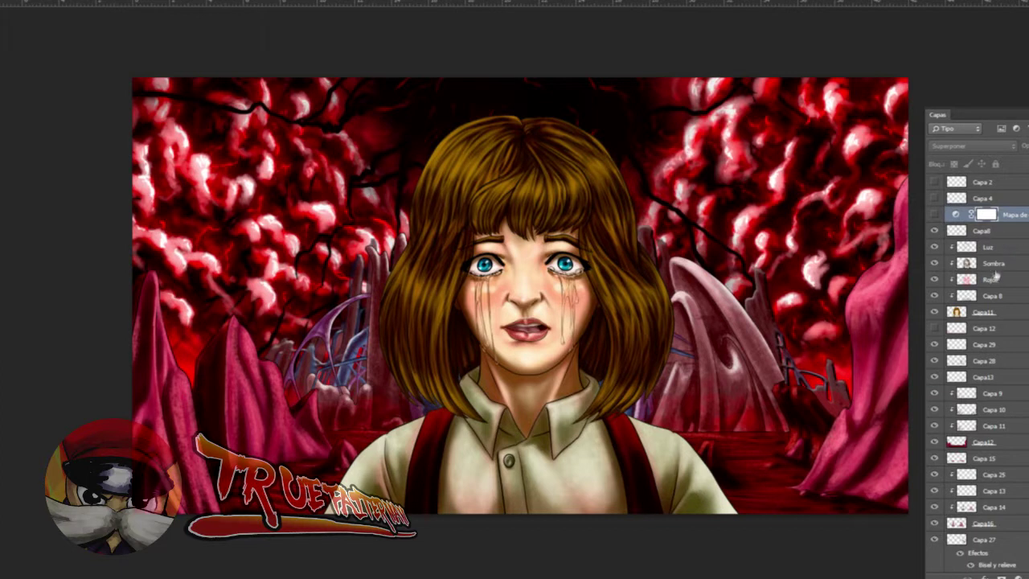
{"action": "left_click", "coordinate": [935, 330]}
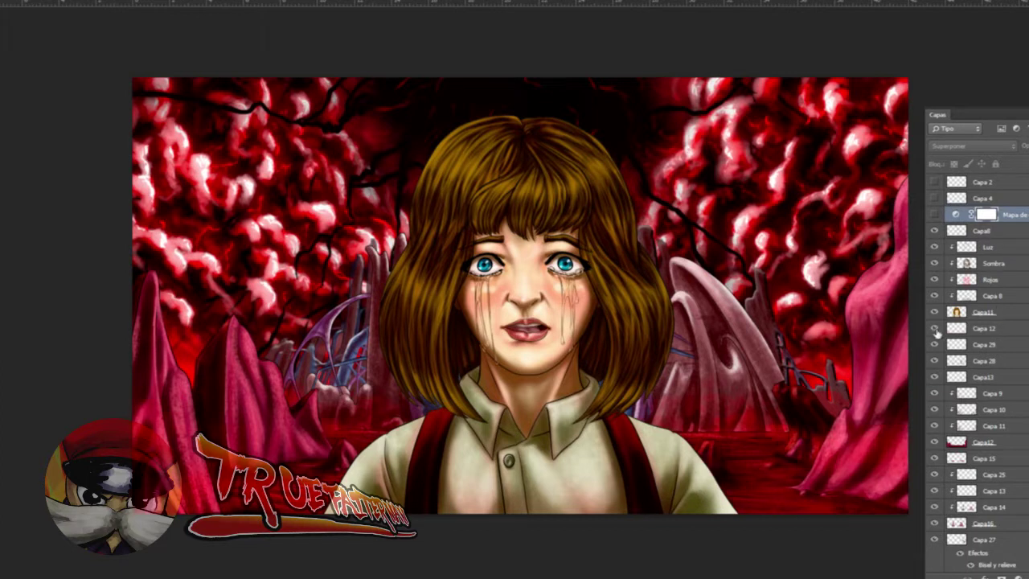
{"action": "left_click", "coordinate": [935, 214]}
{"action": "left_click", "coordinate": [935, 216]}
{"action": "left_click", "coordinate": [1006, 331]}
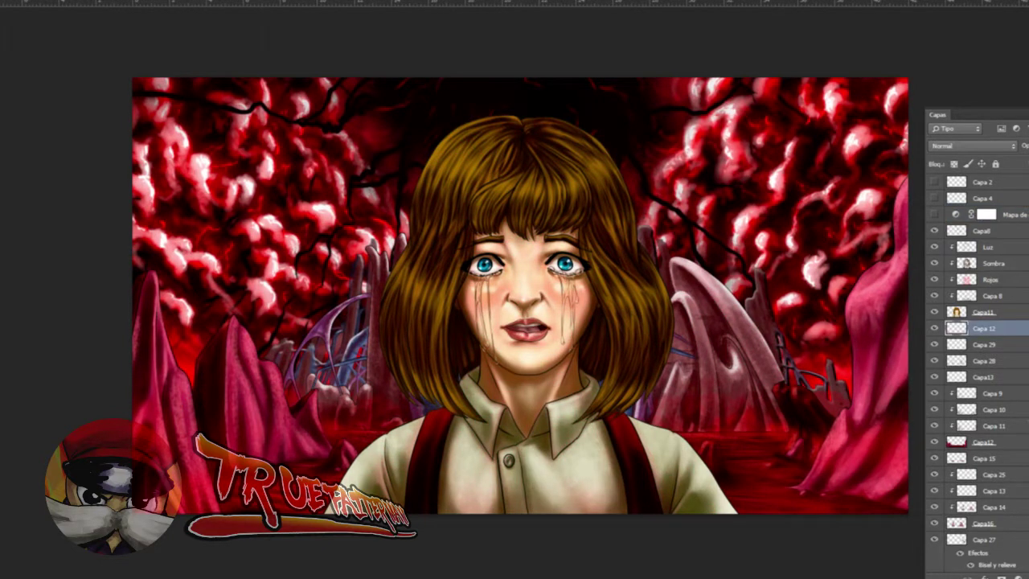
{"action": "key", "text": "ctrl+shift+alt+n"}
{"action": "key", "text": "F7"}
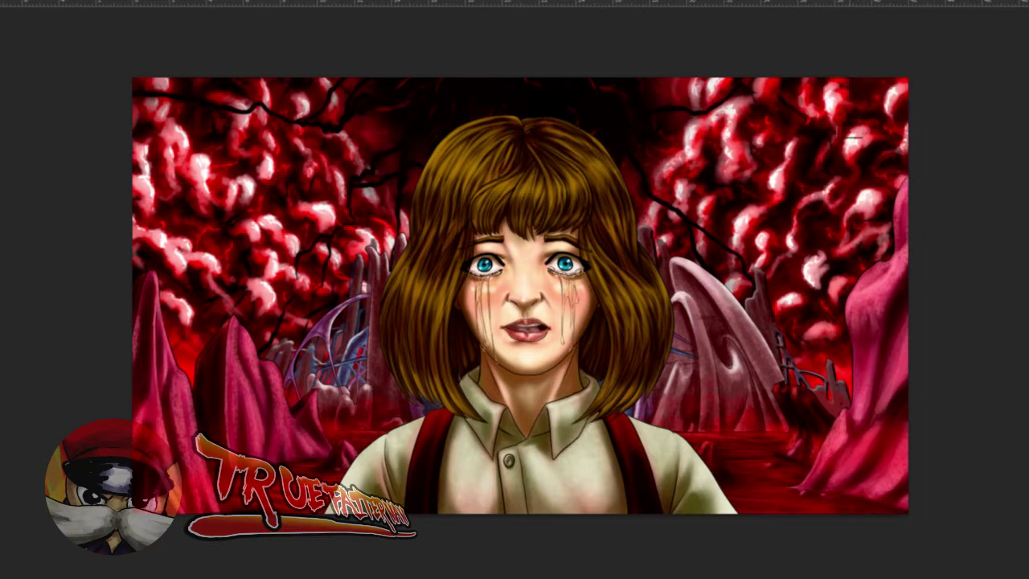
- Paint soft, pale mist over the base of the large right-hand rock and the adjoining red ground, varying the brush size
{"action": "right_click", "coordinate": [278, 138]}
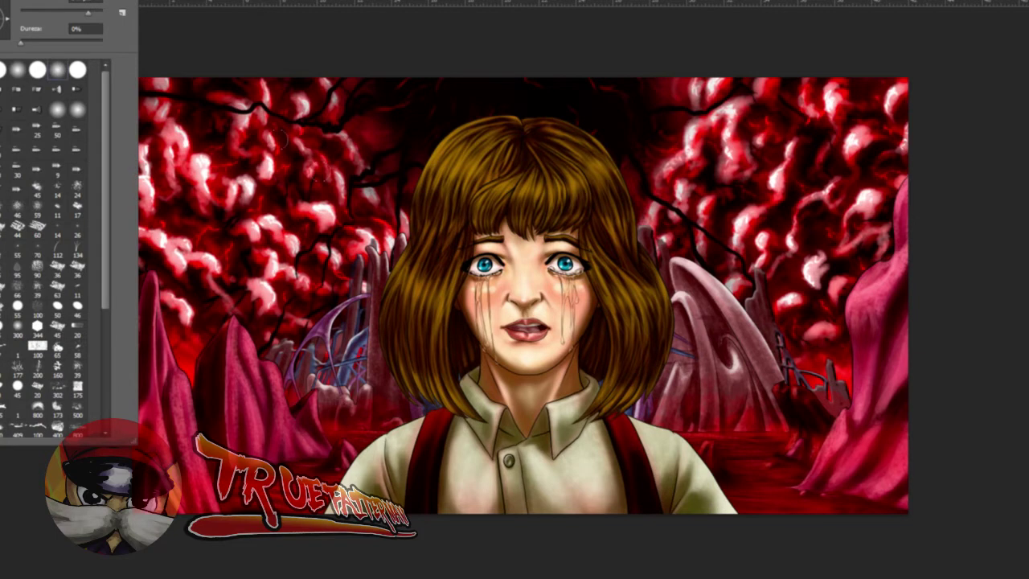
{"action": "left_click_drag", "start_coordinate": [820, 442], "coordinate": [846, 442]}
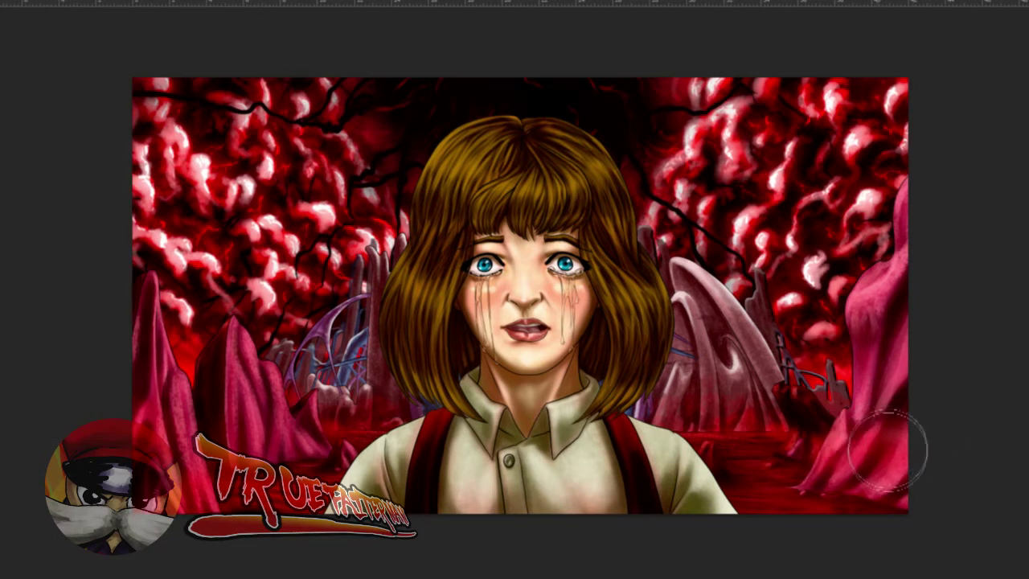
{"action": "mouse_move", "coordinate": [873, 452]}
{"action": "left_mouse_down"}
{"action": "mouse_move", "coordinate": [909, 438]}
{"action": "mouse_move", "coordinate": [873, 450]}
{"action": "left_mouse_up"}
{"action": "left_click", "coordinate": [785, 505]}
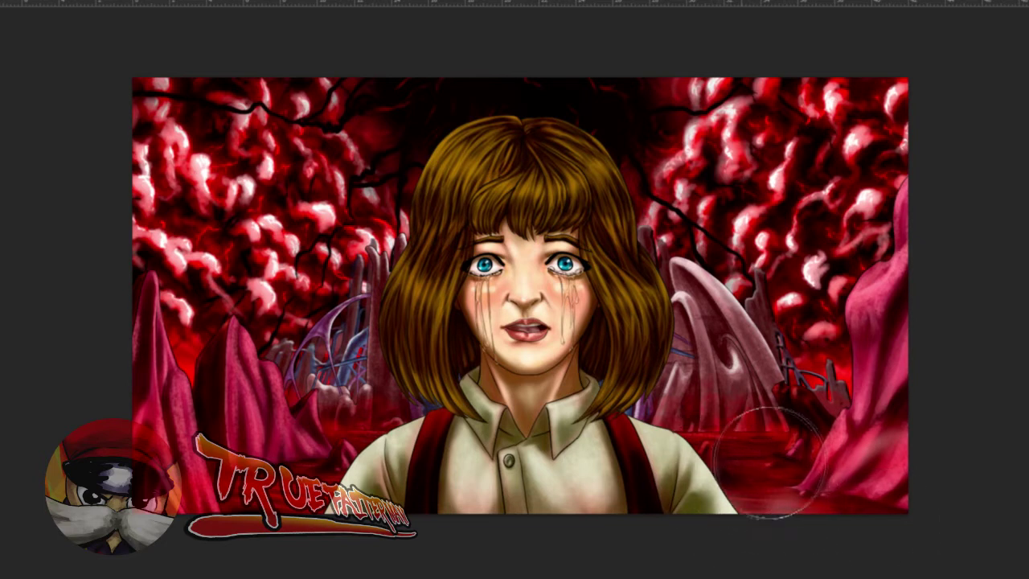
{"action": "left_click", "coordinate": [692, 462]}
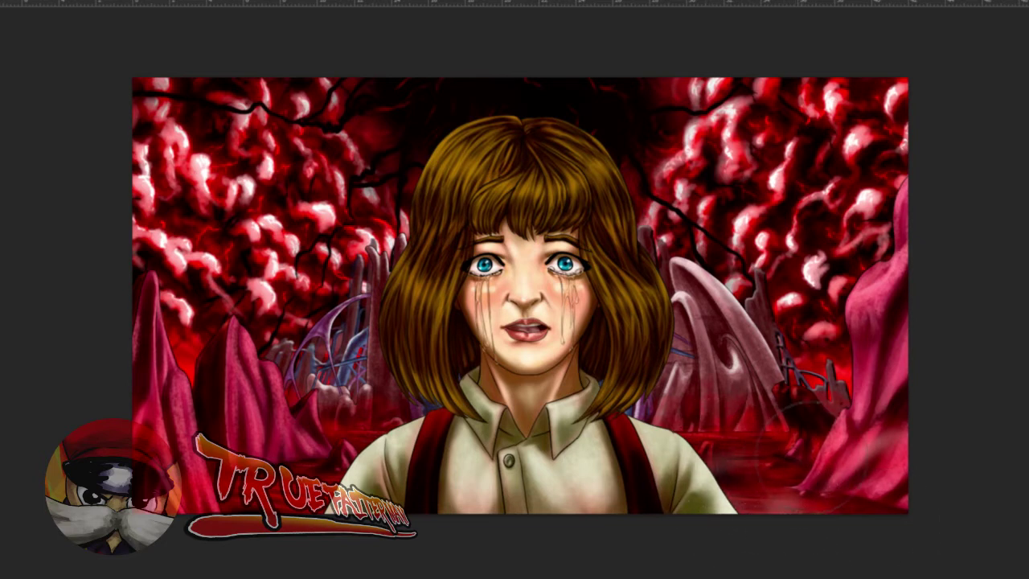
{"action": "mouse_move", "coordinate": [785, 480]}
{"action": "left_mouse_down"}
{"action": "mouse_move", "coordinate": [809, 465]}
{"action": "mouse_move", "coordinate": [775, 466]}
{"action": "left_mouse_up"}
{"action": "key", "text": "ctrl+z"}
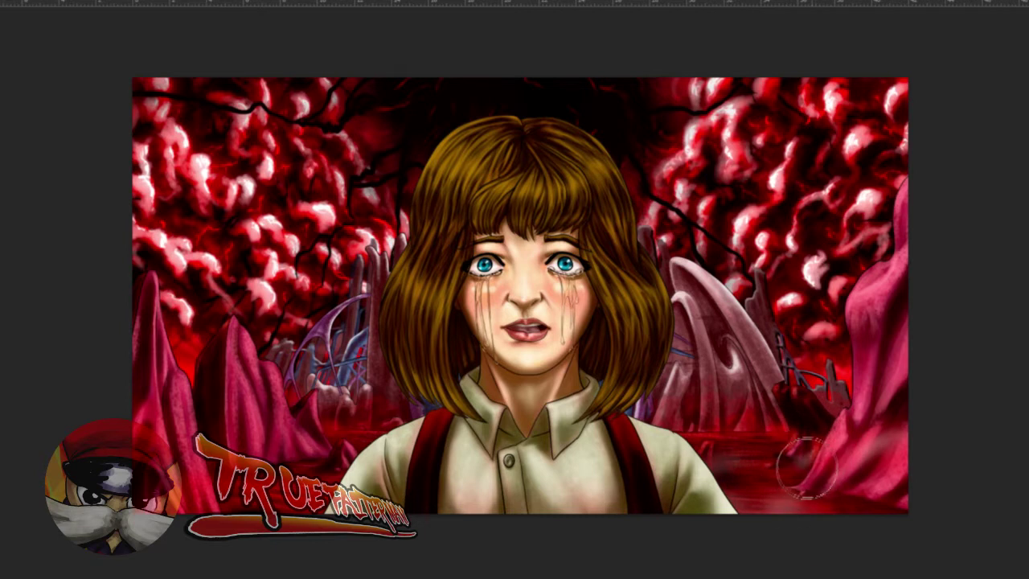
{"action": "mouse_move", "coordinate": [809, 469]}
{"action": "left_mouse_down"}
{"action": "mouse_move", "coordinate": [770, 475]}
{"action": "mouse_move", "coordinate": [801, 478]}
{"action": "mouse_move", "coordinate": [800, 456]}
{"action": "mouse_move", "coordinate": [779, 484]}
{"action": "left_mouse_up"}
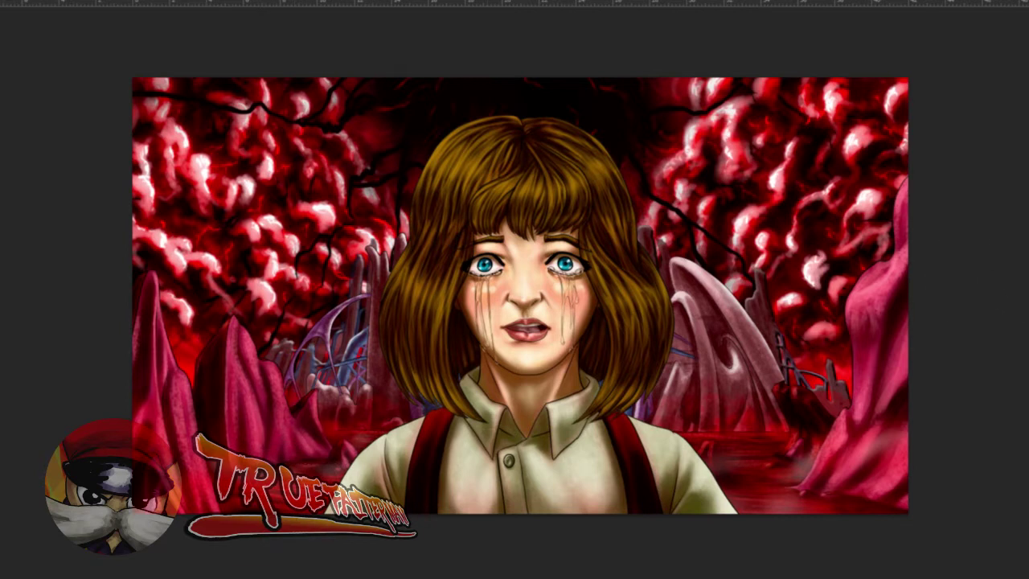
- Merge the mist layer Capa 30 with layer Capa 12
{"action": "key", "text": "F7"}
{"action": "left_click", "coordinate": [1010, 346], "text": "shift"}
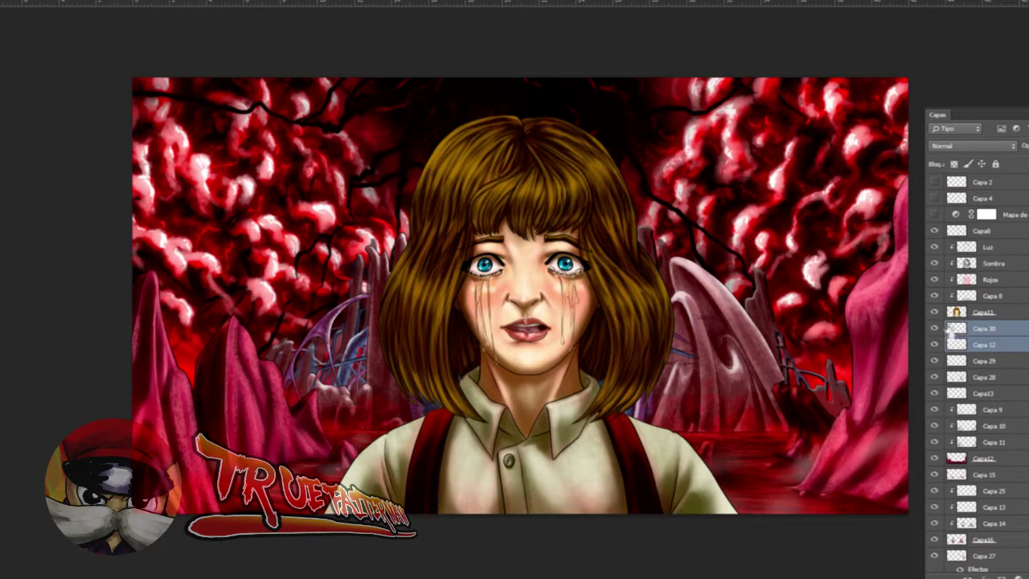
{"action": "left_click", "coordinate": [1018, 328]}
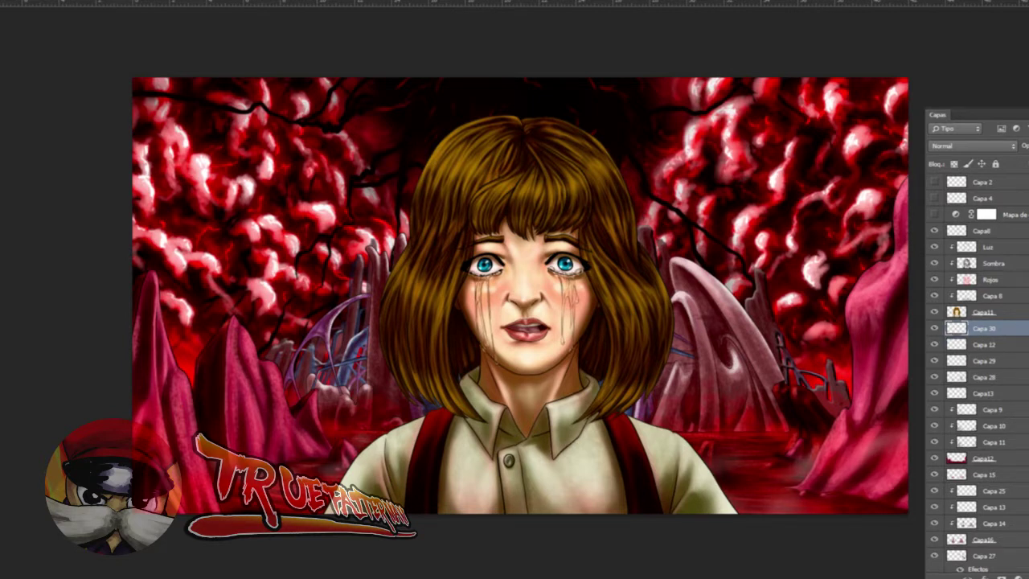
{"action": "left_click", "coordinate": [1010, 345], "text": "shift"}
{"action": "key", "text": "ctrl+e"}
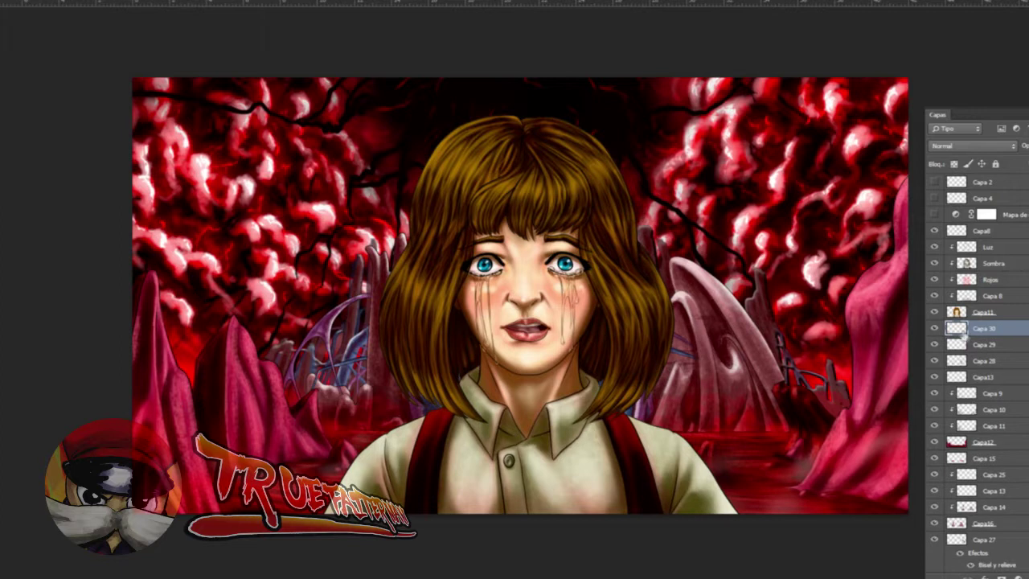
- Create a new layer above Capa 15 and try a pale haze stroke over the base of the winged rock
{"action": "left_click", "coordinate": [934, 442]}
{"action": "left_click", "coordinate": [935, 442]}
{"action": "left_click", "coordinate": [1000, 459]}
{"action": "left_click", "coordinate": [935, 459]}
{"action": "left_click", "coordinate": [936, 459]}
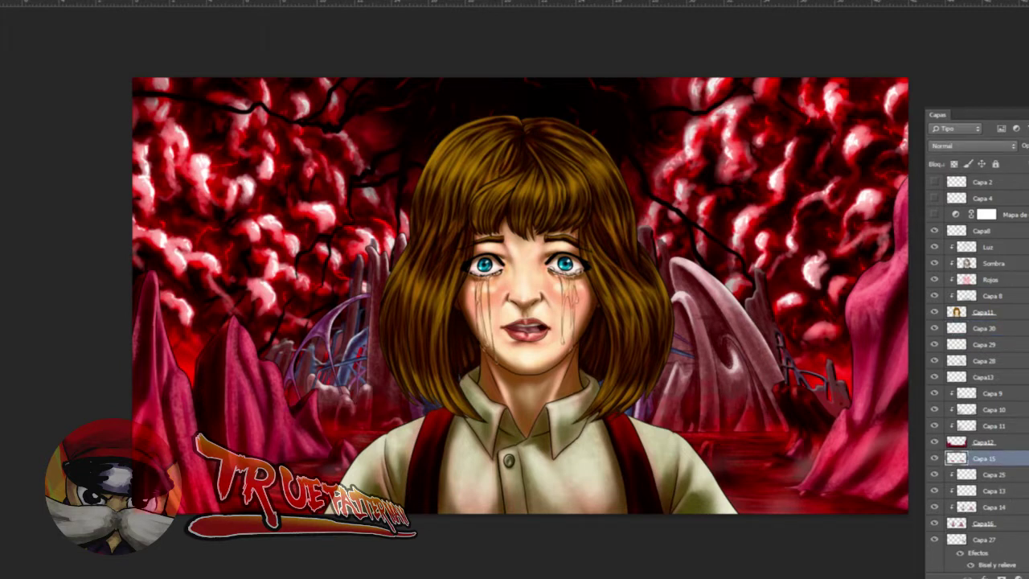
{"action": "left_click", "coordinate": [1028, 577]}
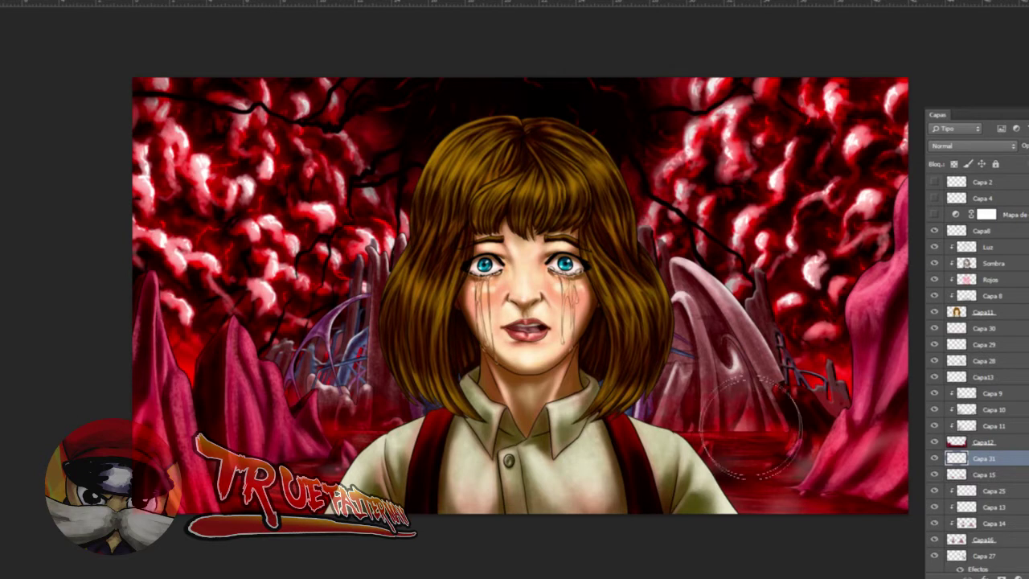
{"action": "mouse_move", "coordinate": [730, 421]}
{"action": "left_mouse_down"}
{"action": "mouse_move", "coordinate": [744, 408]}
{"action": "mouse_move", "coordinate": [735, 423]}
{"action": "left_mouse_up"}
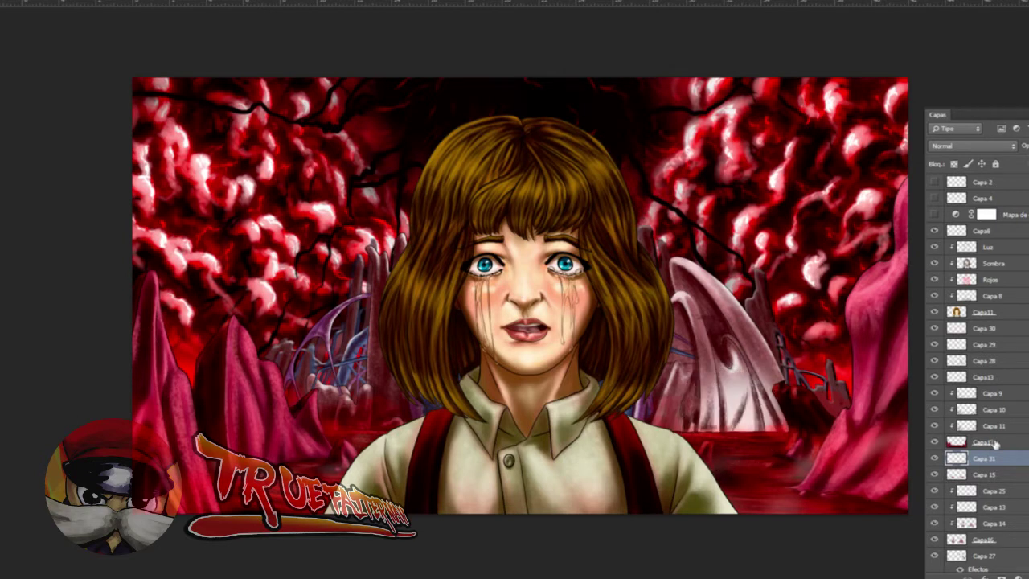
{"action": "key", "text": "ctrl+z"}
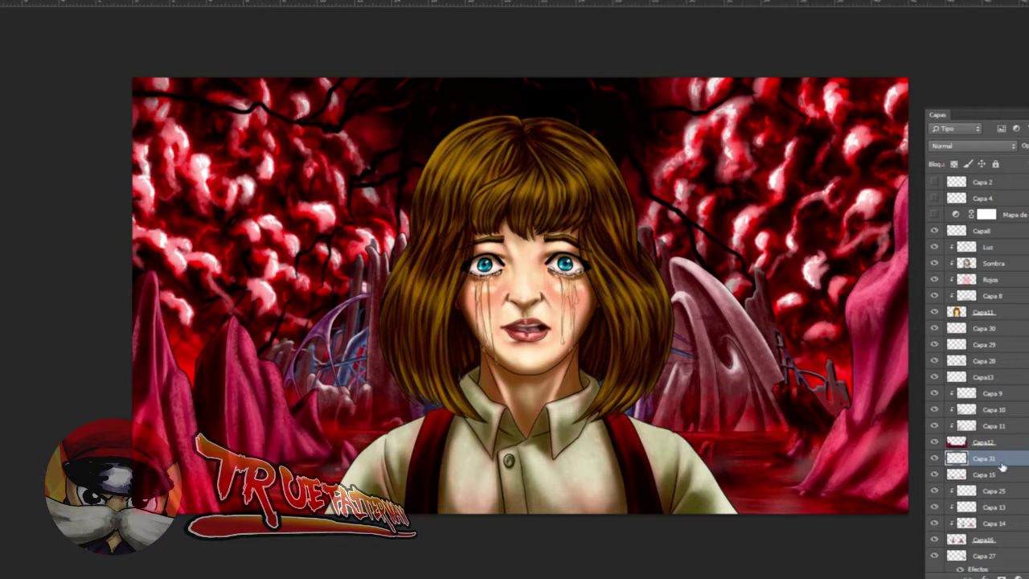
- Move the haze layer Capa 31 up the layer stack to directly above Capa 30
{"action": "left_click_drag", "start_coordinate": [1004, 457], "coordinate": [1010, 384]}
{"action": "left_click", "coordinate": [936, 394]}
{"action": "left_click", "coordinate": [936, 394]}
{"action": "left_click_drag", "start_coordinate": [737, 435], "coordinate": [730, 435]}
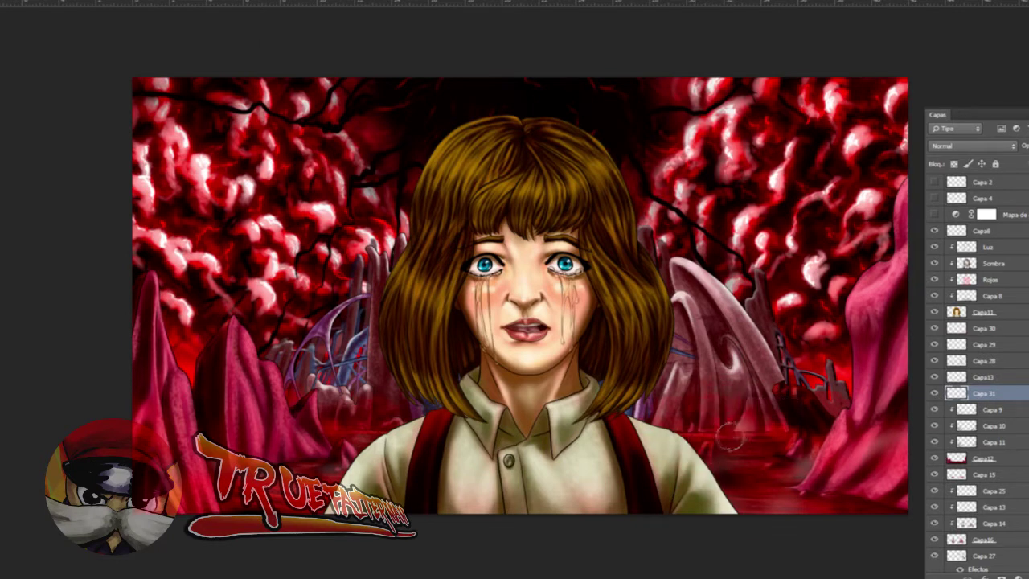
{"action": "left_click_drag", "start_coordinate": [989, 393], "coordinate": [990, 328]}
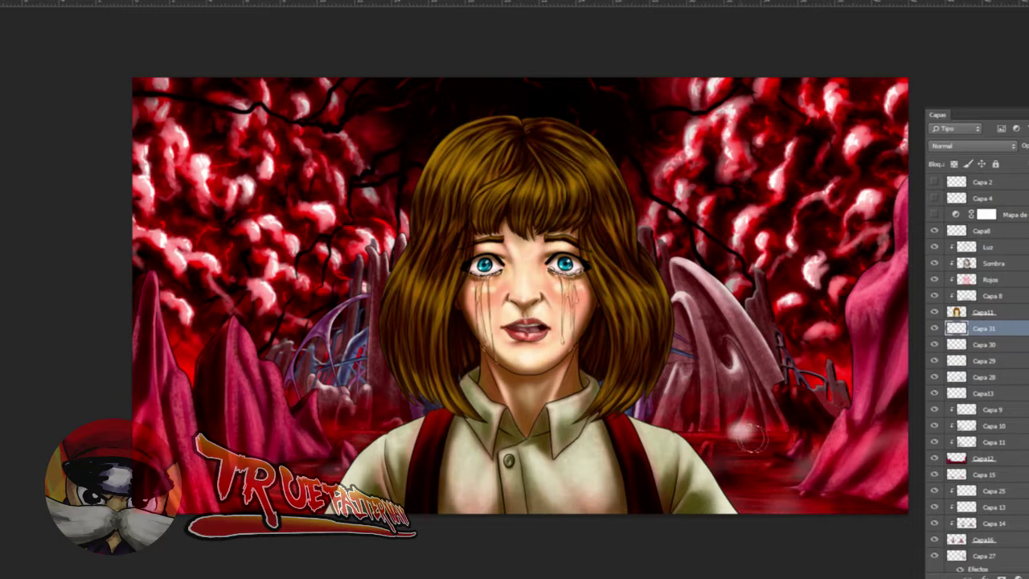
- Paint pale mist along the base of the winged rock on Capa 31, adjusting the brush size and checking the gradient map
{"action": "left_click_drag", "start_coordinate": [758, 441], "coordinate": [776, 442]}
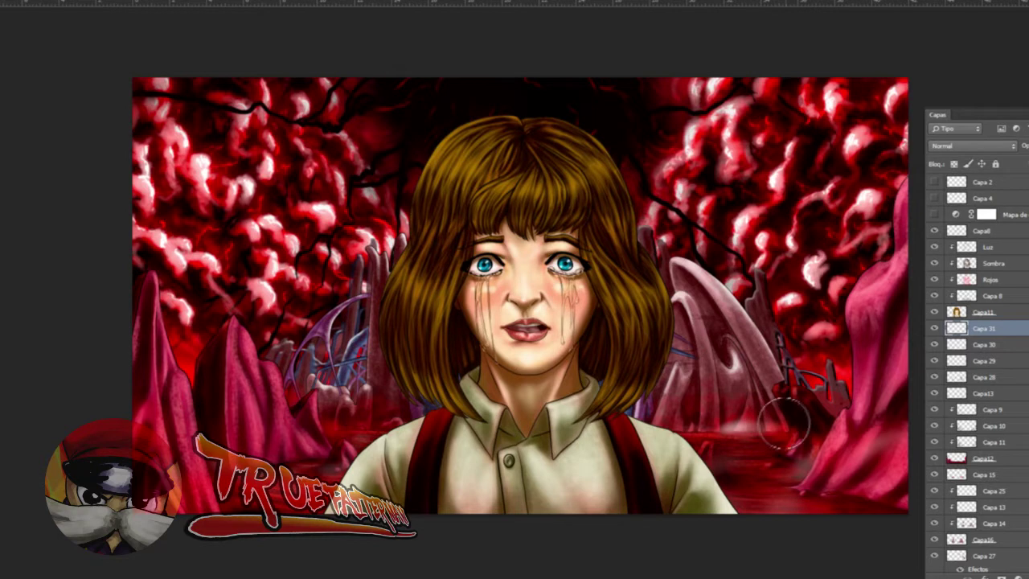
{"action": "left_click", "coordinate": [934, 215]}
{"action": "left_click", "coordinate": [934, 215]}
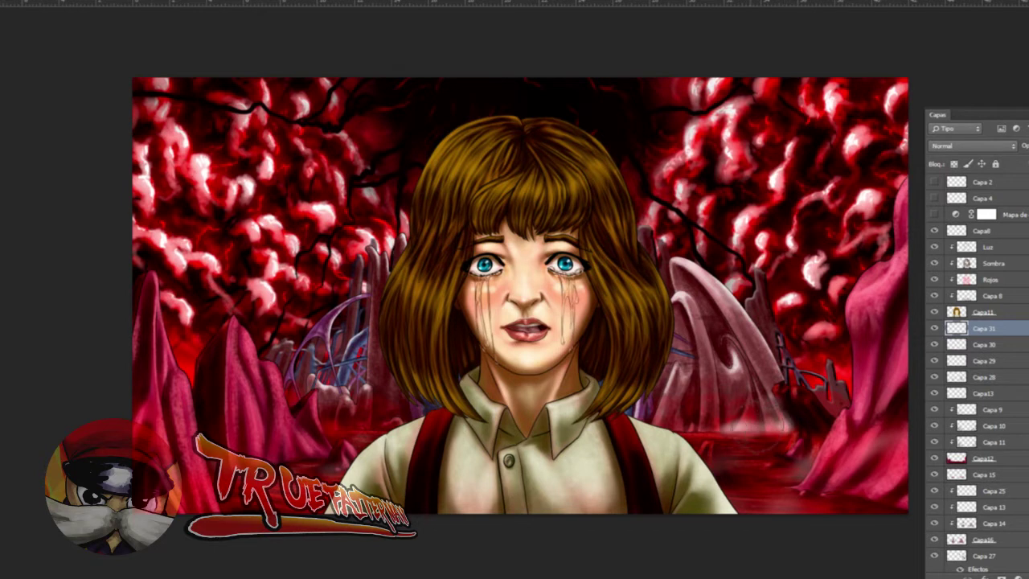
{"action": "right_click", "coordinate": [704, 427], "text": "alt"}
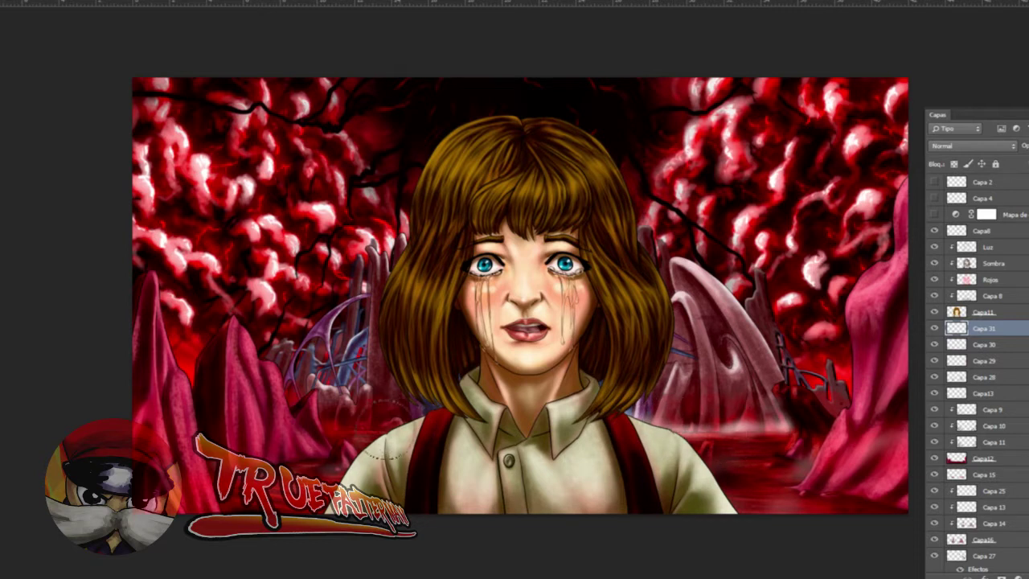
- Paint a soft mist strip along the shoreline between the left-hand rocks and the girl's shoulder, redoing the unsatisfactory stroke
{"action": "left_click_drag", "start_coordinate": [395, 430], "coordinate": [379, 428]}
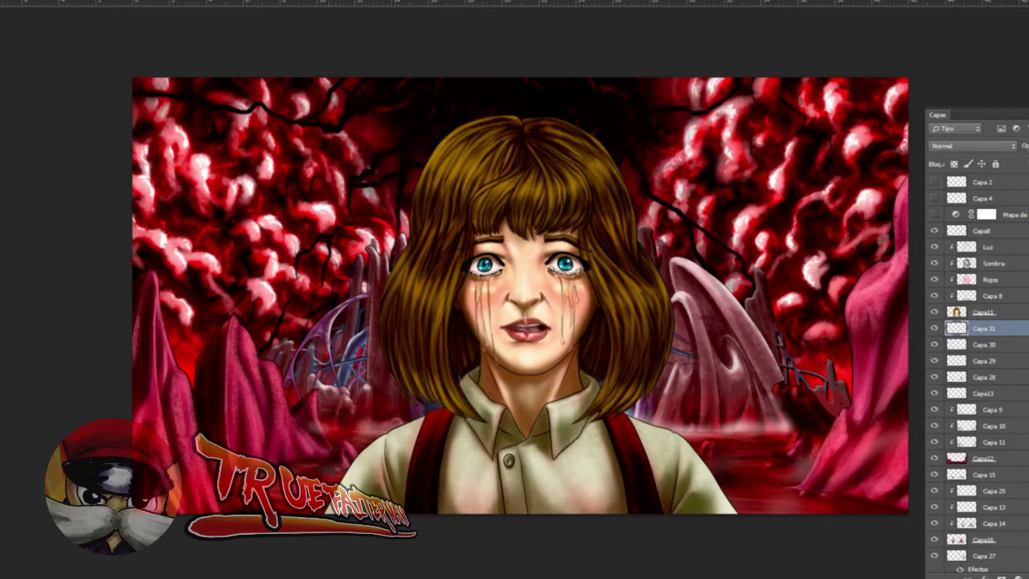
{"action": "left_click_drag", "start_coordinate": [332, 432], "coordinate": [354, 425]}
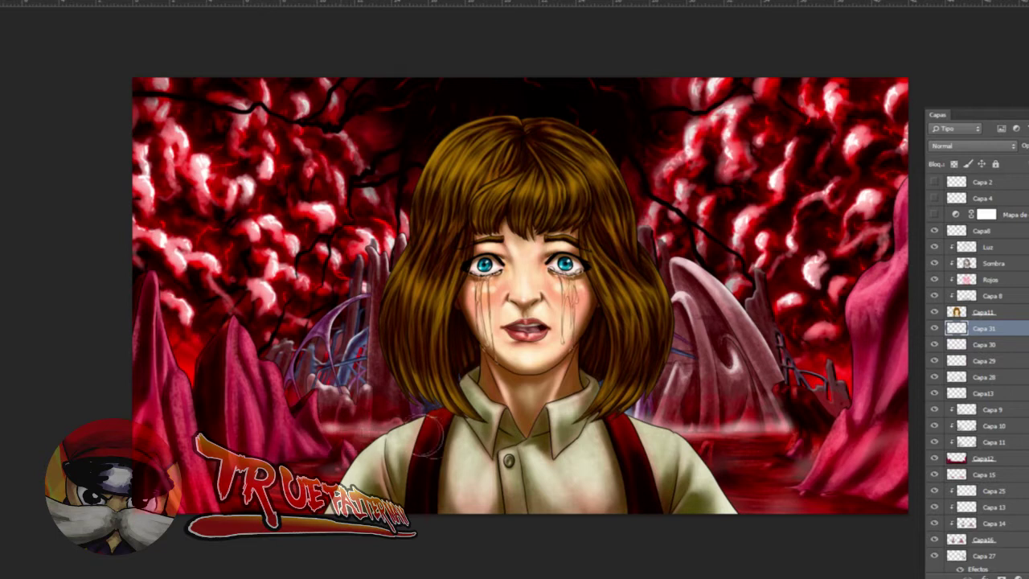
{"action": "key", "text": "ctrl+z"}
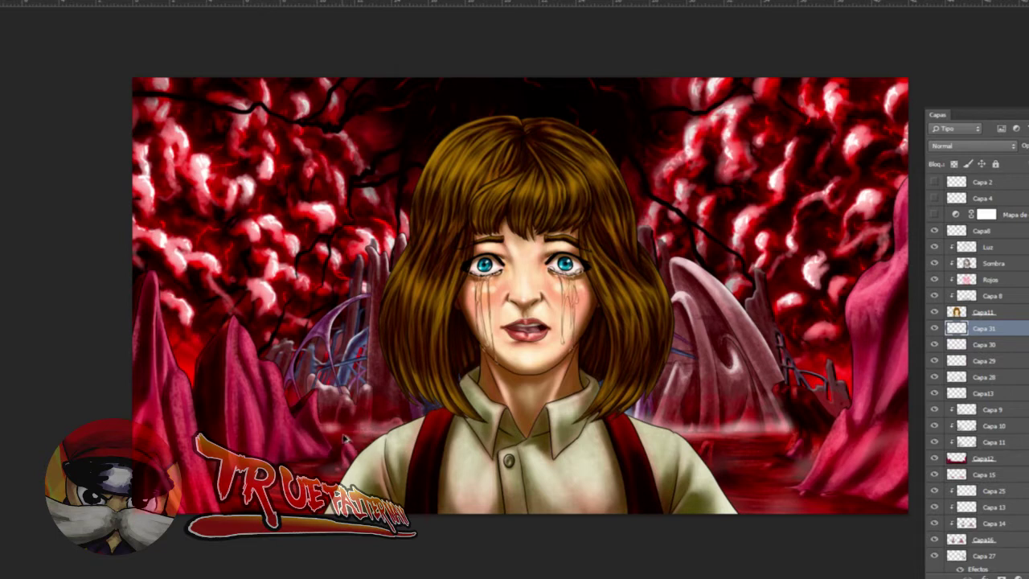
{"action": "mouse_move", "coordinate": [335, 431]}
{"action": "left_mouse_down"}
{"action": "mouse_move", "coordinate": [385, 418]}
{"action": "mouse_move", "coordinate": [382, 408]}
{"action": "left_mouse_up"}
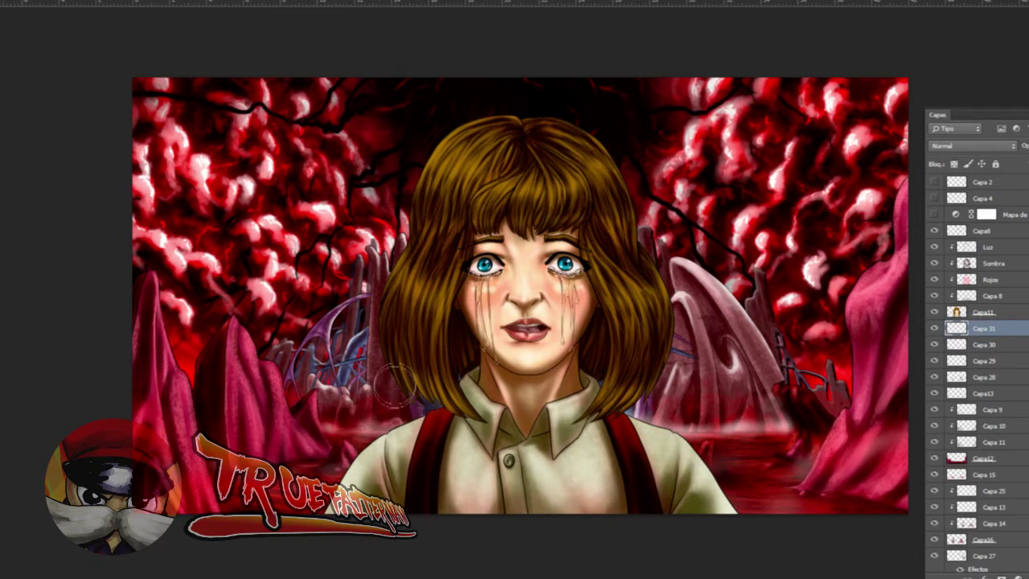
- Extend the pale mist around the ruins on both sides of the girl, and add a new layer above Capa 31
{"action": "left_click_drag", "start_coordinate": [747, 403], "coordinate": [763, 402]}
{"action": "mouse_move", "coordinate": [816, 376]}
{"action": "left_mouse_down"}
{"action": "mouse_move", "coordinate": [832, 373]}
{"action": "mouse_move", "coordinate": [845, 414]}
{"action": "mouse_move", "coordinate": [832, 405]}
{"action": "mouse_move", "coordinate": [854, 401]}
{"action": "mouse_move", "coordinate": [812, 391]}
{"action": "mouse_move", "coordinate": [846, 407]}
{"action": "mouse_move", "coordinate": [751, 414]}
{"action": "mouse_move", "coordinate": [727, 424]}
{"action": "mouse_move", "coordinate": [784, 441]}
{"action": "mouse_move", "coordinate": [731, 454]}
{"action": "left_mouse_up"}
{"action": "key", "text": "ctrl+z"}
{"action": "key", "text": "ctrl+z"}
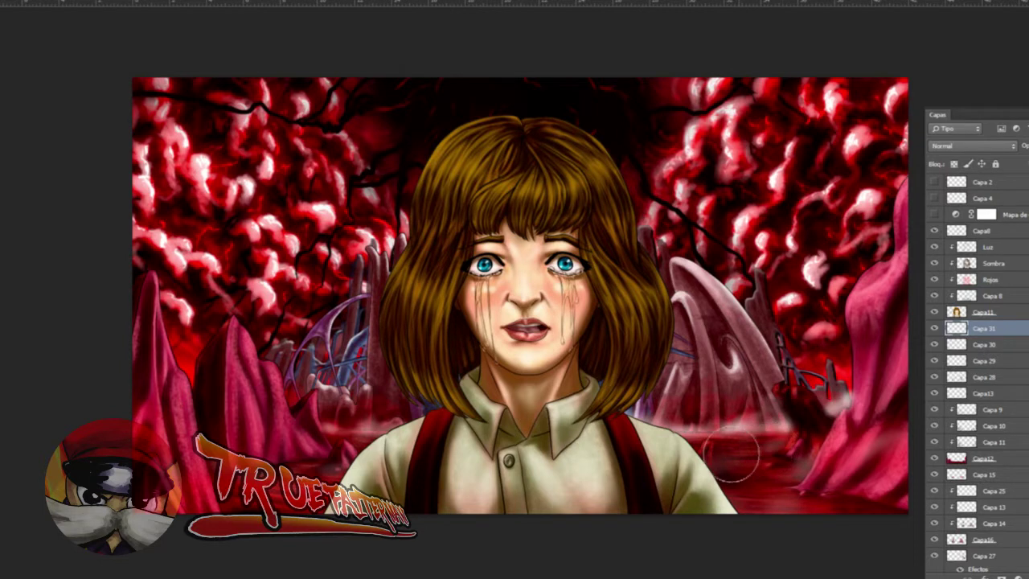
{"action": "mouse_move", "coordinate": [328, 427]}
{"action": "left_mouse_down"}
{"action": "mouse_move", "coordinate": [354, 421]}
{"action": "mouse_move", "coordinate": [289, 398]}
{"action": "mouse_move", "coordinate": [296, 387]}
{"action": "mouse_move", "coordinate": [283, 397]}
{"action": "mouse_move", "coordinate": [297, 406]}
{"action": "mouse_move", "coordinate": [281, 399]}
{"action": "left_mouse_up"}
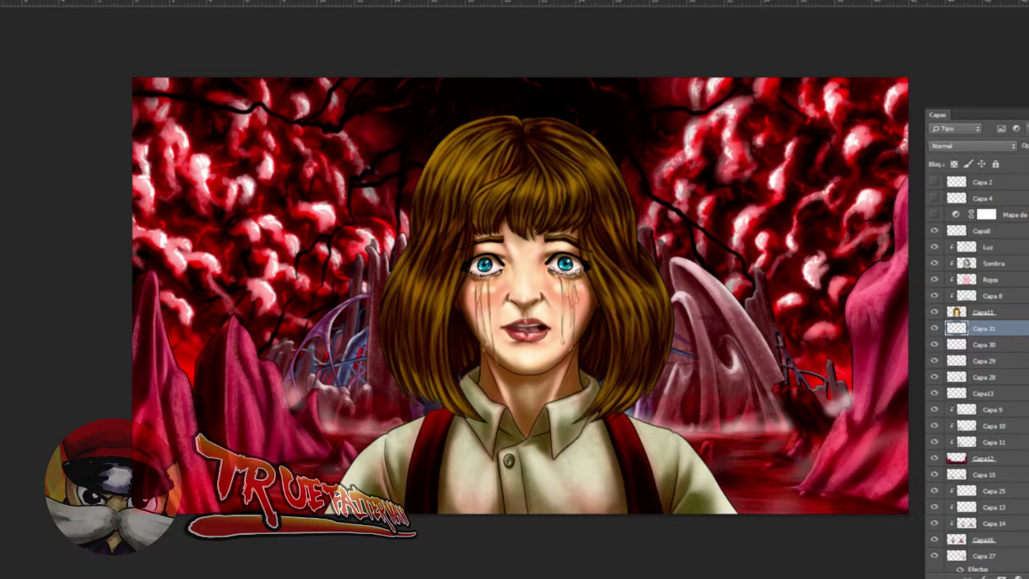
{"action": "left_click_drag", "start_coordinate": [730, 427], "coordinate": [755, 427]}
{"action": "left_click_drag", "start_coordinate": [833, 399], "coordinate": [844, 406]}
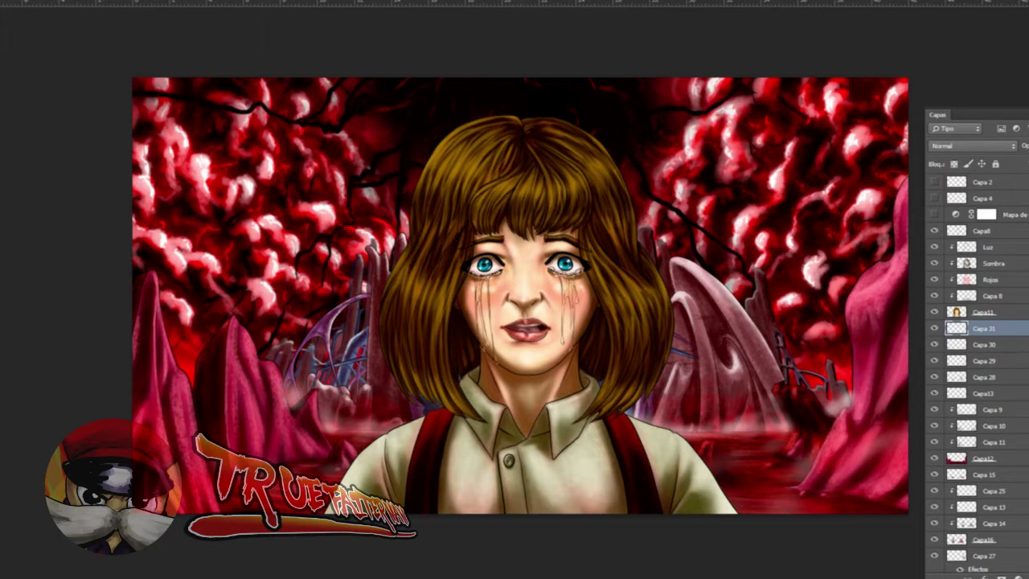
{"action": "key", "text": "ctrl+j"}
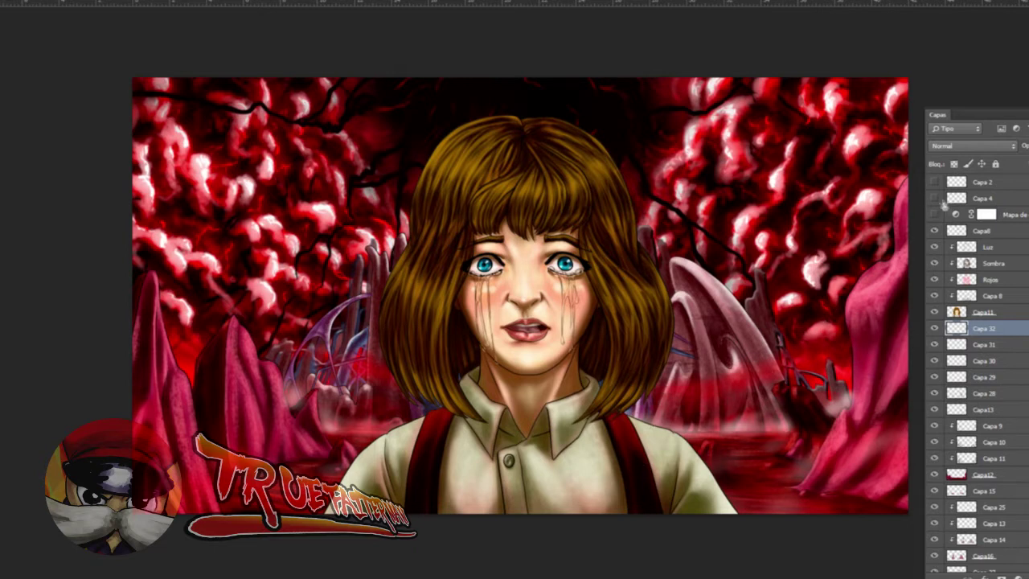
- Make the gradient map layer visible and create a new empty layer directly above it
{"action": "left_click", "coordinate": [934, 215]}
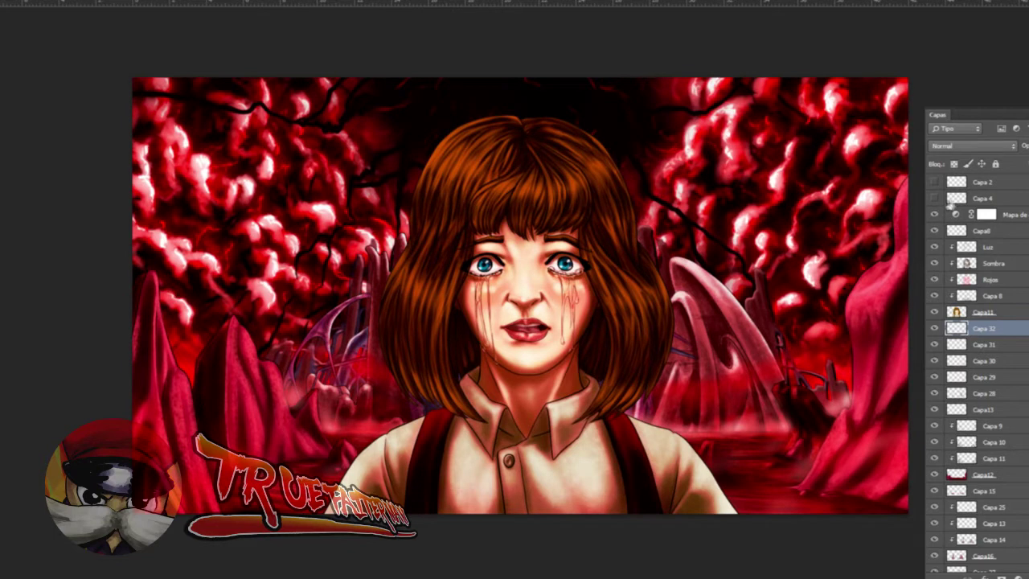
{"action": "left_click", "coordinate": [1023, 214]}
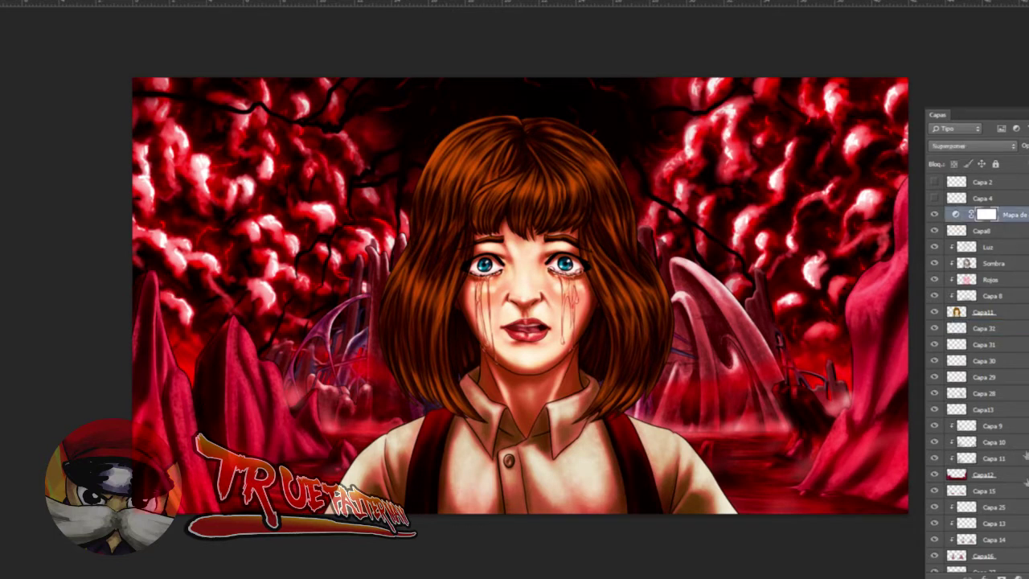
{"action": "key", "text": "ctrl+shift+alt+n"}
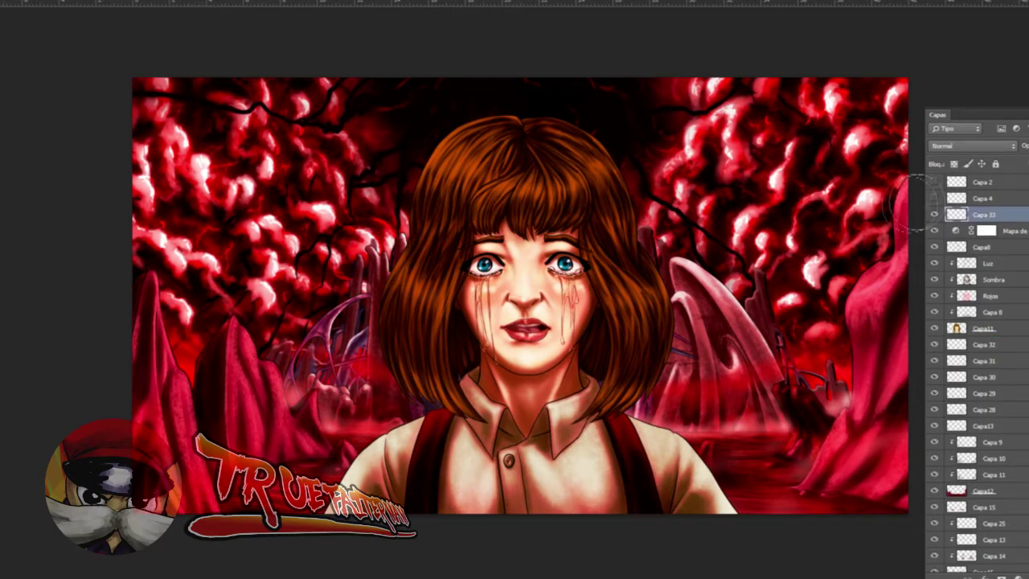
{"action": "key", "text": "Tab"}
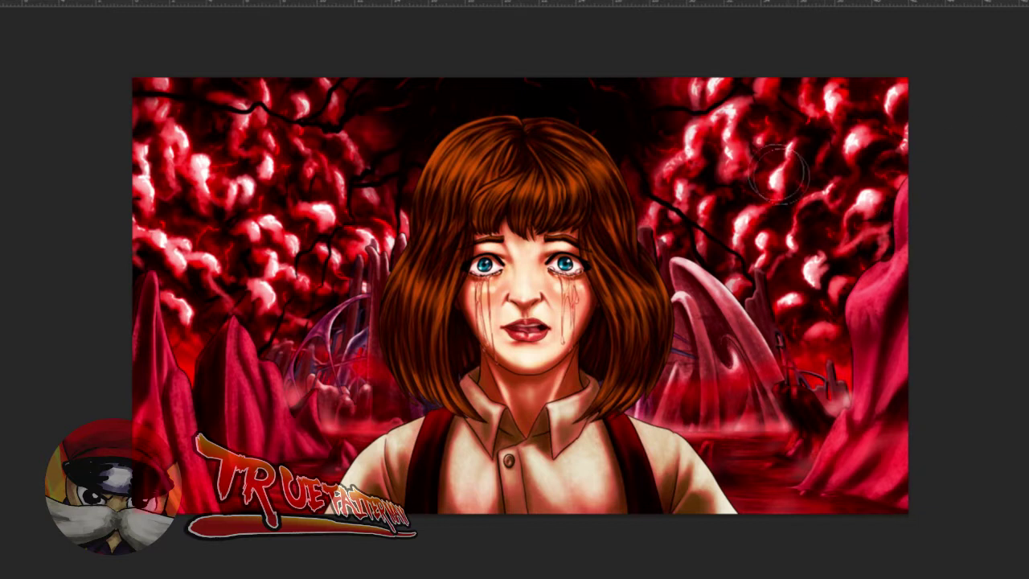
- Paint soft white glints on the iris of the girl's left-hand eye on the new layer
{"action": "key", "text": "ctrl+space"}
{"action": "mouse_move", "coordinate": [504, 166]}
{"action": "left_mouse_down"}
{"action": "mouse_move", "coordinate": [544, 158]}
{"action": "mouse_move", "coordinate": [534, 160]}
{"action": "left_mouse_up"}
{"action": "scroll", "coordinate": [534, 160], "scroll_direction": "up", "scroll_amount": 2}
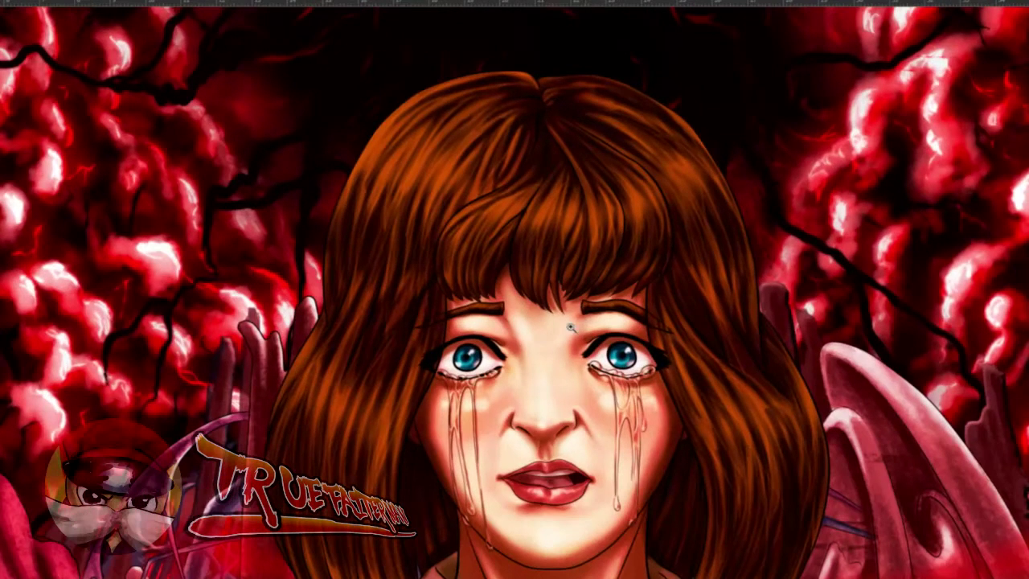
{"action": "scroll", "coordinate": [573, 328], "scroll_direction": "up", "scroll_amount": 4}
{"action": "scroll", "coordinate": [566, 211], "scroll_direction": "up", "scroll_amount": 3}
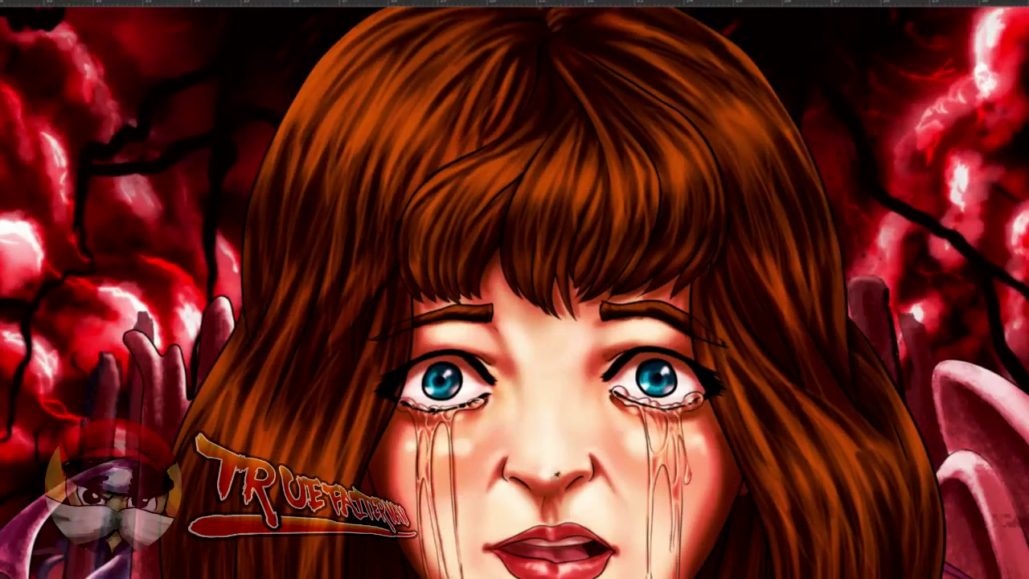
{"action": "left_click_drag", "start_coordinate": [512, 167], "coordinate": [418, 164]}
{"action": "key", "text": "F7"}
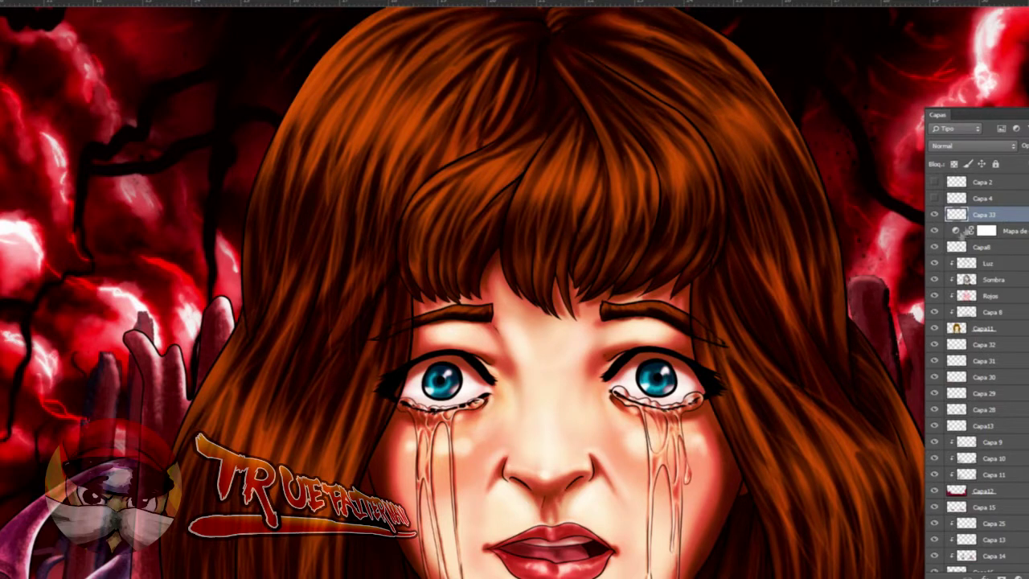
{"action": "key", "text": "F7"}
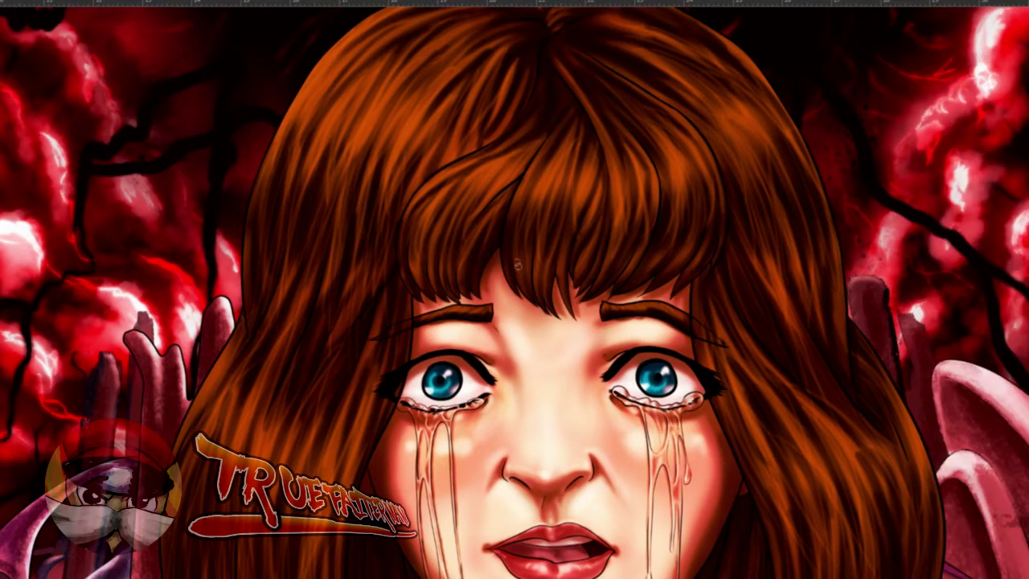
{"action": "scroll", "coordinate": [506, 397], "scroll_direction": "up", "scroll_amount": 5}
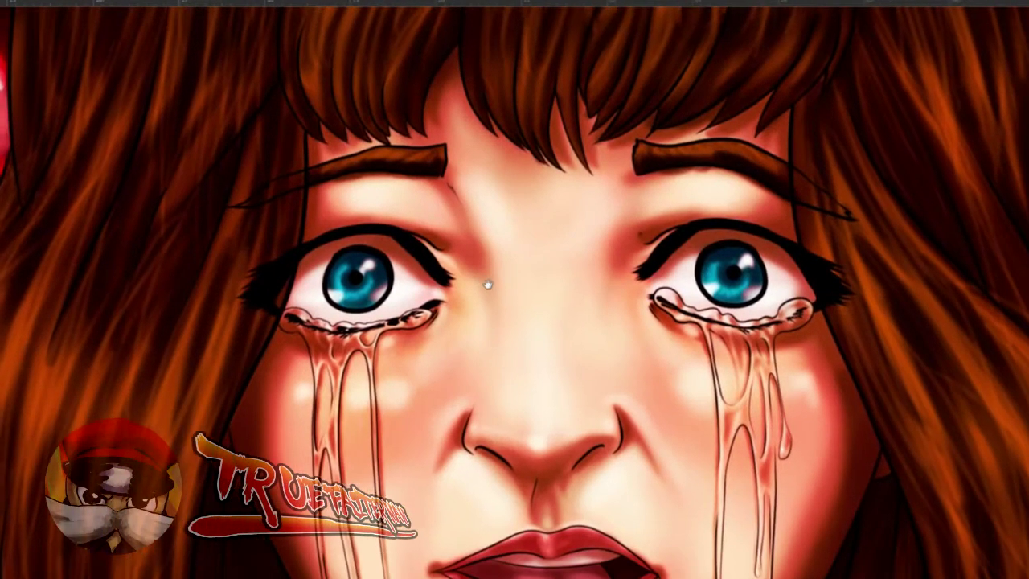
{"action": "left_click_drag", "start_coordinate": [488, 285], "coordinate": [485, 278]}
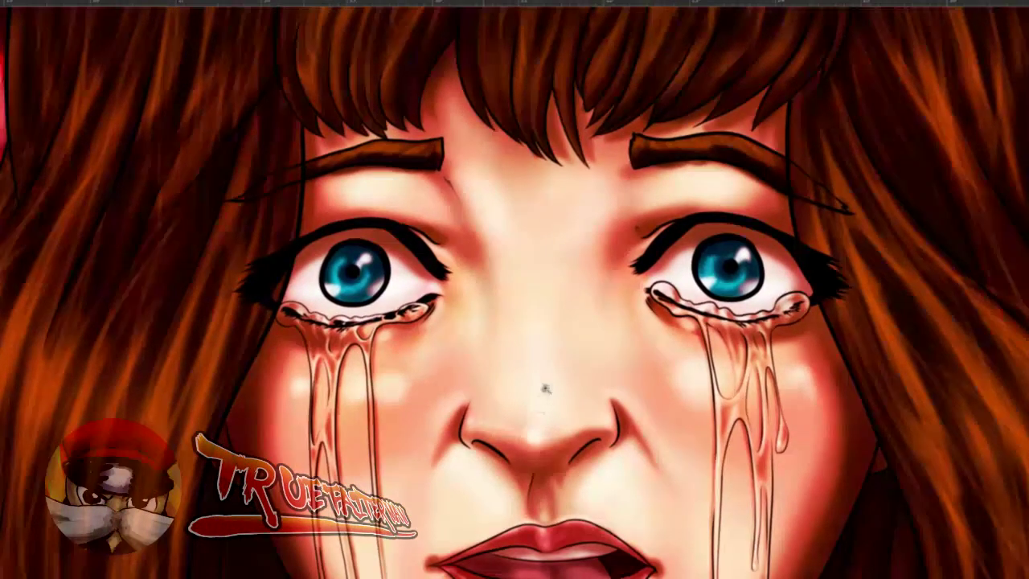
{"action": "left_click_drag", "start_coordinate": [544, 251], "coordinate": [640, 293]}
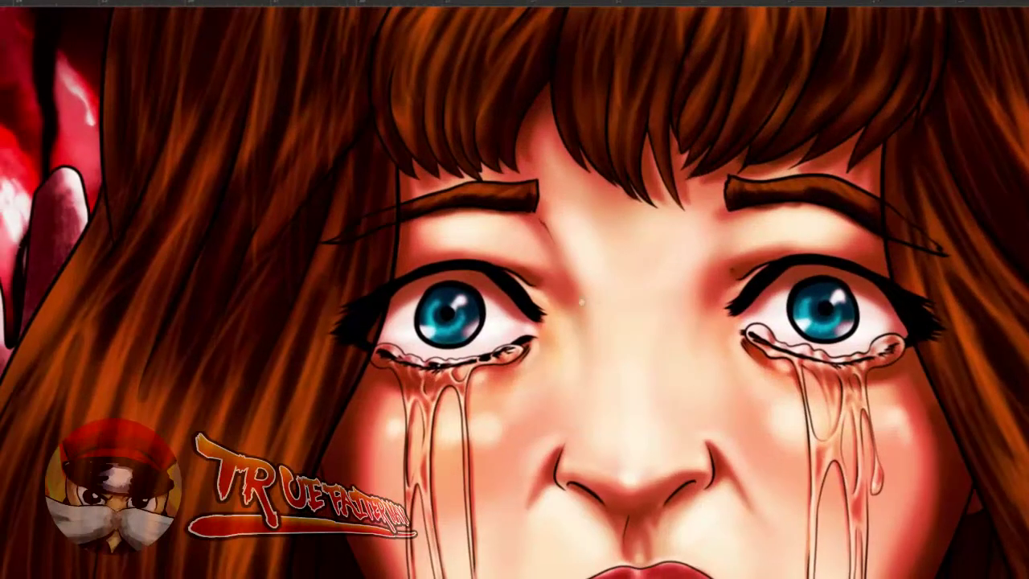
{"action": "scroll", "coordinate": [487, 330], "scroll_direction": "up", "scroll_amount": 2}
{"action": "mouse_move", "coordinate": [480, 332]}
{"action": "left_mouse_down"}
{"action": "mouse_move", "coordinate": [468, 330]}
{"action": "mouse_move", "coordinate": [480, 331]}
{"action": "left_mouse_up"}
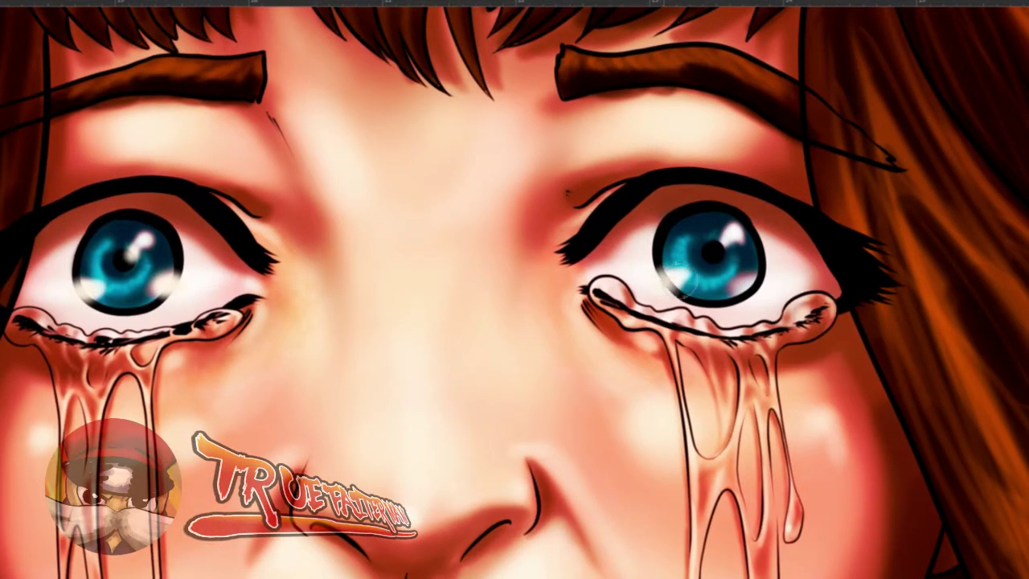
- Paint matching white glints on both lower edges of the right-hand iris and beside its pupil
{"action": "left_click", "coordinate": [668, 281]}
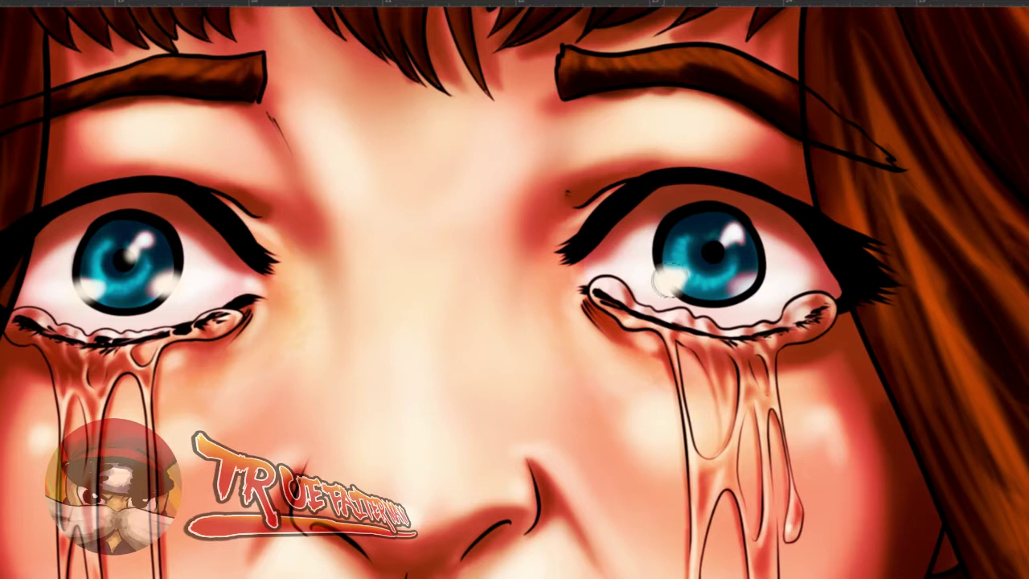
{"action": "mouse_move", "coordinate": [760, 283]}
{"action": "left_mouse_down"}
{"action": "mouse_move", "coordinate": [754, 290]}
{"action": "mouse_move", "coordinate": [764, 291]}
{"action": "left_mouse_up"}
{"action": "left_click", "coordinate": [751, 286]}
{"action": "left_click", "coordinate": [725, 241]}
{"action": "mouse_move", "coordinate": [727, 240]}
{"action": "left_mouse_down"}
{"action": "mouse_move", "coordinate": [716, 255]}
{"action": "mouse_move", "coordinate": [725, 248]}
{"action": "left_mouse_up"}
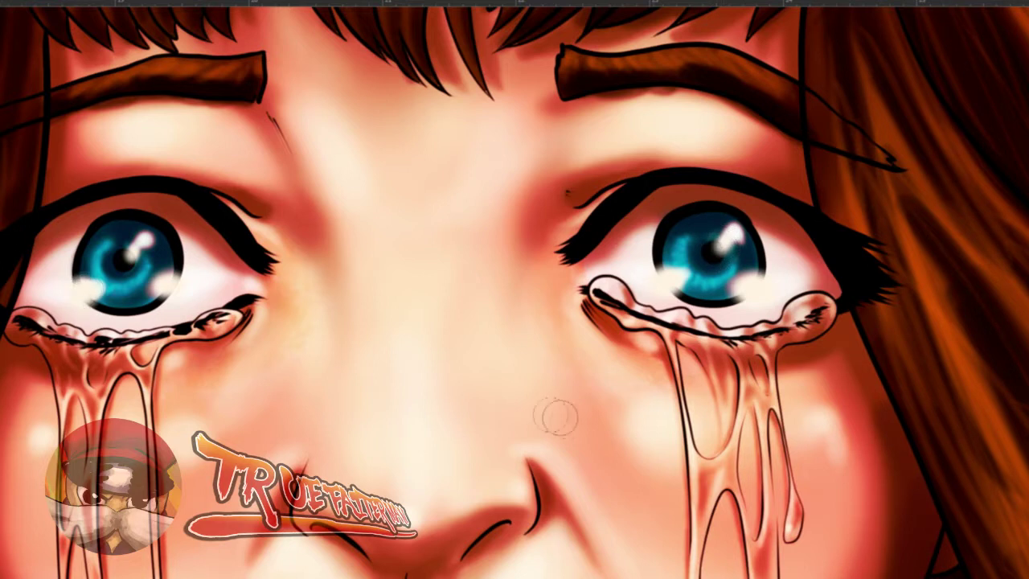
- Paint white shine on the girl's lower lip and soft highlights at the corners of her mouth
{"action": "key", "text": "space"}
{"action": "mouse_move", "coordinate": [496, 351]}
{"action": "left_mouse_down"}
{"action": "mouse_move", "coordinate": [504, 371]}
{"action": "mouse_move", "coordinate": [494, 188]}
{"action": "mouse_move", "coordinate": [561, 95]}
{"action": "mouse_move", "coordinate": [635, 58]}
{"action": "left_mouse_up"}
{"action": "left_click_drag", "start_coordinate": [614, 490], "coordinate": [587, 485]}
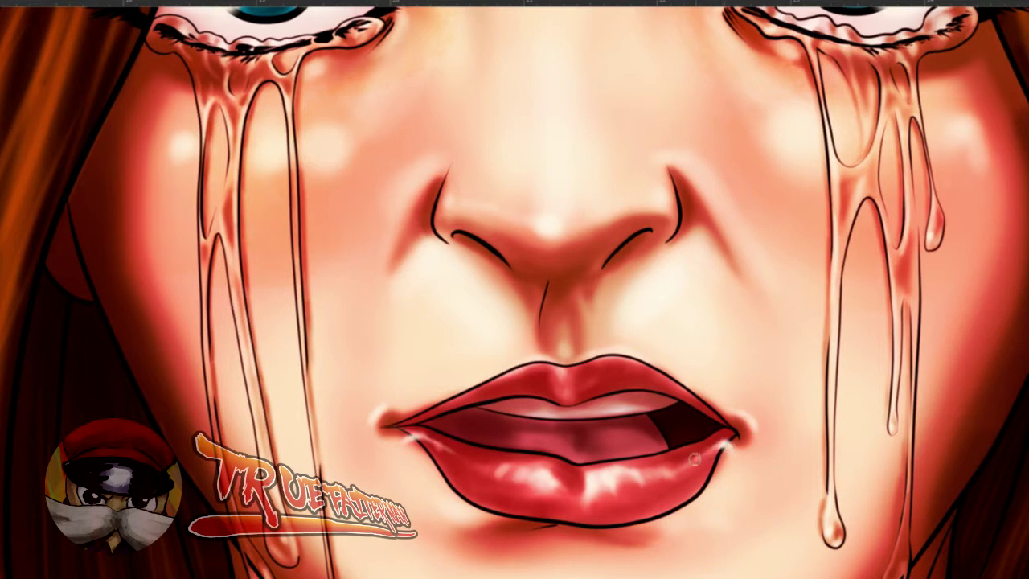
- Paint thin pale highlight strands across the left half of the central lock of the fringe
{"action": "scroll", "coordinate": [703, 418], "scroll_direction": "down", "scroll_amount": 5}
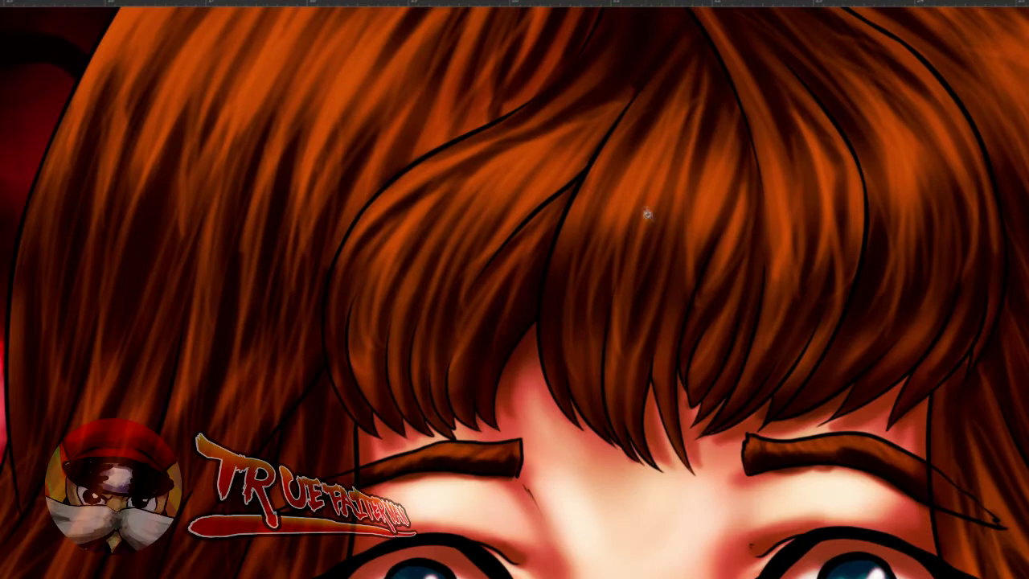
{"action": "mouse_move", "coordinate": [578, 208]}
{"action": "left_mouse_down"}
{"action": "mouse_move", "coordinate": [621, 145]}
{"action": "mouse_move", "coordinate": [607, 176]}
{"action": "mouse_move", "coordinate": [594, 181]}
{"action": "left_mouse_up"}
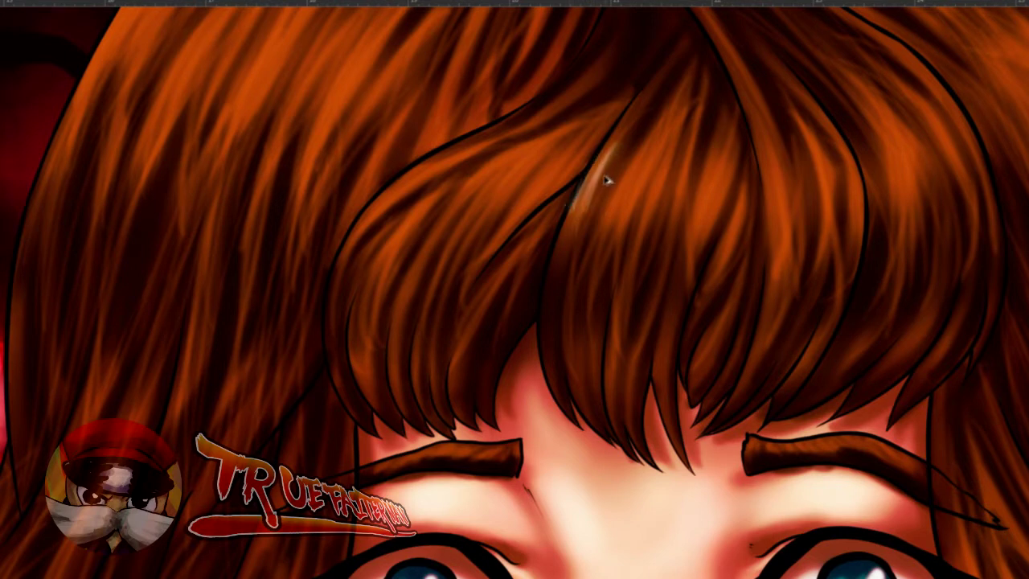
{"action": "mouse_move", "coordinate": [601, 216]}
{"action": "left_mouse_down"}
{"action": "mouse_move", "coordinate": [635, 182]}
{"action": "mouse_move", "coordinate": [646, 140]}
{"action": "left_mouse_up"}
{"action": "mouse_move", "coordinate": [611, 230]}
{"action": "left_mouse_down"}
{"action": "mouse_move", "coordinate": [675, 121]}
{"action": "mouse_move", "coordinate": [643, 199]}
{"action": "left_mouse_up"}
{"action": "left_click_drag", "start_coordinate": [635, 252], "coordinate": [666, 160]}
{"action": "mouse_move", "coordinate": [646, 197]}
{"action": "left_mouse_down"}
{"action": "mouse_move", "coordinate": [655, 171]}
{"action": "mouse_move", "coordinate": [621, 188]}
{"action": "mouse_move", "coordinate": [650, 180]}
{"action": "mouse_move", "coordinate": [661, 192]}
{"action": "mouse_move", "coordinate": [655, 174]}
{"action": "left_mouse_up"}
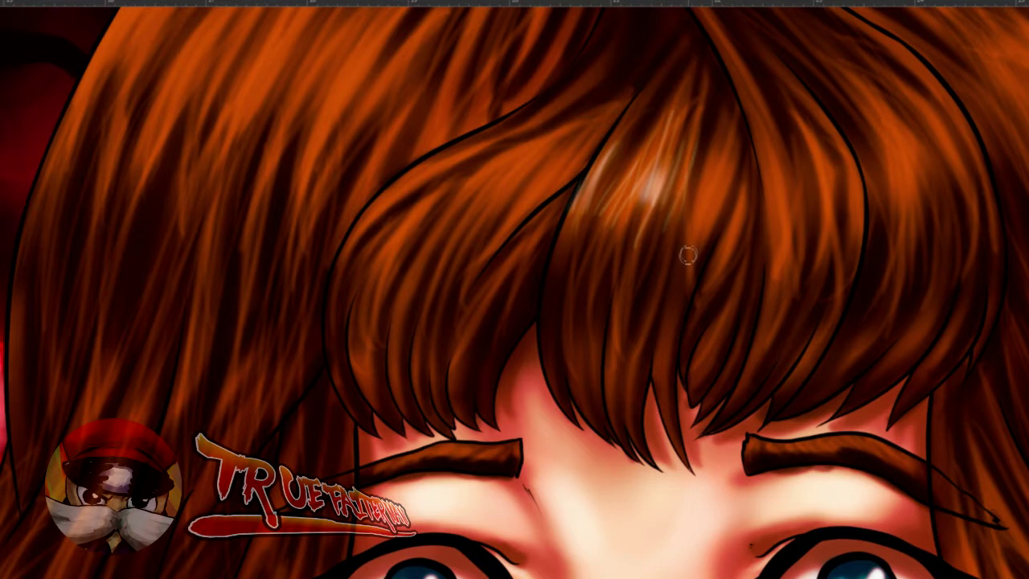
- Add pale highlight strands down the right half of the fringe's central lock
{"action": "left_click_drag", "start_coordinate": [732, 135], "coordinate": [706, 226]}
{"action": "left_click_drag", "start_coordinate": [733, 153], "coordinate": [697, 253]}
{"action": "mouse_move", "coordinate": [727, 134]}
{"action": "left_mouse_down"}
{"action": "mouse_move", "coordinate": [687, 246]}
{"action": "mouse_move", "coordinate": [728, 122]}
{"action": "mouse_move", "coordinate": [713, 253]}
{"action": "left_mouse_up"}
{"action": "mouse_move", "coordinate": [746, 155]}
{"action": "left_mouse_down"}
{"action": "mouse_move", "coordinate": [726, 256]}
{"action": "mouse_move", "coordinate": [730, 243]}
{"action": "left_mouse_up"}
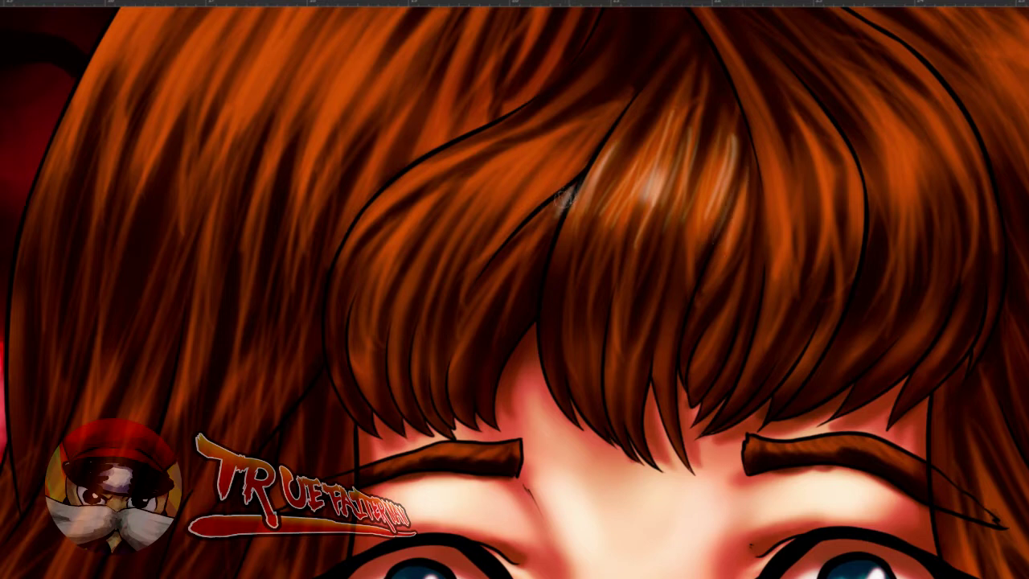
- Paint pale curved highlight strands across the left-hand lock of the fringe and along its upper edge
{"action": "mouse_move", "coordinate": [582, 153]}
{"action": "left_mouse_down"}
{"action": "mouse_move", "coordinate": [503, 231]}
{"action": "mouse_move", "coordinate": [595, 137]}
{"action": "mouse_move", "coordinate": [494, 227]}
{"action": "left_mouse_up"}
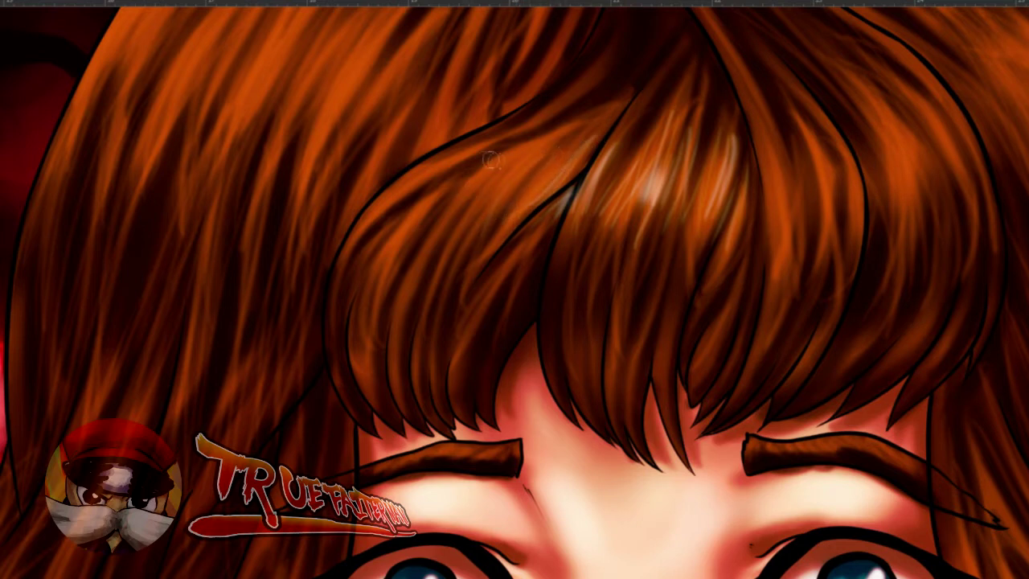
{"action": "mouse_move", "coordinate": [536, 161]}
{"action": "left_mouse_down"}
{"action": "mouse_move", "coordinate": [485, 233]}
{"action": "mouse_move", "coordinate": [416, 279]}
{"action": "left_mouse_up"}
{"action": "left_click_drag", "start_coordinate": [447, 167], "coordinate": [365, 219]}
{"action": "mouse_move", "coordinate": [469, 150]}
{"action": "left_mouse_down"}
{"action": "mouse_move", "coordinate": [371, 240]}
{"action": "mouse_move", "coordinate": [489, 162]}
{"action": "left_mouse_up"}
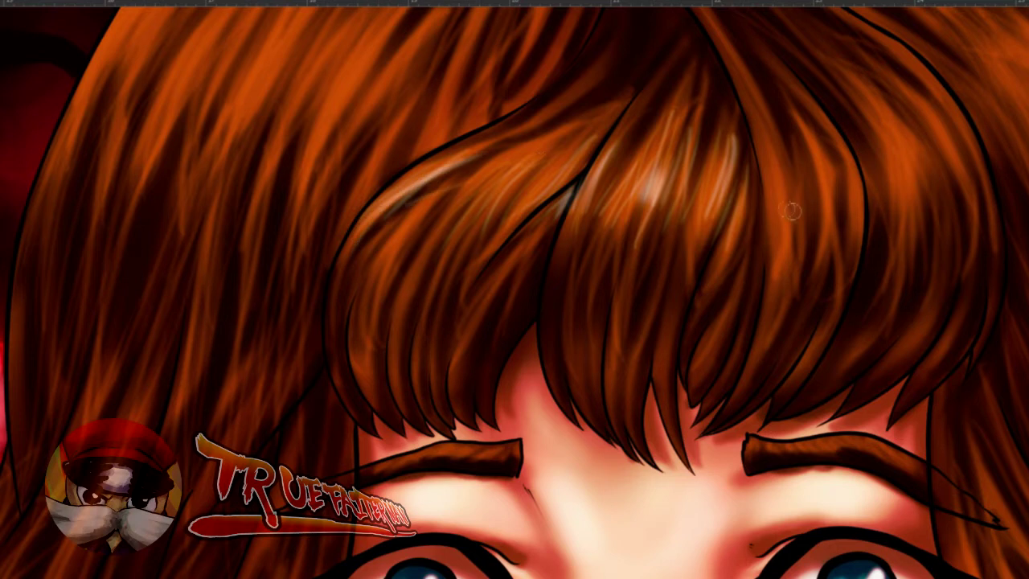
- Paint thin pale highlight strands down the fringe lock just right of the central lock
{"action": "mouse_move", "coordinate": [760, 153]}
{"action": "left_mouse_down"}
{"action": "mouse_move", "coordinate": [785, 274]}
{"action": "mouse_move", "coordinate": [770, 206]}
{"action": "mouse_move", "coordinate": [780, 161]}
{"action": "mouse_move", "coordinate": [775, 177]}
{"action": "mouse_move", "coordinate": [817, 133]}
{"action": "mouse_move", "coordinate": [818, 237]}
{"action": "left_mouse_up"}
{"action": "key", "text": "ctrl+z"}
{"action": "key", "text": "ctrl+z"}
{"action": "left_click_drag", "start_coordinate": [798, 188], "coordinate": [799, 279]}
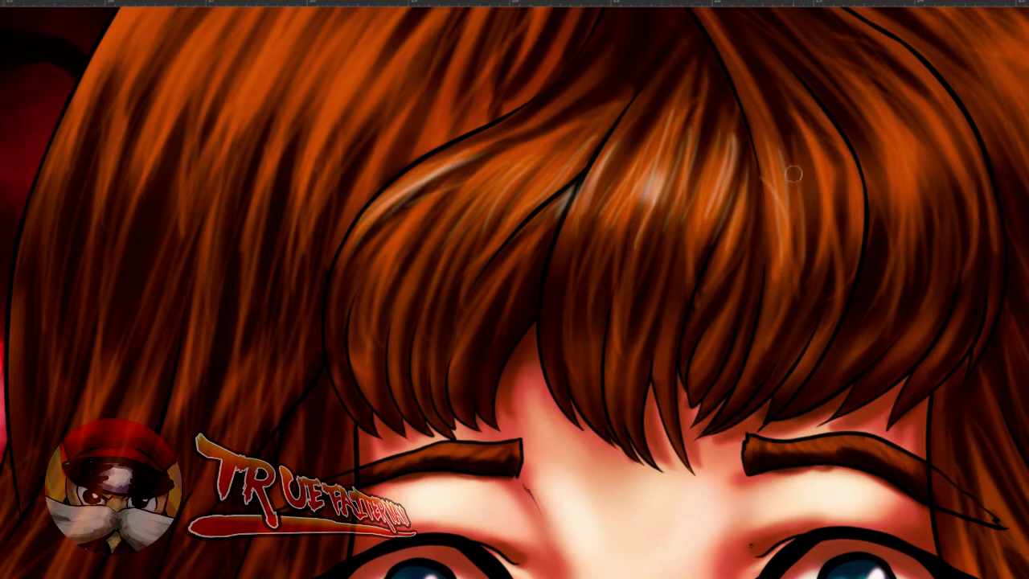
{"action": "mouse_move", "coordinate": [816, 150]}
{"action": "left_mouse_down"}
{"action": "mouse_move", "coordinate": [841, 262]}
{"action": "mouse_move", "coordinate": [857, 243]}
{"action": "mouse_move", "coordinate": [848, 254]}
{"action": "left_mouse_up"}
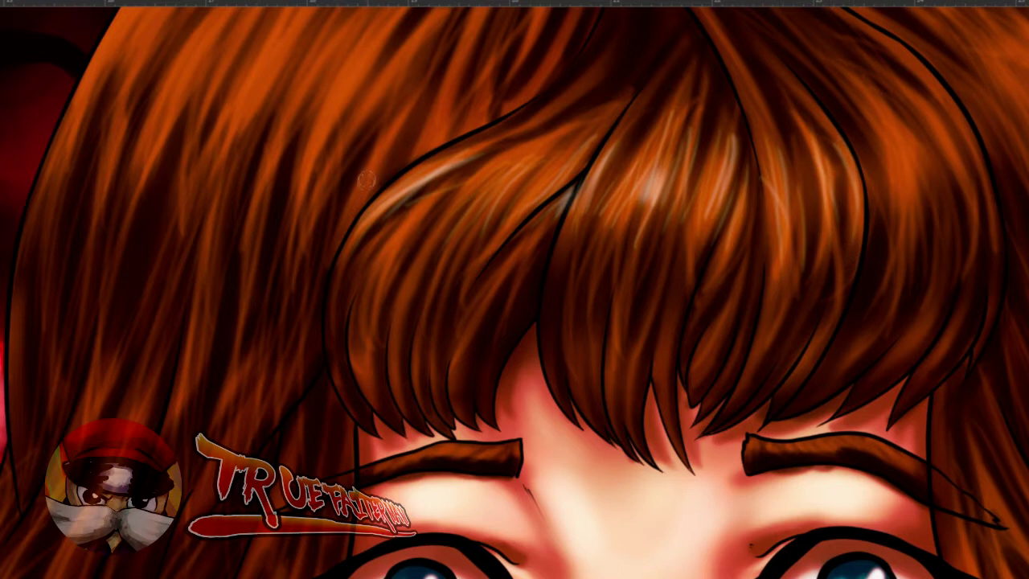
- Paint long pale highlight strands across the upper left side of the girl's hair, from beside the fringe to the outer edge
{"action": "scroll", "coordinate": [379, 315], "scroll_direction": "up", "scroll_amount": 4}
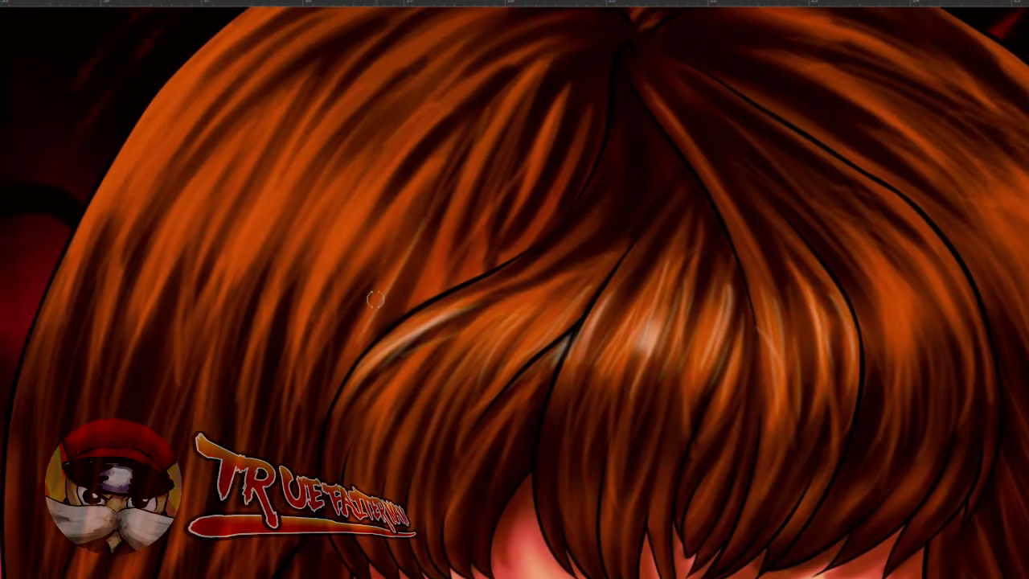
{"action": "left_click_drag", "start_coordinate": [418, 189], "coordinate": [307, 356]}
{"action": "mouse_move", "coordinate": [419, 183]}
{"action": "left_mouse_down"}
{"action": "mouse_move", "coordinate": [302, 409]}
{"action": "mouse_move", "coordinate": [302, 369]}
{"action": "mouse_move", "coordinate": [449, 114]}
{"action": "mouse_move", "coordinate": [292, 372]}
{"action": "mouse_move", "coordinate": [407, 135]}
{"action": "mouse_move", "coordinate": [298, 426]}
{"action": "mouse_move", "coordinate": [424, 185]}
{"action": "mouse_move", "coordinate": [474, 173]}
{"action": "mouse_move", "coordinate": [398, 349]}
{"action": "mouse_move", "coordinate": [304, 232]}
{"action": "mouse_move", "coordinate": [382, 184]}
{"action": "mouse_move", "coordinate": [306, 280]}
{"action": "left_mouse_up"}
{"action": "mouse_move", "coordinate": [394, 166]}
{"action": "left_mouse_down"}
{"action": "mouse_move", "coordinate": [269, 373]}
{"action": "mouse_move", "coordinate": [381, 130]}
{"action": "mouse_move", "coordinate": [287, 295]}
{"action": "mouse_move", "coordinate": [353, 188]}
{"action": "mouse_move", "coordinate": [264, 293]}
{"action": "left_mouse_up"}
{"action": "left_click_drag", "start_coordinate": [375, 119], "coordinate": [293, 233]}
{"action": "mouse_move", "coordinate": [234, 286]}
{"action": "left_mouse_down"}
{"action": "mouse_move", "coordinate": [375, 94]}
{"action": "mouse_move", "coordinate": [244, 314]}
{"action": "mouse_move", "coordinate": [318, 100]}
{"action": "mouse_move", "coordinate": [227, 301]}
{"action": "mouse_move", "coordinate": [344, 126]}
{"action": "mouse_move", "coordinate": [215, 270]}
{"action": "mouse_move", "coordinate": [277, 128]}
{"action": "mouse_move", "coordinate": [193, 273]}
{"action": "mouse_move", "coordinate": [208, 262]}
{"action": "mouse_move", "coordinate": [174, 274]}
{"action": "mouse_move", "coordinate": [259, 115]}
{"action": "mouse_move", "coordinate": [157, 274]}
{"action": "mouse_move", "coordinate": [253, 125]}
{"action": "mouse_move", "coordinate": [151, 305]}
{"action": "mouse_move", "coordinate": [186, 142]}
{"action": "mouse_move", "coordinate": [131, 272]}
{"action": "mouse_move", "coordinate": [195, 124]}
{"action": "mouse_move", "coordinate": [171, 132]}
{"action": "mouse_move", "coordinate": [94, 267]}
{"action": "left_mouse_up"}
{"action": "left_click_drag", "start_coordinate": [164, 114], "coordinate": [76, 275]}
{"action": "left_click_drag", "start_coordinate": [177, 105], "coordinate": [98, 242]}
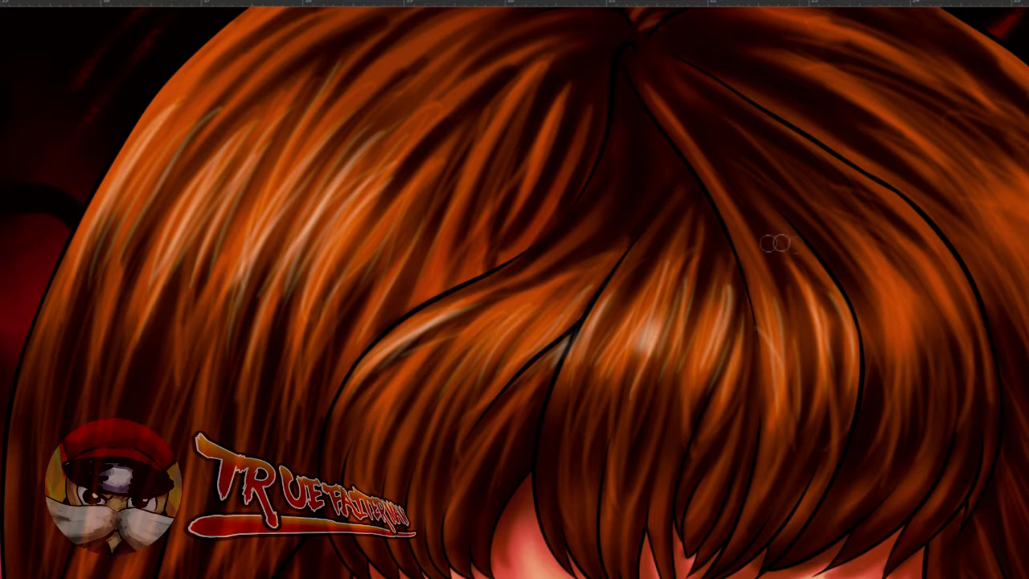
- Add pale highlight strands to the right-hand fringe lock and the upper right side of the hair
{"action": "mouse_move", "coordinate": [833, 217]}
{"action": "left_mouse_down"}
{"action": "mouse_move", "coordinate": [897, 337]}
{"action": "mouse_move", "coordinate": [870, 249]}
{"action": "mouse_move", "coordinate": [850, 231]}
{"action": "mouse_move", "coordinate": [927, 340]}
{"action": "mouse_move", "coordinate": [927, 312]}
{"action": "mouse_move", "coordinate": [965, 368]}
{"action": "mouse_move", "coordinate": [899, 230]}
{"action": "mouse_move", "coordinate": [948, 253]}
{"action": "mouse_move", "coordinate": [701, 238]}
{"action": "left_mouse_up"}
{"action": "mouse_move", "coordinate": [808, 297]}
{"action": "left_mouse_down"}
{"action": "mouse_move", "coordinate": [867, 340]}
{"action": "mouse_move", "coordinate": [744, 152]}
{"action": "mouse_move", "coordinate": [861, 341]}
{"action": "mouse_move", "coordinate": [760, 165]}
{"action": "mouse_move", "coordinate": [853, 328]}
{"action": "left_mouse_up"}
{"action": "mouse_move", "coordinate": [809, 168]}
{"action": "left_mouse_down"}
{"action": "mouse_move", "coordinate": [872, 265]}
{"action": "mouse_move", "coordinate": [758, 142]}
{"action": "mouse_move", "coordinate": [808, 193]}
{"action": "mouse_move", "coordinate": [874, 332]}
{"action": "left_mouse_up"}
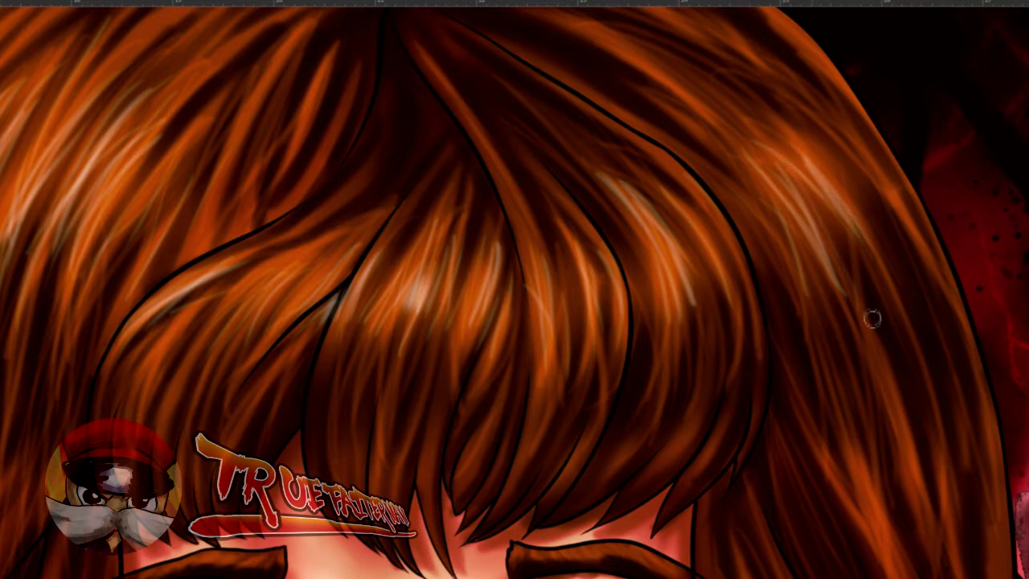
{"action": "mouse_move", "coordinate": [793, 91]}
{"action": "left_mouse_down"}
{"action": "mouse_move", "coordinate": [919, 318]}
{"action": "mouse_move", "coordinate": [800, 110]}
{"action": "mouse_move", "coordinate": [855, 156]}
{"action": "mouse_move", "coordinate": [826, 113]}
{"action": "mouse_move", "coordinate": [882, 185]}
{"action": "left_mouse_up"}
{"action": "scroll", "coordinate": [783, 153], "scroll_direction": "down", "scroll_amount": 3}
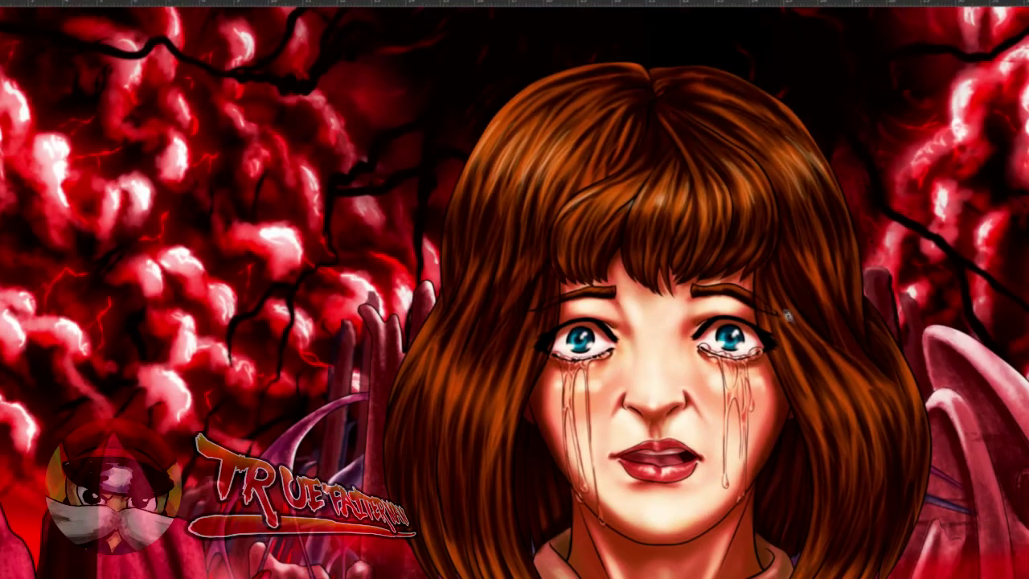
{"action": "scroll", "coordinate": [784, 313], "scroll_direction": "down", "scroll_amount": 5}
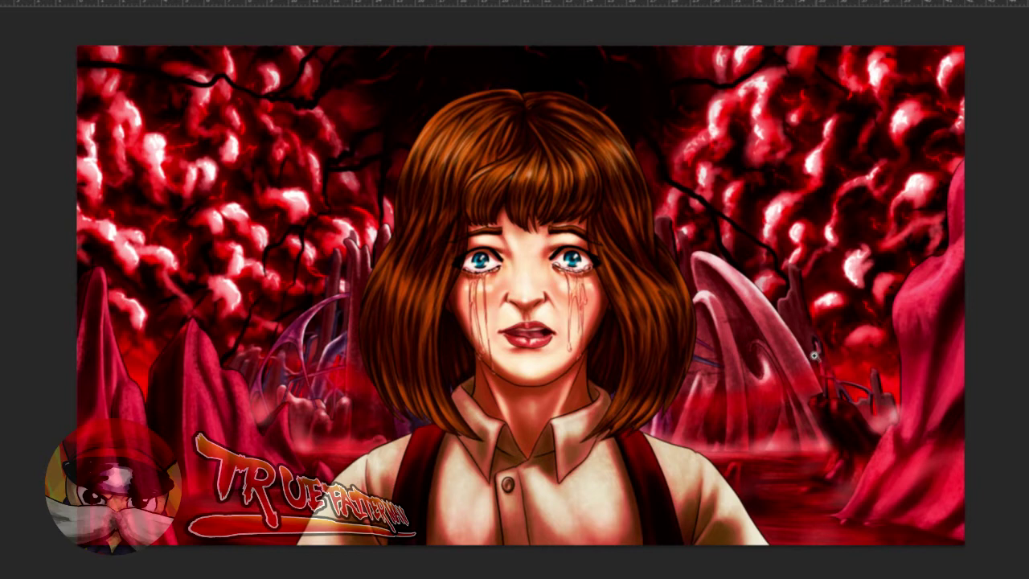
- Add a new layer above Luz, clip it to the layers below and set its blend mode to Multiplicar
{"action": "key", "text": "F7"}
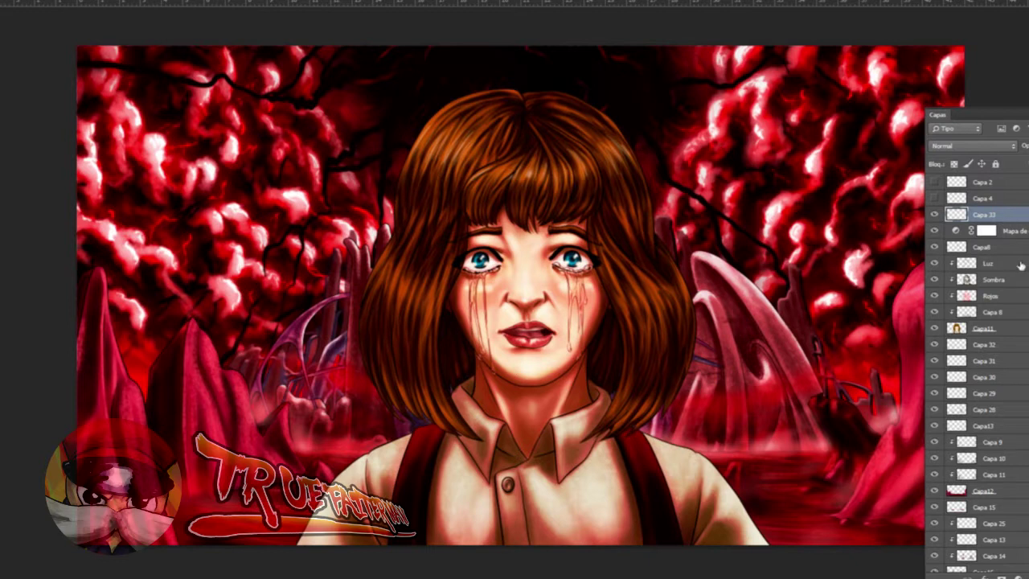
{"action": "left_click", "coordinate": [935, 248]}
{"action": "left_click", "coordinate": [935, 248]}
{"action": "left_click", "coordinate": [1018, 266]}
{"action": "key", "text": "ctrl+shift+alt+n"}
{"action": "left_click", "coordinate": [982, 270], "text": "alt"}
{"action": "left_click", "coordinate": [960, 146]}
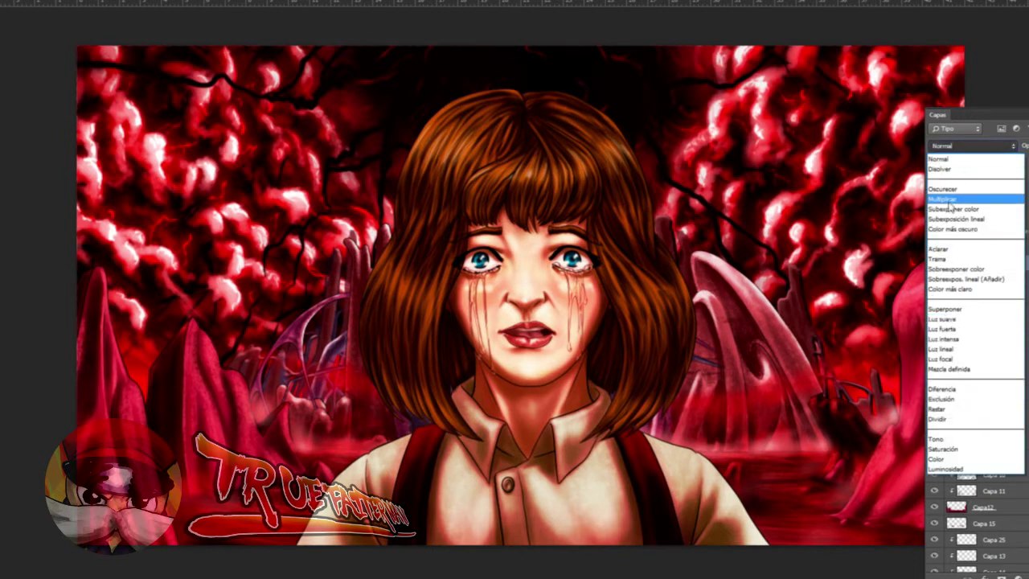
{"action": "left_click", "coordinate": [949, 201]}
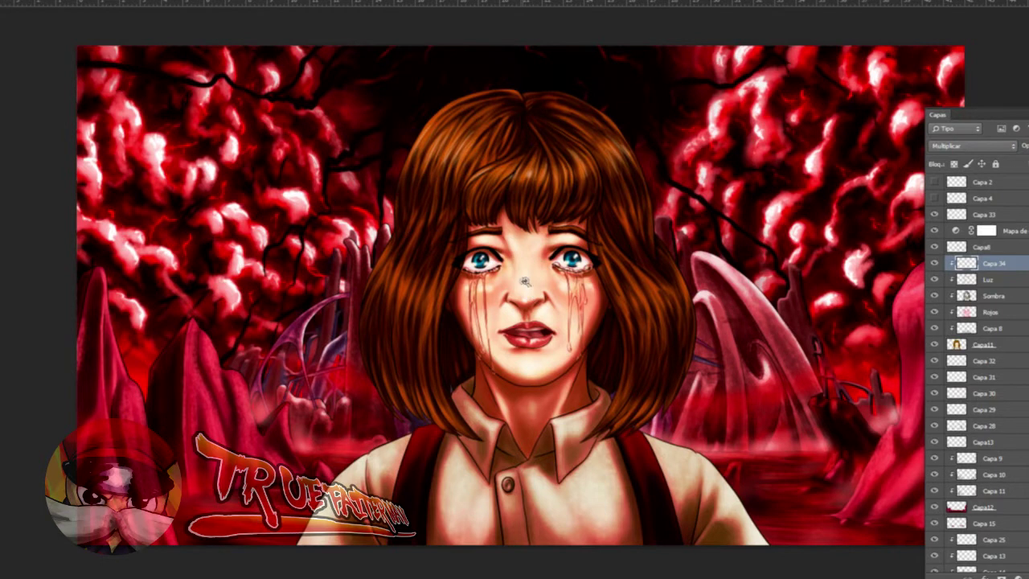
- Choose a fully saturated red as the foreground colour and set the new layer's blend mode to Subexponer color
{"action": "scroll", "coordinate": [523, 280], "scroll_direction": "up", "scroll_amount": 2}
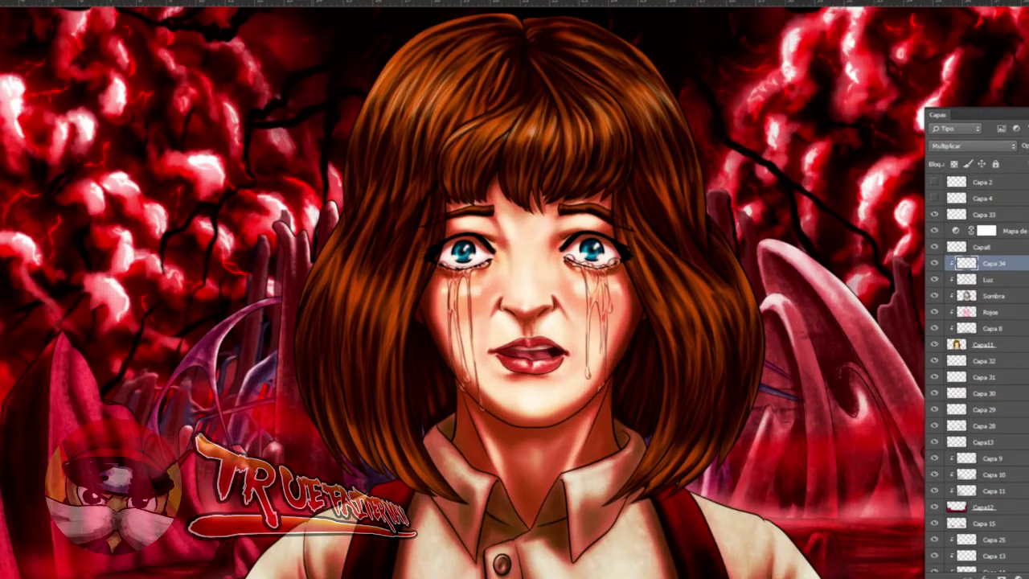
{"action": "left_click", "coordinate": [2, 338]}
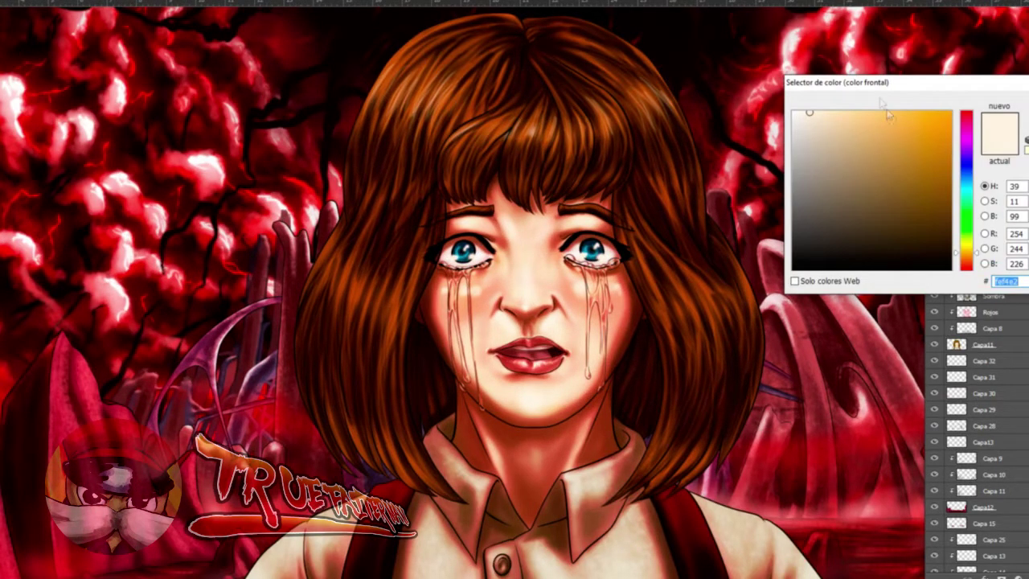
{"action": "left_click_drag", "start_coordinate": [968, 262], "coordinate": [968, 266]}
{"action": "left_click_drag", "start_coordinate": [919, 130], "coordinate": [970, 99]}
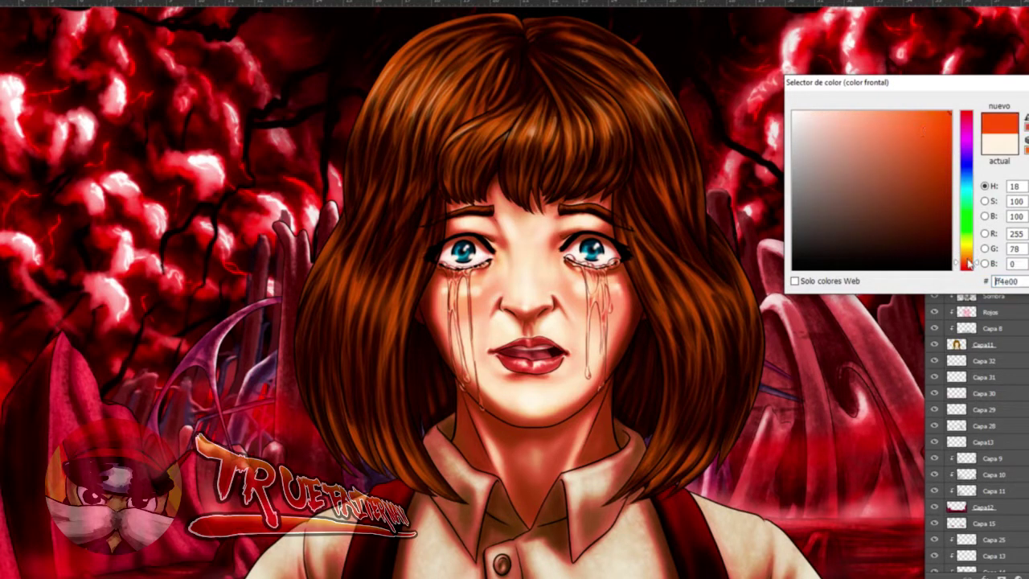
{"action": "left_click_drag", "start_coordinate": [968, 263], "coordinate": [976, 297]}
{"action": "key", "text": "Return"}
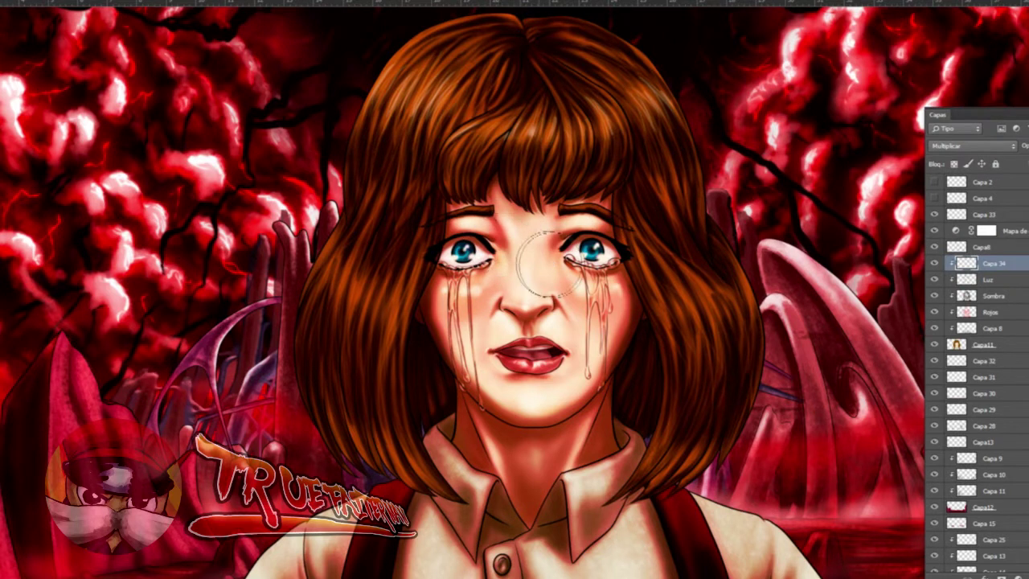
{"action": "left_click", "coordinate": [980, 150]}
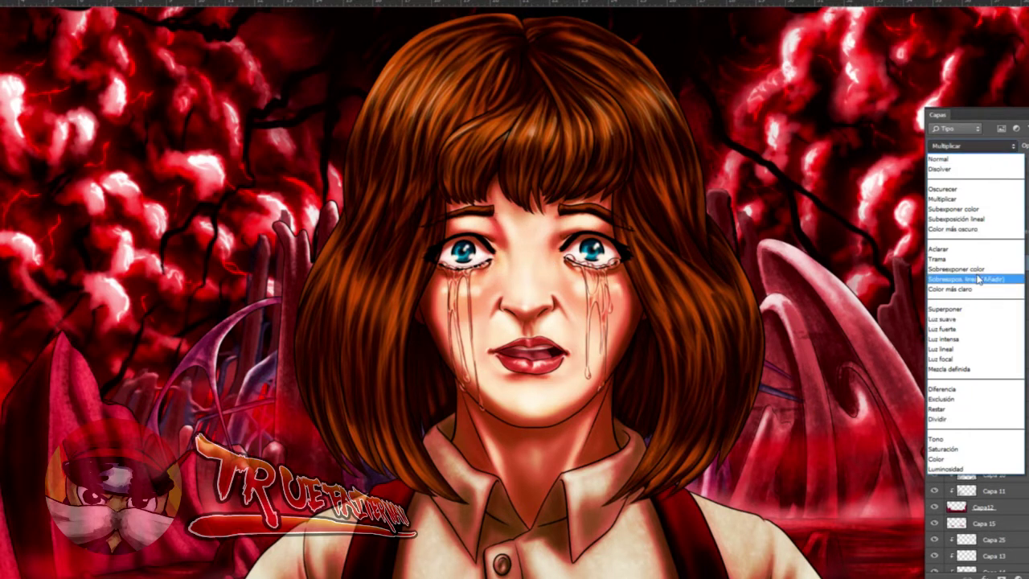
{"action": "left_click", "coordinate": [979, 211]}
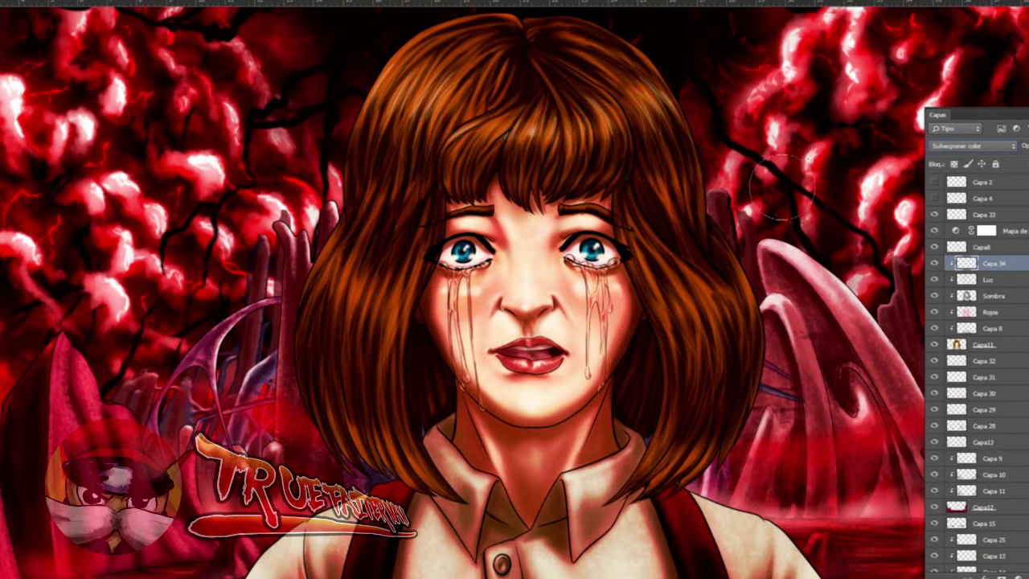
- Paint a soft red band down the middle of the girl's hair, face, neck and shirt with a brush of about 710 px
{"action": "left_click_drag", "start_coordinate": [530, 103], "coordinate": [540, 110]}
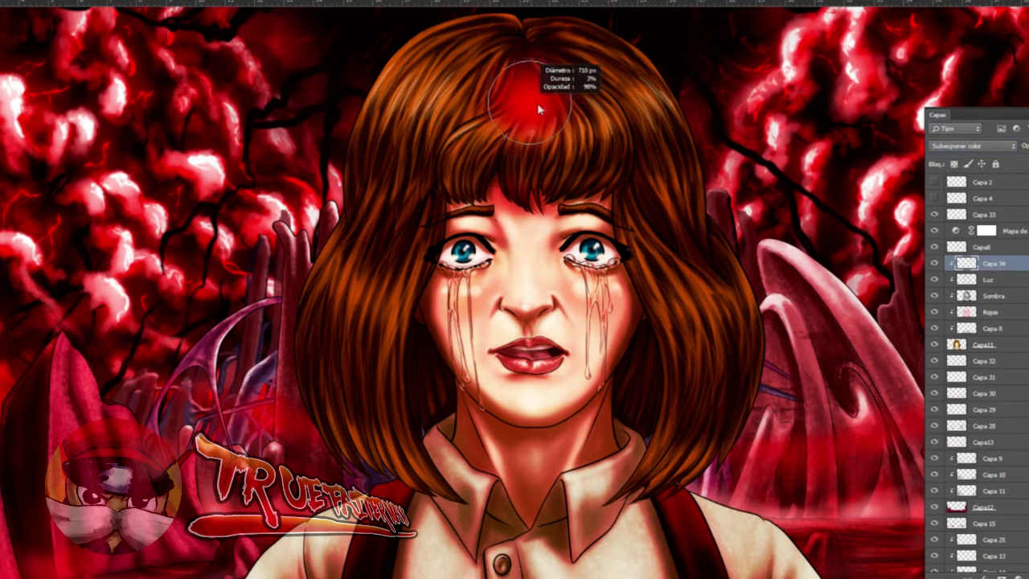
{"action": "left_click_drag", "start_coordinate": [532, 62], "coordinate": [527, 130]}
{"action": "mouse_move", "coordinate": [526, 209]}
{"action": "left_mouse_down"}
{"action": "mouse_move", "coordinate": [534, 289]}
{"action": "mouse_move", "coordinate": [514, 322]}
{"action": "mouse_move", "coordinate": [534, 345]}
{"action": "mouse_move", "coordinate": [534, 482]}
{"action": "left_mouse_up"}
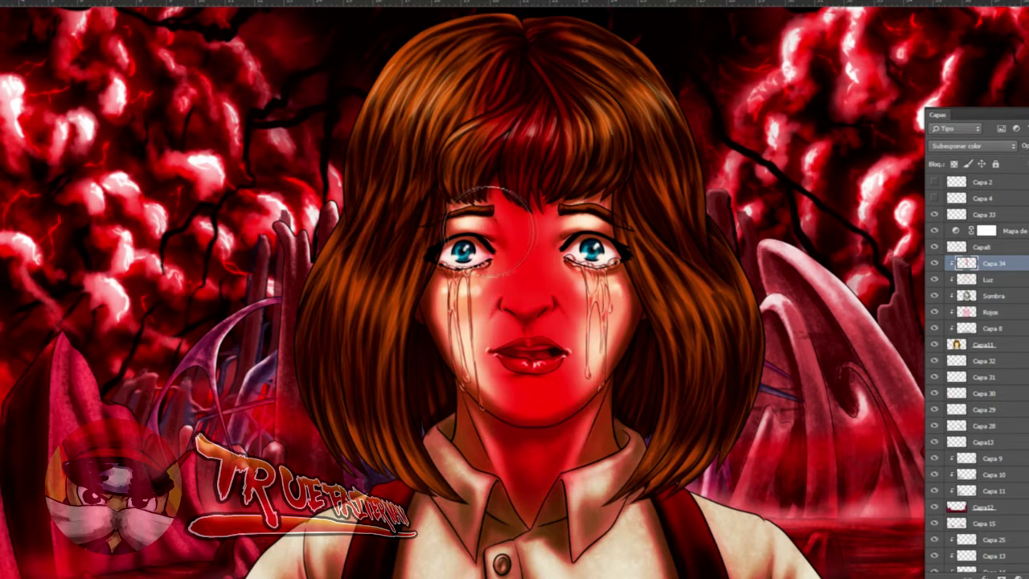
{"action": "scroll", "coordinate": [531, 351], "scroll_direction": "down", "scroll_amount": 2}
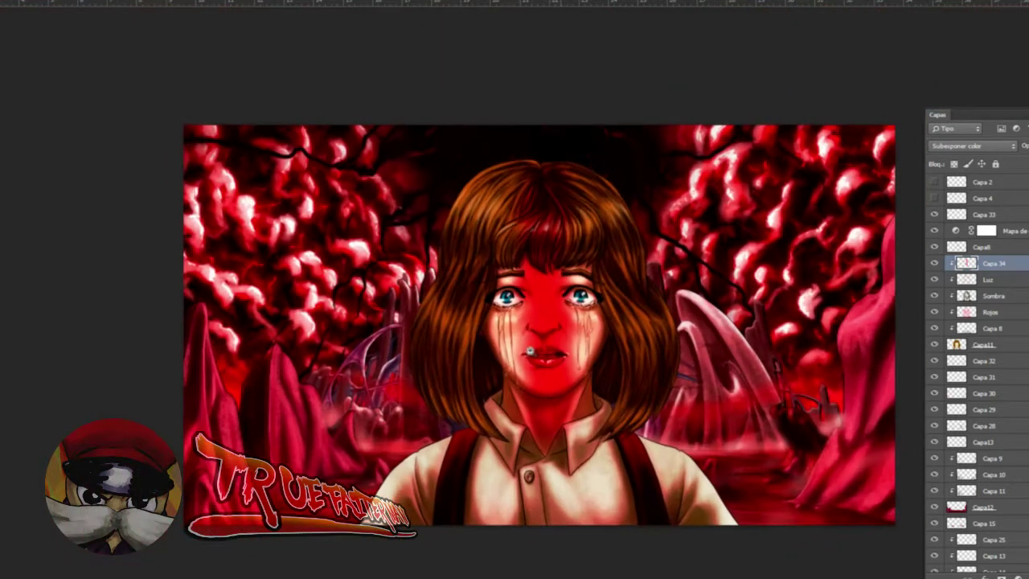
{"action": "scroll", "coordinate": [534, 400], "scroll_direction": "up", "scroll_amount": 1}
{"action": "mouse_move", "coordinate": [537, 422]}
{"action": "left_mouse_down"}
{"action": "mouse_move", "coordinate": [515, 494]}
{"action": "mouse_move", "coordinate": [510, 434]}
{"action": "mouse_move", "coordinate": [507, 450]}
{"action": "mouse_move", "coordinate": [487, 374]}
{"action": "left_mouse_up"}
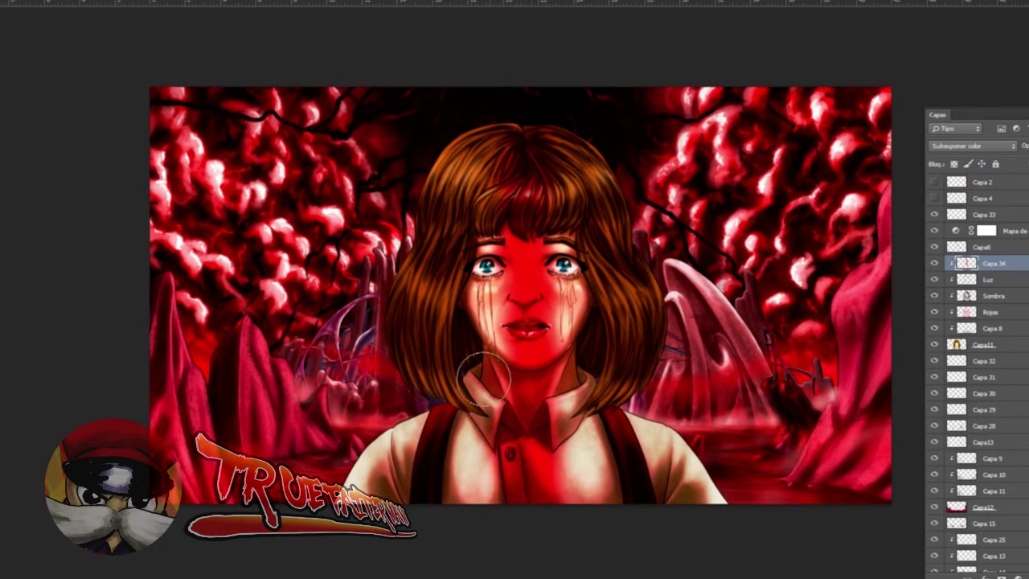
{"action": "left_click_drag", "start_coordinate": [553, 381], "coordinate": [571, 377]}
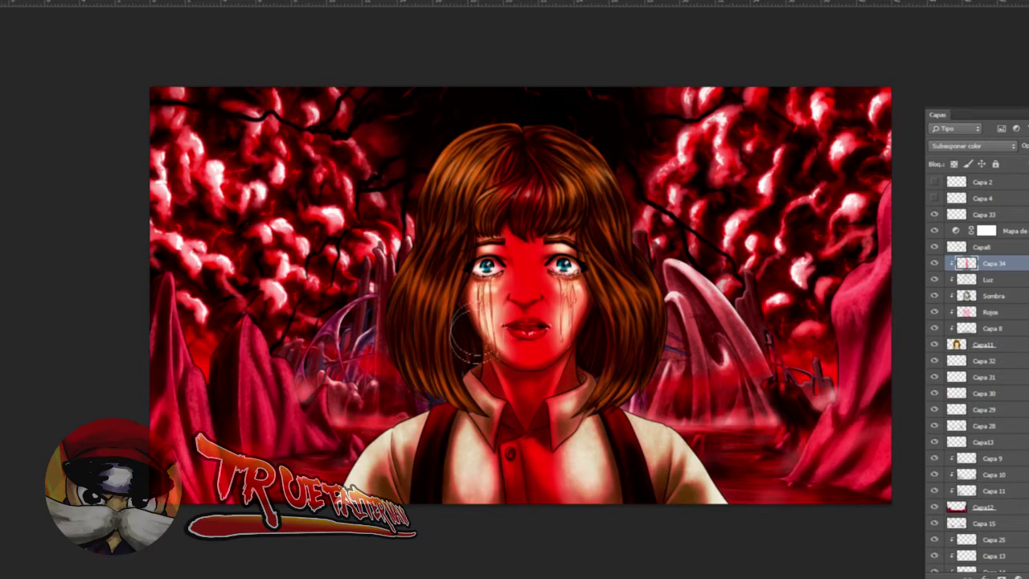
{"action": "left_click_drag", "start_coordinate": [455, 438], "coordinate": [488, 540]}
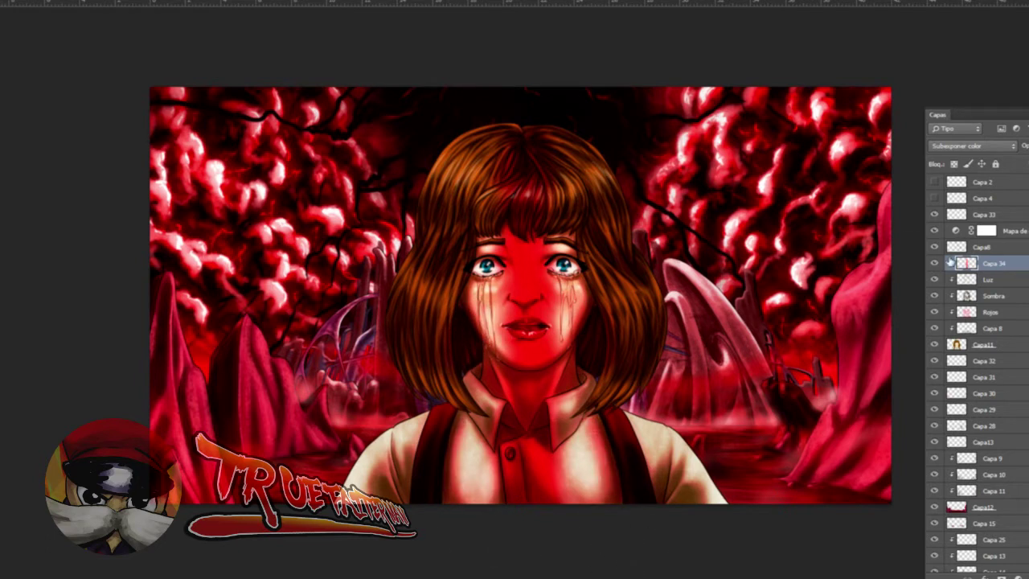
- Try other blend modes on the red layer, including Subexposición lineal, Color más oscuro, Trama, Luz suave, Mezcla definida, Restar and Tono
{"action": "left_click", "coordinate": [988, 145]}
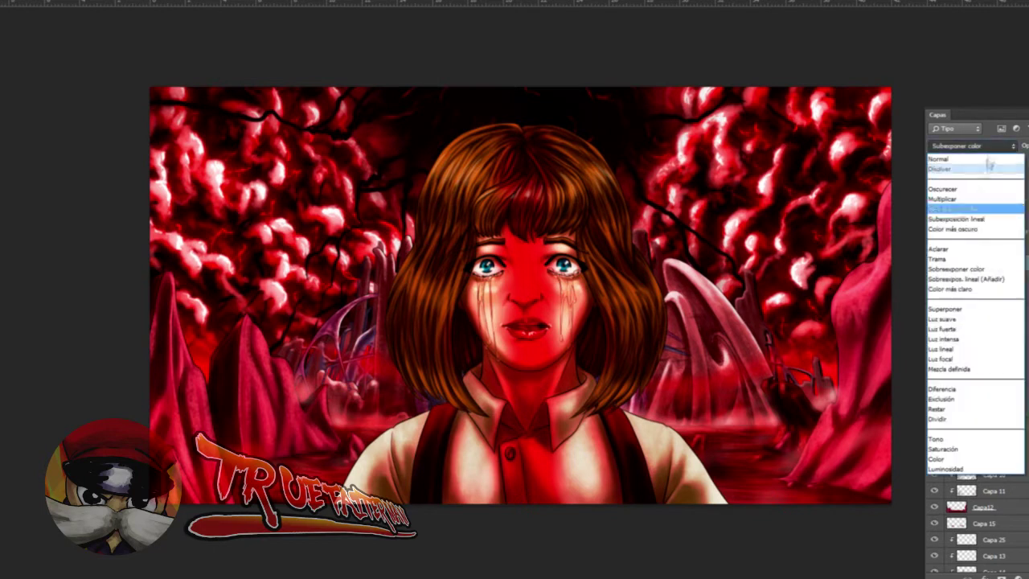
{"action": "left_click", "coordinate": [971, 229]}
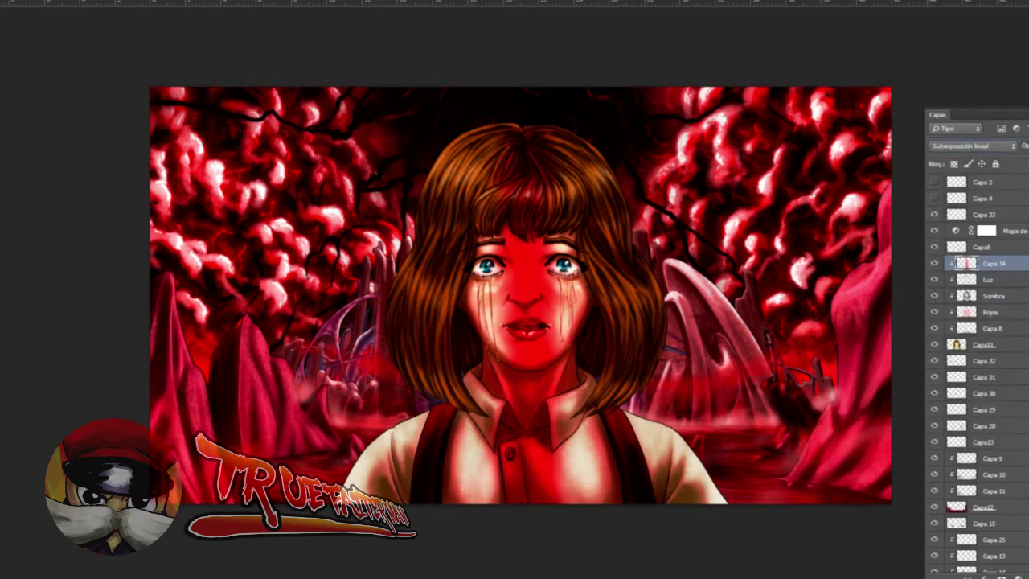
{"action": "key", "text": "Down"}
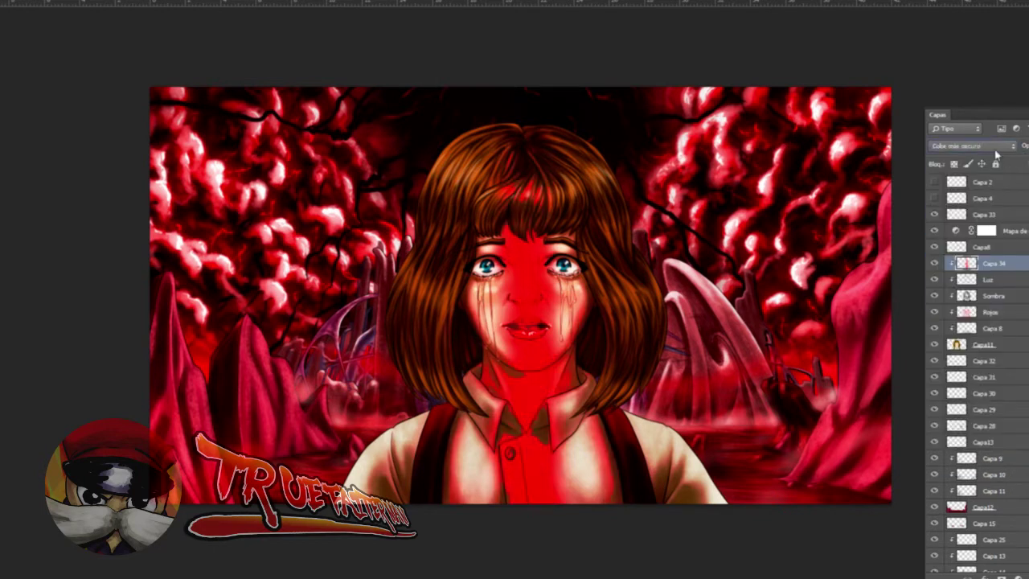
{"action": "key", "text": "Down"}
{"action": "left_click", "coordinate": [995, 148]}
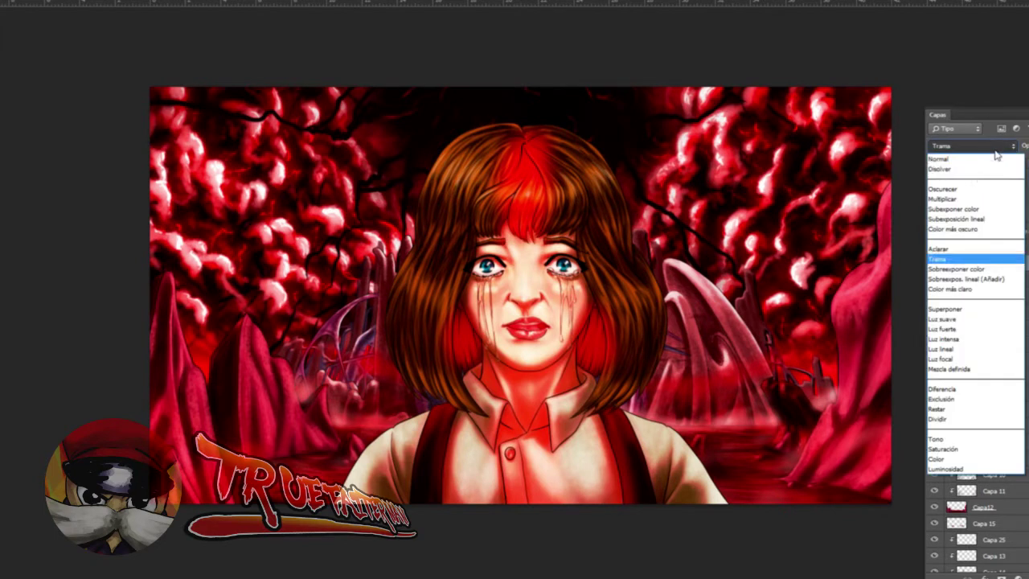
{"action": "left_click", "coordinate": [969, 184]}
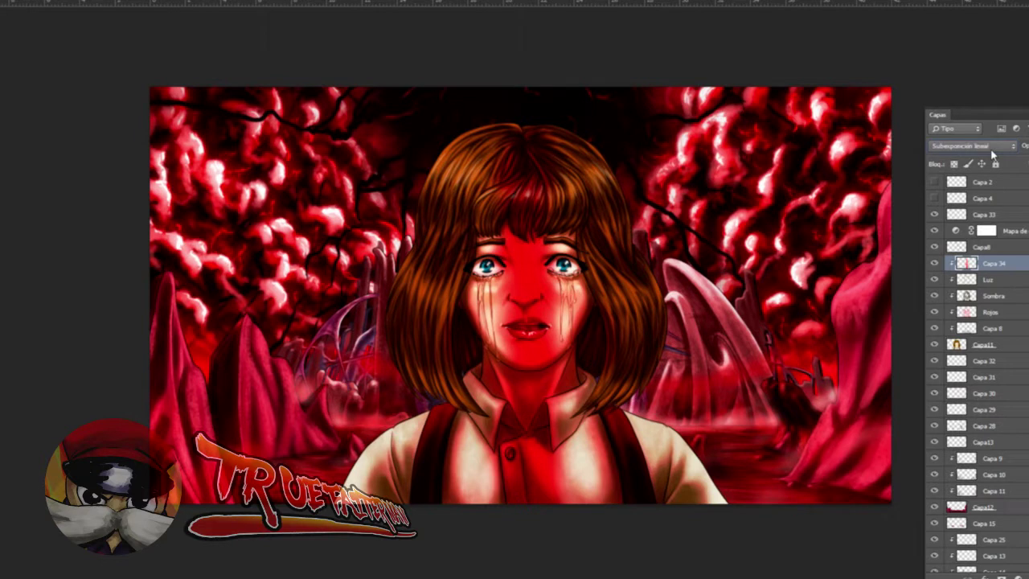
{"action": "key", "text": "Down"}
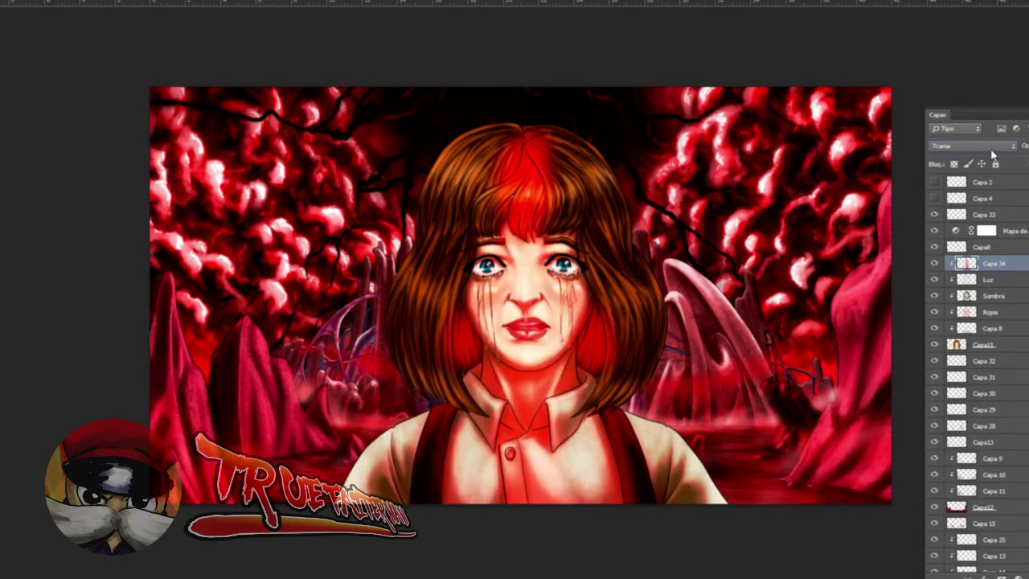
{"action": "key", "text": "Down"}
{"action": "key", "text": "Down"}
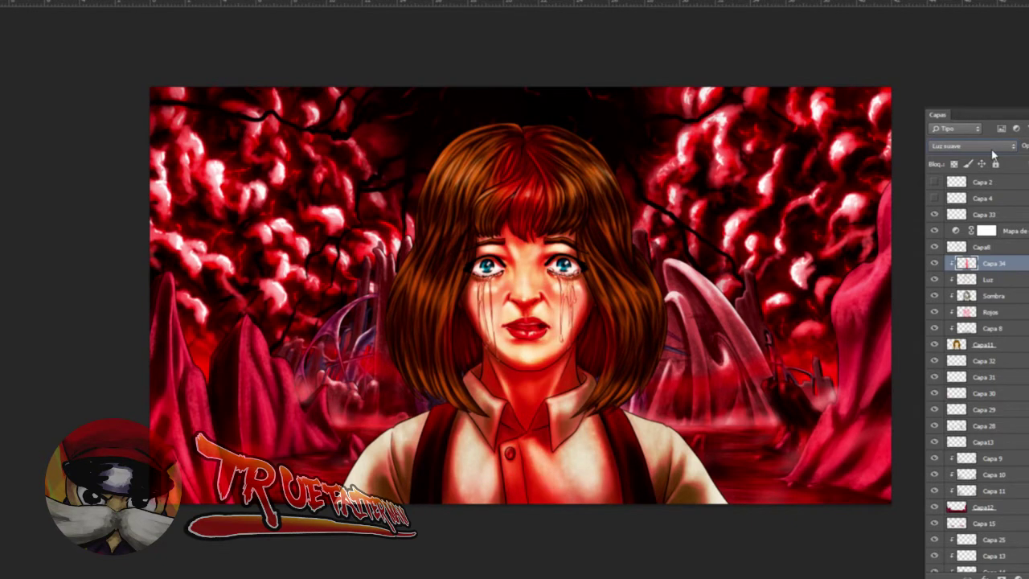
{"action": "key", "text": "Down"}
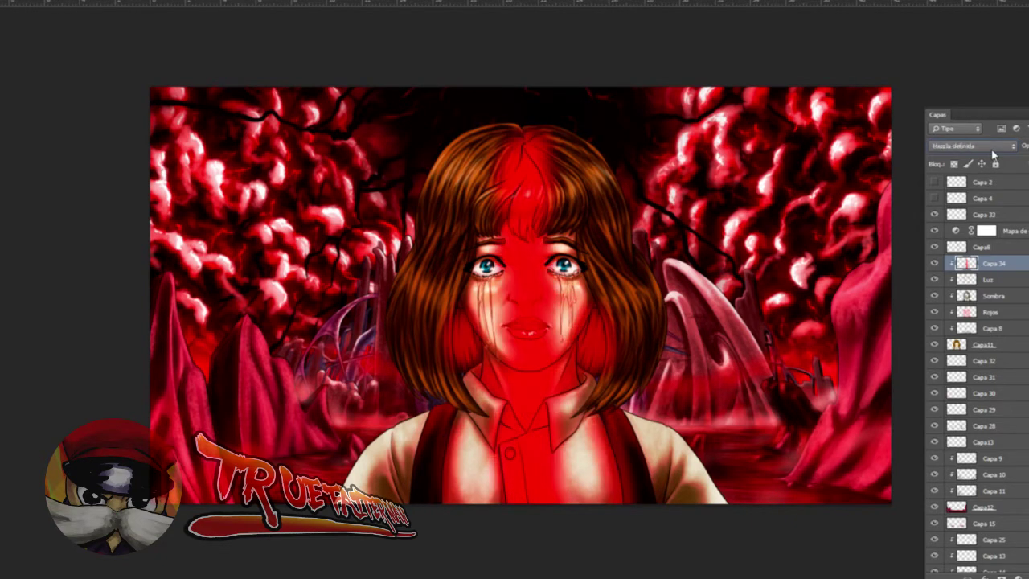
{"action": "key", "text": "Down"}
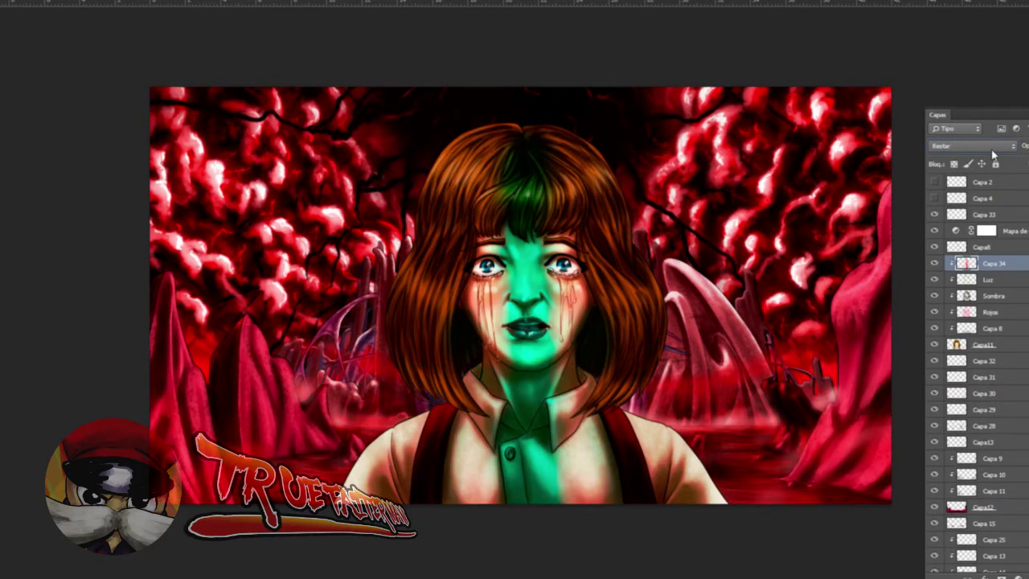
{"action": "key", "text": "Down"}
{"action": "key", "text": "Down"}
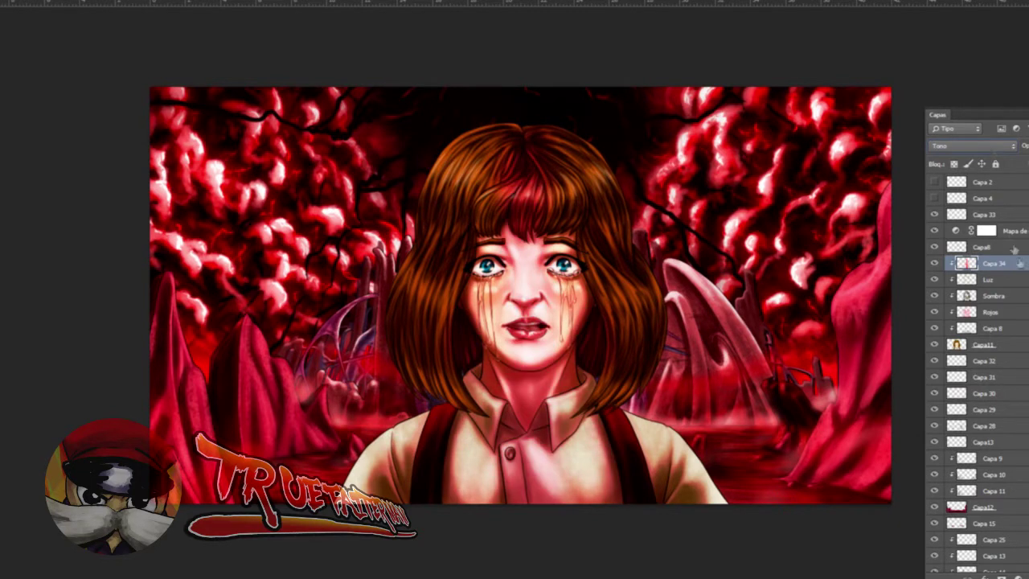
- Delete the red-painted layer Capa 34 and select the layer Capa 33
{"action": "key", "text": "Delete"}
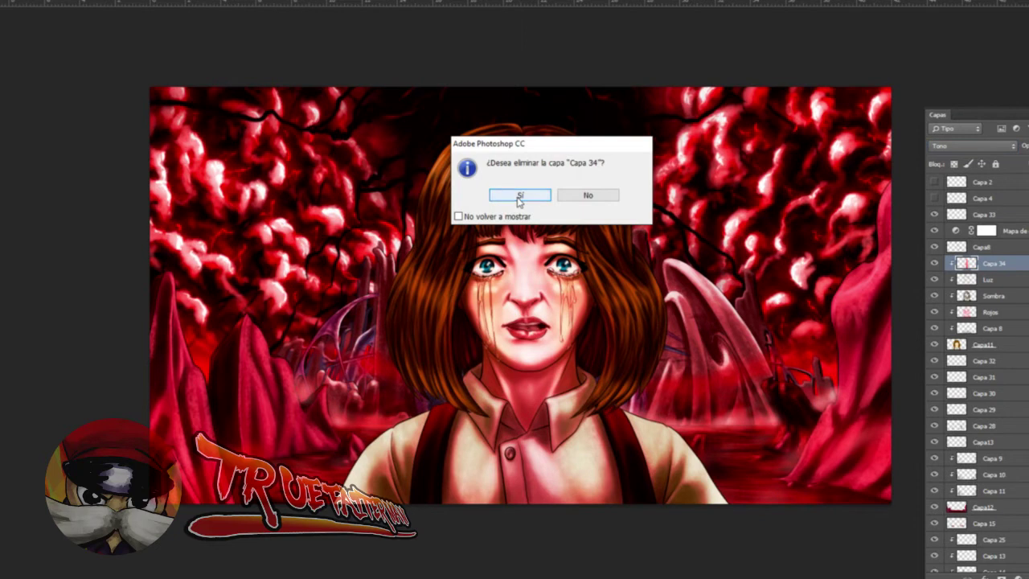
{"action": "left_click", "coordinate": [523, 196]}
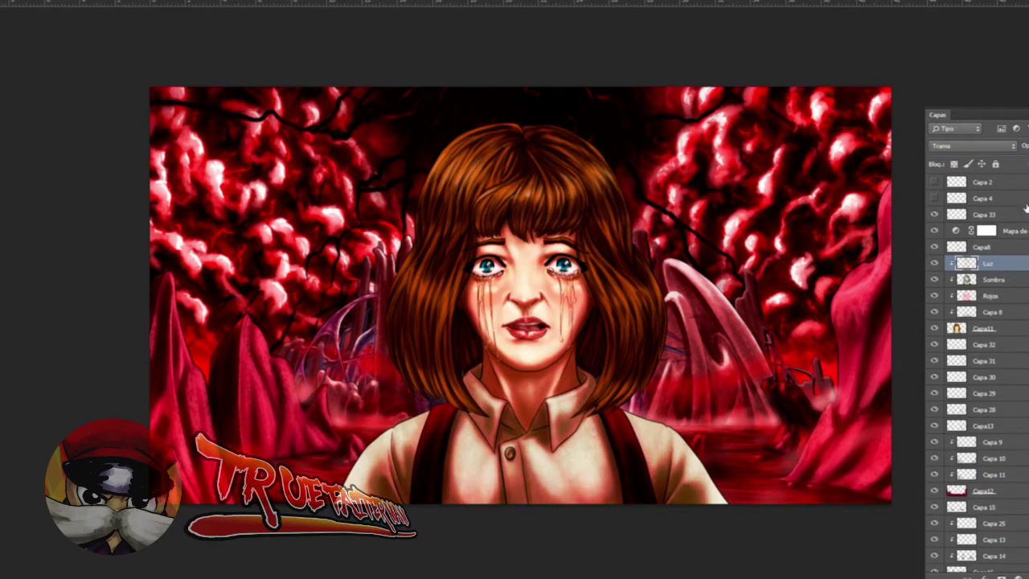
{"action": "left_click", "coordinate": [1018, 220]}
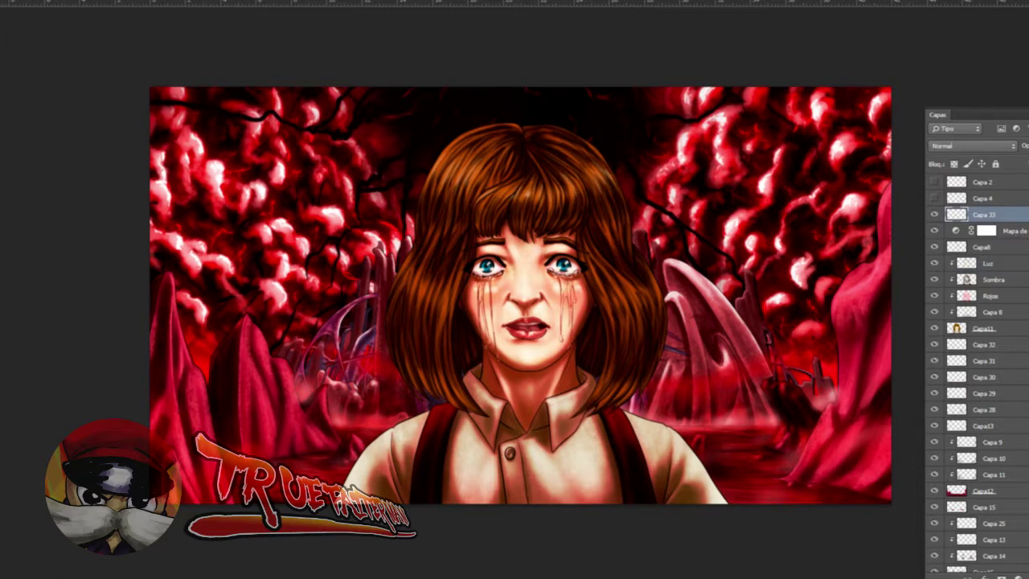
- Add a new layer above Capa 33 in Superponer mode and choose a fully saturated blue with hue 203 as the foreground colour
{"action": "key", "text": "ctrl+alt+shift+n"}
{"action": "left_click", "coordinate": [979, 148]}
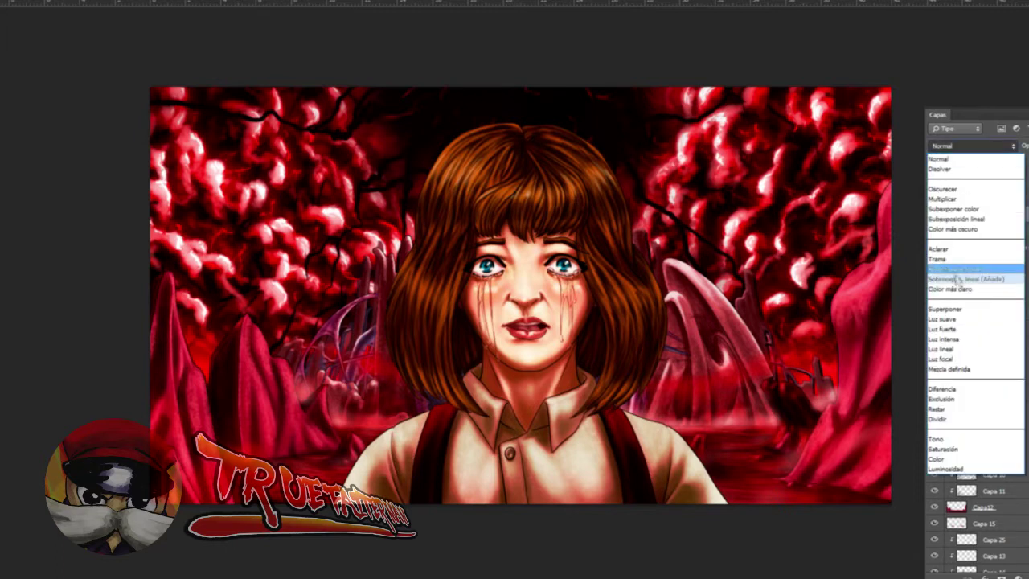
{"action": "left_click", "coordinate": [968, 312]}
{"action": "left_click", "coordinate": [1, 351]}
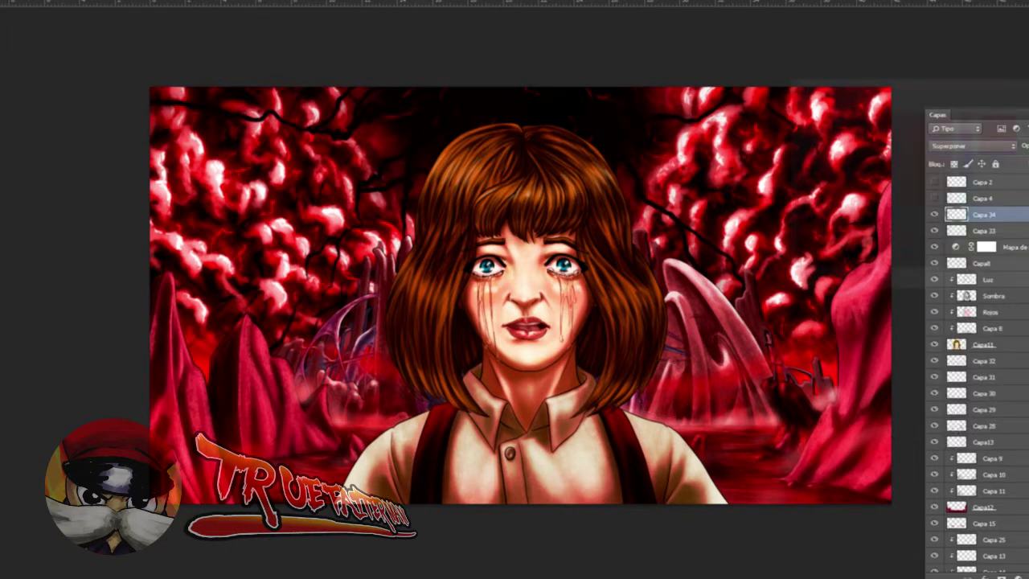
{"action": "left_click", "coordinate": [968, 176]}
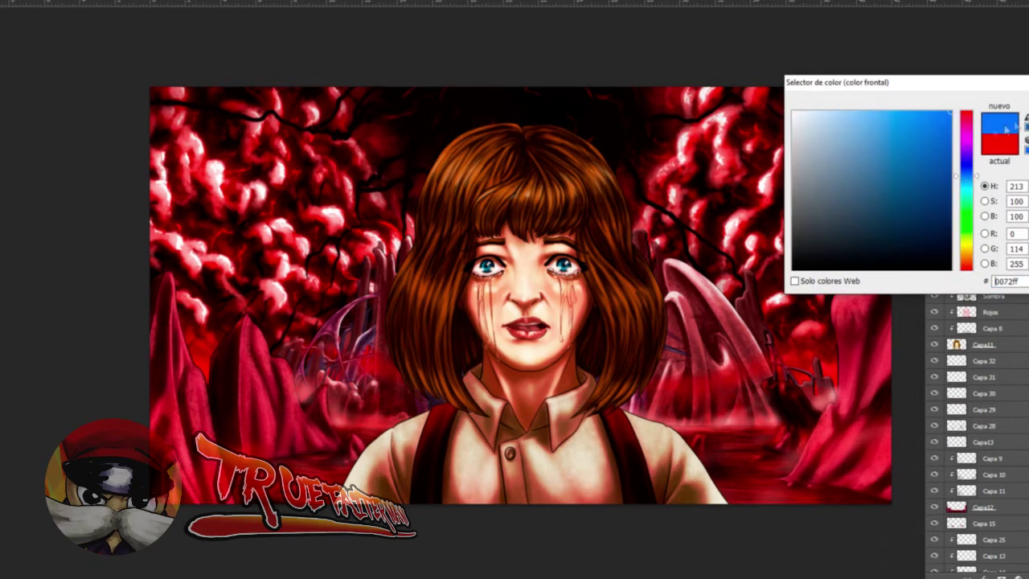
{"action": "left_click", "coordinate": [969, 184]}
{"action": "left_click", "coordinate": [1027, 105]}
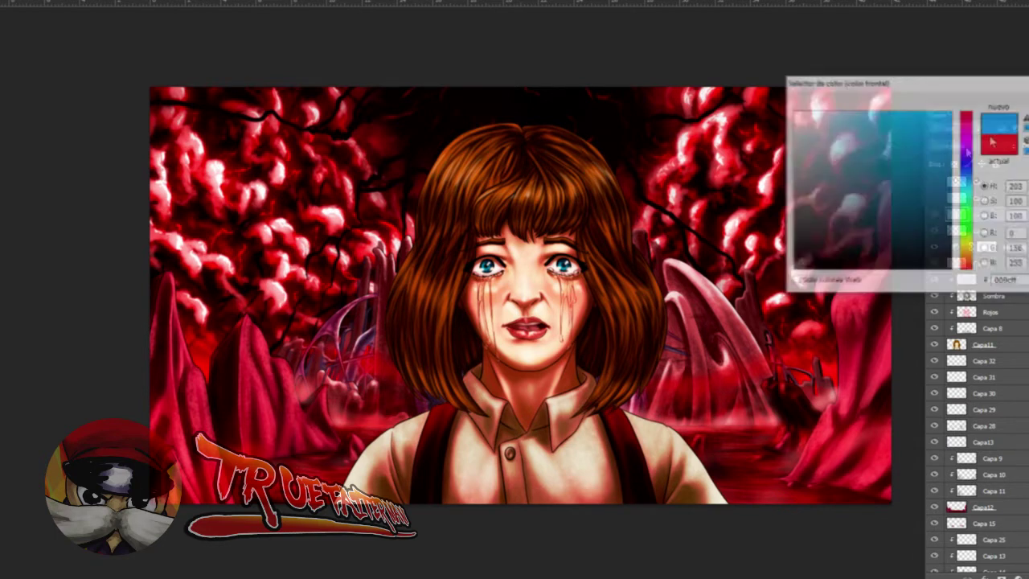
- Paint the blue over the irises of both eyes and try the same tint on the girl's lips
{"action": "scroll", "coordinate": [539, 267], "scroll_direction": "up", "scroll_amount": 4}
{"action": "mouse_move", "coordinate": [579, 269]}
{"action": "left_mouse_down"}
{"action": "mouse_move", "coordinate": [615, 270]}
{"action": "mouse_move", "coordinate": [546, 267]}
{"action": "mouse_move", "coordinate": [599, 259]}
{"action": "mouse_move", "coordinate": [581, 276]}
{"action": "left_mouse_up"}
{"action": "left_click_drag", "start_coordinate": [580, 278], "coordinate": [595, 277]}
{"action": "left_click_drag", "start_coordinate": [438, 269], "coordinate": [429, 269]}
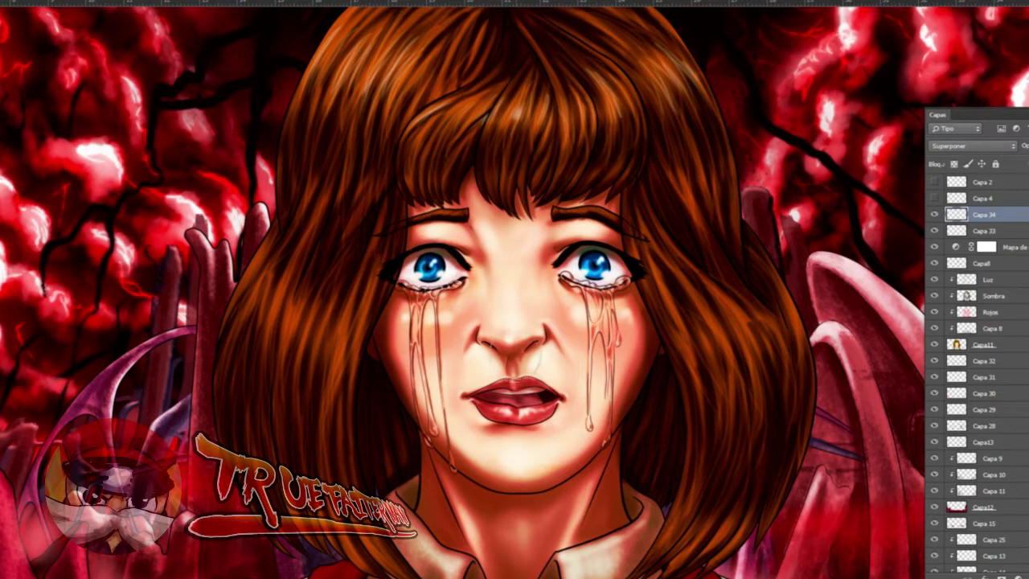
{"action": "mouse_move", "coordinate": [506, 392]}
{"action": "left_mouse_down"}
{"action": "mouse_move", "coordinate": [486, 398]}
{"action": "mouse_move", "coordinate": [543, 399]}
{"action": "left_mouse_up"}
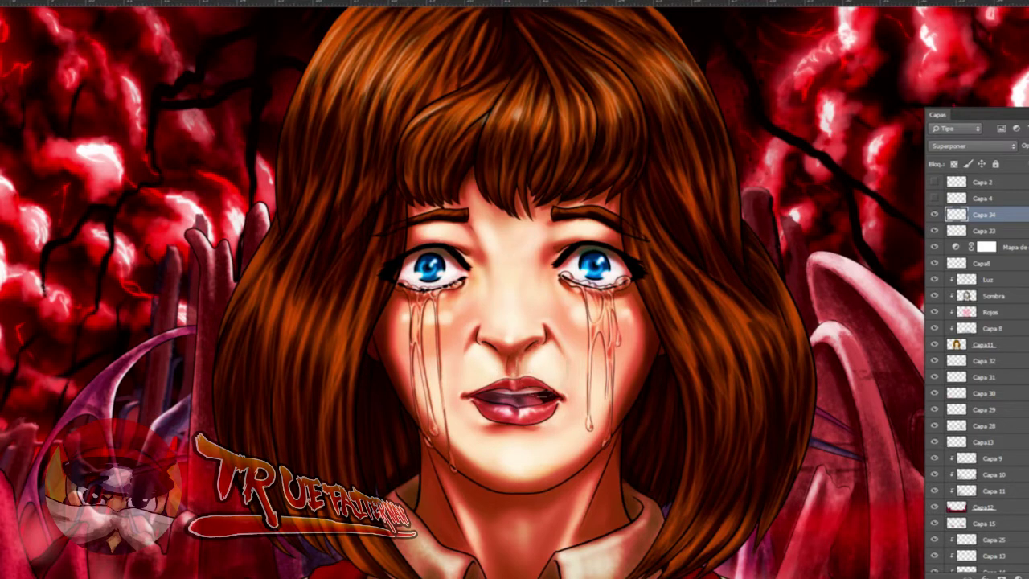
{"action": "left_click_drag", "start_coordinate": [540, 256], "coordinate": [524, 238]}
{"action": "scroll", "coordinate": [572, 256], "scroll_direction": "up", "scroll_amount": 4}
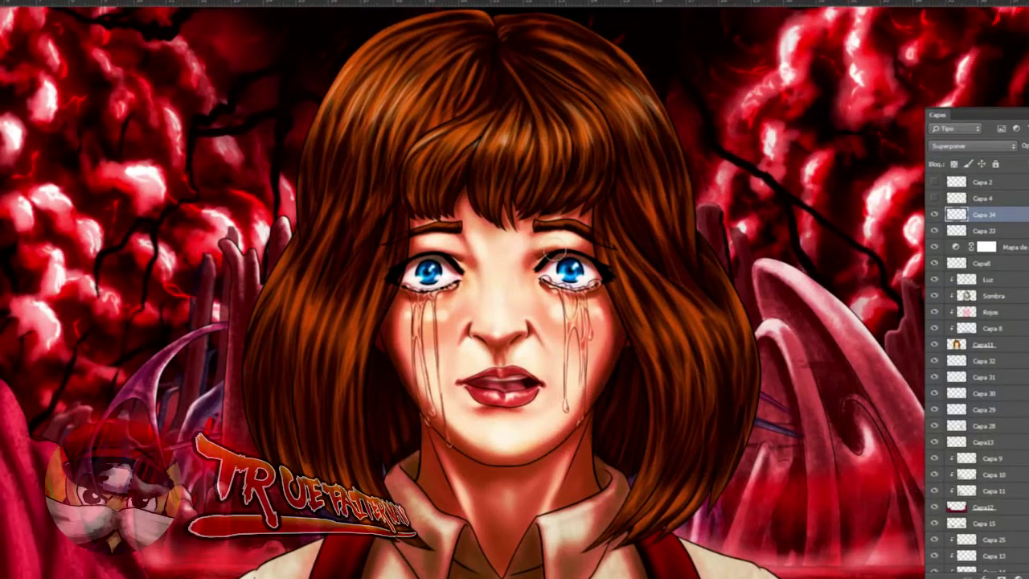
{"action": "scroll", "coordinate": [487, 242], "scroll_direction": "down", "scroll_amount": 4}
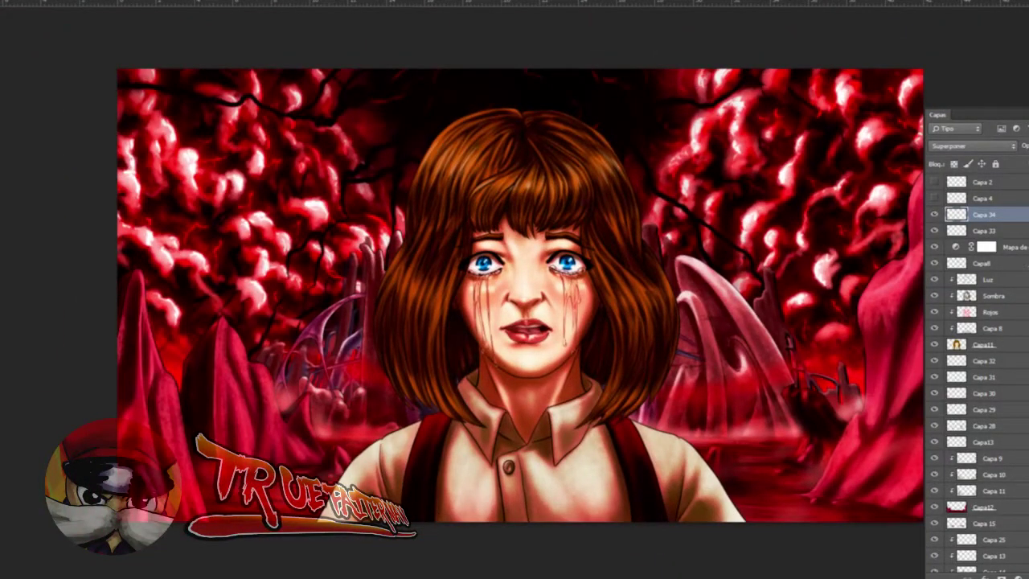
- On a new layer just below the gradient map, paint soft blue shading on the inner hair beside the jaw, fringe edge, neck and shirt
{"action": "left_click", "coordinate": [982, 262]}
{"action": "left_click", "coordinate": [1028, 576]}
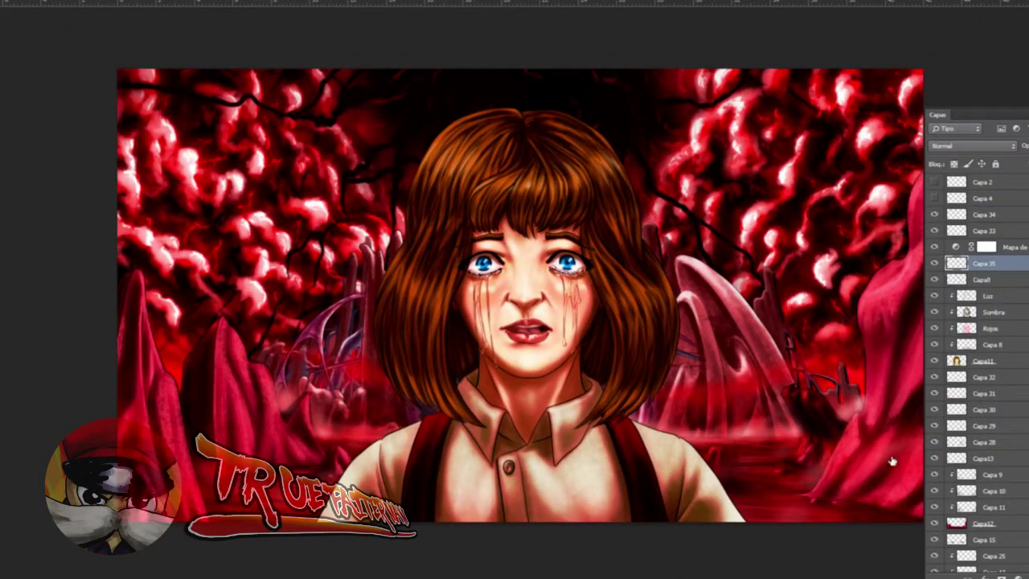
{"action": "left_click_drag", "start_coordinate": [527, 133], "coordinate": [527, 208]}
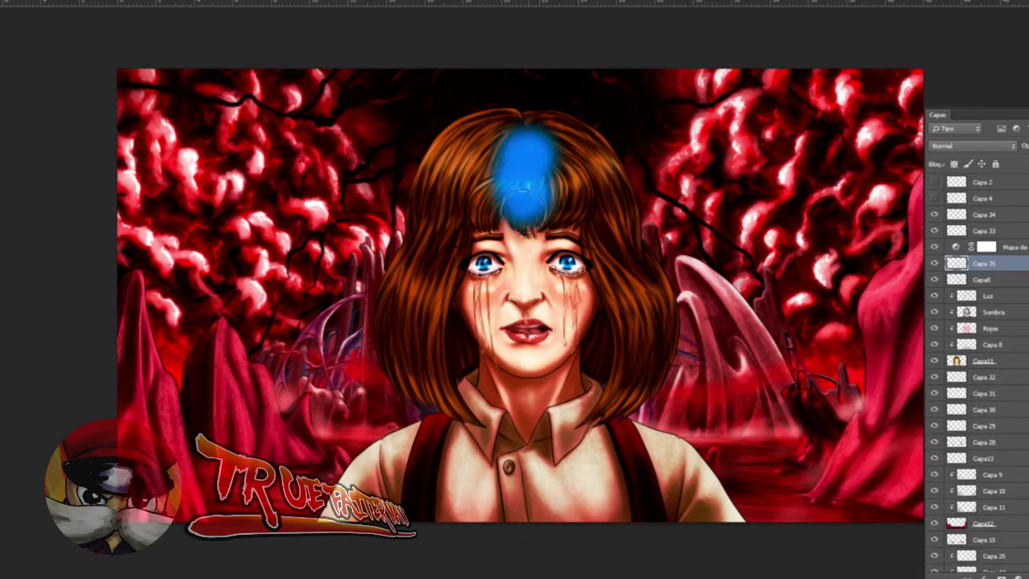
{"action": "key", "text": "ctrl+z"}
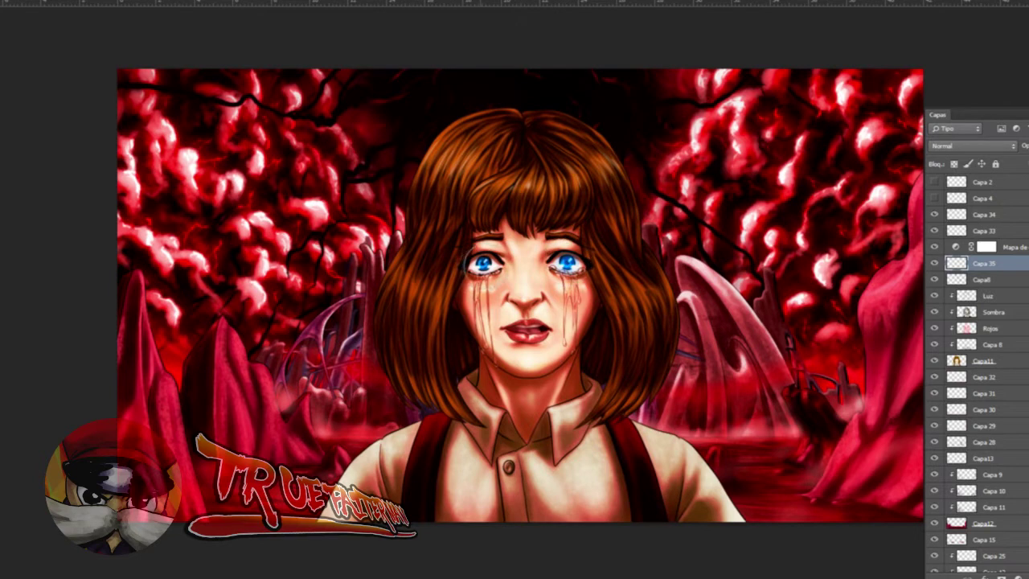
{"action": "left_click_drag", "start_coordinate": [458, 324], "coordinate": [469, 337]}
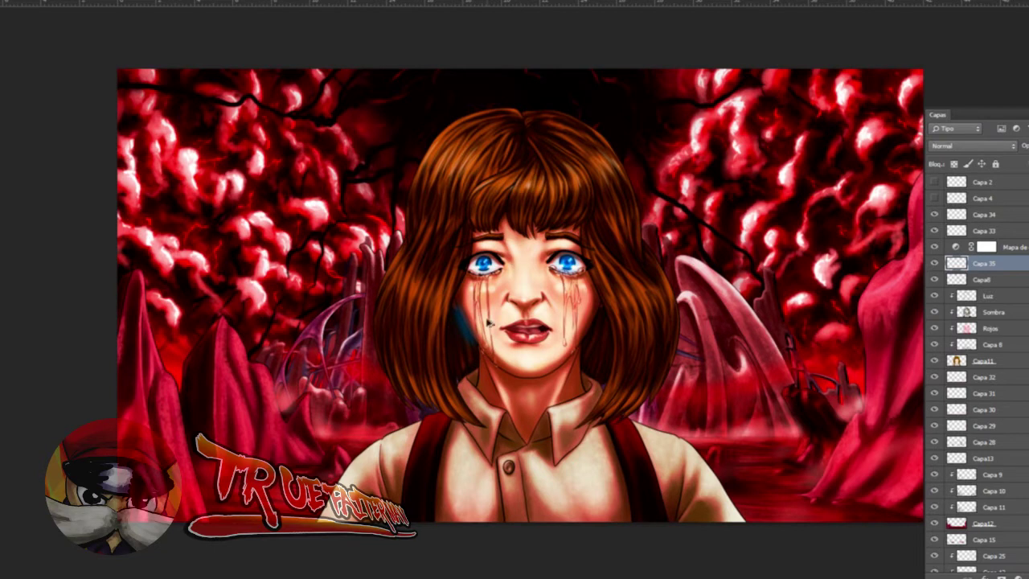
{"action": "left_click_drag", "start_coordinate": [464, 341], "coordinate": [462, 349]}
{"action": "mouse_move", "coordinate": [601, 323]}
{"action": "left_mouse_down"}
{"action": "mouse_move", "coordinate": [594, 348]}
{"action": "mouse_move", "coordinate": [593, 315]}
{"action": "mouse_move", "coordinate": [593, 366]}
{"action": "left_mouse_up"}
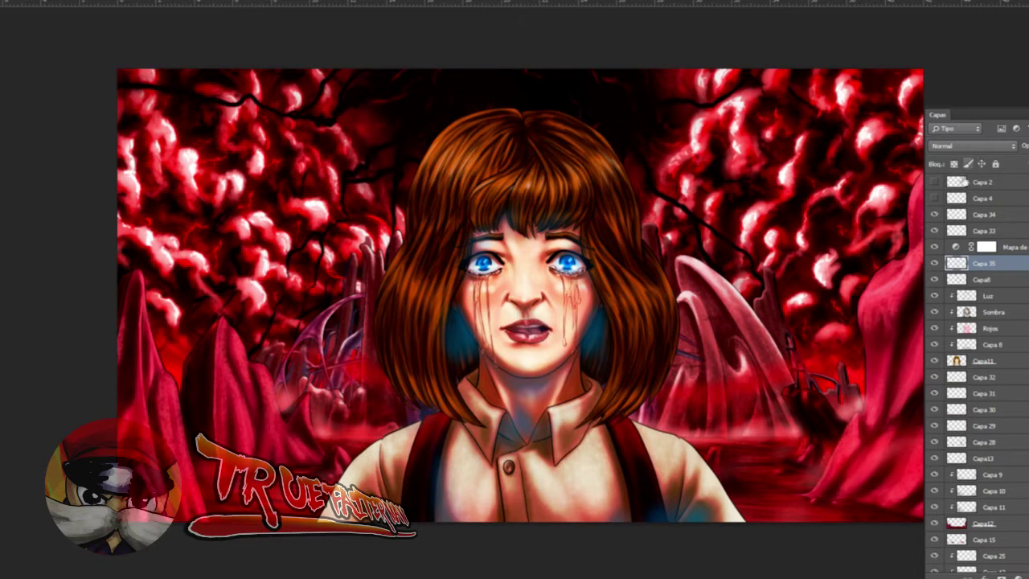
- Try the blend modes Superponer, Luz suave, Luz intensa and Color on the blue shading layer
{"action": "left_click", "coordinate": [973, 146]}
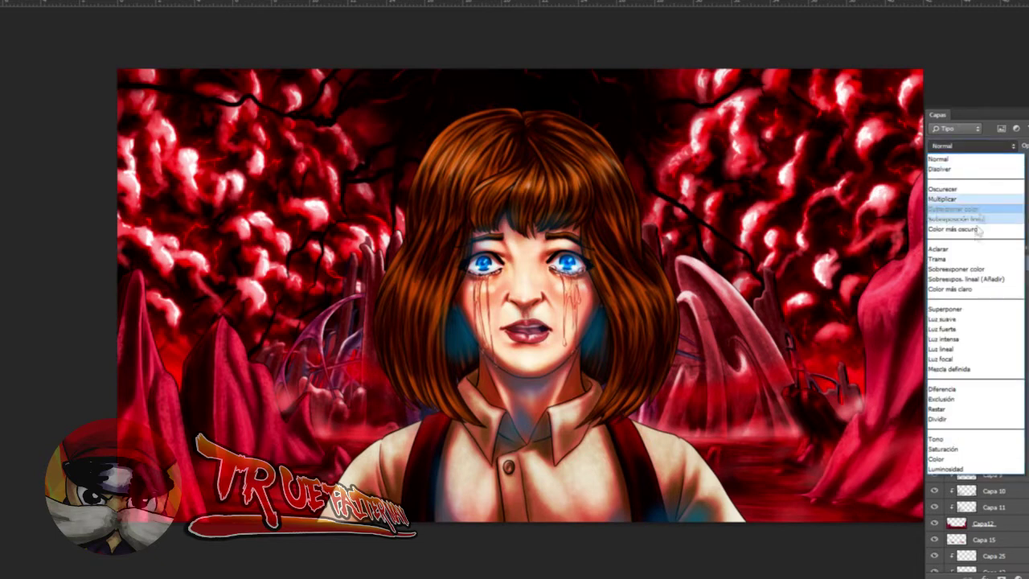
{"action": "left_click", "coordinate": [960, 306]}
{"action": "left_click", "coordinate": [972, 145]}
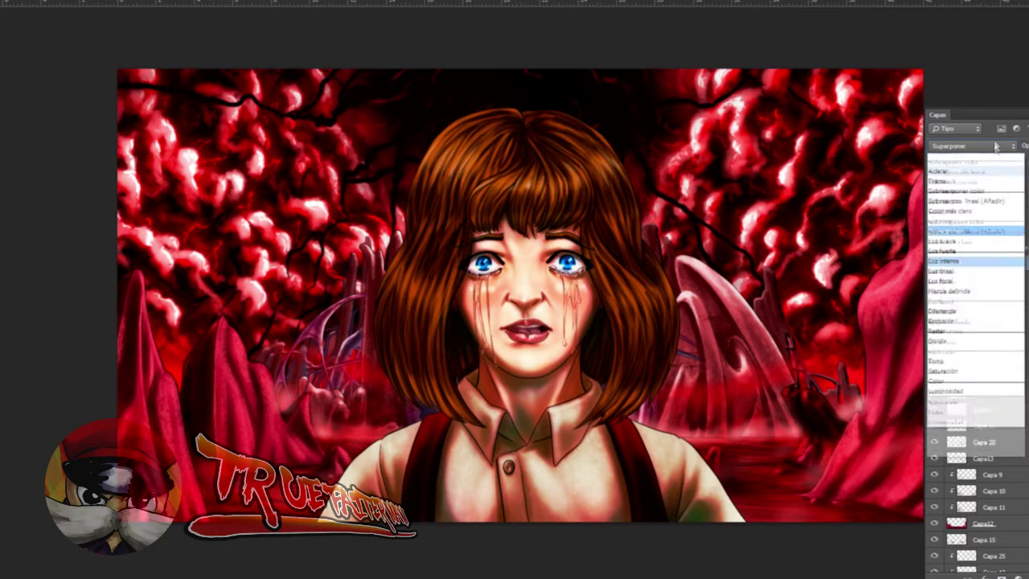
{"action": "left_click", "coordinate": [964, 322]}
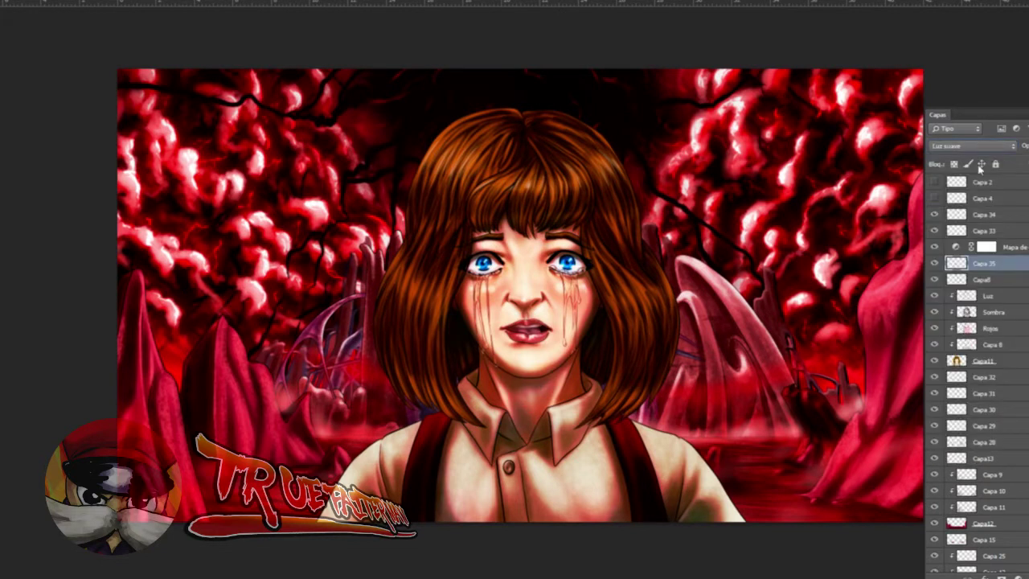
{"action": "left_click", "coordinate": [973, 146]}
{"action": "left_click", "coordinate": [968, 337]}
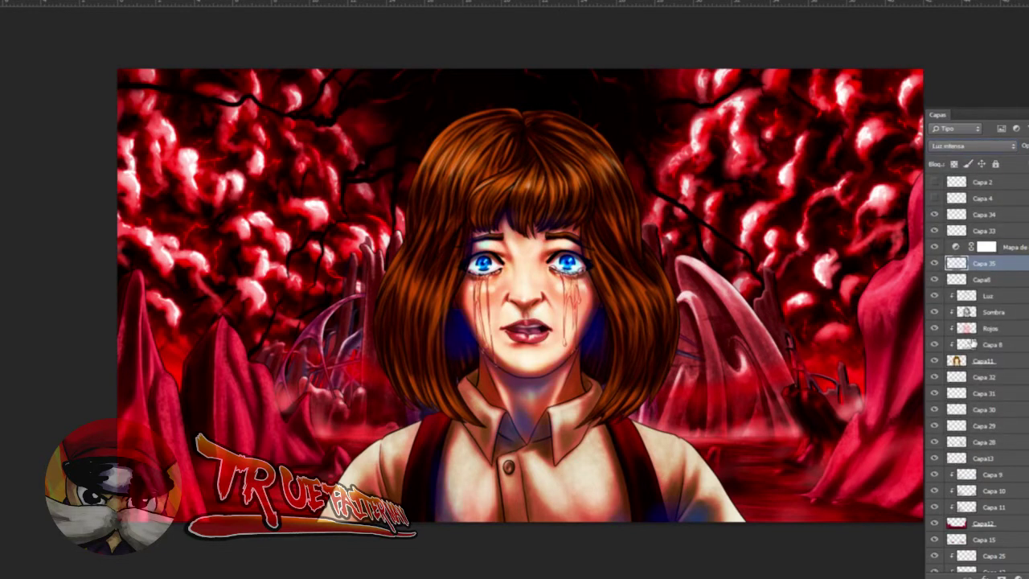
{"action": "left_click", "coordinate": [972, 145]}
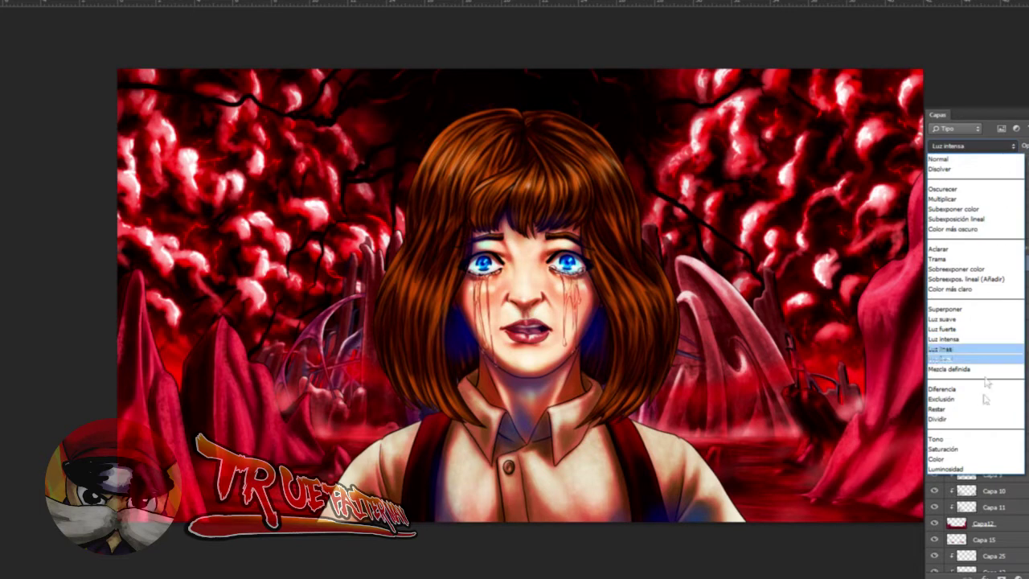
{"action": "left_click", "coordinate": [958, 460]}
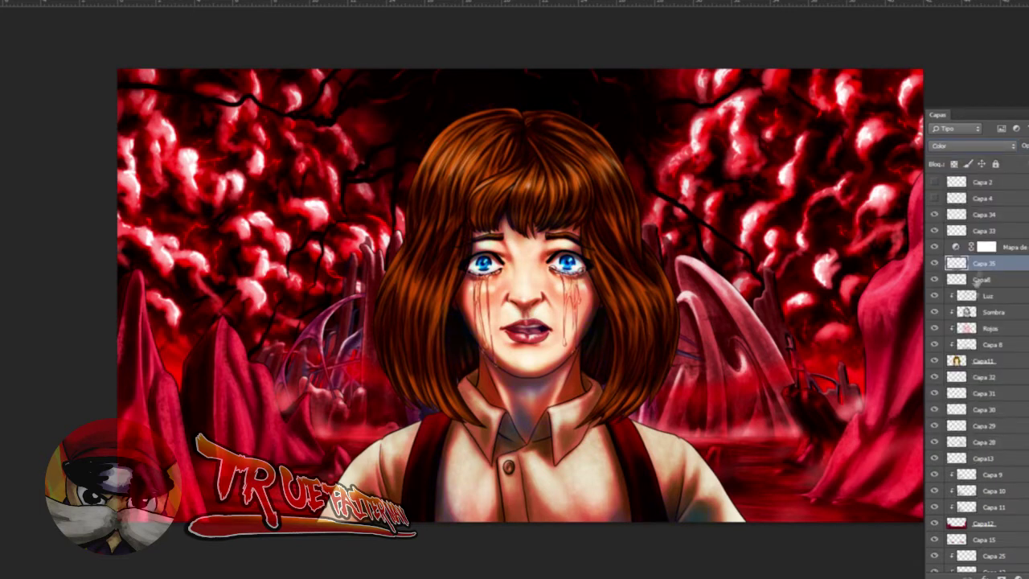
- Compare further blend modes including Luz suave on the blue shading layer and set it to Luz intensa
{"action": "left_click", "coordinate": [1005, 146]}
{"action": "left_click", "coordinate": [972, 302]}
{"action": "left_click", "coordinate": [1003, 145]}
{"action": "left_click", "coordinate": [973, 278]}
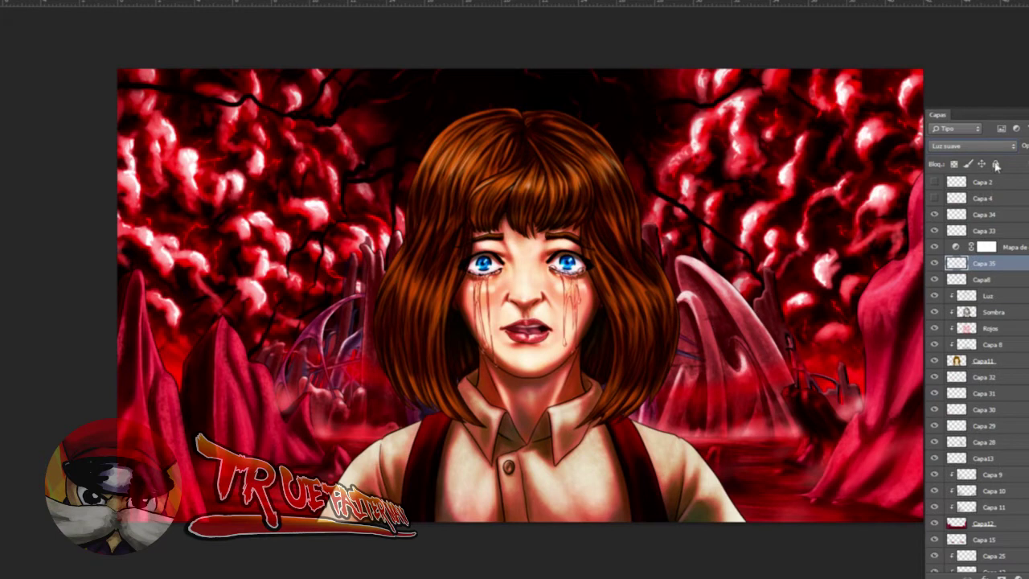
{"action": "left_click", "coordinate": [997, 147]}
{"action": "left_click", "coordinate": [965, 341]}
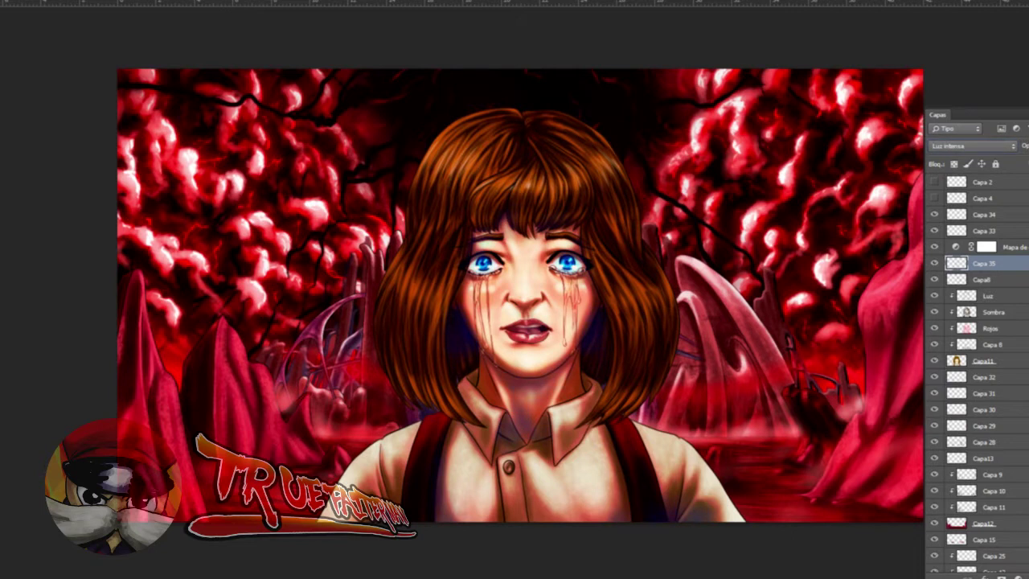
- Add a new layer above Capa 35, test a stroke on the hair's edge in Superponer mode, and switch the layer to Luz fuerte
{"action": "key", "text": "ctrl+shift+alt+n"}
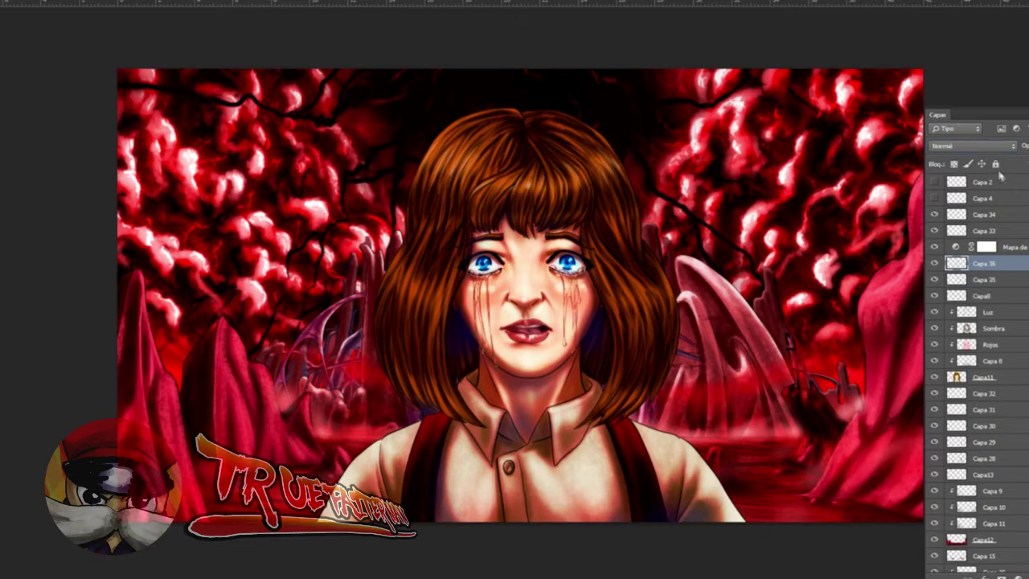
{"action": "left_click", "coordinate": [998, 149]}
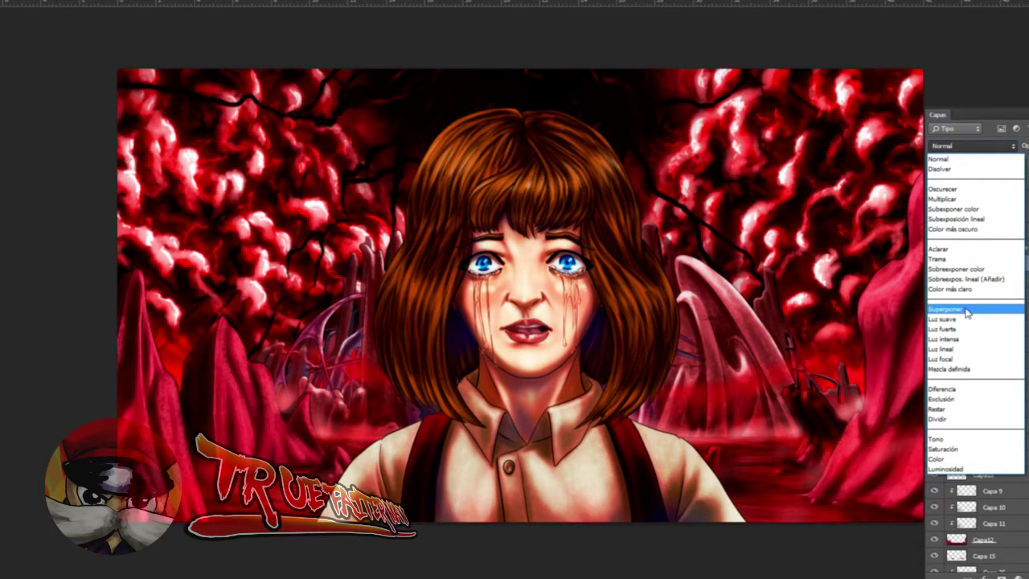
{"action": "left_click", "coordinate": [967, 312]}
{"action": "left_click_drag", "start_coordinate": [410, 185], "coordinate": [428, 155]}
{"action": "key", "text": "ctrl+z"}
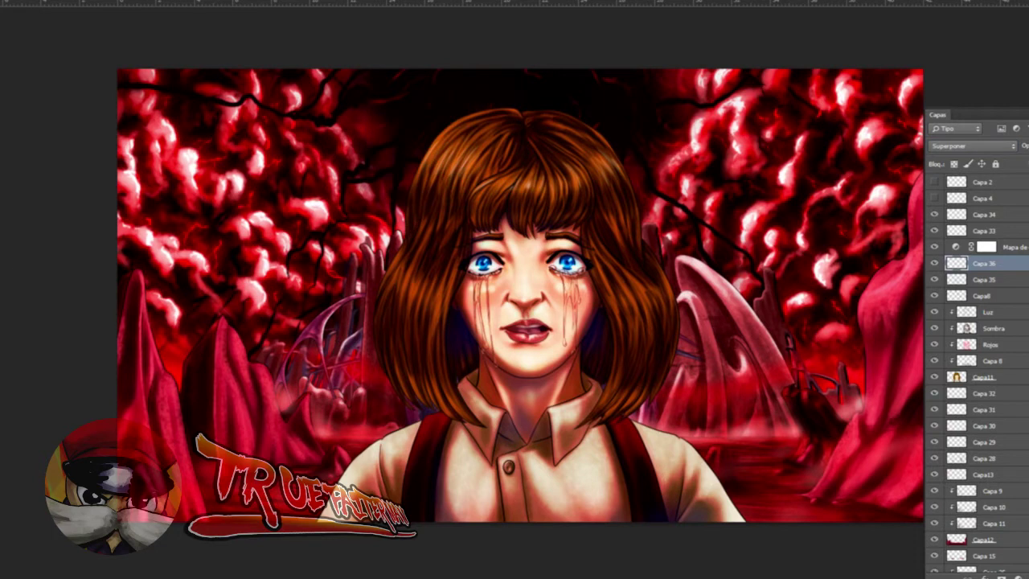
{"action": "left_click", "coordinate": [953, 146]}
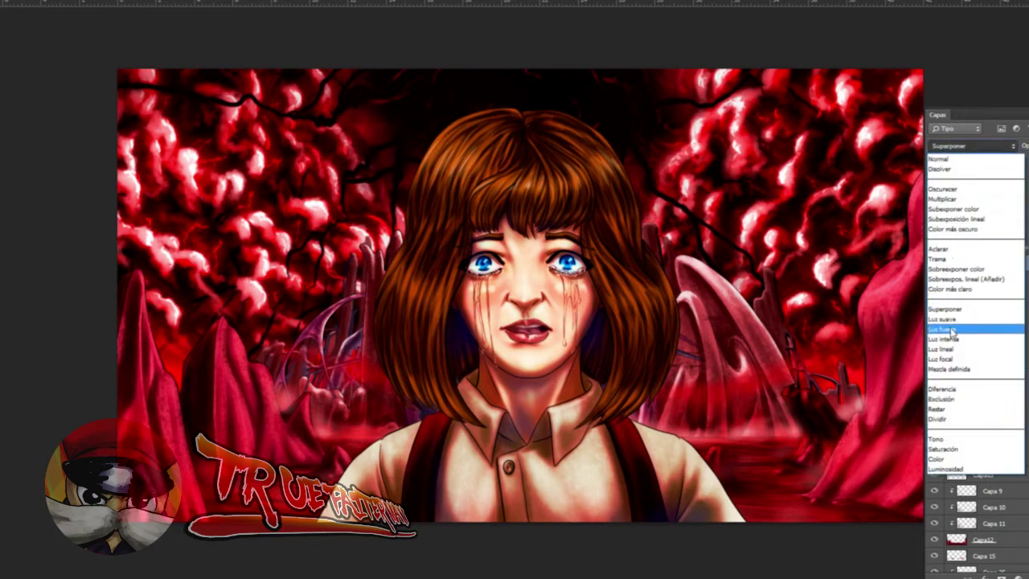
{"action": "left_click", "coordinate": [951, 330]}
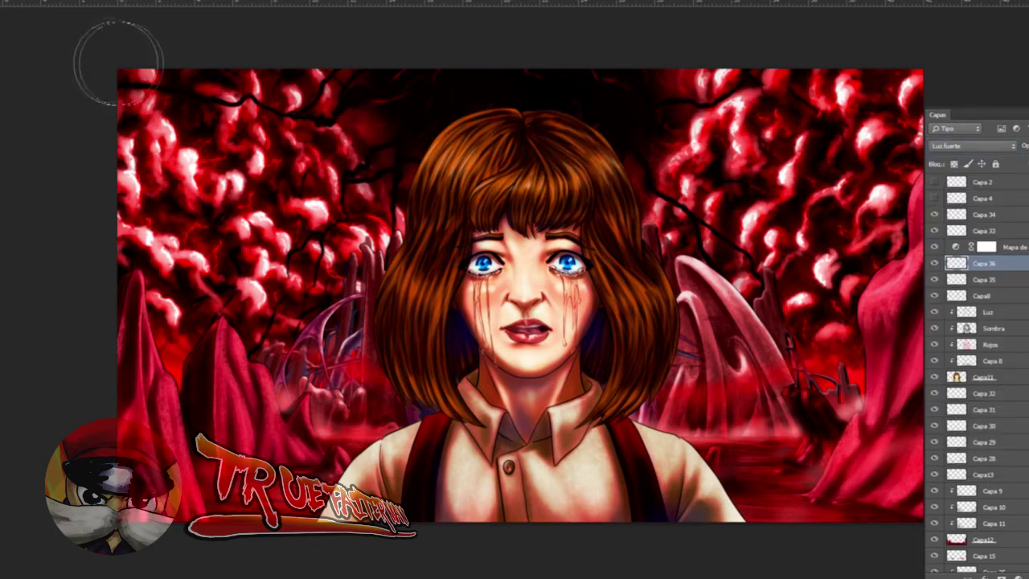
- Try blue rim-light strokes along both outer edges of the hair with a different brush and undo them
{"action": "right_click", "coordinate": [131, 69]}
{"action": "scroll", "coordinate": [107, 302], "scroll_direction": "down", "scroll_amount": 1}
{"action": "left_click_drag", "start_coordinate": [107, 301], "coordinate": [106, 432]}
{"action": "left_click", "coordinate": [4, 397]}
{"action": "left_click", "coordinate": [411, 195]}
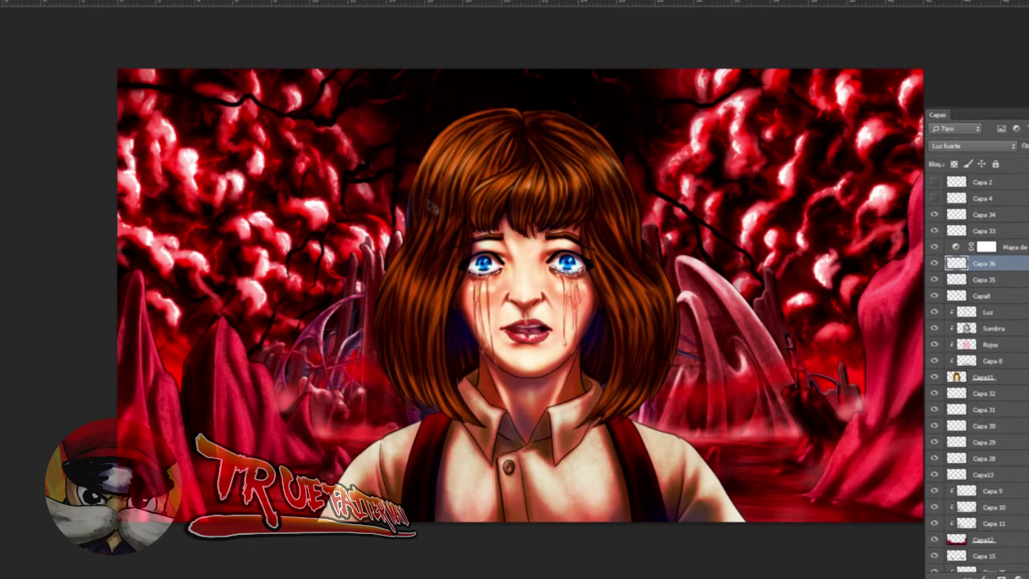
{"action": "scroll", "coordinate": [460, 164], "scroll_direction": "up", "scroll_amount": 1}
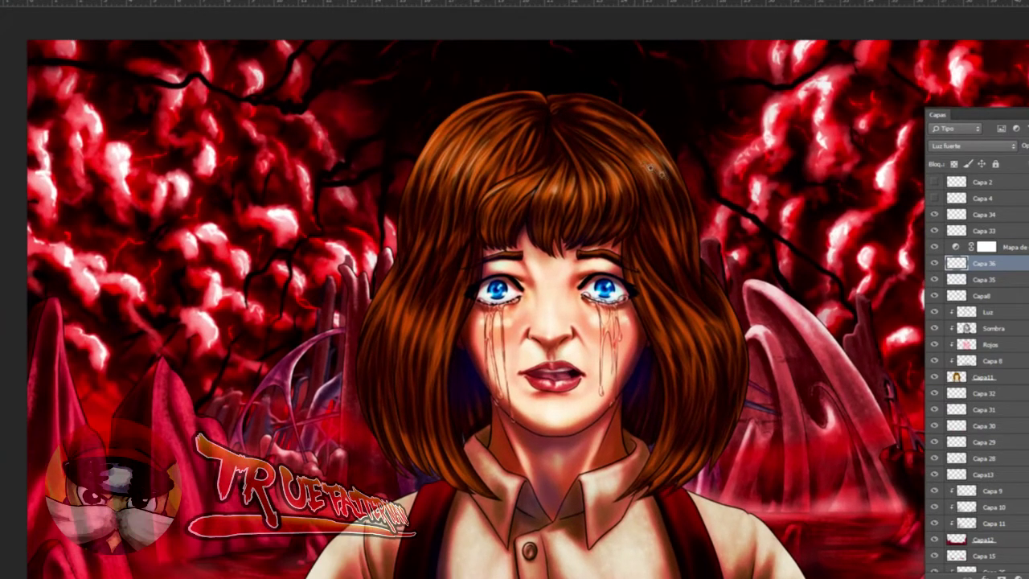
{"action": "mouse_move", "coordinate": [675, 149]}
{"action": "left_mouse_down"}
{"action": "mouse_move", "coordinate": [660, 135]}
{"action": "mouse_move", "coordinate": [692, 190]}
{"action": "left_mouse_up"}
{"action": "left_click_drag", "start_coordinate": [648, 111], "coordinate": [675, 161]}
{"action": "key", "text": "ctrl+alt+z"}
{"action": "key", "text": "ctrl+alt+z"}
{"action": "key", "text": "ctrl+z"}
- Set the layer Capa 36 to Normal mode and choose the pale blue c6e9ff as the foreground colour
{"action": "left_click", "coordinate": [968, 148]}
{"action": "left_click", "coordinate": [952, 160]}
{"action": "left_click", "coordinate": [1, 333]}
{"action": "left_click", "coordinate": [833, 110]}
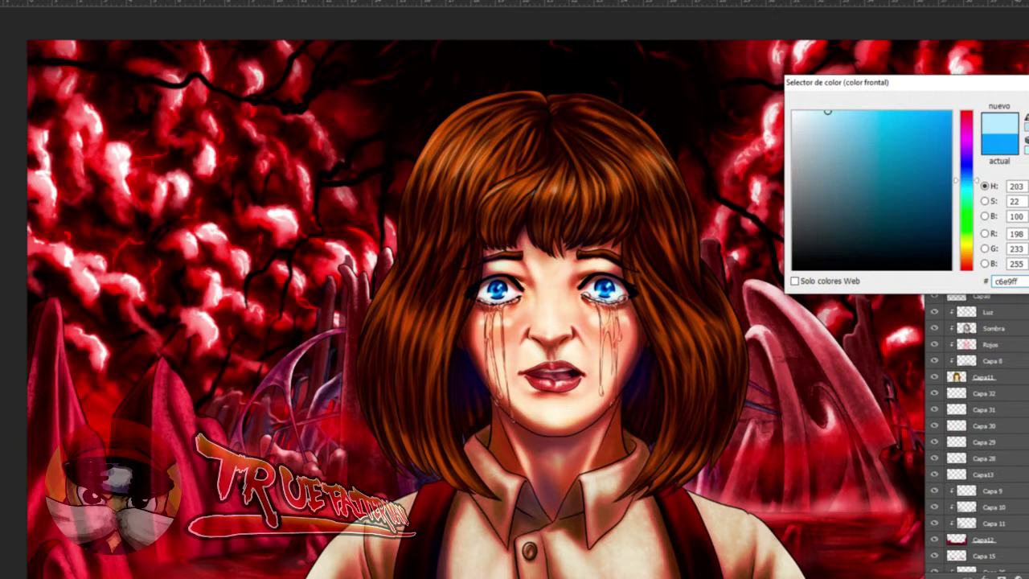
{"action": "key", "text": "Return"}
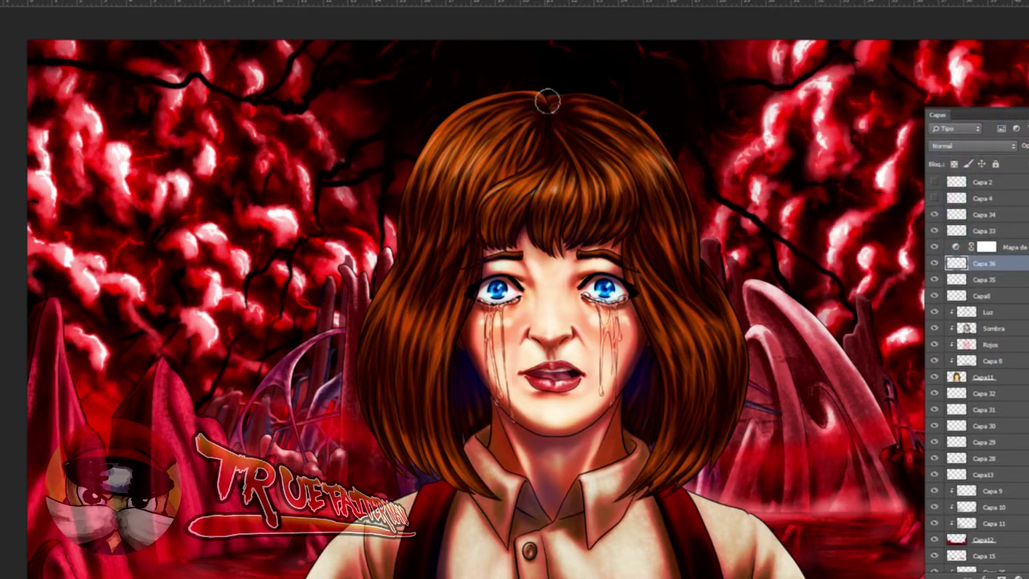
- Try painting a thin pale-blue rim light along the hair's outline from the crown down the left side
{"action": "mouse_move", "coordinate": [560, 111]}
{"action": "left_mouse_down"}
{"action": "mouse_move", "coordinate": [598, 113]}
{"action": "mouse_move", "coordinate": [565, 111]}
{"action": "mouse_move", "coordinate": [540, 94]}
{"action": "left_mouse_up"}
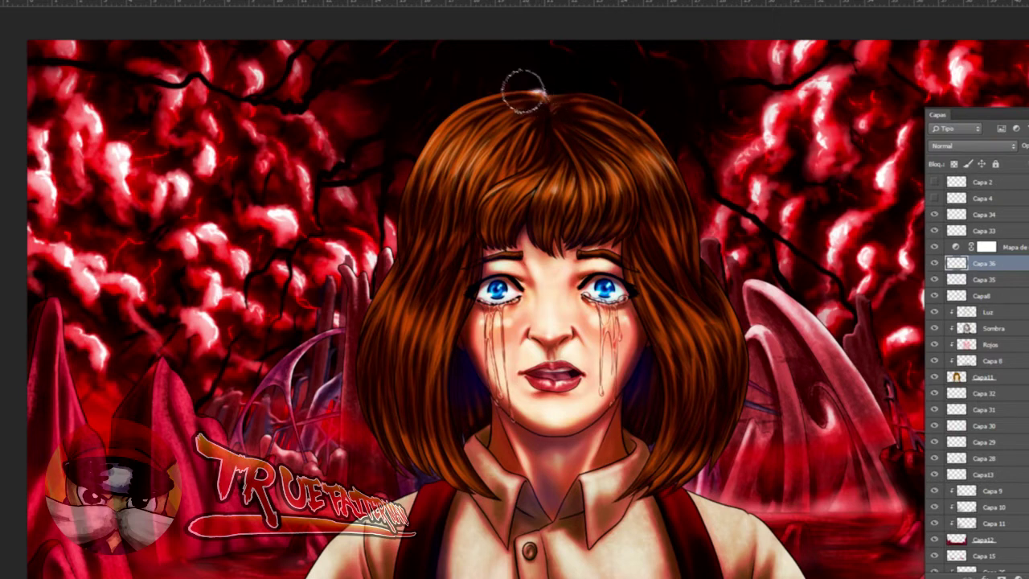
{"action": "mouse_move", "coordinate": [538, 92]}
{"action": "left_mouse_down"}
{"action": "mouse_move", "coordinate": [438, 118]}
{"action": "mouse_move", "coordinate": [457, 107]}
{"action": "mouse_move", "coordinate": [434, 129]}
{"action": "mouse_move", "coordinate": [426, 135]}
{"action": "left_mouse_up"}
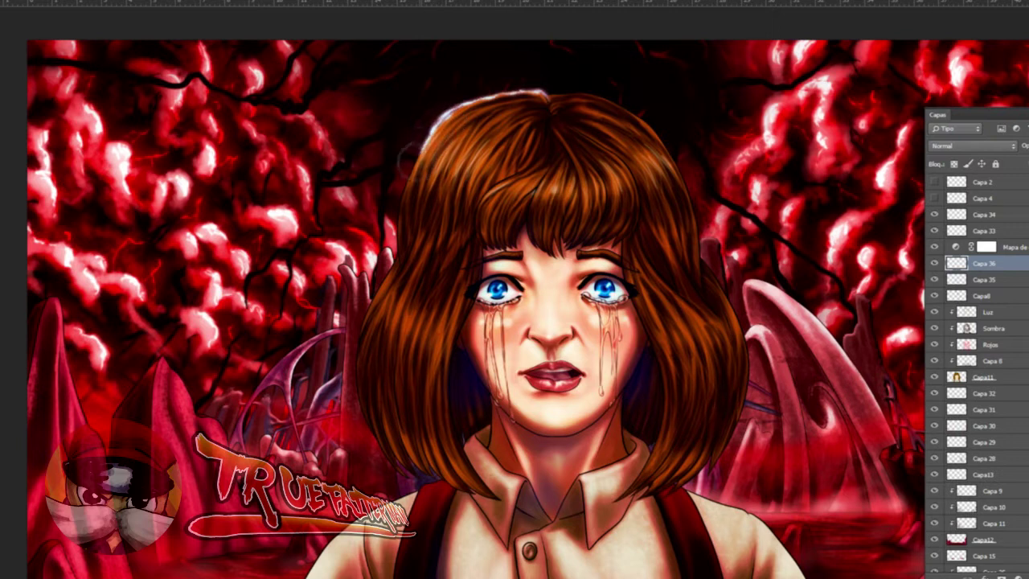
{"action": "mouse_move", "coordinate": [418, 154]}
{"action": "left_mouse_down"}
{"action": "mouse_move", "coordinate": [402, 191]}
{"action": "mouse_move", "coordinate": [412, 163]}
{"action": "mouse_move", "coordinate": [399, 278]}
{"action": "left_mouse_up"}
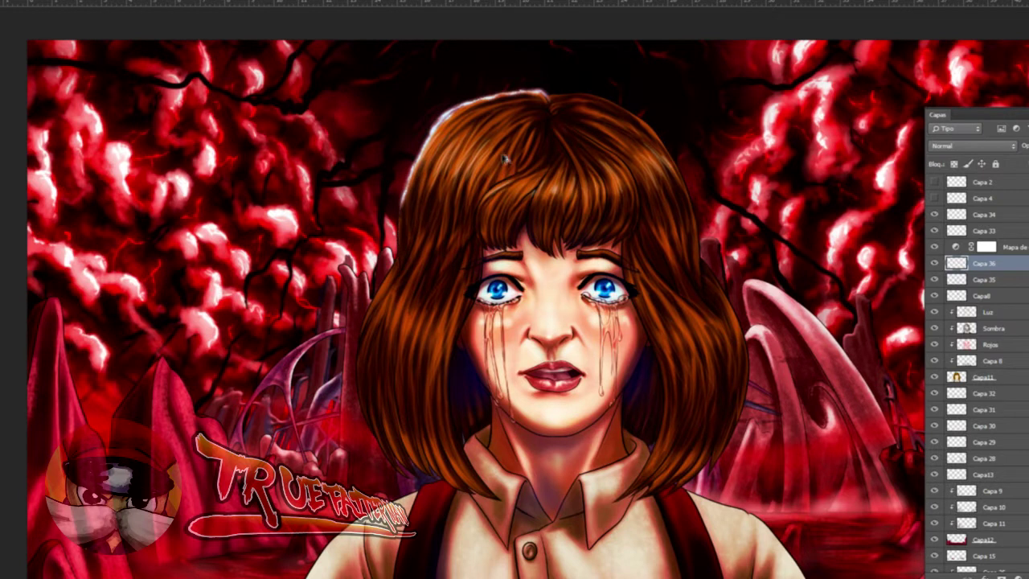
{"action": "left_click_drag", "start_coordinate": [431, 170], "coordinate": [426, 291]}
{"action": "key", "text": "ctrl+z"}
{"action": "mouse_move", "coordinate": [395, 207]}
{"action": "left_mouse_down"}
{"action": "mouse_move", "coordinate": [454, 108]}
{"action": "mouse_move", "coordinate": [575, 76]}
{"action": "mouse_move", "coordinate": [574, 115]}
{"action": "mouse_move", "coordinate": [621, 122]}
{"action": "mouse_move", "coordinate": [545, 95]}
{"action": "left_mouse_up"}
- Repaint the rim light with a larger brush as a soft pale-blue glow from the crown down the hair's left outline
{"action": "left_click", "coordinate": [548, 96]}
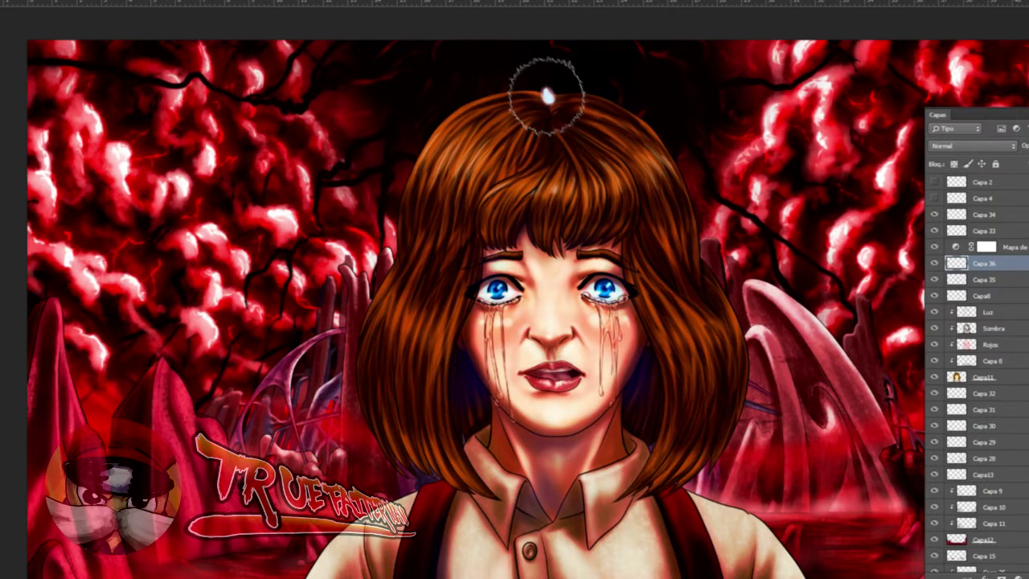
{"action": "key", "text": "ctrl+z"}
{"action": "mouse_move", "coordinate": [553, 104]}
{"action": "left_mouse_down"}
{"action": "mouse_move", "coordinate": [531, 88]}
{"action": "mouse_move", "coordinate": [493, 94]}
{"action": "mouse_move", "coordinate": [539, 92]}
{"action": "mouse_move", "coordinate": [549, 102]}
{"action": "mouse_move", "coordinate": [388, 94]}
{"action": "left_mouse_up"}
{"action": "key", "text": "ctrl+z"}
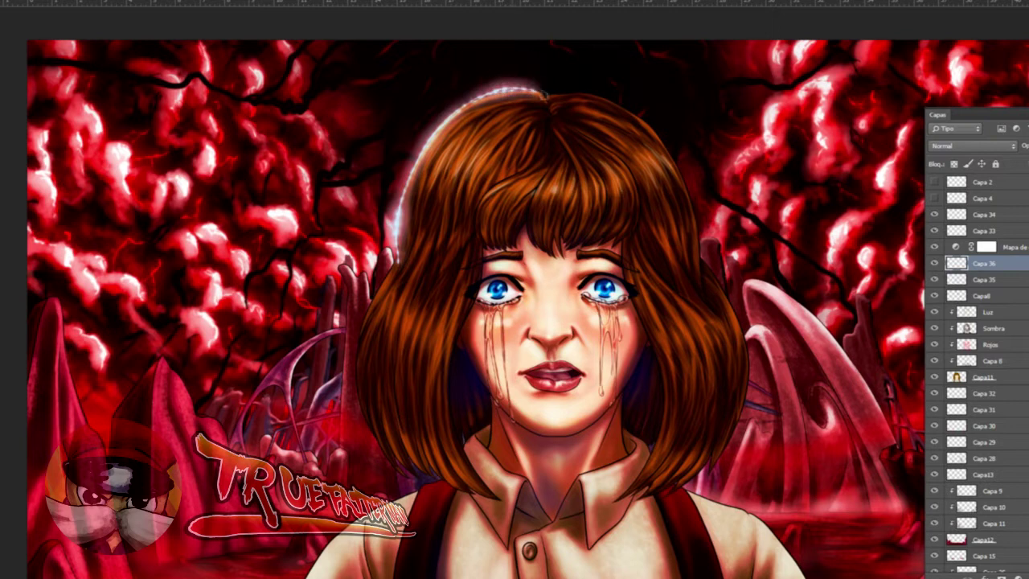
- Remove the soft pale-blue glow from the hair outline and test a broader stroke at the crown
{"action": "left_click_drag", "start_coordinate": [456, 116], "coordinate": [502, 88]}
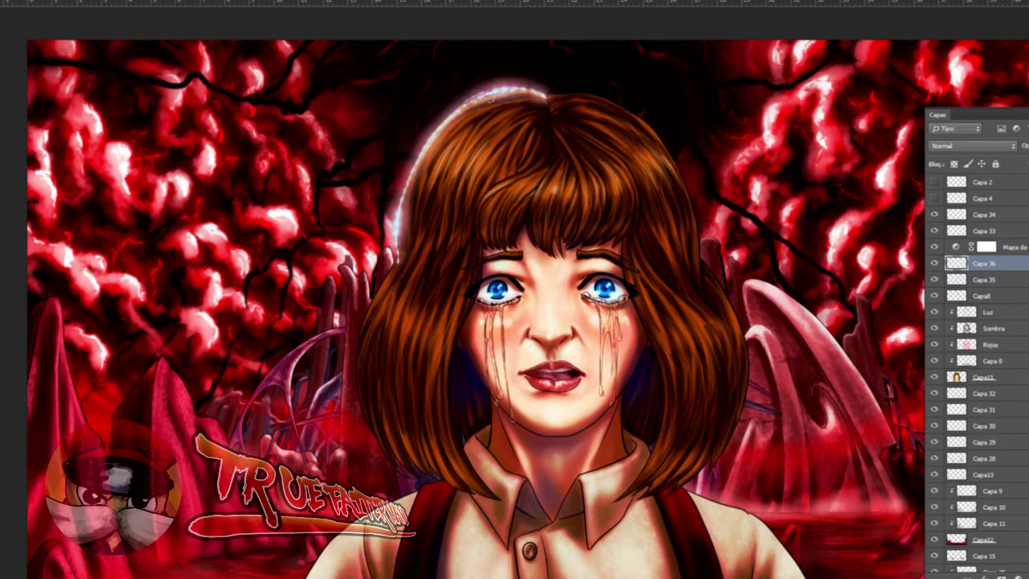
{"action": "mouse_move", "coordinate": [399, 277]}
{"action": "left_mouse_down"}
{"action": "mouse_move", "coordinate": [426, 133]}
{"action": "mouse_move", "coordinate": [522, 88]}
{"action": "mouse_move", "coordinate": [569, 107]}
{"action": "left_mouse_up"}
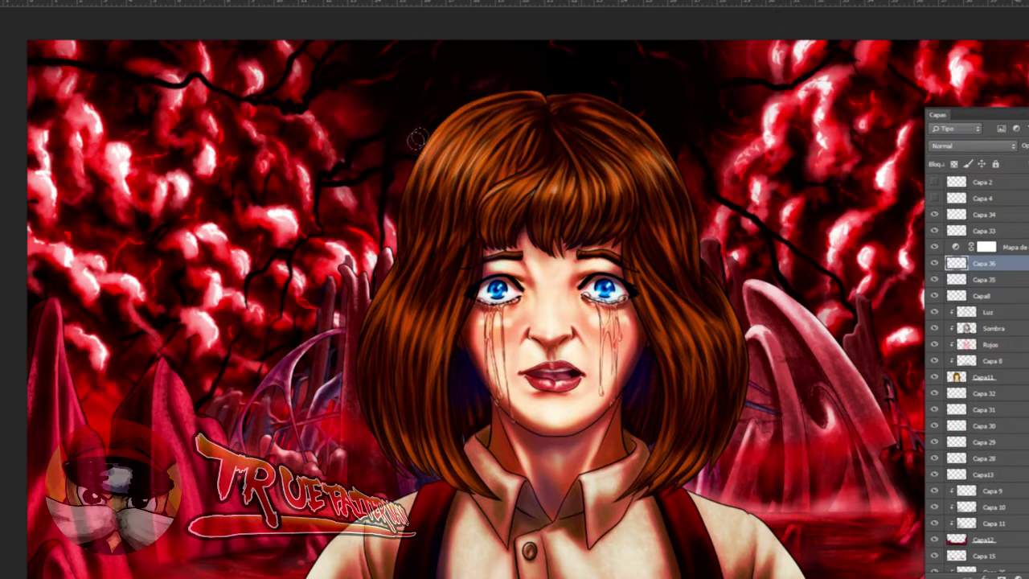
{"action": "left_click_drag", "start_coordinate": [480, 165], "coordinate": [585, 165]}
{"action": "key", "text": "e"}
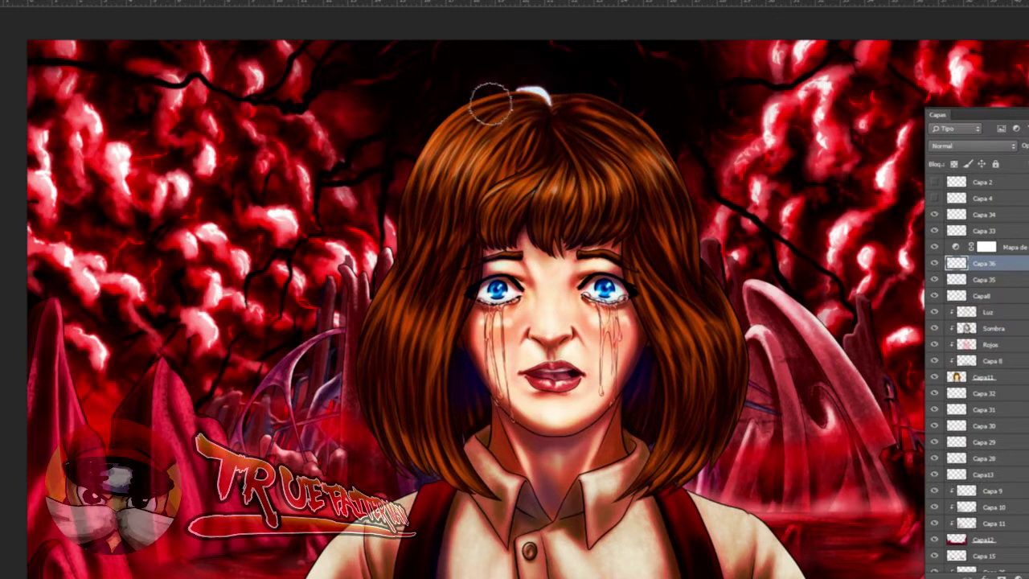
- Paint a crisp pale-blue rim light along the hair's outline, over the crown and down both sides to the lower hair
{"action": "mouse_move", "coordinate": [397, 266]}
{"action": "left_mouse_down"}
{"action": "mouse_move", "coordinate": [397, 183]}
{"action": "mouse_move", "coordinate": [410, 148]}
{"action": "left_mouse_up"}
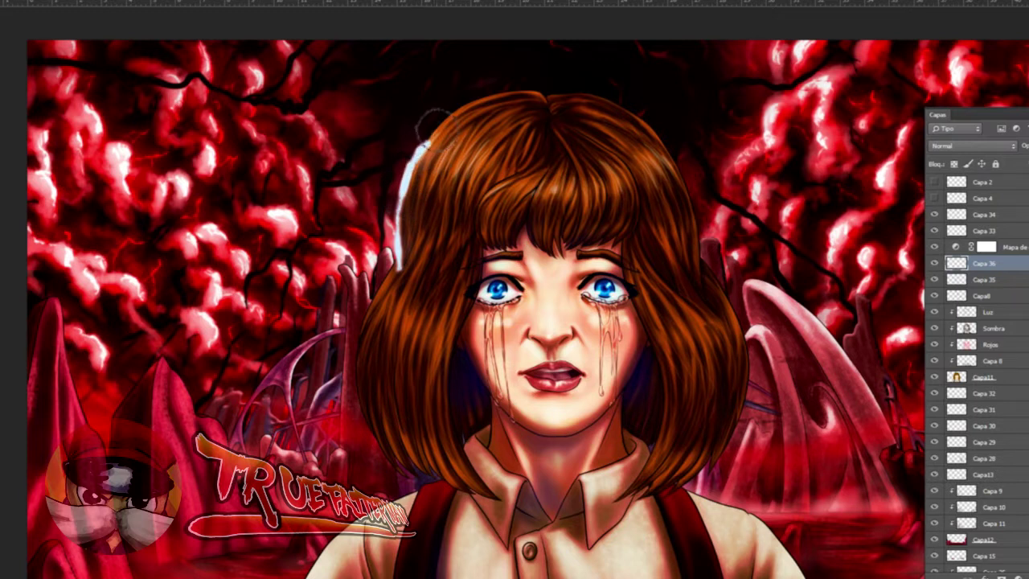
{"action": "mouse_move", "coordinate": [457, 103]}
{"action": "left_mouse_down"}
{"action": "mouse_move", "coordinate": [519, 81]}
{"action": "mouse_move", "coordinate": [551, 104]}
{"action": "left_mouse_up"}
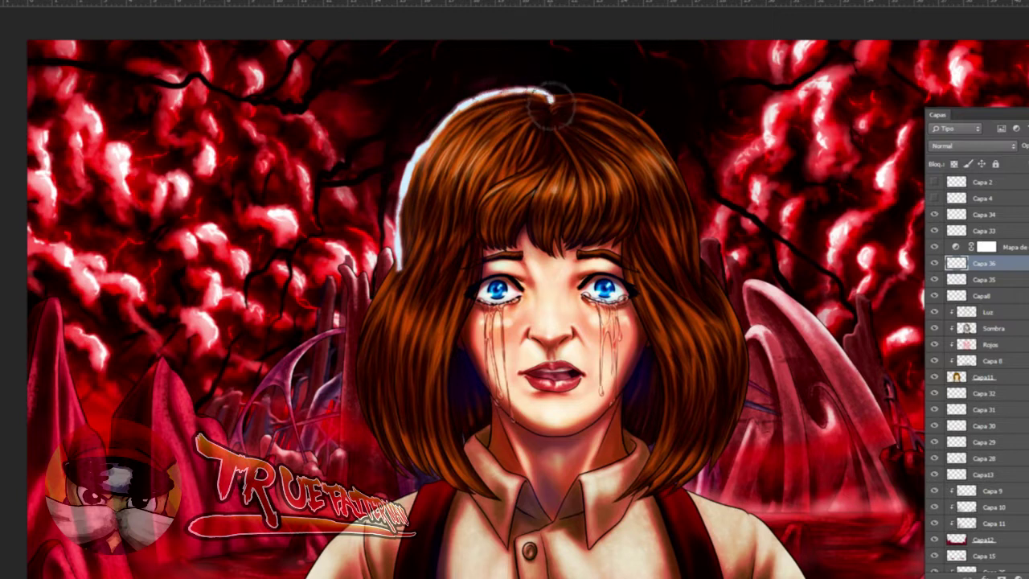
{"action": "mouse_move", "coordinate": [560, 120]}
{"action": "left_mouse_down"}
{"action": "mouse_move", "coordinate": [549, 112]}
{"action": "mouse_move", "coordinate": [567, 95]}
{"action": "mouse_move", "coordinate": [602, 90]}
{"action": "mouse_move", "coordinate": [647, 121]}
{"action": "mouse_move", "coordinate": [628, 107]}
{"action": "left_mouse_up"}
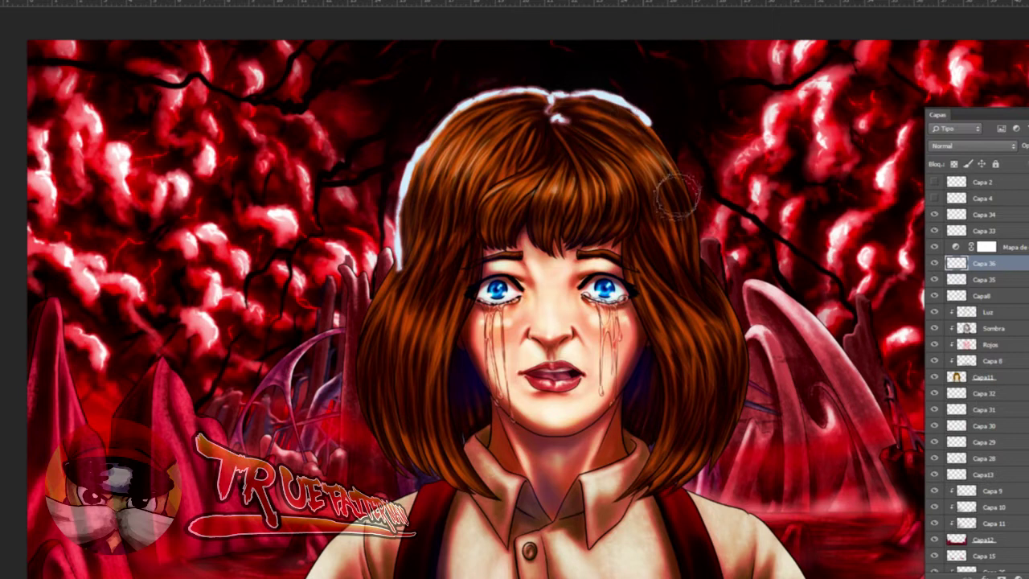
{"action": "mouse_move", "coordinate": [662, 122]}
{"action": "left_mouse_down"}
{"action": "mouse_move", "coordinate": [684, 172]}
{"action": "mouse_move", "coordinate": [666, 141]}
{"action": "mouse_move", "coordinate": [693, 233]}
{"action": "left_mouse_up"}
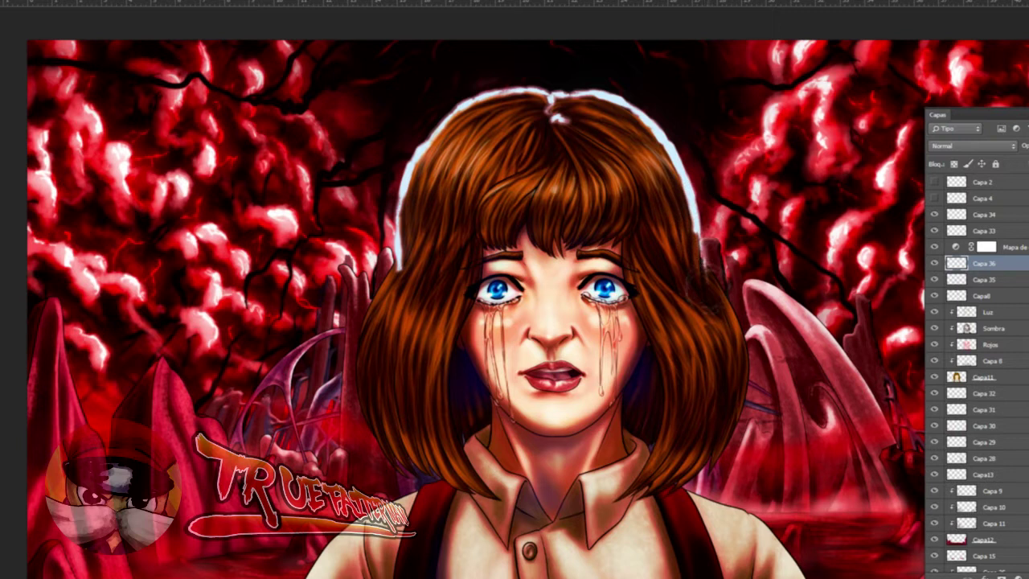
{"action": "left_click_drag", "start_coordinate": [700, 245], "coordinate": [708, 306]}
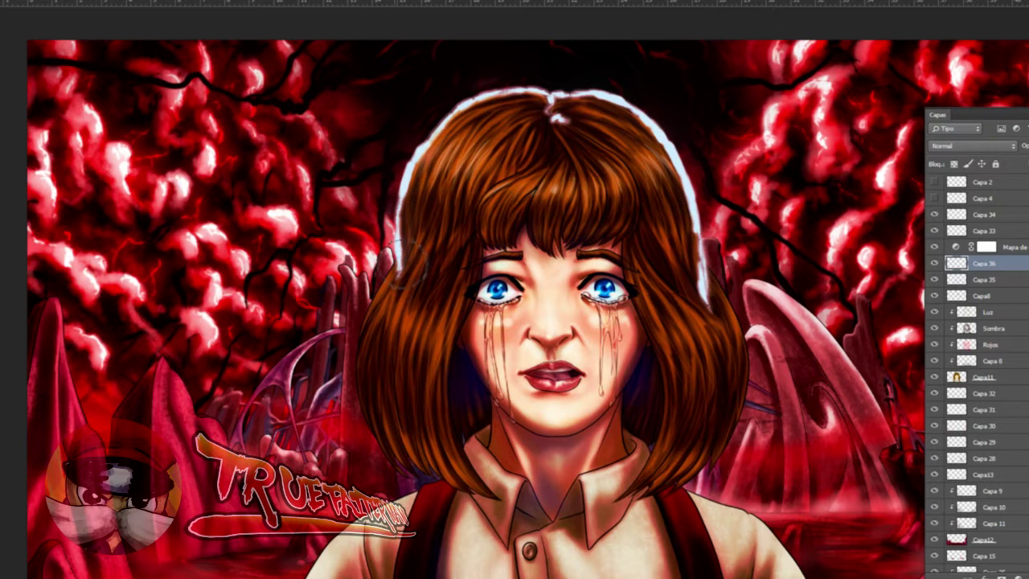
{"action": "left_click_drag", "start_coordinate": [414, 233], "coordinate": [393, 281]}
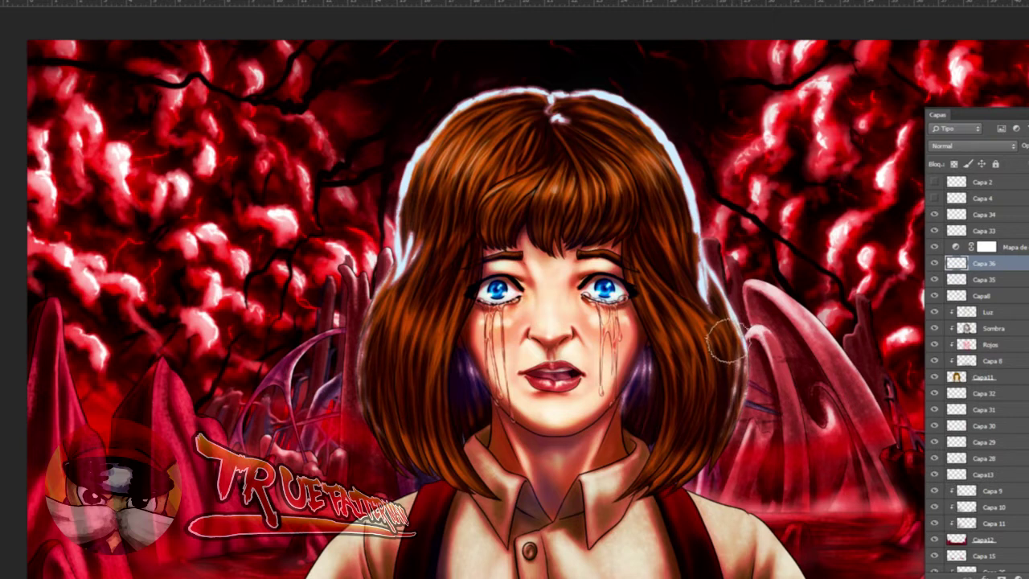
- Extend the pale-blue rim light along the shirt collar and the outer edges of both shoulders
{"action": "left_click_drag", "start_coordinate": [684, 454], "coordinate": [674, 359]}
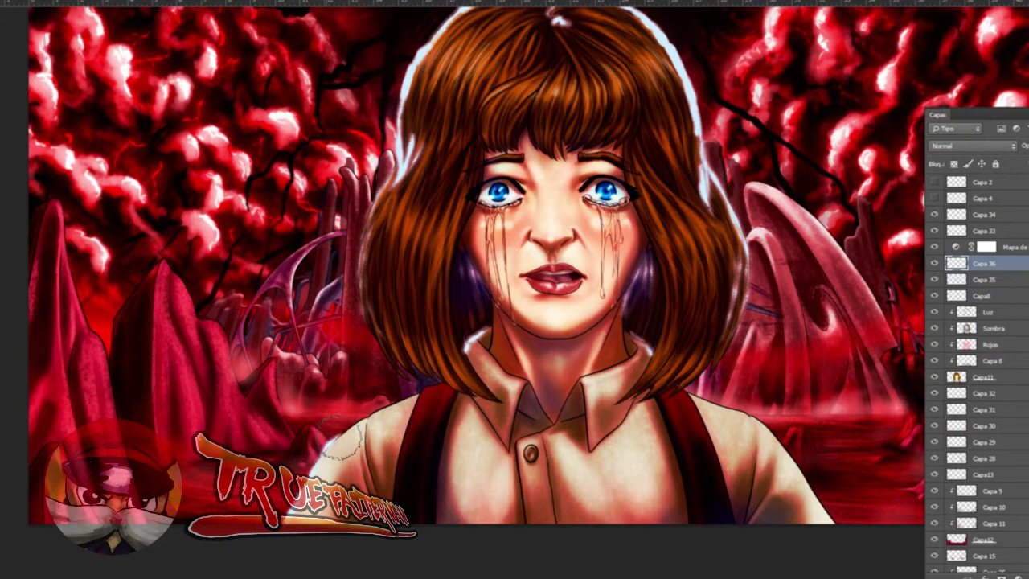
{"action": "mouse_move", "coordinate": [370, 420]}
{"action": "left_mouse_down"}
{"action": "mouse_move", "coordinate": [365, 430]}
{"action": "mouse_move", "coordinate": [416, 394]}
{"action": "left_mouse_up"}
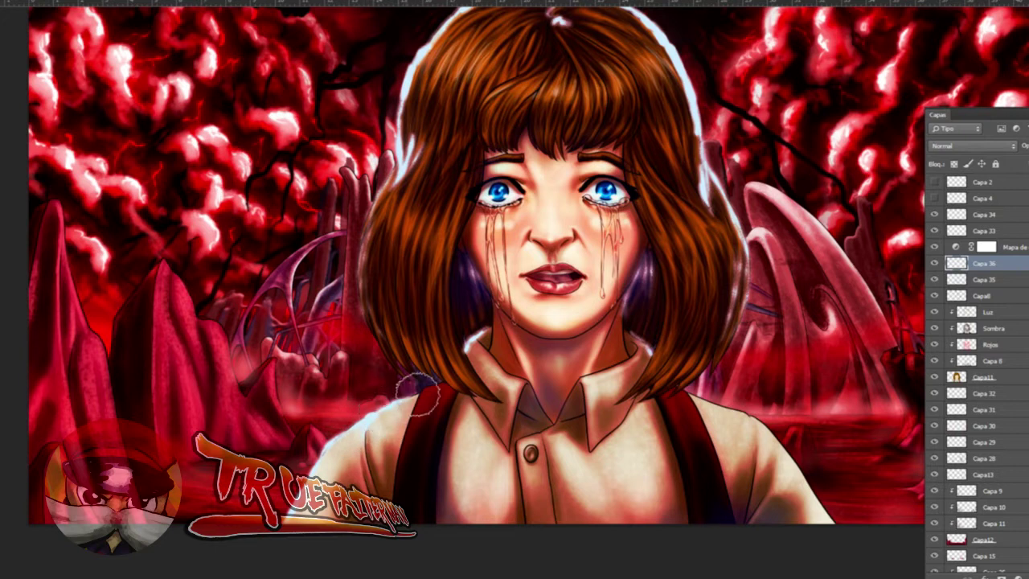
{"action": "mouse_move", "coordinate": [425, 390]}
{"action": "left_mouse_down"}
{"action": "mouse_move", "coordinate": [425, 382]}
{"action": "mouse_move", "coordinate": [426, 407]}
{"action": "mouse_move", "coordinate": [396, 429]}
{"action": "left_mouse_up"}
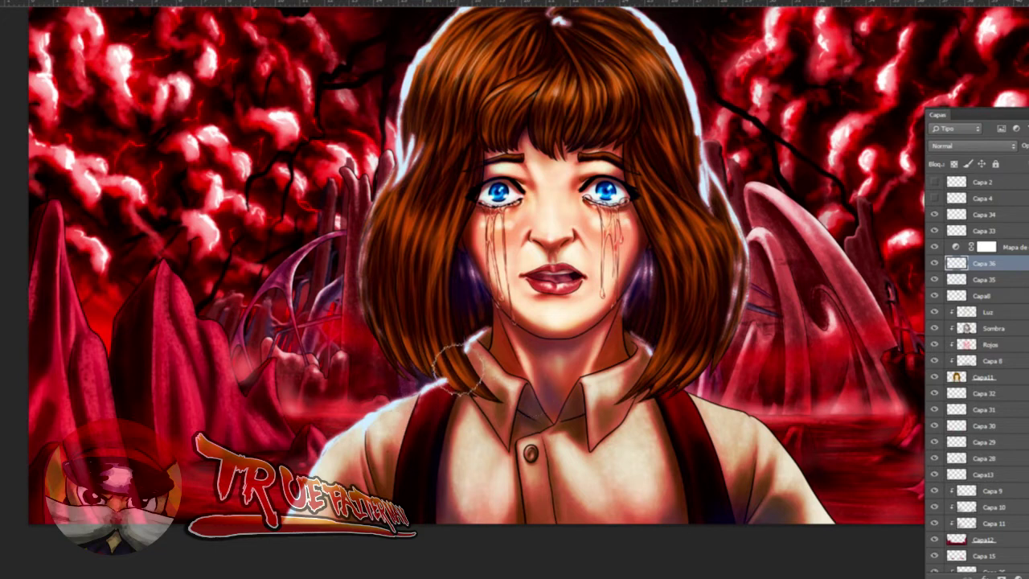
{"action": "key", "text": "b"}
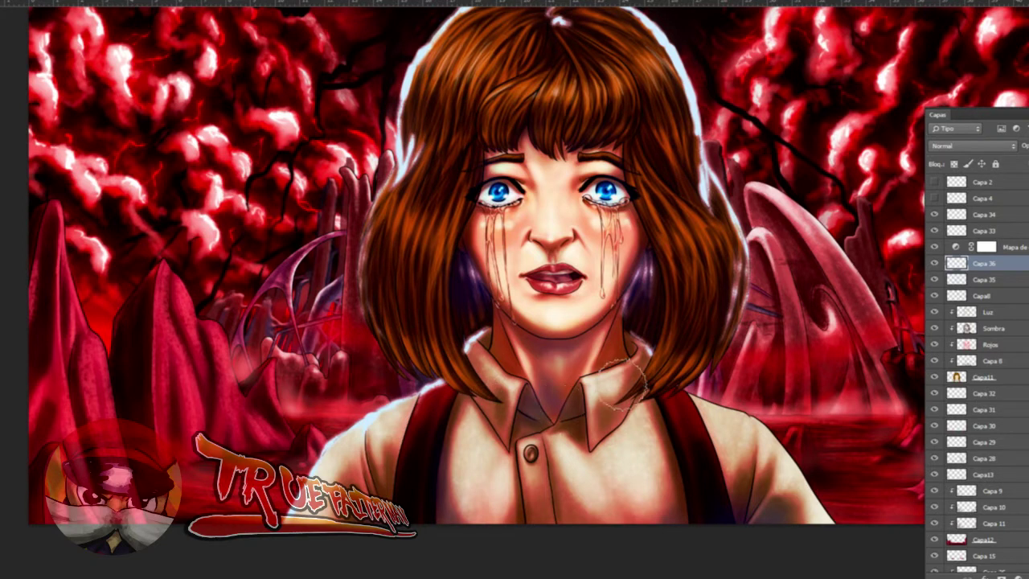
{"action": "mouse_move", "coordinate": [681, 396]}
{"action": "left_mouse_down"}
{"action": "mouse_move", "coordinate": [702, 433]}
{"action": "mouse_move", "coordinate": [682, 394]}
{"action": "mouse_move", "coordinate": [694, 408]}
{"action": "mouse_move", "coordinate": [752, 414]}
{"action": "mouse_move", "coordinate": [756, 435]}
{"action": "mouse_move", "coordinate": [730, 408]}
{"action": "mouse_move", "coordinate": [821, 490]}
{"action": "mouse_move", "coordinate": [849, 548]}
{"action": "left_mouse_up"}
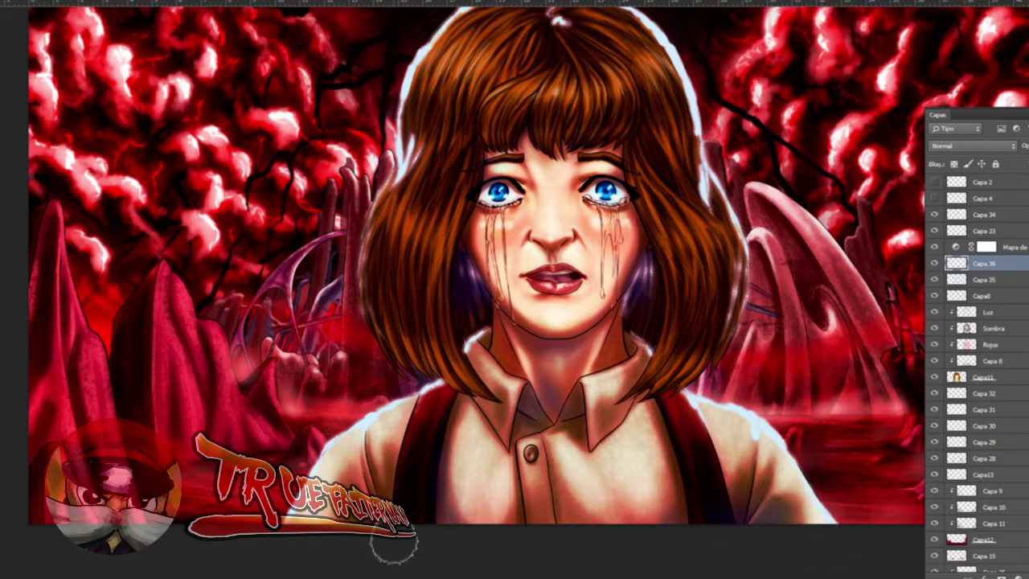
{"action": "left_click_drag", "start_coordinate": [393, 547], "coordinate": [414, 505]}
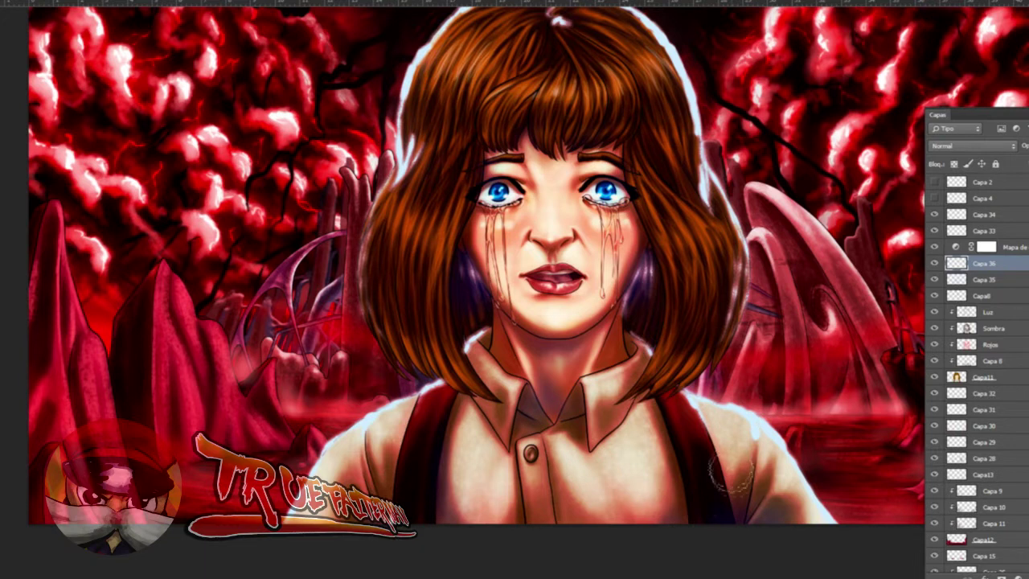
- Try thinning the rim light along the hair's upper left edge and undo it
{"action": "left_click_drag", "start_coordinate": [589, 199], "coordinate": [570, 320]}
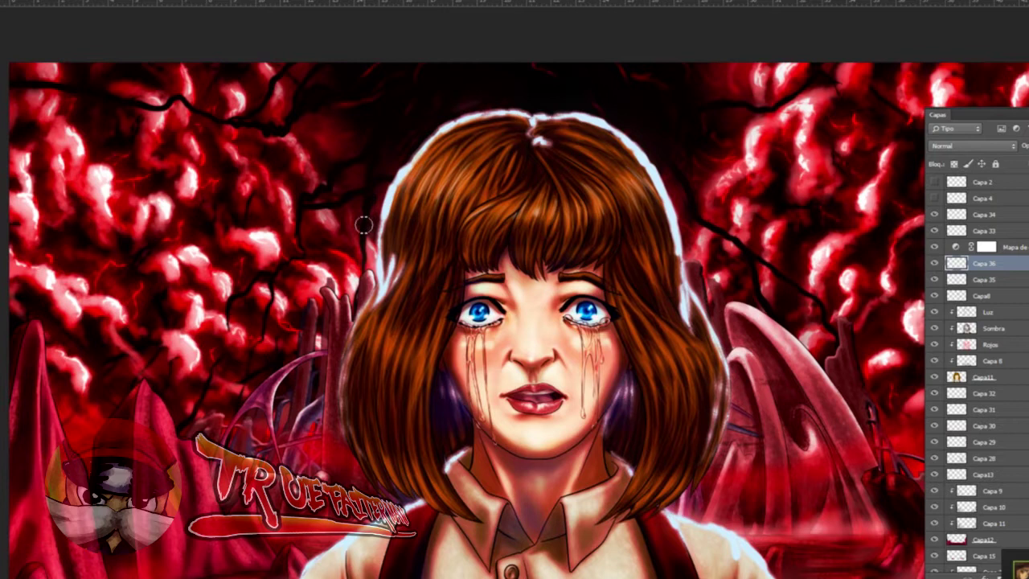
{"action": "mouse_move", "coordinate": [389, 168]}
{"action": "left_mouse_down"}
{"action": "mouse_move", "coordinate": [374, 205]}
{"action": "mouse_move", "coordinate": [421, 133]}
{"action": "left_mouse_up"}
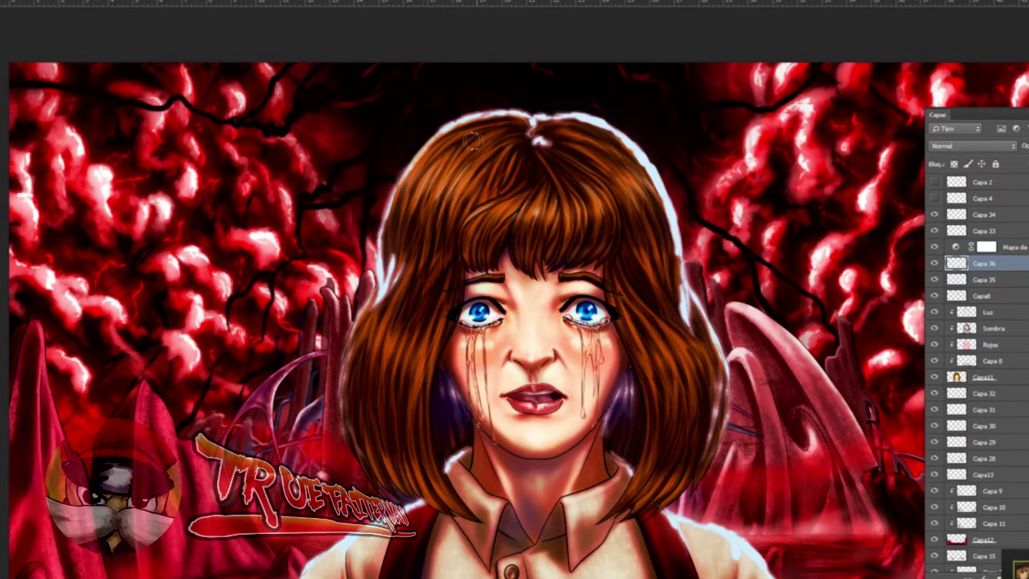
{"action": "key", "text": "ctrl+z"}
- Duplicate the rim-light layer Capa 36, hide the original and lower the copy's opacity
{"action": "left_click_drag", "start_coordinate": [1010, 263], "coordinate": [964, 572]}
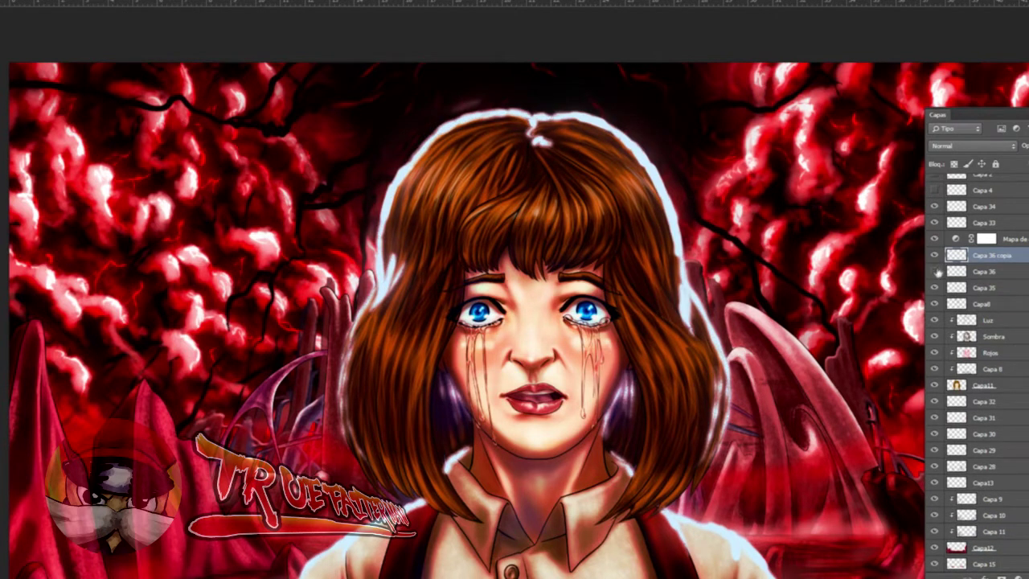
{"action": "left_click", "coordinate": [934, 272]}
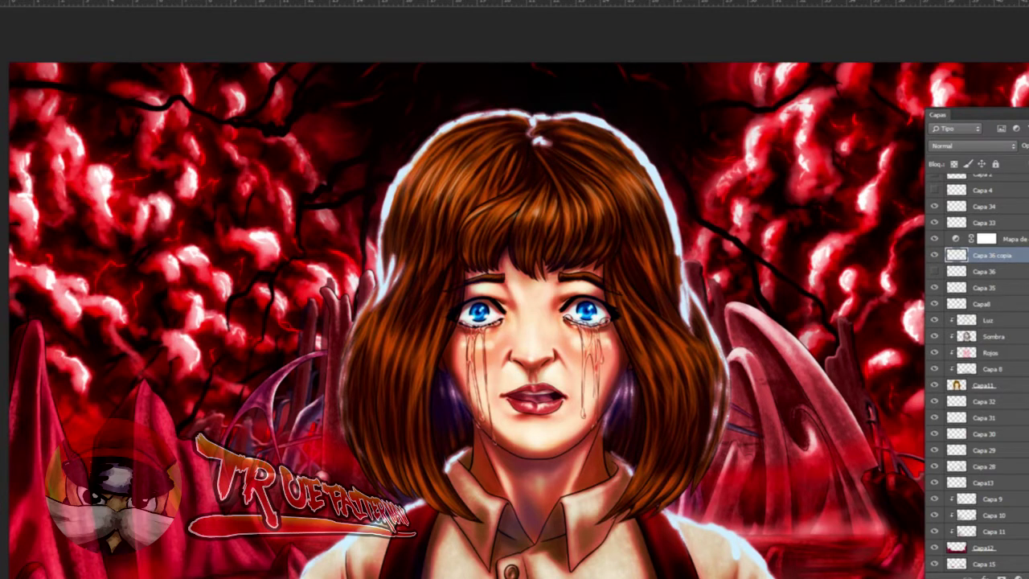
{"action": "left_click_drag", "start_coordinate": [1028, 148], "coordinate": [1028, 150]}
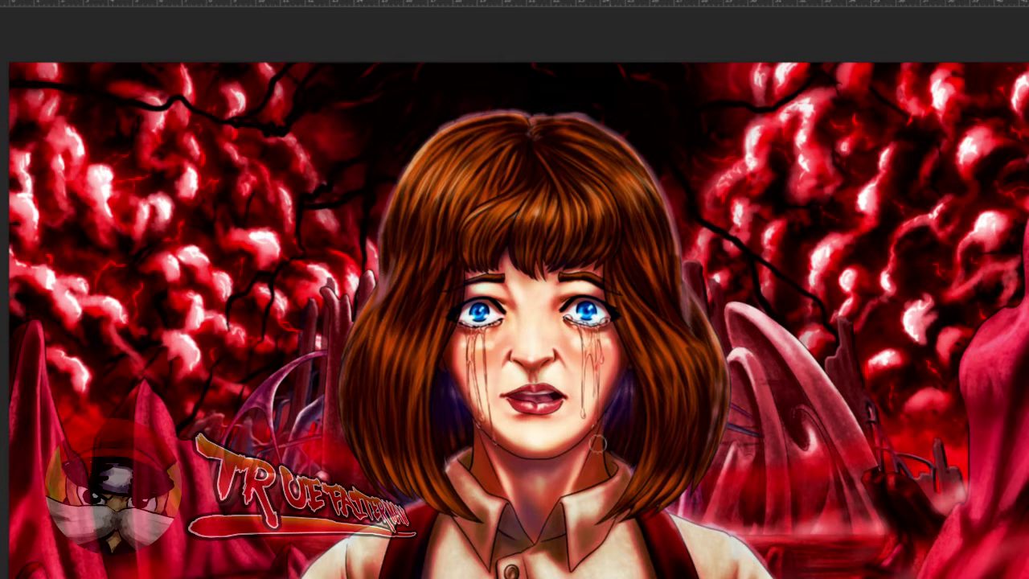
- Try blend modes such as Aclarar, Superponer and Luz fuerte on Capa 36 copia and settle on Exclusión
{"action": "left_click_drag", "start_coordinate": [689, 510], "coordinate": [648, 387]}
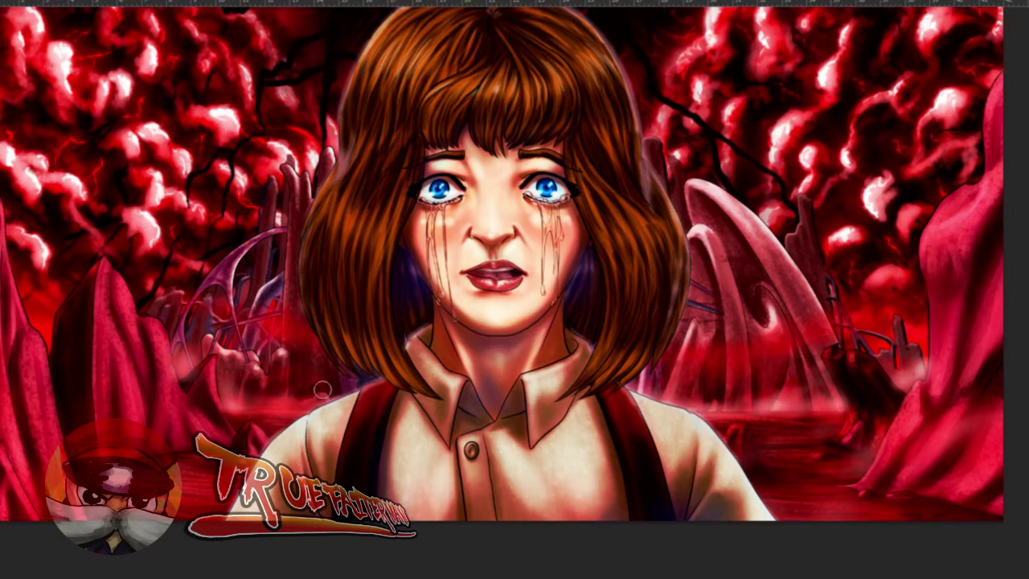
{"action": "key", "text": "F7"}
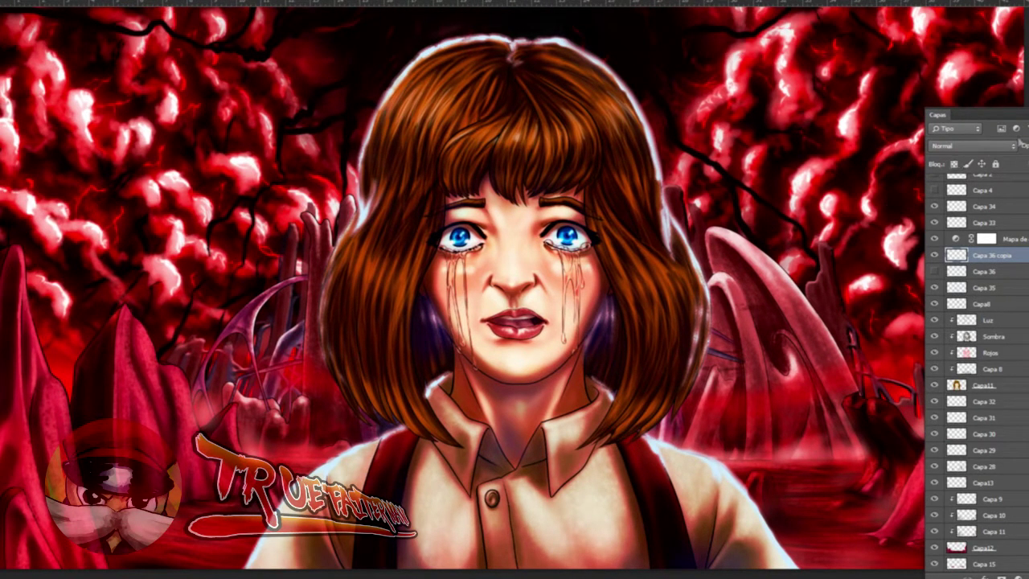
{"action": "left_click", "coordinate": [1000, 150]}
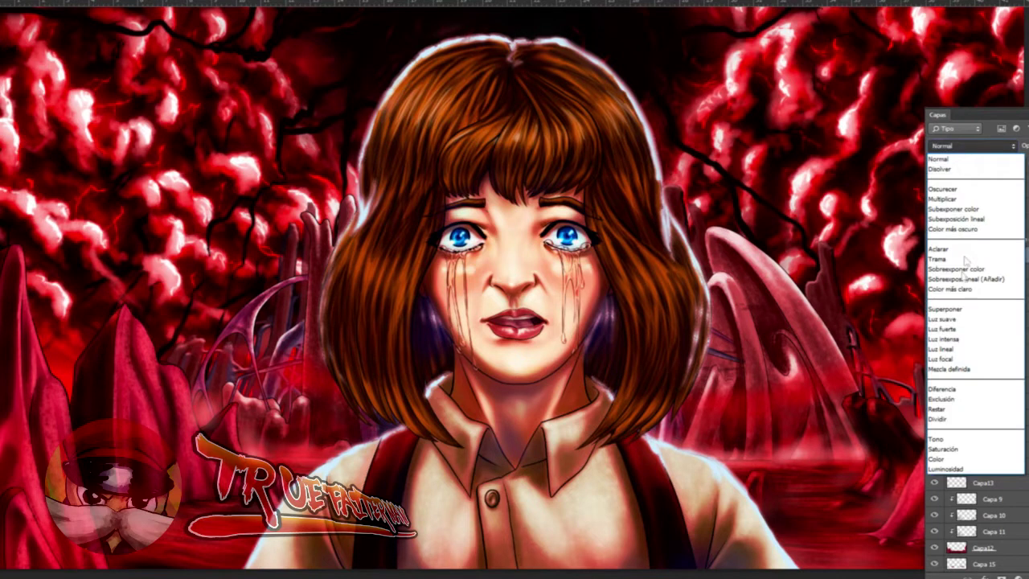
{"action": "left_click", "coordinate": [973, 186]}
{"action": "scroll", "coordinate": [994, 153], "scroll_direction": "down", "scroll_amount": 5}
{"action": "scroll", "coordinate": [994, 153], "scroll_direction": "up", "scroll_amount": 1}
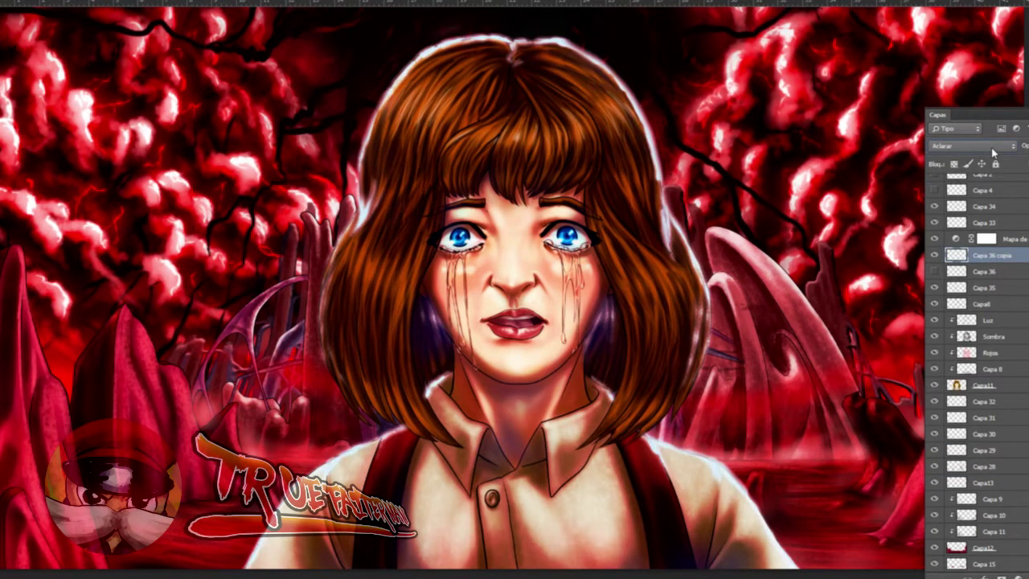
{"action": "scroll", "coordinate": [994, 153], "scroll_direction": "down", "scroll_amount": 1}
{"action": "scroll", "coordinate": [994, 153], "scroll_direction": "down", "scroll_amount": 1}
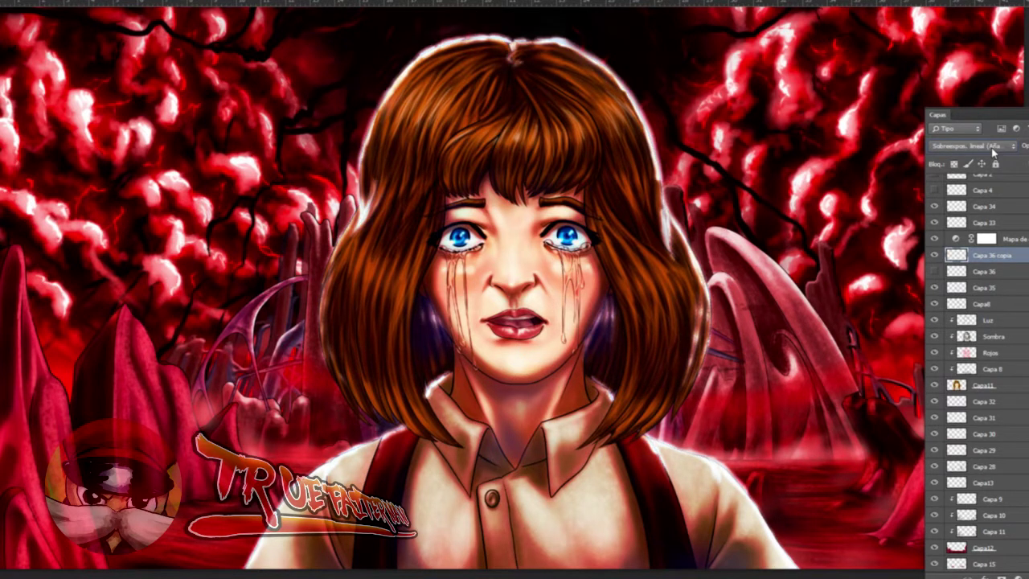
{"action": "scroll", "coordinate": [994, 153], "scroll_direction": "down", "scroll_amount": 1}
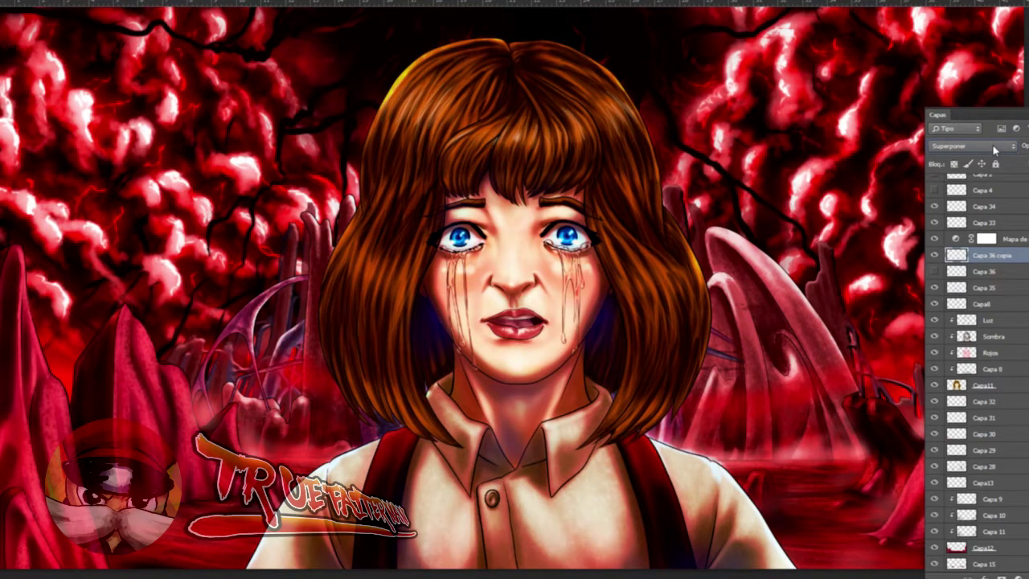
{"action": "scroll", "coordinate": [995, 150], "scroll_direction": "down", "scroll_amount": 1}
{"action": "scroll", "coordinate": [995, 149], "scroll_direction": "down", "scroll_amount": 1}
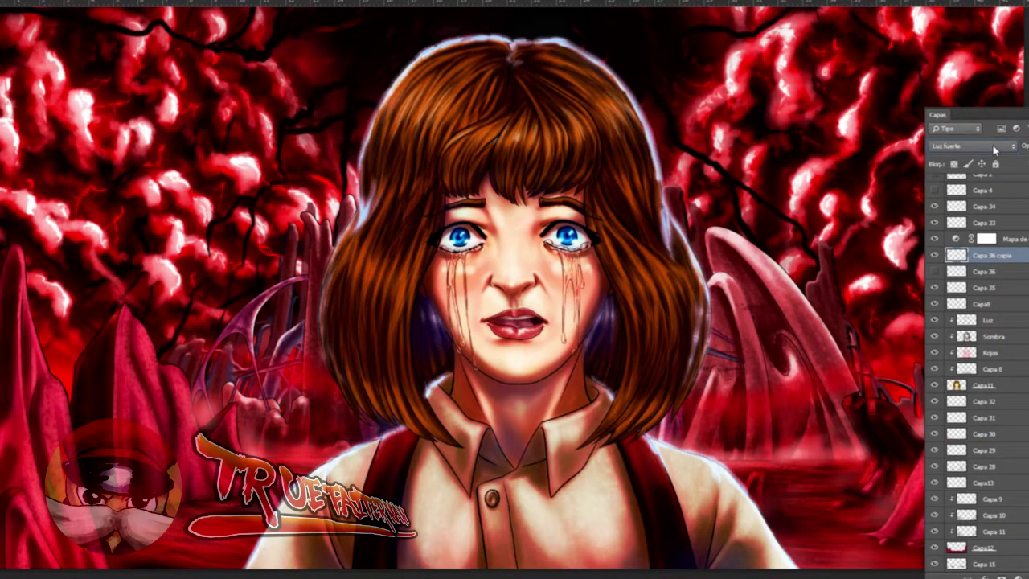
{"action": "scroll", "coordinate": [996, 150], "scroll_direction": "down", "scroll_amount": 1}
{"action": "scroll", "coordinate": [995, 150], "scroll_direction": "down", "scroll_amount": 1}
{"action": "scroll", "coordinate": [995, 149], "scroll_direction": "down", "scroll_amount": 2}
{"action": "scroll", "coordinate": [995, 150], "scroll_direction": "down", "scroll_amount": 1}
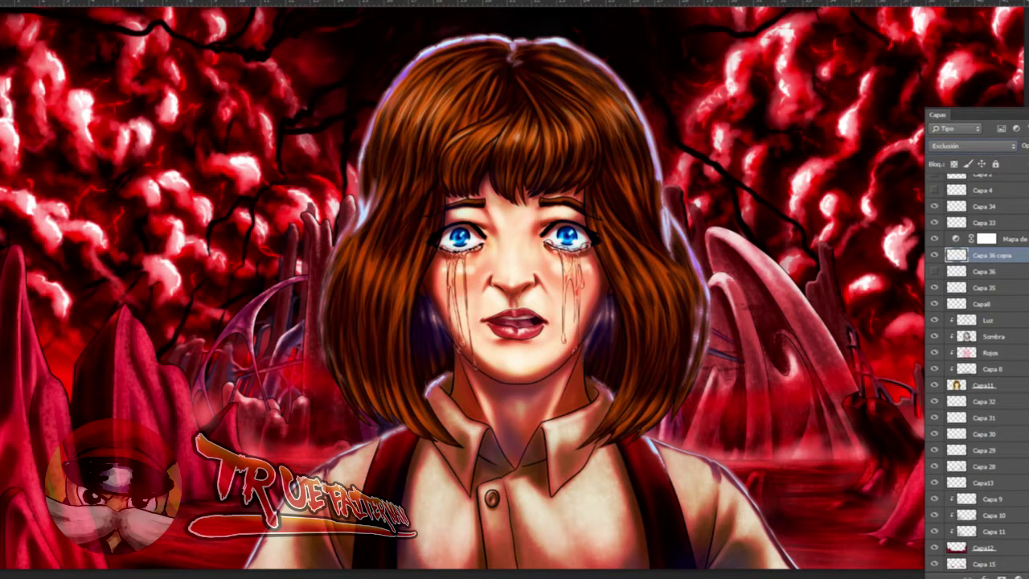
- Lower the opacity of Capa 36 copia, compare the portrait with and without it, and leave the layer hidden
{"action": "left_click_drag", "start_coordinate": [1028, 149], "coordinate": [1025, 150]}
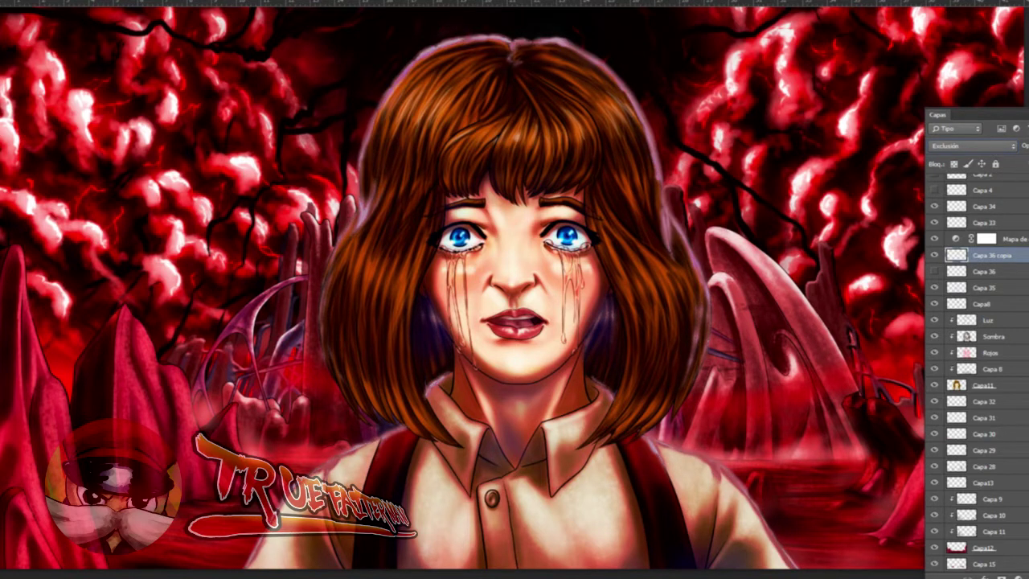
{"action": "left_click_drag", "start_coordinate": [1028, 147], "coordinate": [1025, 147]}
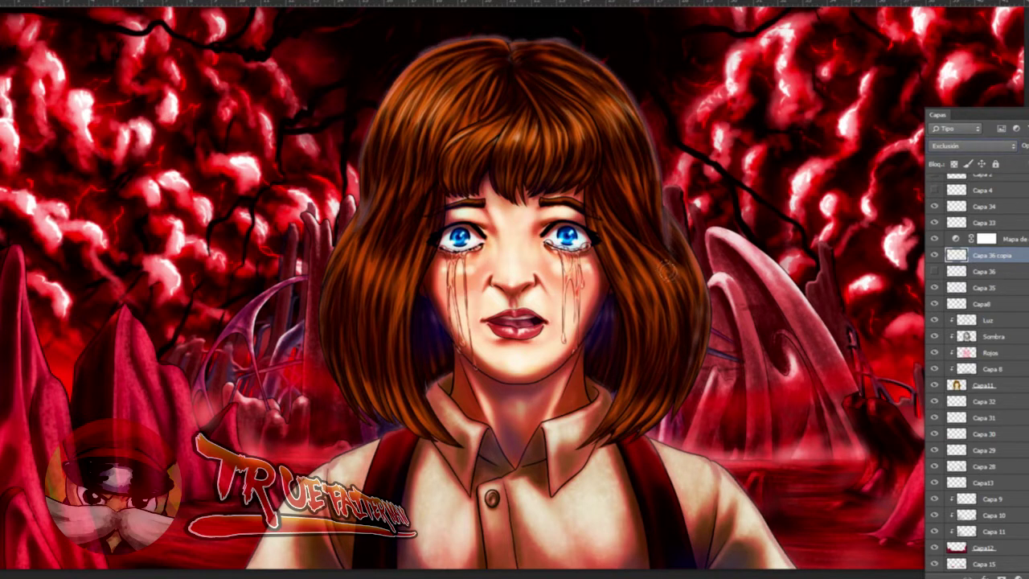
{"action": "left_click", "coordinate": [935, 238]}
{"action": "left_click", "coordinate": [935, 239]}
{"action": "left_click", "coordinate": [934, 255]}
{"action": "left_click", "coordinate": [934, 255]}
{"action": "left_click", "coordinate": [934, 255]}
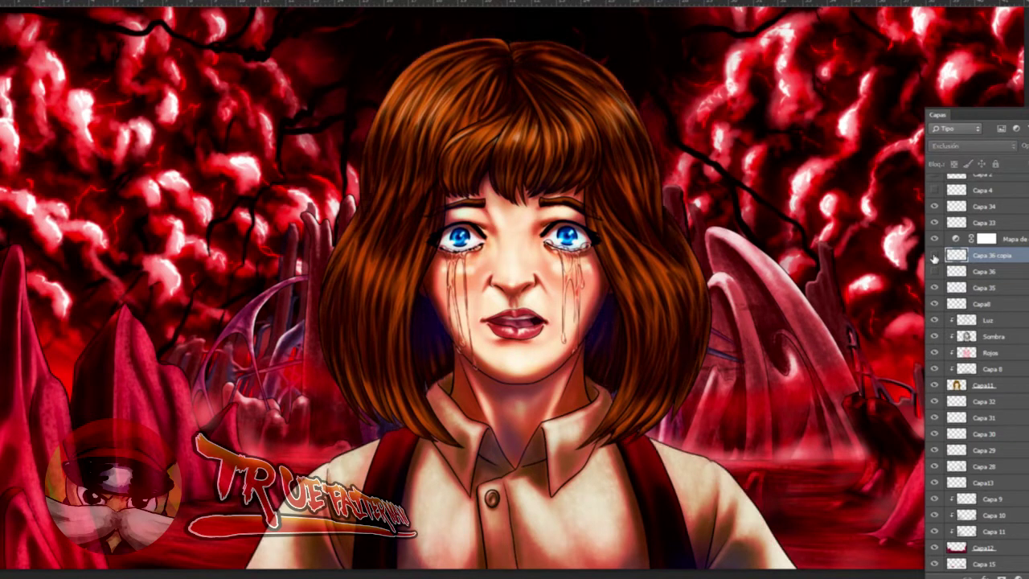
- Add a second Mapa de degradado adjustment layer above the existing gradient map
{"action": "scroll", "coordinate": [717, 180], "scroll_direction": "down", "scroll_amount": 2}
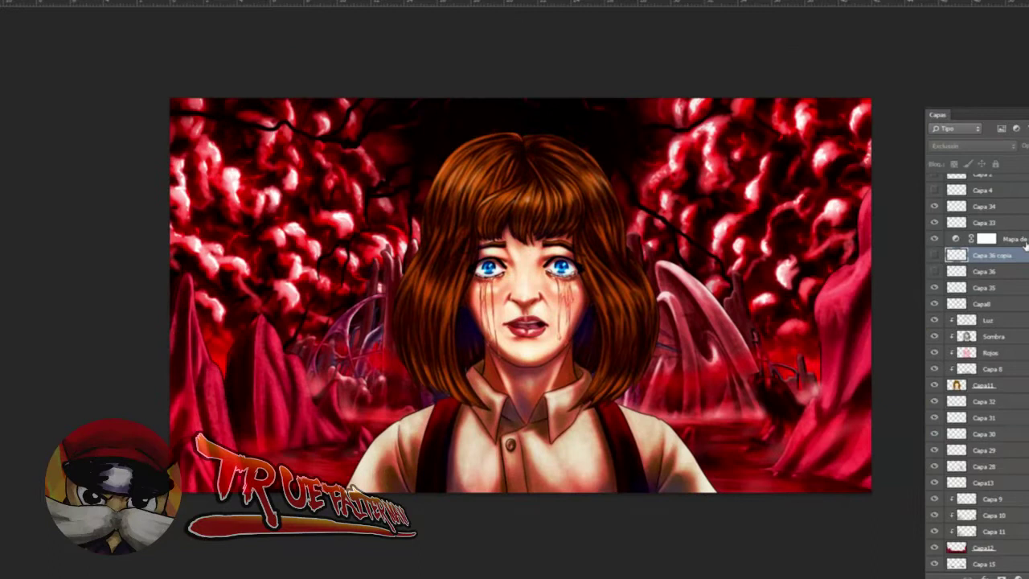
{"action": "left_click", "coordinate": [1025, 244]}
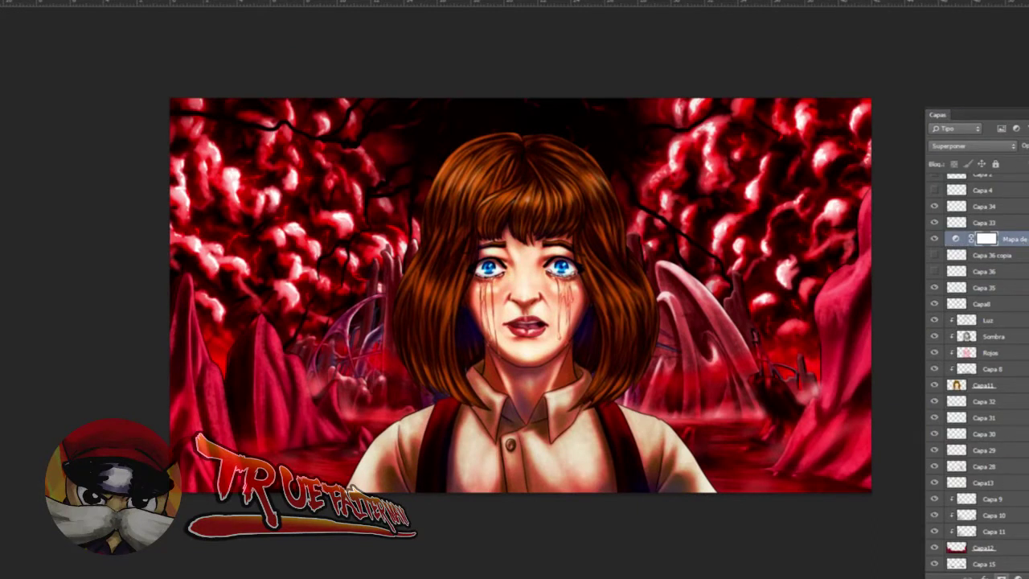
{"action": "left_click", "coordinate": [1020, 576]}
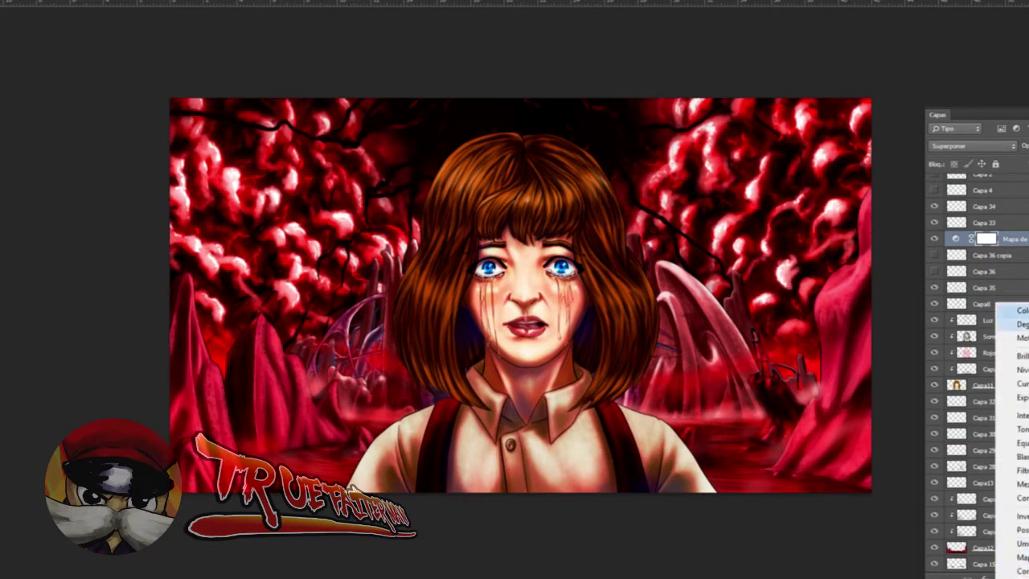
{"action": "left_click", "coordinate": [1016, 557]}
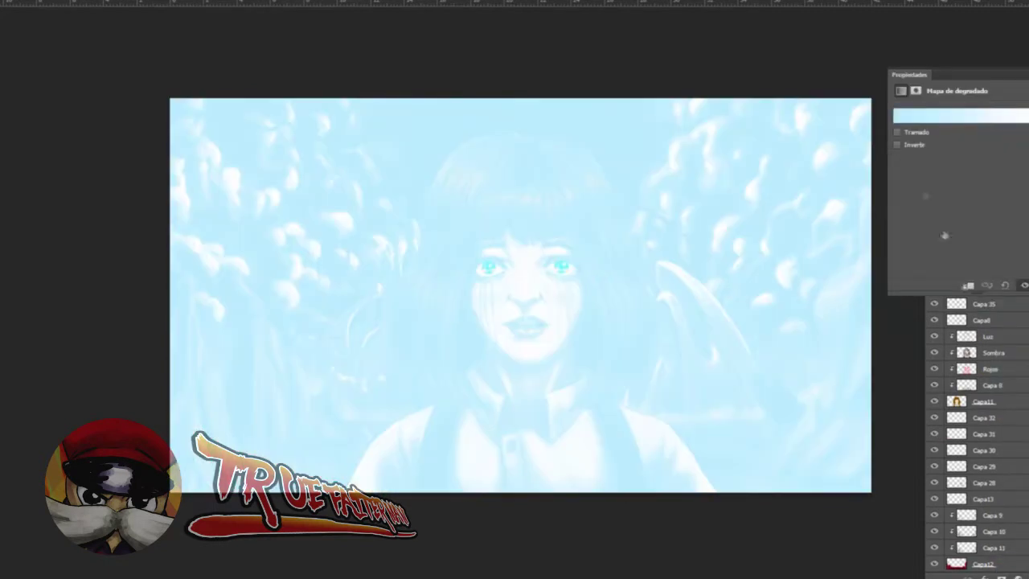
- Set the start stop of the new gradient map's gradient to dark blue #00078b
{"action": "left_click", "coordinate": [930, 120]}
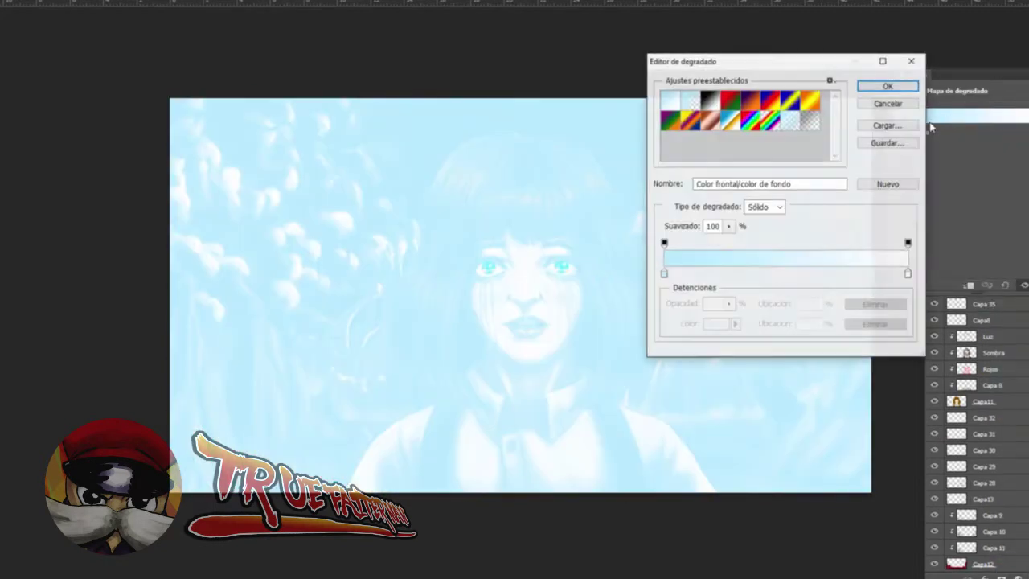
{"action": "double_click", "coordinate": [664, 275]}
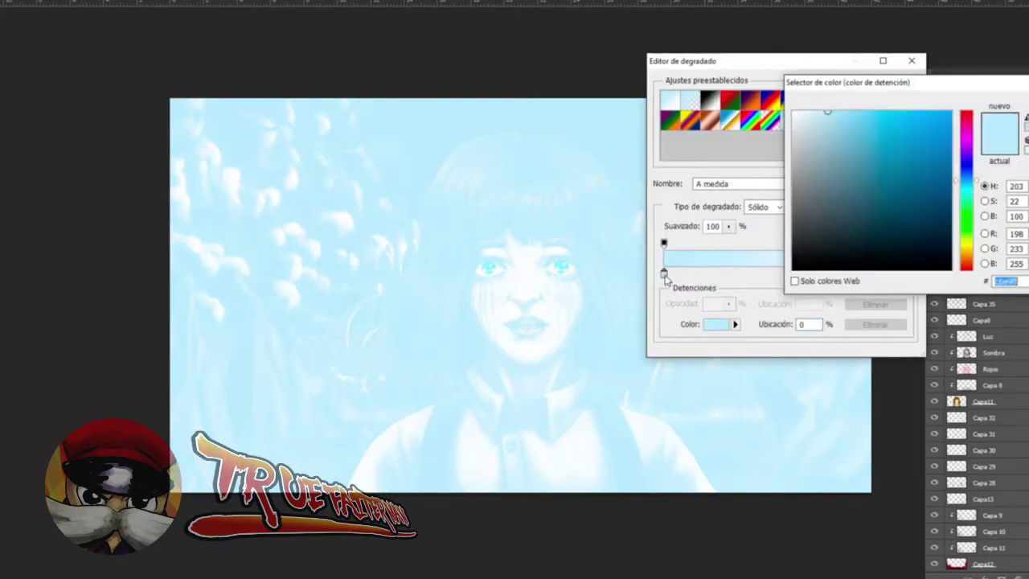
{"action": "mouse_move", "coordinate": [873, 140]}
{"action": "left_mouse_down"}
{"action": "mouse_move", "coordinate": [890, 90]}
{"action": "mouse_move", "coordinate": [871, 86]}
{"action": "mouse_move", "coordinate": [868, 112]}
{"action": "mouse_move", "coordinate": [975, 183]}
{"action": "left_mouse_up"}
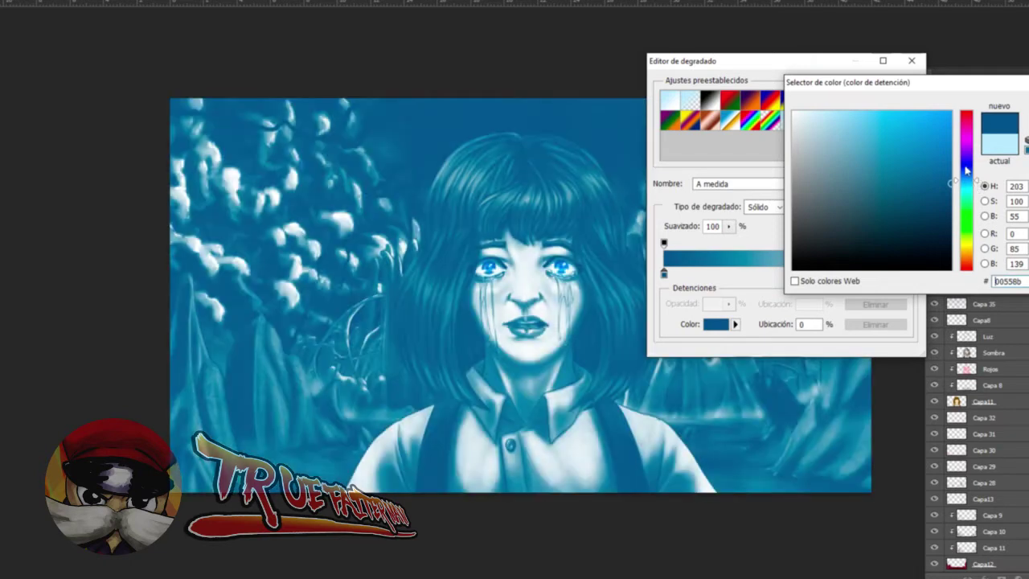
{"action": "left_click", "coordinate": [967, 170]}
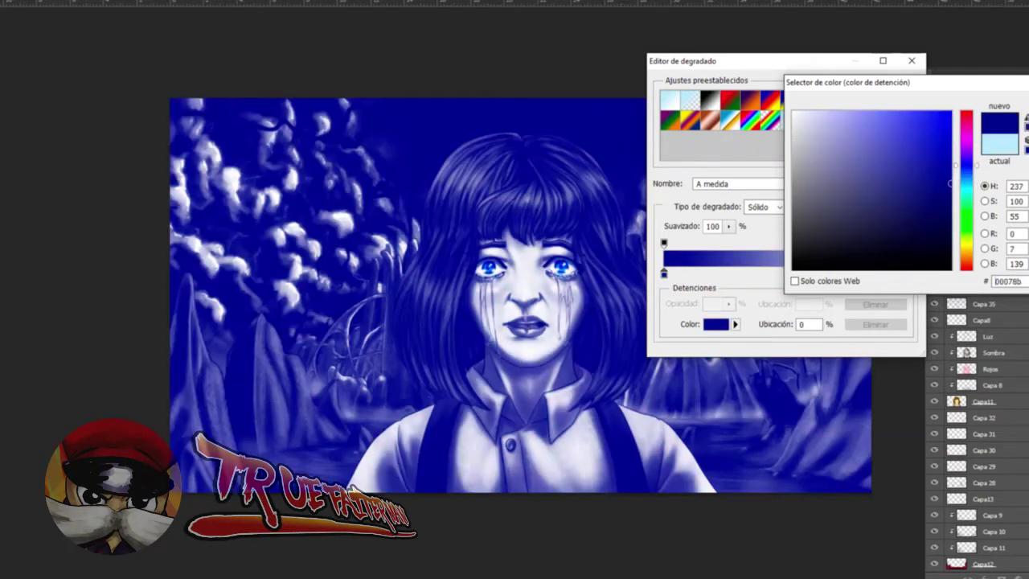
{"action": "key", "text": "Return"}
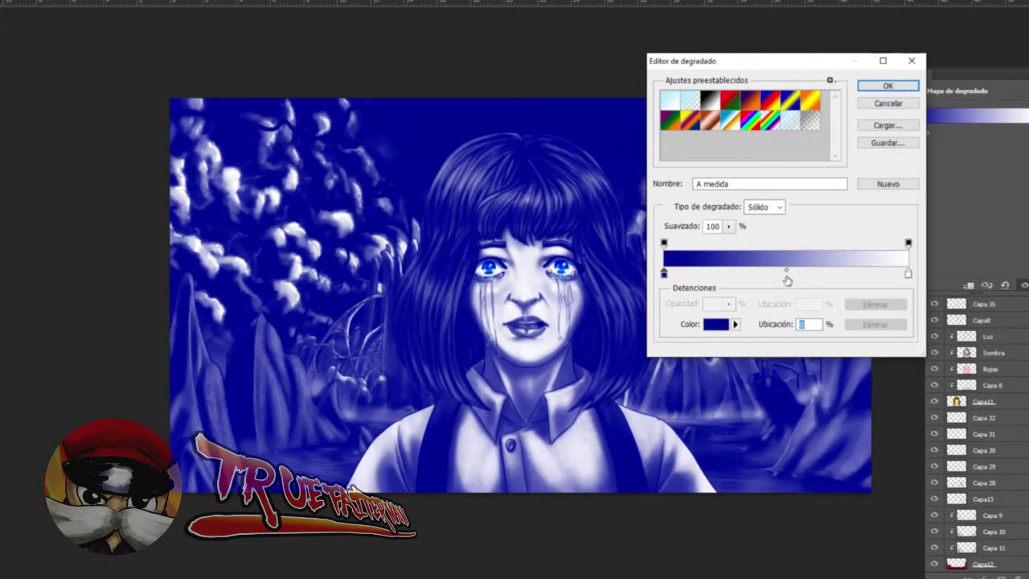
- Add a bright cyan-blue #00c0ff colour stop at the middle of the gradient and accept the gradient
{"action": "double_click", "coordinate": [786, 275]}
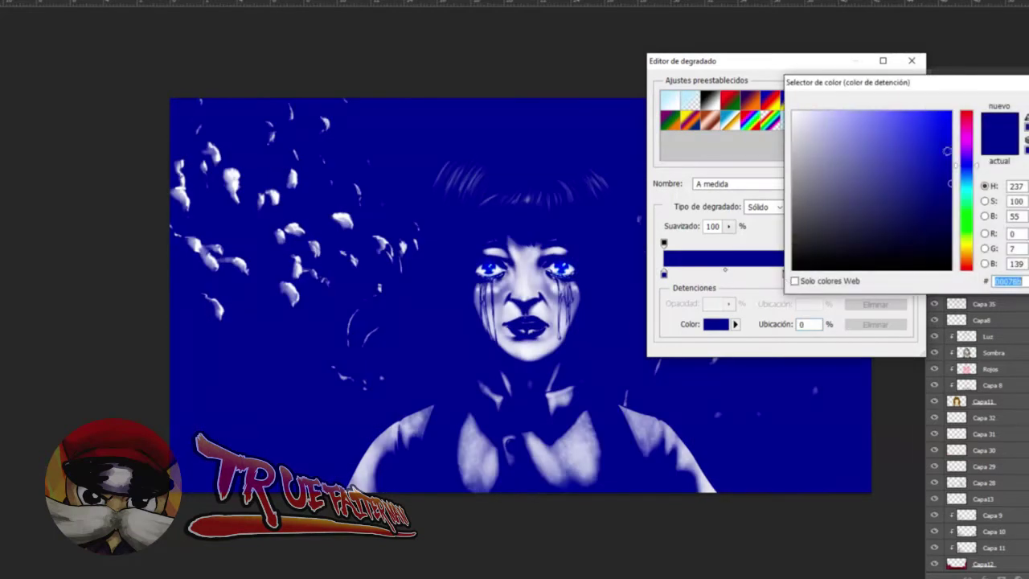
{"action": "type", "text": "00c0ff"}
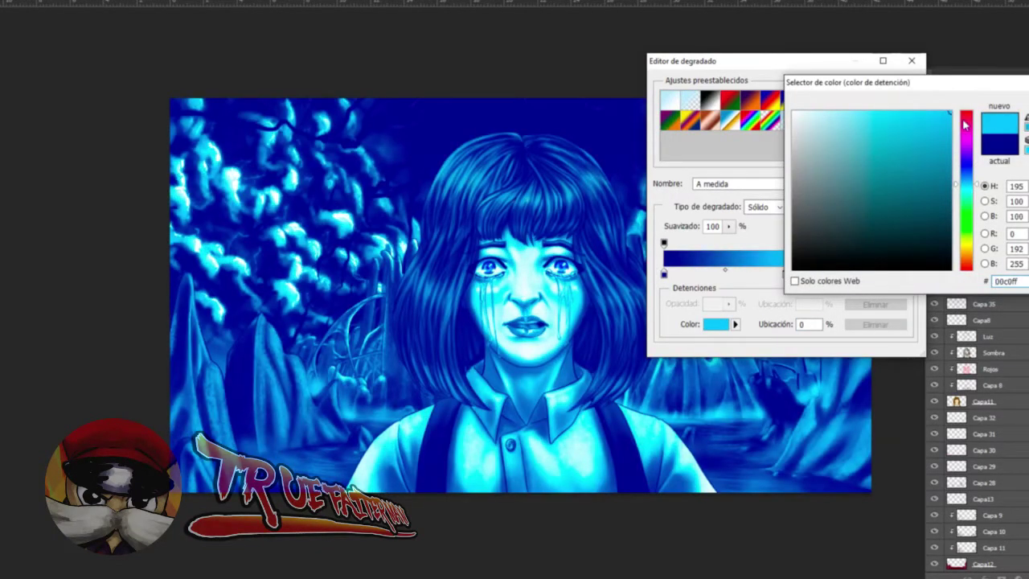
{"action": "key", "text": "Return"}
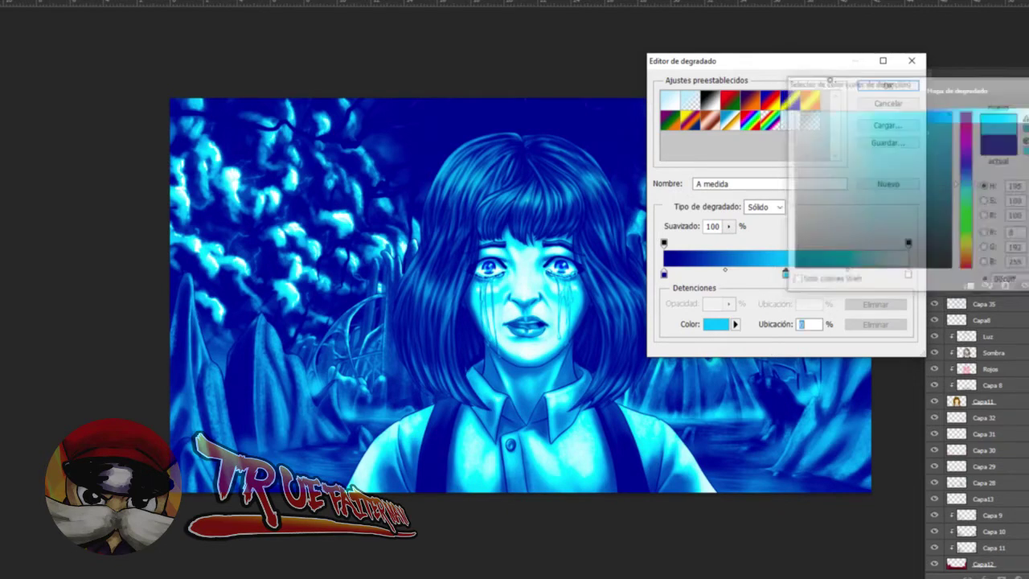
{"action": "left_click", "coordinate": [896, 90]}
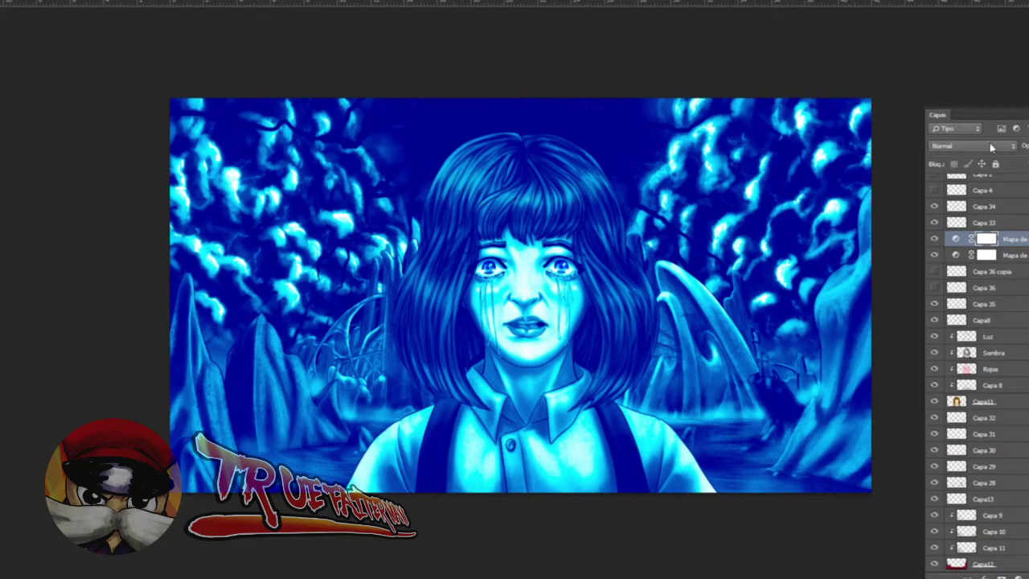
{"action": "left_click", "coordinate": [992, 147]}
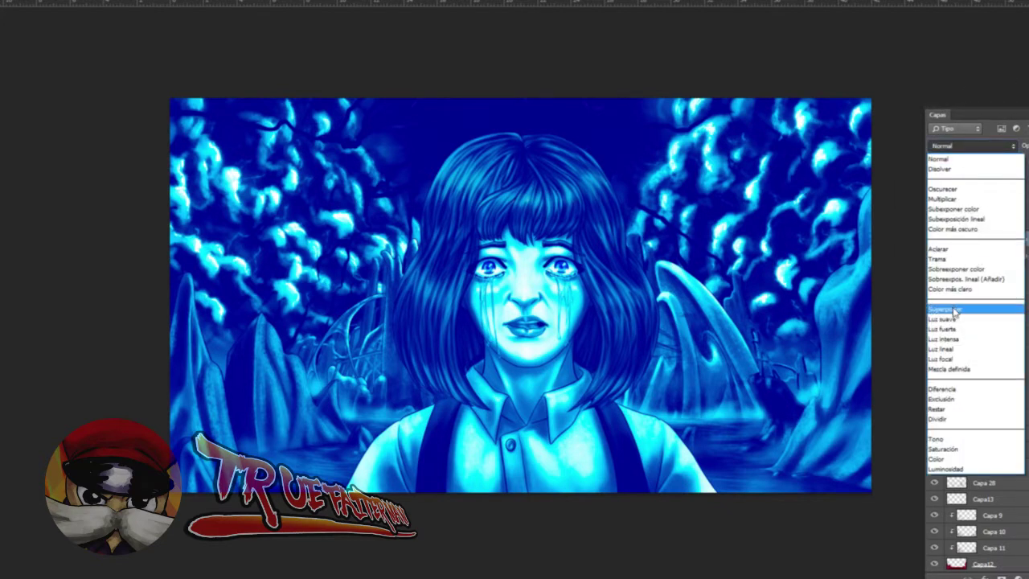
{"action": "left_click", "coordinate": [992, 119]}
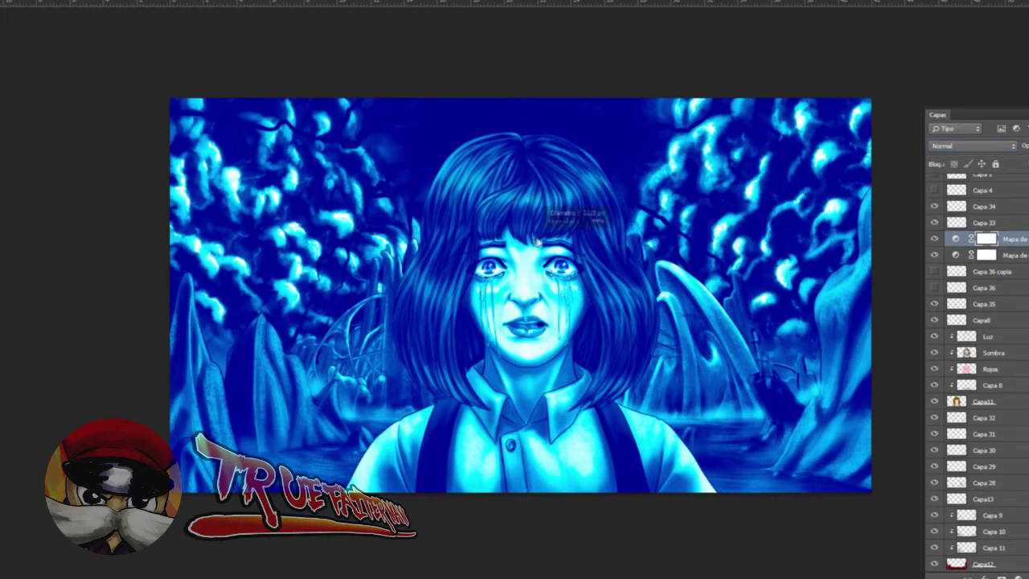
{"action": "left_click_drag", "start_coordinate": [523, 219], "coordinate": [498, 215]}
{"action": "key", "text": "ctrl+z"}
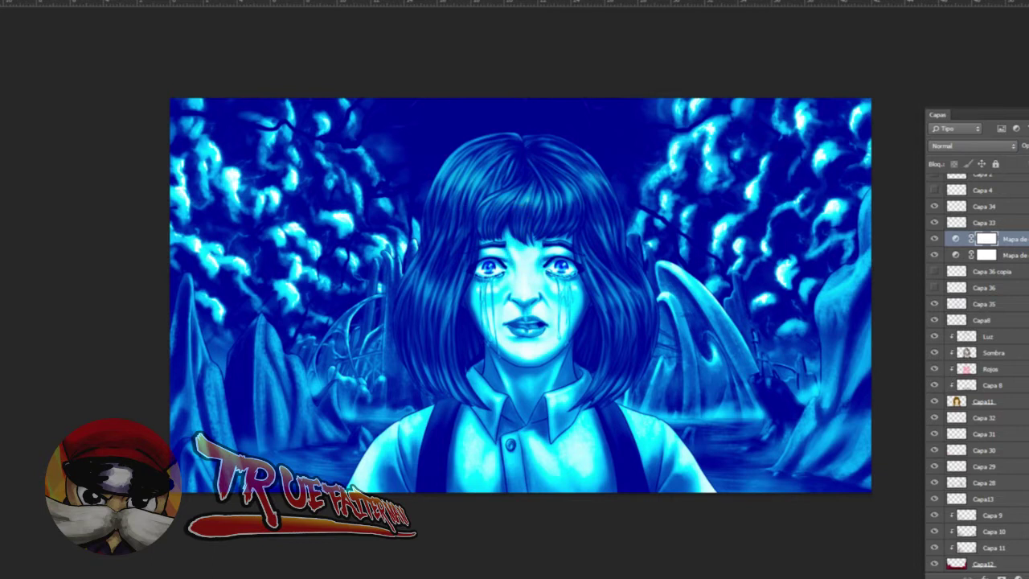
- Choose a round brush from the brush presets for painting on the upper gradient map's mask
{"action": "left_click", "coordinate": [4, 3]}
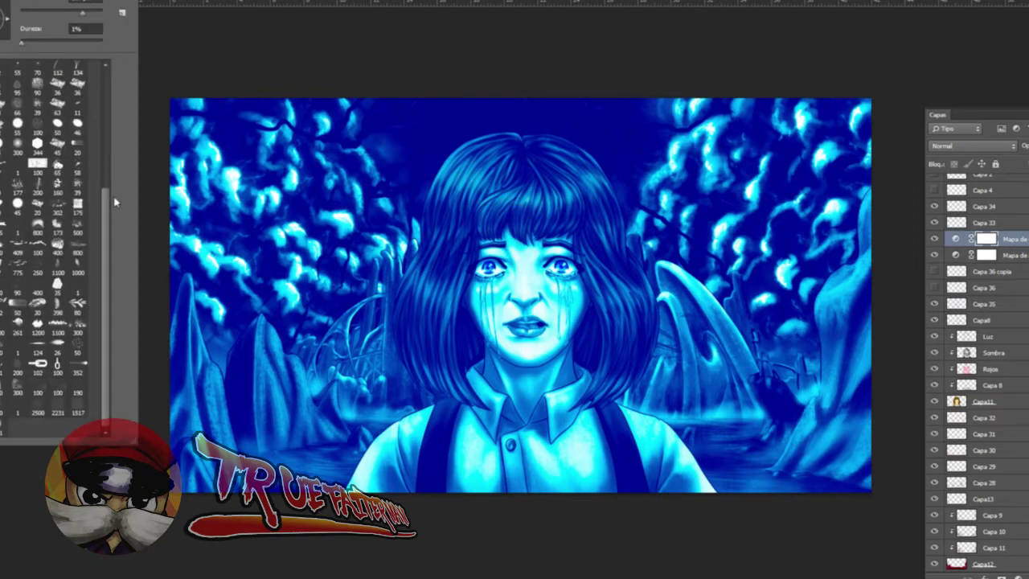
{"action": "left_click_drag", "start_coordinate": [106, 205], "coordinate": [103, 74]}
{"action": "left_click", "coordinate": [525, 214]}
{"action": "left_click_drag", "start_coordinate": [525, 215], "coordinate": [544, 216]}
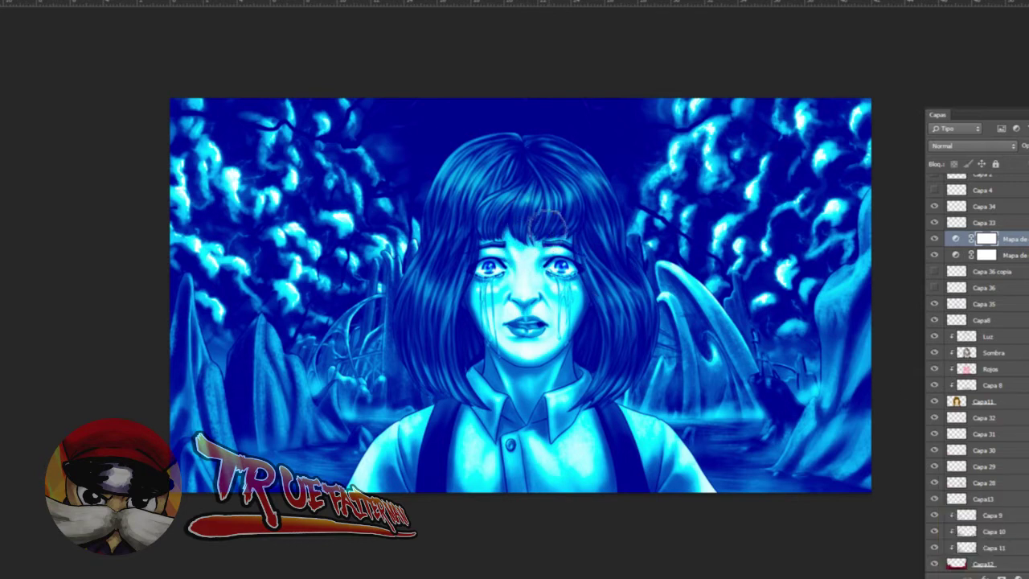
{"action": "right_click", "coordinate": [67, 36]}
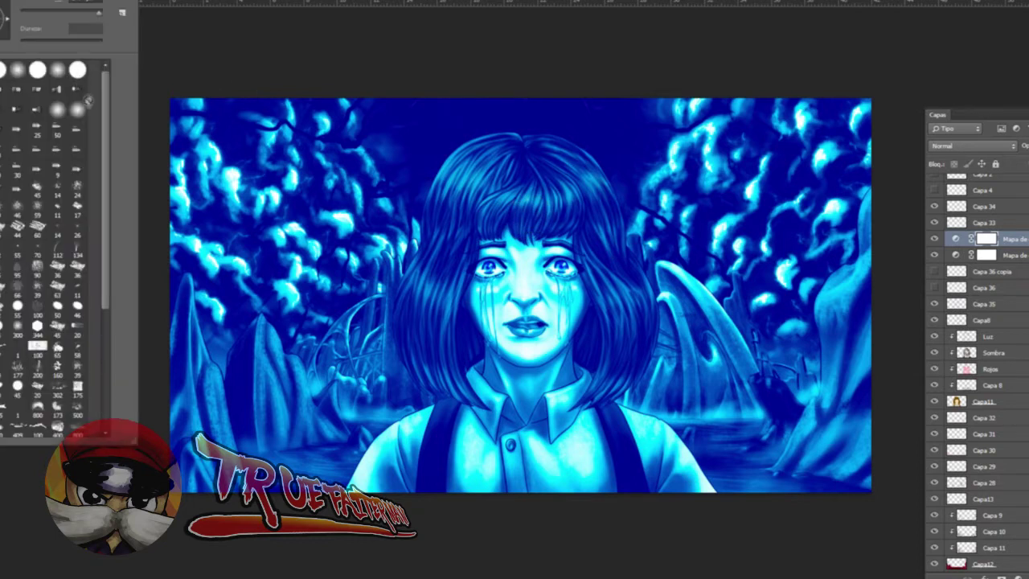
{"action": "left_click", "coordinate": [507, 217]}
- Mask the girl out of the upper gradient map with the brush and invert the mask so the blue covers only her
{"action": "mouse_move", "coordinate": [524, 213]}
{"action": "left_mouse_down"}
{"action": "mouse_move", "coordinate": [535, 218]}
{"action": "mouse_move", "coordinate": [526, 234]}
{"action": "mouse_move", "coordinate": [526, 203]}
{"action": "mouse_move", "coordinate": [483, 184]}
{"action": "mouse_move", "coordinate": [442, 265]}
{"action": "mouse_move", "coordinate": [470, 374]}
{"action": "mouse_move", "coordinate": [438, 298]}
{"action": "mouse_move", "coordinate": [526, 377]}
{"action": "mouse_move", "coordinate": [523, 451]}
{"action": "mouse_move", "coordinate": [402, 459]}
{"action": "mouse_move", "coordinate": [458, 438]}
{"action": "mouse_move", "coordinate": [464, 313]}
{"action": "mouse_move", "coordinate": [451, 298]}
{"action": "mouse_move", "coordinate": [414, 325]}
{"action": "mouse_move", "coordinate": [474, 262]}
{"action": "mouse_move", "coordinate": [462, 180]}
{"action": "mouse_move", "coordinate": [507, 165]}
{"action": "mouse_move", "coordinate": [562, 172]}
{"action": "mouse_move", "coordinate": [578, 204]}
{"action": "mouse_move", "coordinate": [601, 358]}
{"action": "mouse_move", "coordinate": [611, 321]}
{"action": "mouse_move", "coordinate": [563, 483]}
{"action": "mouse_move", "coordinate": [661, 497]}
{"action": "left_mouse_up"}
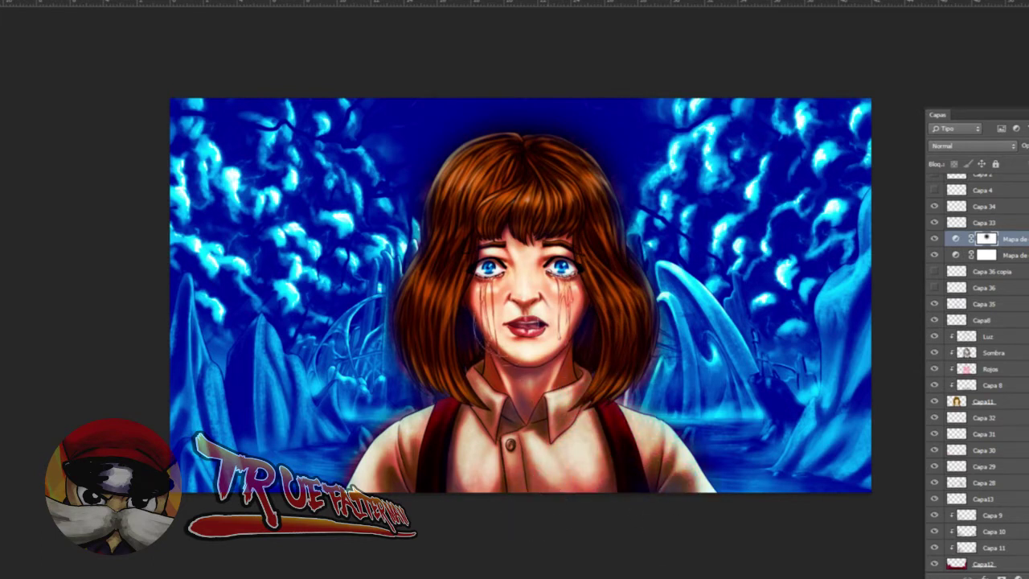
{"action": "mouse_move", "coordinate": [496, 336]}
{"action": "left_mouse_down"}
{"action": "mouse_move", "coordinate": [574, 450]}
{"action": "mouse_move", "coordinate": [578, 378]}
{"action": "left_mouse_up"}
{"action": "key", "text": "v"}
{"action": "key", "text": "ctrl+i"}
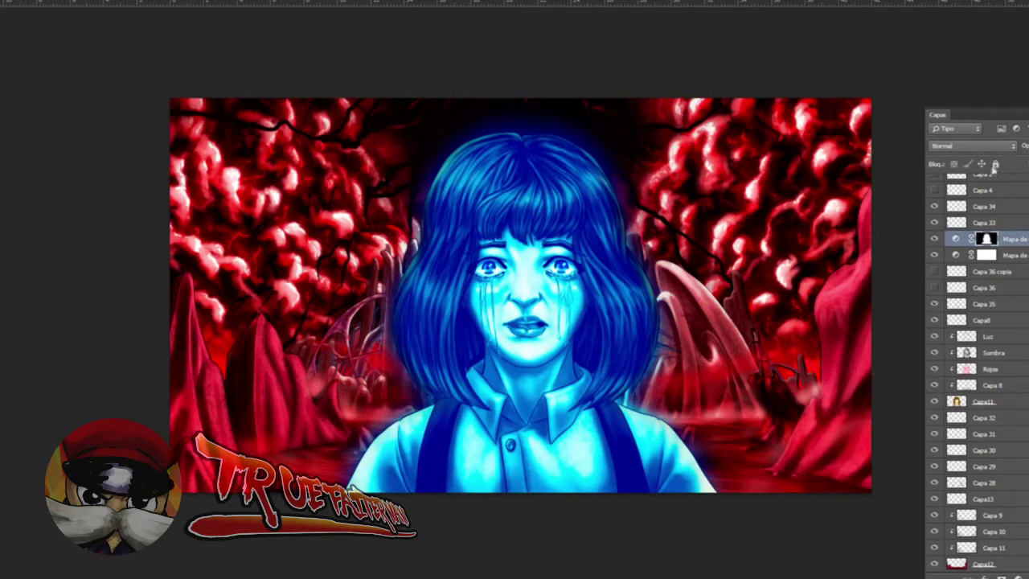
- Set the upper gradient map's blend mode to Superponer and lower its opacity
{"action": "left_click", "coordinate": [972, 145]}
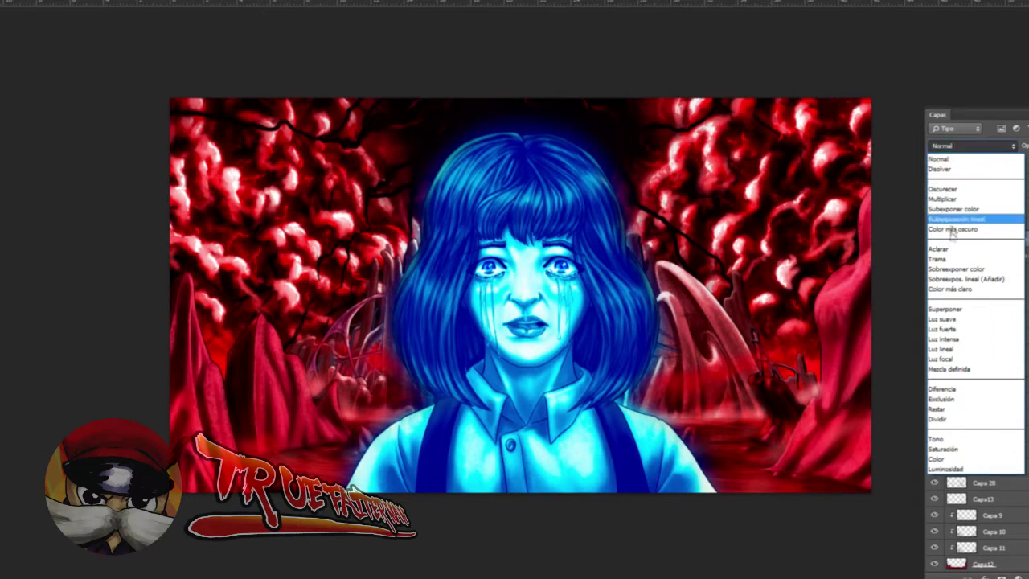
{"action": "left_click", "coordinate": [948, 310]}
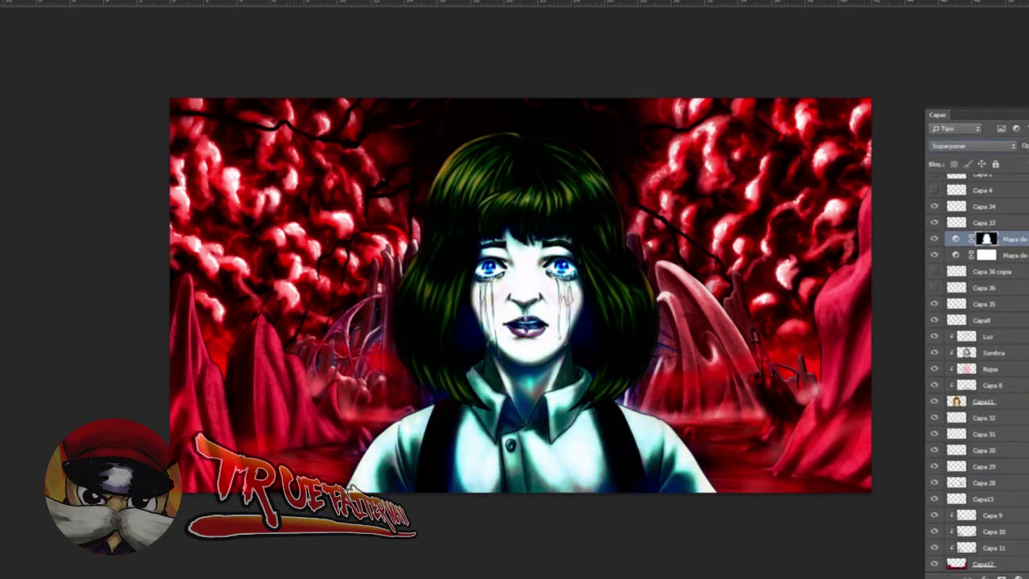
{"action": "left_click_drag", "start_coordinate": [1022, 170], "coordinate": [1022, 175]}
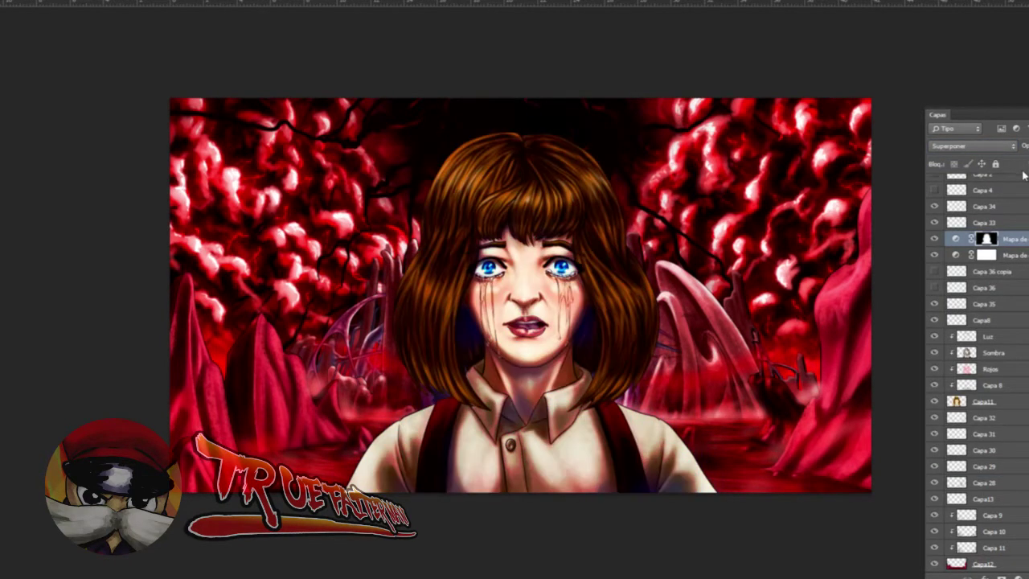
- Copy the upper gradient map's girl-shaped mask onto the lower gradient map
{"action": "left_click", "coordinate": [934, 239]}
{"action": "left_click_drag", "start_coordinate": [991, 239], "coordinate": [999, 255]}
{"action": "left_click", "coordinate": [530, 195]}
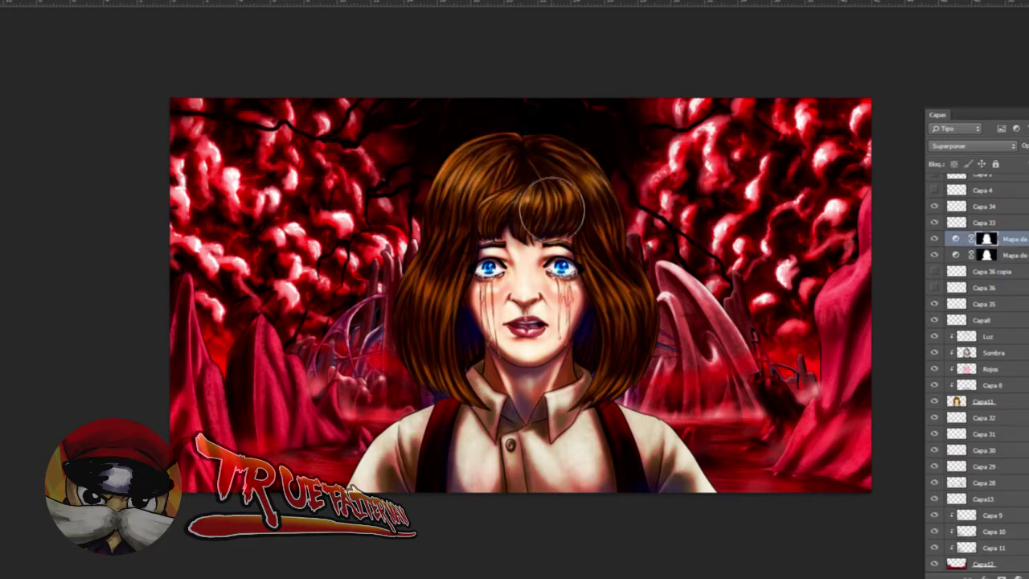
- Try inverting the upper gradient map's mask and compare the image with that layer hidden and shown
{"action": "key", "text": "ctrl+i"}
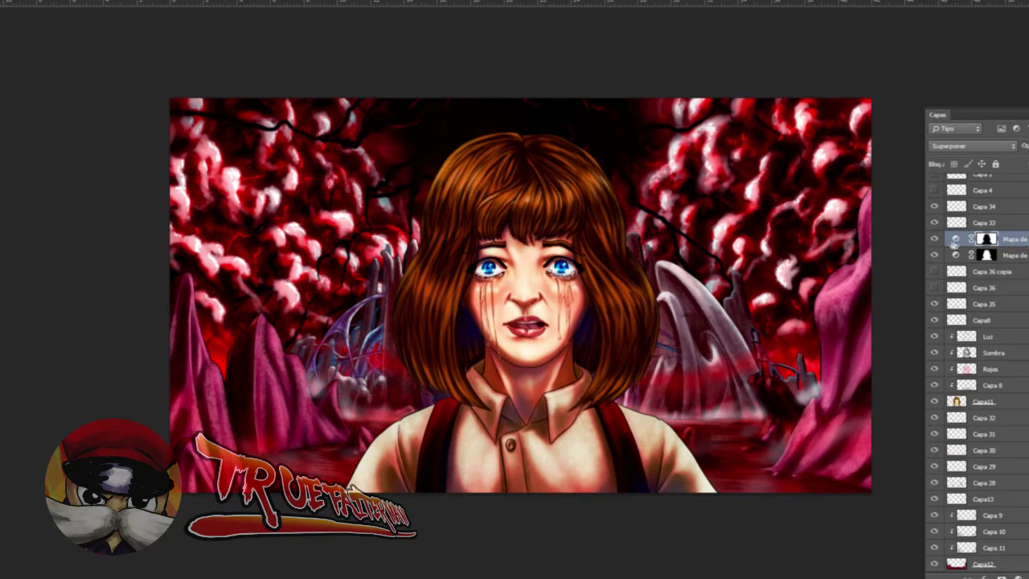
{"action": "left_click", "coordinate": [937, 239]}
{"action": "left_click", "coordinate": [937, 241]}
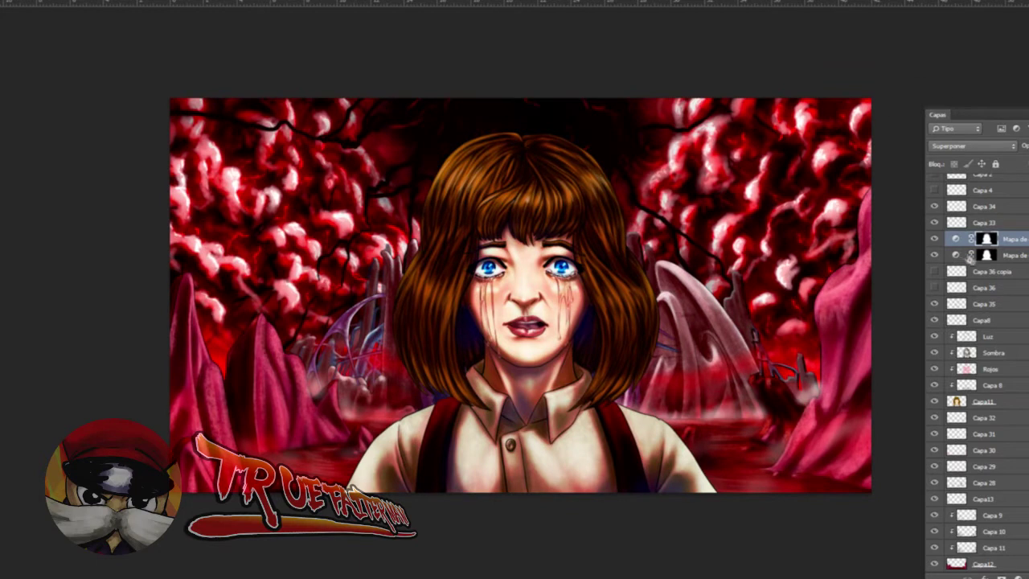
- Invert the lower gradient map's mask so that it affects only the background
{"action": "left_click", "coordinate": [992, 256]}
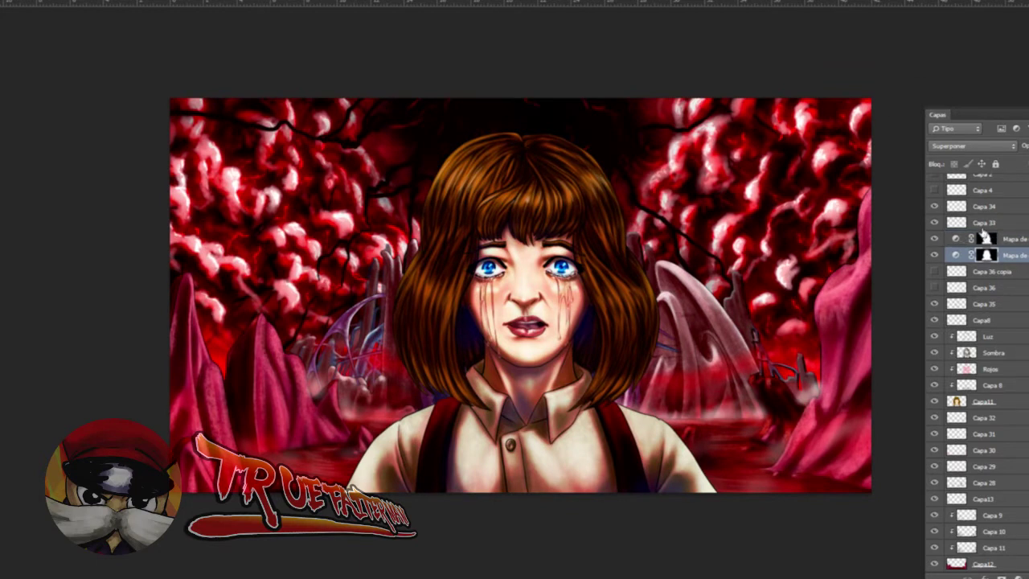
{"action": "key", "text": "ctrl+i"}
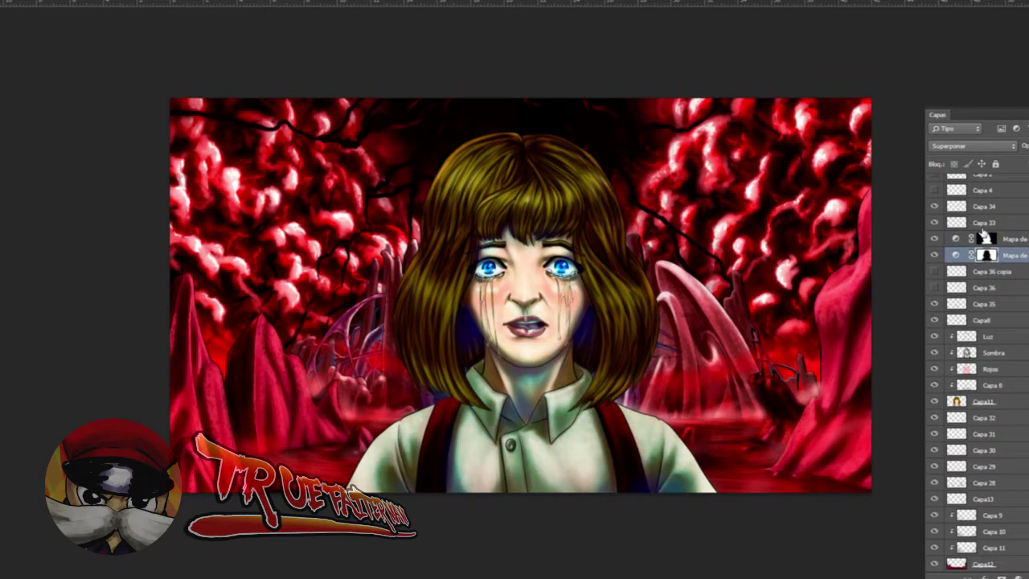
- Try Luz suave and Luz fuerte on the upper gradient map and change its blend mode to Color
{"action": "left_click", "coordinate": [1026, 240]}
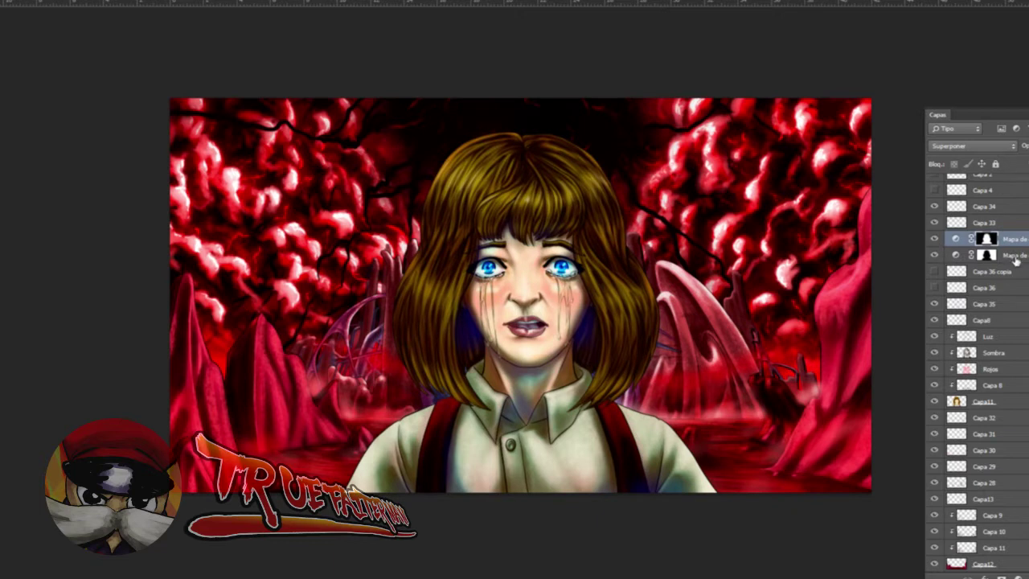
{"action": "left_click", "coordinate": [985, 148]}
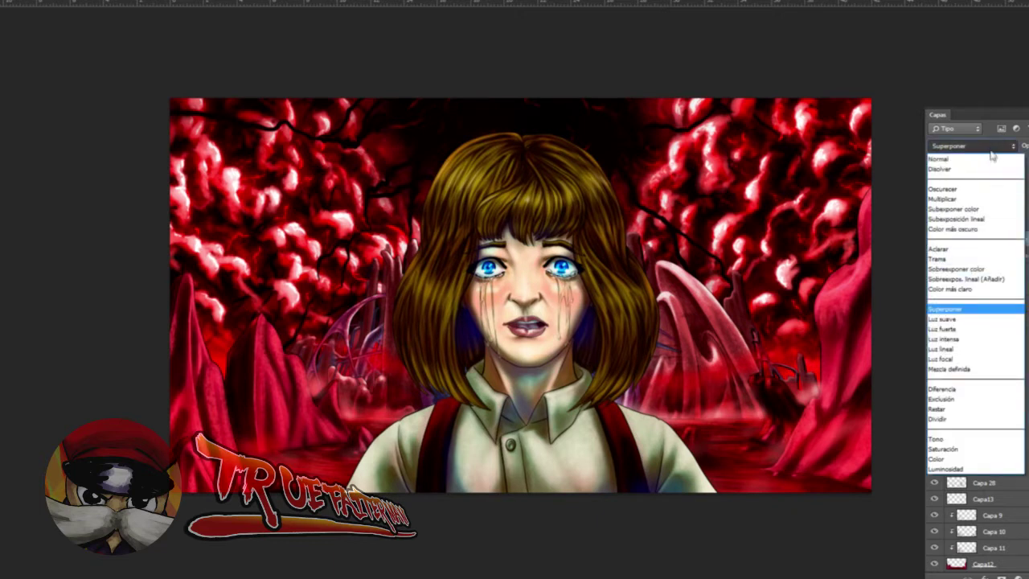
{"action": "left_click", "coordinate": [969, 310]}
{"action": "left_click", "coordinate": [1009, 148]}
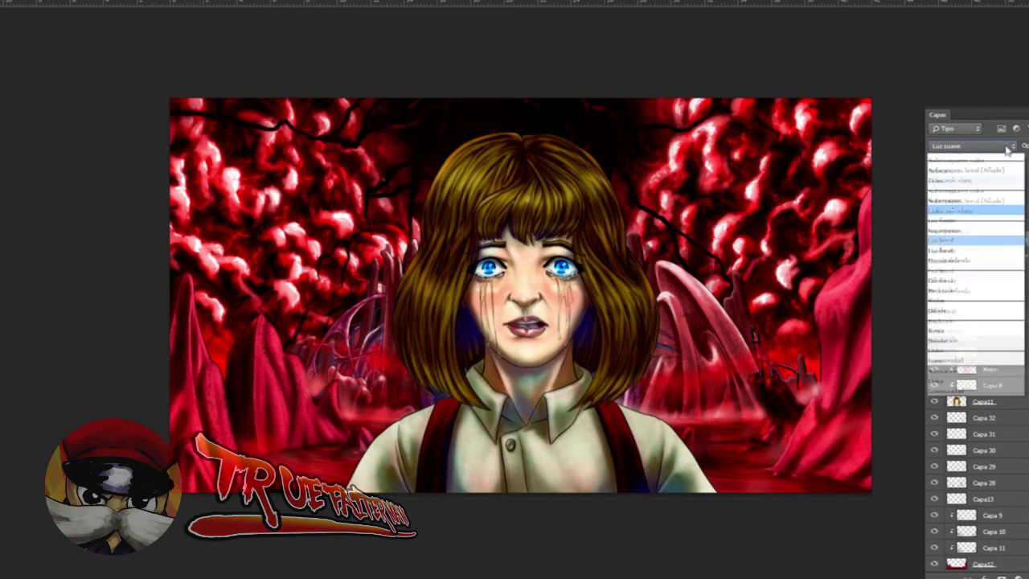
{"action": "left_click", "coordinate": [971, 329]}
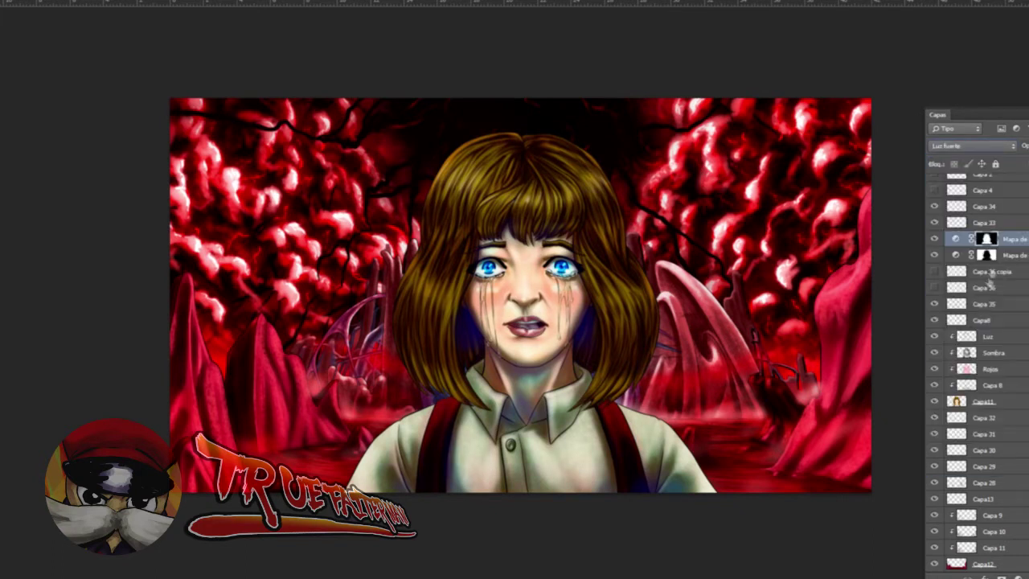
{"action": "left_click", "coordinate": [1002, 148]}
{"action": "left_click", "coordinate": [970, 448]}
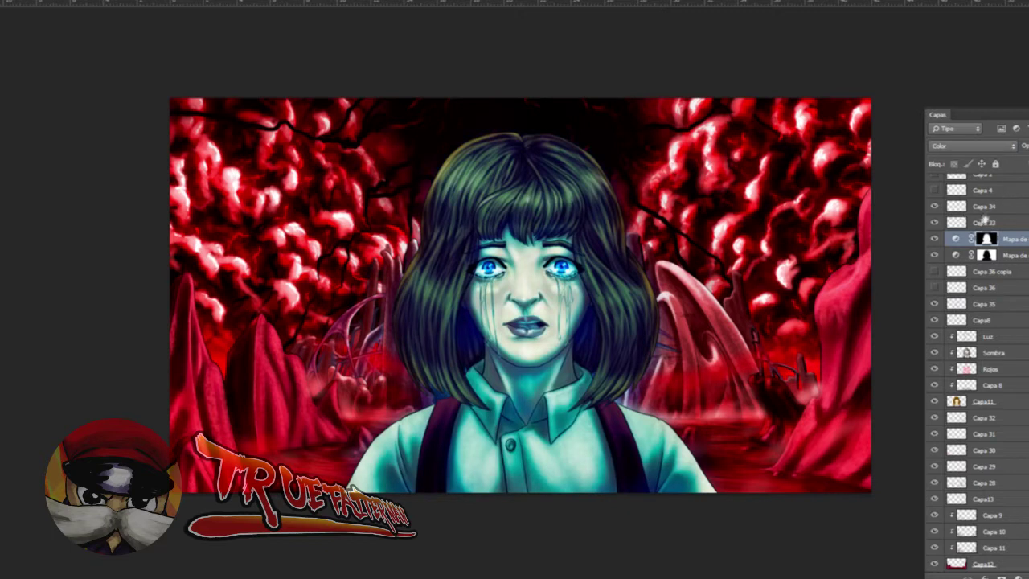
- Try the Tono blend mode on the upper gradient map, return it to Color and lower its opacity
{"action": "left_click", "coordinate": [994, 149]}
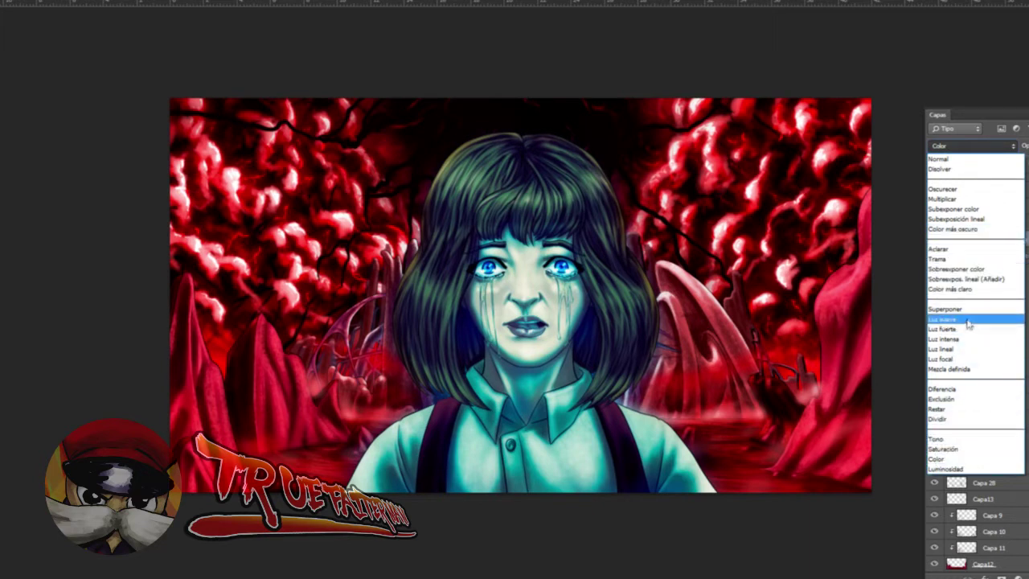
{"action": "left_click", "coordinate": [946, 440]}
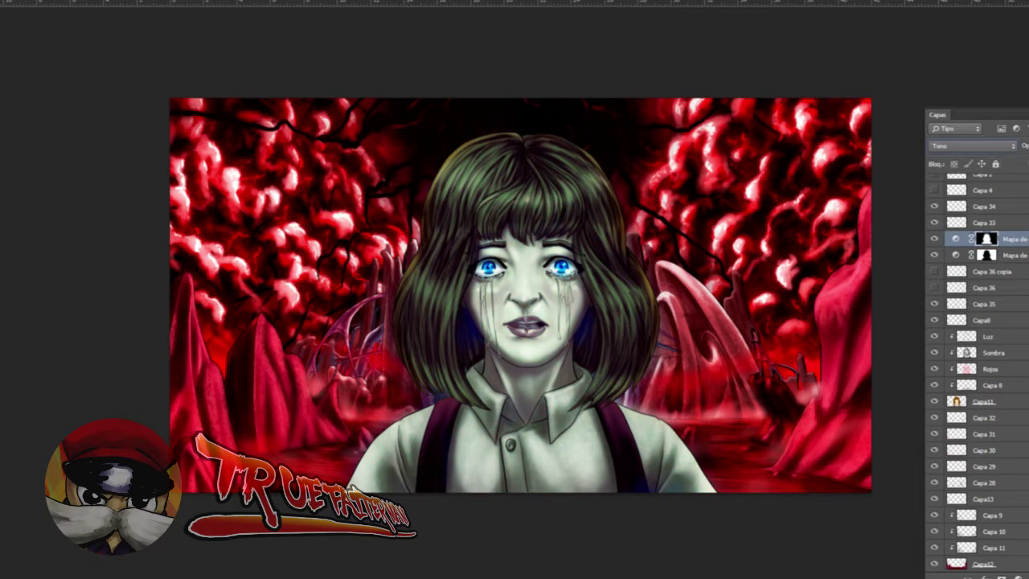
{"action": "left_click", "coordinate": [1011, 147]}
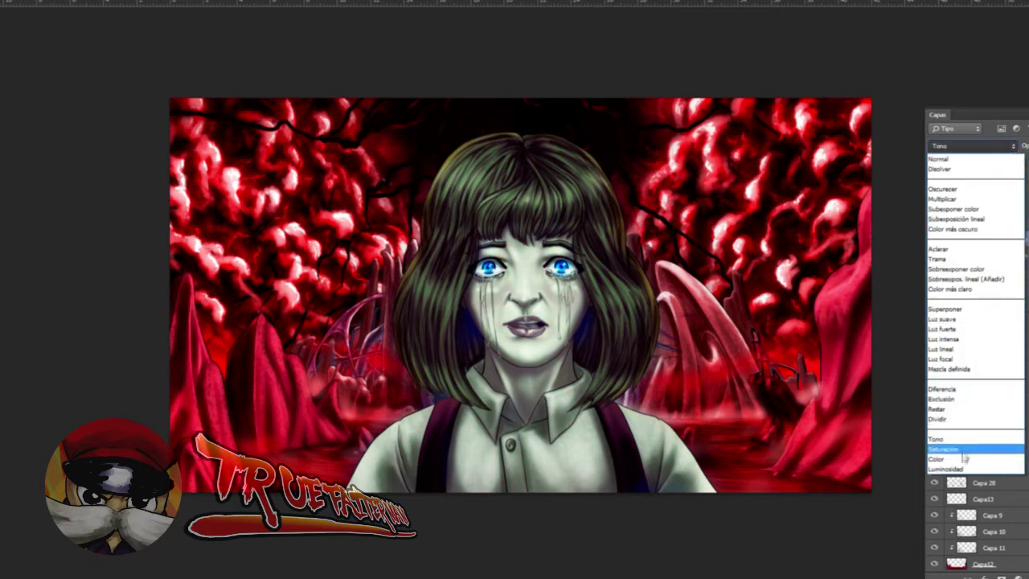
{"action": "left_click", "coordinate": [947, 459]}
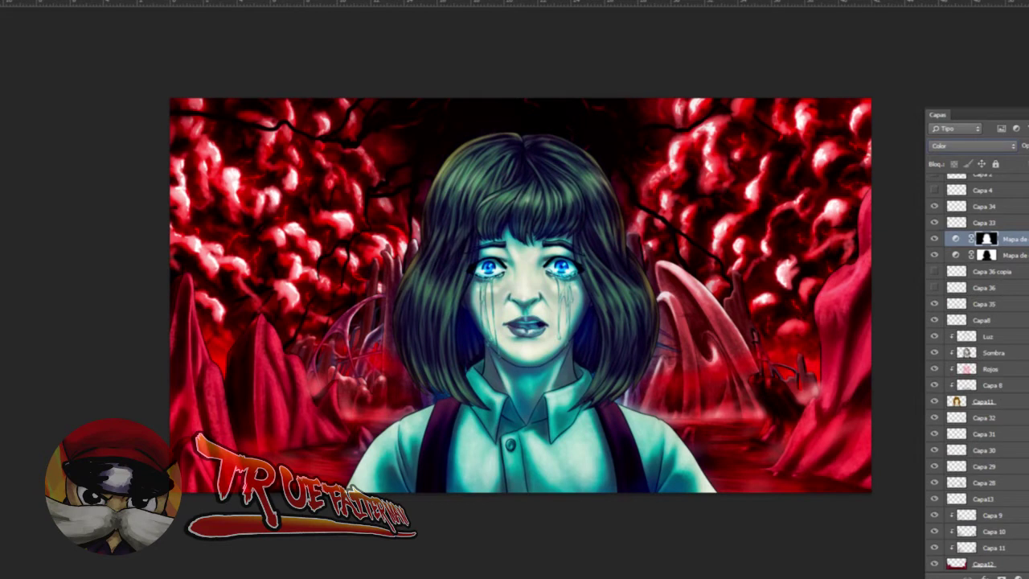
{"action": "key", "text": "5"}
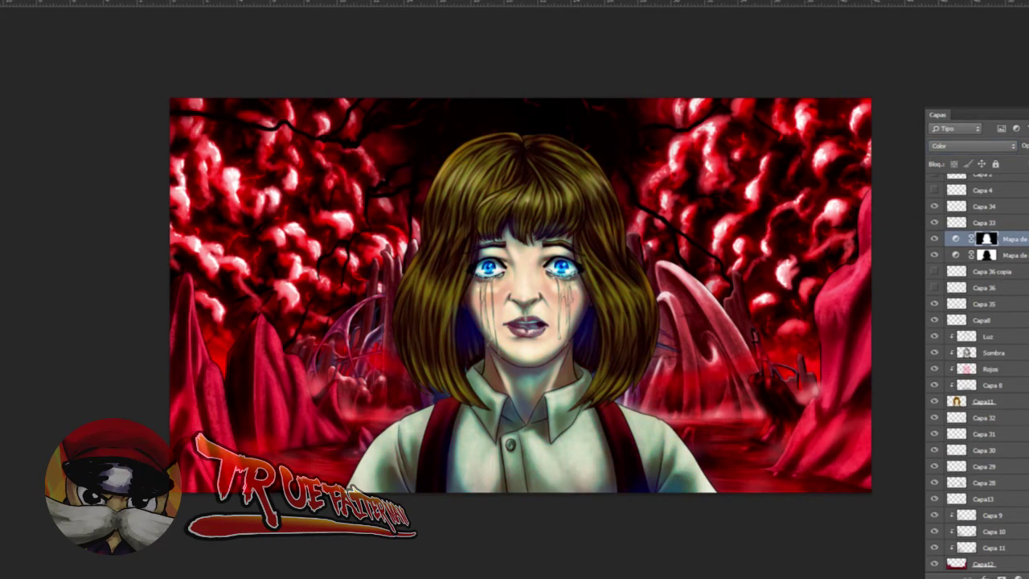
- Paint white over the girl's silhouette in the lower gradient map's mask and check the image with the upper gradient map and Capa 36 copia toggled
{"action": "left_click", "coordinate": [1010, 255]}
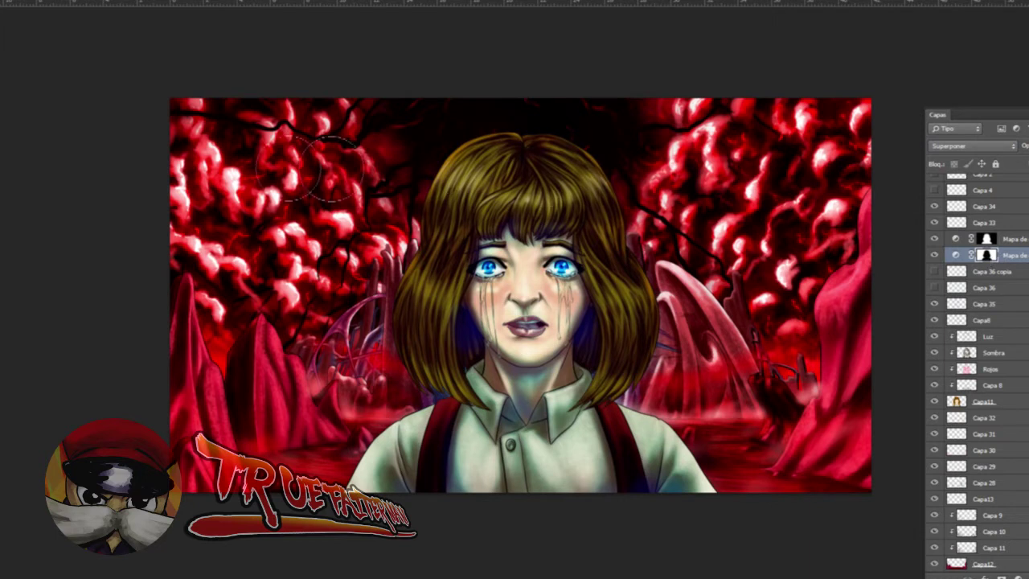
{"action": "mouse_move", "coordinate": [469, 133]}
{"action": "left_mouse_down"}
{"action": "mouse_move", "coordinate": [434, 179]}
{"action": "mouse_move", "coordinate": [450, 233]}
{"action": "mouse_move", "coordinate": [434, 322]}
{"action": "mouse_move", "coordinate": [617, 352]}
{"action": "mouse_move", "coordinate": [447, 411]}
{"action": "mouse_move", "coordinate": [730, 464]}
{"action": "mouse_move", "coordinate": [728, 473]}
{"action": "left_mouse_up"}
{"action": "left_click", "coordinate": [937, 240]}
{"action": "left_click", "coordinate": [936, 239]}
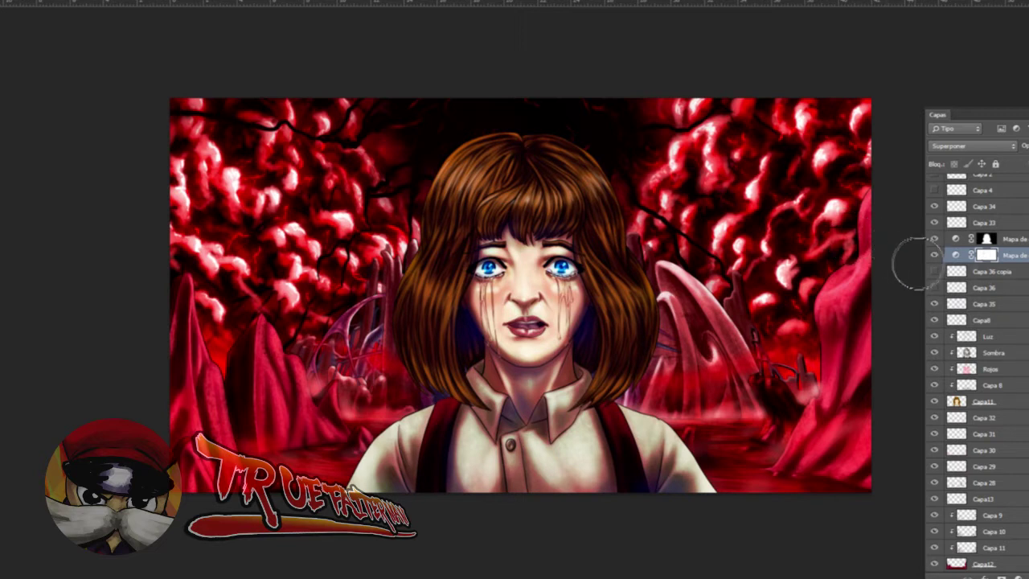
{"action": "left_click", "coordinate": [934, 272]}
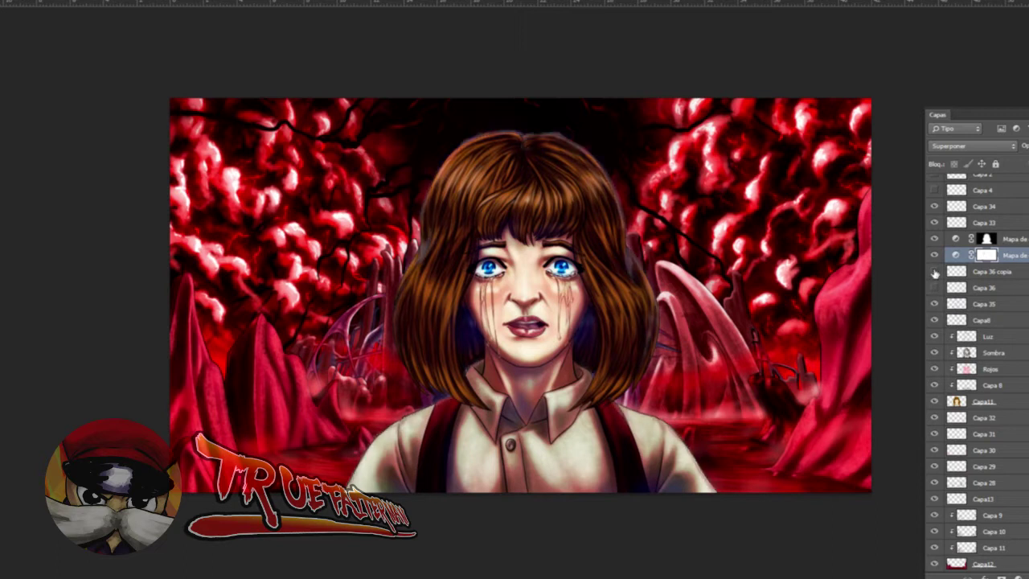
{"action": "left_click", "coordinate": [934, 272]}
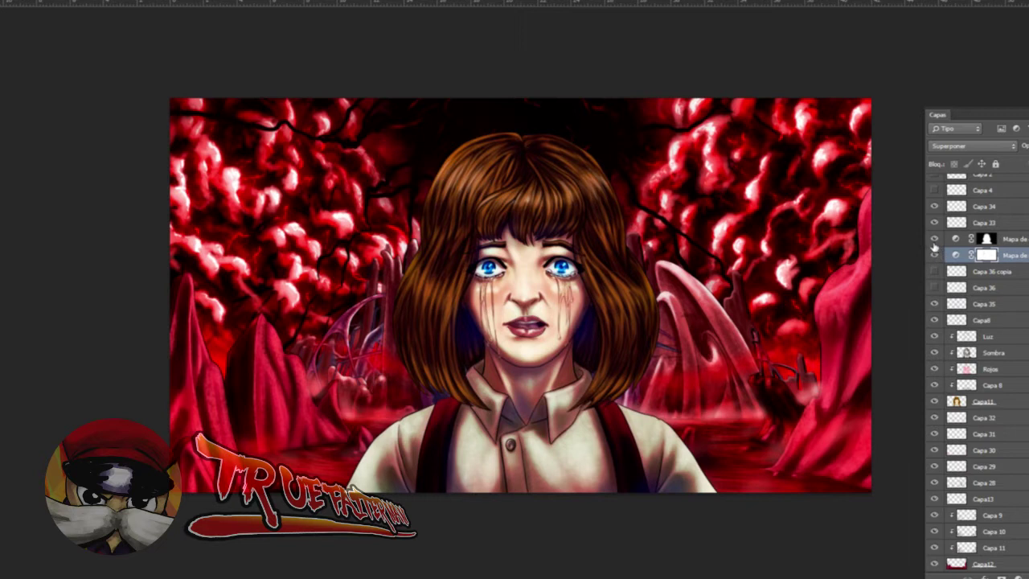
- Add an outer glow (Resplandor exterior) to the girl's base layer, Capa11, with the light cyan colour a7efff
{"action": "left_click", "coordinate": [1014, 406]}
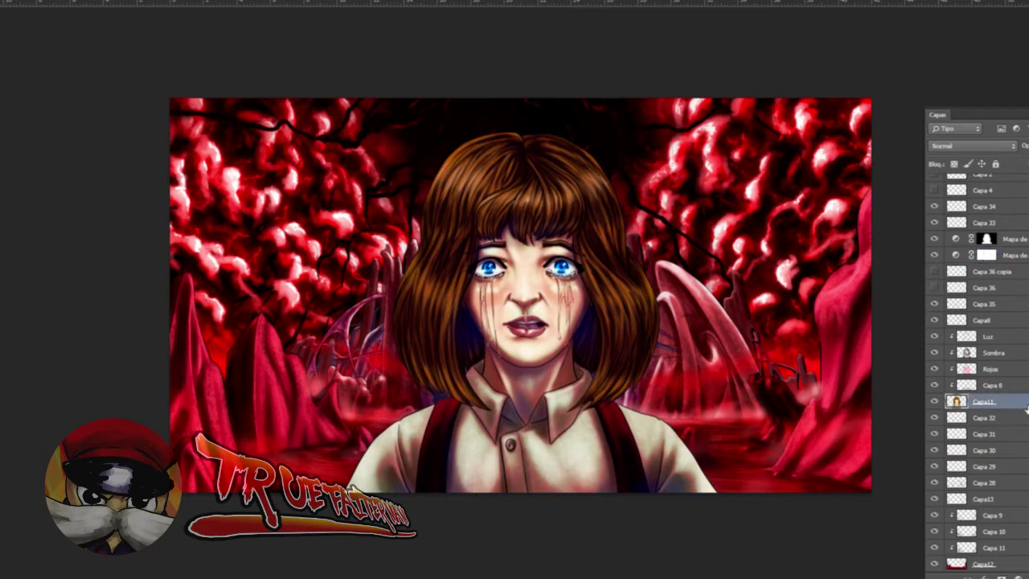
{"action": "left_click", "coordinate": [979, 572]}
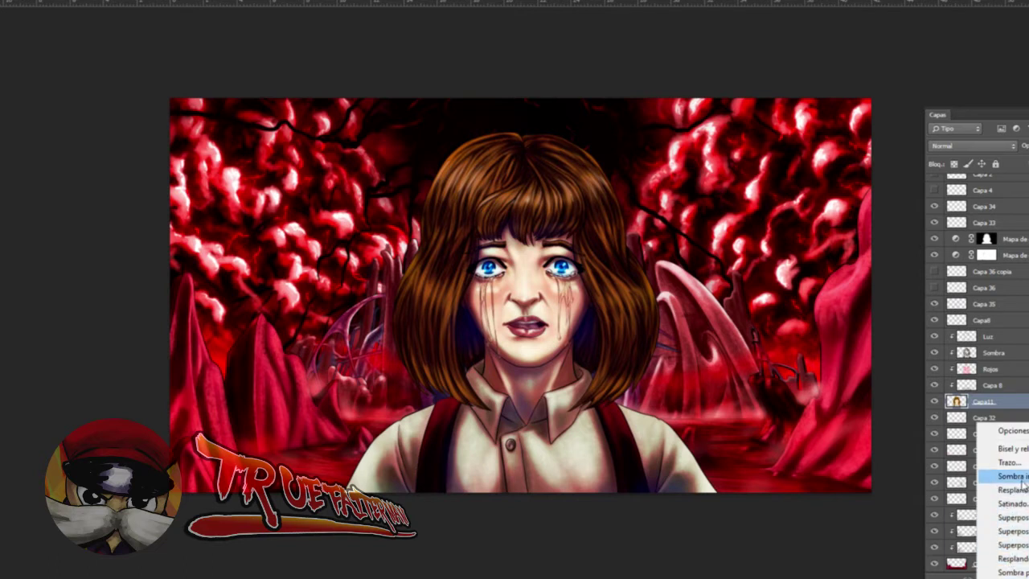
{"action": "left_click", "coordinate": [1011, 558]}
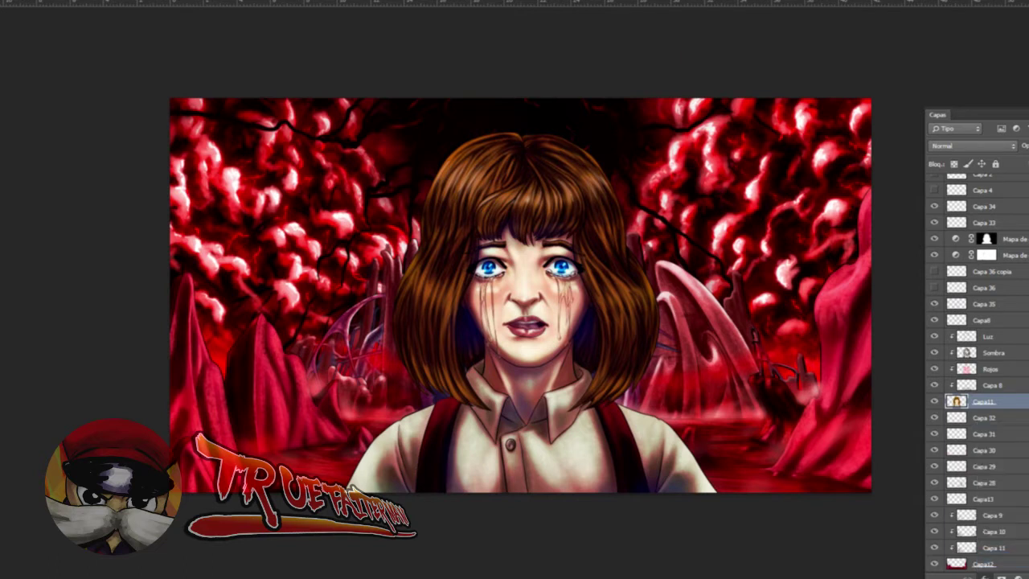
{"action": "left_click", "coordinate": [860, 136]}
{"action": "left_click", "coordinate": [967, 190]}
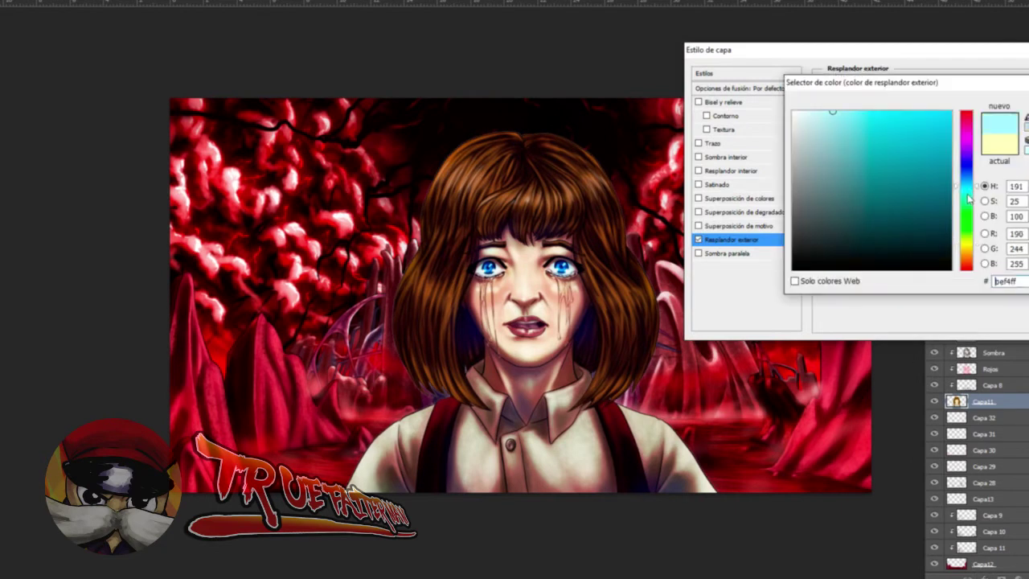
{"action": "left_click_drag", "start_coordinate": [910, 111], "coordinate": [934, 115]}
{"action": "left_click", "coordinate": [950, 112]}
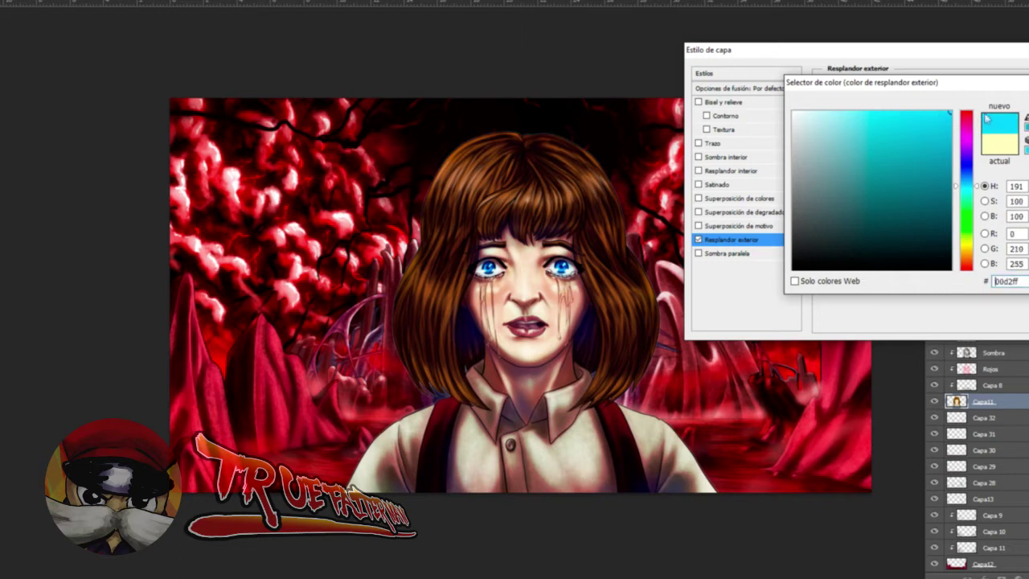
{"action": "mouse_move", "coordinate": [868, 119]}
{"action": "left_mouse_down"}
{"action": "mouse_move", "coordinate": [857, 105]}
{"action": "mouse_move", "coordinate": [845, 108]}
{"action": "mouse_move", "coordinate": [851, 114]}
{"action": "left_mouse_up"}
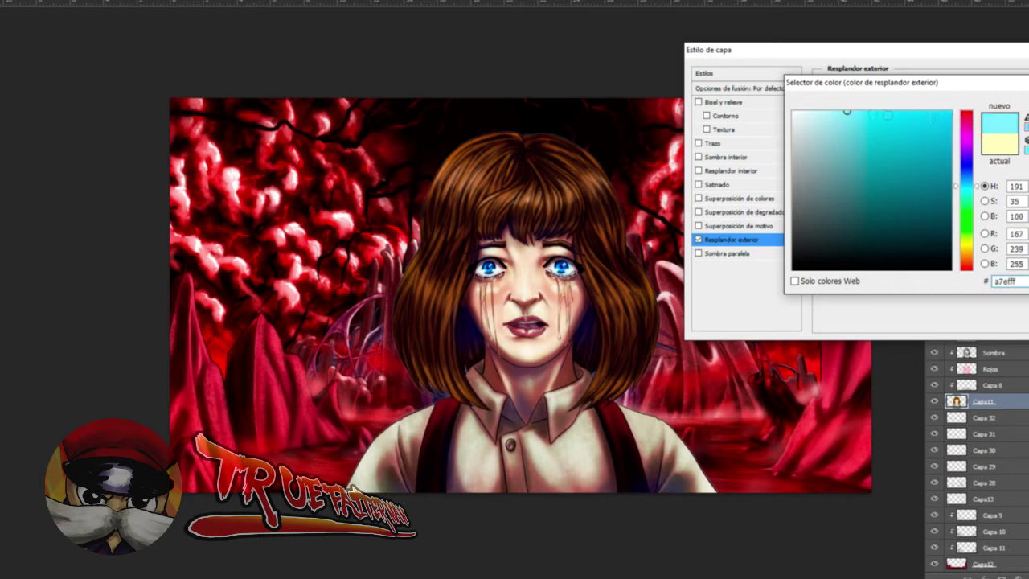
{"action": "key", "text": "Return"}
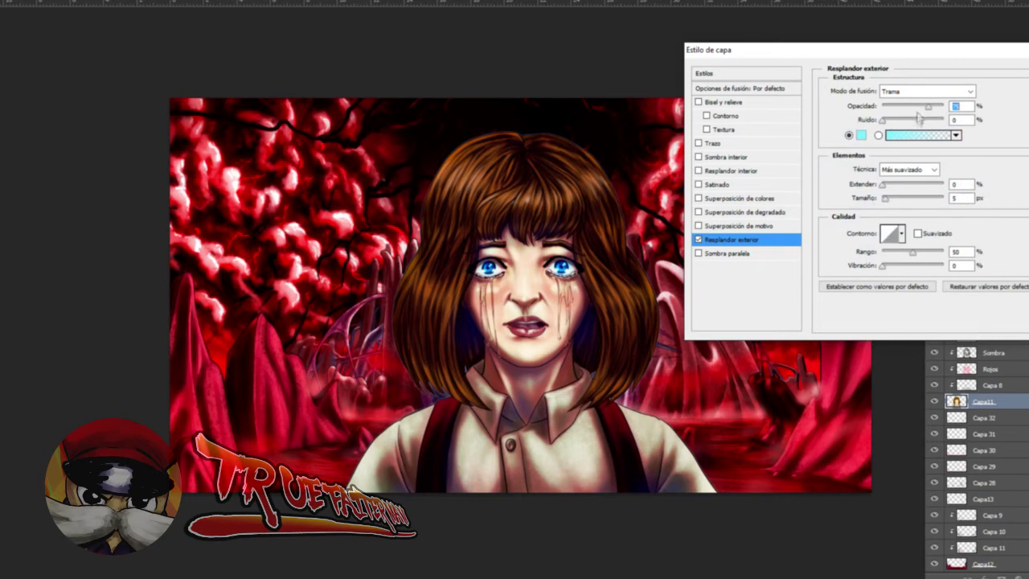
- Set the outer glow's size to 188 px and lower its opacity to about 40%
{"action": "left_click_drag", "start_coordinate": [888, 198], "coordinate": [905, 201]}
{"action": "left_click_drag", "start_coordinate": [903, 110], "coordinate": [924, 114]}
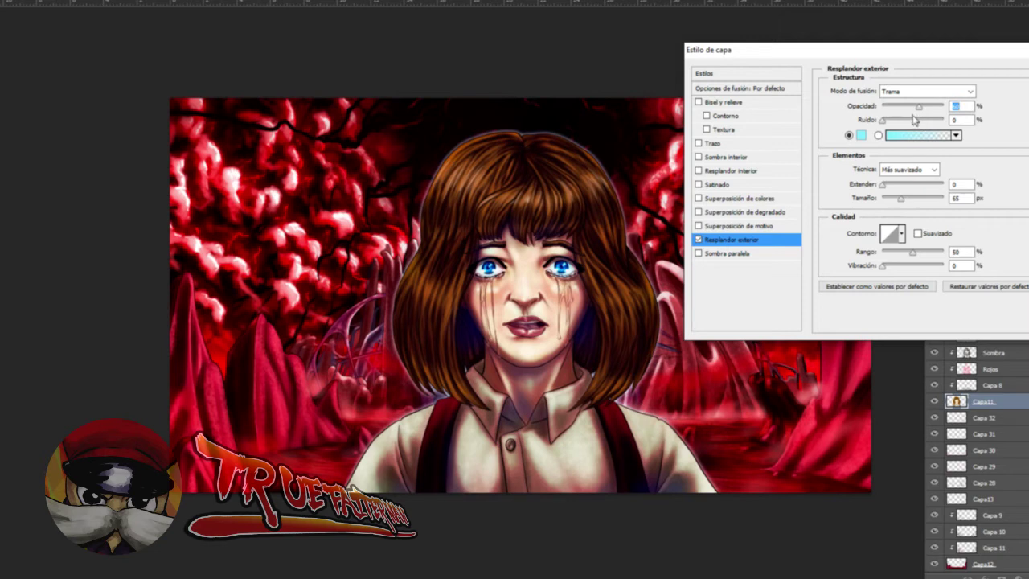
{"action": "left_click_drag", "start_coordinate": [918, 107], "coordinate": [909, 107]}
{"action": "left_click", "coordinate": [915, 201]}
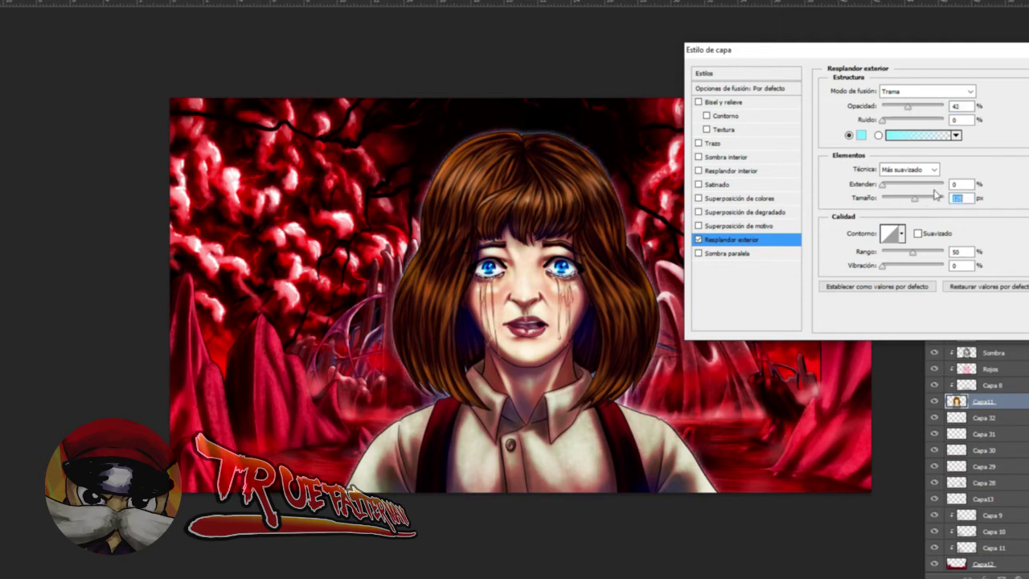
{"action": "left_click", "coordinate": [932, 197]}
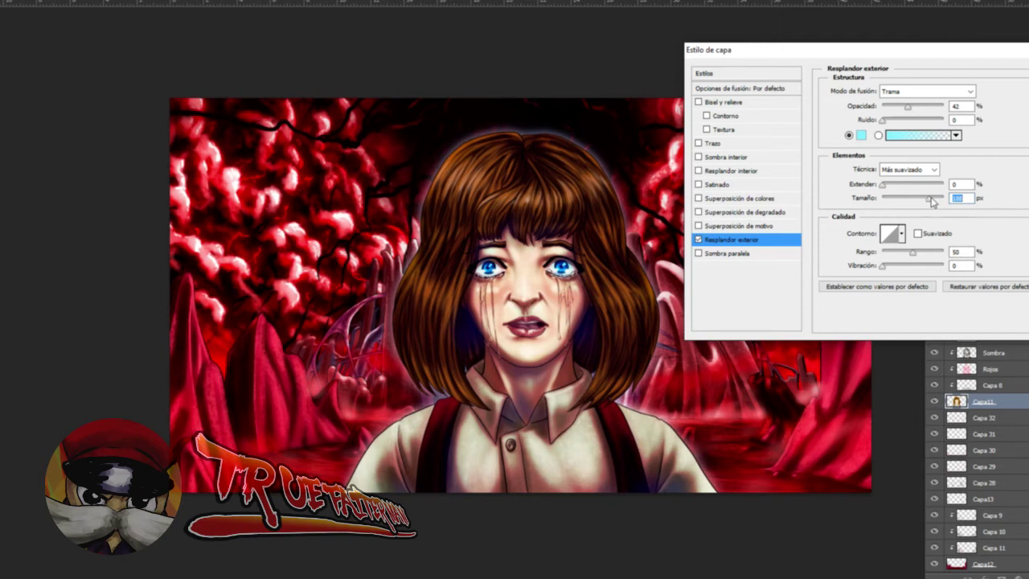
{"action": "left_click", "coordinate": [899, 107]}
{"action": "left_click_drag", "start_coordinate": [915, 110], "coordinate": [910, 111]}
- Change the outer glow's colour to the saturated cyan 00eaff and apply the layer style
{"action": "left_click", "coordinate": [862, 135]}
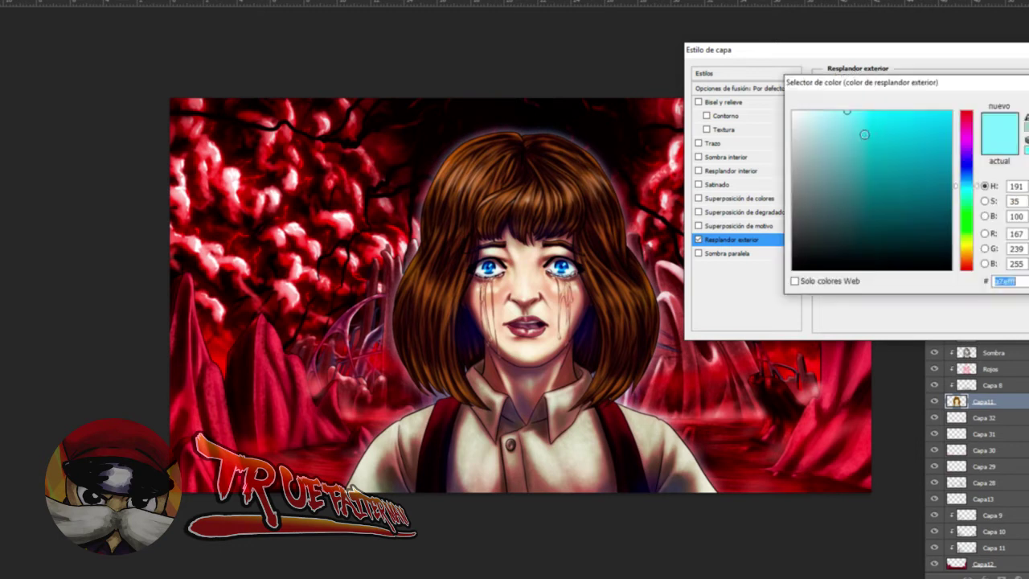
{"action": "left_click", "coordinate": [914, 117]}
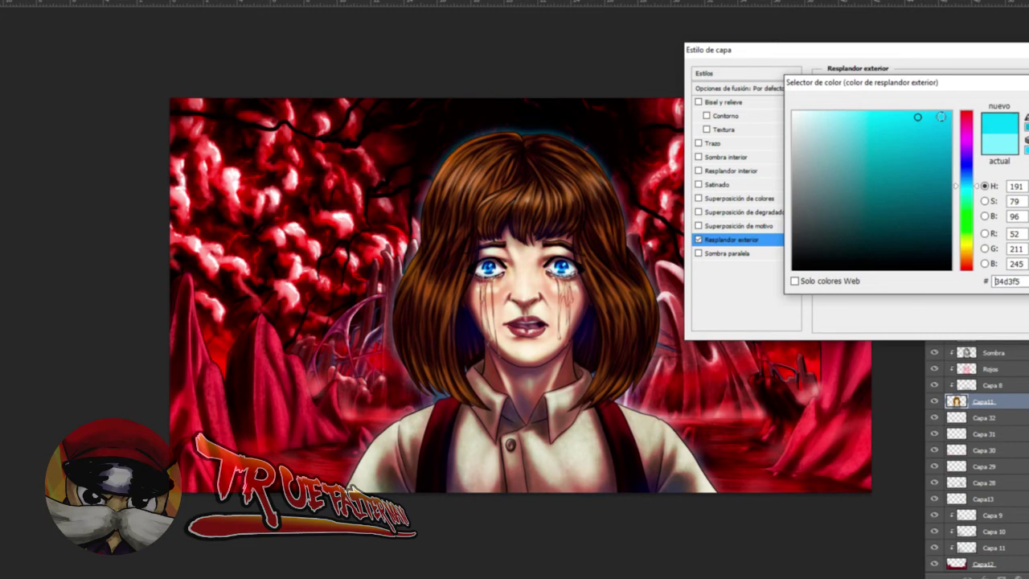
{"action": "left_click_drag", "start_coordinate": [921, 117], "coordinate": [958, 100]}
{"action": "left_click", "coordinate": [969, 188]}
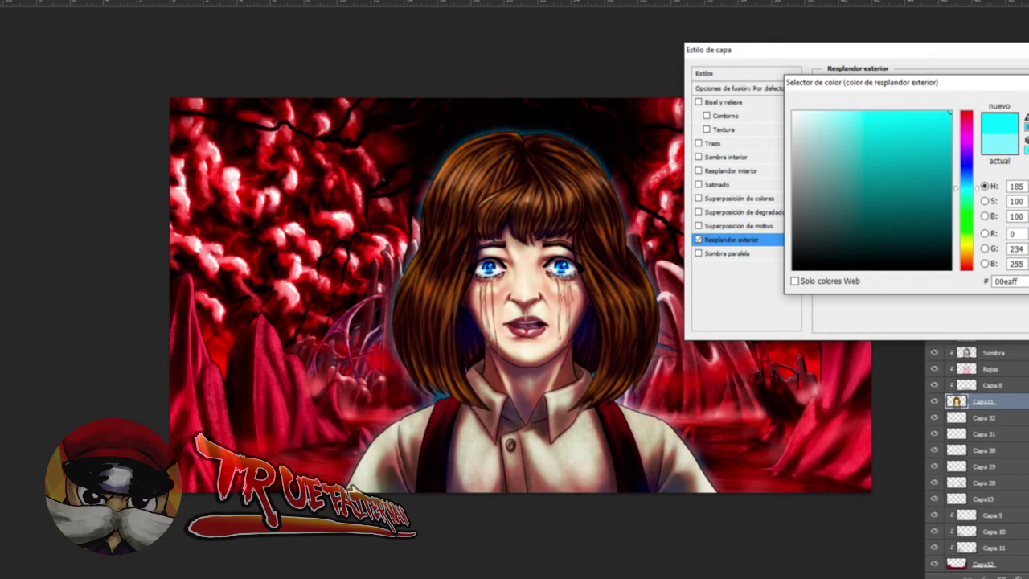
{"action": "key", "text": "Return"}
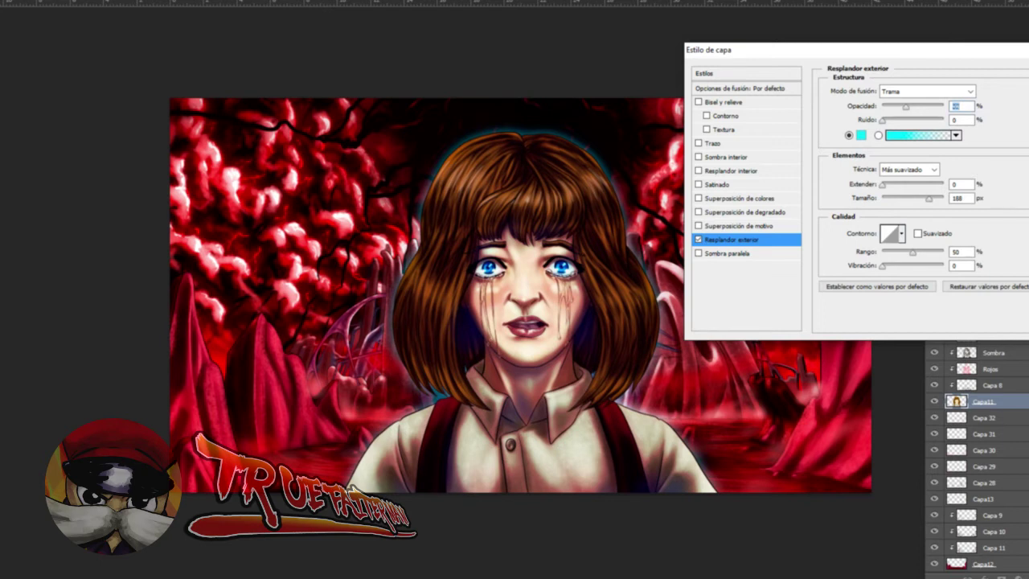
{"action": "key", "text": "Return"}
- Compare the glowing portrait with the upper gradient map hidden and shown
{"action": "left_click", "coordinate": [1021, 238]}
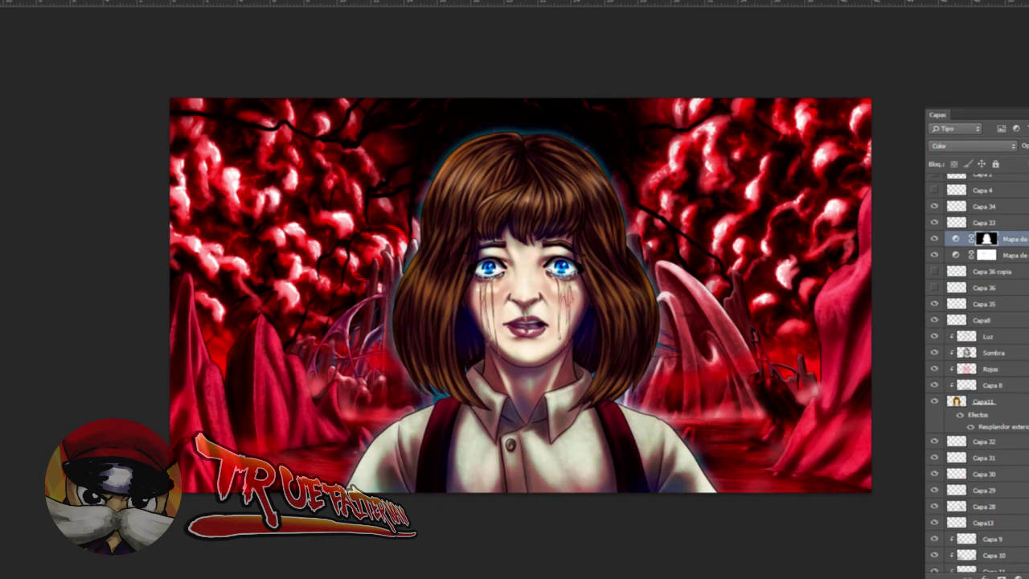
{"action": "left_click", "coordinate": [935, 239]}
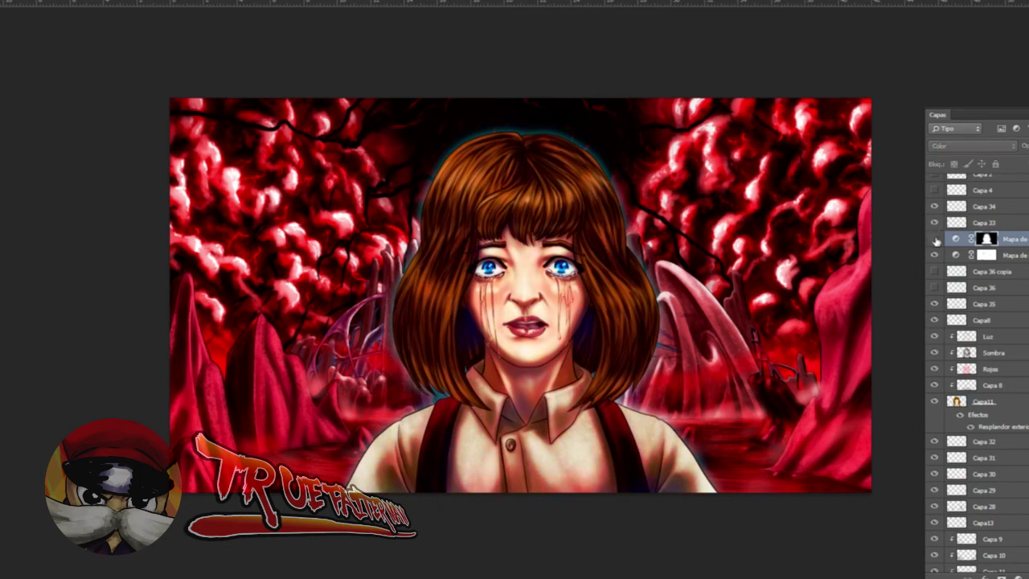
{"action": "left_click", "coordinate": [936, 240]}
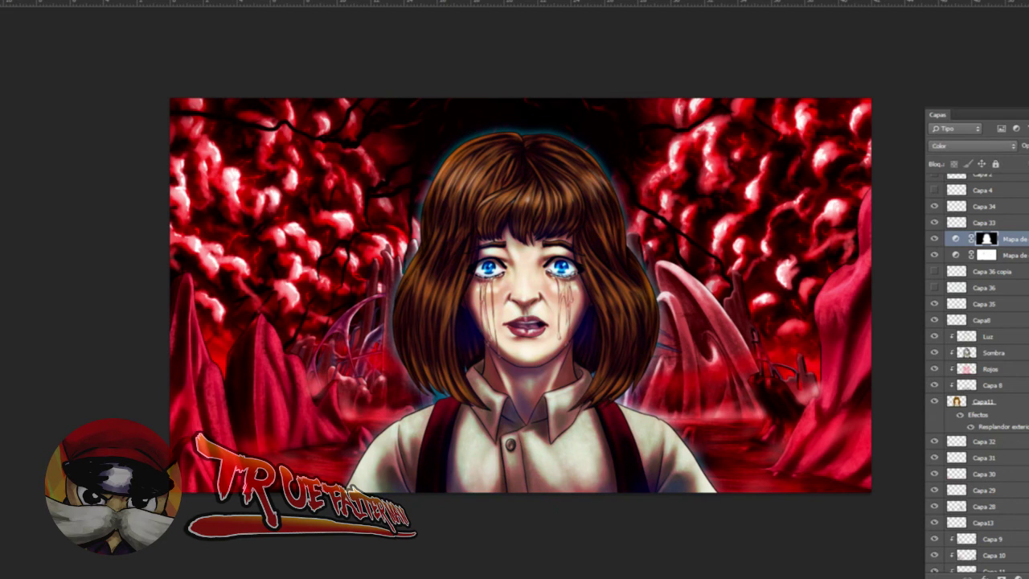
{"action": "left_click", "coordinate": [937, 239]}
{"action": "left_click", "coordinate": [937, 240]}
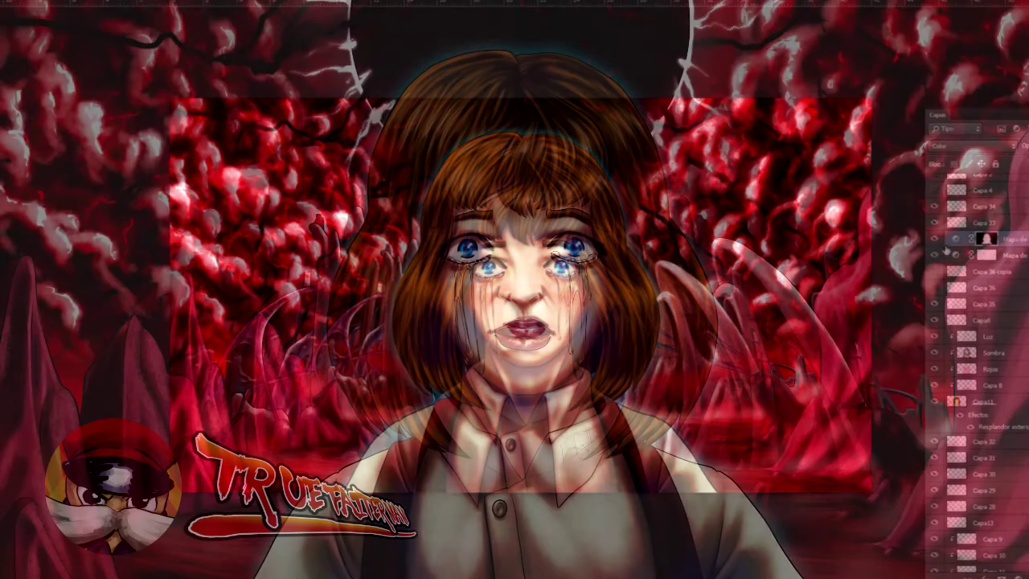